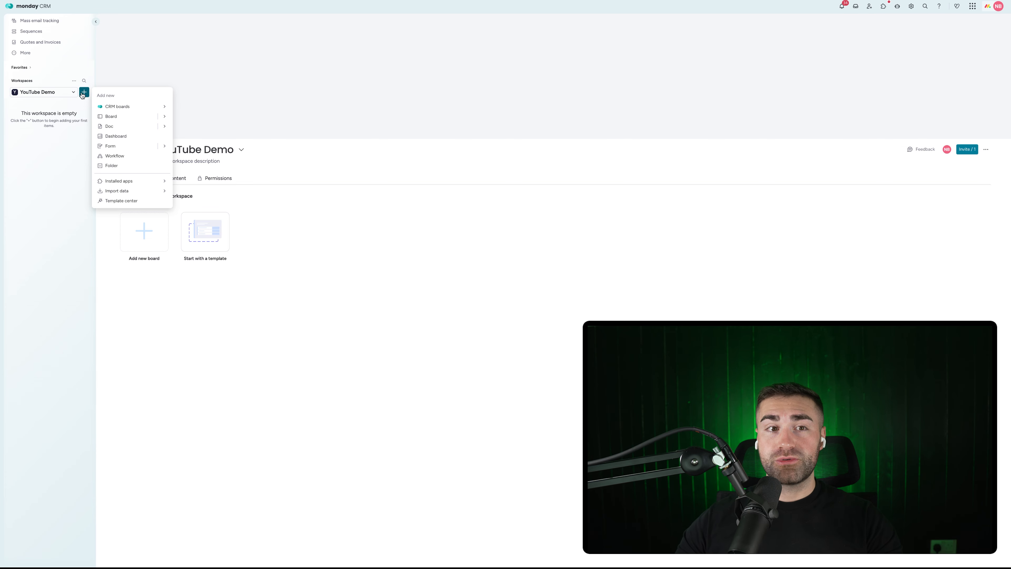
# Step: Create a new board named 'Leads' that manages leads
pyautogui.click(136, 116)
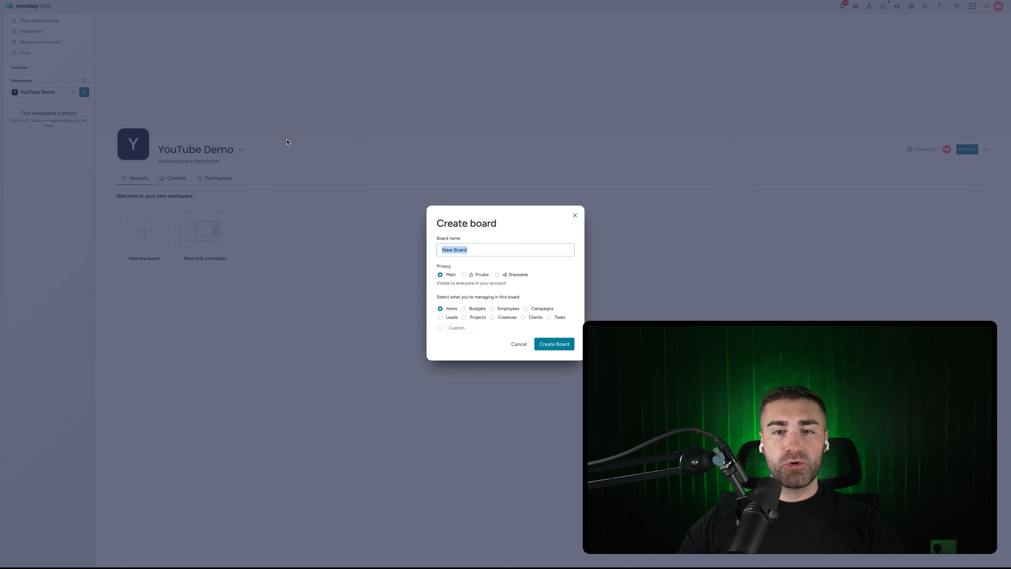
pyautogui.write('Leads')
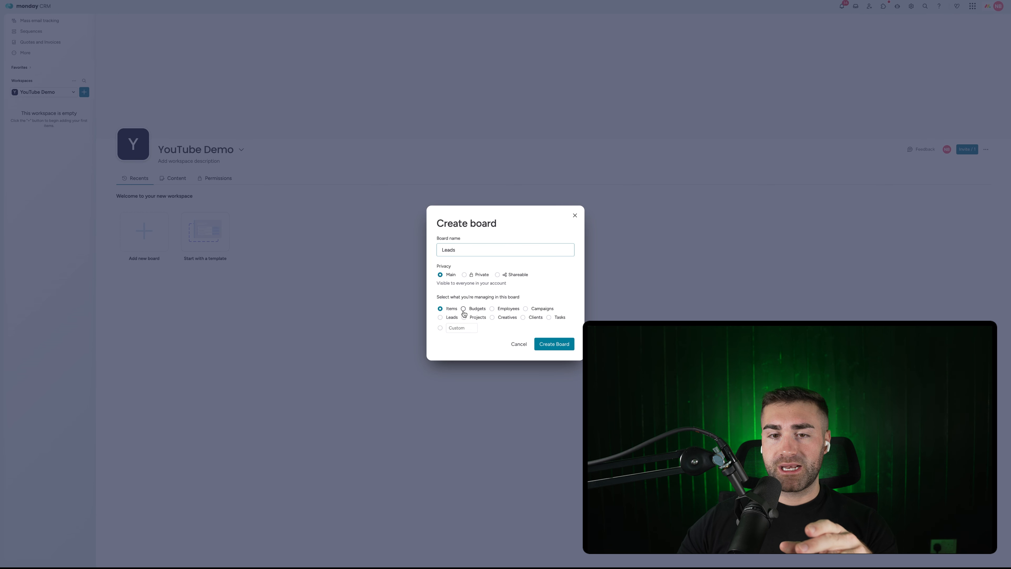
pyautogui.click(450, 317)
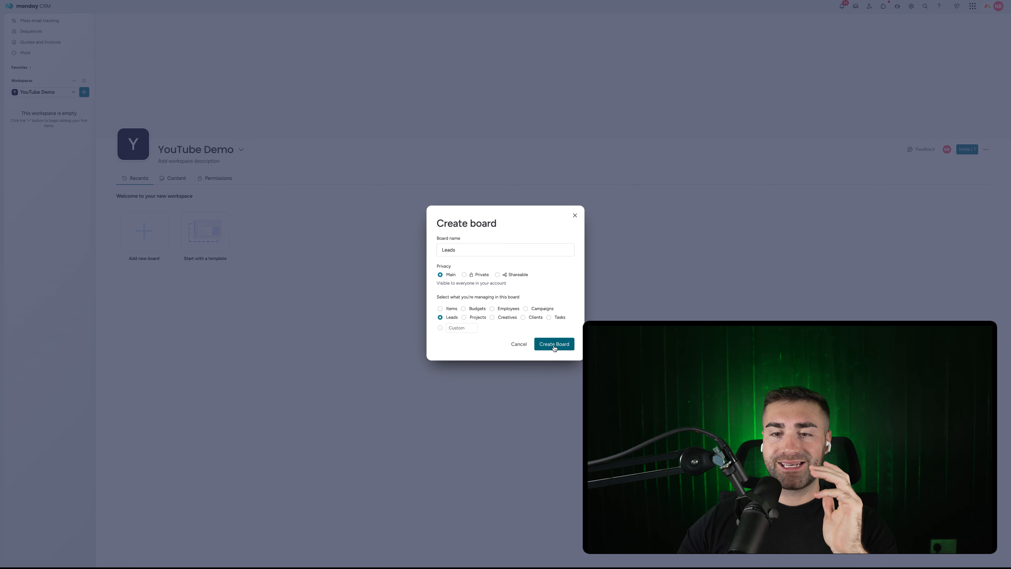
pyautogui.click(554, 345)
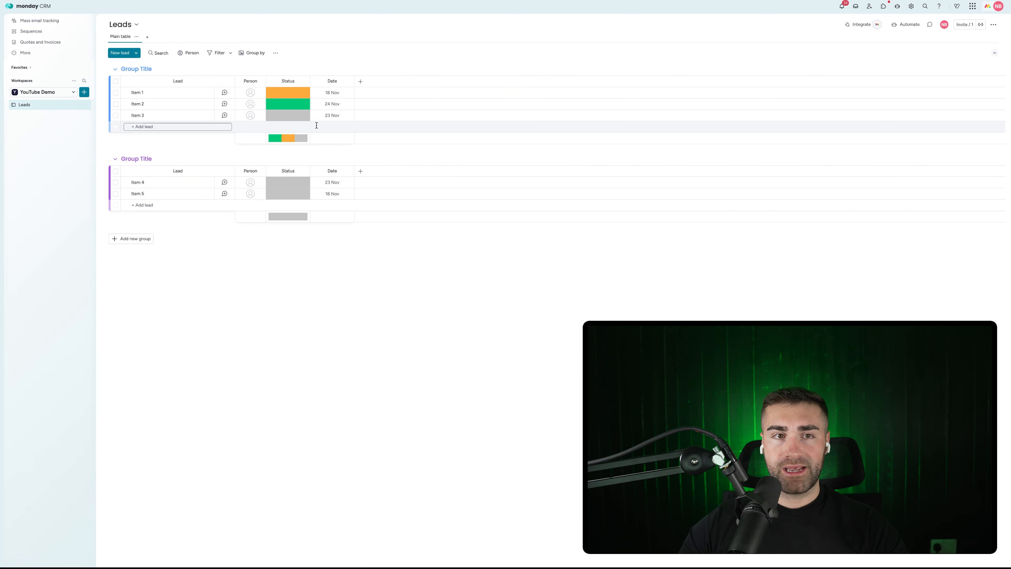
# Step: Rename the first group to New Leads and colour it dark grey
pyautogui.click(159, 68)
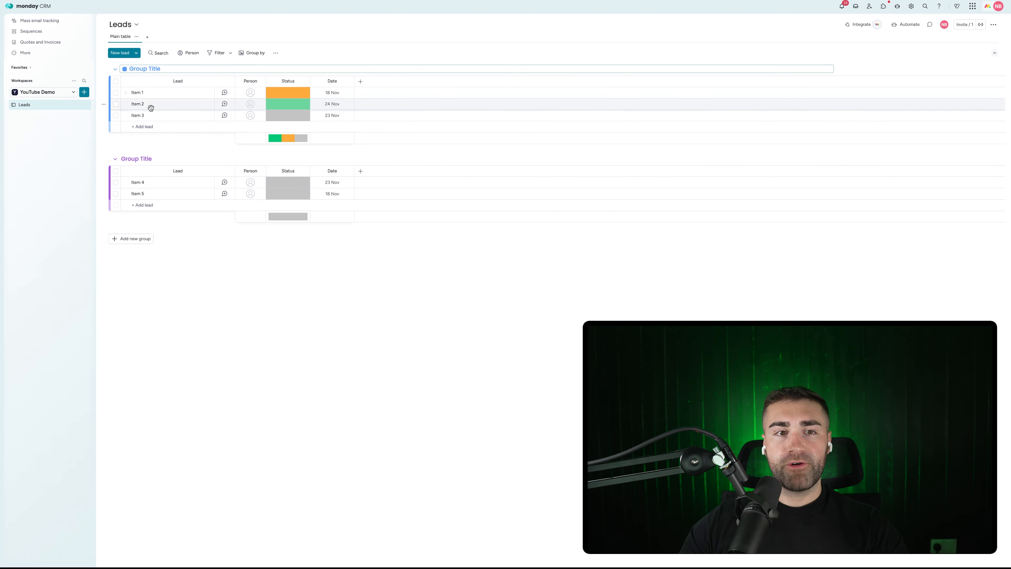
pyautogui.click(147, 145)
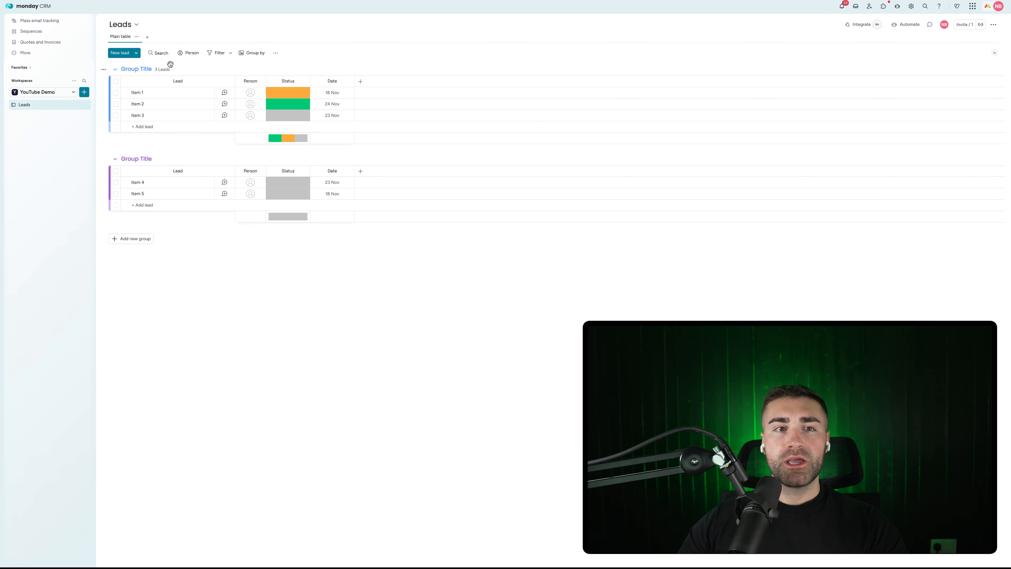
pyautogui.click(147, 69)
pyautogui.write('Leads')
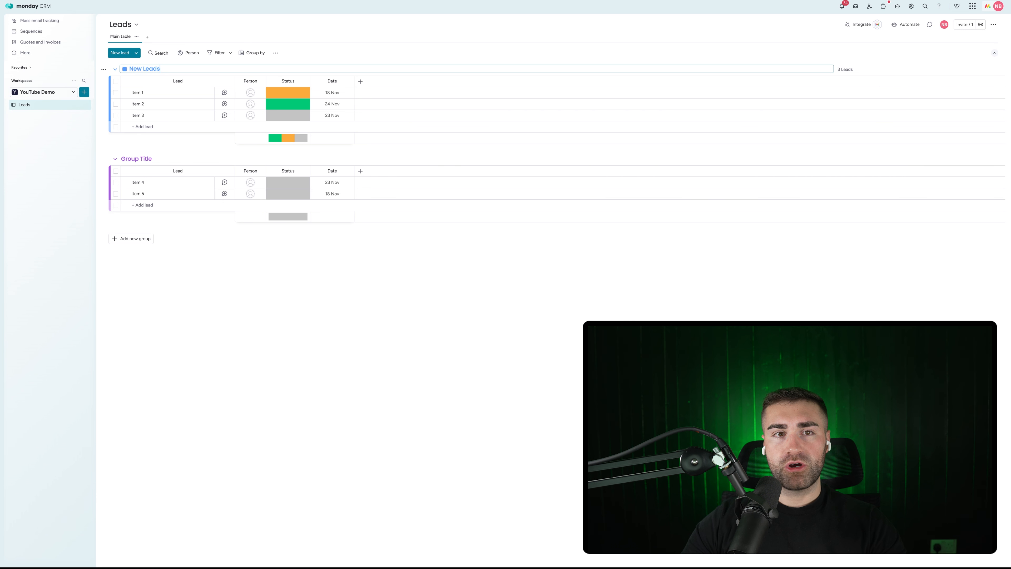
pyautogui.press('Return')
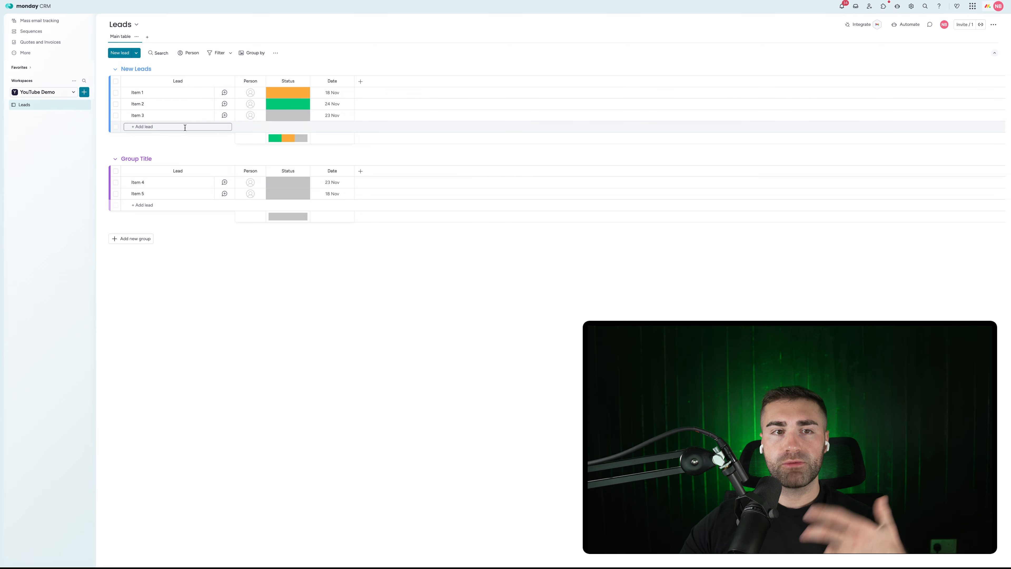
pyautogui.click(135, 69)
pyautogui.click(125, 69)
pyautogui.click(147, 112)
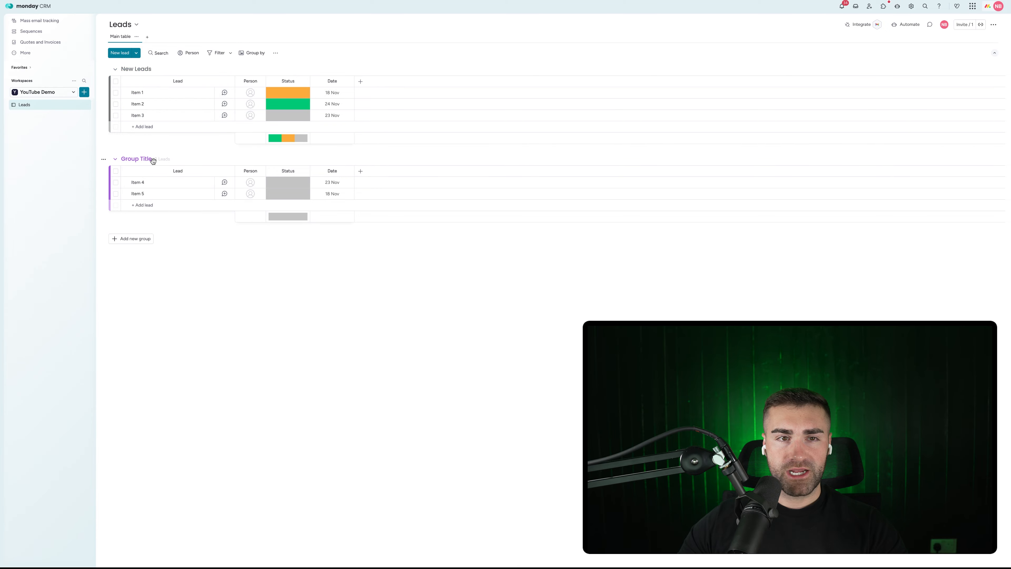
# Step: Rename the second group to Active Leads
pyautogui.click(147, 158)
pyautogui.write('Active Leads')
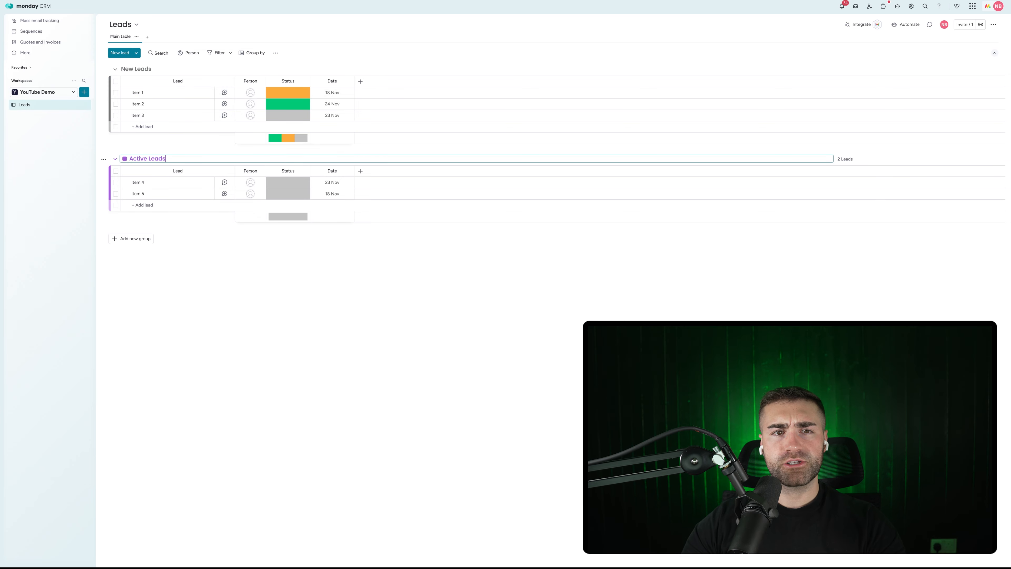
pyautogui.press('Return')
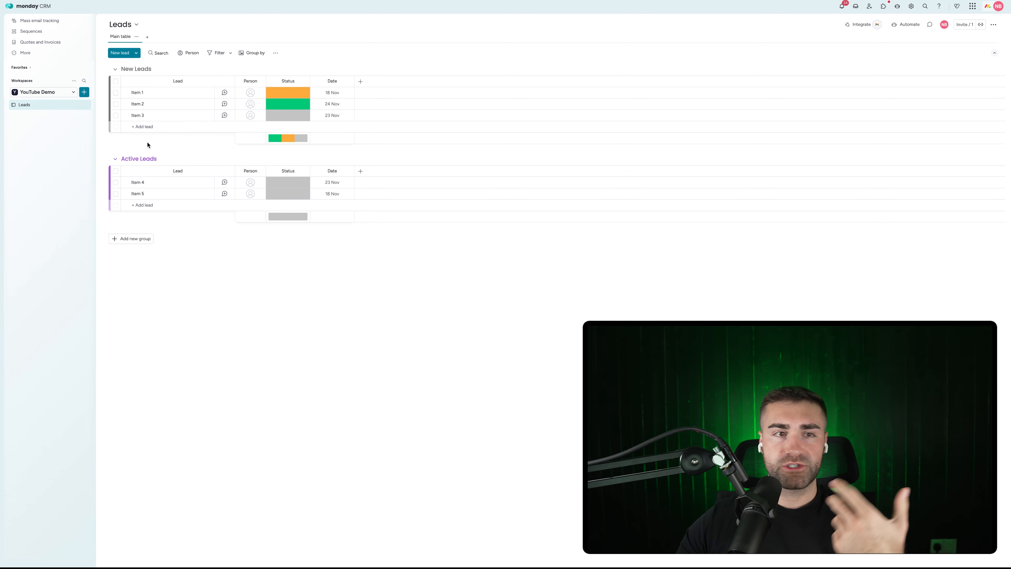
# Step: Add two new groups titled Qualified Leads and Unqualified Leads
pyautogui.click(136, 238)
pyautogui.click(138, 238)
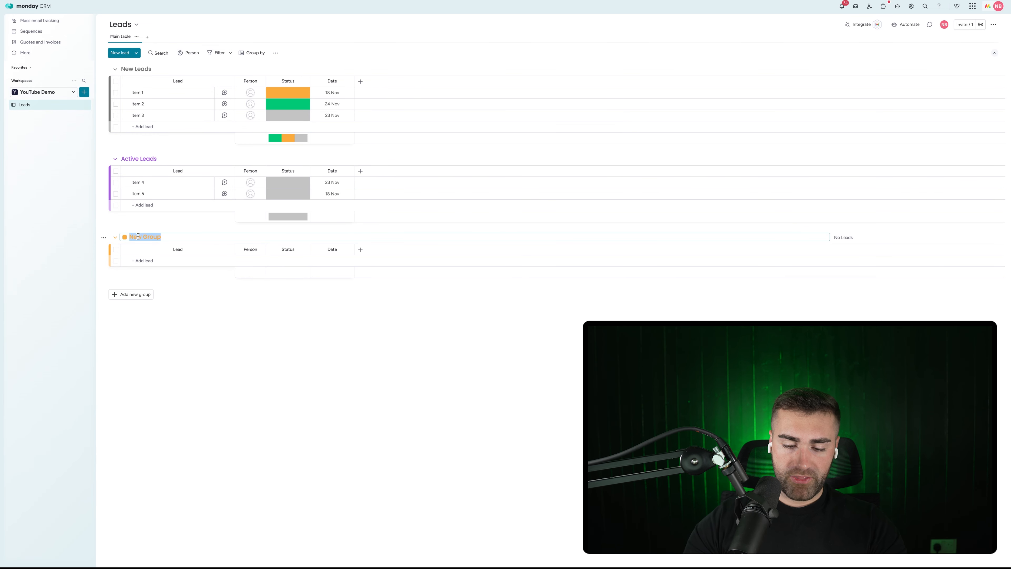
pyautogui.write('Qualified Leads')
pyautogui.press('Return')
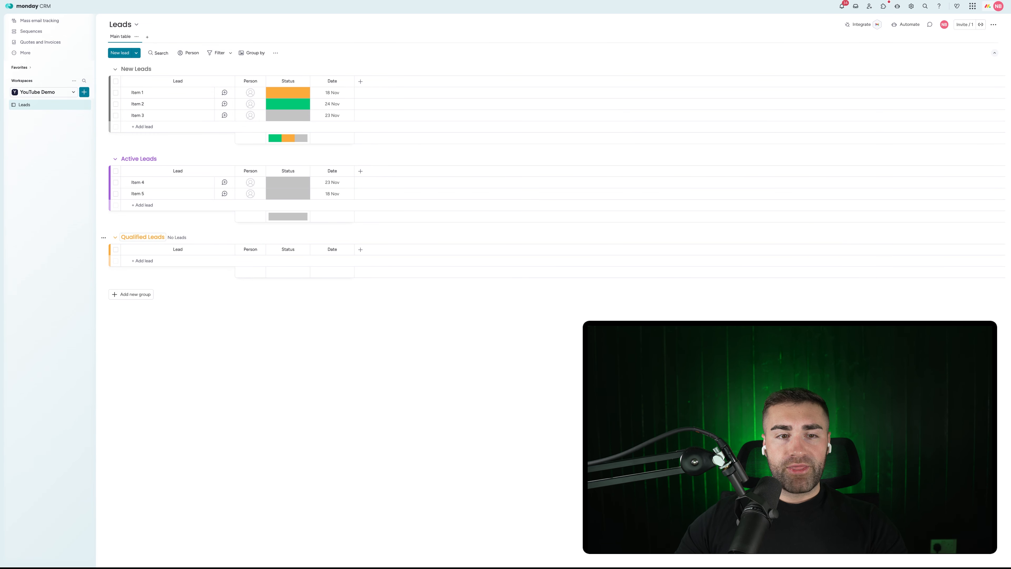
pyautogui.click(135, 293)
pyautogui.click(137, 293)
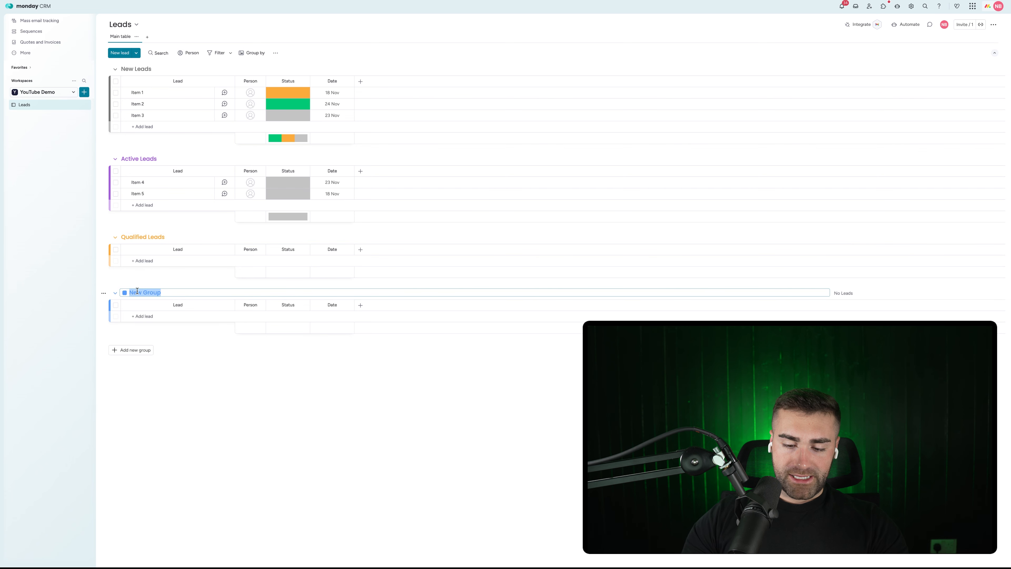
pyautogui.write('Unqualified Leads')
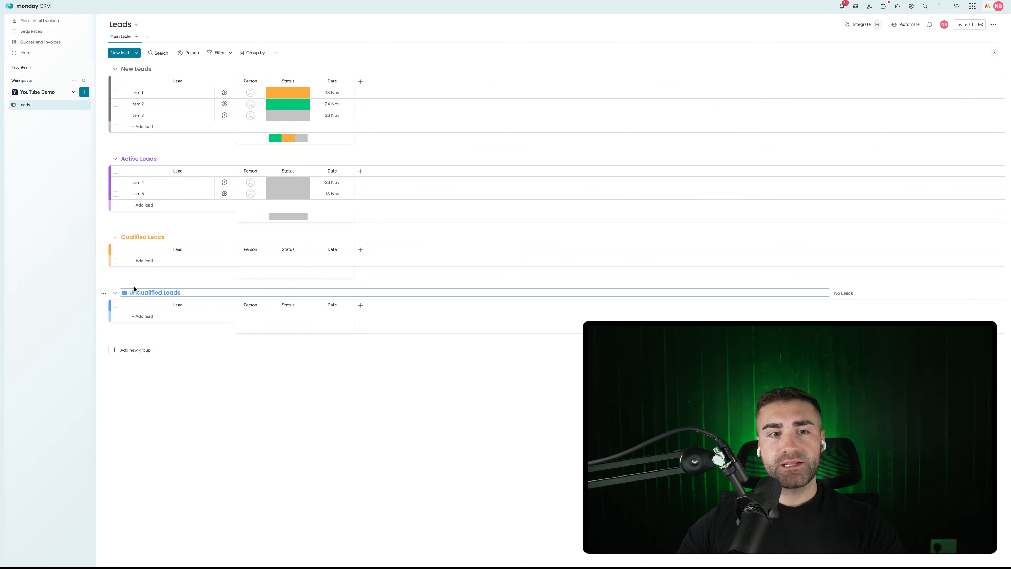
# Step: Colour the Qualified Leads group green and the Unqualified Leads group red
pyautogui.click(127, 237)
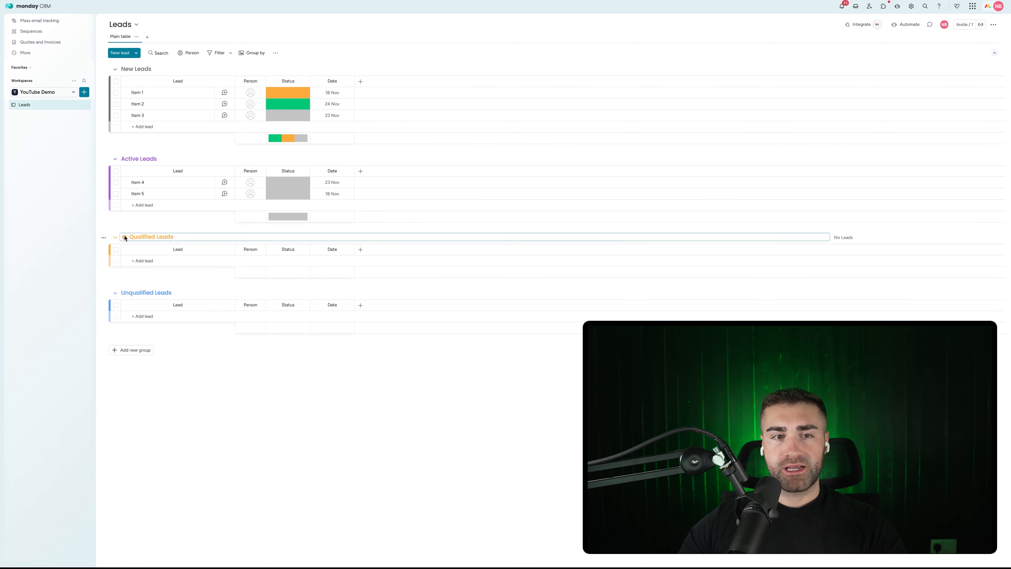
pyautogui.click(125, 237)
pyautogui.click(137, 250)
pyautogui.click(137, 293)
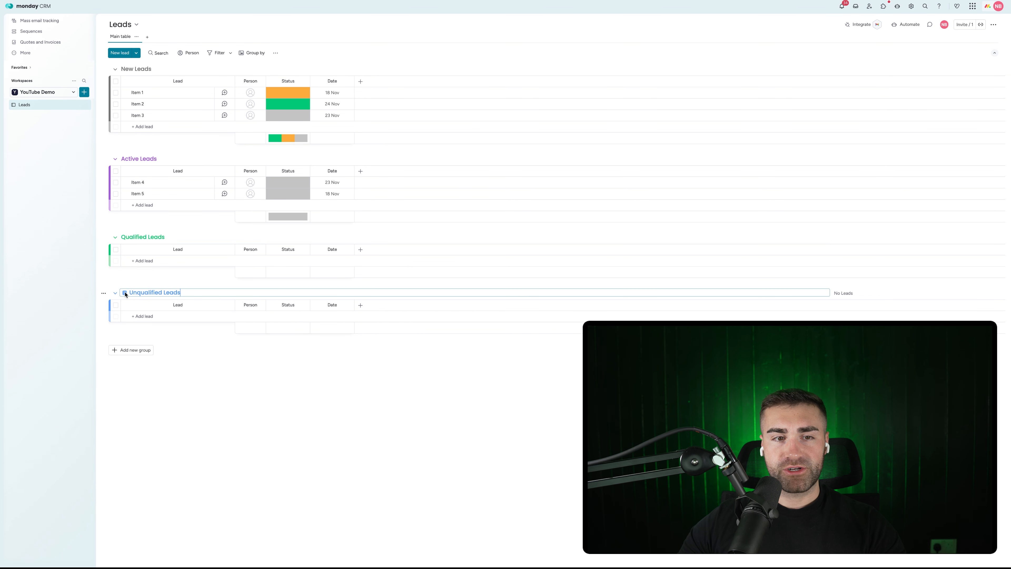
pyautogui.click(125, 293)
pyautogui.click(126, 325)
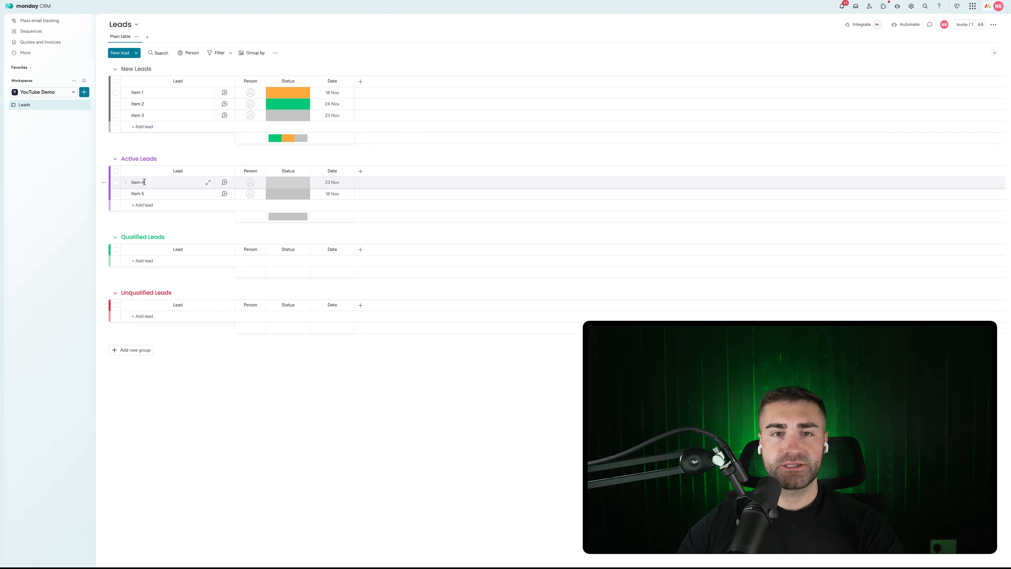
# Step: Create Status labels New, Active, Qualified and Unqualified, with Unqualified placed below Qualified
pyautogui.click(292, 92)
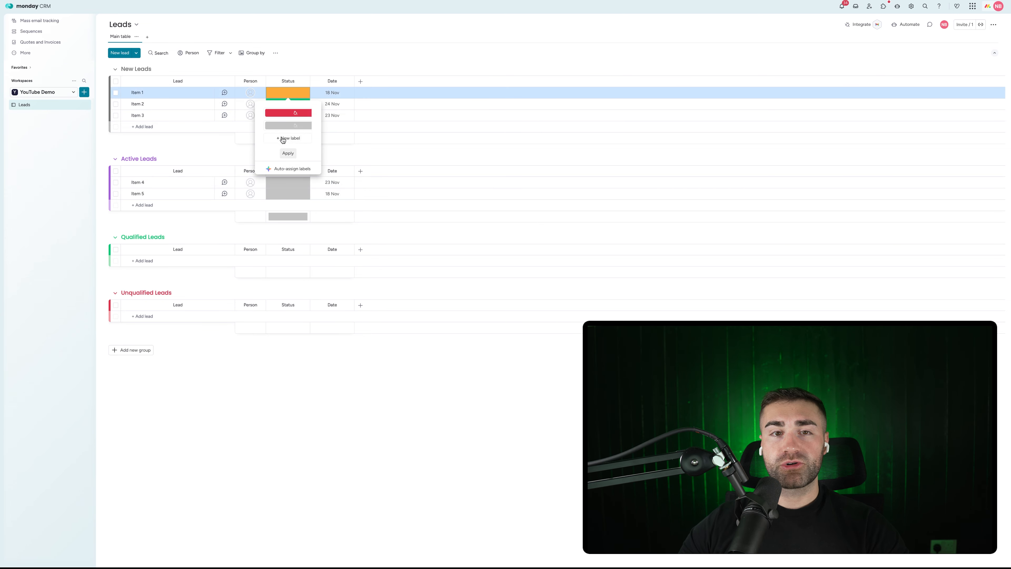
pyautogui.click(282, 139)
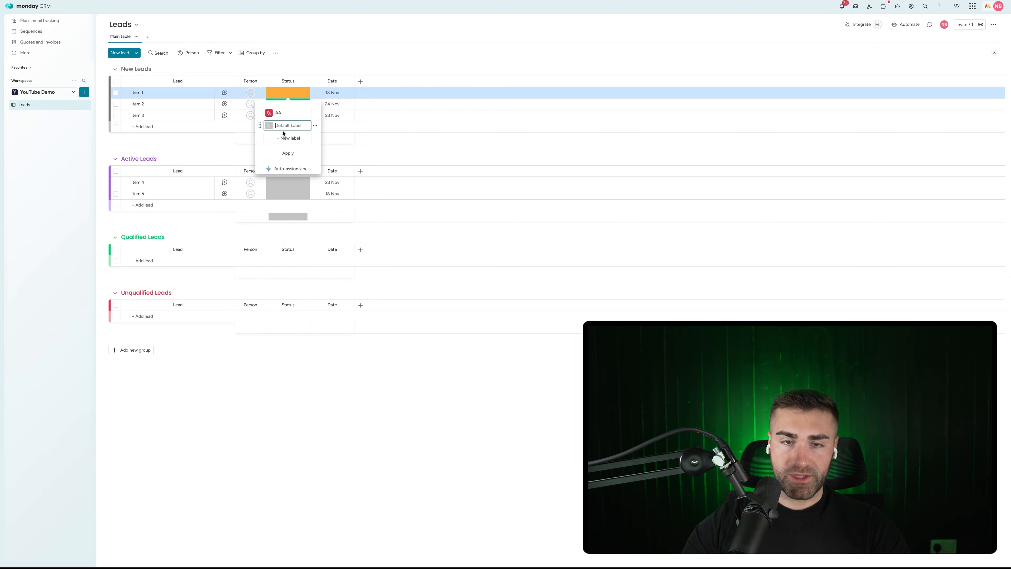
pyautogui.write('New')
pyautogui.click(283, 137)
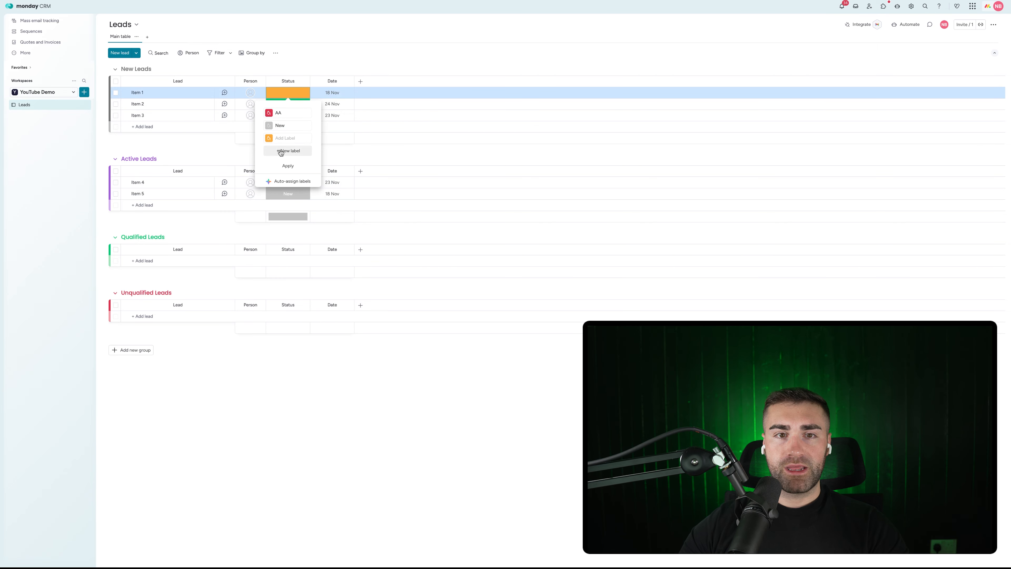
pyautogui.click(282, 152)
pyautogui.click(282, 163)
pyautogui.click(282, 138)
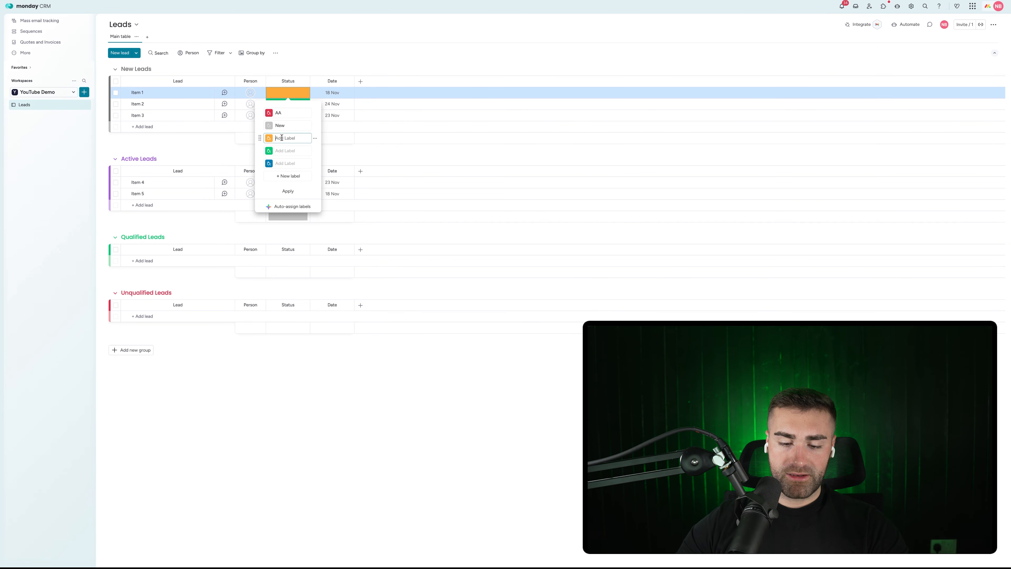
pyautogui.write('Active')
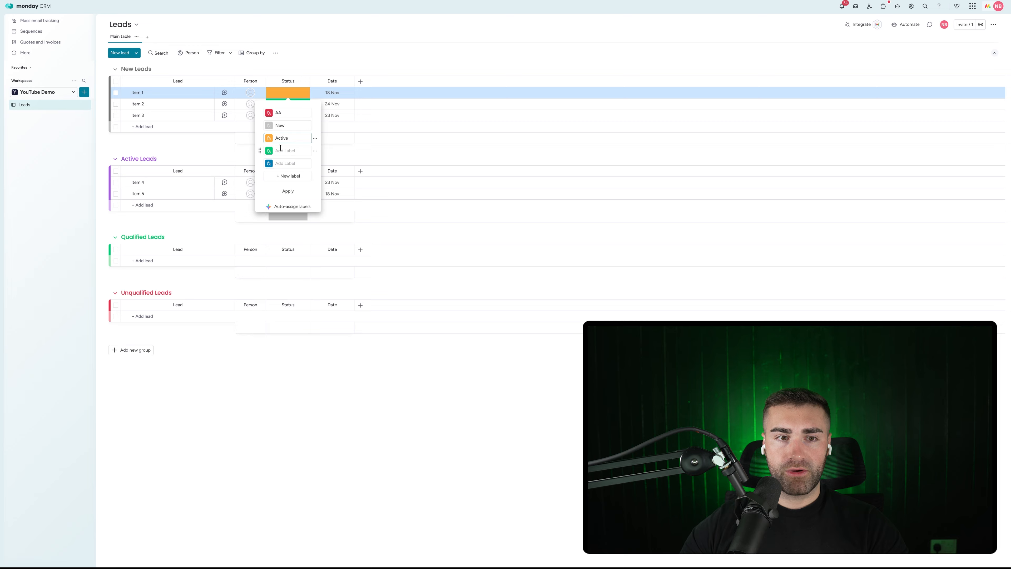
pyautogui.click(281, 150)
pyautogui.write('Qualified')
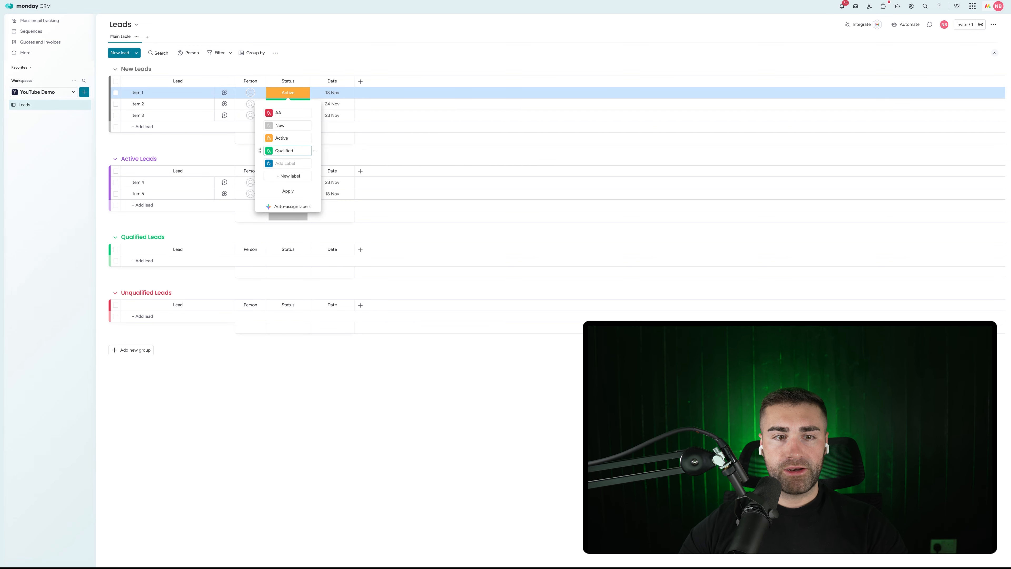
pyautogui.click(284, 113)
pyautogui.write('Unqualified')
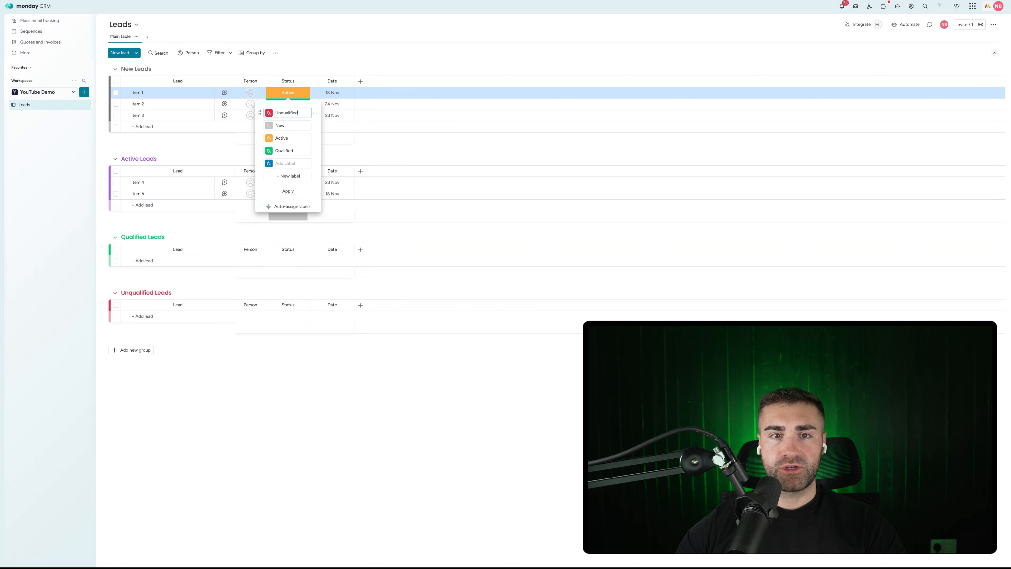
pyautogui.moveTo(259, 113); pyautogui.dragTo(260, 152)
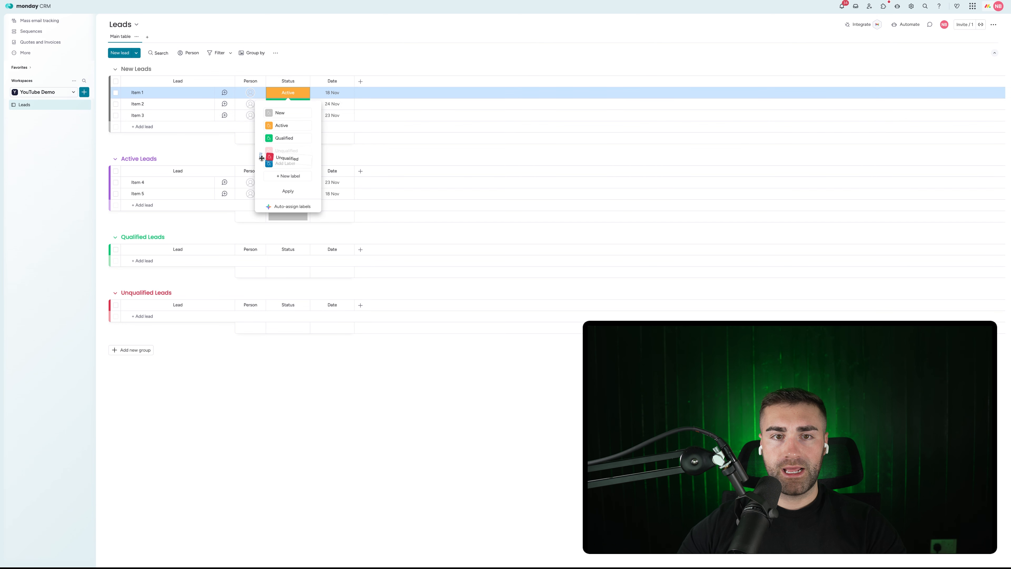
# Step: Delete the empty label, colour Active purple, and apply the label changes
pyautogui.click(315, 163)
pyautogui.click(351, 188)
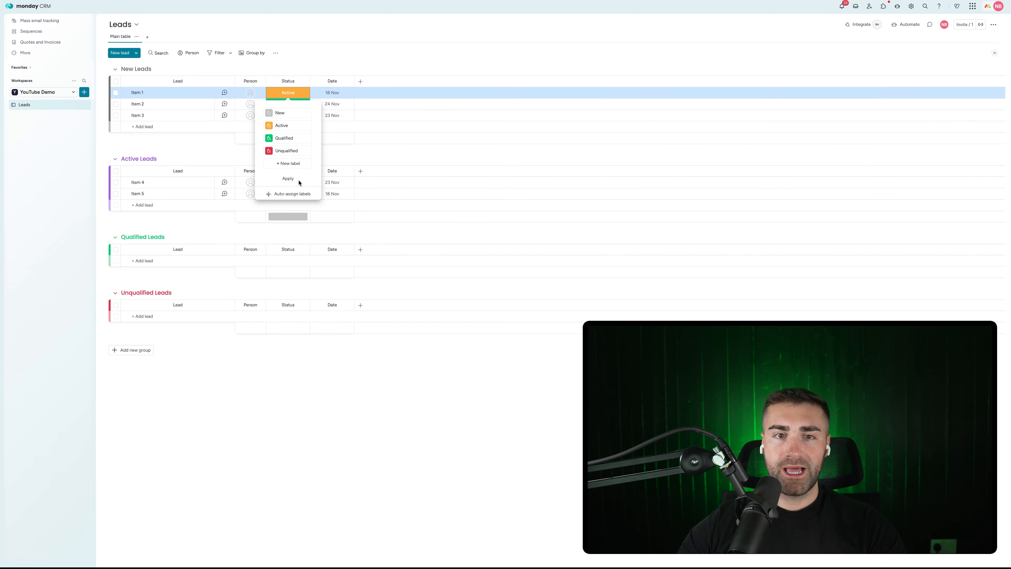
pyautogui.click(278, 113)
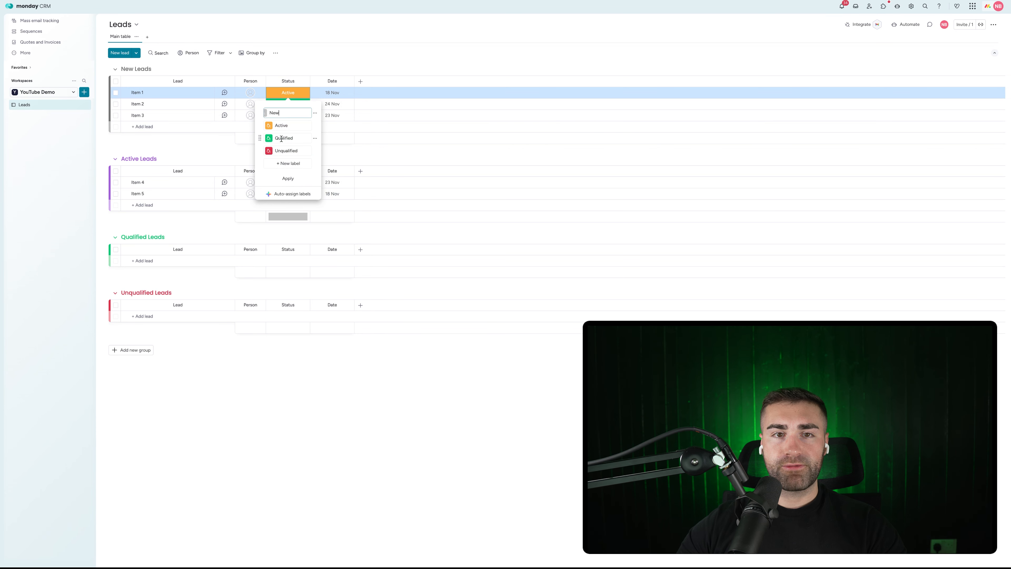
pyautogui.click(268, 125)
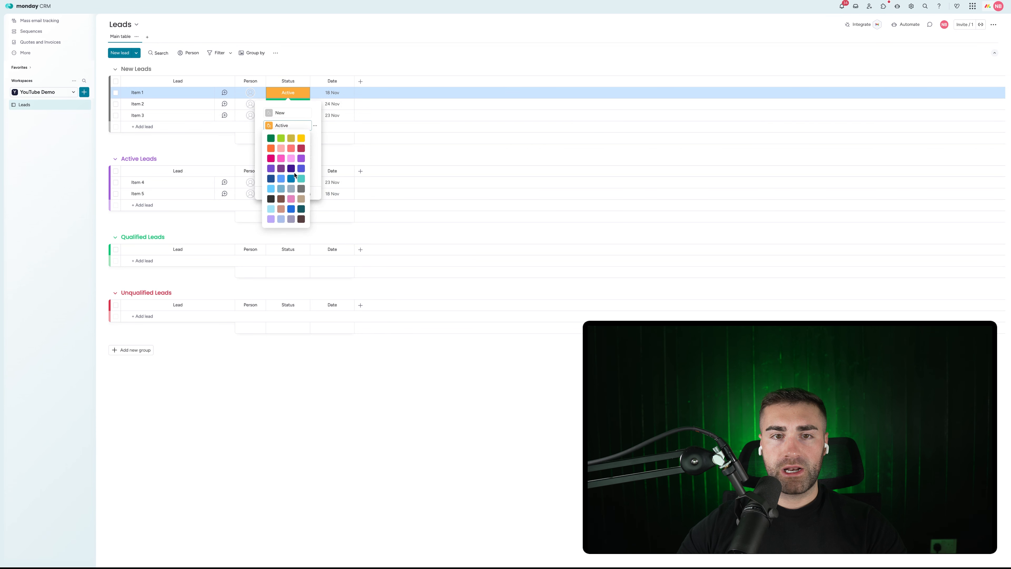
pyautogui.click(271, 168)
pyautogui.click(288, 178)
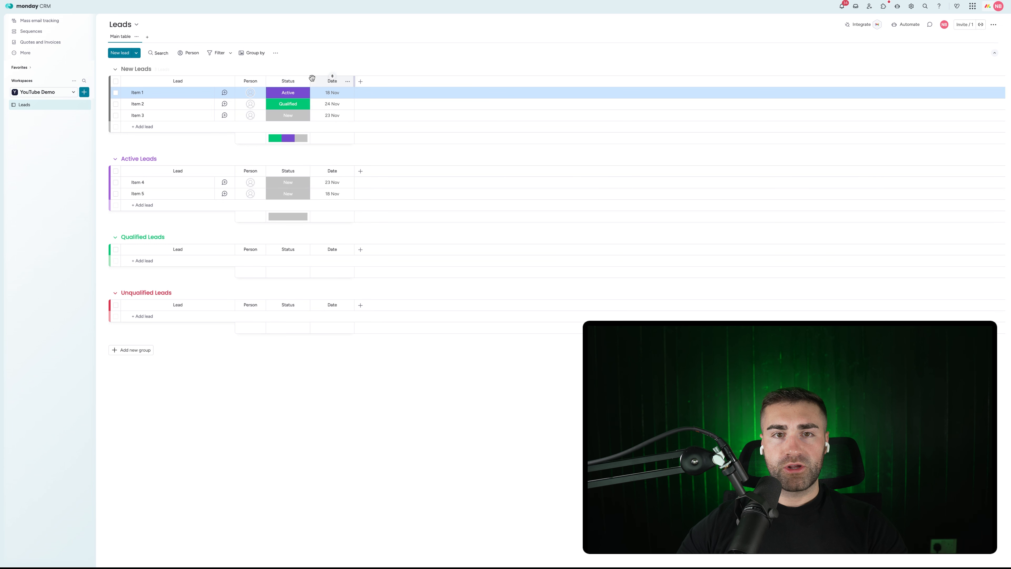
# Step: Hide the Status column summary
pyautogui.click(303, 81)
pyautogui.moveTo(329, 105)
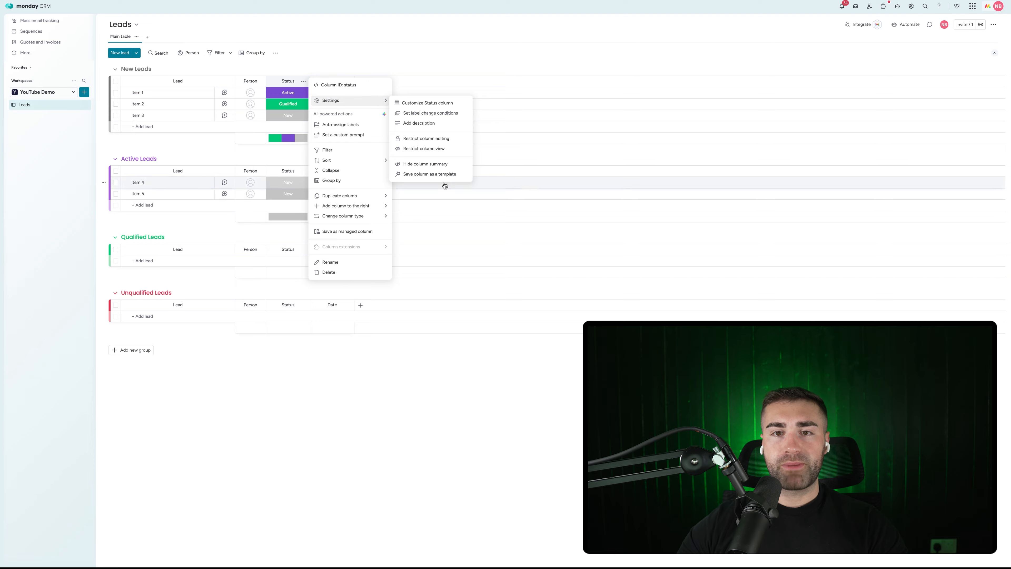
pyautogui.click(436, 165)
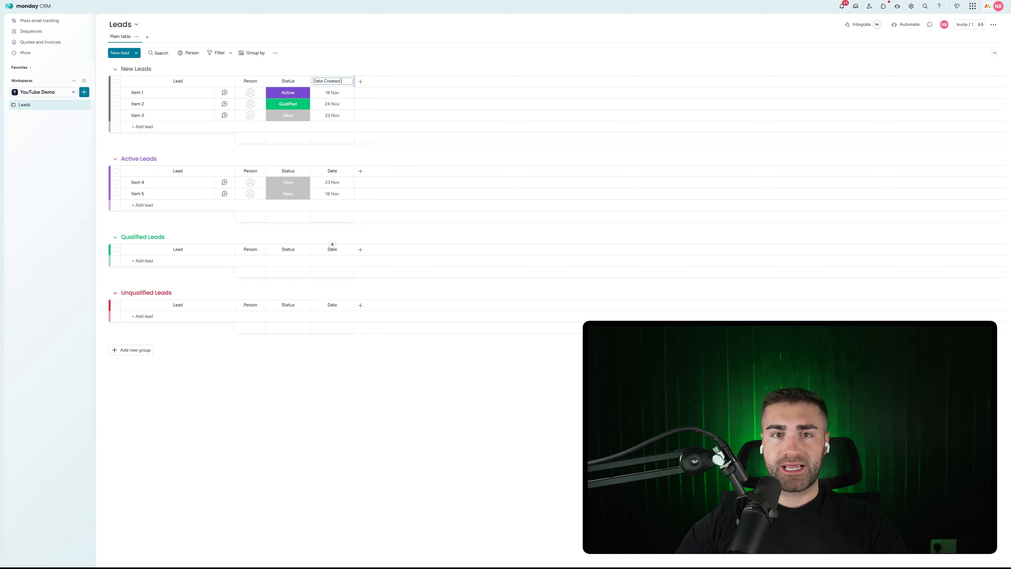
# Step: Confirm 'Date Created' as the date column title and search 'date' to add another date column
pyautogui.press('Return')
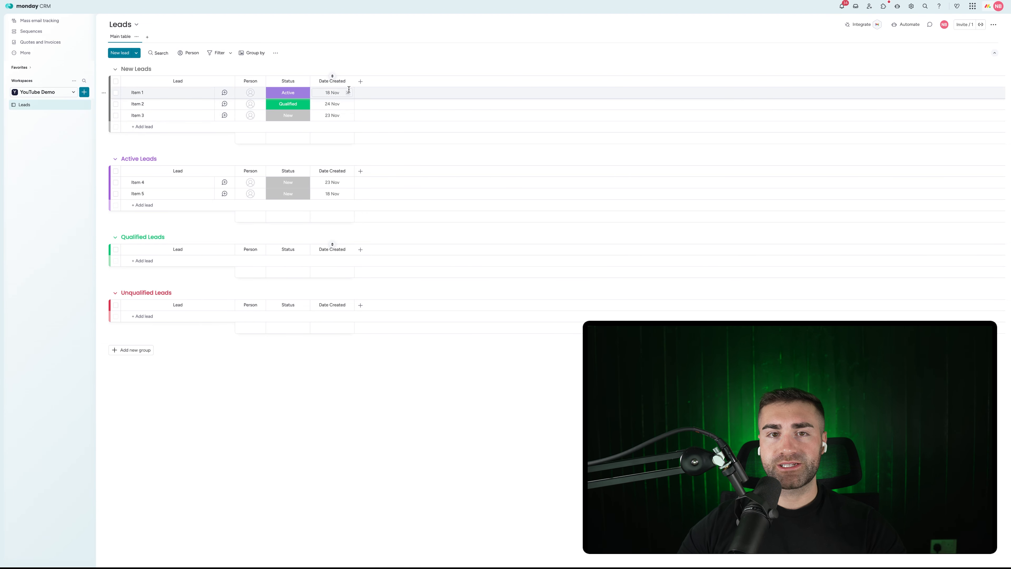
pyautogui.click(359, 82)
pyautogui.write('date')
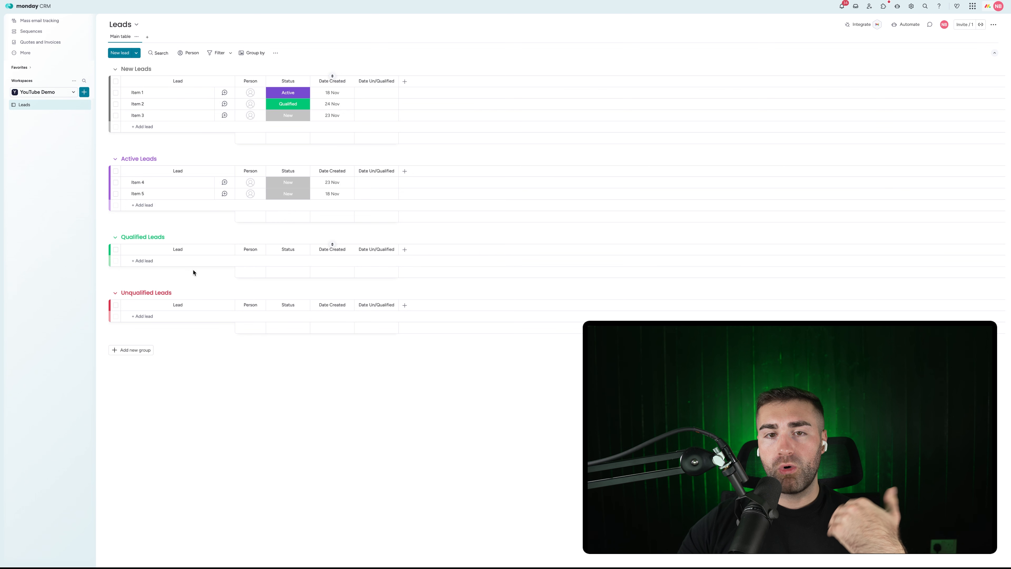
# Step: Add a TTC formula column computing DAYS({Date Un/Qualified}, {Date Created}) via the AI assistant
pyautogui.click(404, 82)
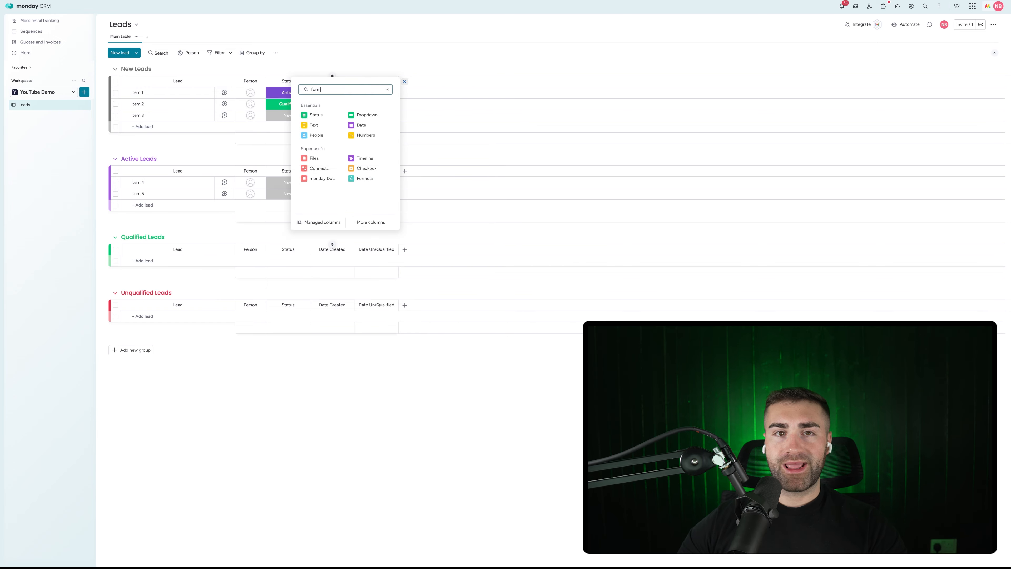
pyautogui.write('form')
pyautogui.click(327, 139)
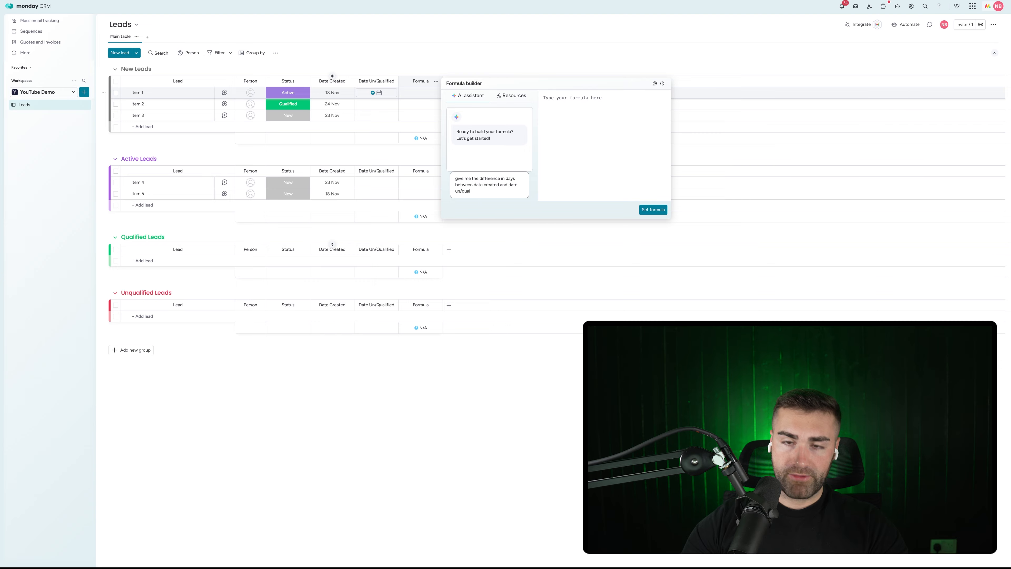
pyautogui.press('Return')
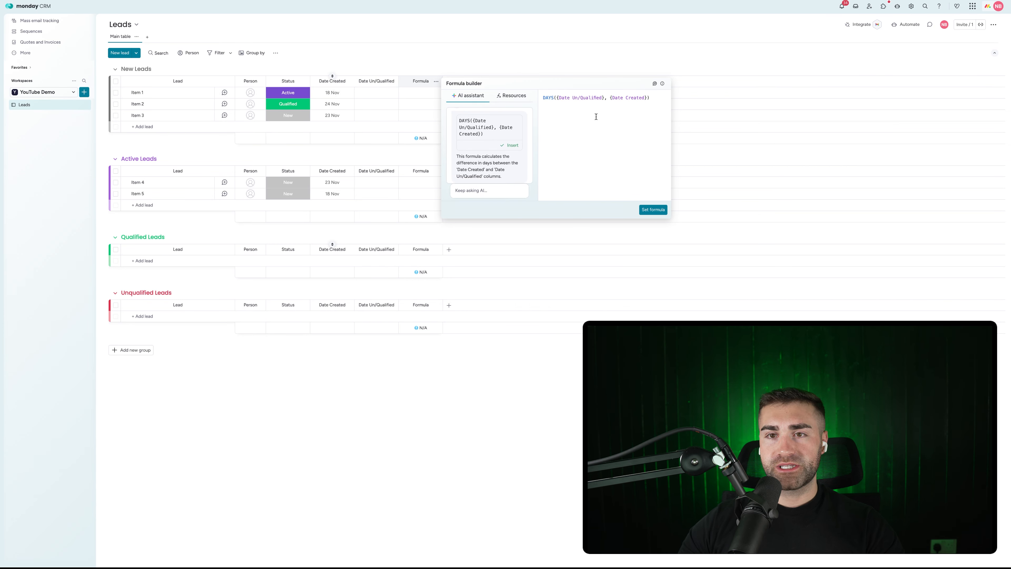
pyautogui.click(646, 210)
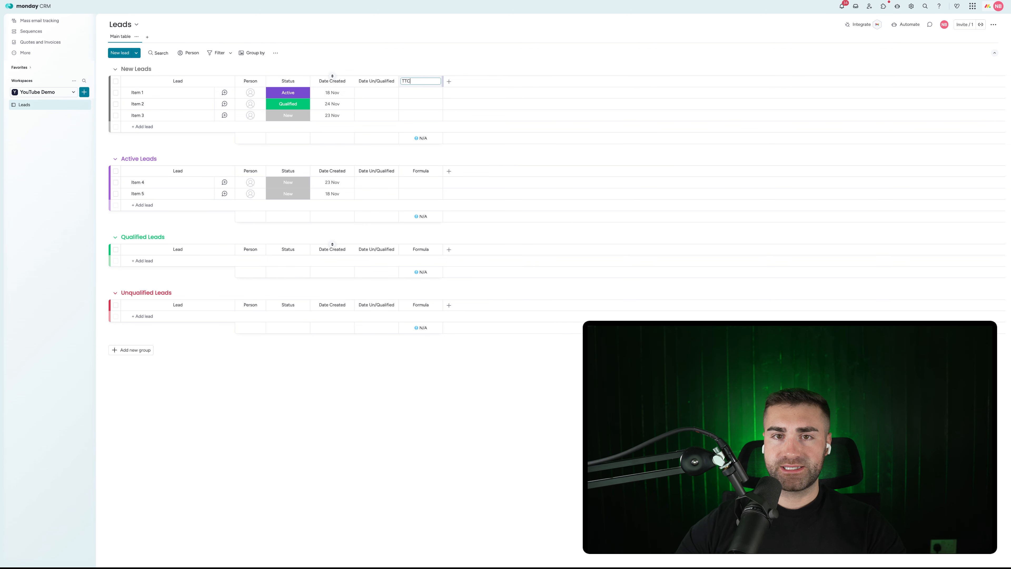
pyautogui.press('Return')
pyautogui.click(436, 81)
# Step: Hide the TTC column summary and restrict editing of the TTC column
pyautogui.moveTo(497, 101)
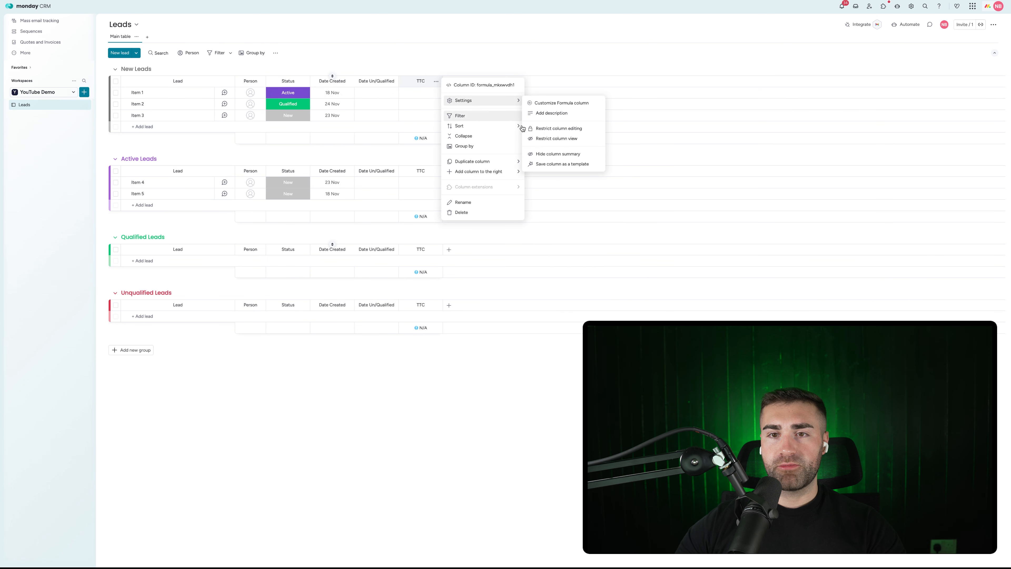
pyautogui.click(557, 153)
pyautogui.click(439, 81)
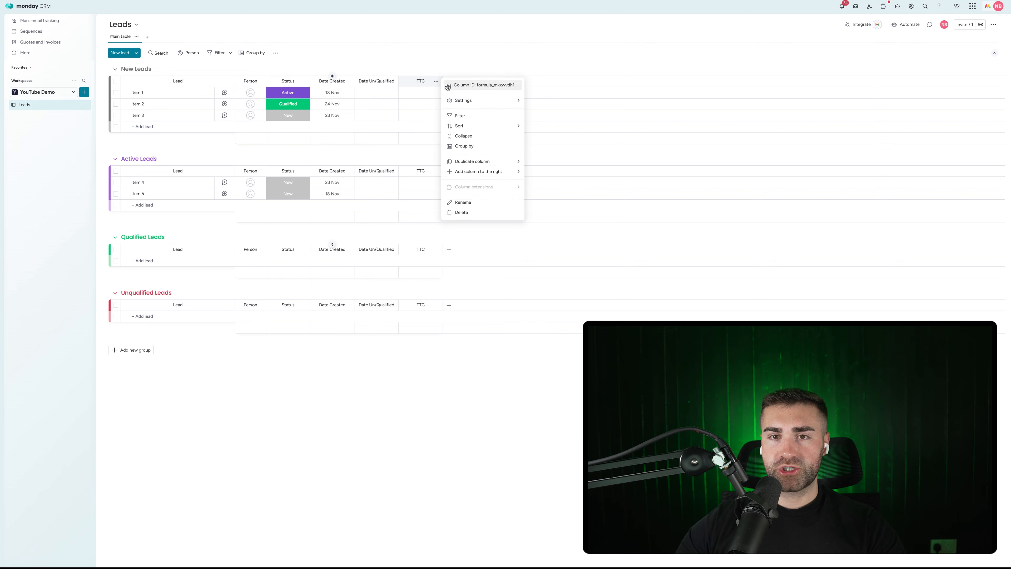
pyautogui.moveTo(462, 99)
pyautogui.click(569, 128)
pyautogui.click(521, 49)
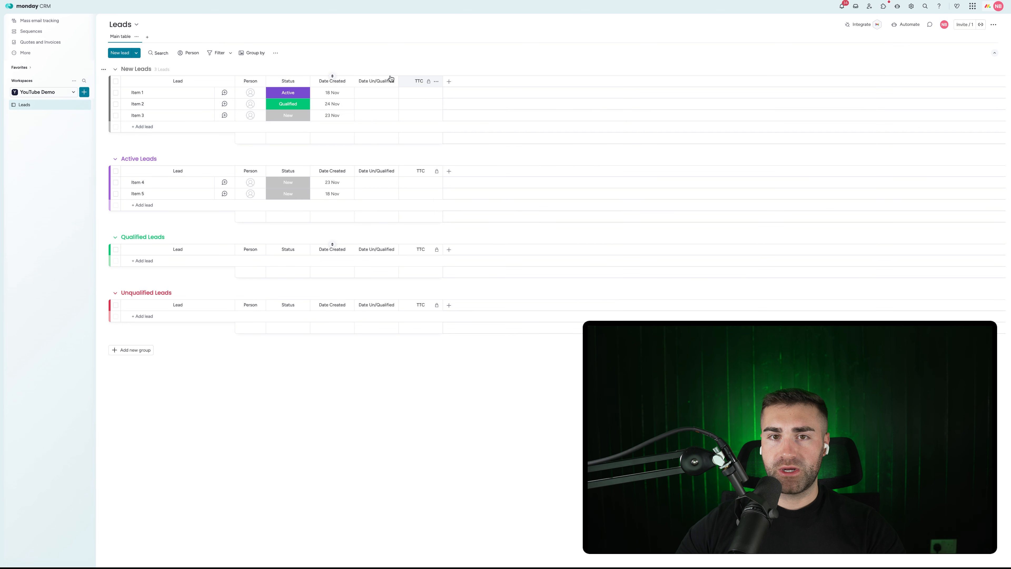
# Step: Restrict editing on the Date Un/Qualified and Date Created columns
pyautogui.click(392, 82)
pyautogui.moveTo(422, 100)
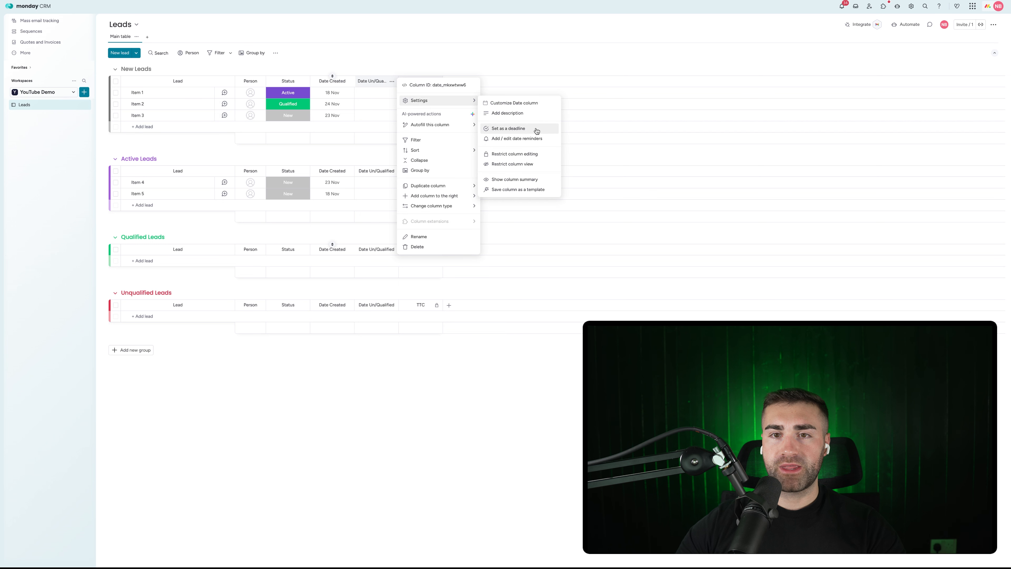
pyautogui.click(517, 155)
pyautogui.click(382, 66)
pyautogui.moveTo(371, 105)
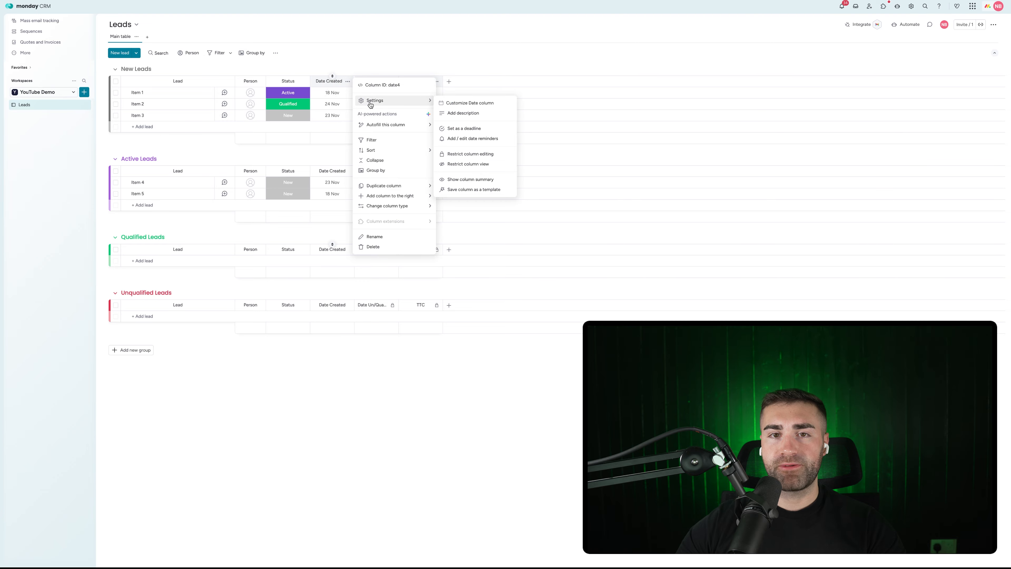
pyautogui.click(470, 154)
pyautogui.click(480, 61)
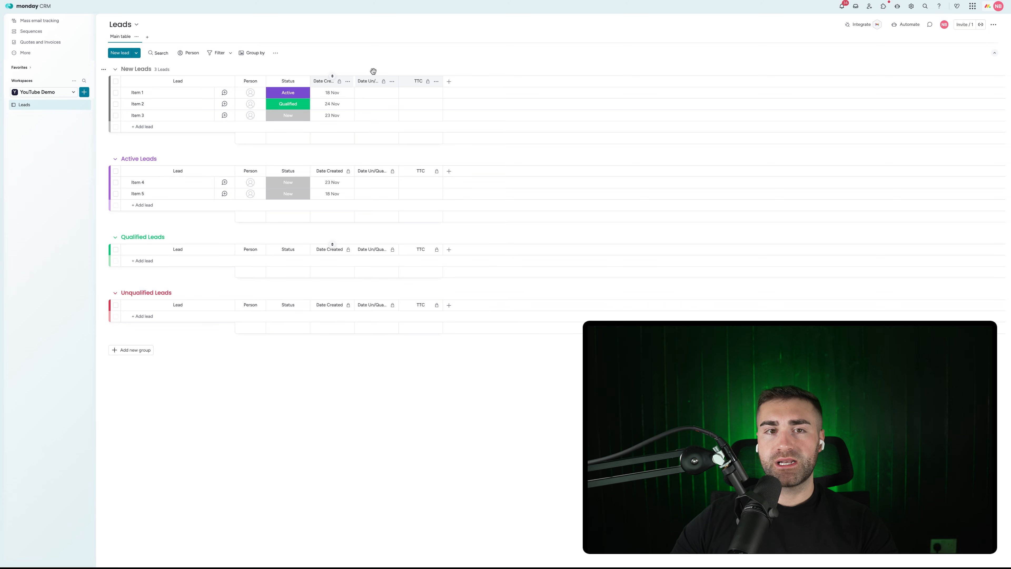
pyautogui.click(907, 24)
# Step: Create an automation that sets Date Created to today when an item is created
pyautogui.click(533, 20)
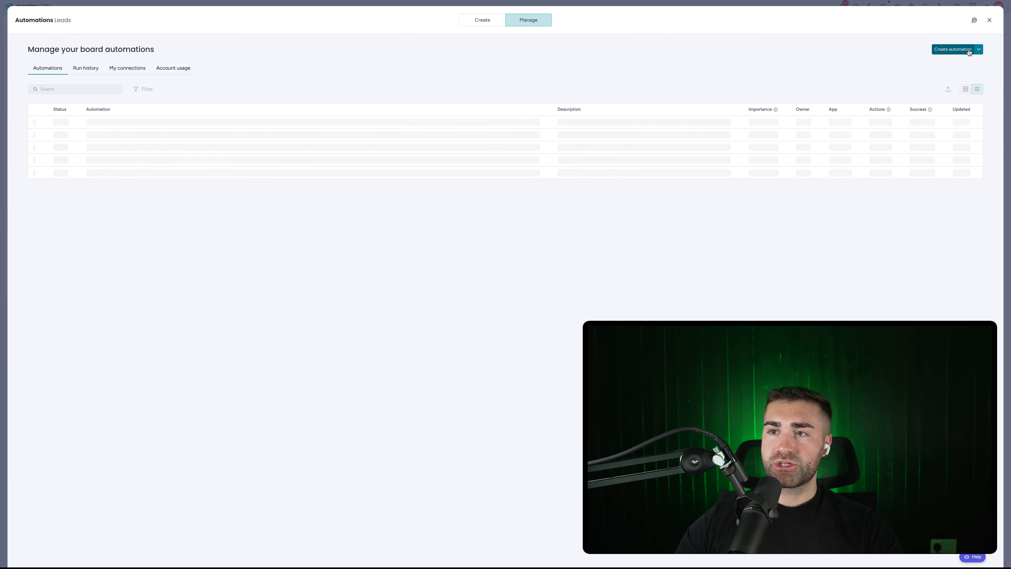
pyautogui.click(953, 48)
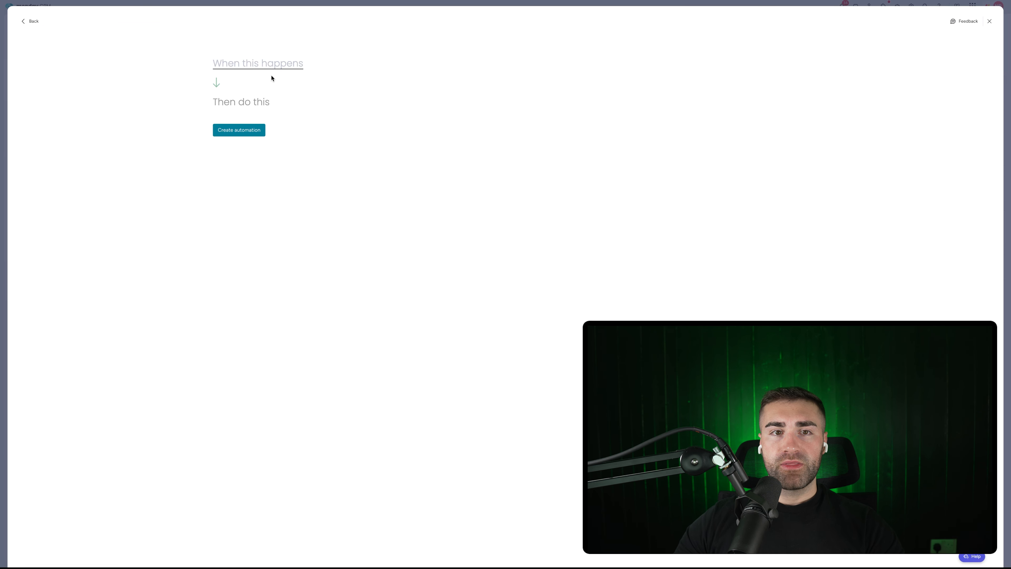
pyautogui.click(272, 78)
pyautogui.click(260, 106)
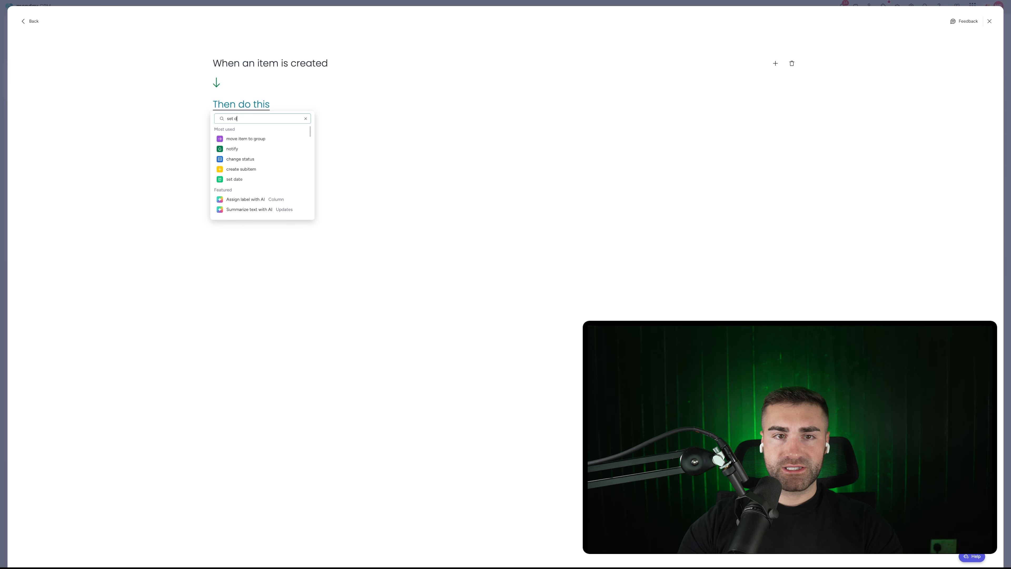
pyautogui.click(244, 139)
pyautogui.click(275, 109)
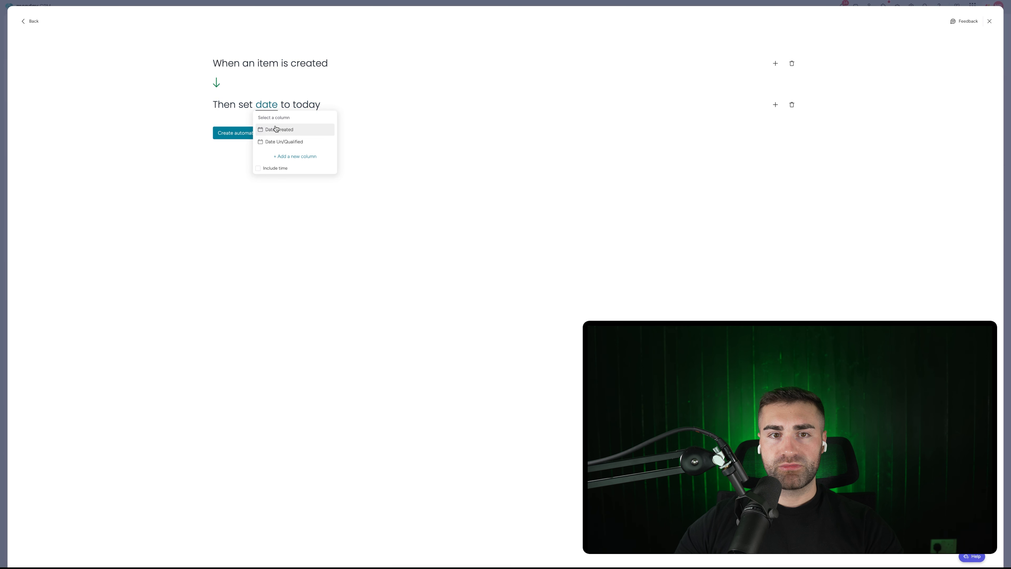
pyautogui.click(278, 129)
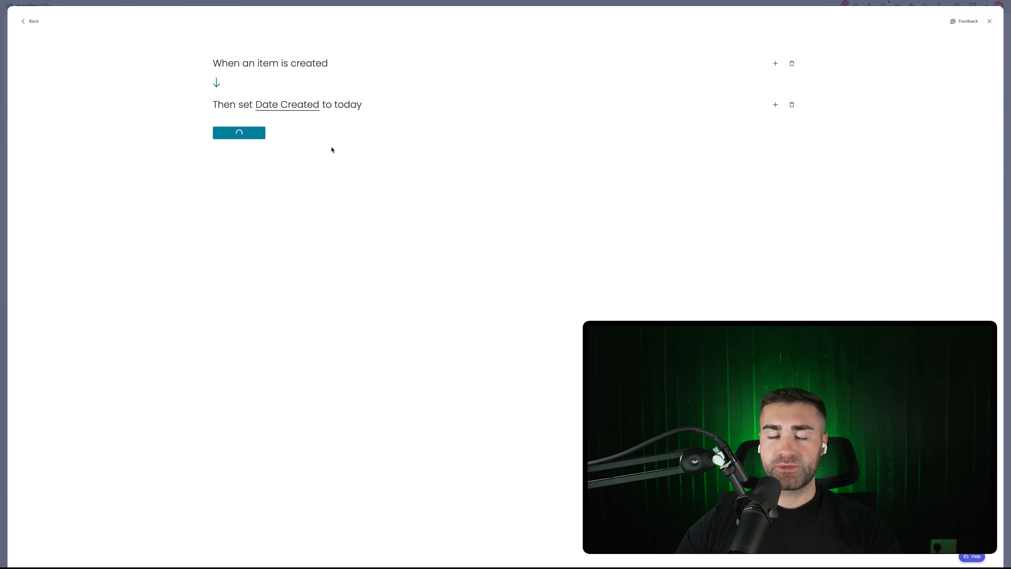
# Step: Add an automation moving items to New Leads when Status changes to New
pyautogui.click(950, 50)
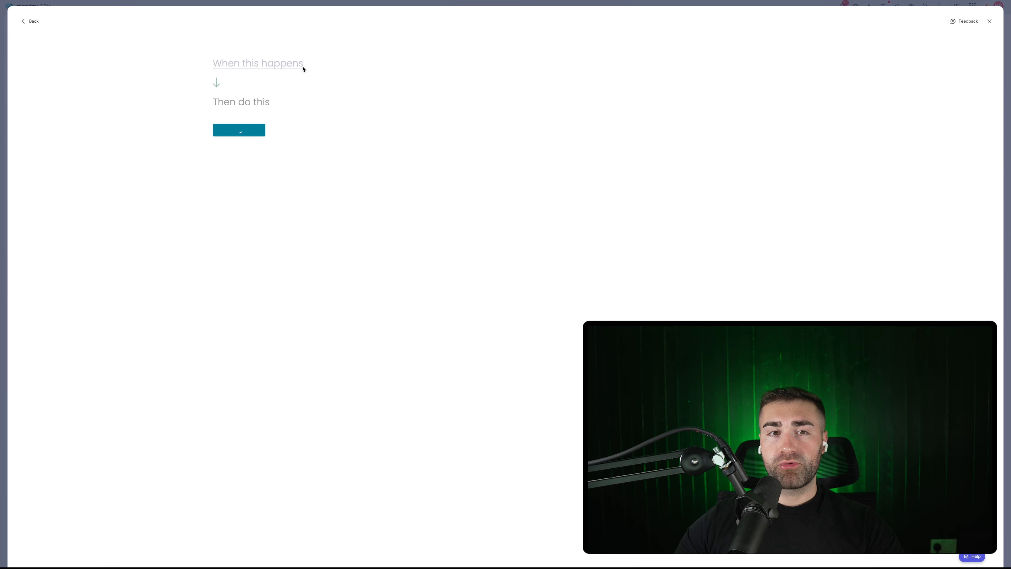
pyautogui.click(286, 64)
pyautogui.click(258, 100)
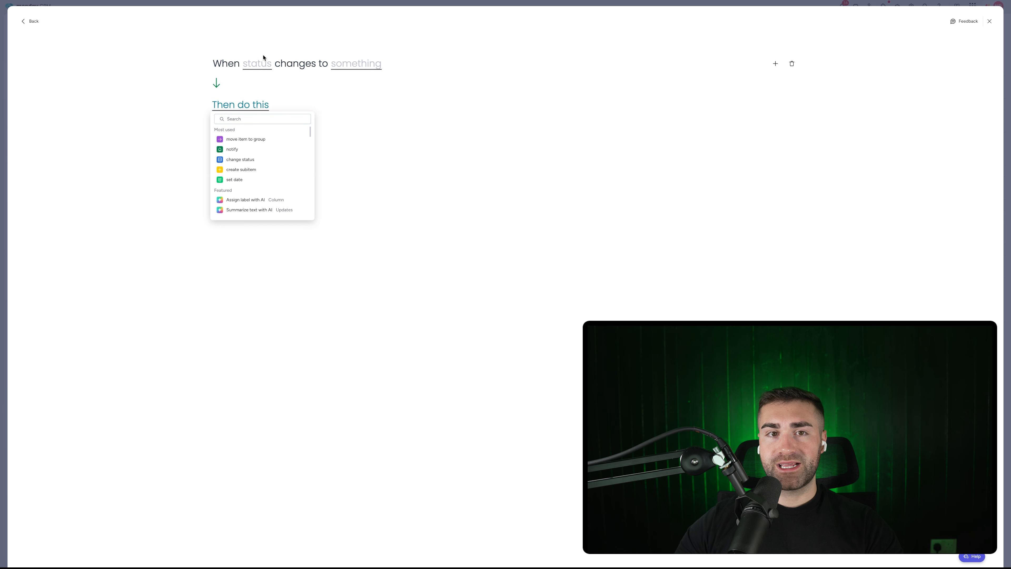
pyautogui.click(263, 63)
pyautogui.click(263, 88)
pyautogui.click(355, 85)
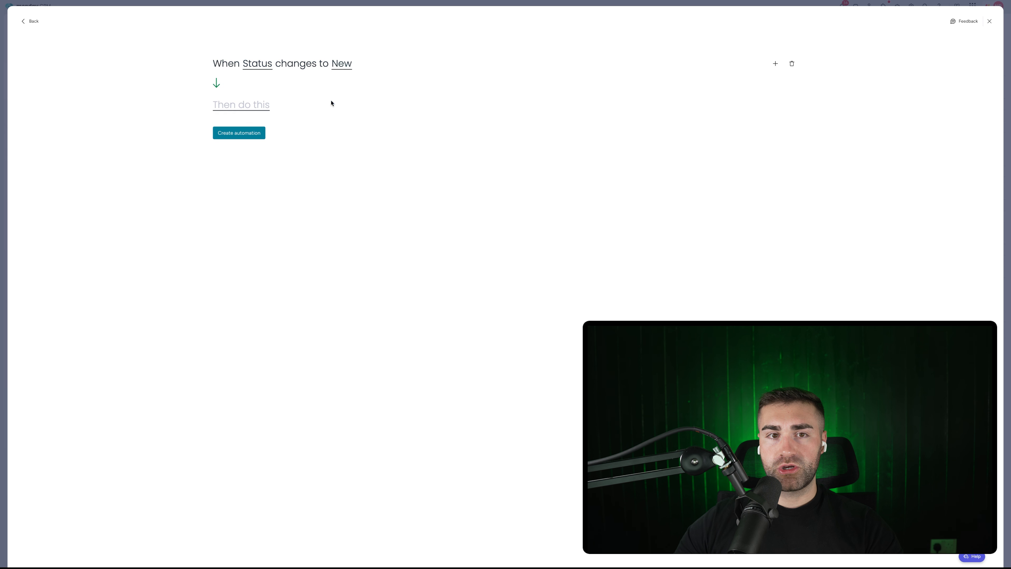
pyautogui.click(270, 109)
pyautogui.click(259, 139)
pyautogui.click(318, 106)
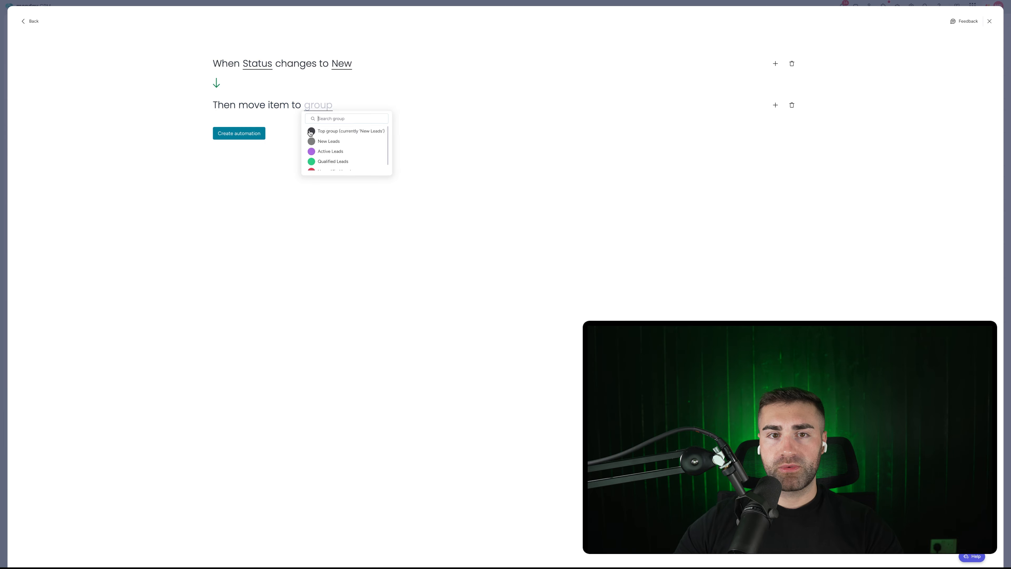
pyautogui.click(317, 141)
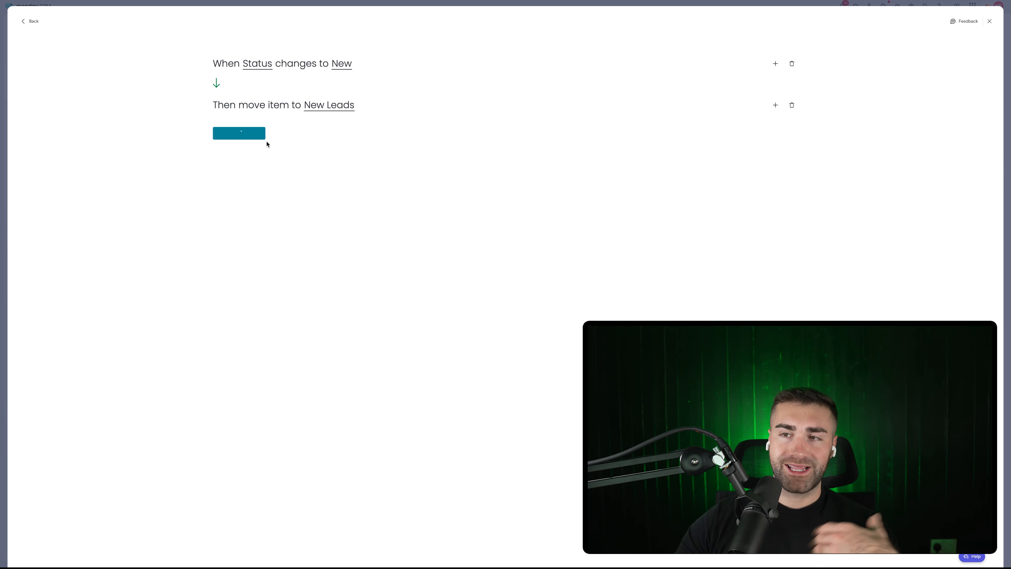
# Step: Add an automation moving items to Active Leads when Status changes to Active
pyautogui.click(943, 50)
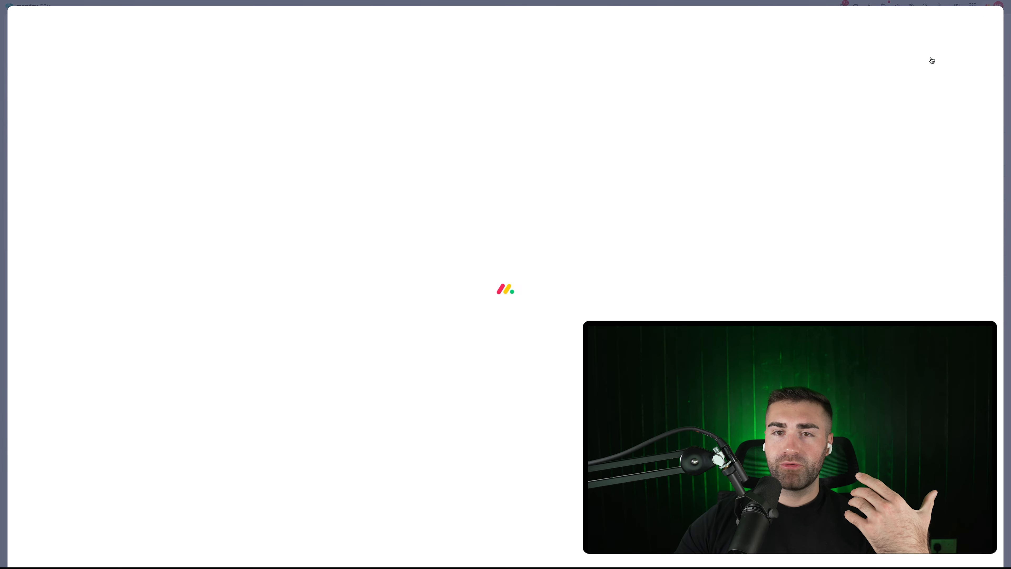
pyautogui.click(225, 64)
pyautogui.click(255, 98)
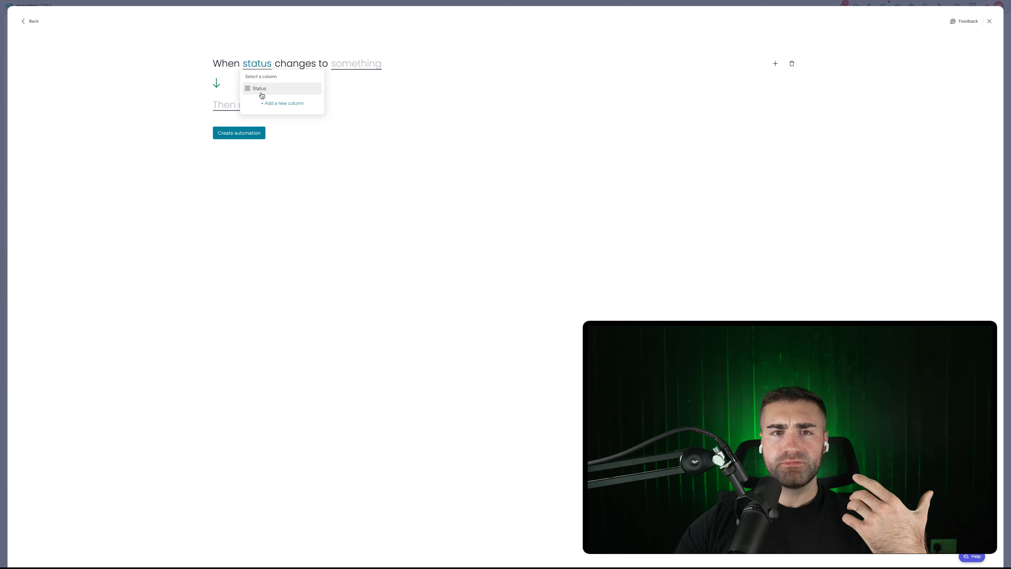
pyautogui.click(258, 91)
pyautogui.click(356, 64)
pyautogui.click(350, 86)
pyautogui.click(241, 105)
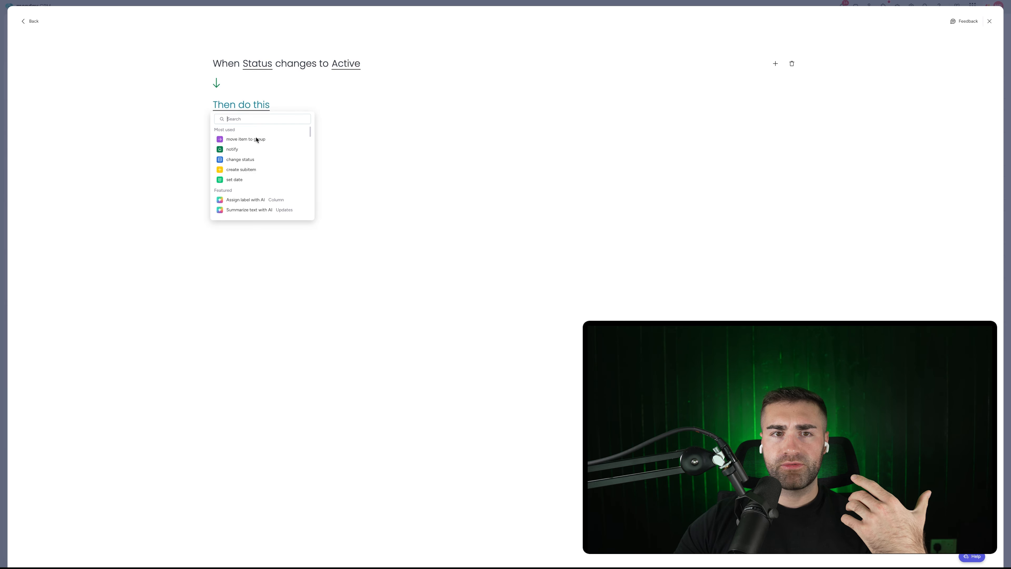
pyautogui.click(255, 137)
pyautogui.click(318, 104)
pyautogui.click(346, 142)
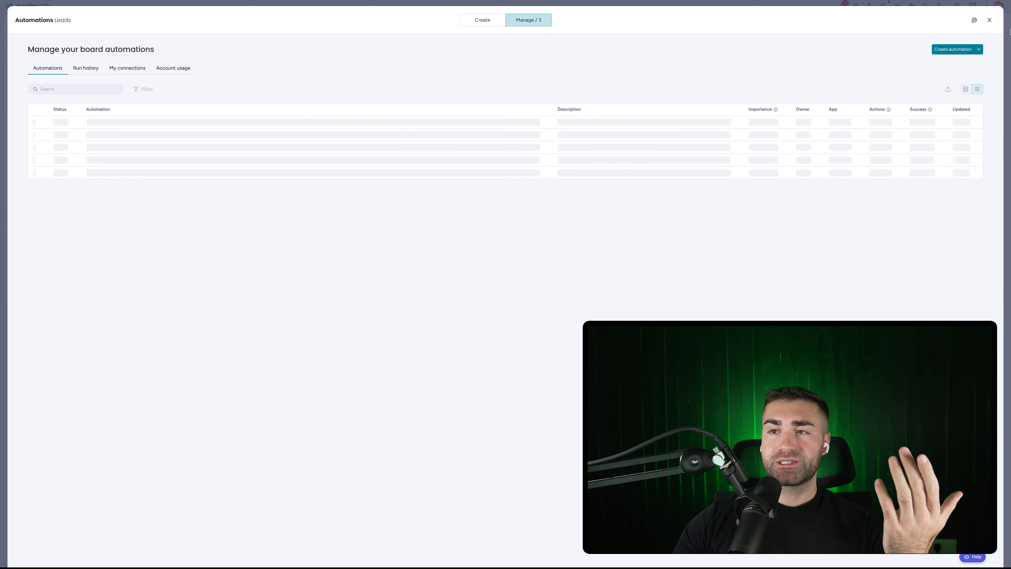
pyautogui.click(944, 51)
# Step: When Status becomes Qualified, move items to Qualified Leads and set Date Un/Qualified to today
pyautogui.click(221, 66)
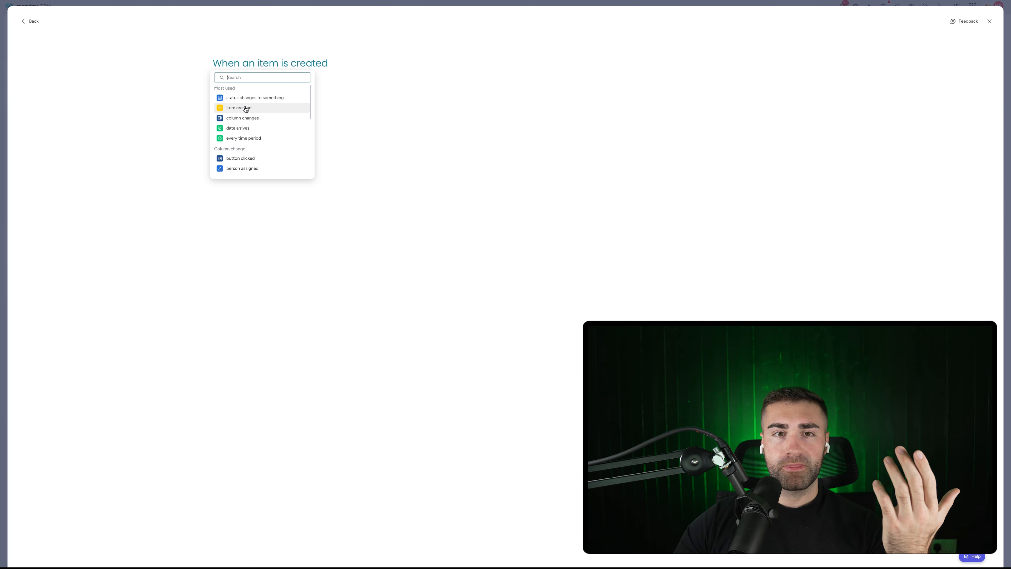
pyautogui.click(244, 97)
pyautogui.click(265, 89)
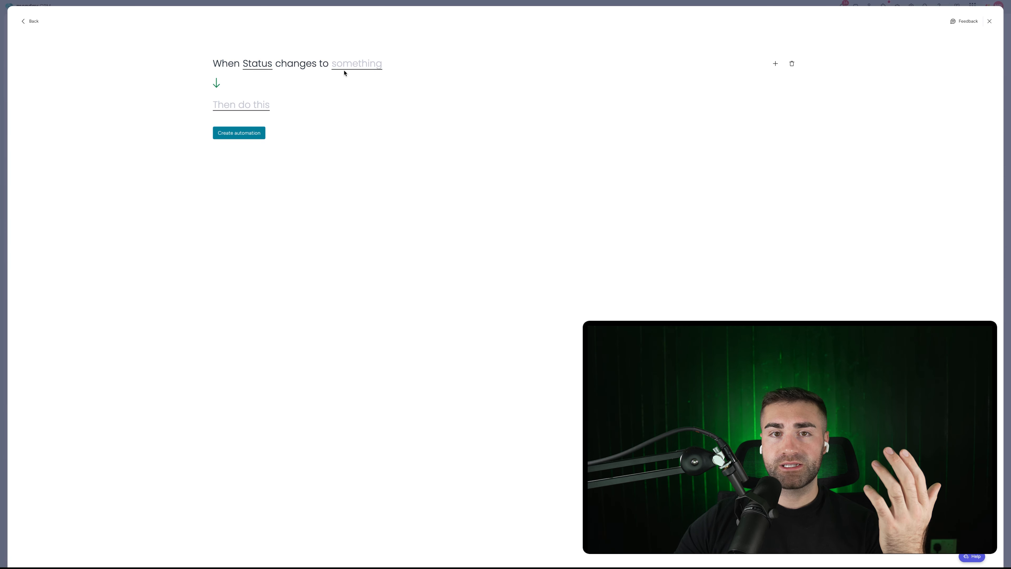
pyautogui.click(344, 71)
pyautogui.click(347, 114)
pyautogui.click(233, 108)
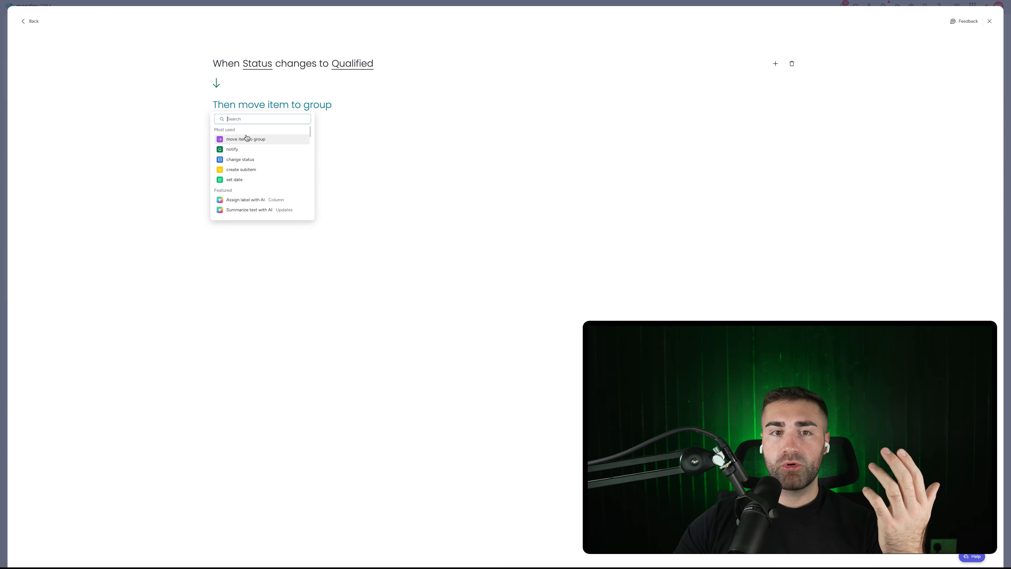
pyautogui.click(244, 137)
pyautogui.click(307, 108)
pyautogui.click(328, 161)
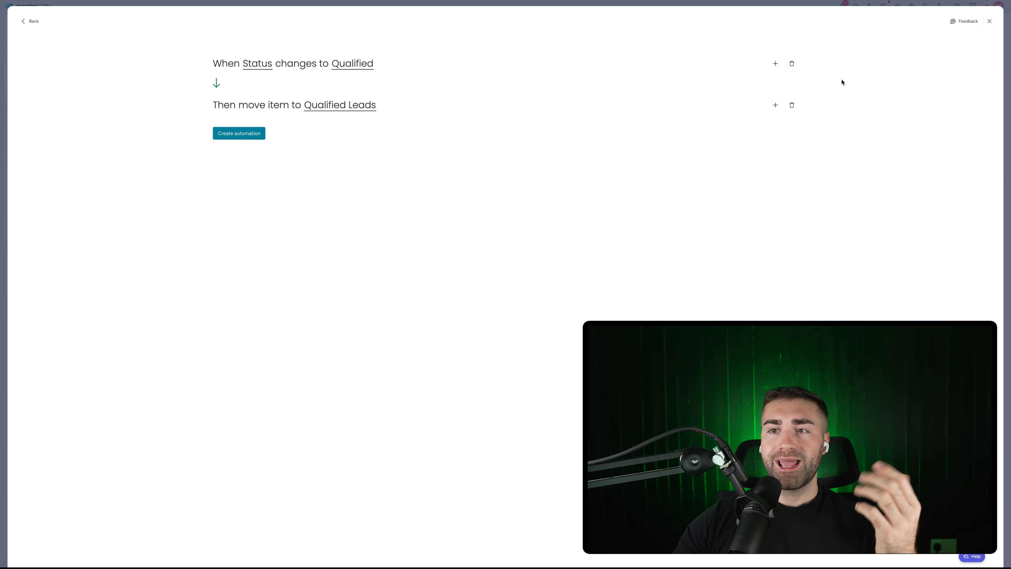
pyautogui.click(775, 104)
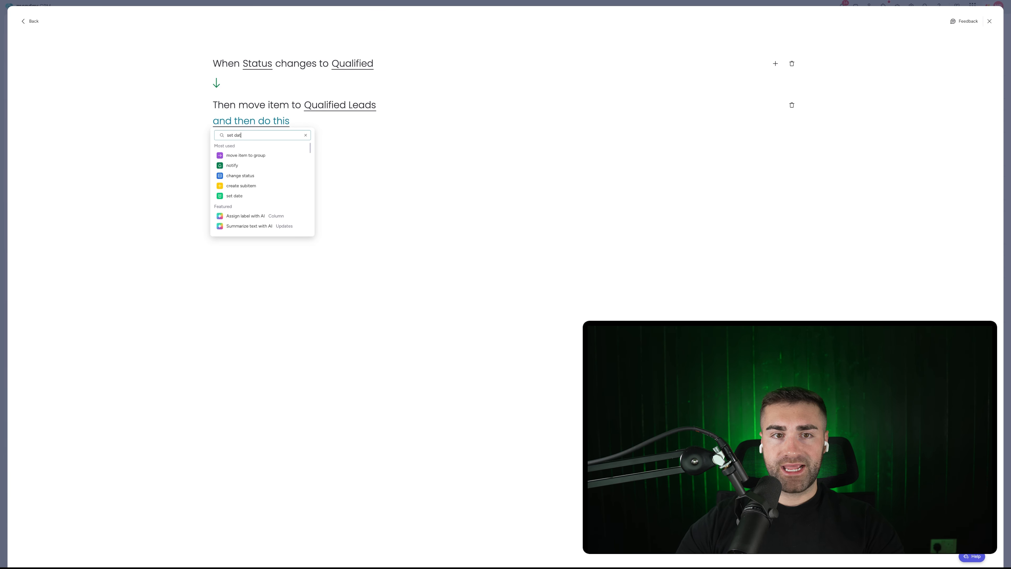
pyautogui.click(255, 154)
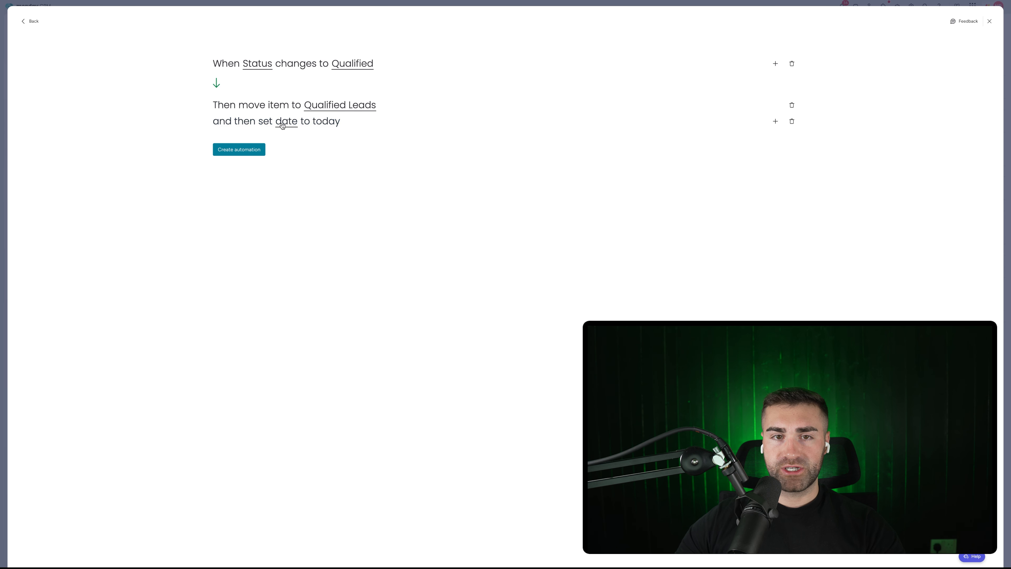
pyautogui.click(282, 126)
pyautogui.click(294, 160)
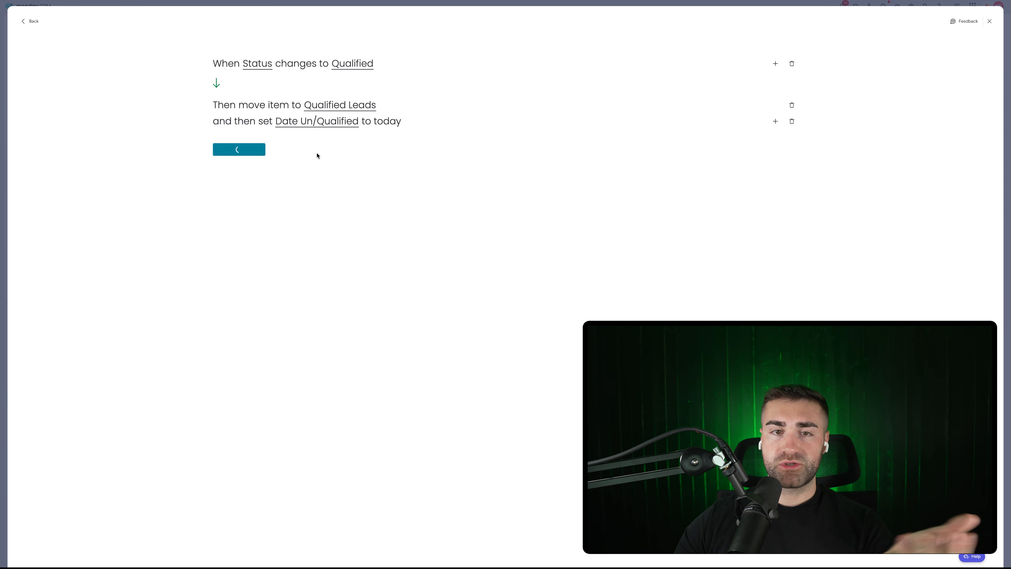
pyautogui.click(952, 49)
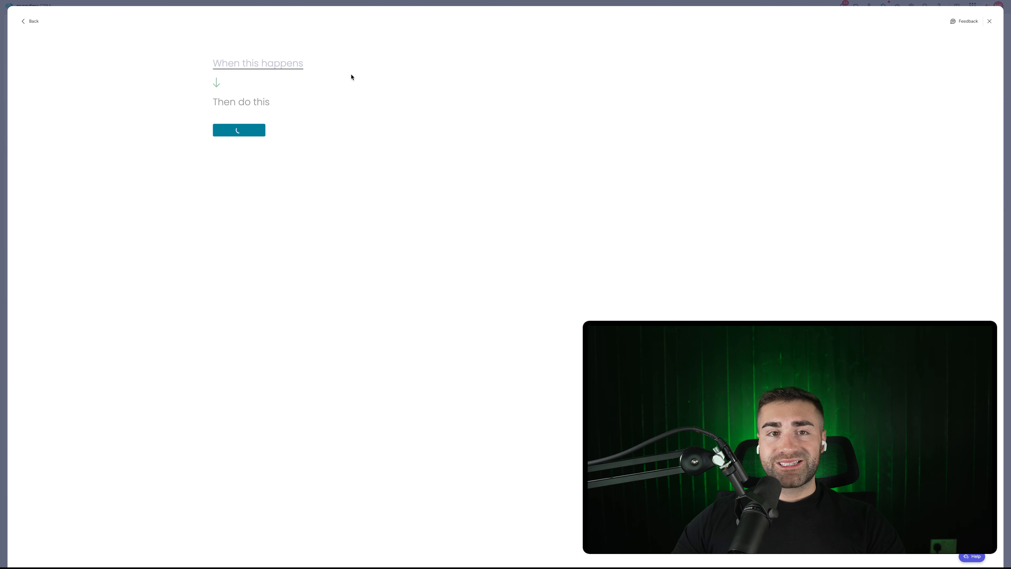
# Step: When Status becomes Unqualified, move items to Unqualified Leads and set Date Un/Qualified to today
pyautogui.click(236, 101)
pyautogui.click(248, 65)
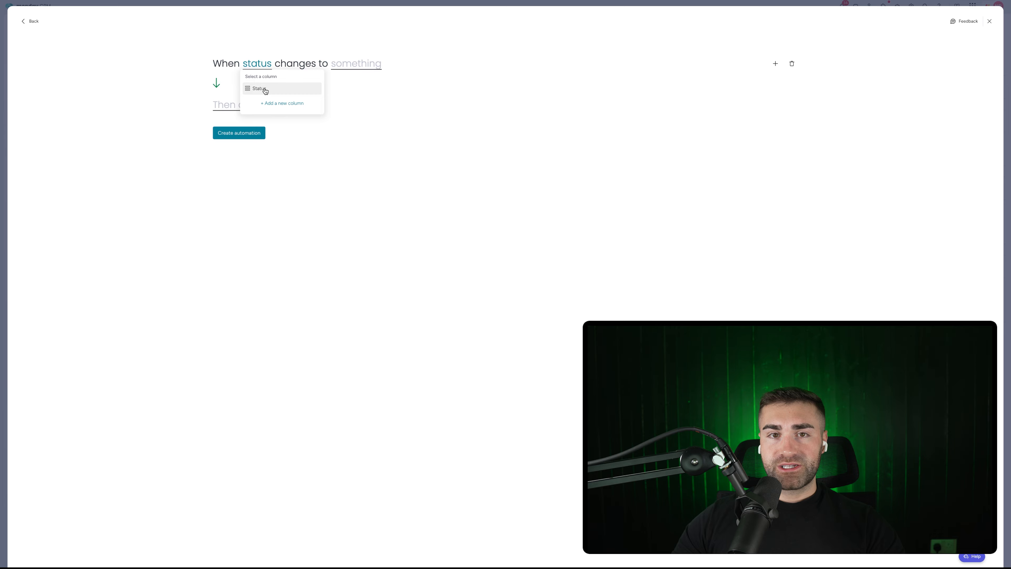
pyautogui.click(265, 89)
pyautogui.click(357, 68)
pyautogui.click(355, 126)
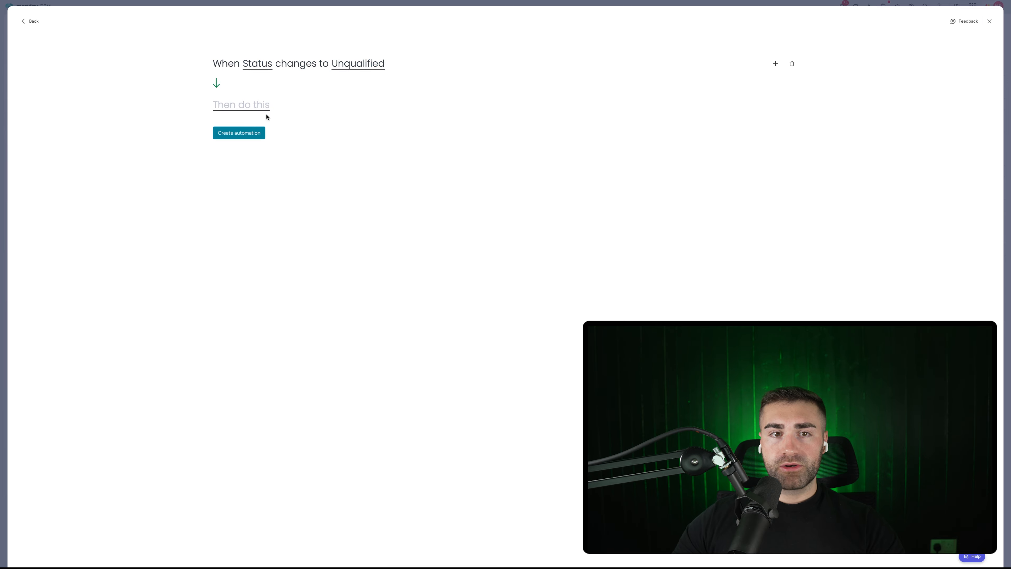
pyautogui.click(245, 113)
pyautogui.click(256, 137)
pyautogui.click(317, 105)
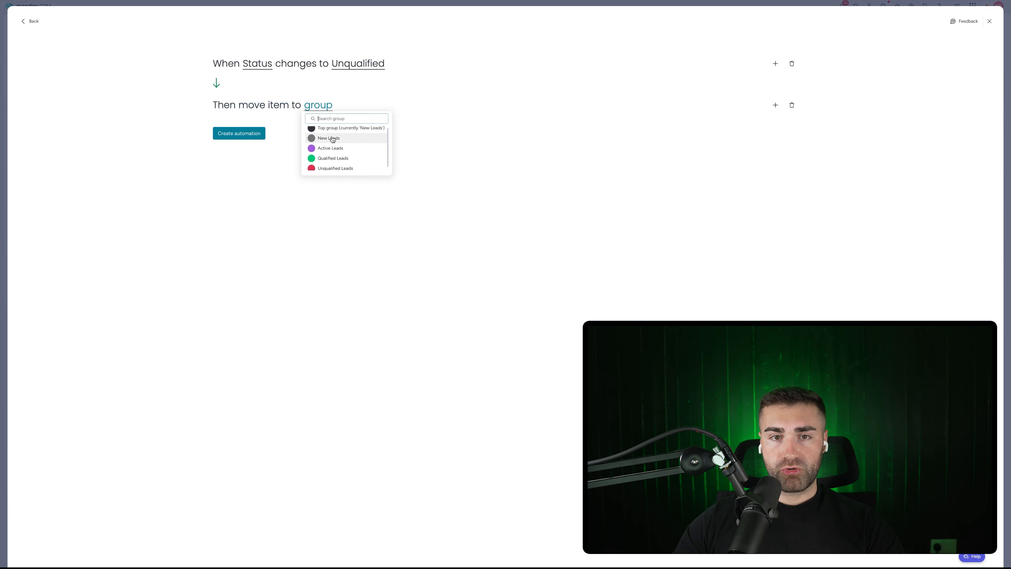
pyautogui.click(334, 165)
pyautogui.click(775, 106)
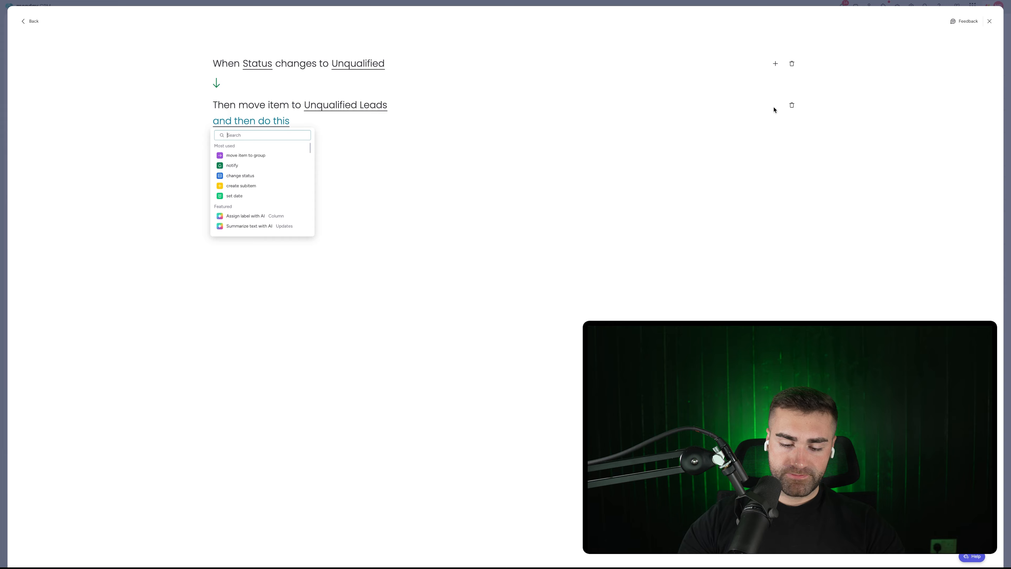
pyautogui.write('set date')
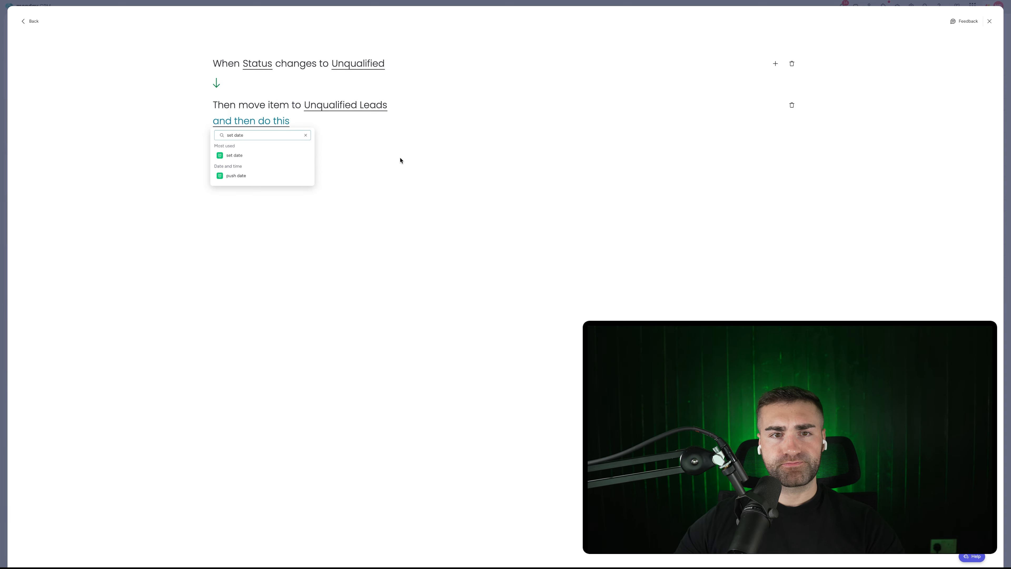
pyautogui.click(237, 155)
pyautogui.click(287, 120)
pyautogui.click(312, 159)
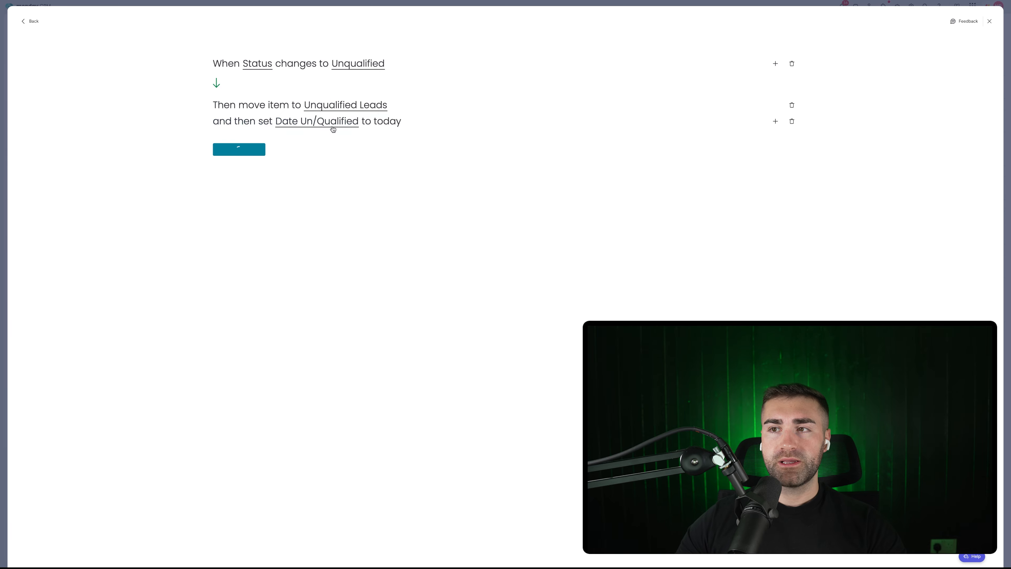
pyautogui.press('Escape')
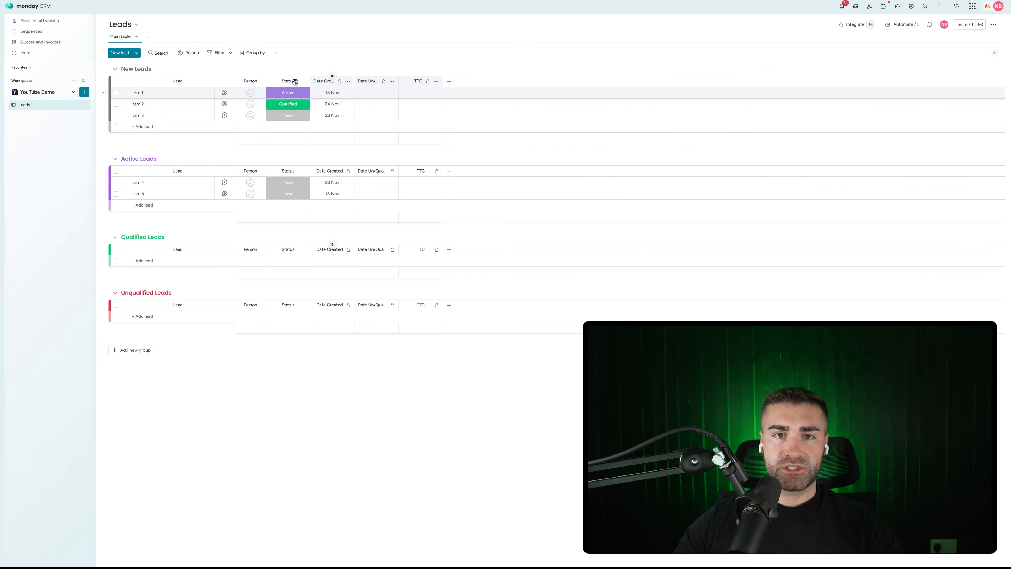
# Step: Set Item 1 to Unqualified, Items 2 and 4 to Active, and Item 3 to Unqualified
pyautogui.click(290, 94)
pyautogui.click(288, 151)
pyautogui.click(288, 104)
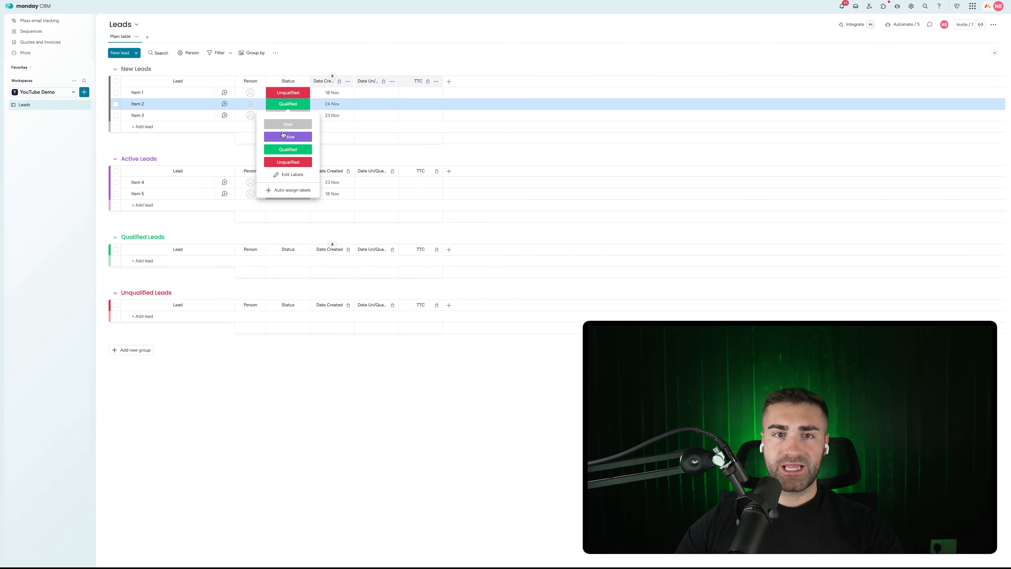
pyautogui.click(283, 136)
pyautogui.click(284, 117)
pyautogui.click(288, 174)
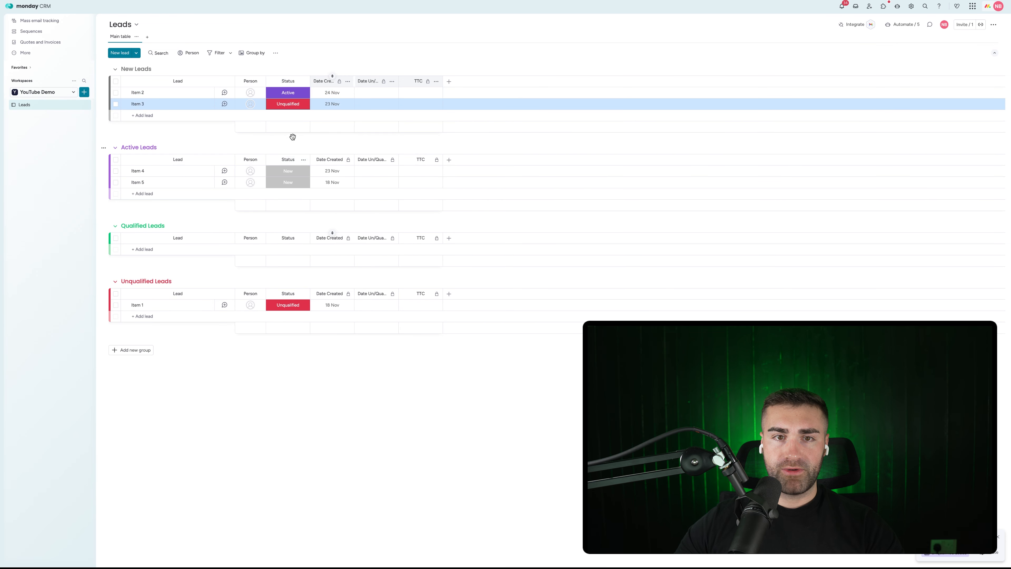
pyautogui.click(284, 171)
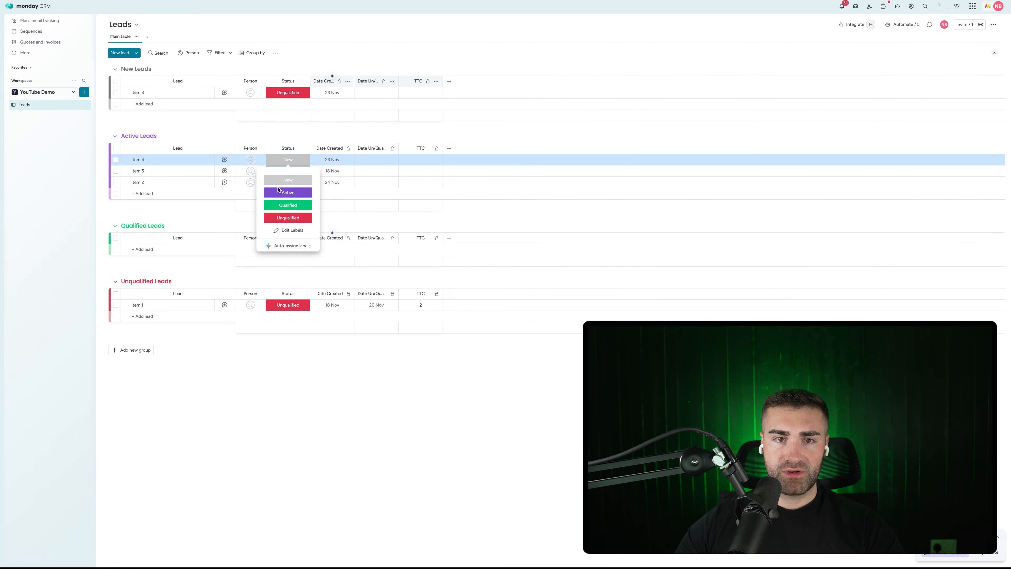
pyautogui.click(279, 191)
# Step: Try Item 5 as Active and return it to New, then switch Item 3 between New and Unqualified
pyautogui.click(283, 171)
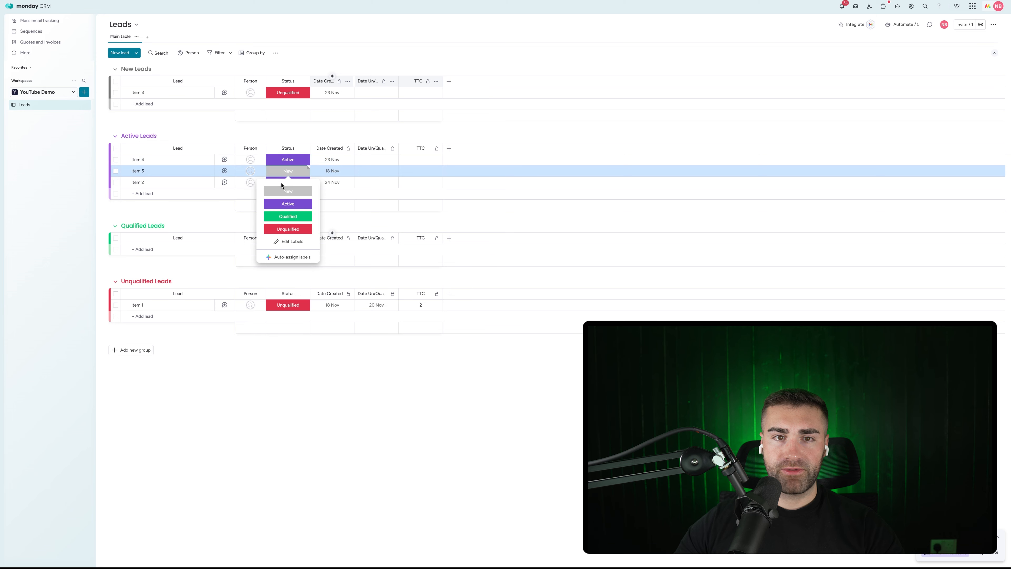
pyautogui.click(282, 188)
pyautogui.click(282, 172)
pyautogui.click(283, 200)
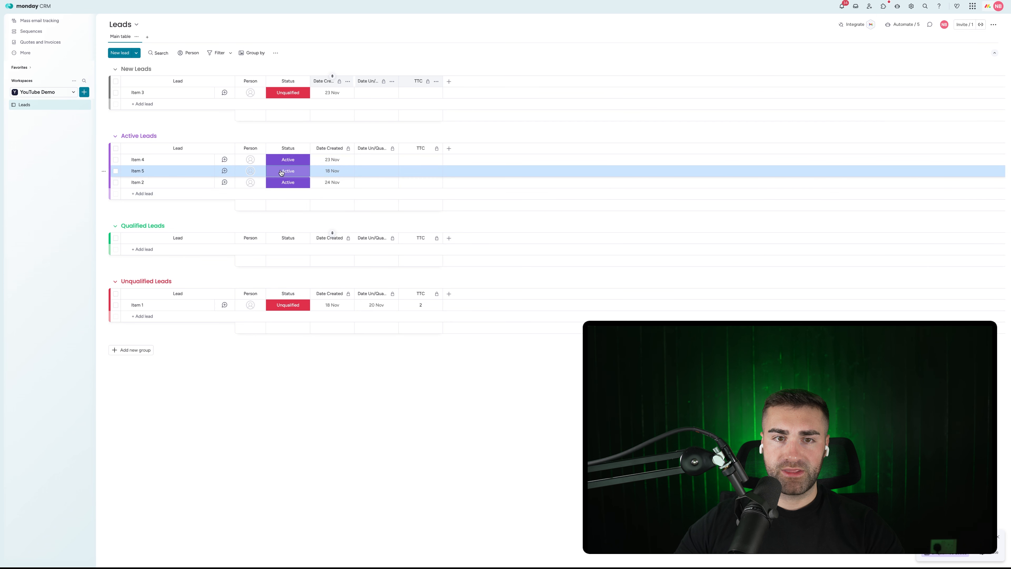
pyautogui.click(281, 172)
pyautogui.click(283, 188)
pyautogui.click(290, 94)
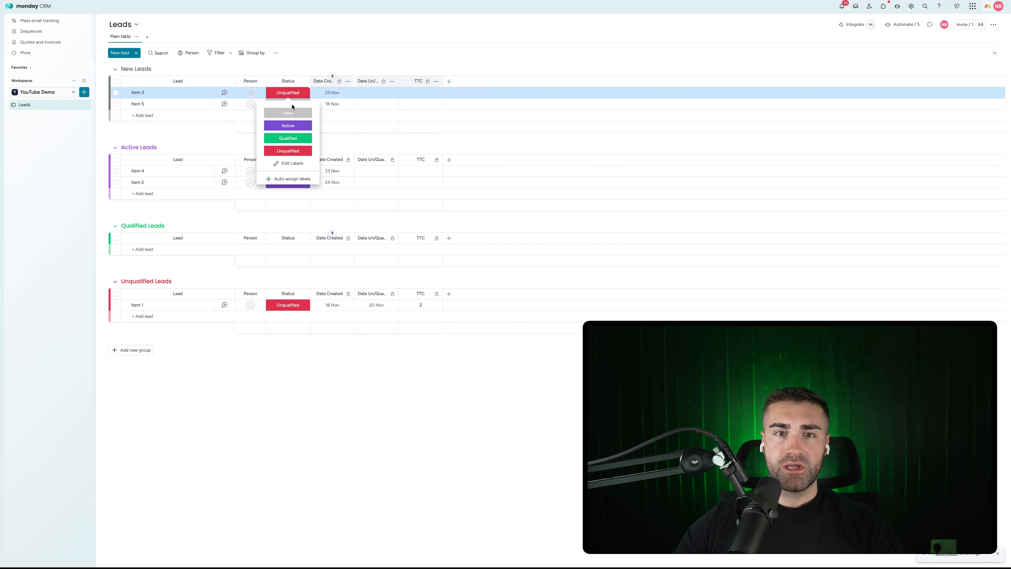
pyautogui.click(287, 113)
pyautogui.click(287, 93)
pyautogui.click(287, 151)
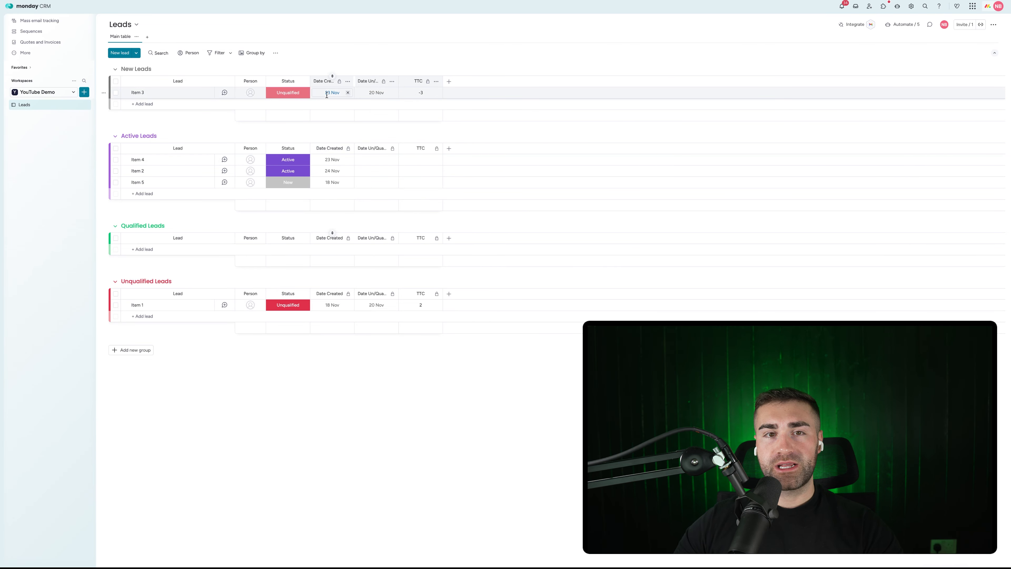
# Step: Check the board's automations list and reload the board to refresh the groups
pyautogui.click(289, 93)
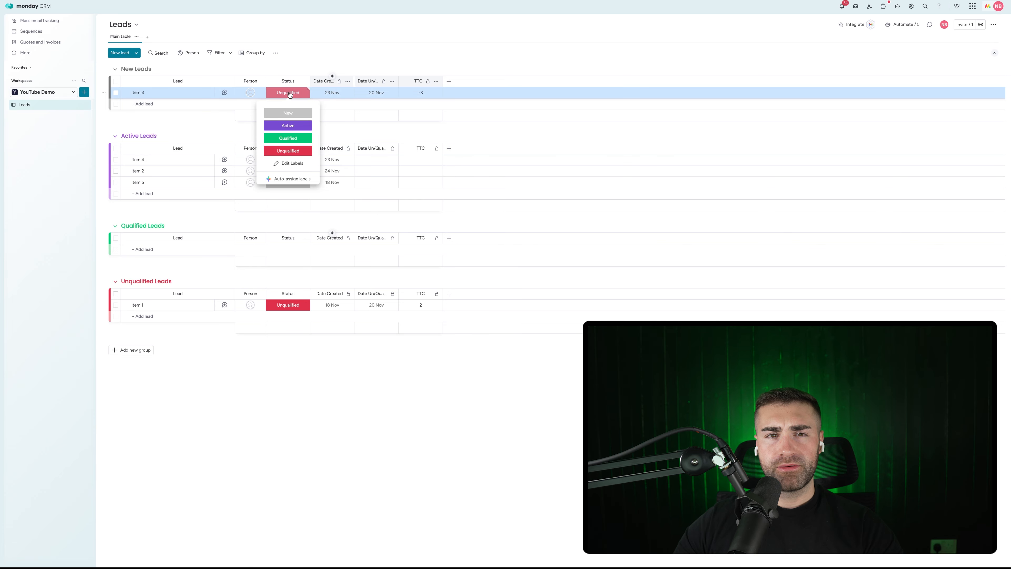
pyautogui.click(612, 42)
pyautogui.click(916, 26)
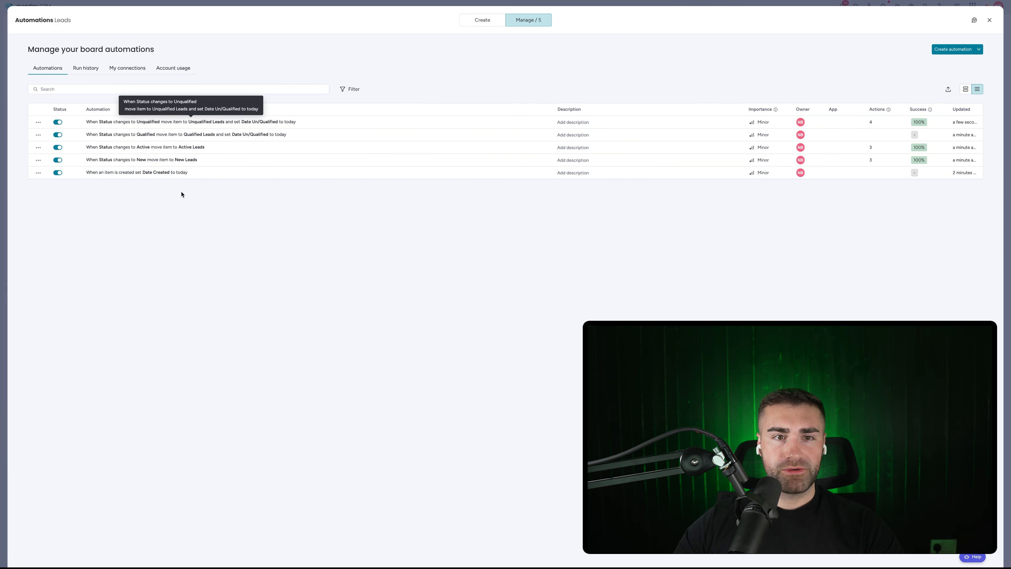
pyautogui.press('Escape')
pyautogui.press('super+r')
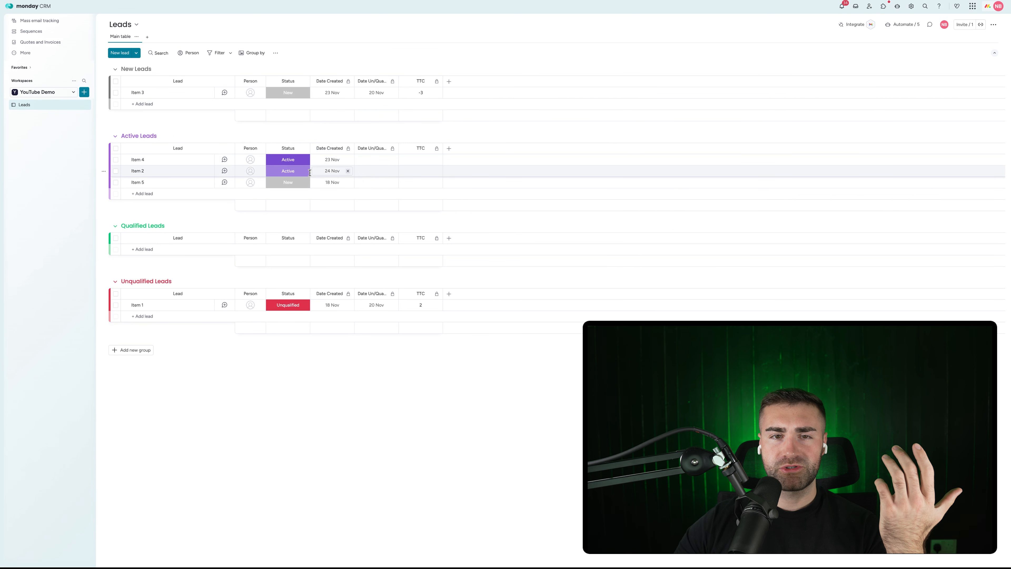
# Step: Mark Item 5 as Qualified so it moves into Qualified Leads
pyautogui.click(288, 182)
pyautogui.click(288, 227)
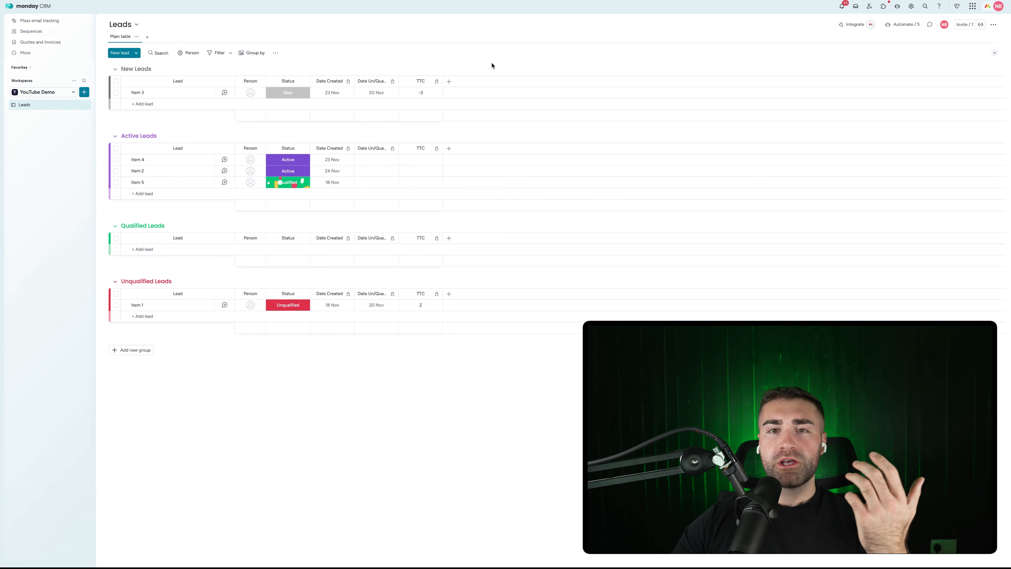
pyautogui.click(448, 82)
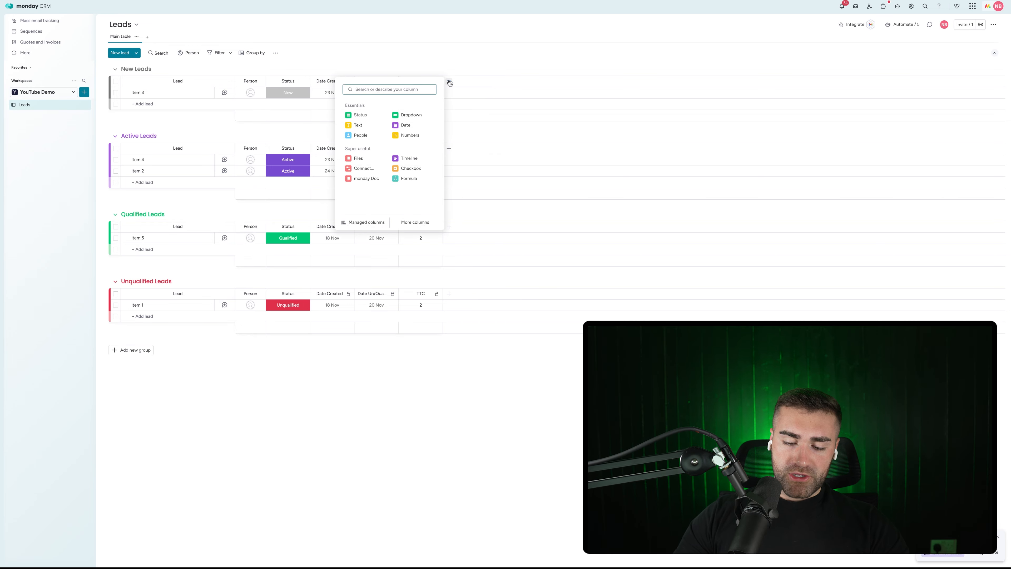
# Step: Add Email and Phone columns and place them right after Status
pyautogui.click(429, 113)
pyautogui.click(494, 82)
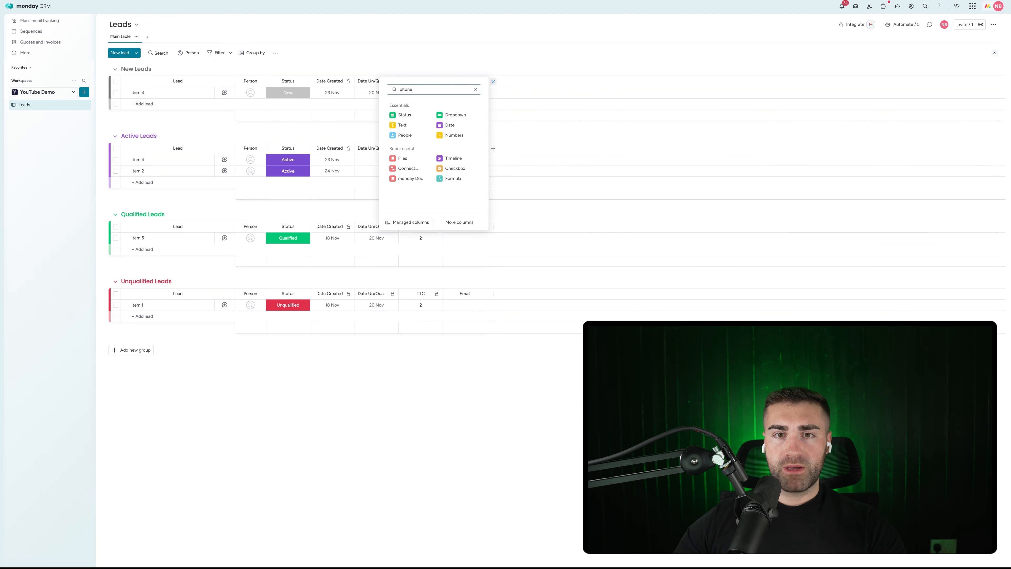
pyautogui.click(404, 115)
pyautogui.click(549, 83)
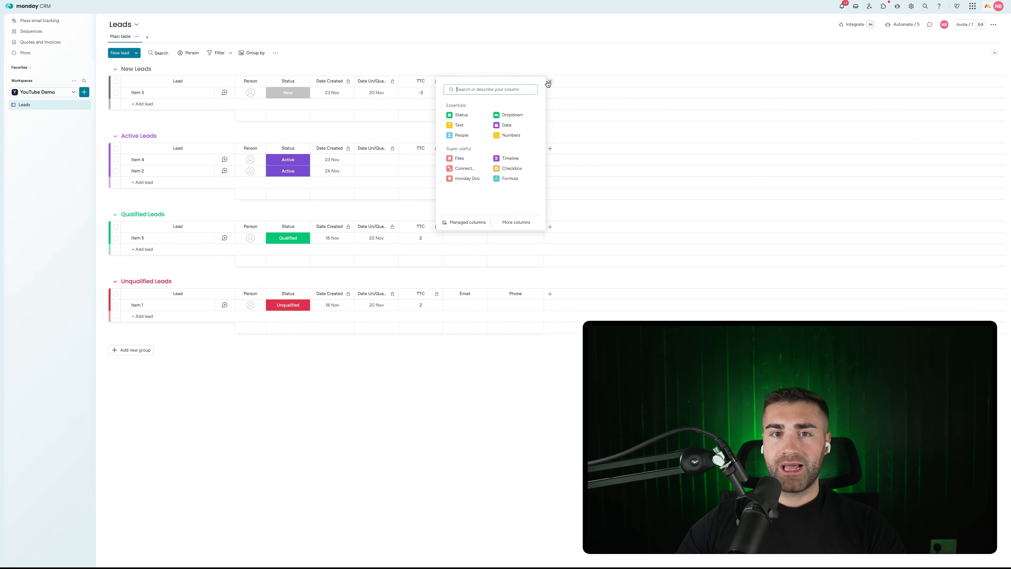
pyautogui.click(484, 68)
pyautogui.moveTo(456, 79); pyautogui.dragTo(336, 81)
pyautogui.moveTo(503, 81); pyautogui.dragTo(370, 84)
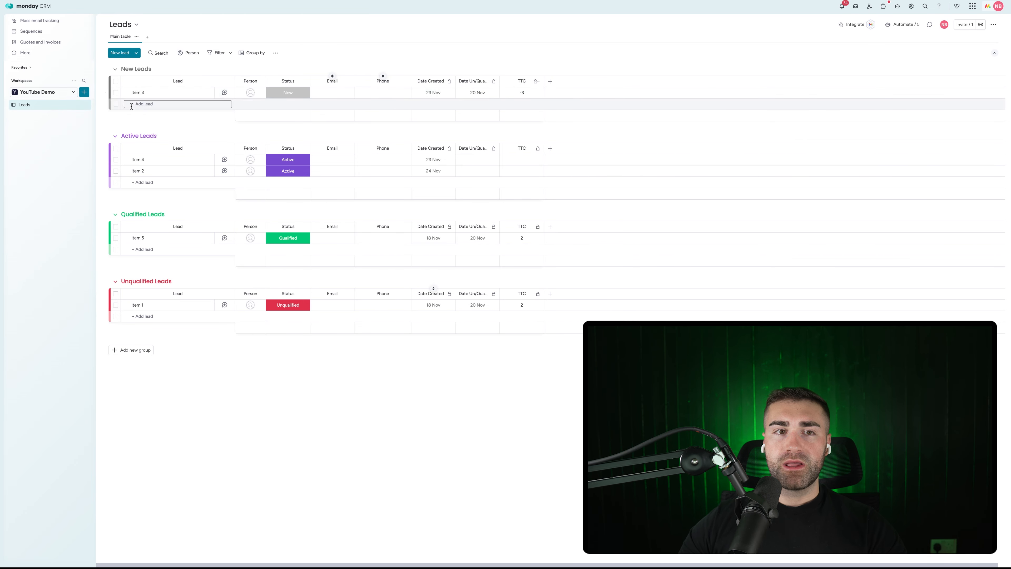
# Step: Rename Item 3 to the lead's full name and enter the lead's e-mail address
pyautogui.click(145, 93)
pyautogui.press('Escape')
pyautogui.click(137, 93)
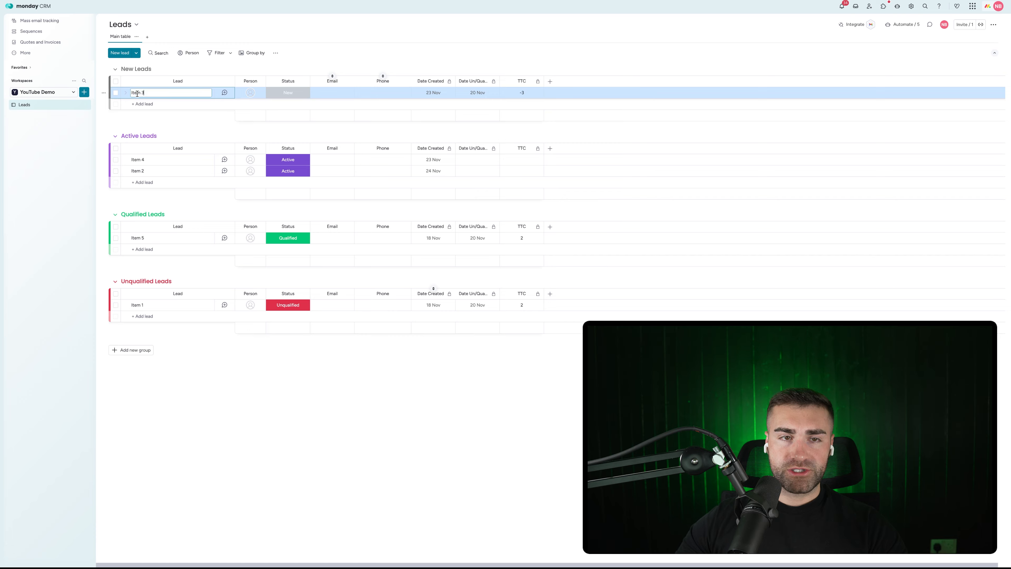
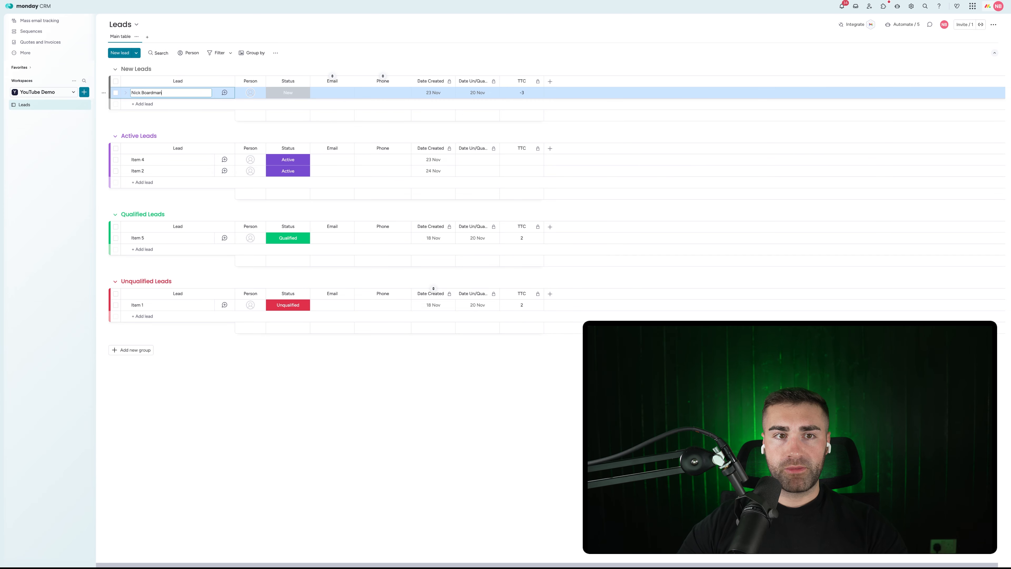
pyautogui.press('Return')
pyautogui.click(317, 94)
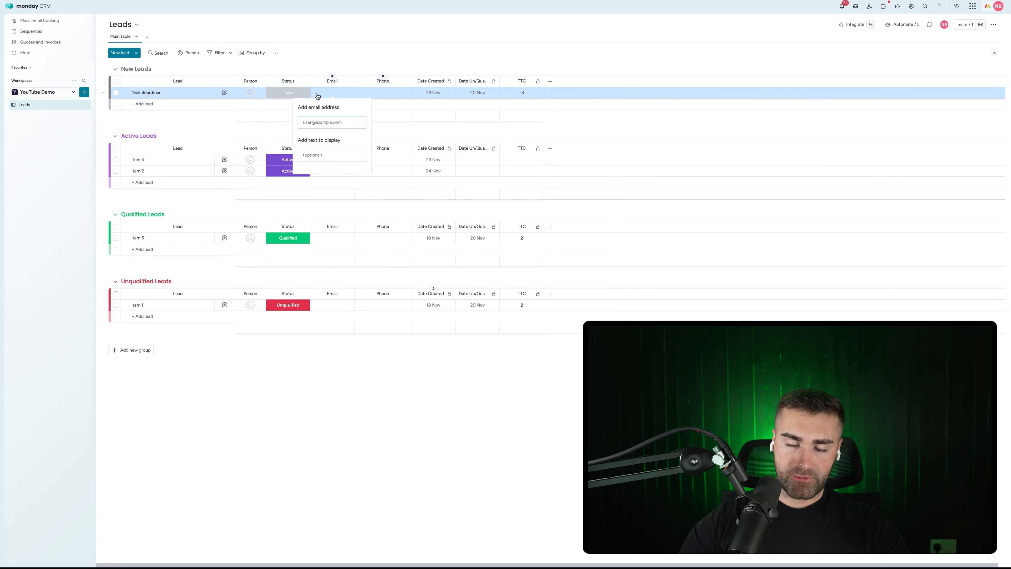
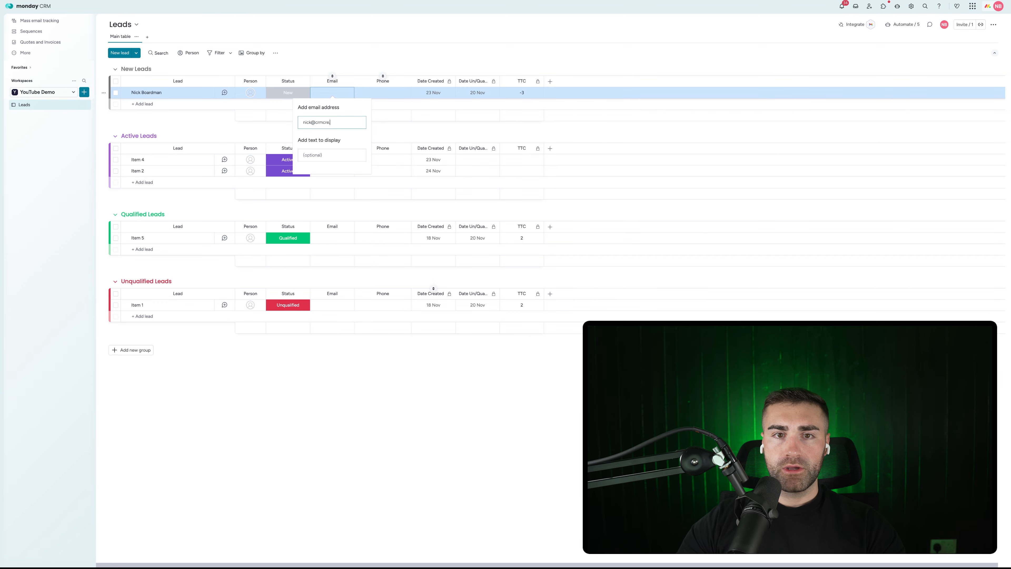
pyautogui.press('Return')
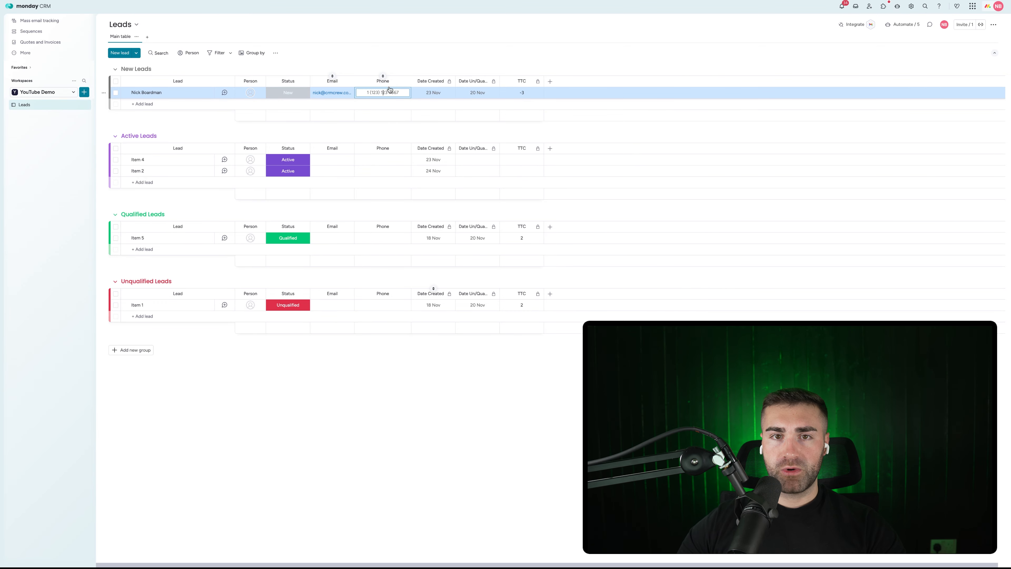
# Step: Add a Text column named Company Name and enter CRMCrew Limited for the first lead
pyautogui.click(550, 82)
pyautogui.write('text')
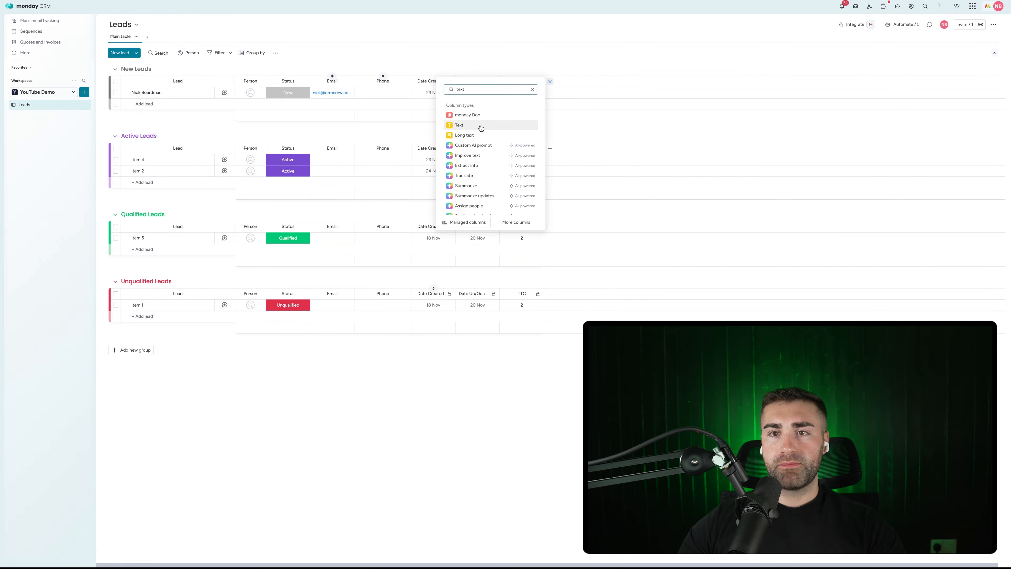
pyautogui.click(478, 126)
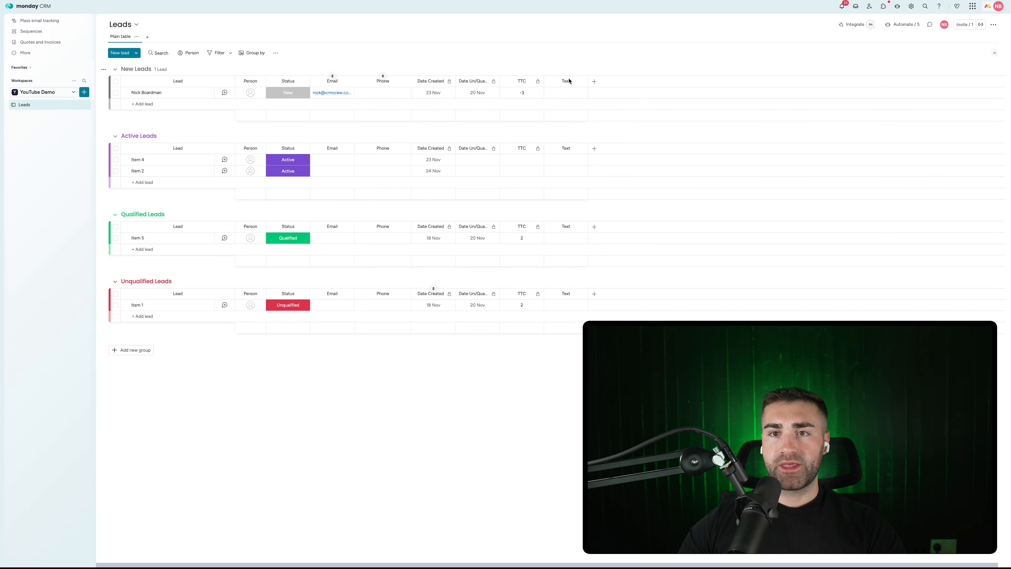
pyautogui.click(563, 81)
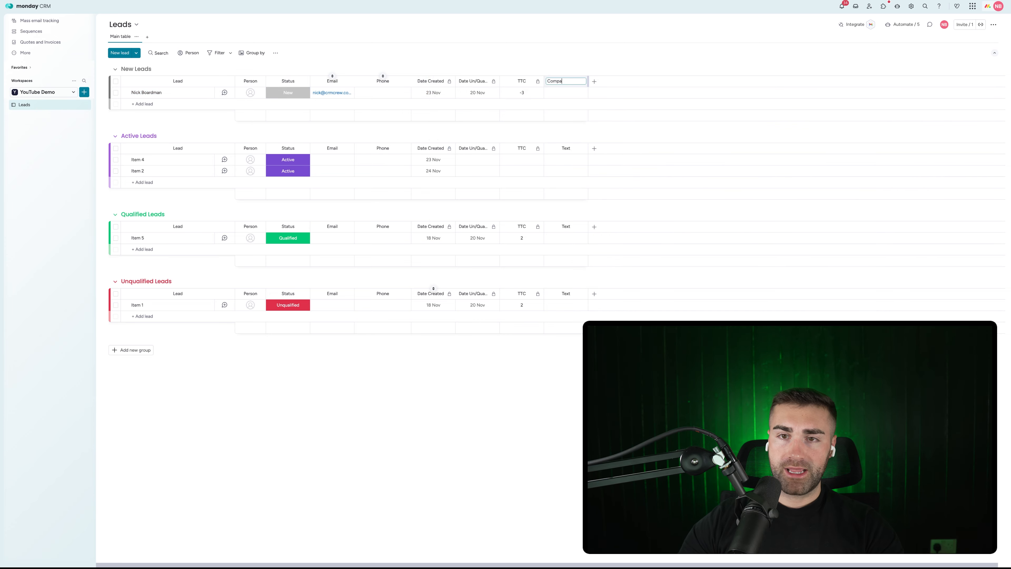
pyautogui.click(568, 94)
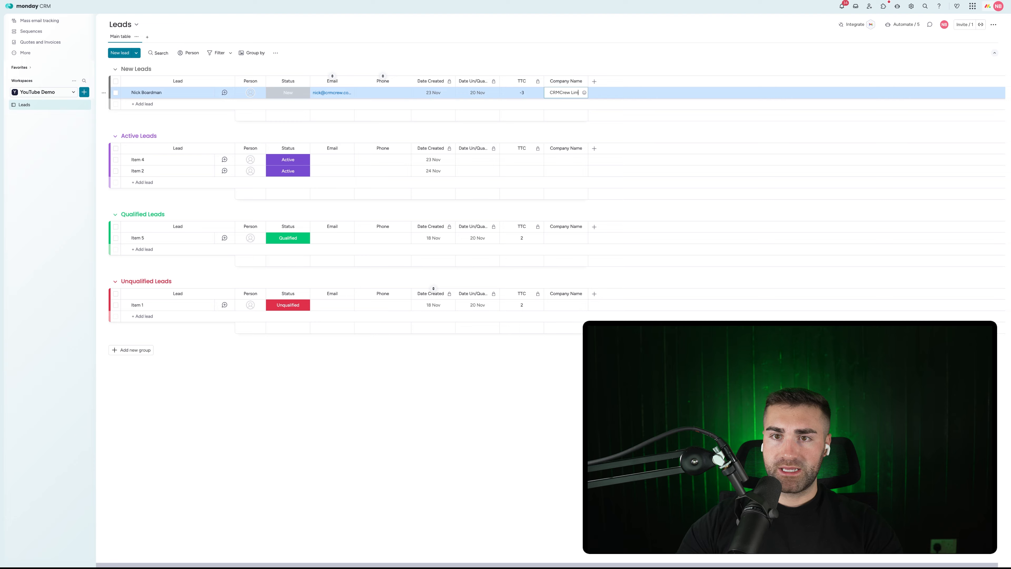
pyautogui.press('Return')
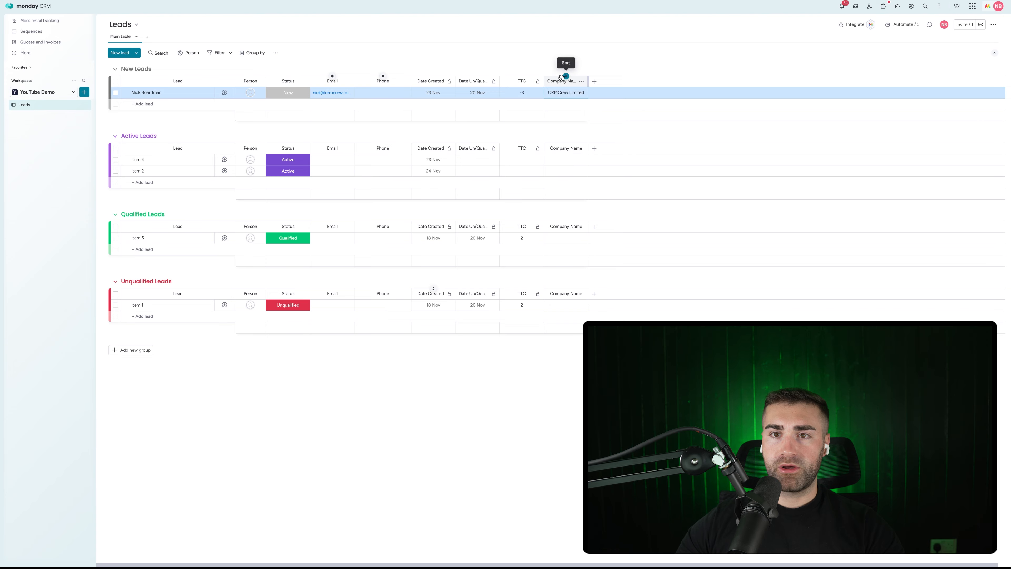
# Step: Move Company Name after Phone and widen the Email and Company Name columns
pyautogui.moveTo(557, 81); pyautogui.dragTo(422, 82)
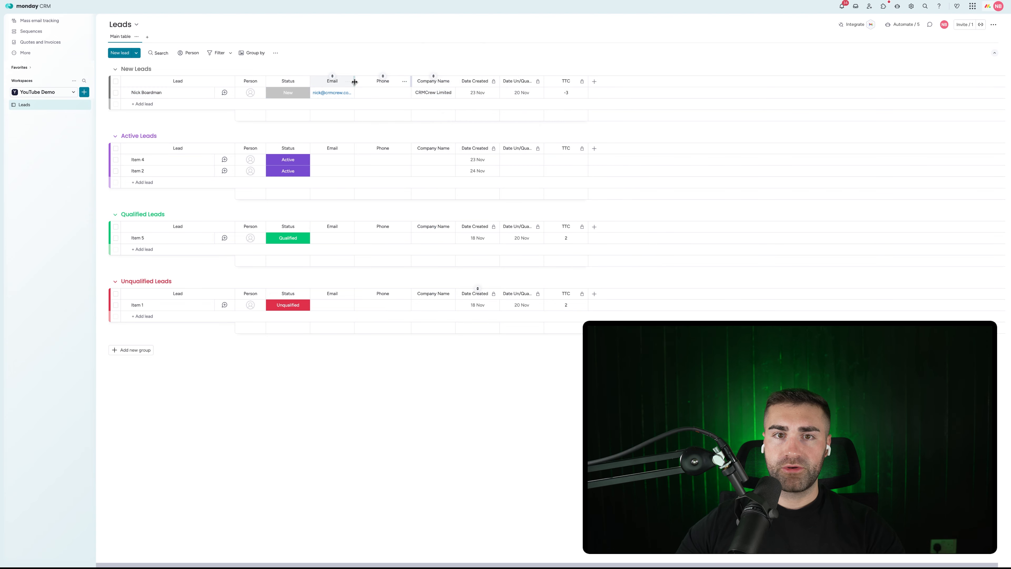
pyautogui.moveTo(354, 81); pyautogui.dragTo(373, 78)
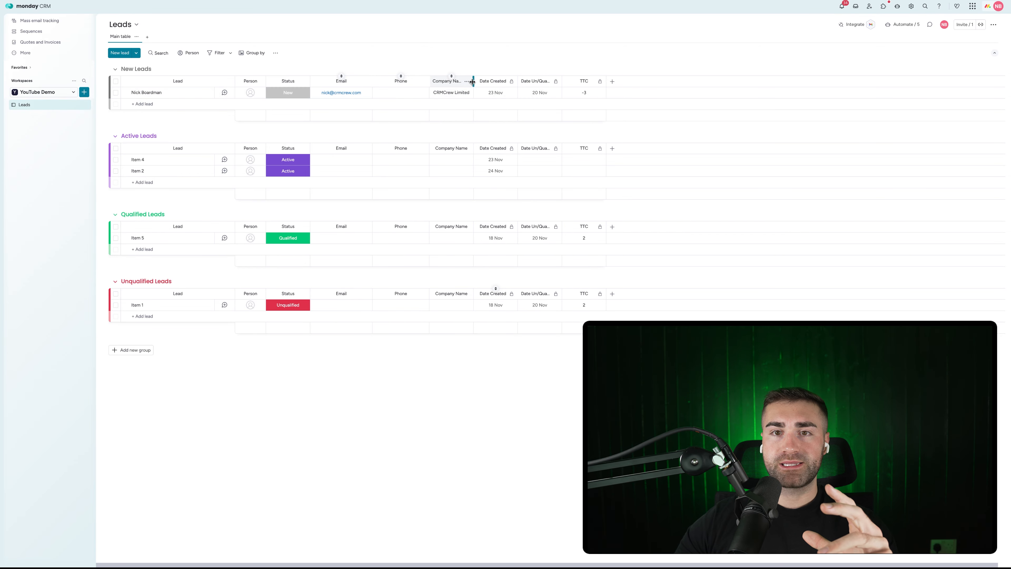
pyautogui.moveTo(473, 82); pyautogui.dragTo(500, 81)
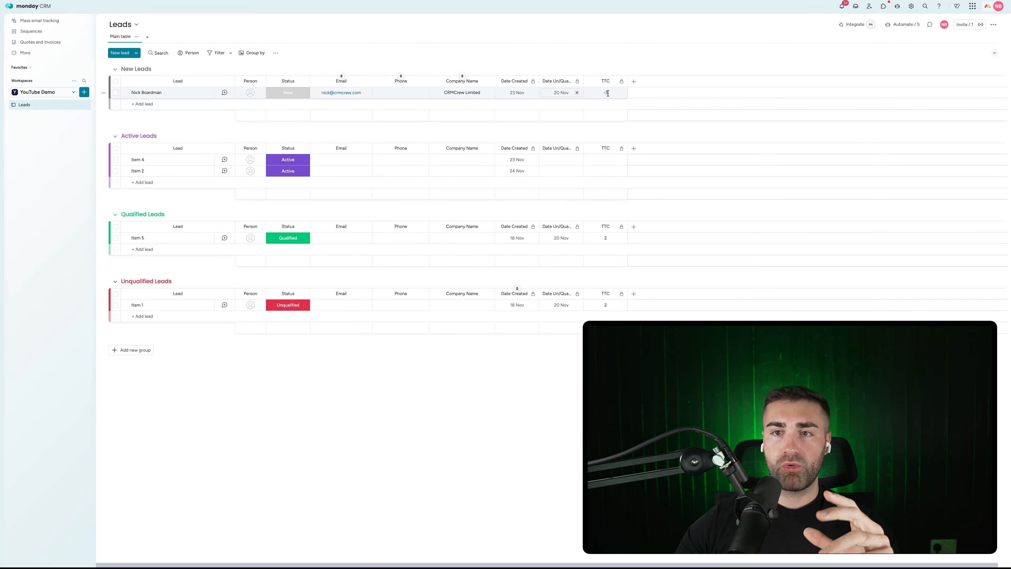
pyautogui.click(634, 81)
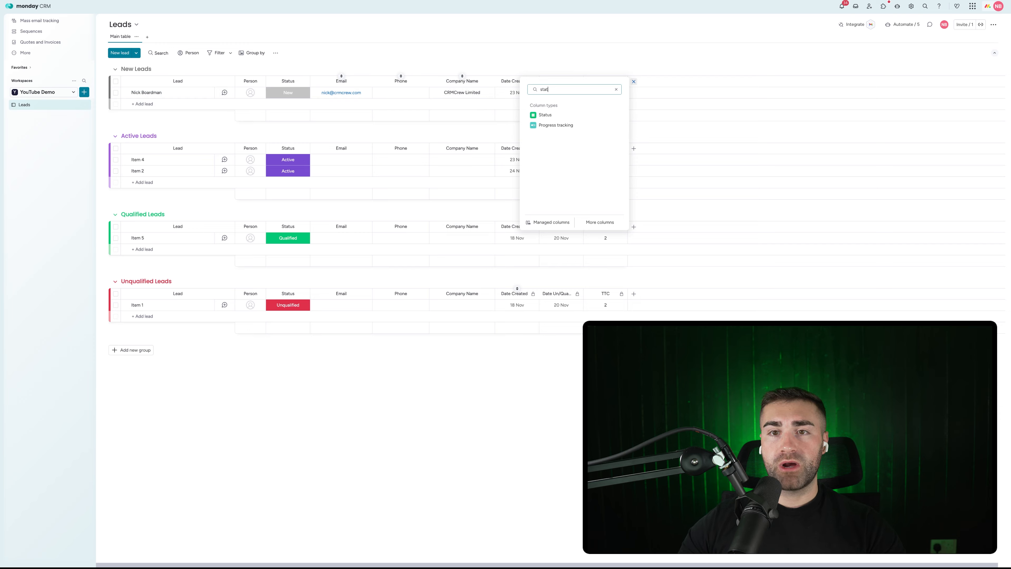
# Step: Add a new status column to every group and name it Company Size
pyautogui.click(546, 114)
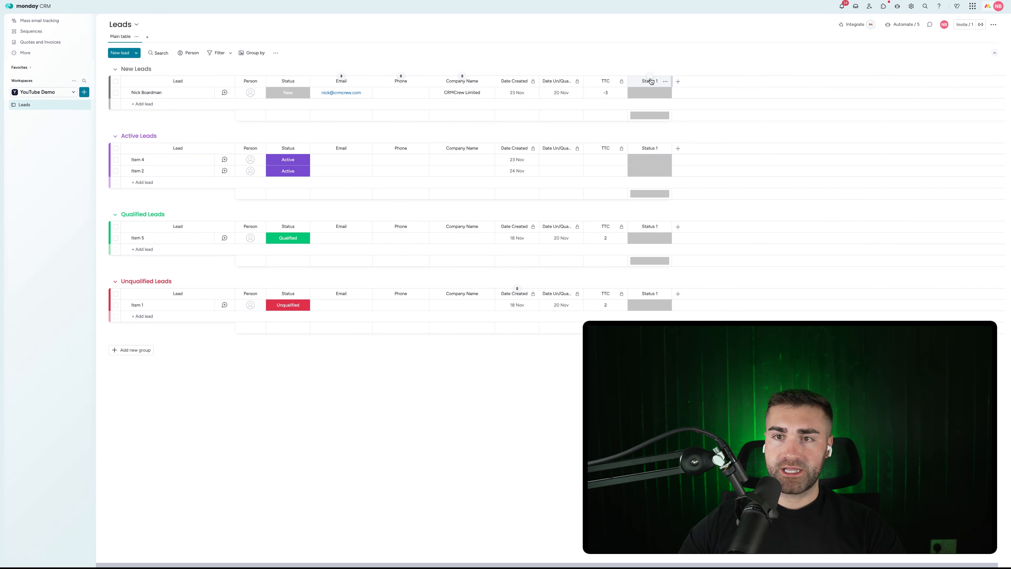
pyautogui.click(637, 77)
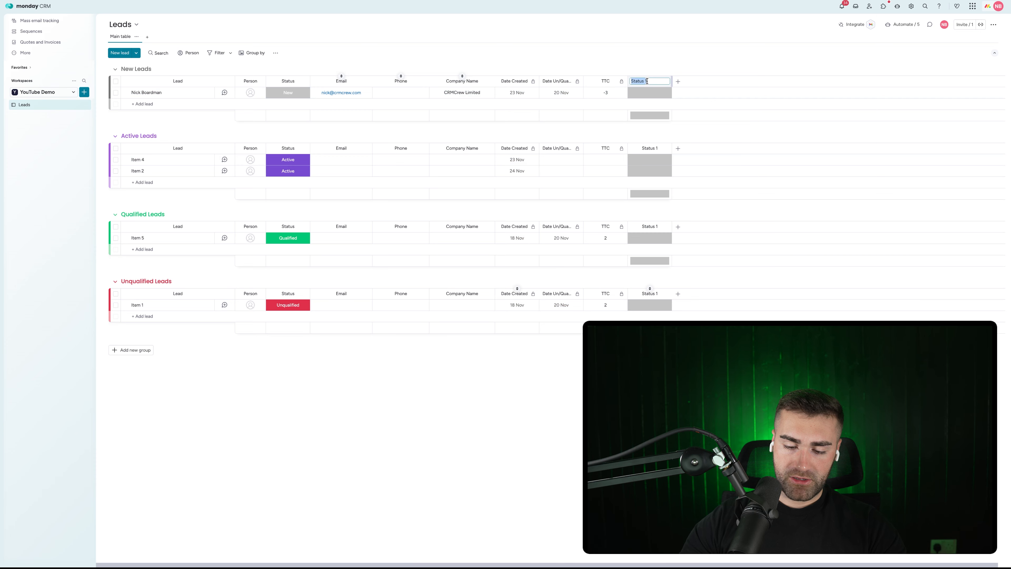
pyautogui.write('Company S')
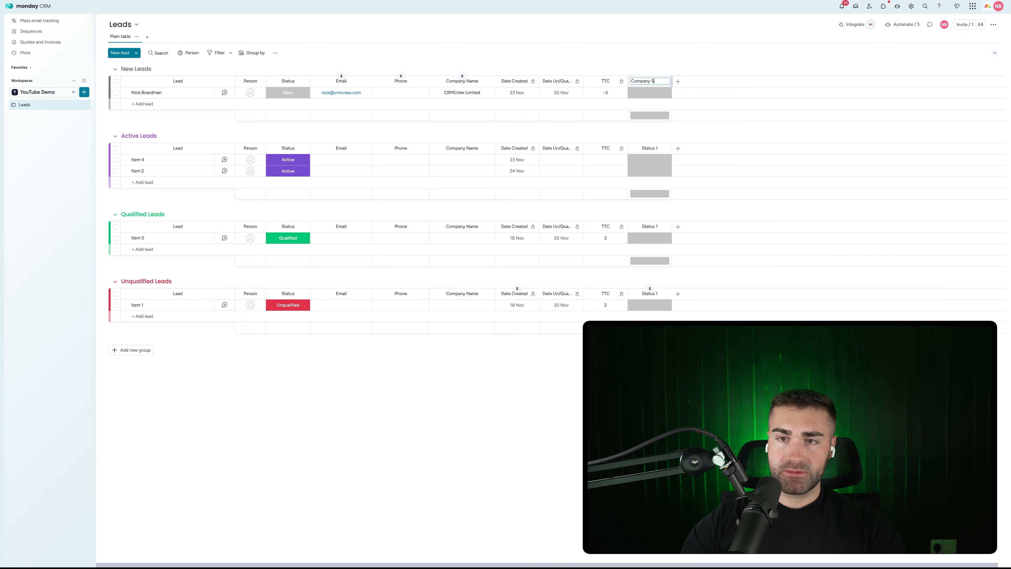
pyautogui.write('ize')
pyautogui.press('Return')
# Step: Give Company Size the labels 1-3 Employees and 4-10 Employees, deleting the empty labels
pyautogui.click(645, 96)
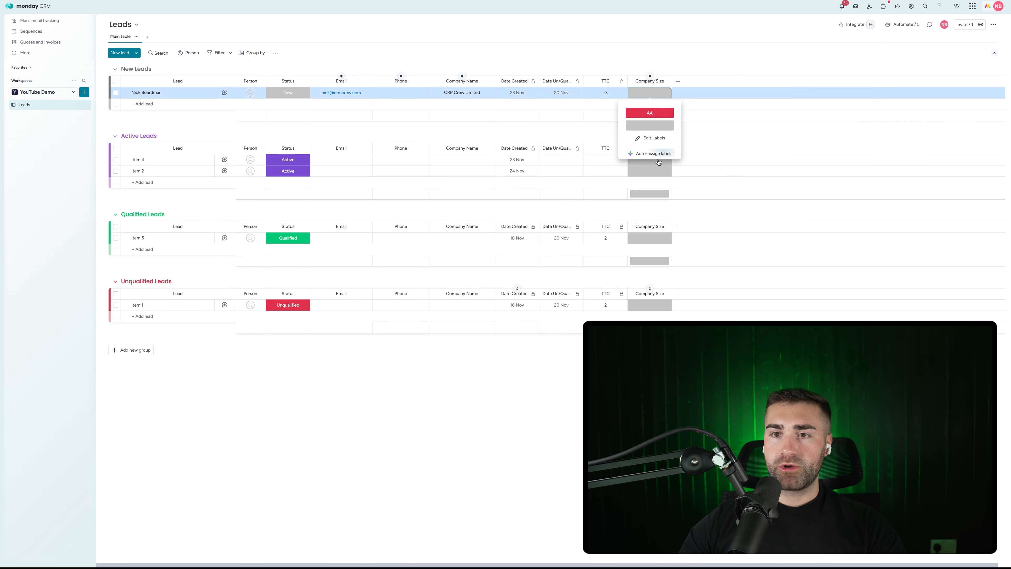
pyautogui.click(651, 138)
pyautogui.click(647, 138)
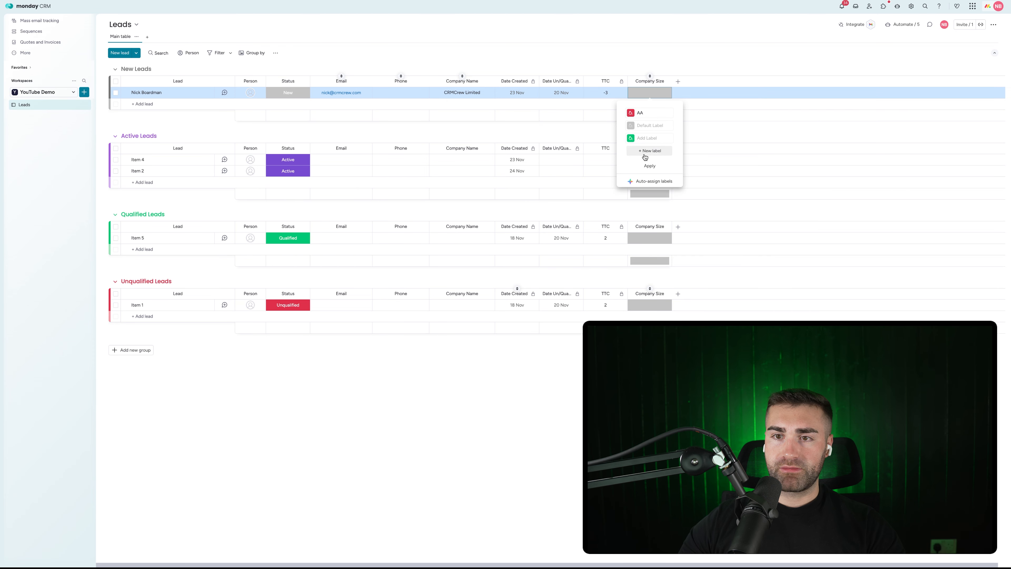
pyautogui.click(645, 151)
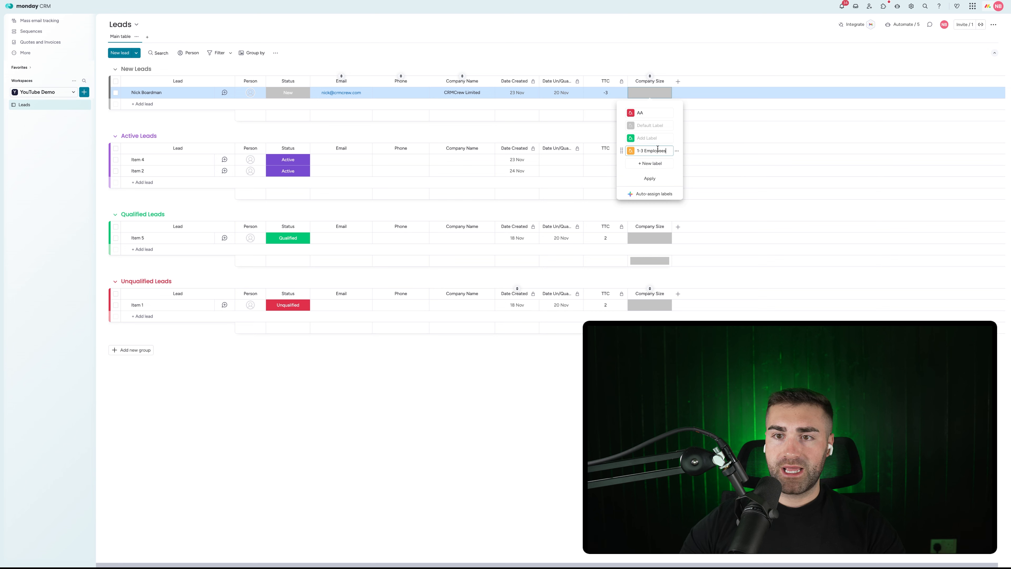
pyautogui.click(656, 164)
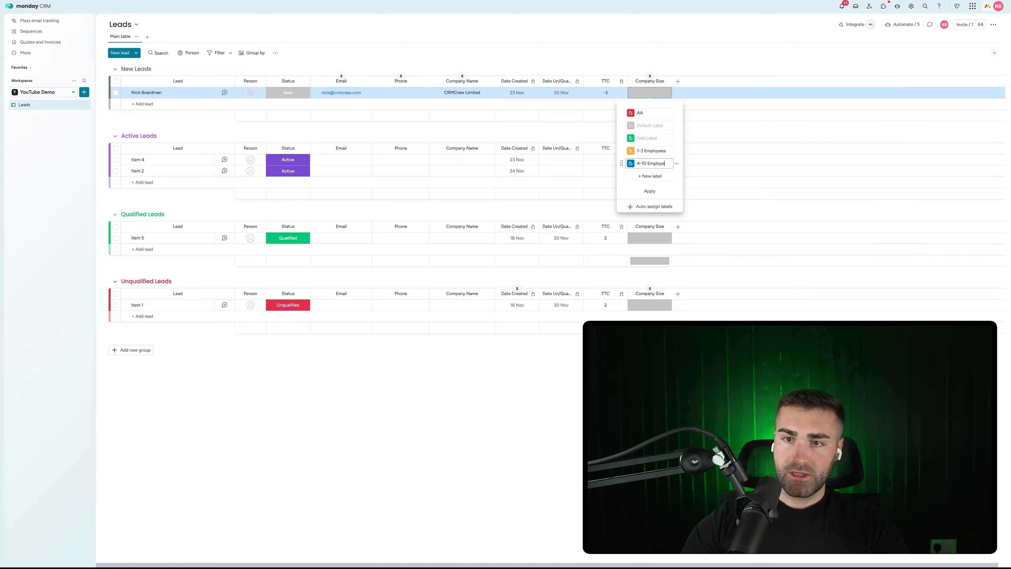
pyautogui.click(652, 176)
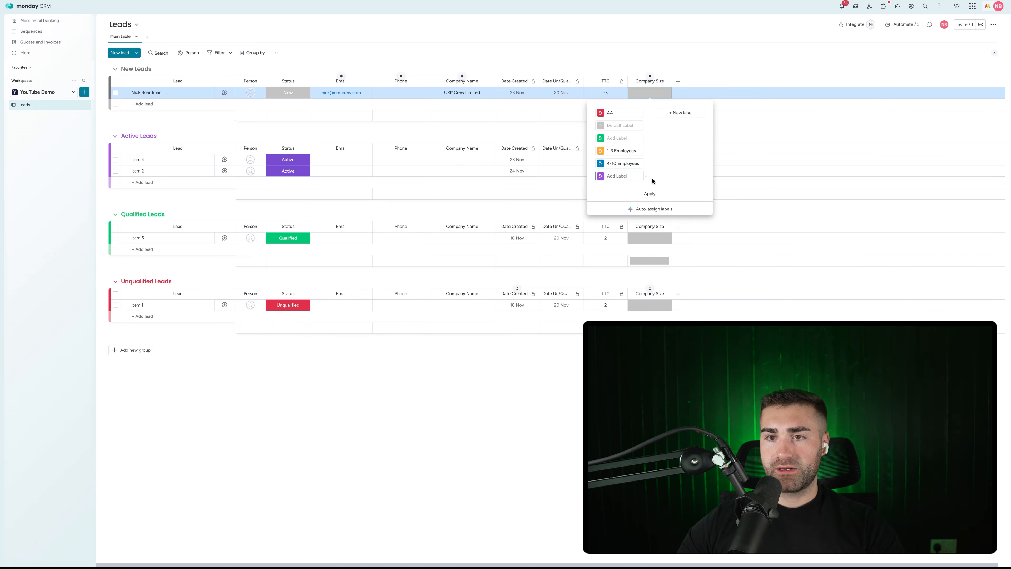
pyautogui.click(647, 176)
pyautogui.click(662, 200)
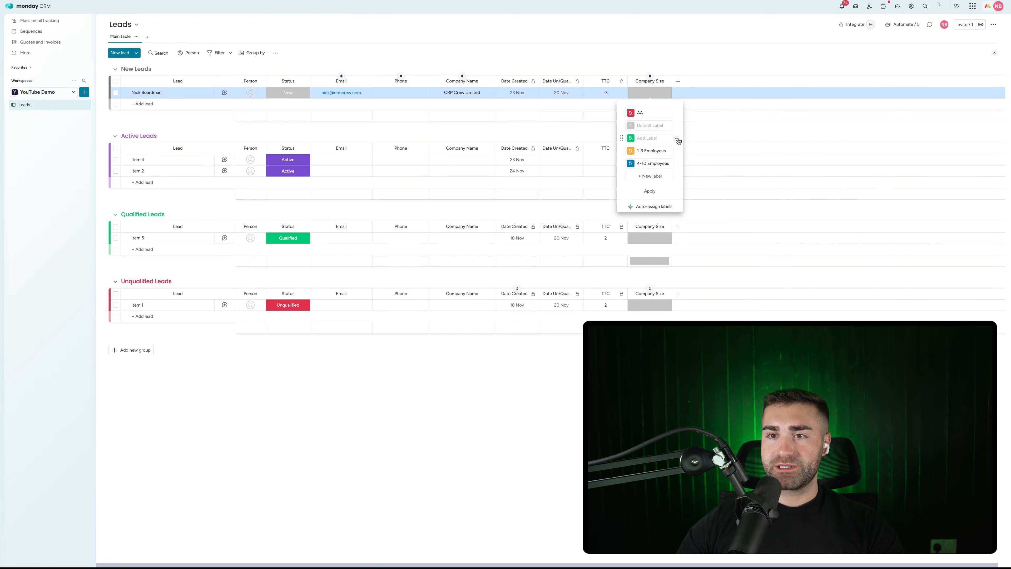
pyautogui.click(678, 140)
pyautogui.click(690, 163)
pyautogui.click(677, 114)
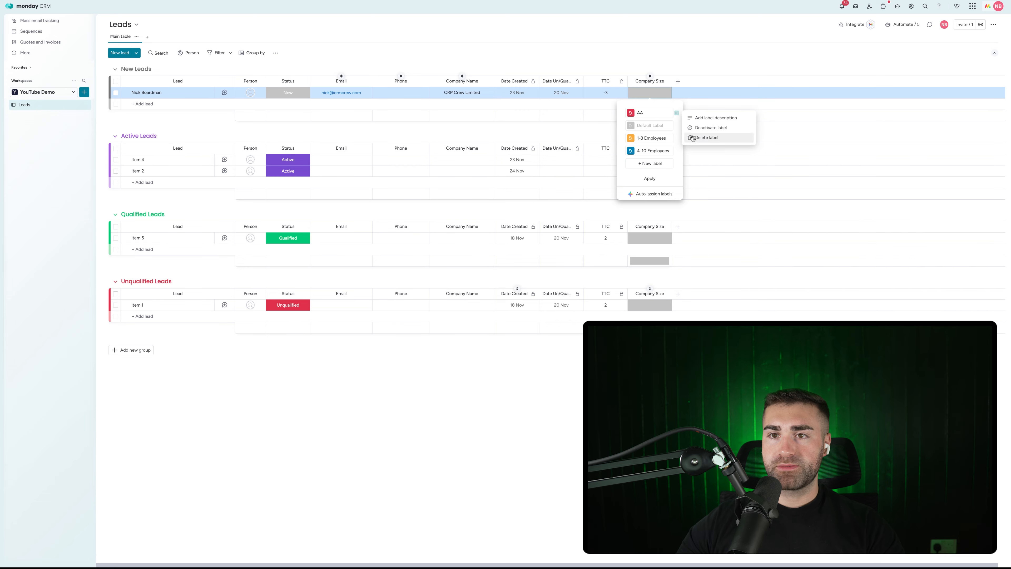
pyautogui.press('Escape')
# Step: Hide the Company Size summary and move the column before Date Created
pyautogui.click(665, 81)
pyautogui.moveTo(691, 101)
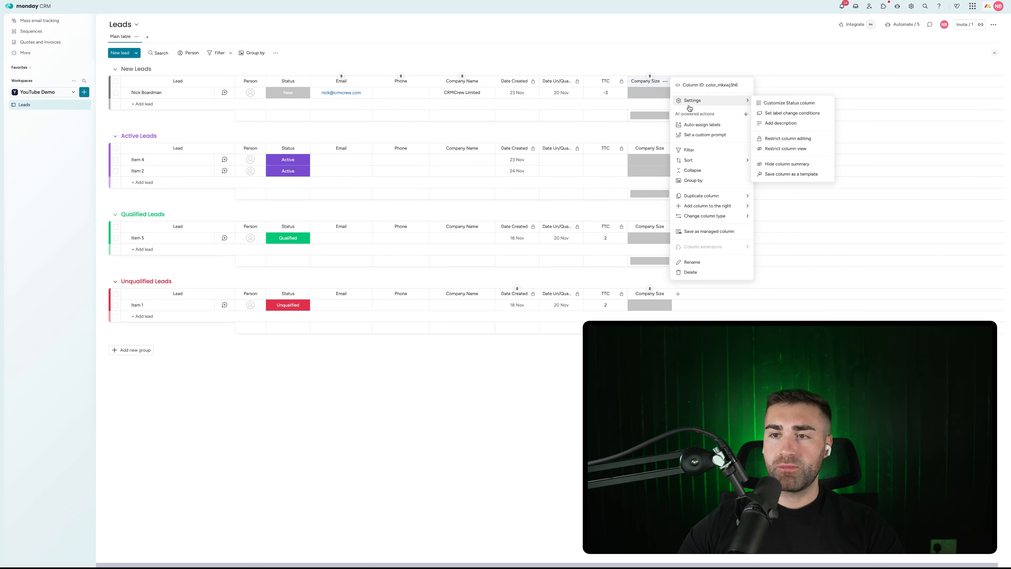
pyautogui.click(773, 164)
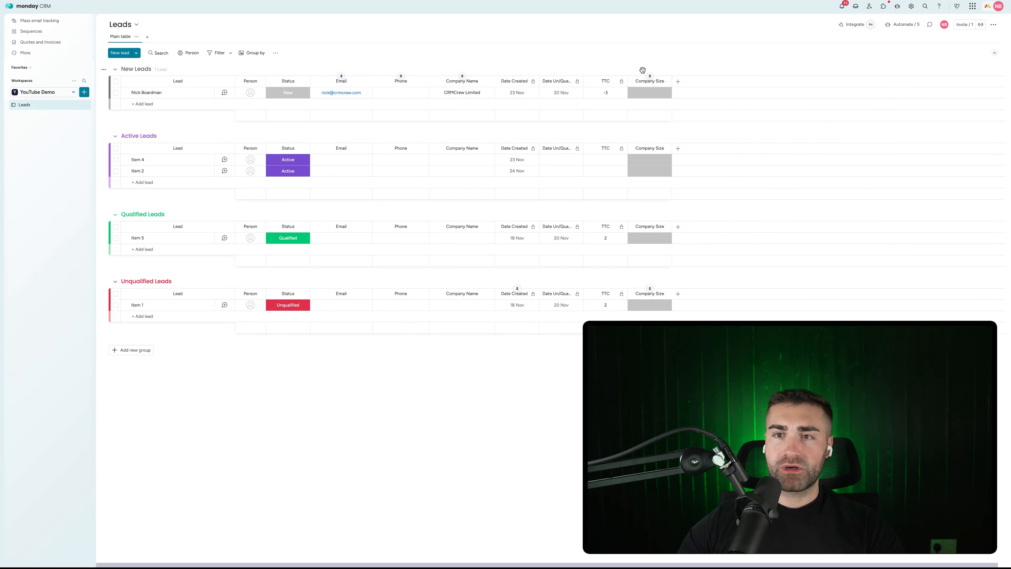
pyautogui.moveTo(650, 81); pyautogui.dragTo(520, 83)
pyautogui.click(678, 82)
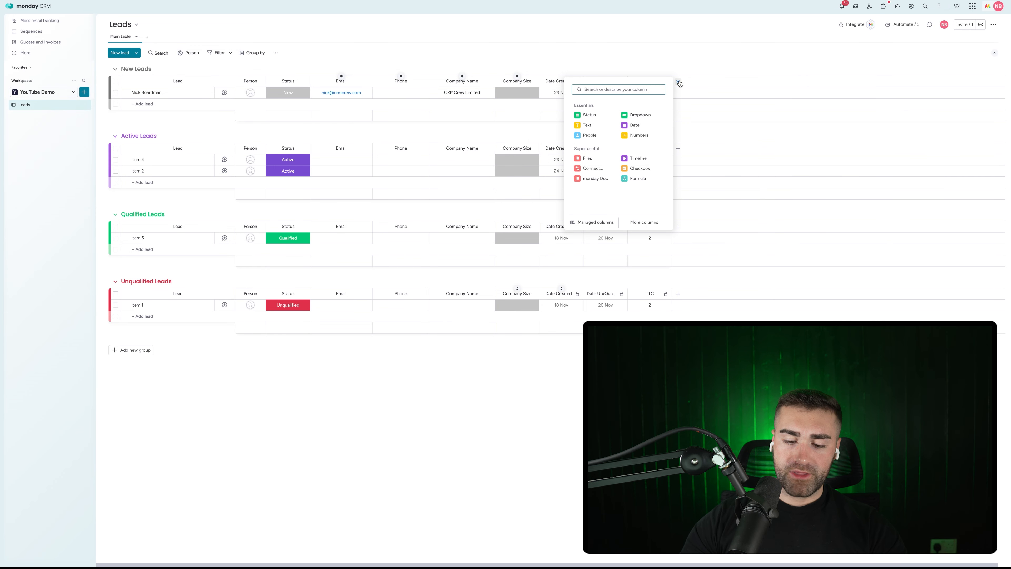
# Step: Add another status column to every group and name it Source
pyautogui.write('sour')
pyautogui.press('BackSpace')
pyautogui.press('BackSpace')
pyautogui.press('BackSpace')
pyautogui.write('tat')
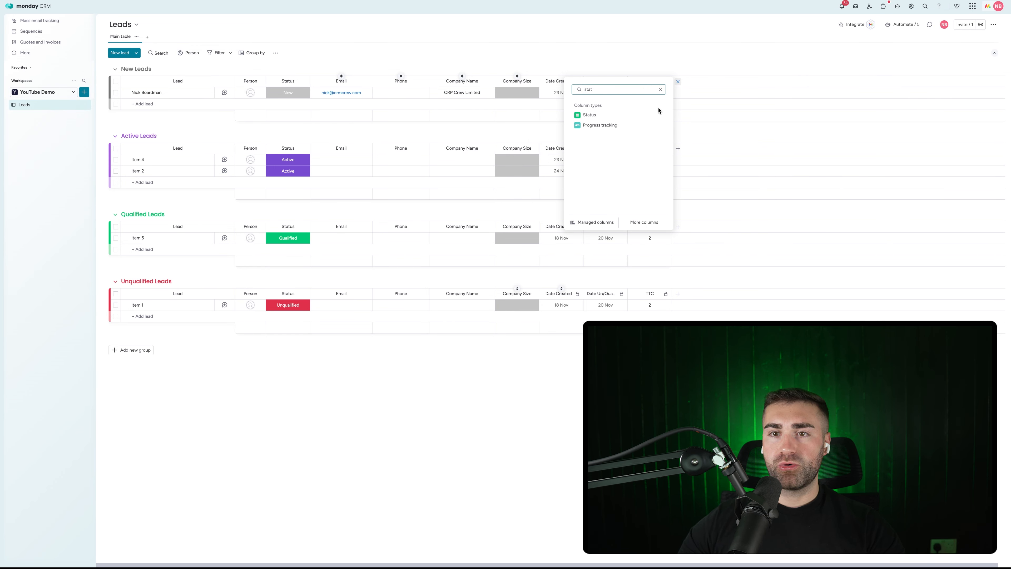
pyautogui.click(595, 115)
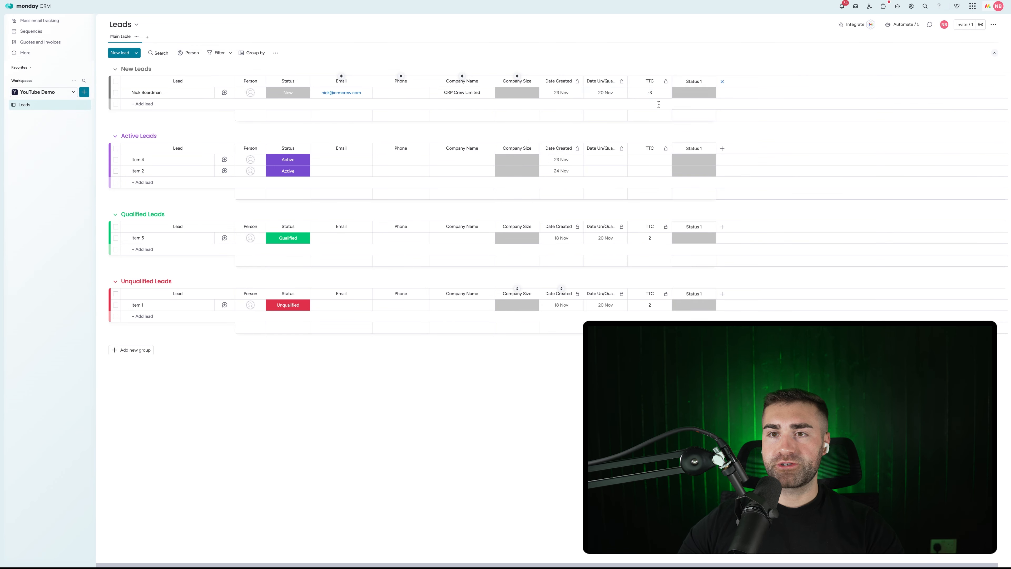
pyautogui.click(689, 81)
pyautogui.write('Sourc')
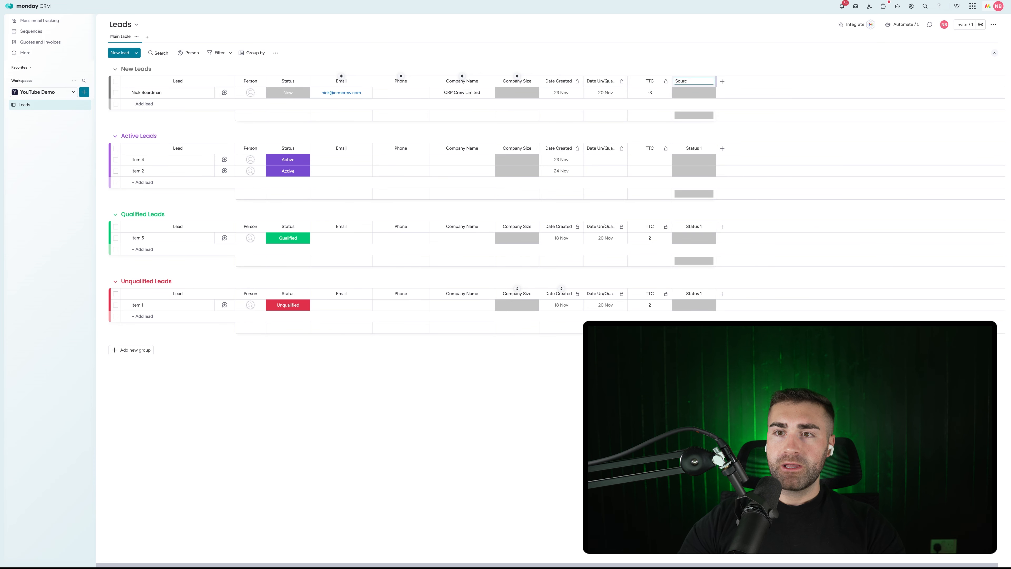
pyautogui.write('e')
pyautogui.press('Return')
# Step: Create Source labels Meta Ads, YouTube Ads, YouTube Organic, Referral and Affiliate
pyautogui.click(694, 92)
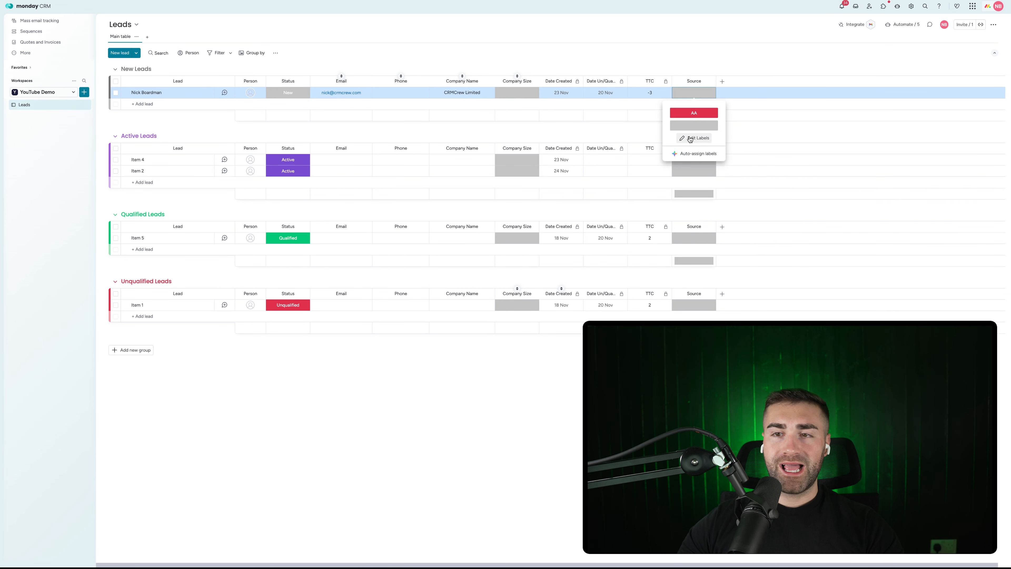
pyautogui.click(692, 153)
pyautogui.click(688, 150)
pyautogui.click(688, 151)
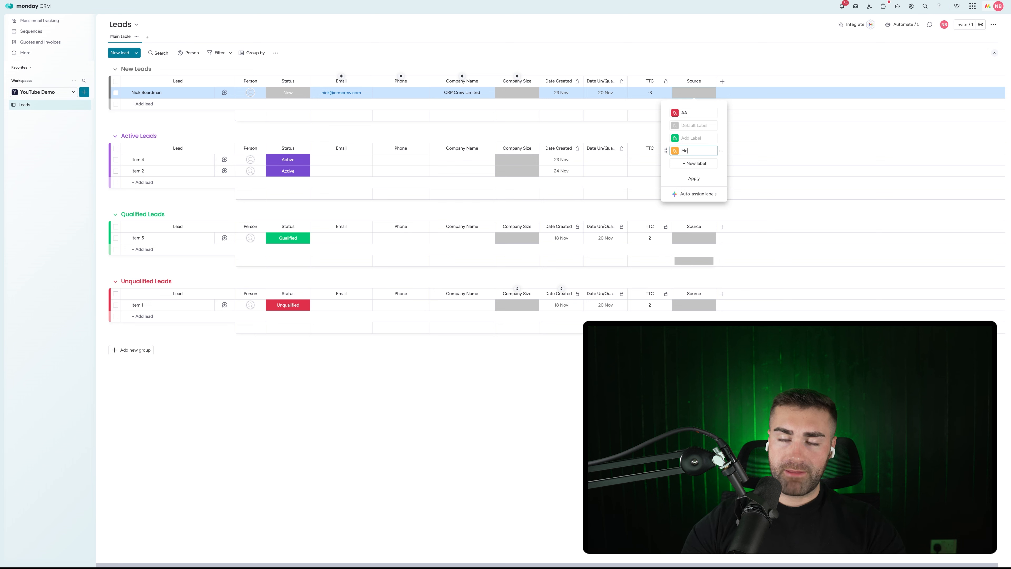
pyautogui.write('Meta Ads')
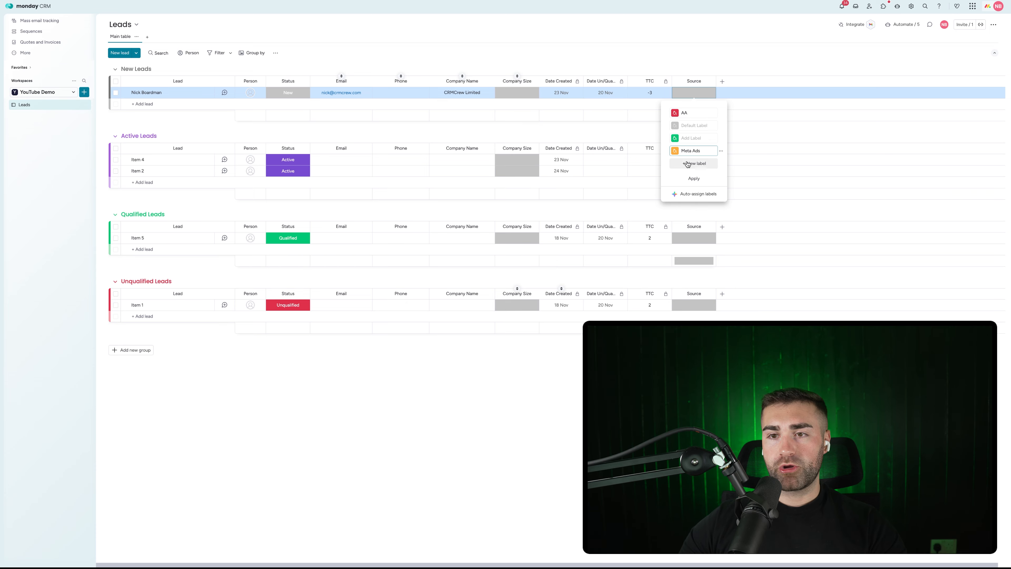
pyautogui.click(689, 163)
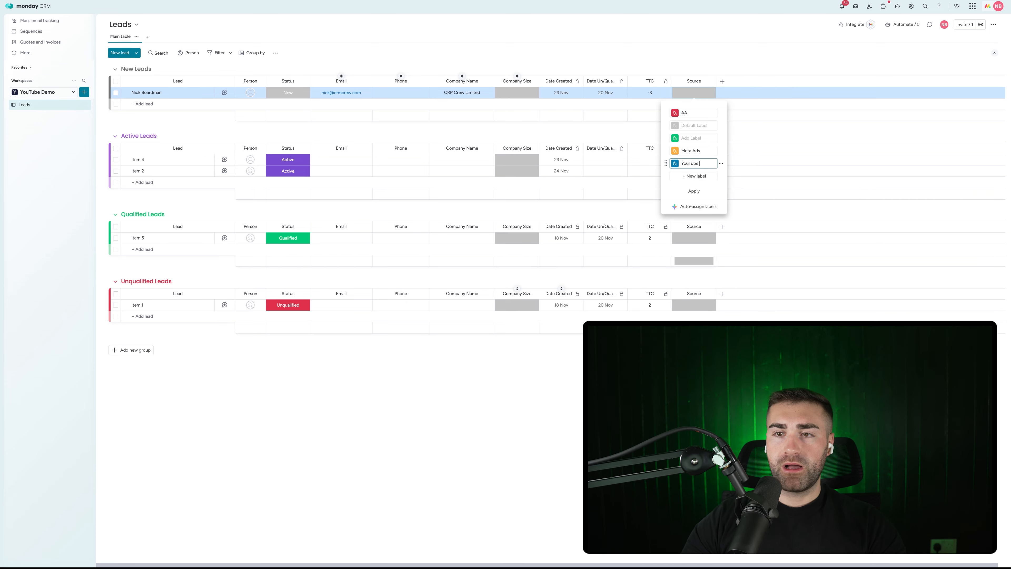
pyautogui.click(692, 177)
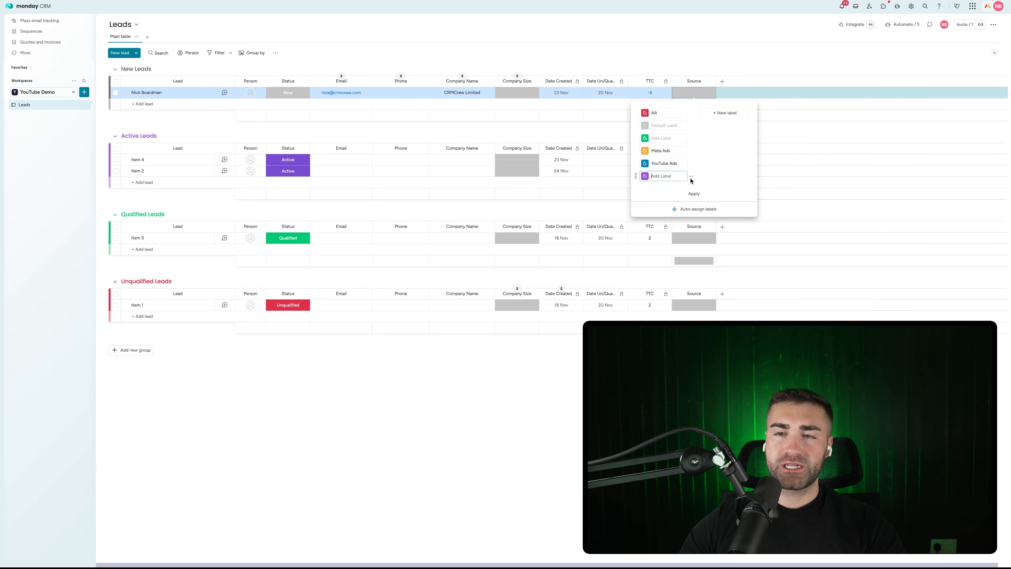
pyautogui.write('YouTube Organic')
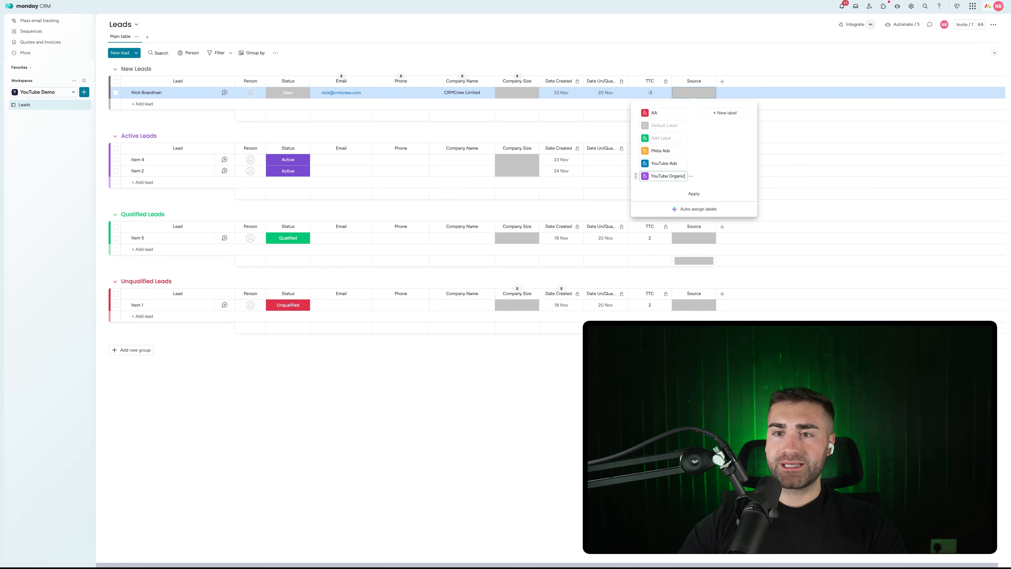
pyautogui.press('Return')
pyautogui.click(724, 113)
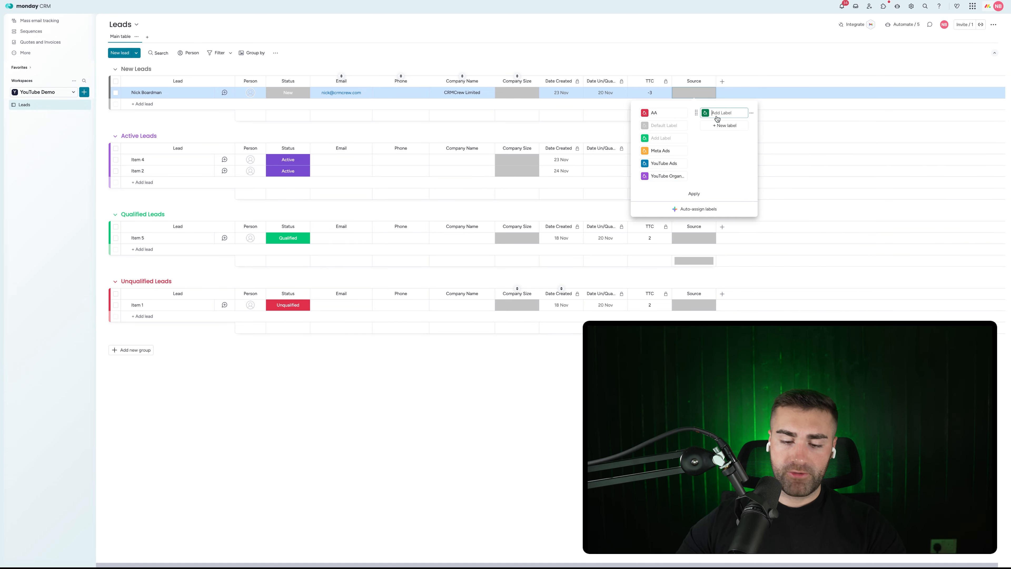
pyautogui.write('Referral')
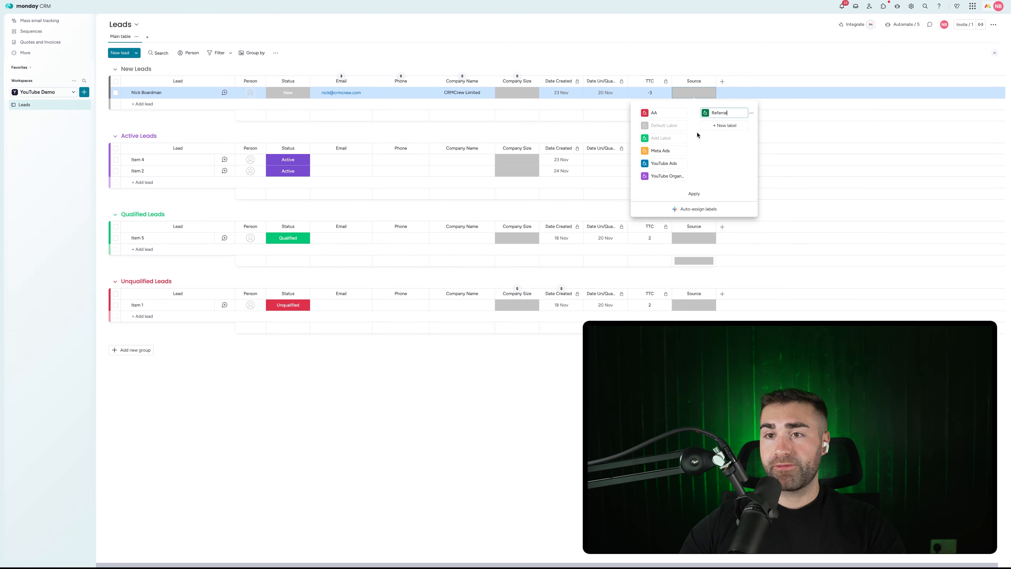
pyautogui.click(723, 126)
pyautogui.write('Affiliate')
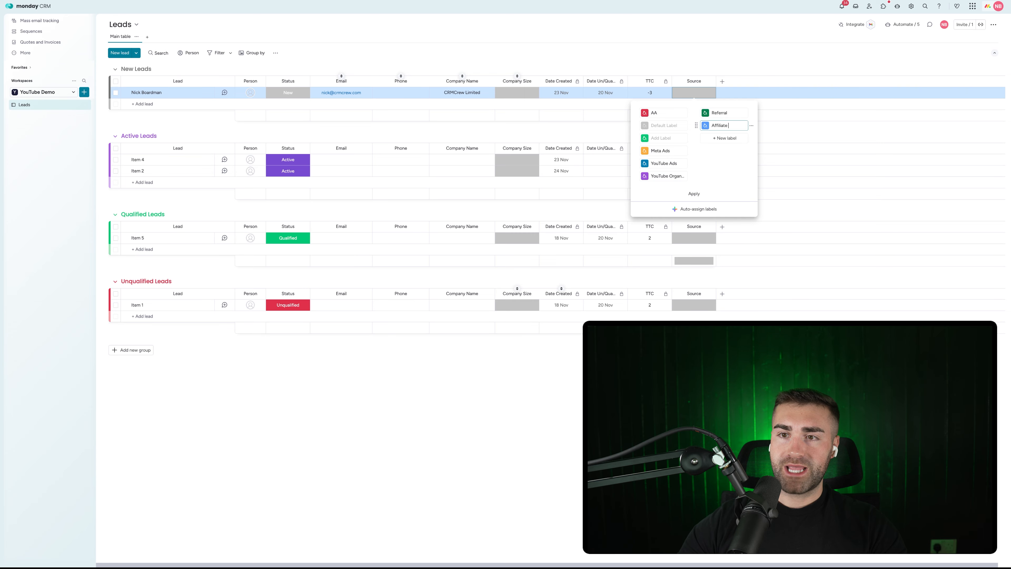
pyautogui.press('Return')
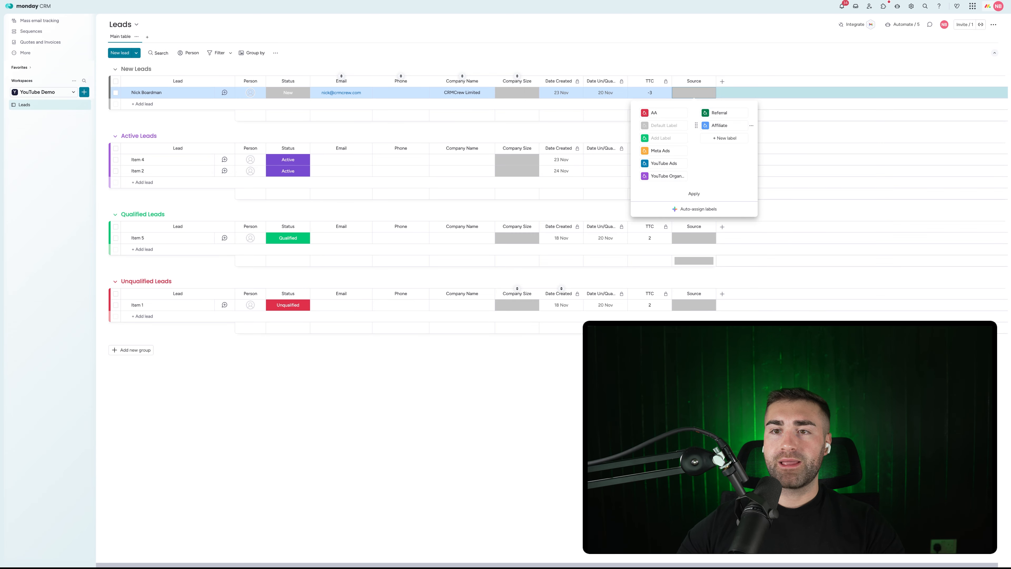
# Step: Delete the empty and AA Source labels and apply the edited labels
pyautogui.click(691, 139)
pyautogui.click(713, 164)
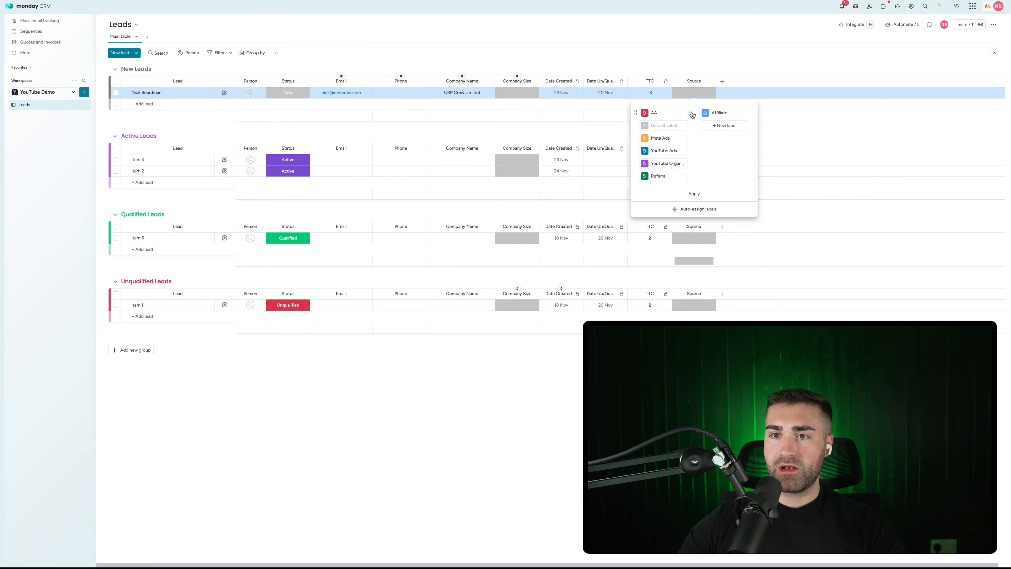
pyautogui.click(692, 115)
pyautogui.click(707, 139)
pyautogui.click(693, 193)
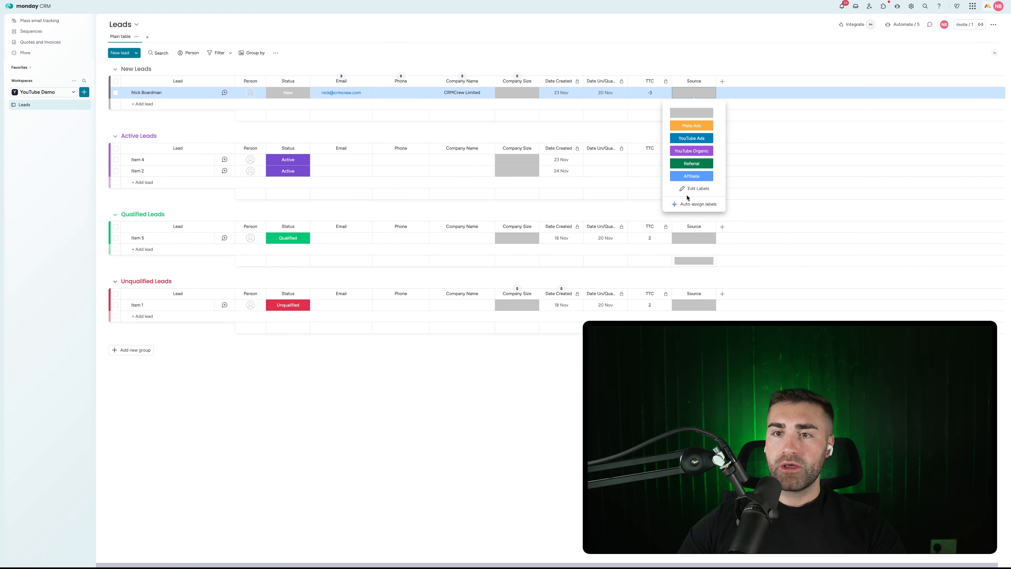
pyautogui.click(634, 126)
# Step: Hide the Source column summary and move Source between Company Size and Date Created
pyautogui.click(711, 84)
pyautogui.moveTo(741, 101)
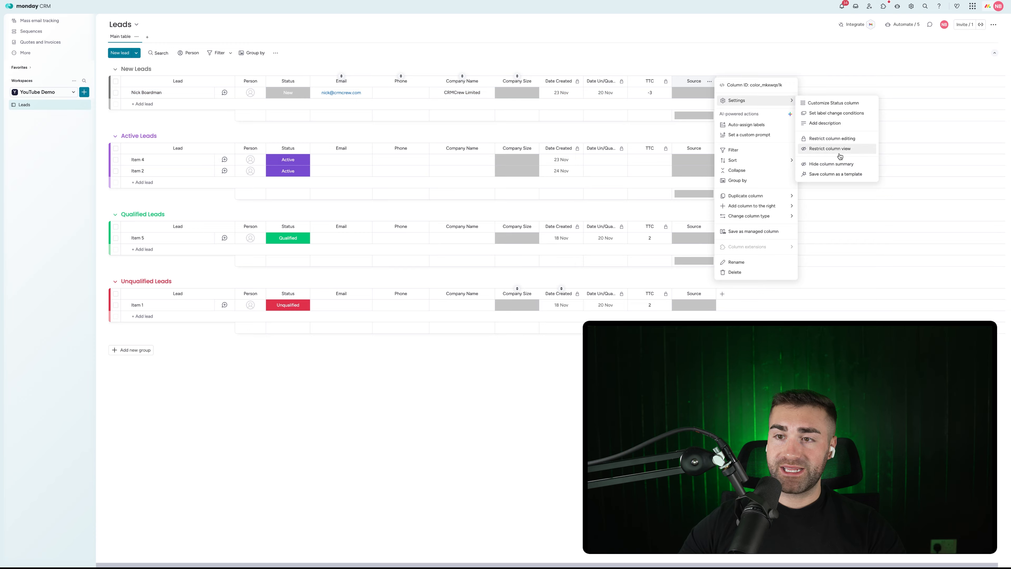
pyautogui.click(830, 163)
pyautogui.moveTo(677, 82); pyautogui.dragTo(519, 78)
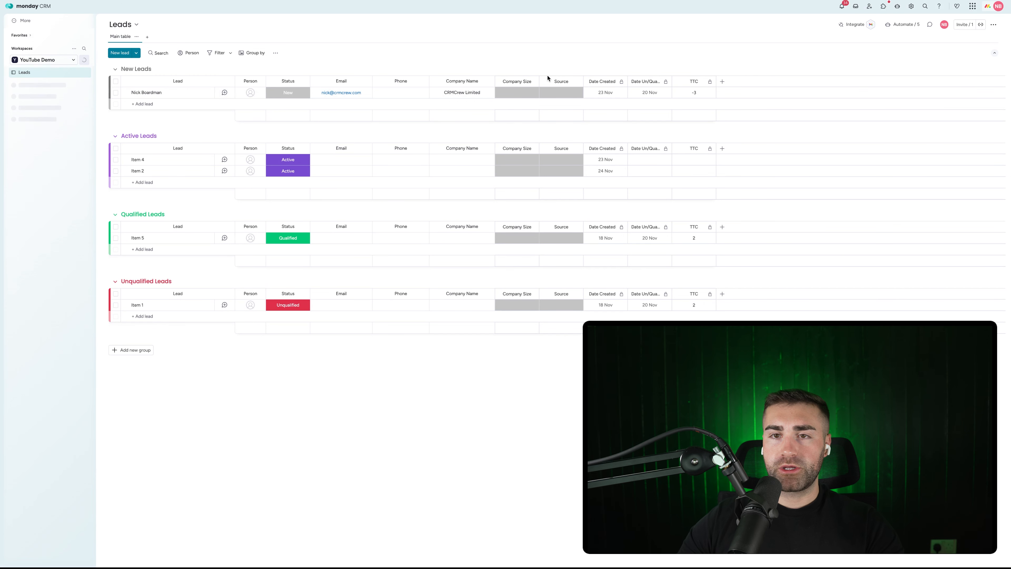
# Step: Give the top lead Meta Ads/1-3 Employees, Item 2 YouTube Ads/4-10 Employees, Item 4 Affiliate/1-3 Employees
pyautogui.click(562, 93)
pyautogui.click(562, 126)
pyautogui.click(517, 92)
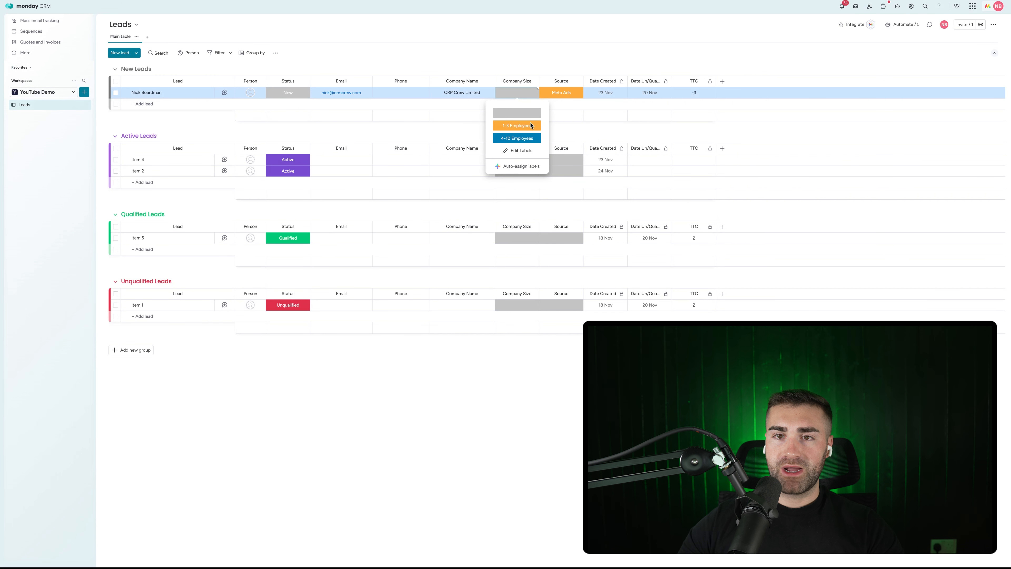
pyautogui.click(530, 127)
pyautogui.click(553, 171)
pyautogui.click(561, 219)
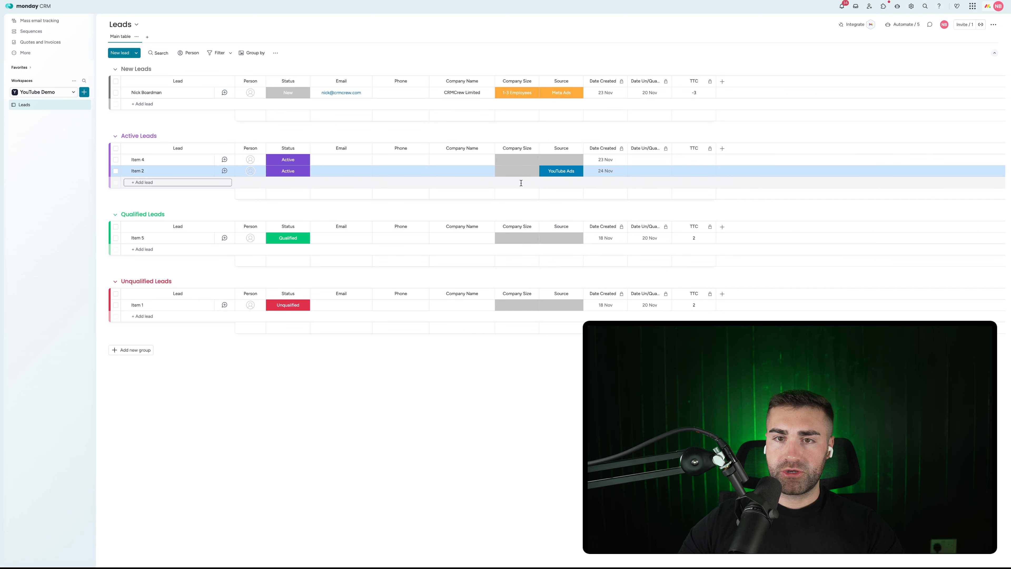
pyautogui.click(517, 170)
pyautogui.click(516, 216)
pyautogui.click(517, 159)
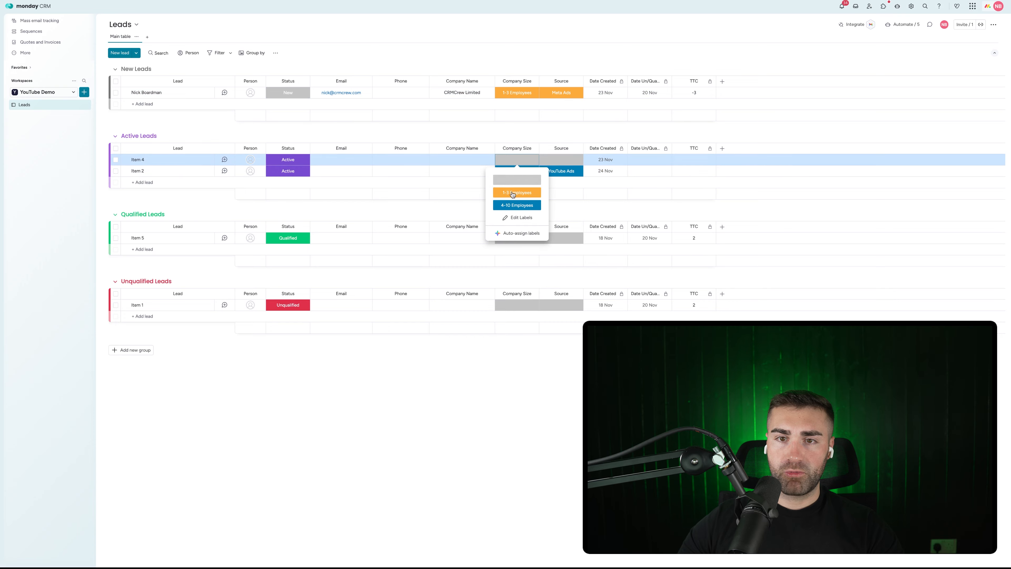
pyautogui.click(517, 192)
pyautogui.click(561, 161)
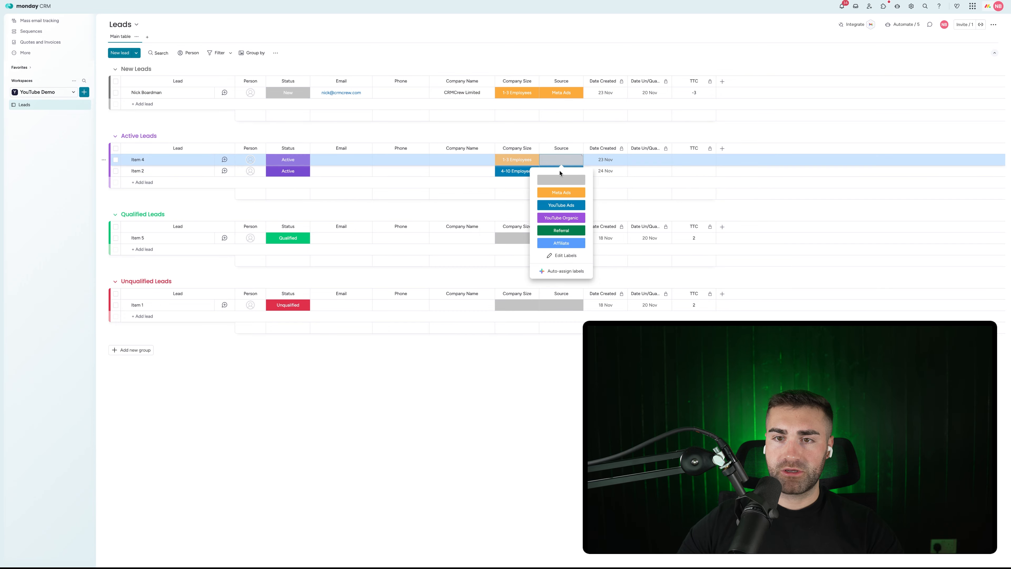
pyautogui.click(561, 243)
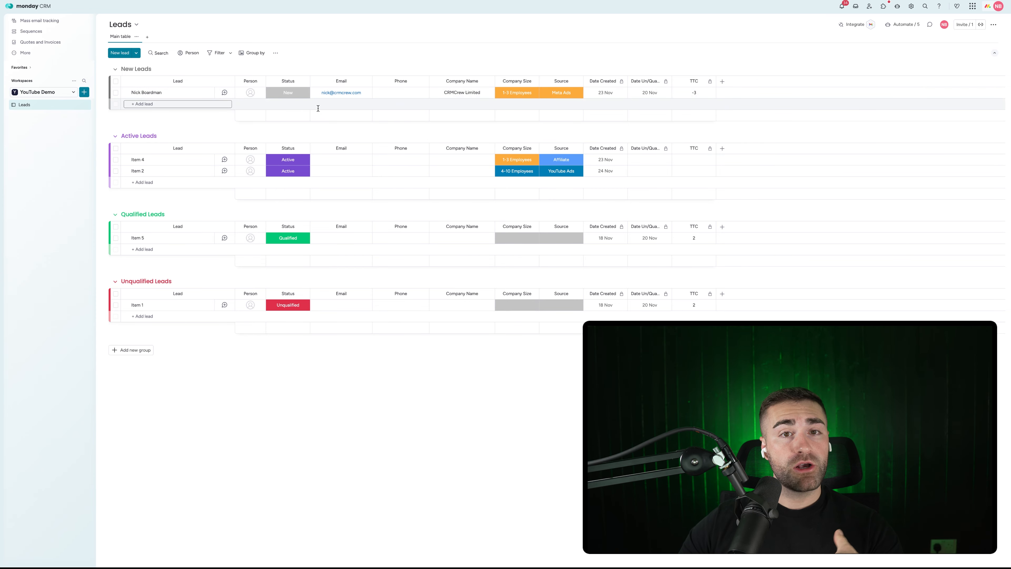
pyautogui.click(722, 82)
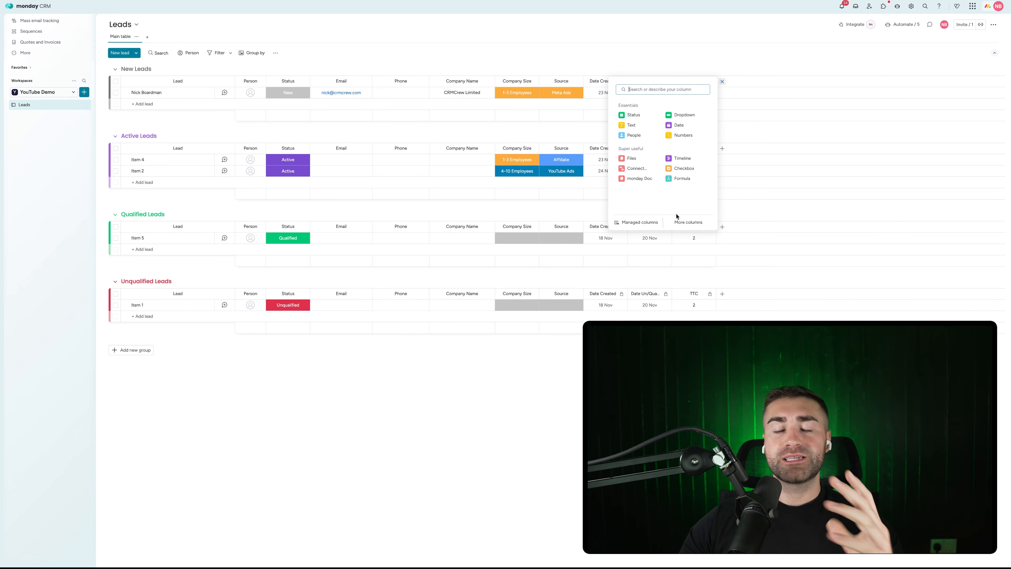
pyautogui.click(723, 82)
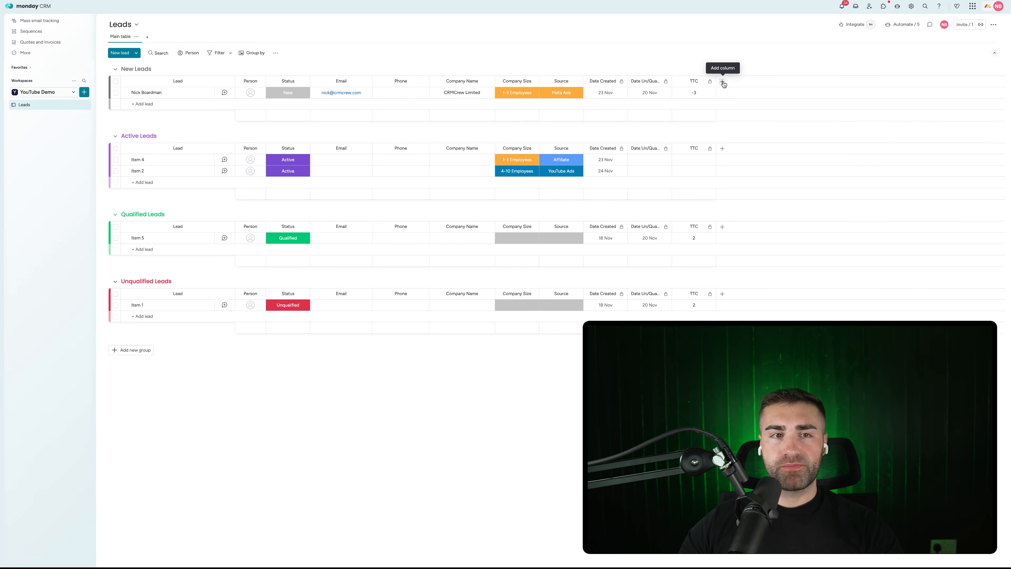
pyautogui.click(722, 82)
pyautogui.click(637, 219)
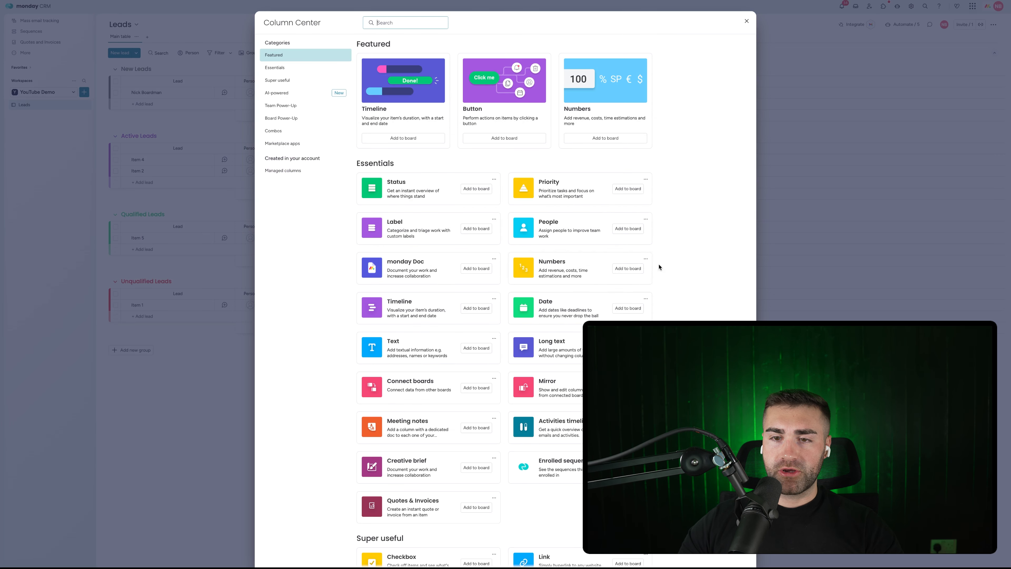
pyautogui.scroll(-2, 548, 342)
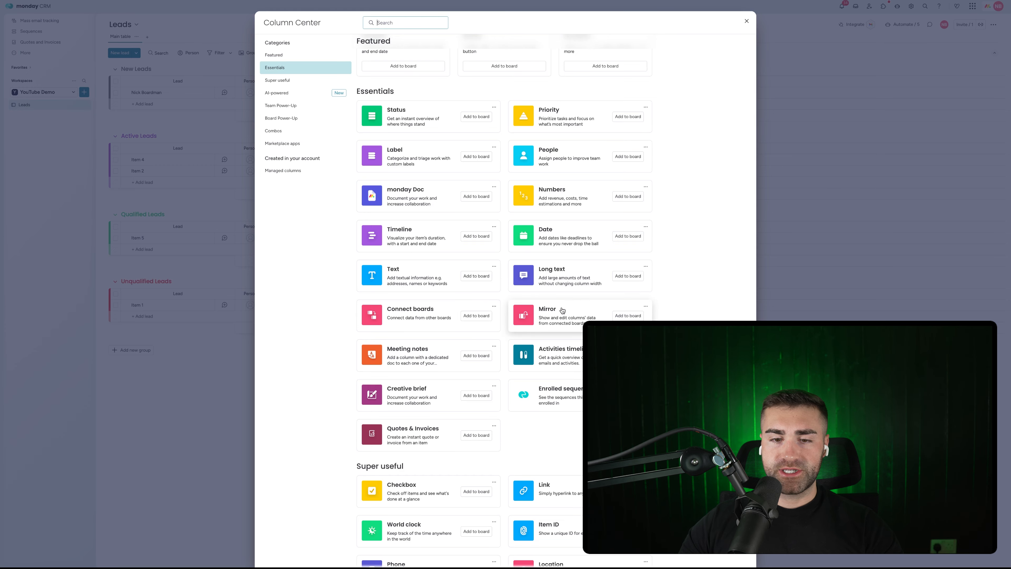
pyautogui.scroll(-6, 527, 299)
pyautogui.scroll(-10, 462, 311)
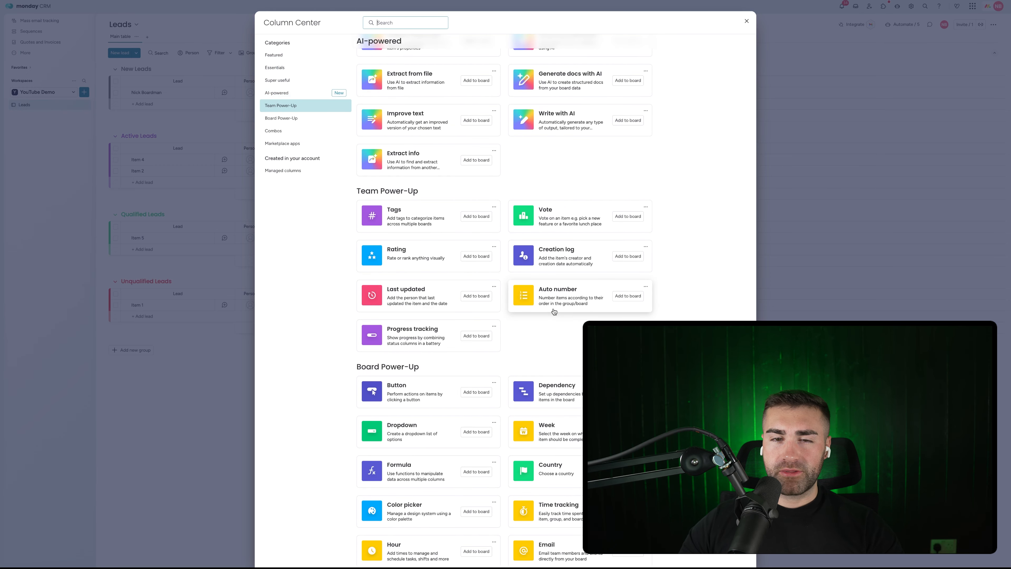
pyautogui.scroll(-4, 496, 299)
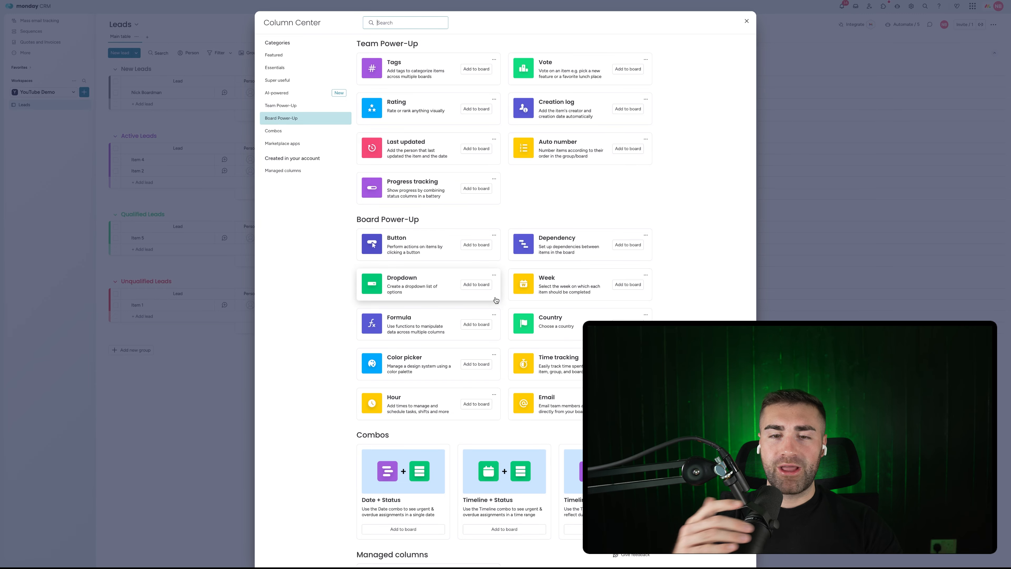
pyautogui.scroll(-3, 495, 299)
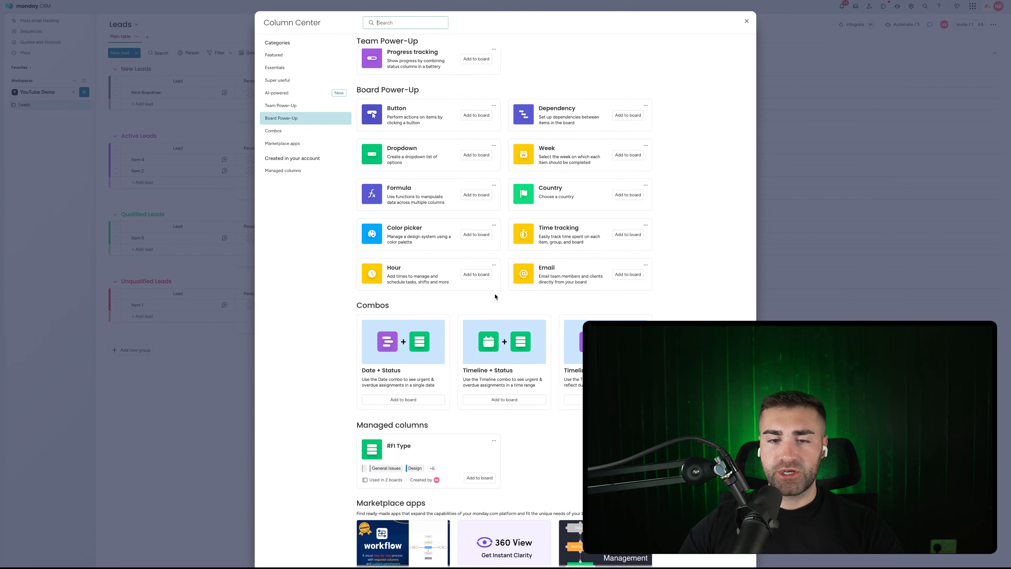
pyautogui.click(866, 169)
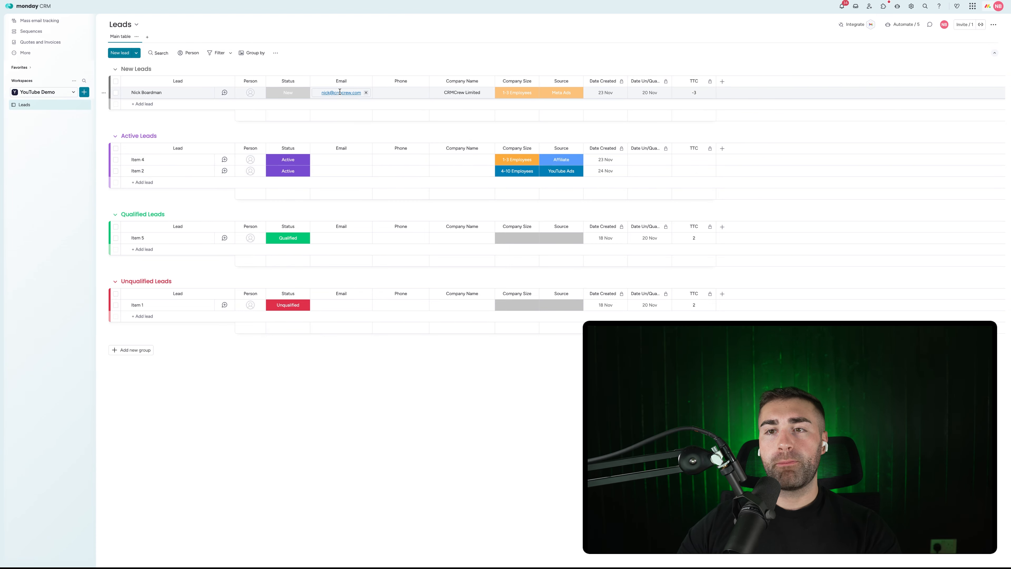
pyautogui.click(84, 92)
# Step: Create a custom-item board named Accounts in the workspace
pyautogui.click(114, 116)
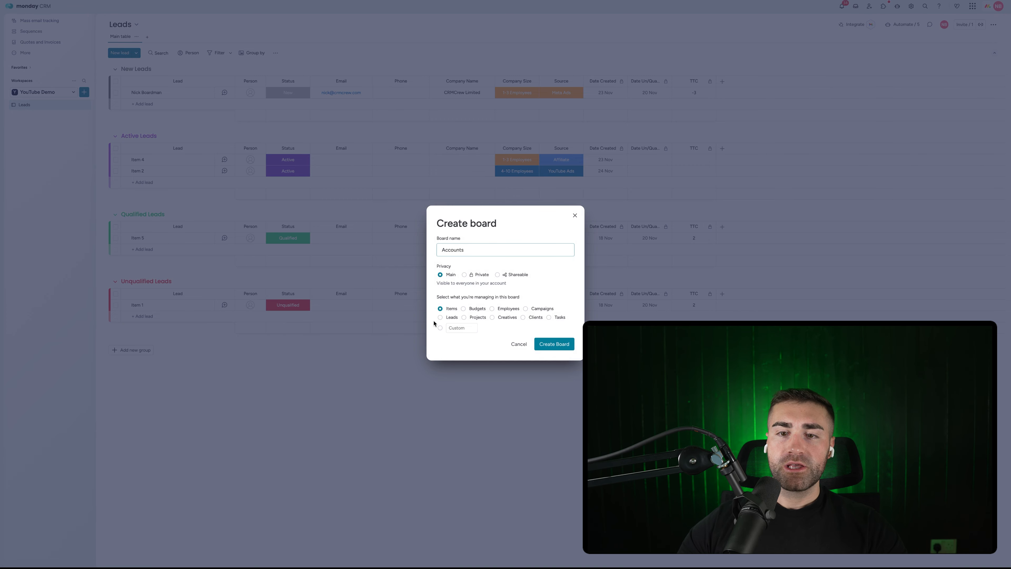
pyautogui.click(440, 327)
pyautogui.write('Accou')
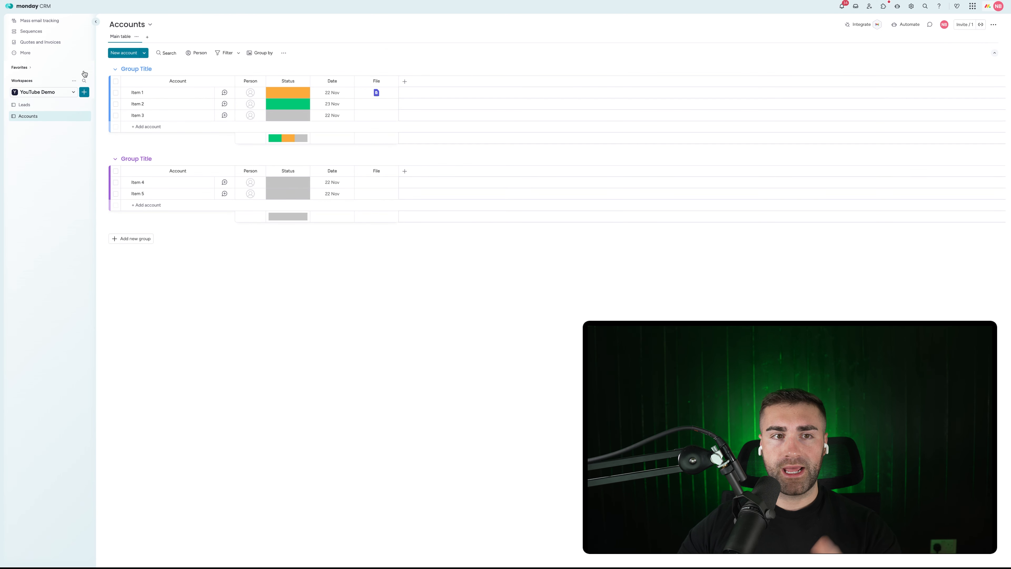
# Step: Create a Contacts board with a custom item type
pyautogui.click(85, 91)
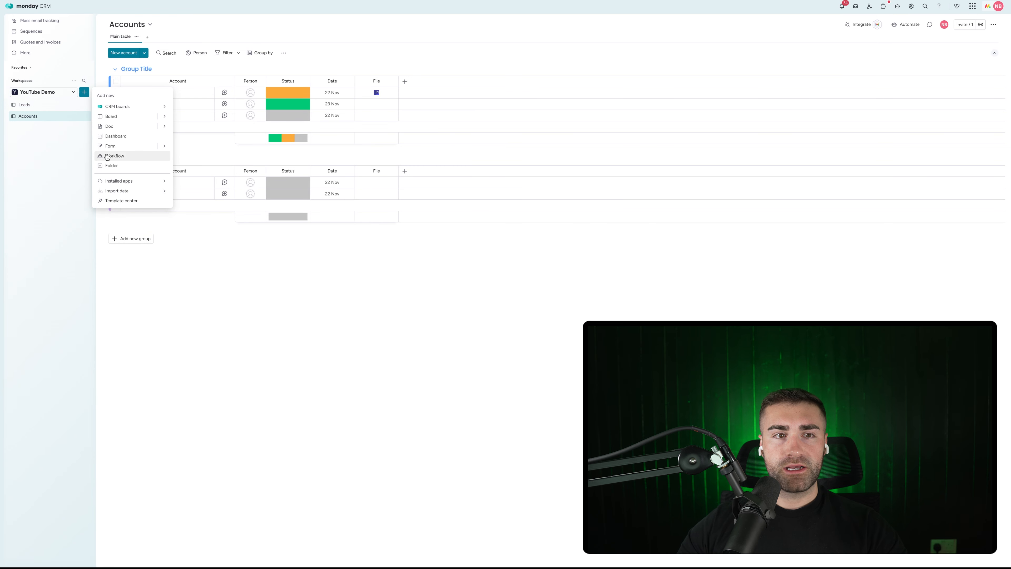
pyautogui.click(107, 117)
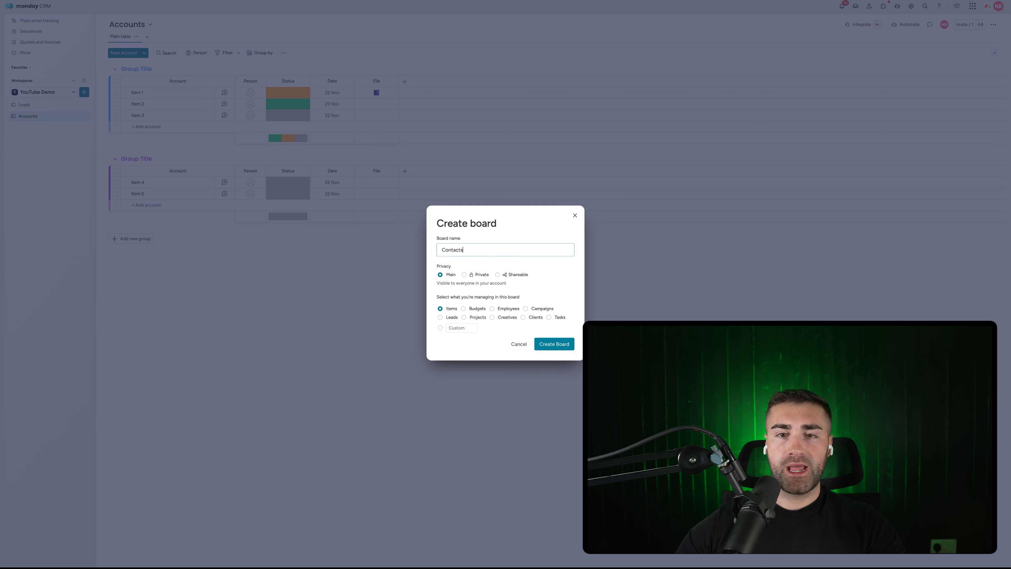
pyautogui.click(462, 328)
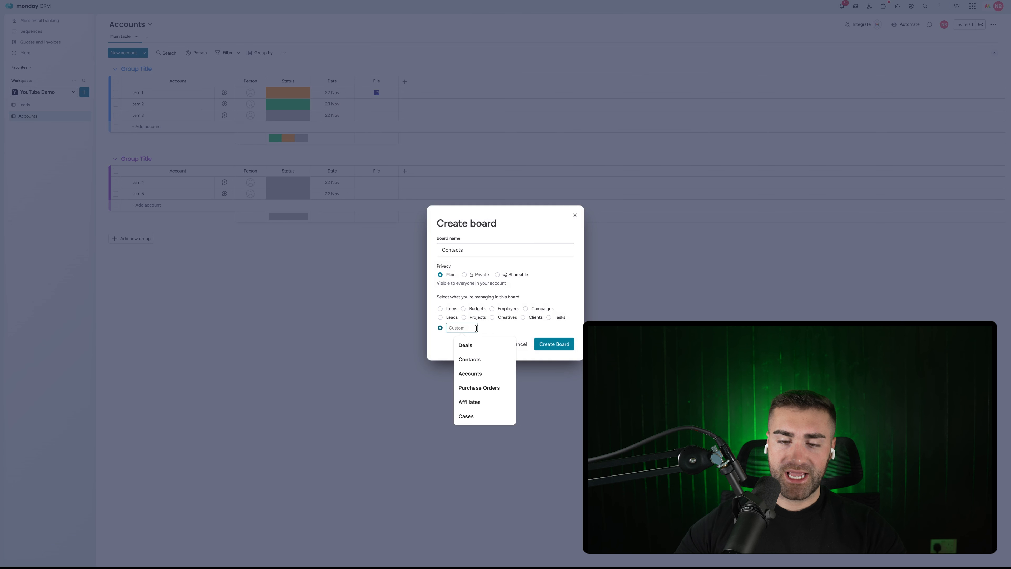
pyautogui.write('Contact')
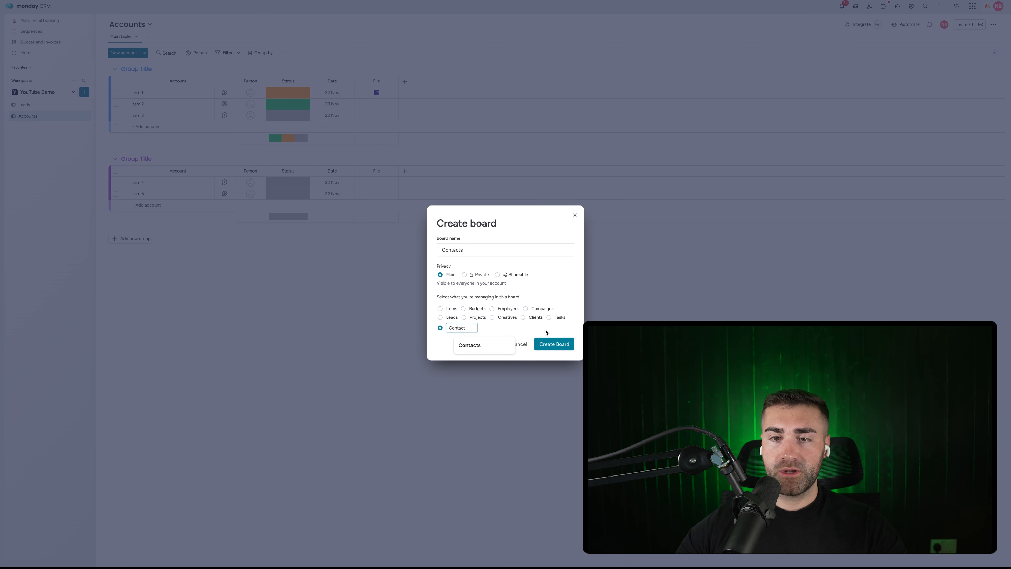
pyautogui.click(555, 346)
pyautogui.click(556, 345)
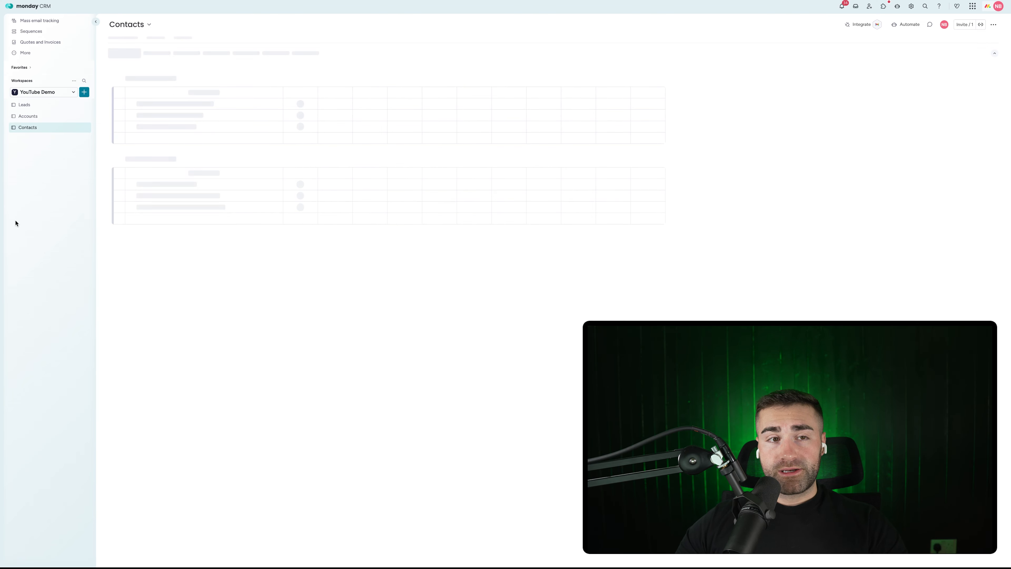
# Step: Create a Deals board with a custom item type
pyautogui.click(83, 94)
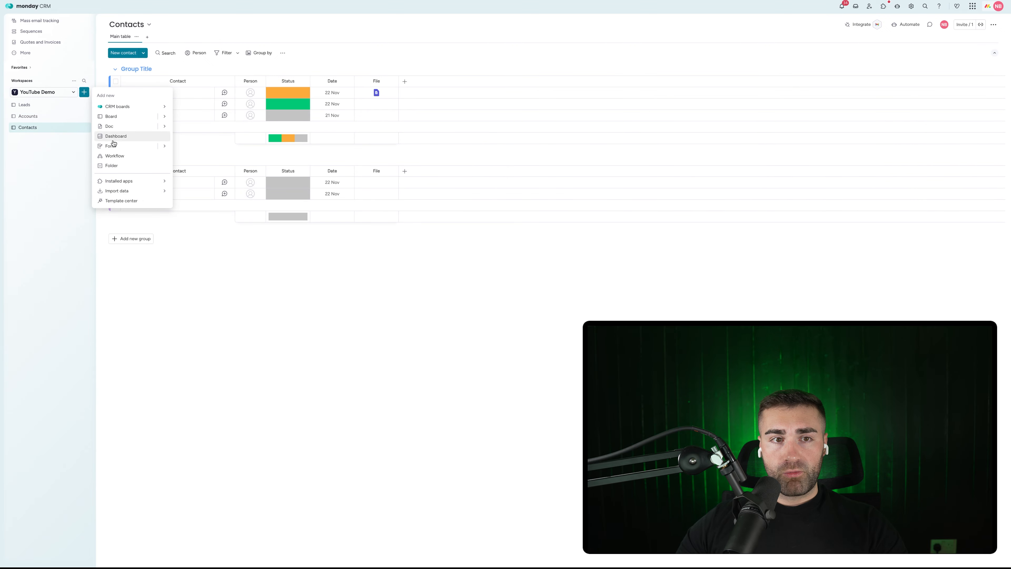
pyautogui.click(112, 117)
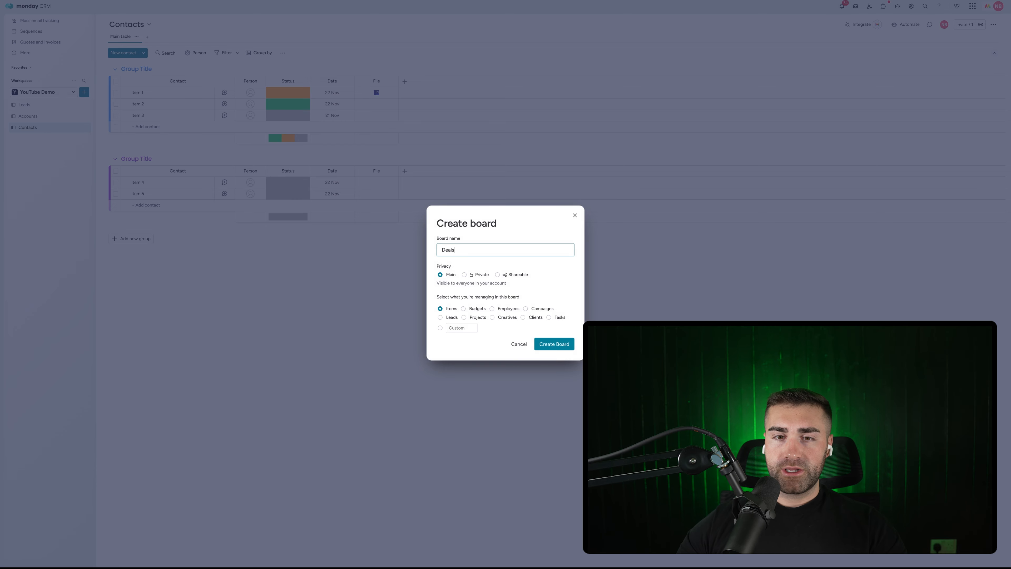
pyautogui.click(458, 328)
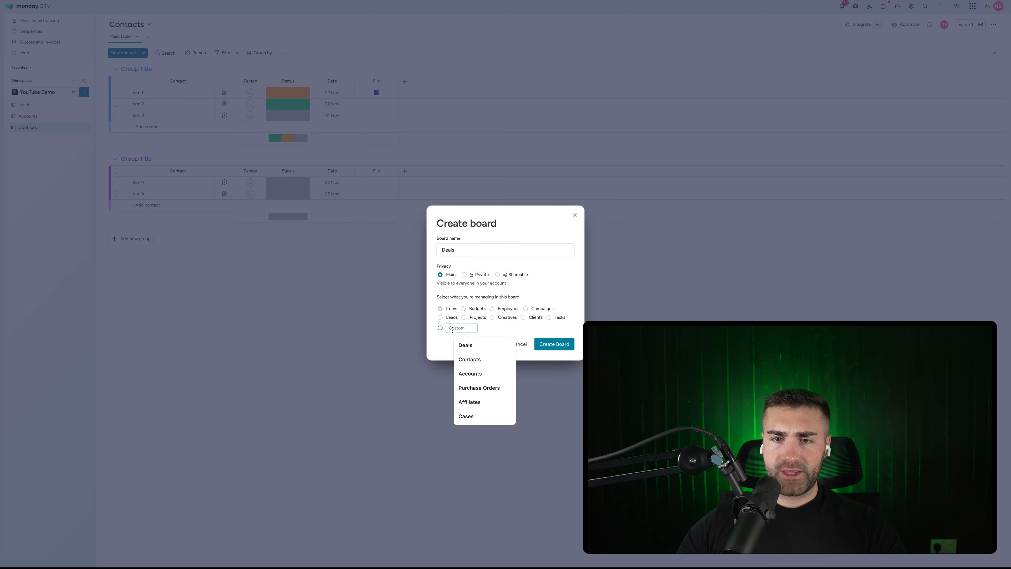
pyautogui.write('Deals')
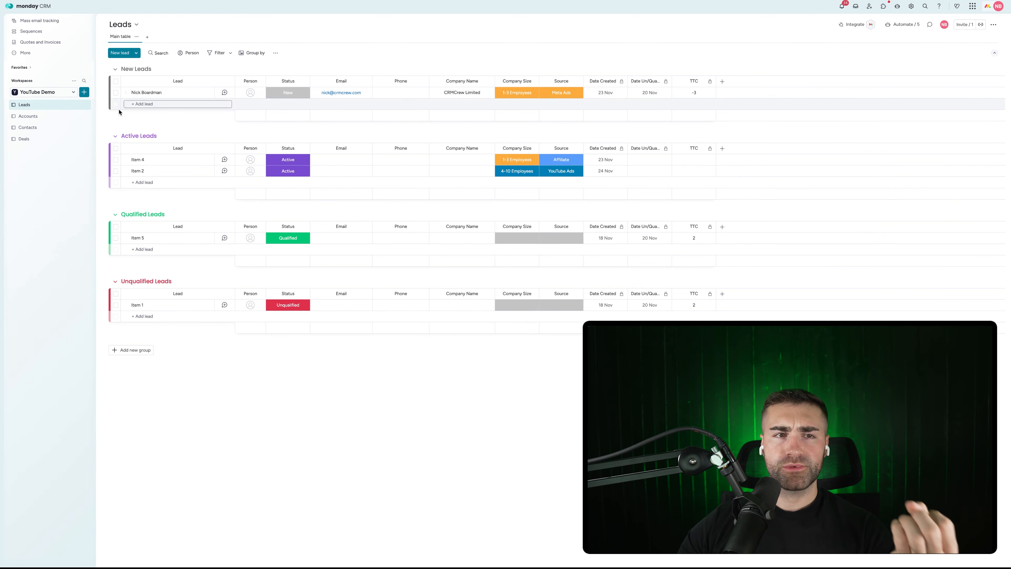
# Step: On the Accounts board, delete the second group and name the remaining group All Accounts
pyautogui.click(72, 118)
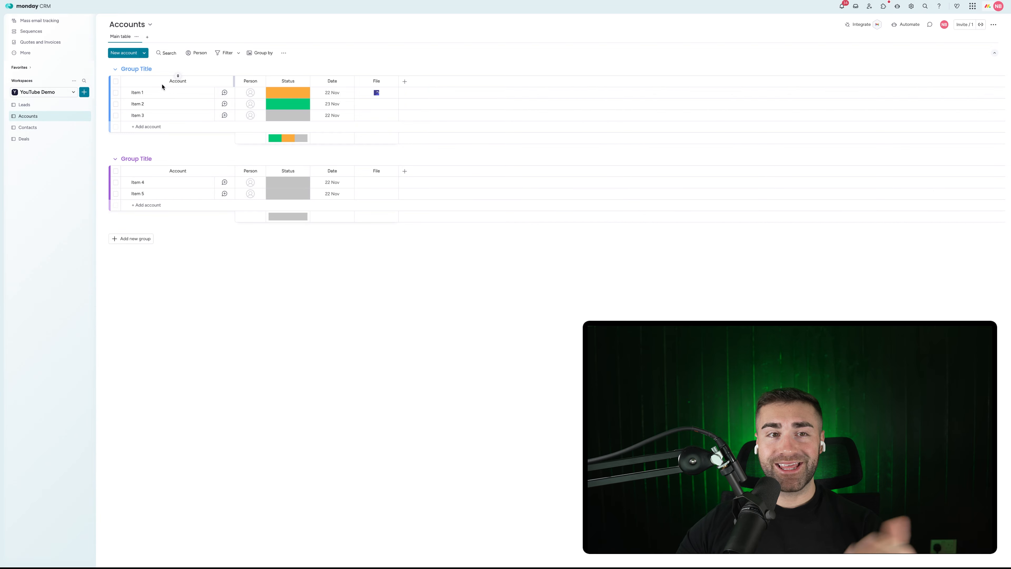
pyautogui.click(104, 161)
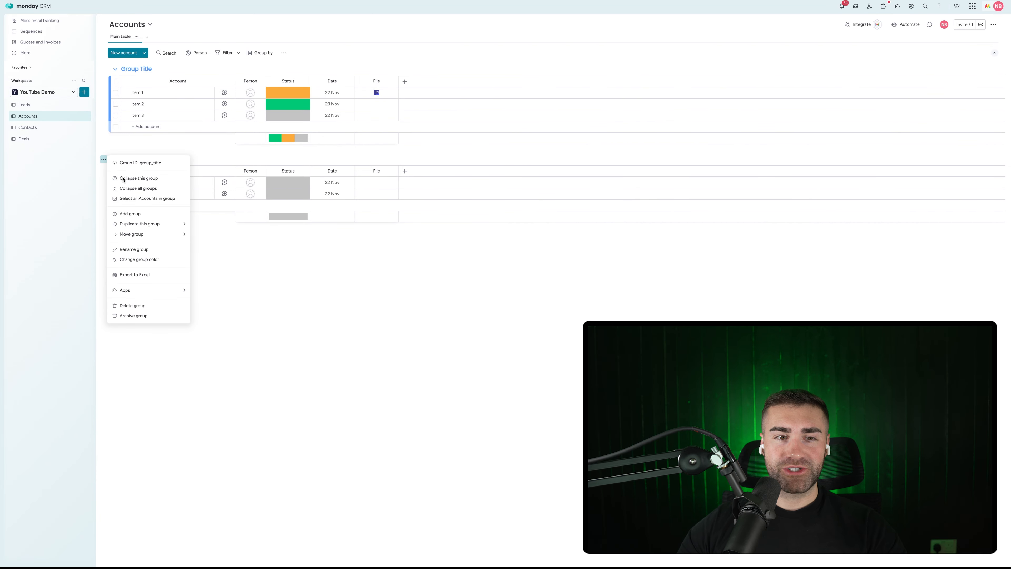
pyautogui.click(135, 316)
pyautogui.click(569, 295)
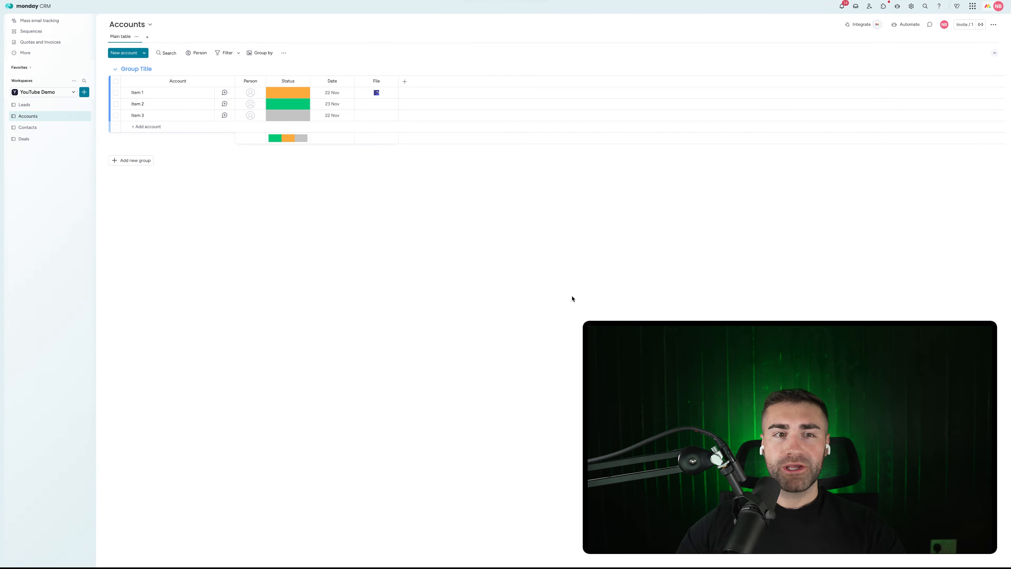
pyautogui.click(134, 66)
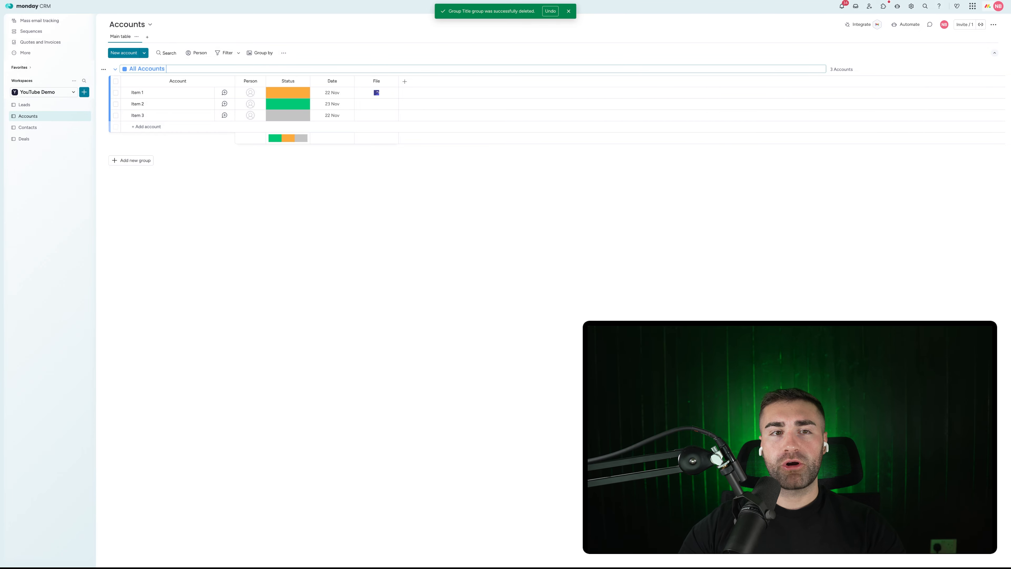
pyautogui.press('Return')
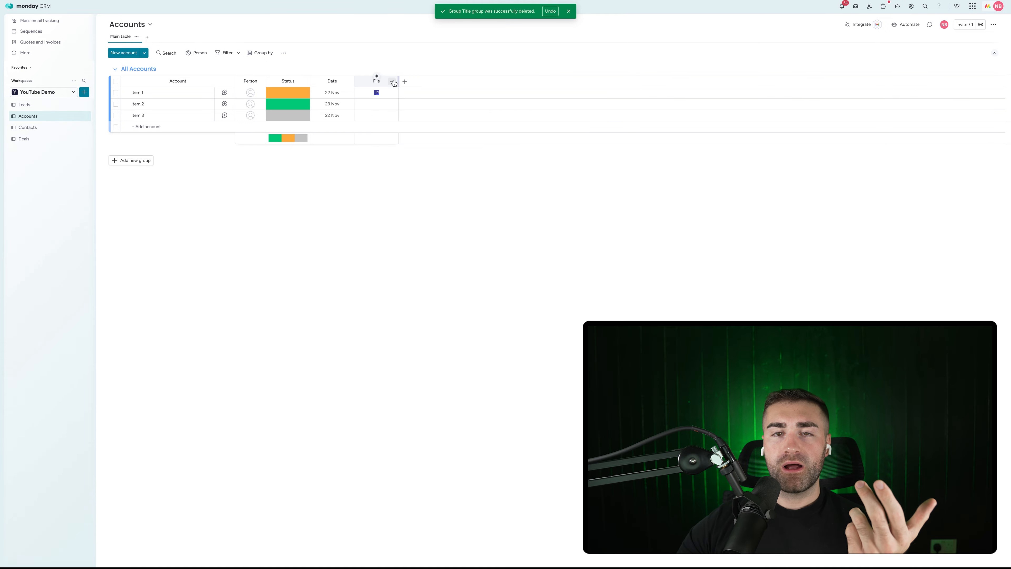
# Step: Delete the File column from the Accounts board
pyautogui.click(391, 81)
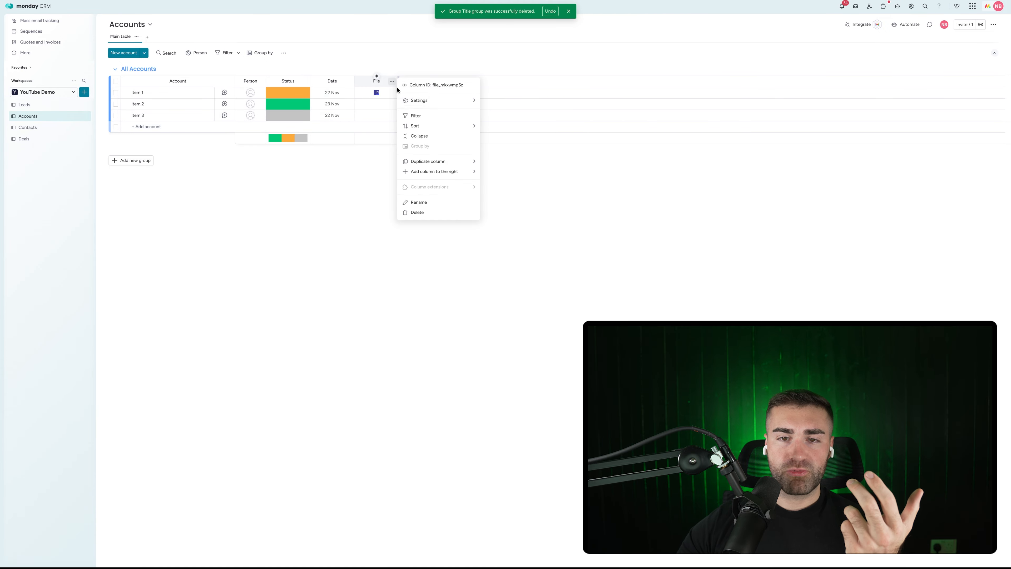
pyautogui.click(417, 212)
pyautogui.click(581, 49)
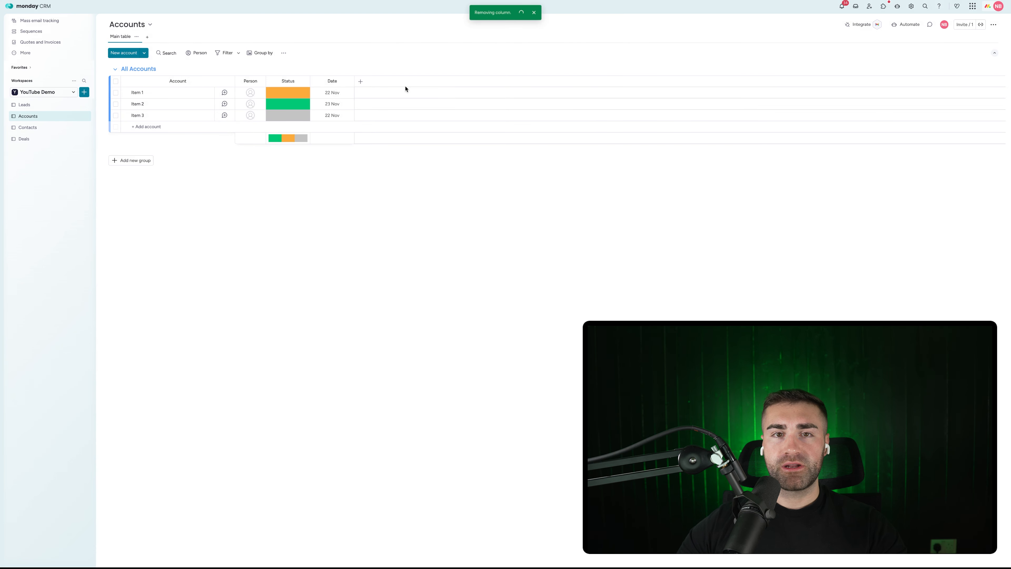
# Step: Rename the Date column to Date Created
pyautogui.click(333, 81)
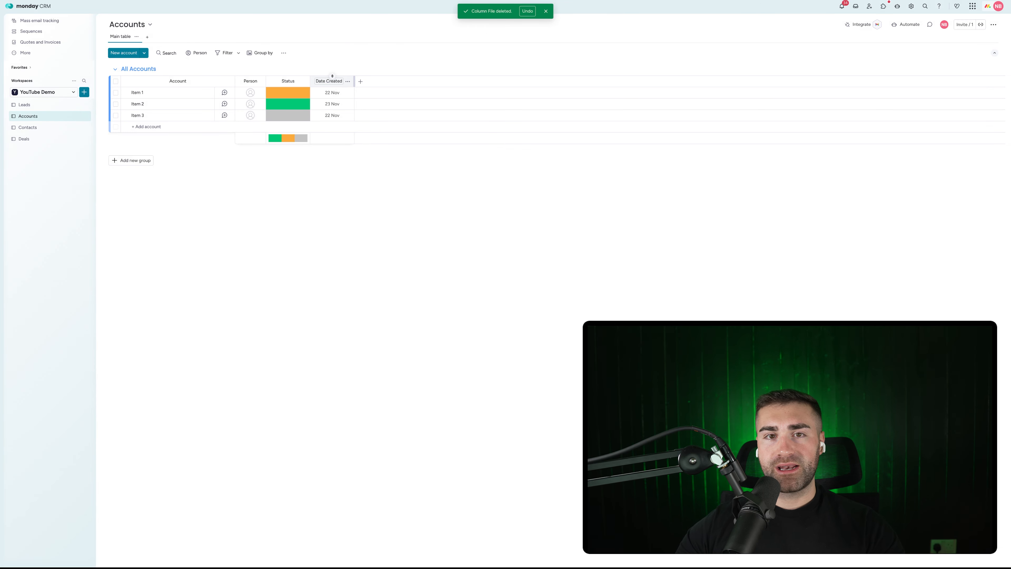
pyautogui.click(348, 81)
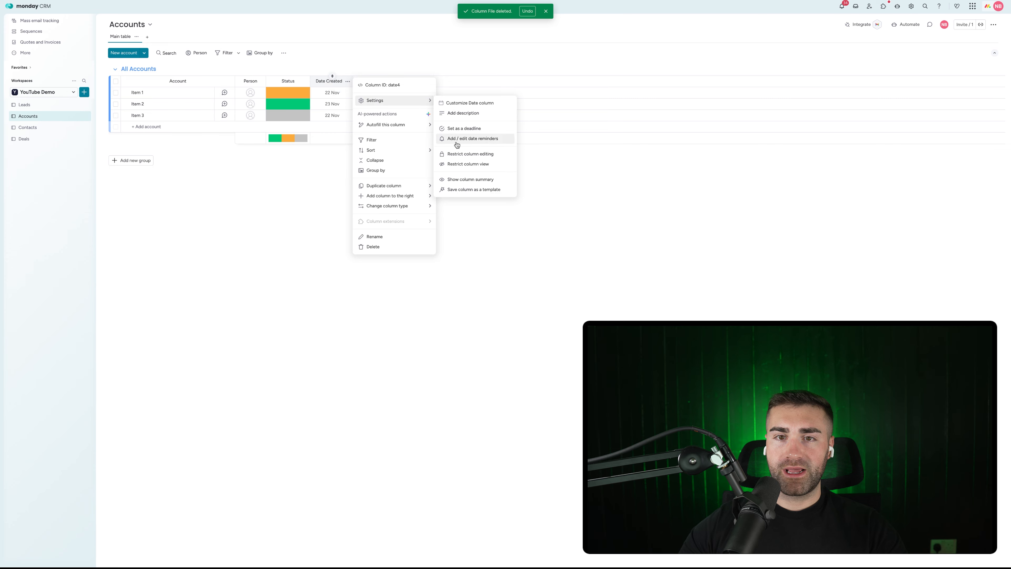
pyautogui.click(521, 162)
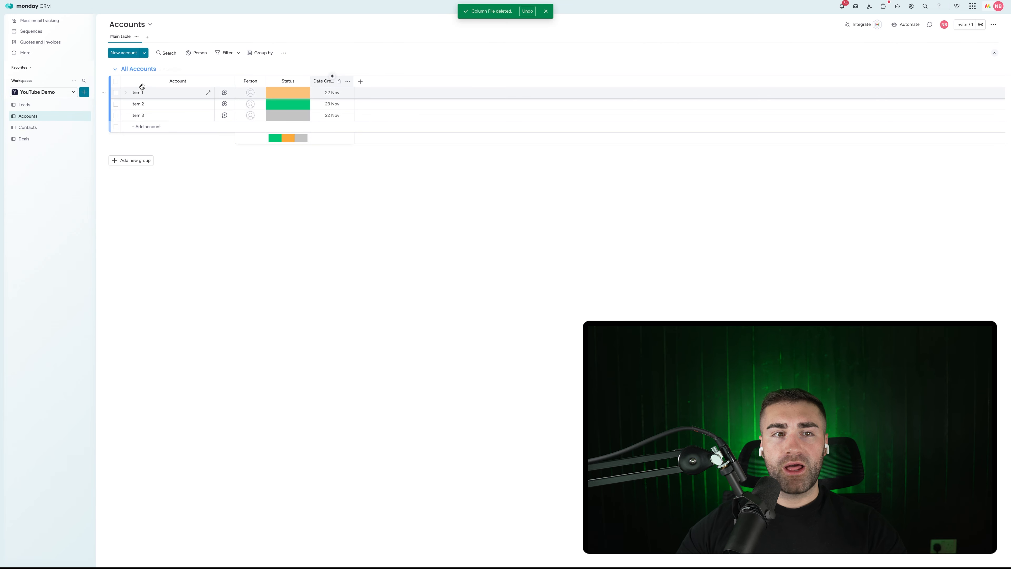
# Step: Add the status labels 1-3 Employees and 4-10 Employees to the Status column
pyautogui.click(360, 82)
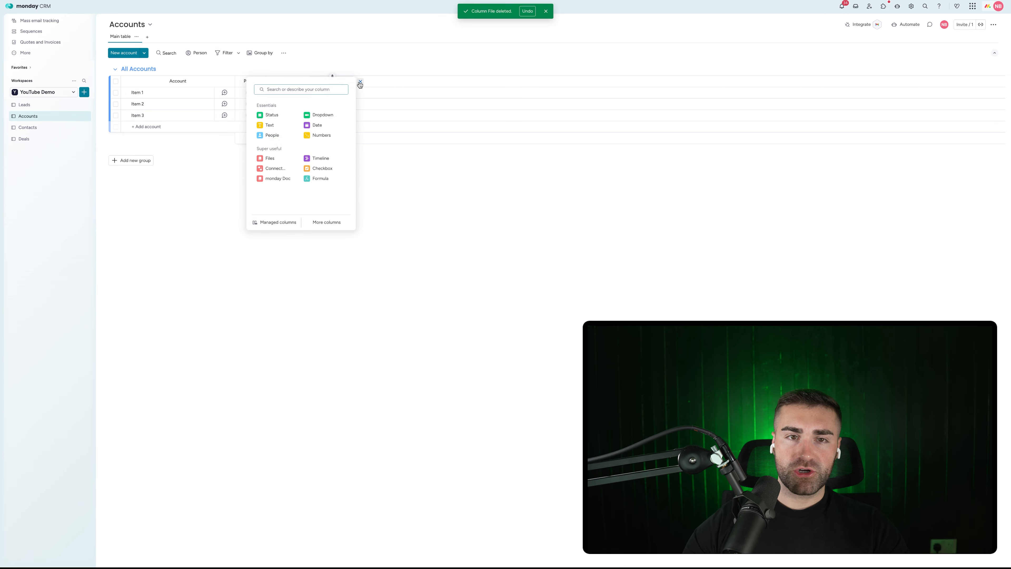
pyautogui.click(481, 214)
pyautogui.click(288, 92)
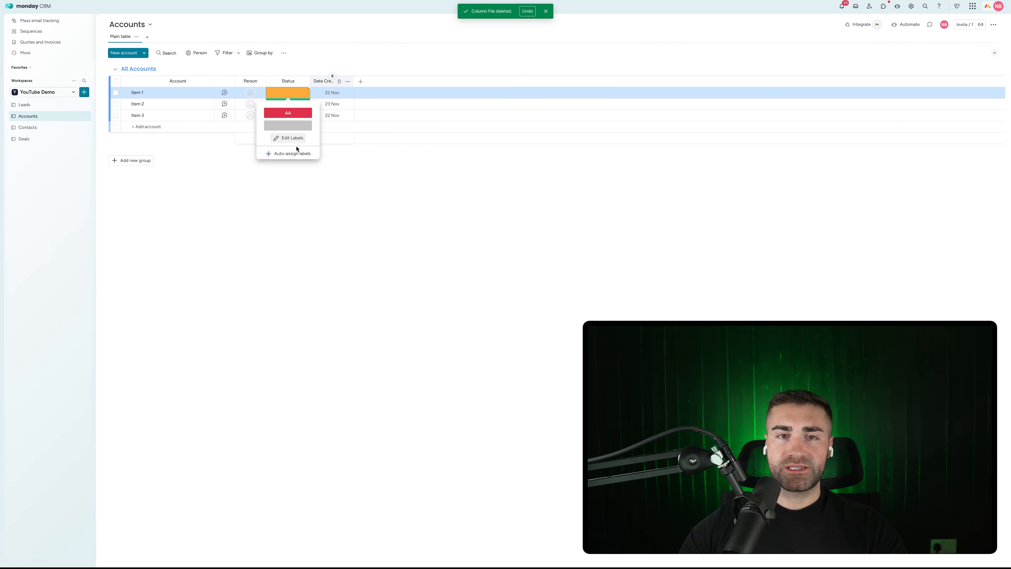
pyautogui.click(283, 137)
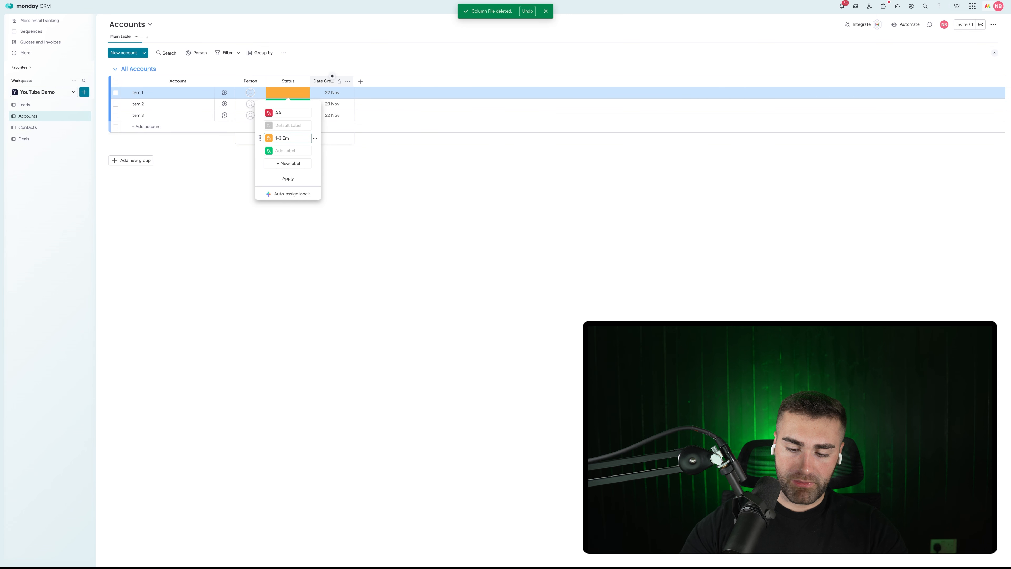
pyautogui.write('1-3 Employees')
pyautogui.click(291, 163)
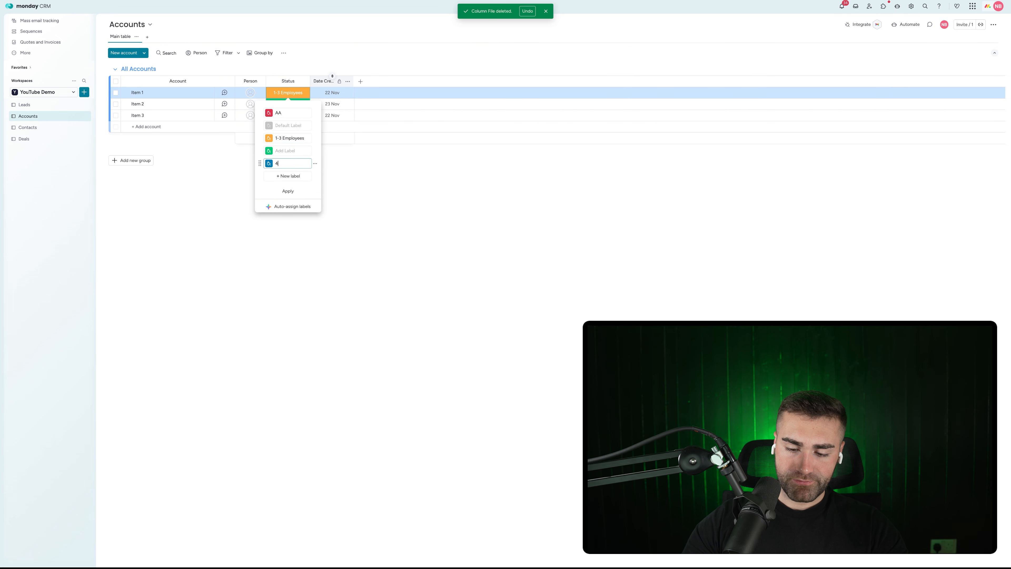
pyautogui.write('4-10 Employees')
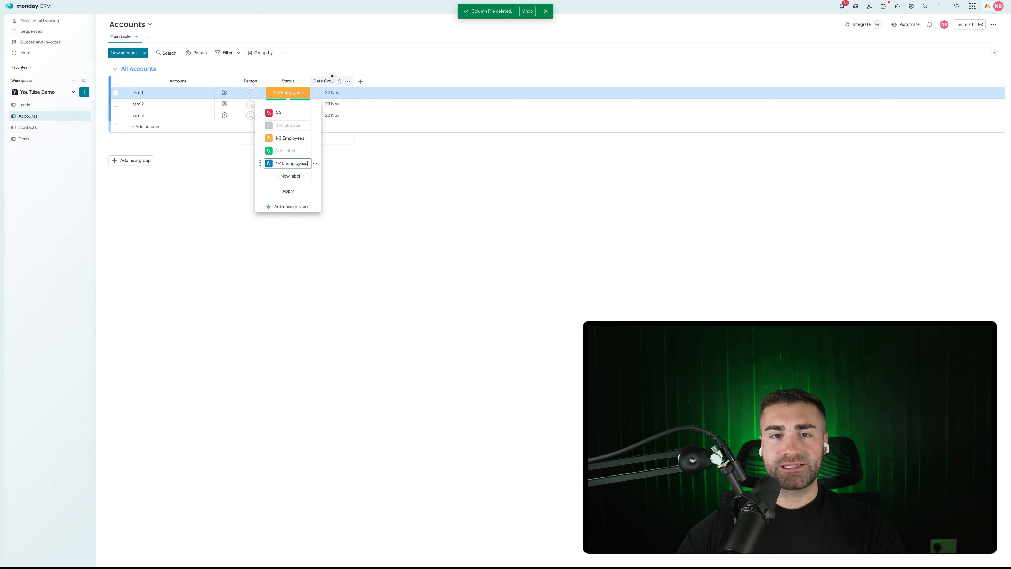
pyautogui.click(316, 151)
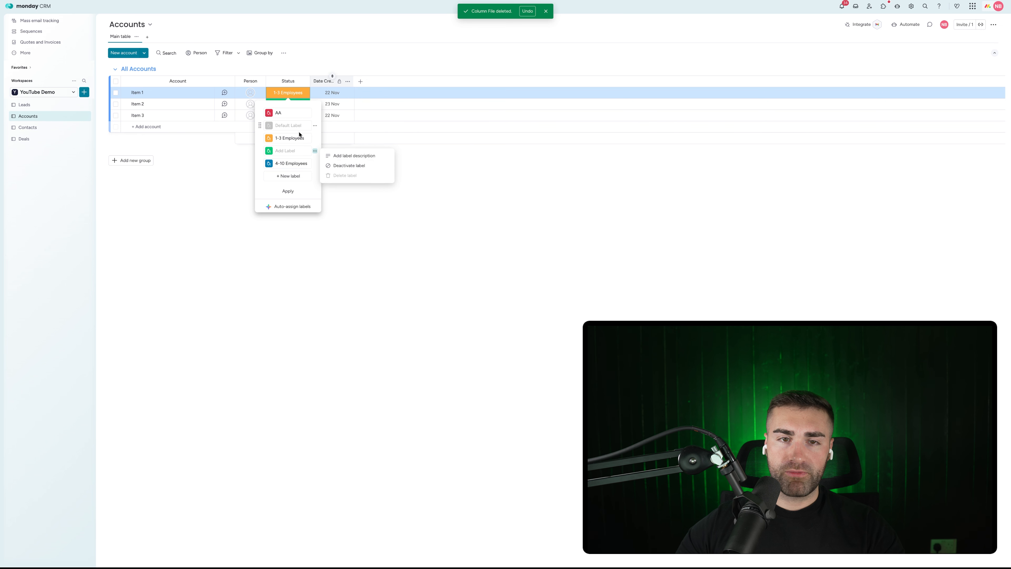
pyautogui.click(273, 95)
# Step: Clear Item 2's status to blank
pyautogui.click(273, 95)
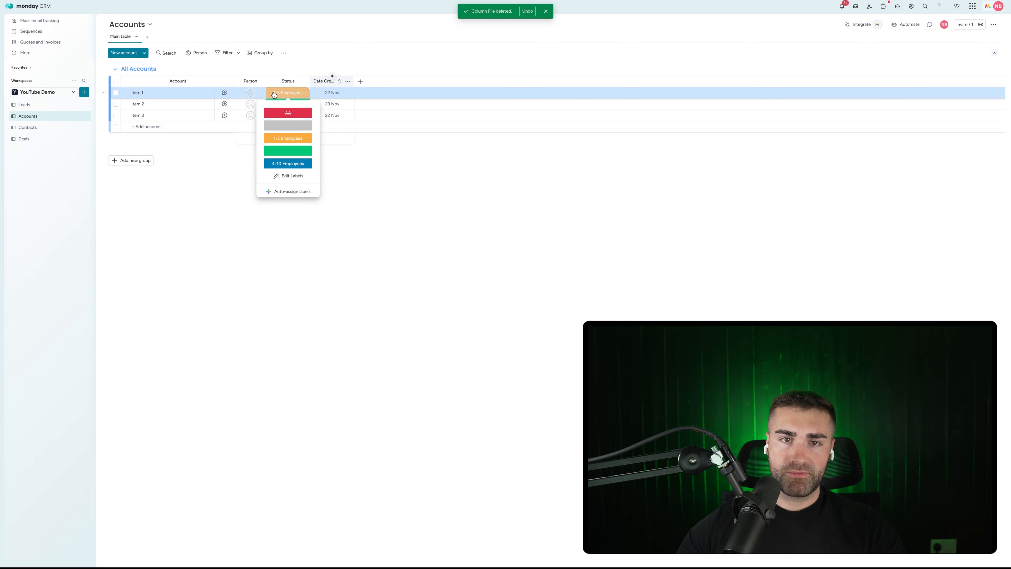
pyautogui.click(274, 95)
pyautogui.click(277, 106)
pyautogui.click(276, 138)
pyautogui.click(278, 107)
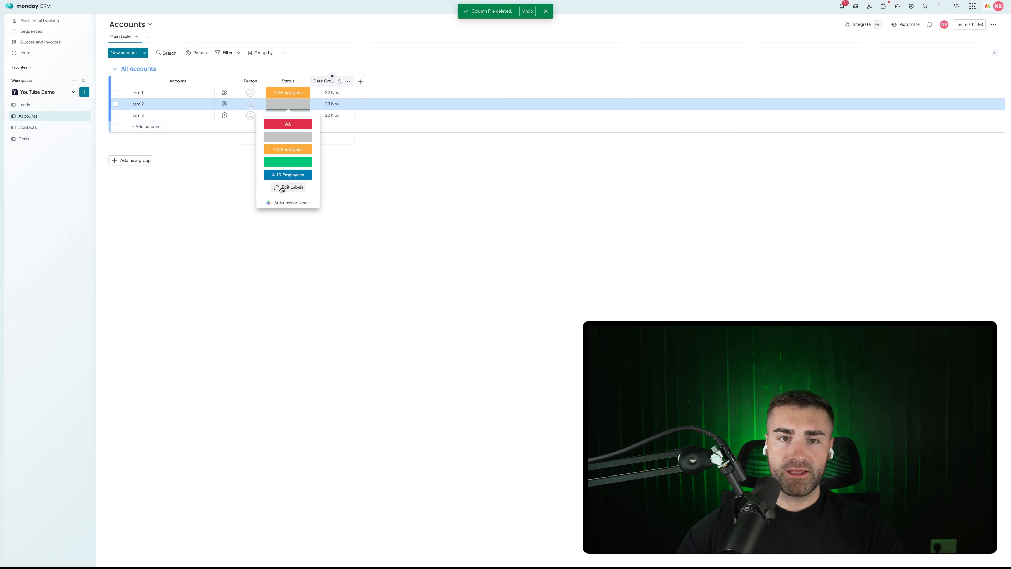
pyautogui.click(284, 186)
# Step: Delete the empty green and AA status labels, then switch to the Leads board
pyautogui.click(282, 114)
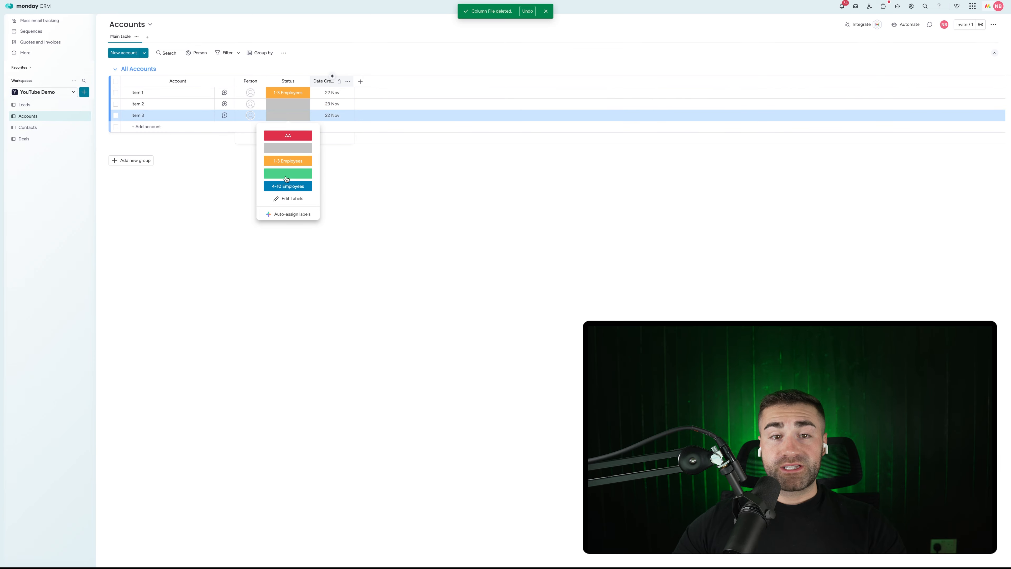
pyautogui.click(289, 197)
pyautogui.click(315, 173)
pyautogui.click(350, 196)
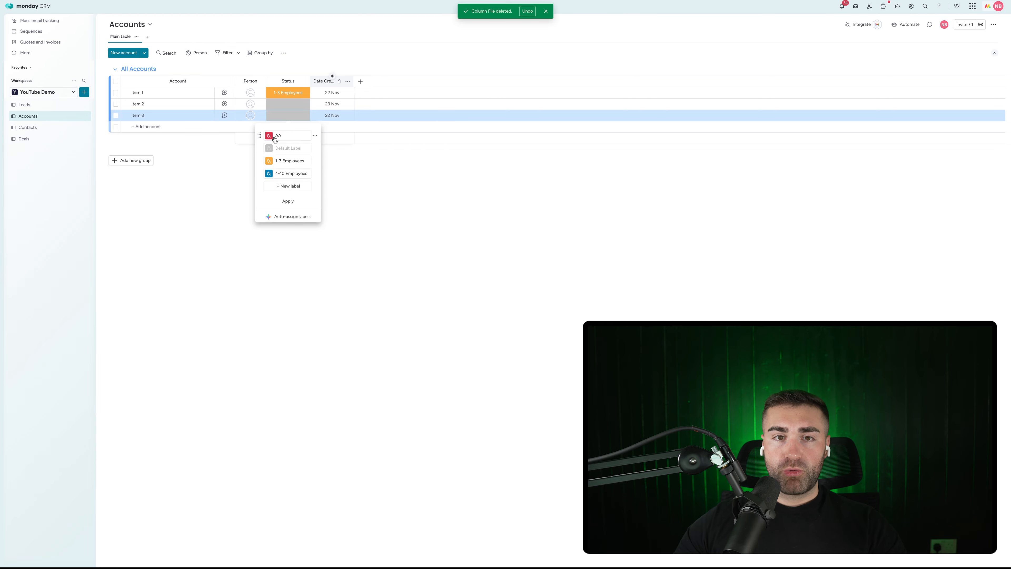
pyautogui.click(315, 136)
pyautogui.click(343, 160)
pyautogui.click(418, 194)
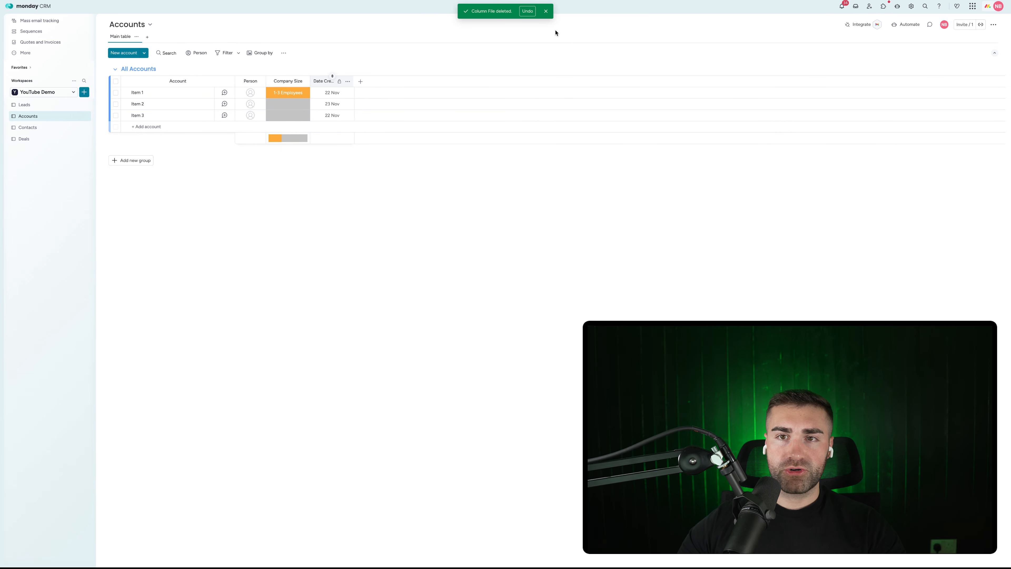
pyautogui.click(545, 12)
pyautogui.click(39, 104)
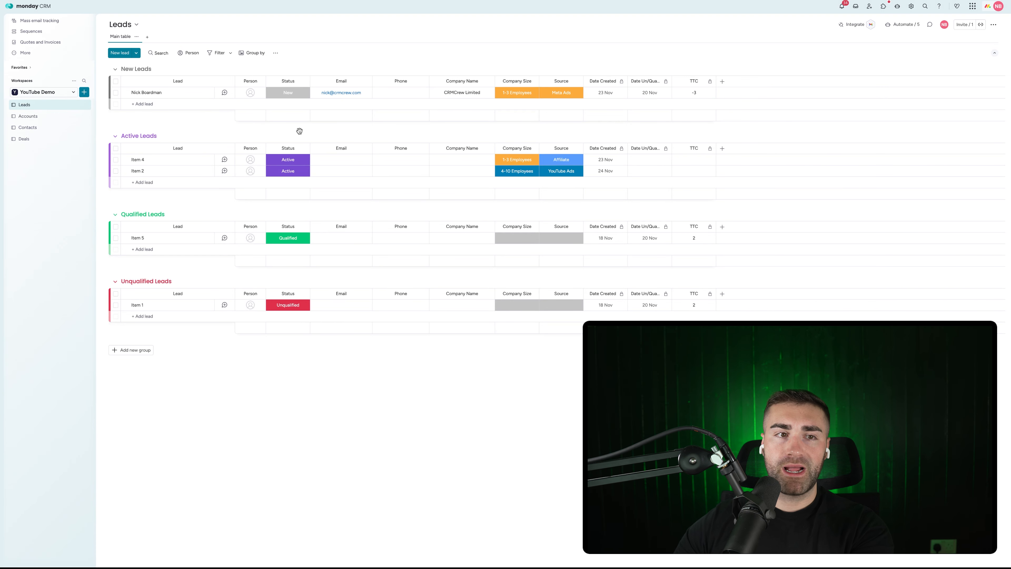
# Step: Hide the Company Size summary bar and rename Item 1 to CRMCrew Limited
pyautogui.click(29, 116)
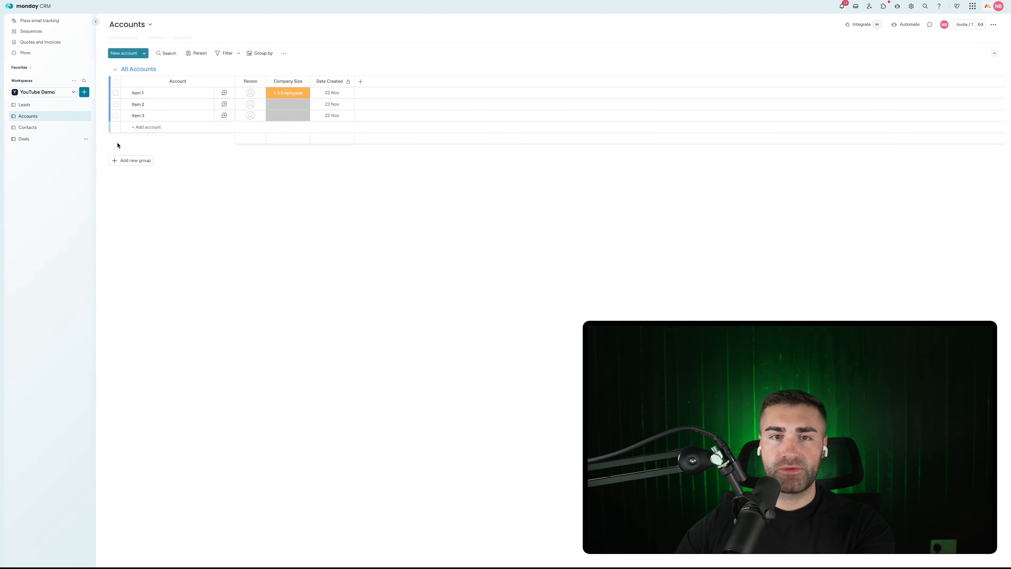
pyautogui.click(304, 81)
pyautogui.moveTo(357, 106)
pyautogui.click(437, 162)
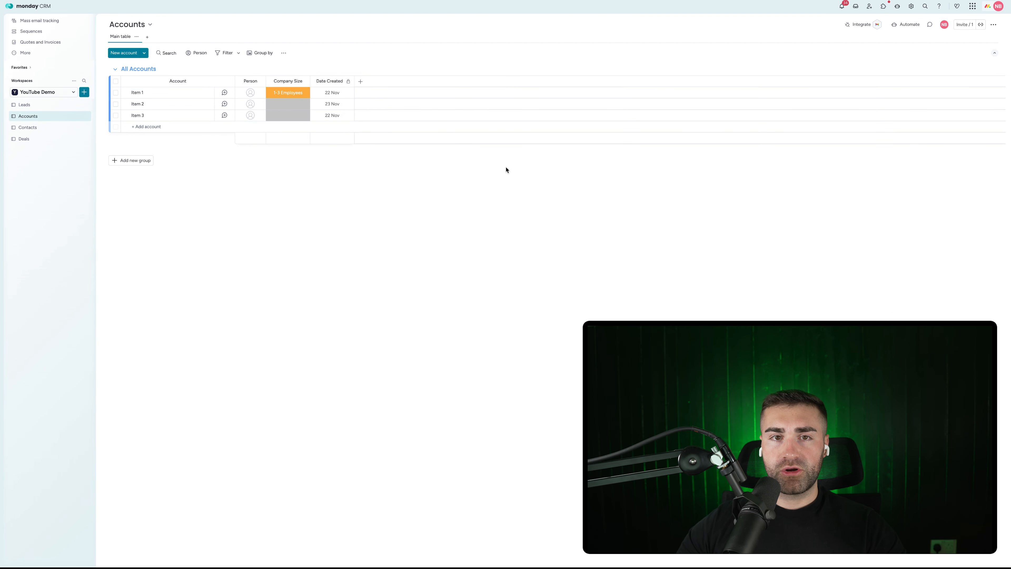
pyautogui.click(139, 94)
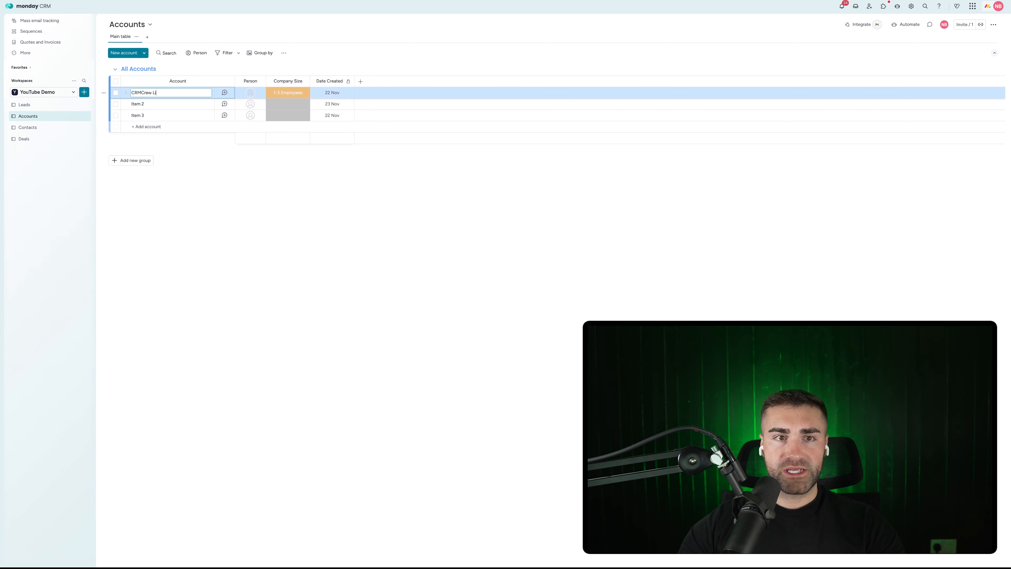
pyautogui.write('CRMCrew Limited')
pyautogui.press('Return')
# Step: Add a Source status column before Date Created with its summary hidden, then open automations
pyautogui.click(33, 105)
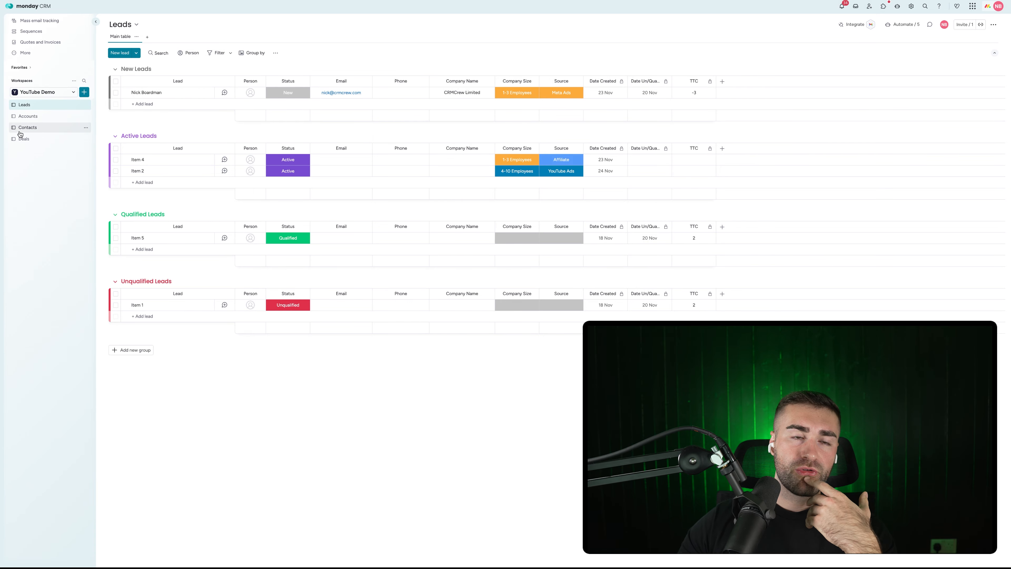
pyautogui.click(30, 117)
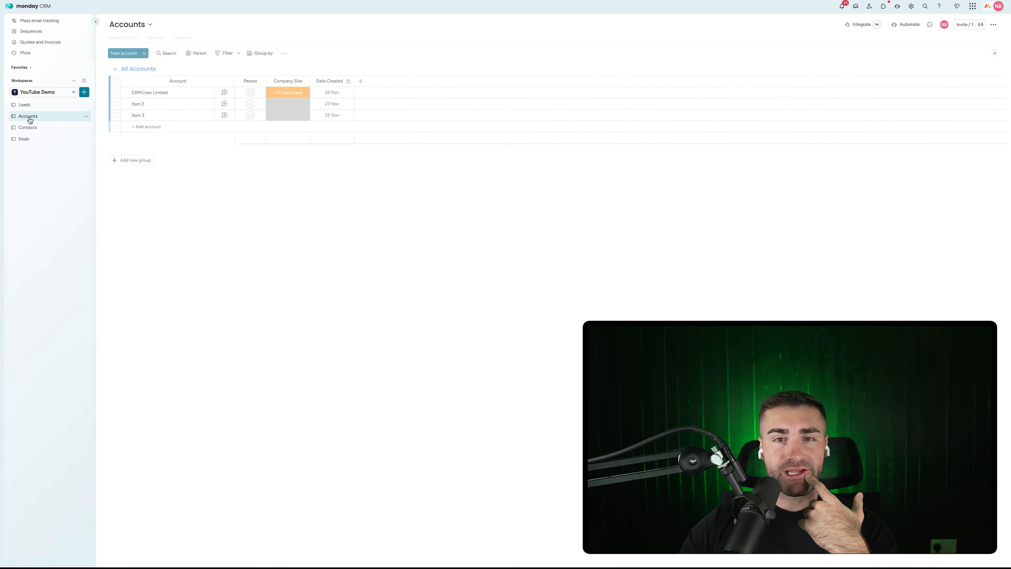
pyautogui.click(361, 82)
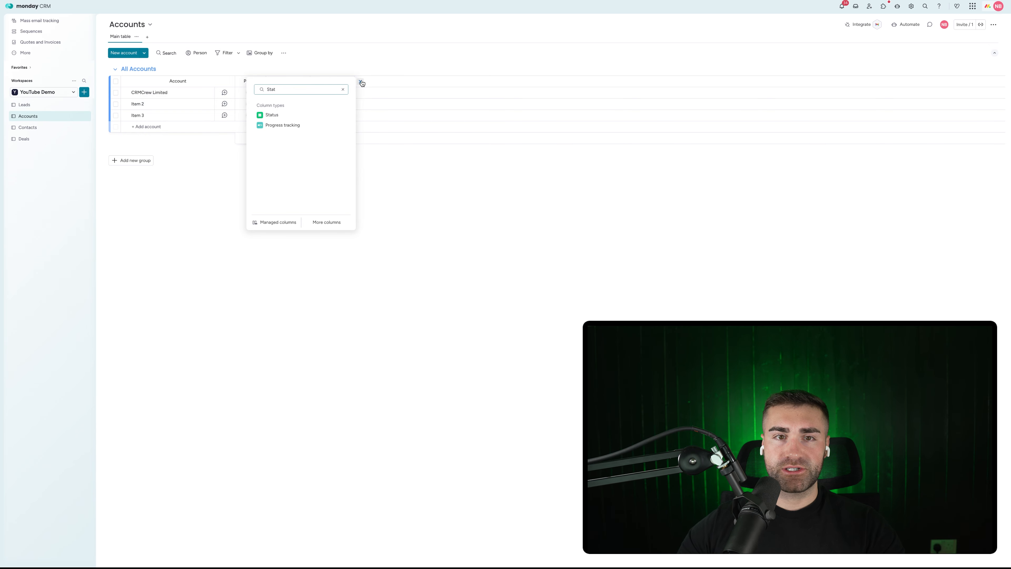
pyautogui.click(314, 115)
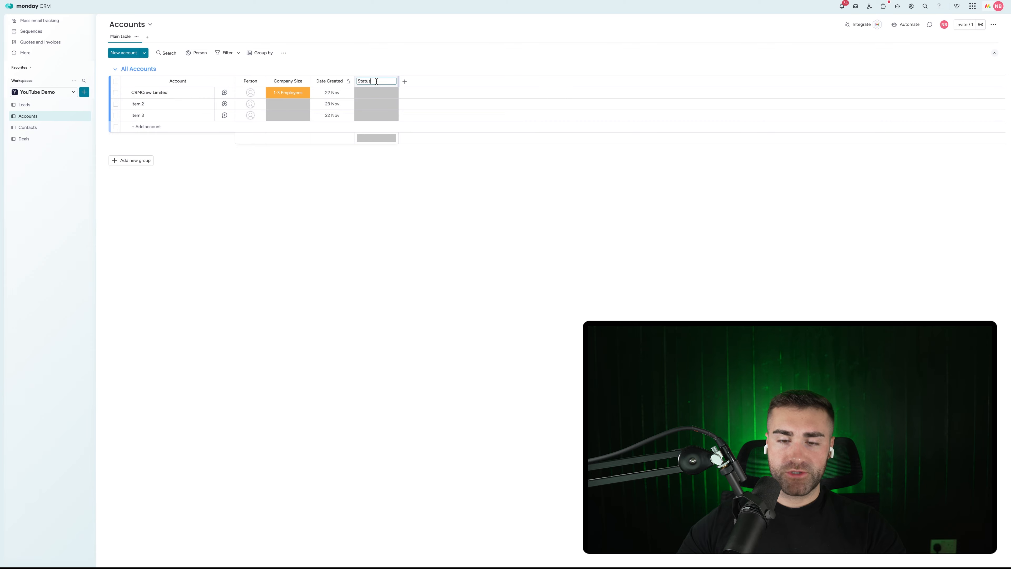
pyautogui.press('Return')
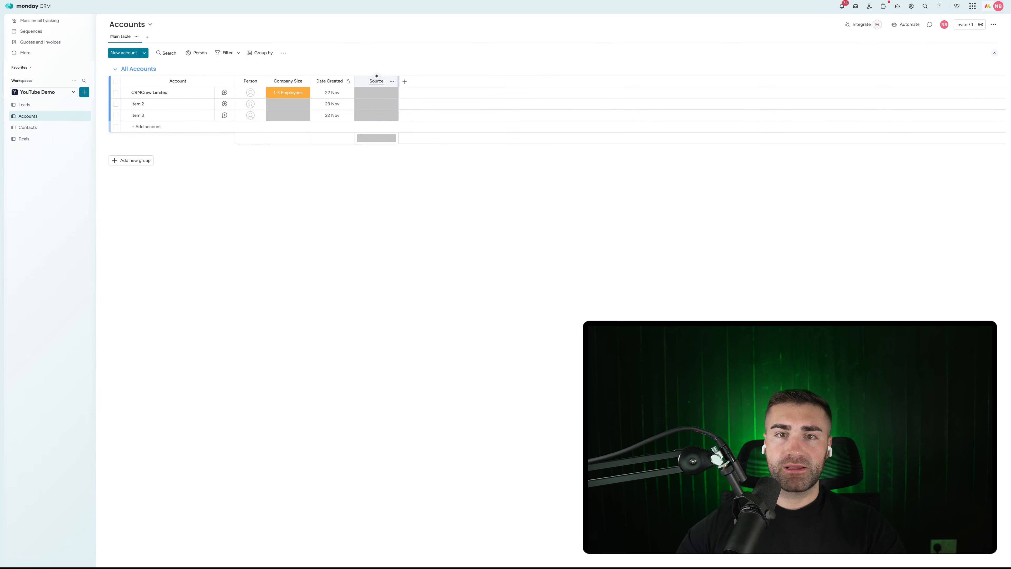
pyautogui.click(392, 80)
pyautogui.moveTo(438, 100)
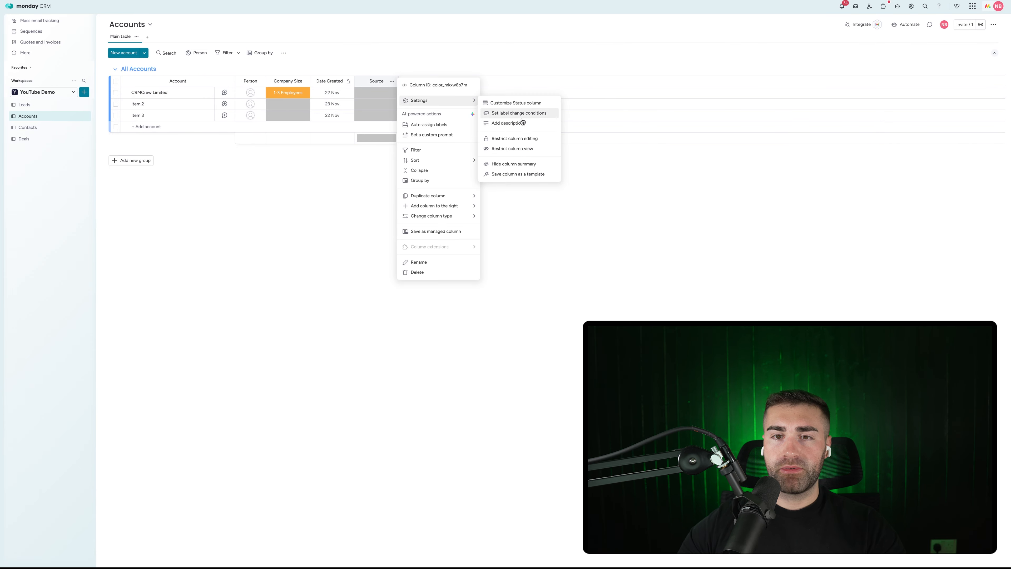
pyautogui.click(517, 163)
pyautogui.moveTo(361, 78); pyautogui.dragTo(345, 62)
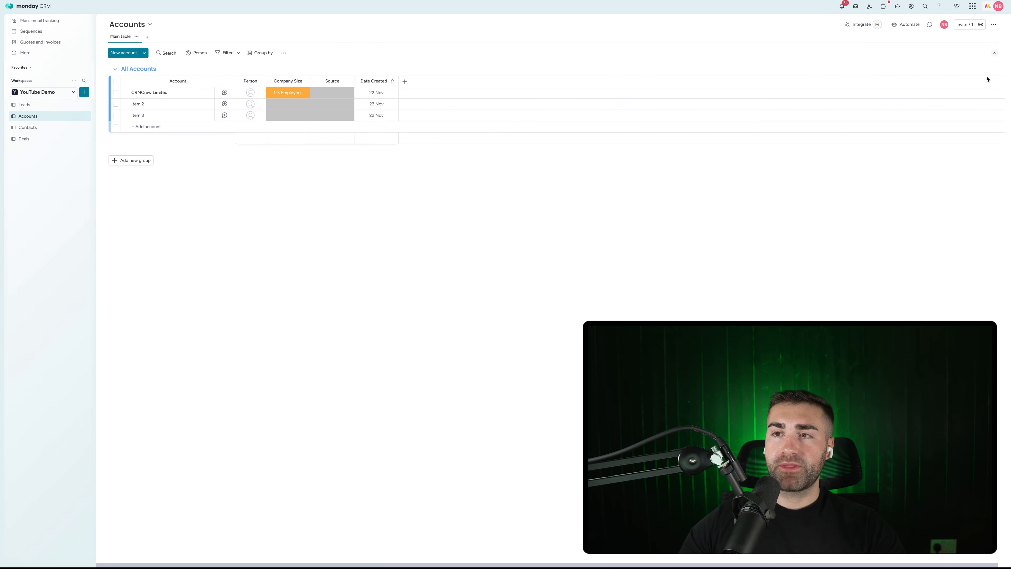
pyautogui.click(907, 27)
pyautogui.click(529, 18)
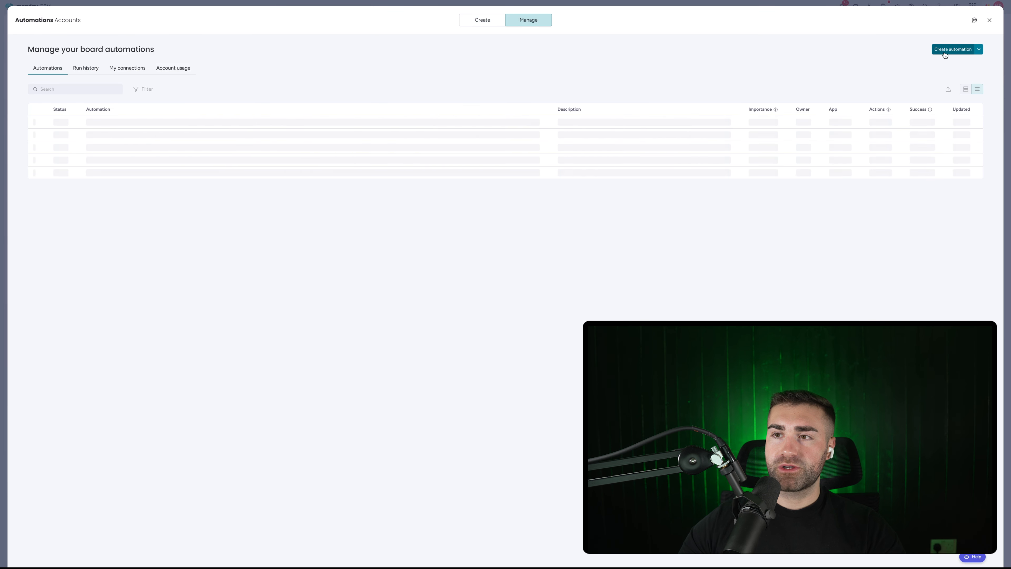
# Step: Create an automation that sets Date Created to today when an item is created
pyautogui.click(69, 116)
pyautogui.click(228, 64)
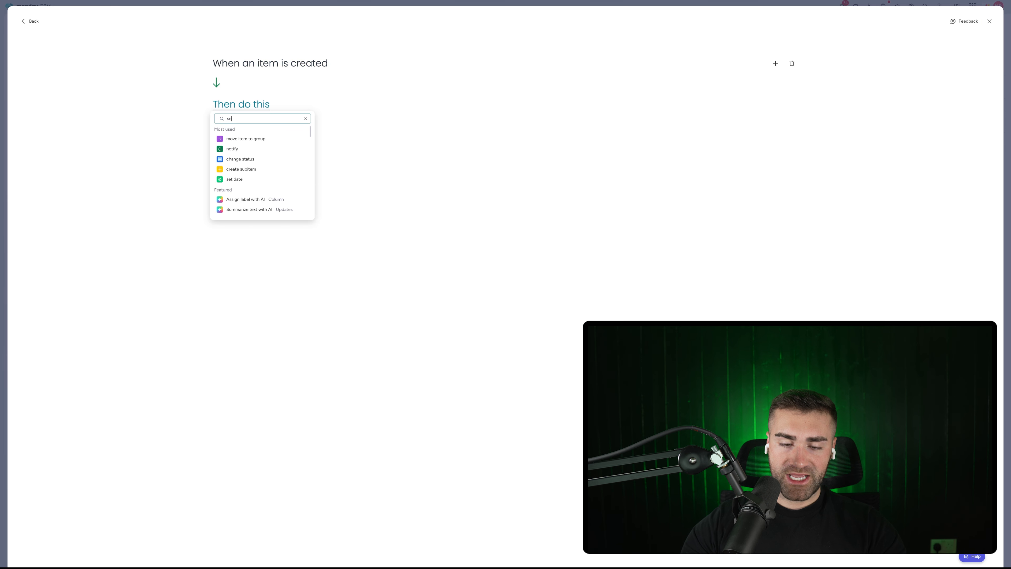
pyautogui.click(261, 138)
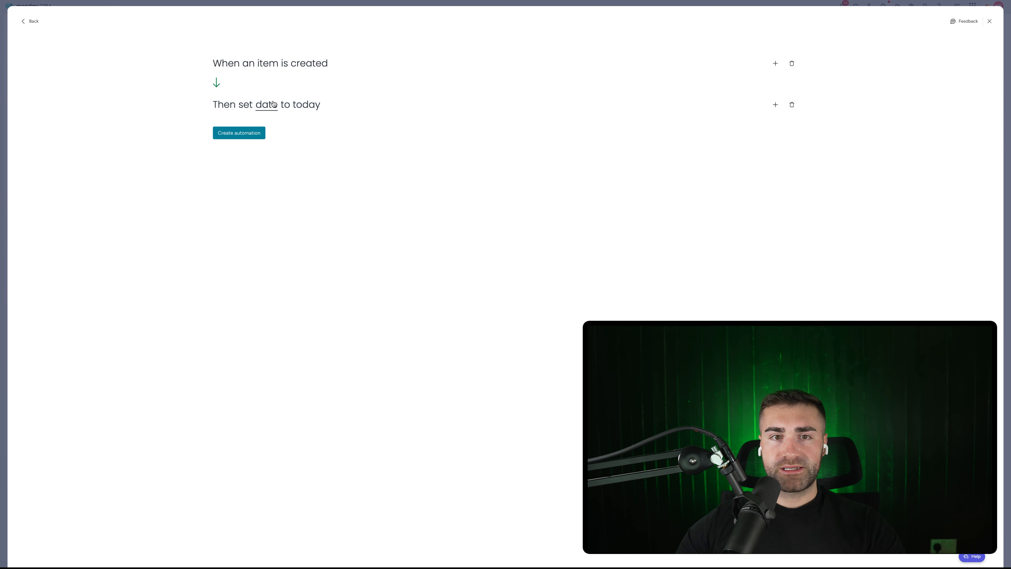
pyautogui.click(273, 104)
pyautogui.click(276, 129)
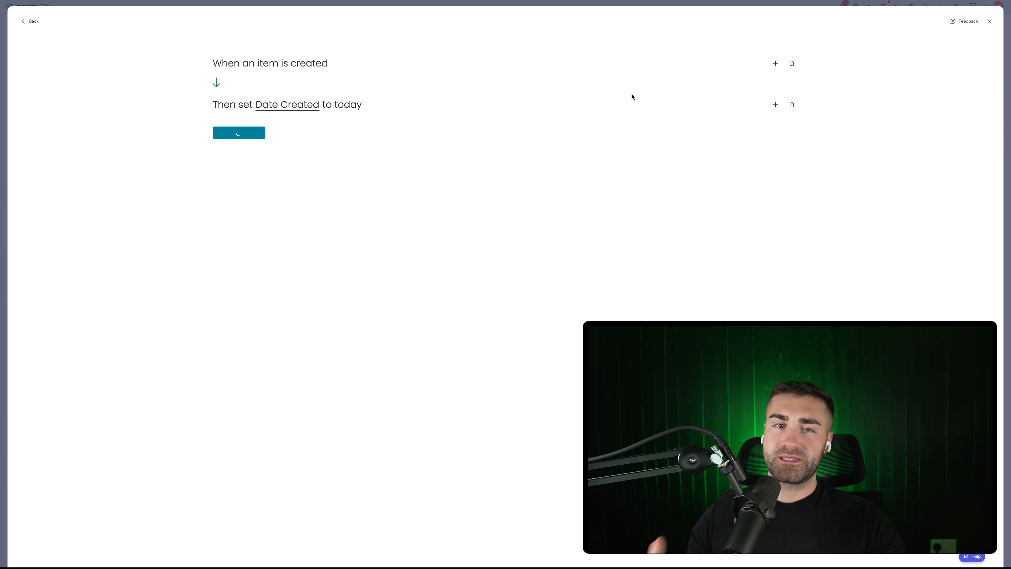
pyautogui.press('Escape')
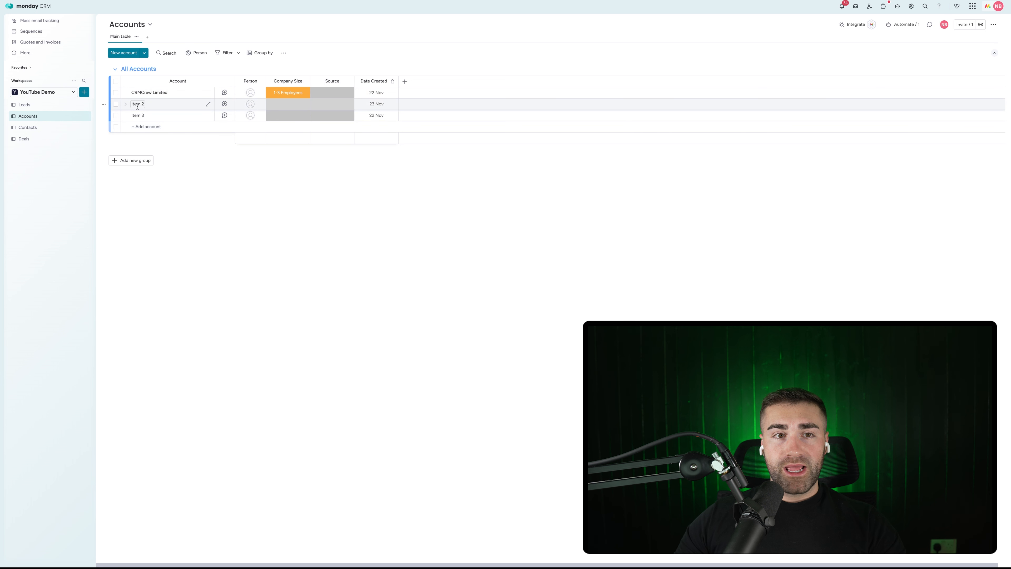
# Step: Select all three sample accounts and delete them
pyautogui.press('super+a')
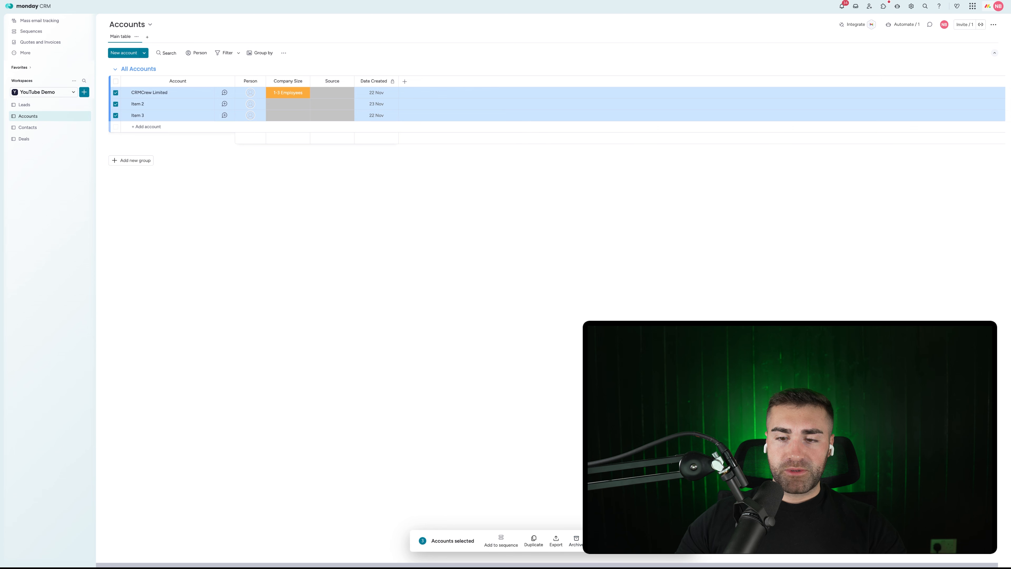
pyautogui.press('Delete')
pyautogui.click(566, 297)
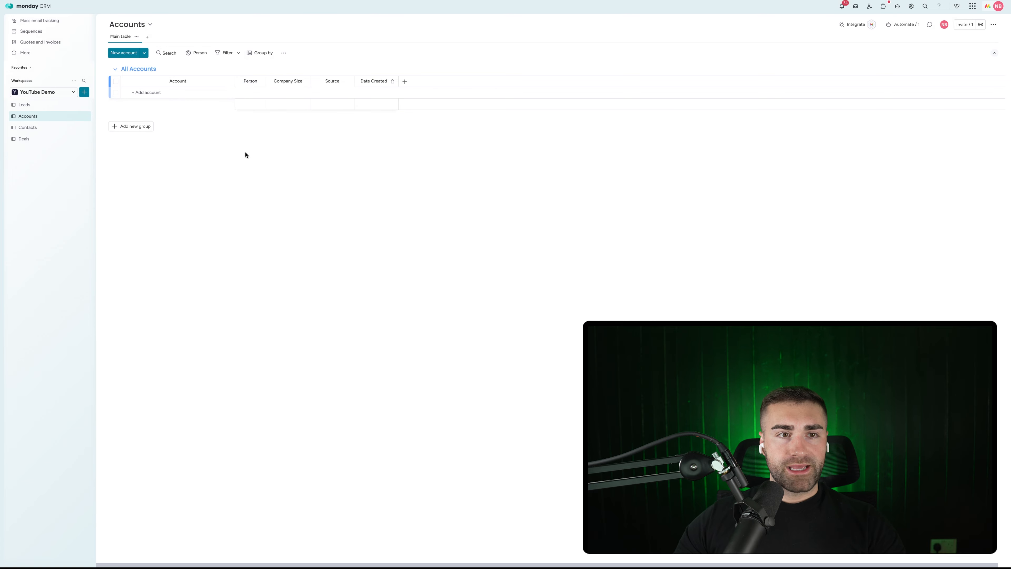
# Step: On the Contacts board, delete the second group and rename the first group All Contacts
pyautogui.click(29, 127)
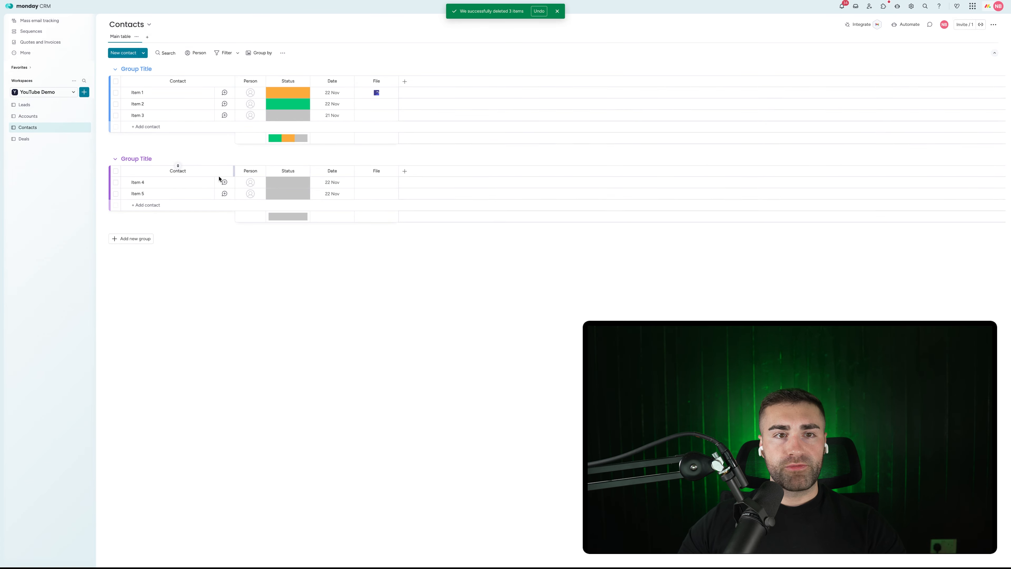
pyautogui.click(103, 159)
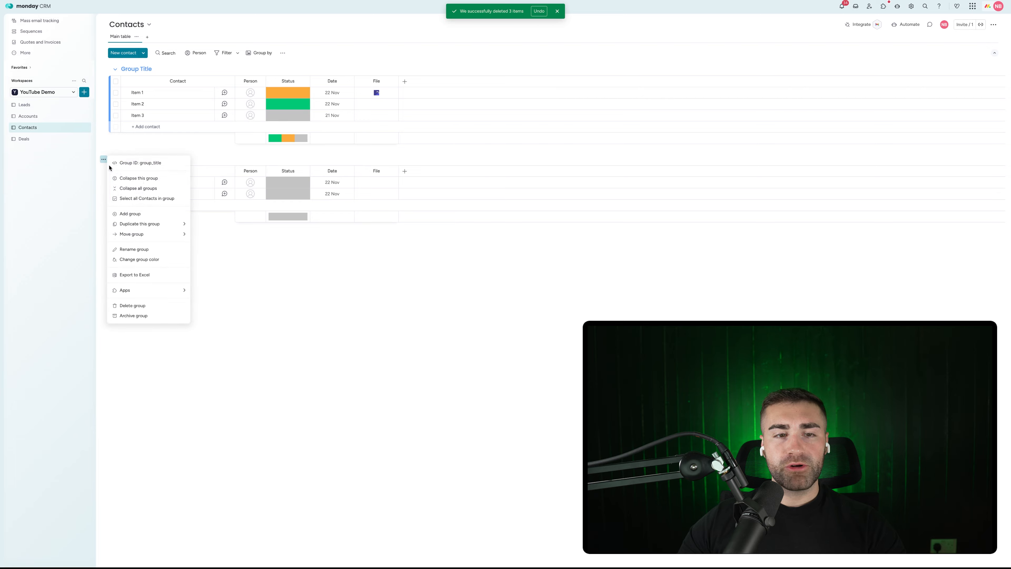
pyautogui.click(137, 306)
pyautogui.click(562, 297)
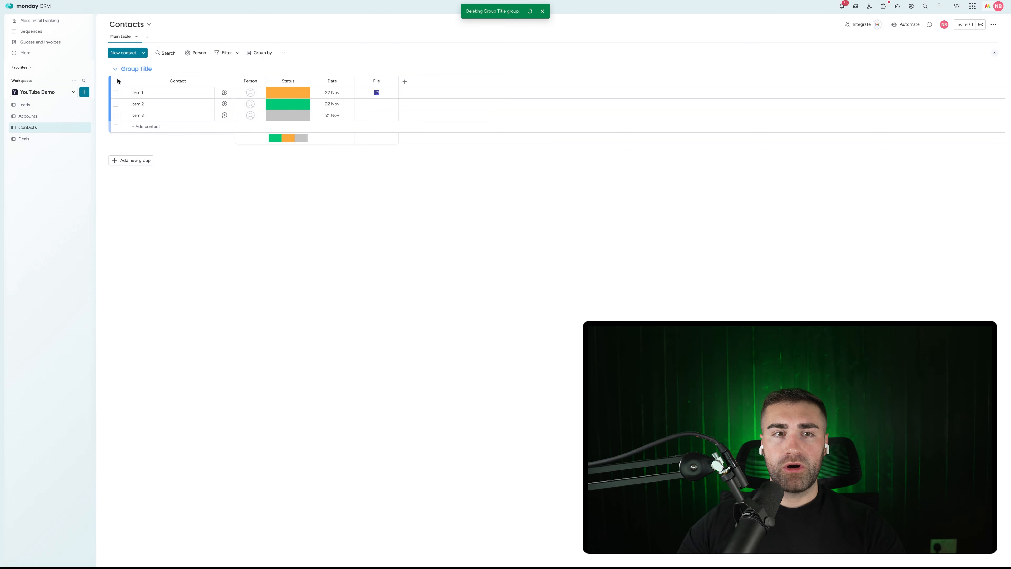
pyautogui.click(132, 68)
pyautogui.write('All')
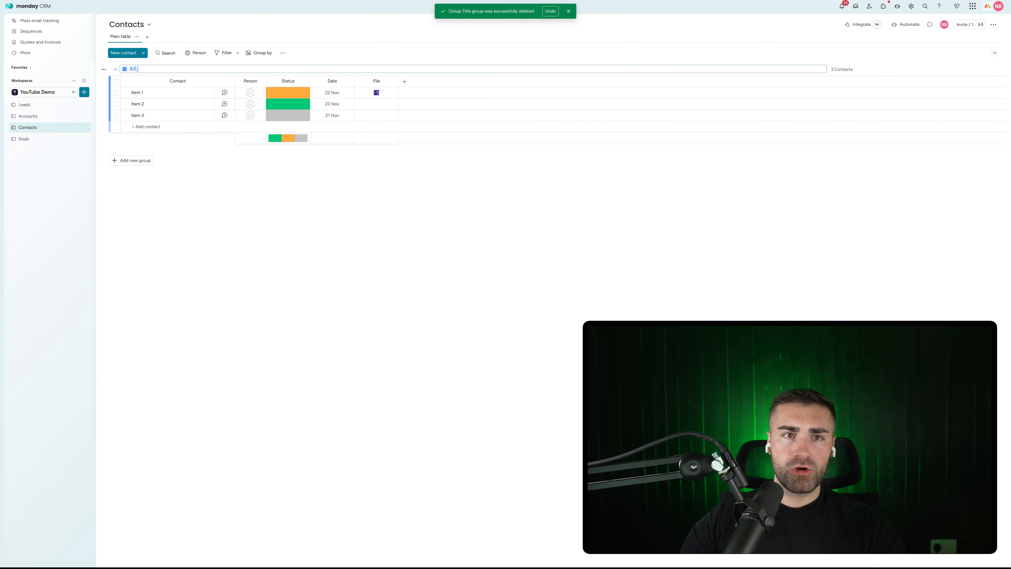
pyautogui.write(' Contact')
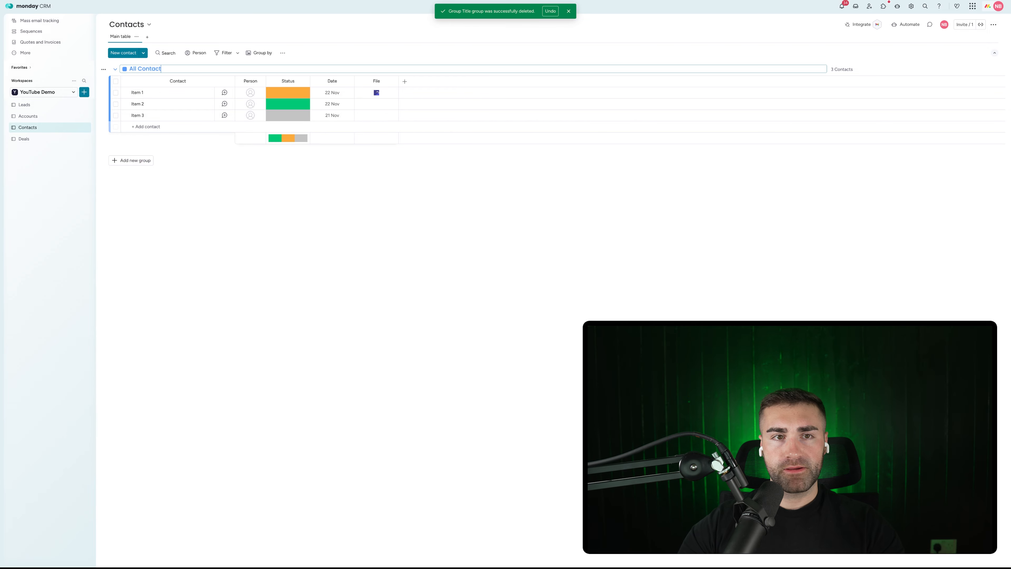
pyautogui.write('s')
pyautogui.press('Return')
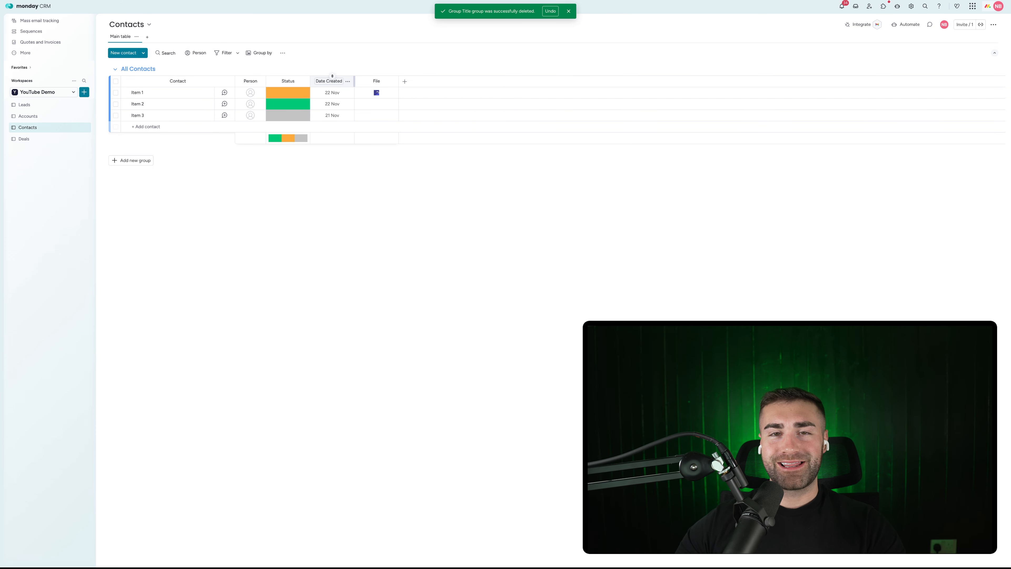
# Step: Restrict editing of the Date Created column, then return to the Leads board
pyautogui.click(348, 80)
pyautogui.moveTo(375, 100)
pyautogui.click(470, 154)
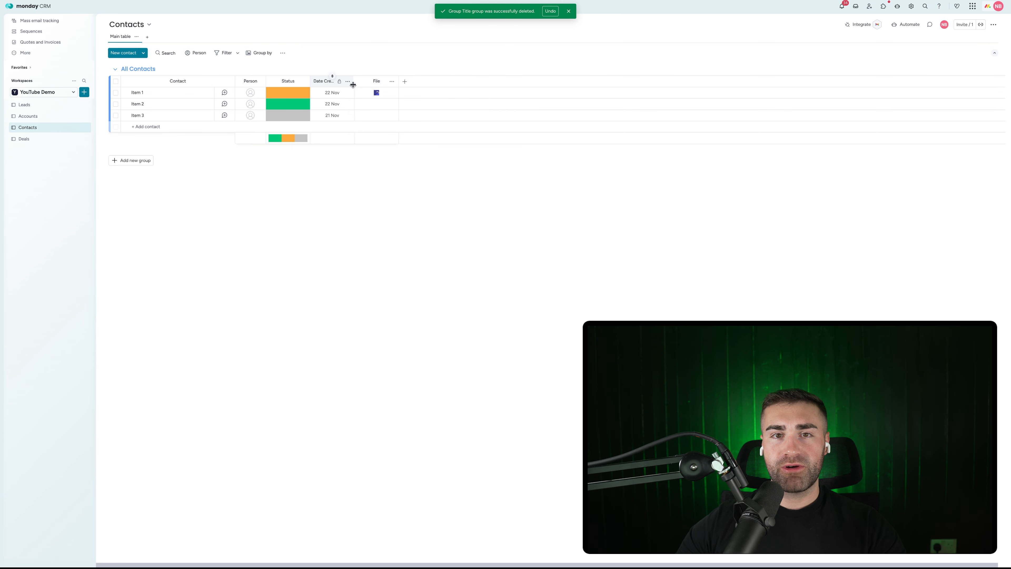
pyautogui.click(23, 105)
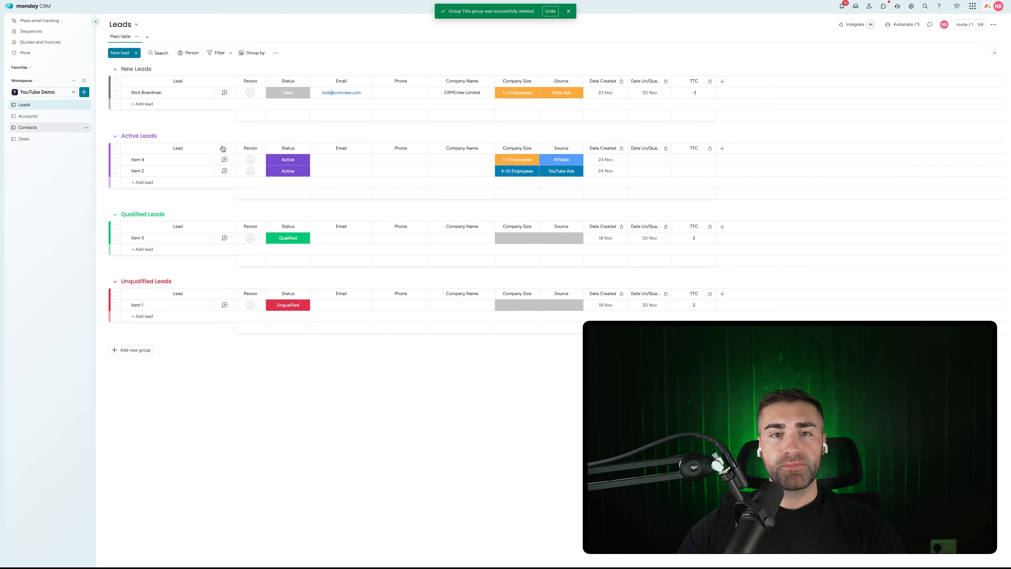
# Step: Add an Email column and a Phone column to the Contacts board
pyautogui.click(28, 128)
pyautogui.click(404, 81)
pyautogui.write('email')
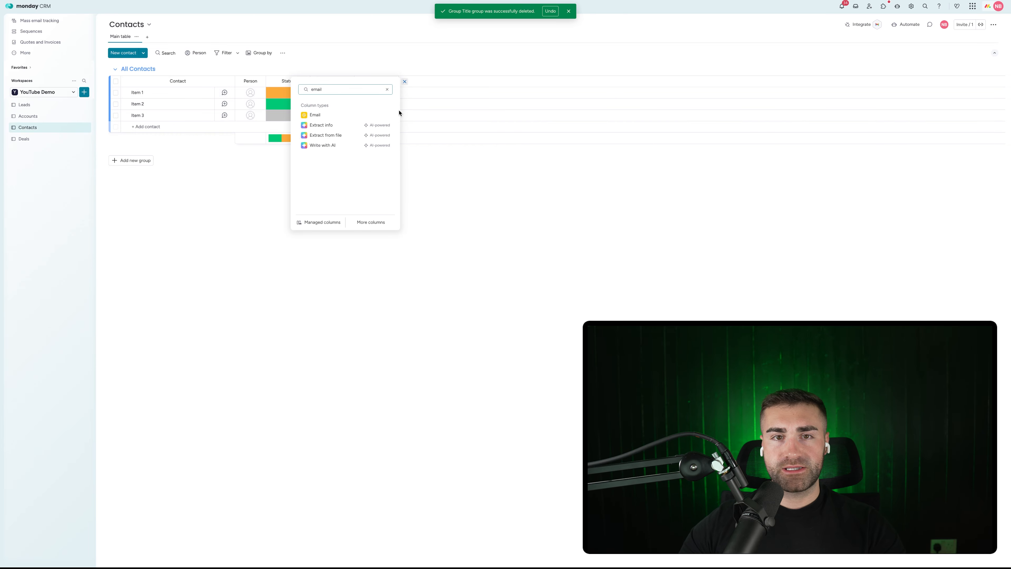
pyautogui.click(318, 116)
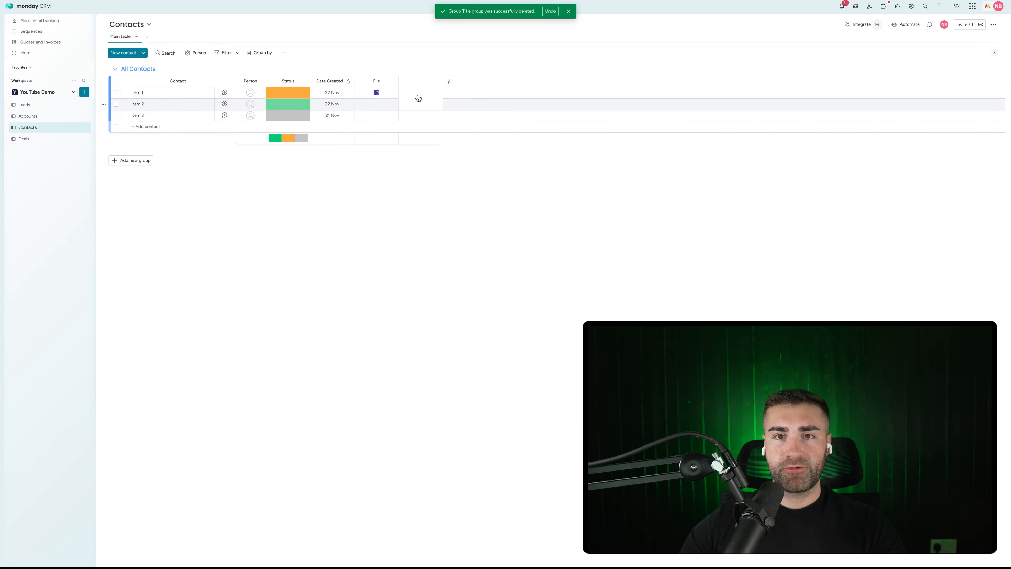
pyautogui.click(448, 83)
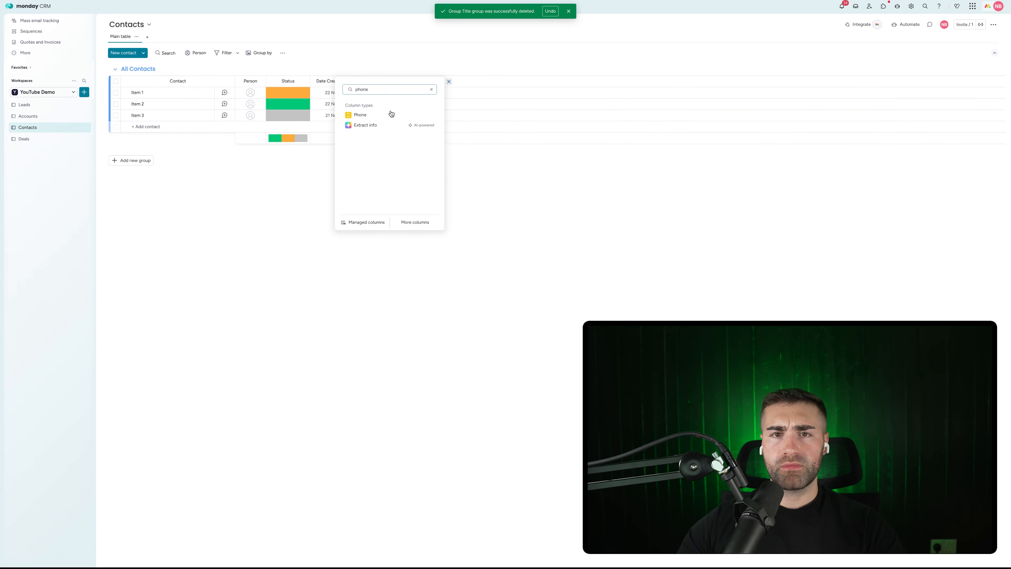
pyautogui.click(390, 115)
# Step: Add First Name and Last Name Text columns and move Date Created to the end
pyautogui.click(505, 83)
pyautogui.write('te')
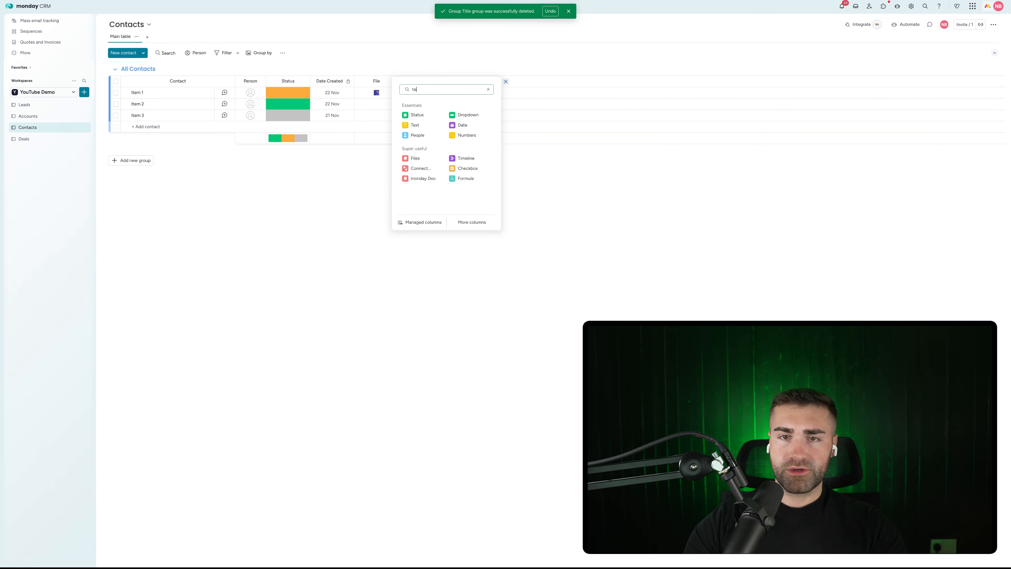
pyautogui.write('xt')
pyautogui.click(440, 127)
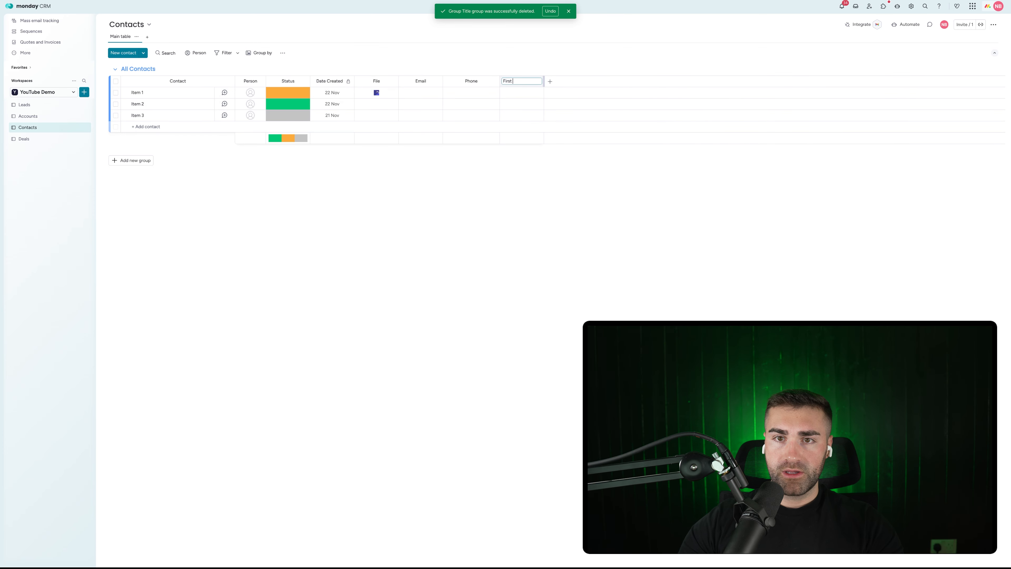
pyautogui.click(548, 82)
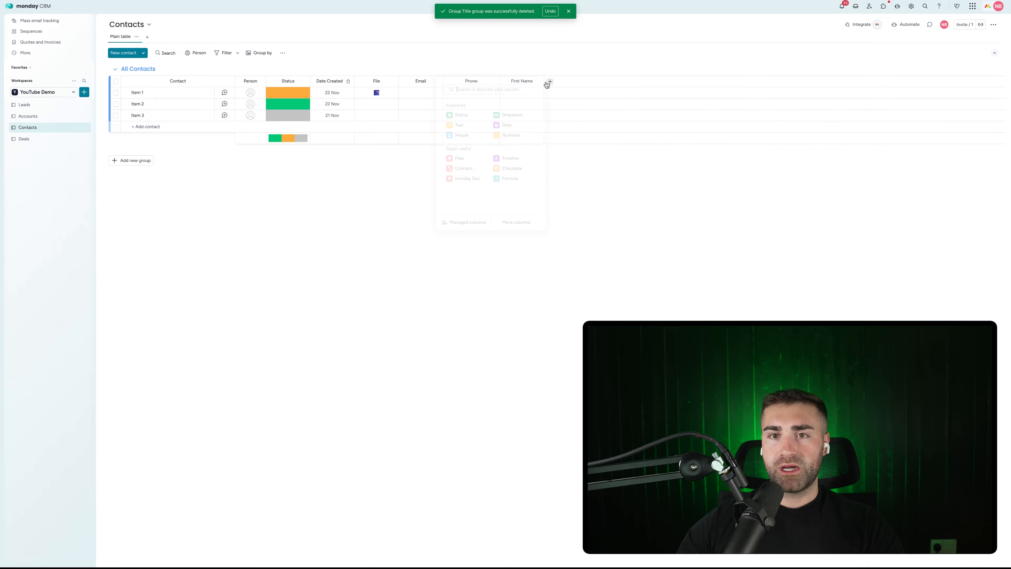
pyautogui.write('text')
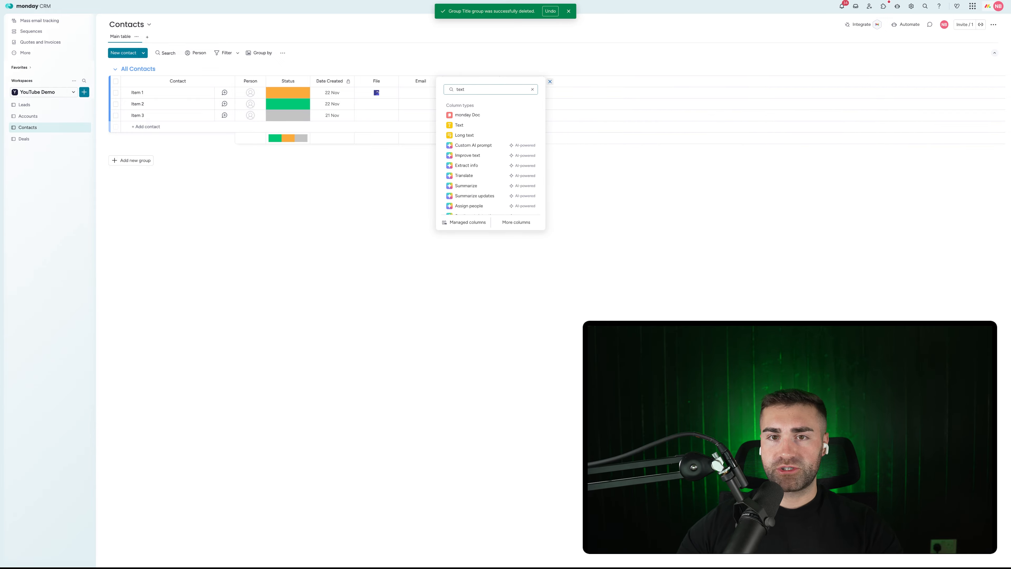
pyautogui.click(473, 126)
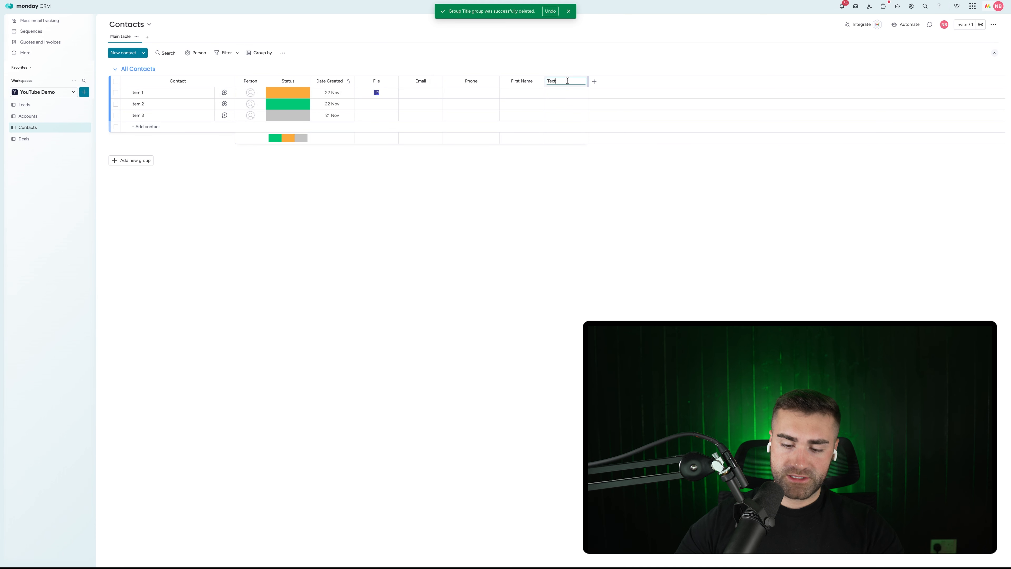
pyautogui.write('Last Name')
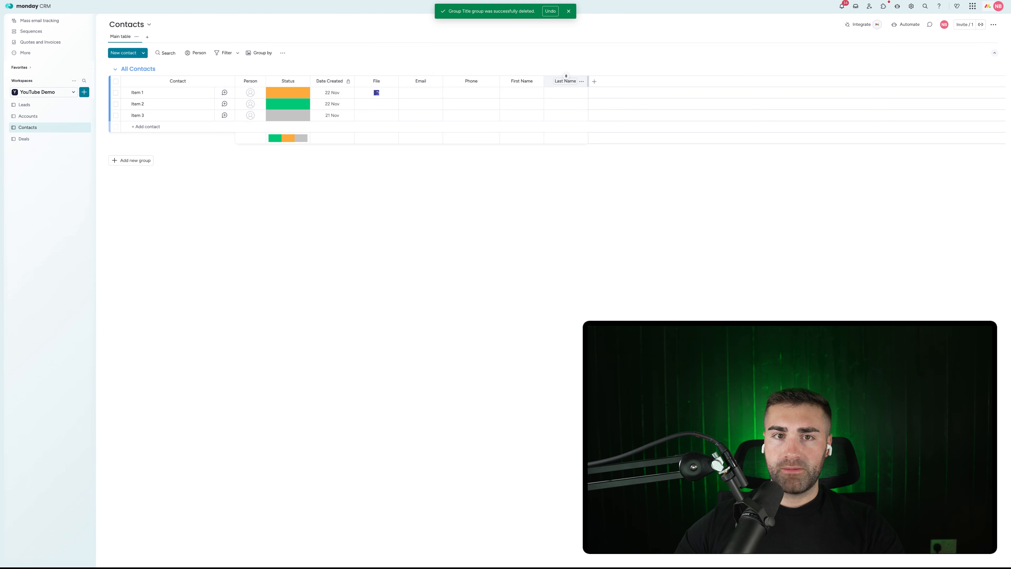
pyautogui.press('Return')
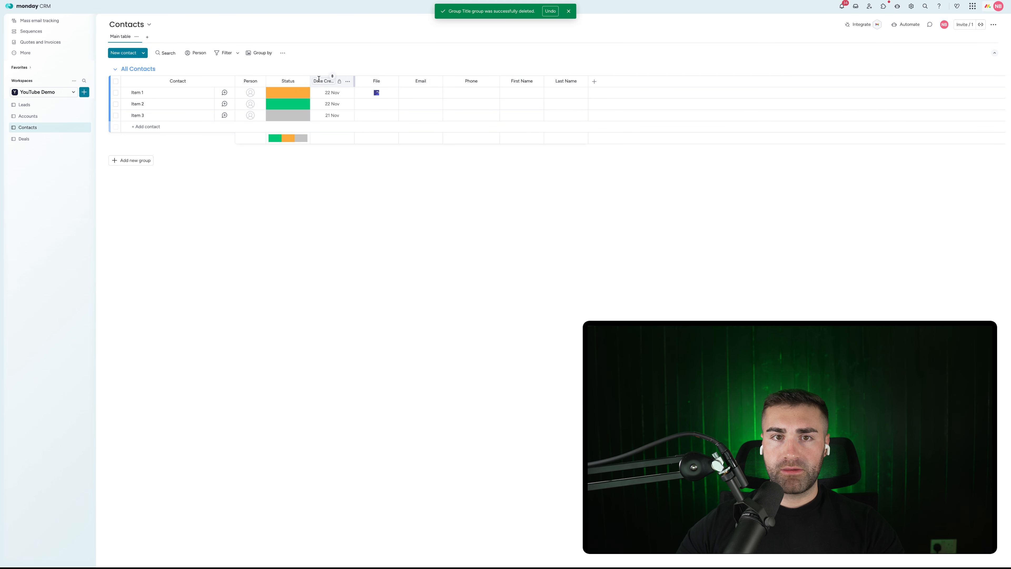
pyautogui.moveTo(316, 78); pyautogui.dragTo(569, 80)
# Step: Delete the File column from the Contacts board
pyautogui.click(344, 82)
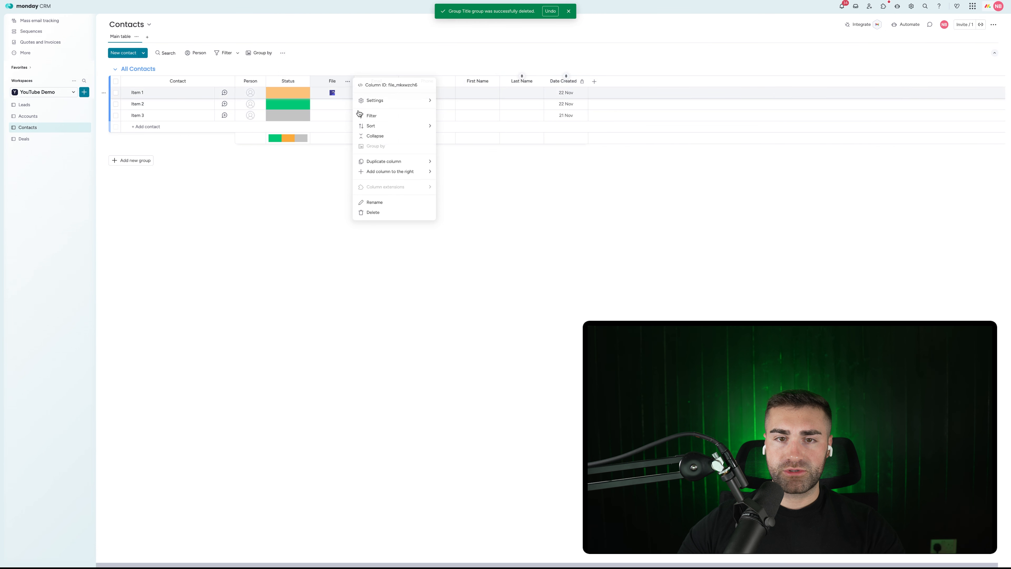
pyautogui.click(374, 217)
pyautogui.click(581, 47)
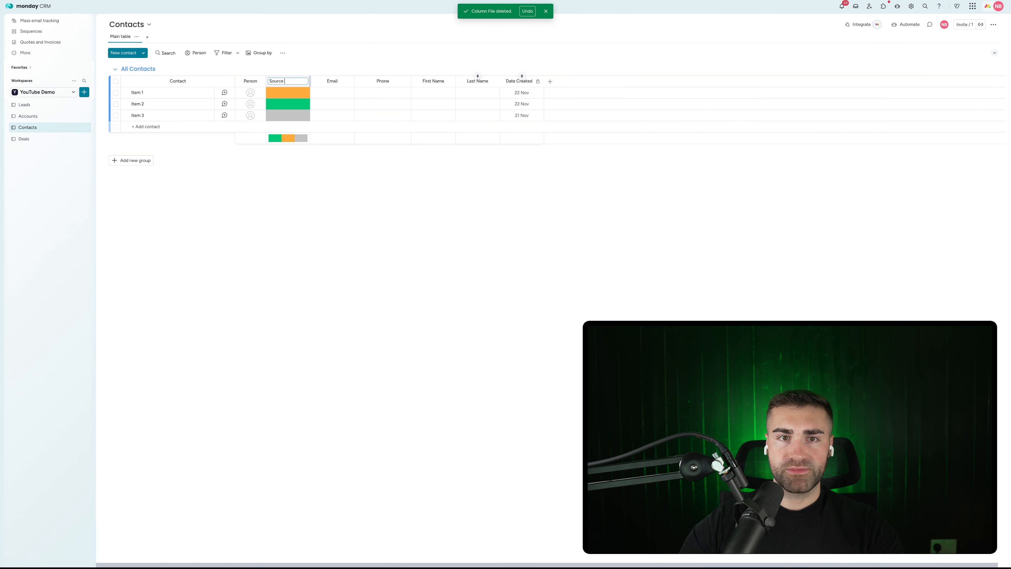
# Step: Rename Status to Source, clear Item 1 and Item 2 labels, and hide its summary
pyautogui.press('Return')
pyautogui.click(288, 104)
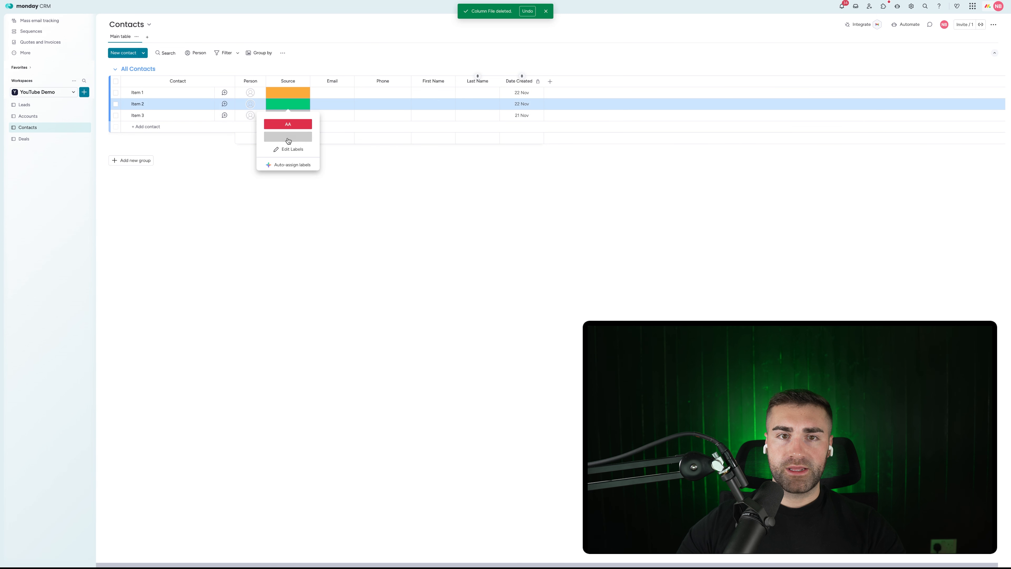
pyautogui.click(289, 137)
pyautogui.click(288, 92)
pyautogui.click(288, 125)
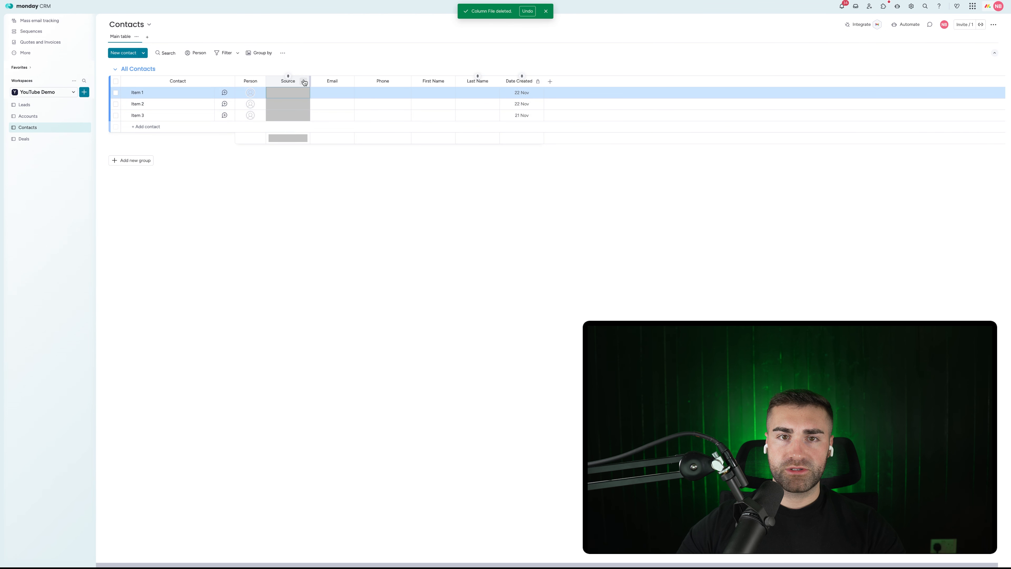
pyautogui.click(305, 82)
pyautogui.moveTo(319, 100)
pyautogui.click(432, 167)
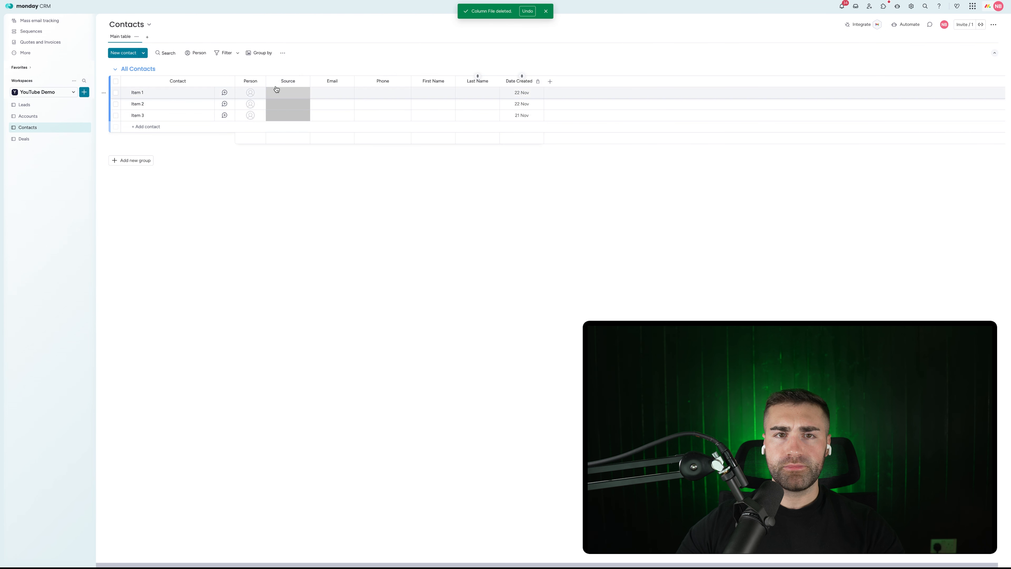
# Step: Move Source before Date Created and place First Name and Last Name right after Person
pyautogui.moveTo(278, 82); pyautogui.dragTo(478, 81)
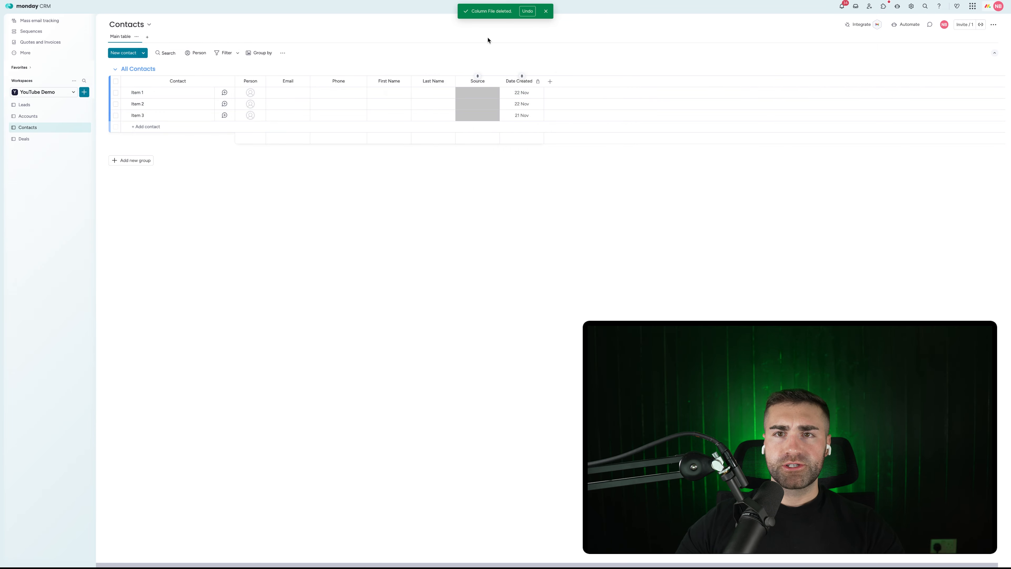
pyautogui.click(545, 14)
pyautogui.moveTo(389, 81); pyautogui.dragTo(288, 82)
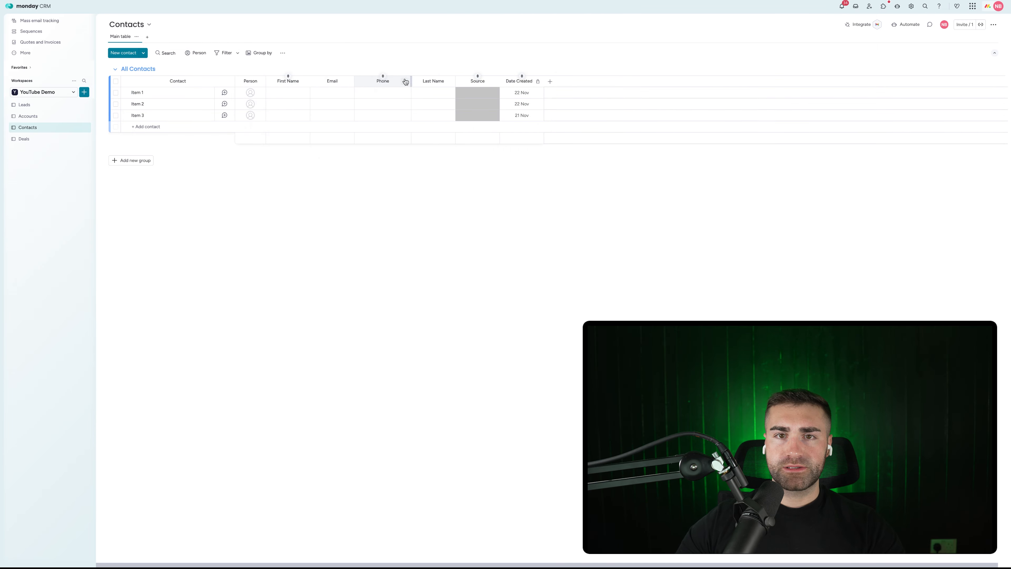
pyautogui.moveTo(416, 81); pyautogui.dragTo(332, 83)
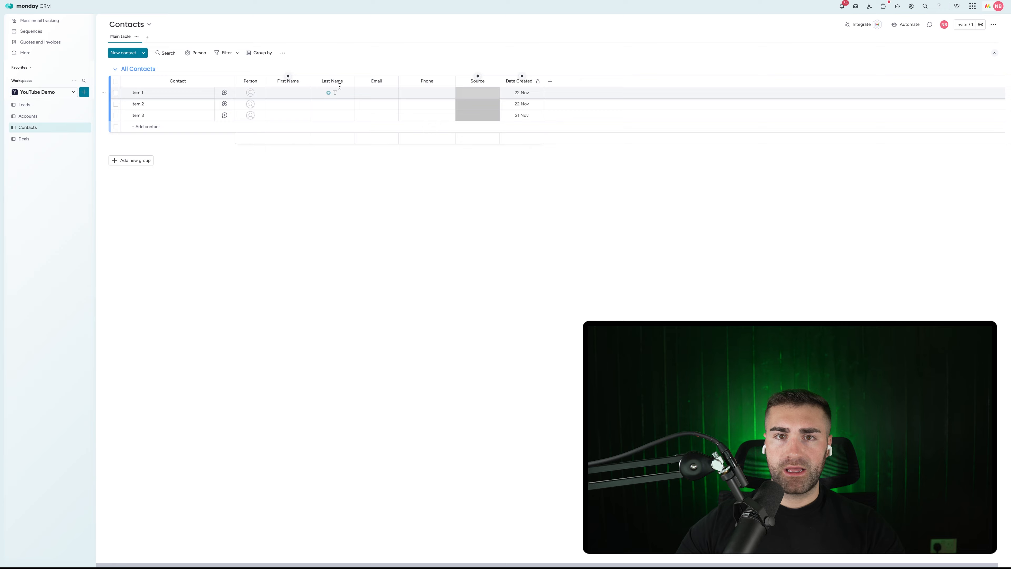
pyautogui.click(348, 82)
pyautogui.moveTo(426, 125)
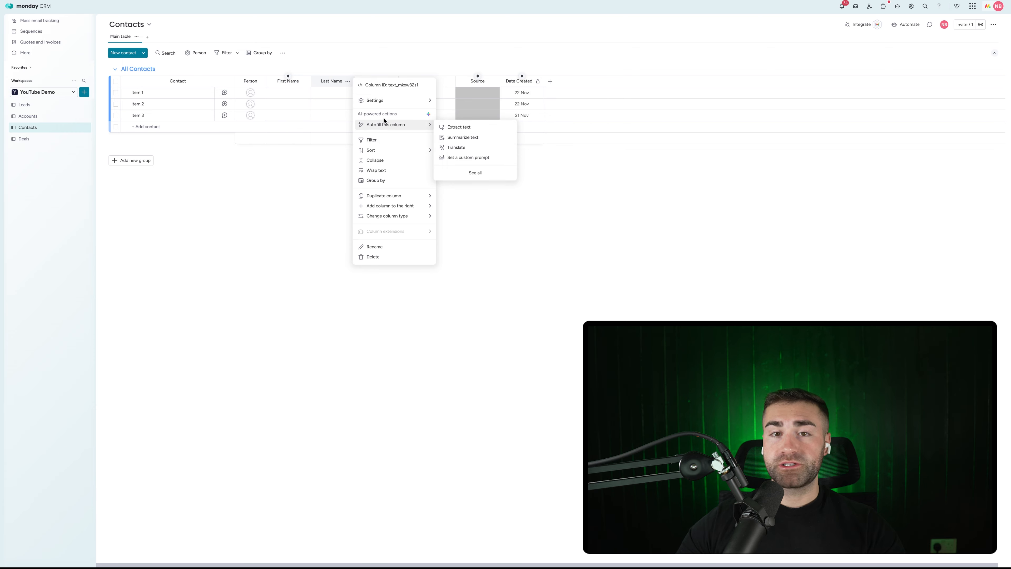
# Step: Make Last Name AI-autofill by extracting the last name from the Contact name
pyautogui.click(459, 127)
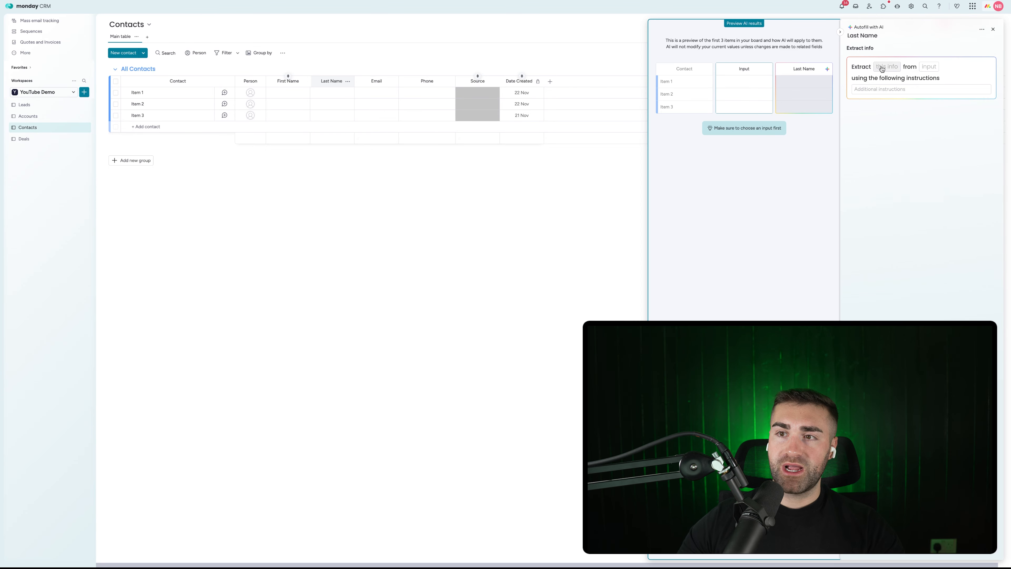
pyautogui.click(882, 68)
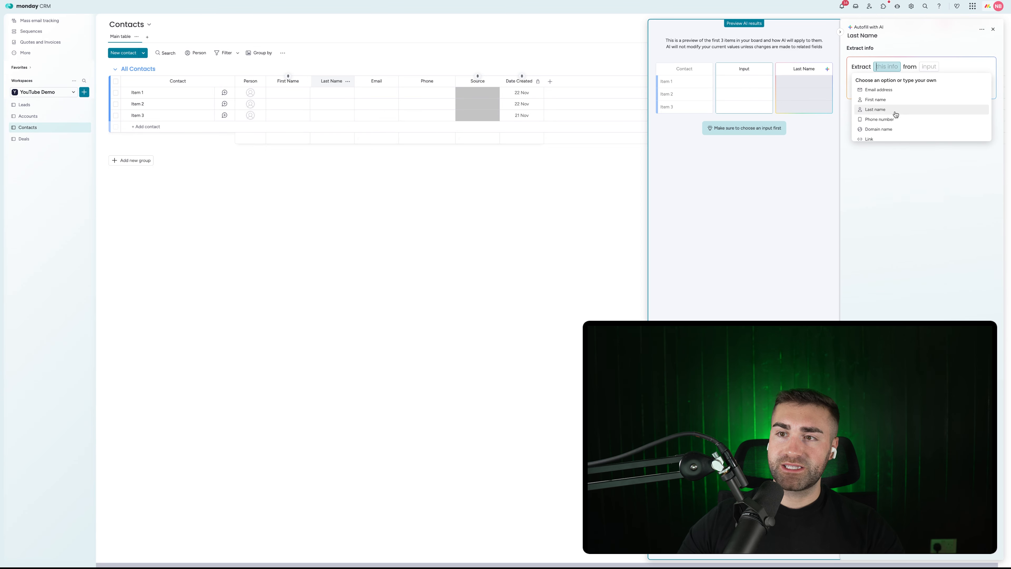
pyautogui.click(882, 106)
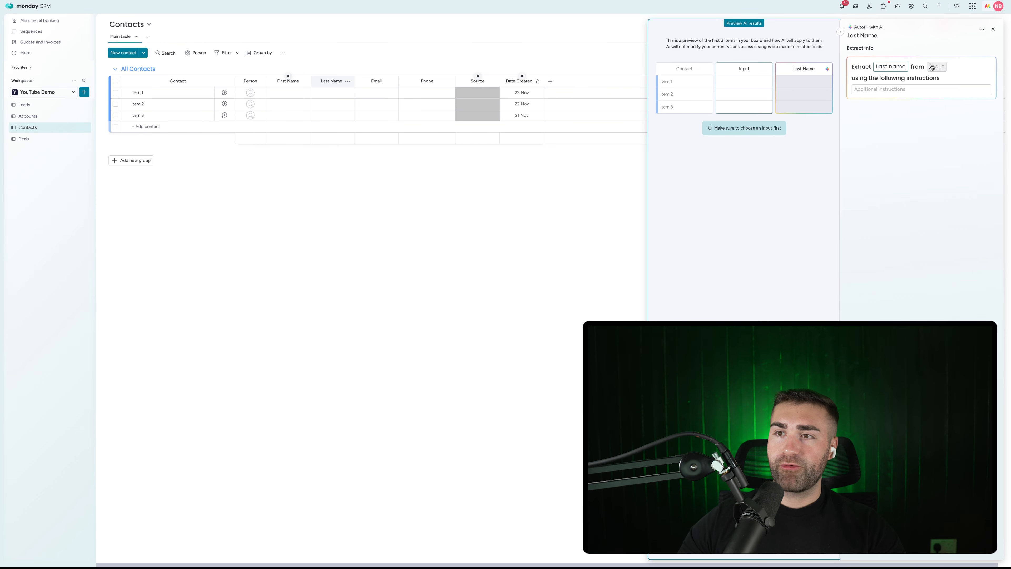
pyautogui.click(931, 67)
pyautogui.click(890, 92)
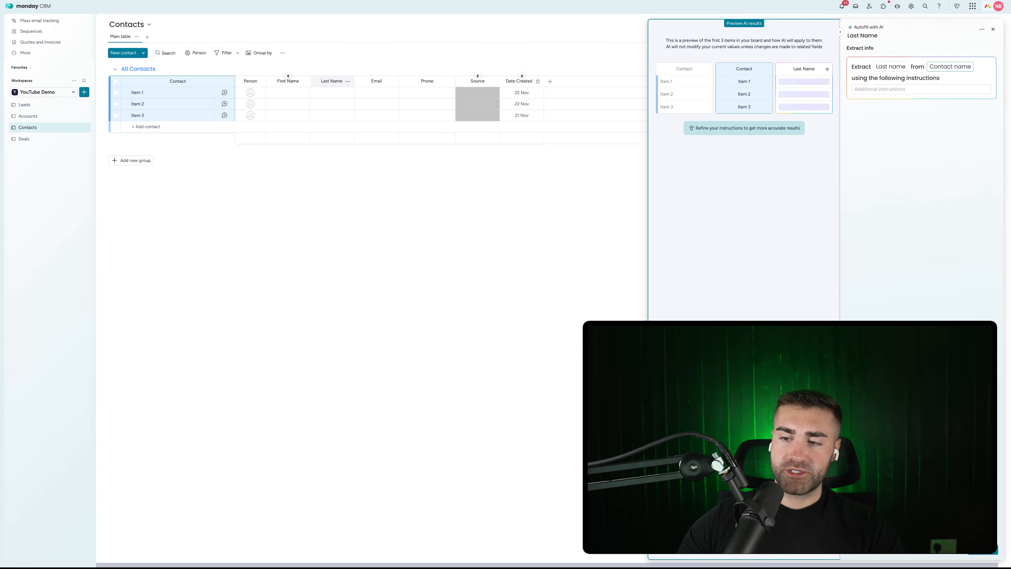
pyautogui.click(982, 549)
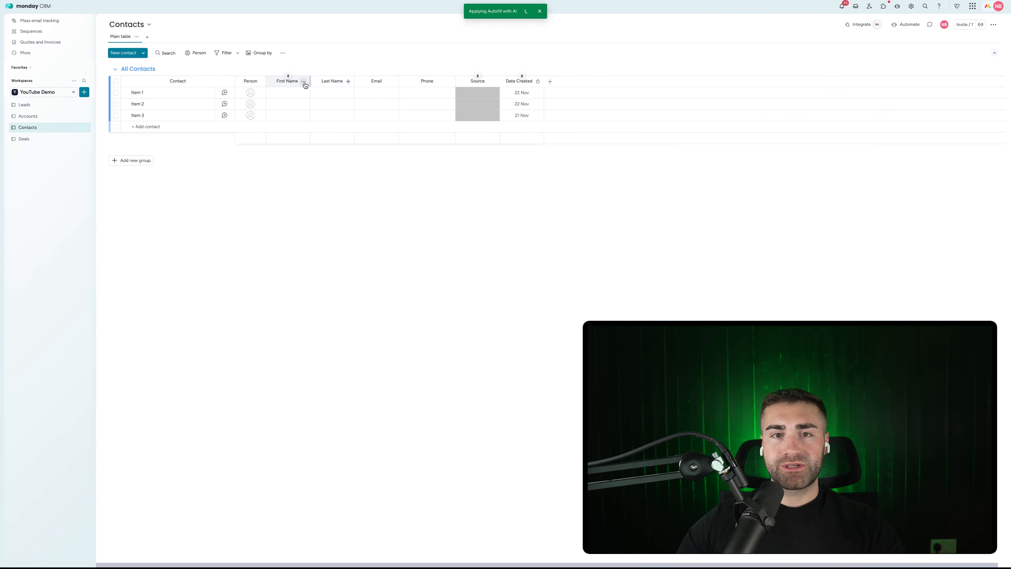
# Step: Make First Name AI-autofill by extracting the first name from the Contact name
pyautogui.click(303, 81)
pyautogui.moveTo(338, 125)
pyautogui.click(443, 135)
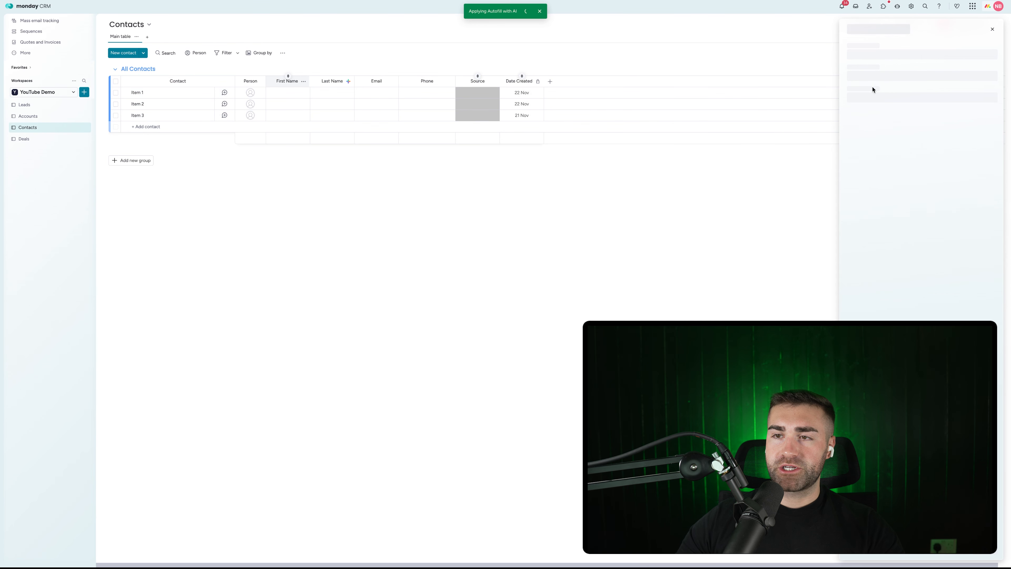
pyautogui.click(887, 68)
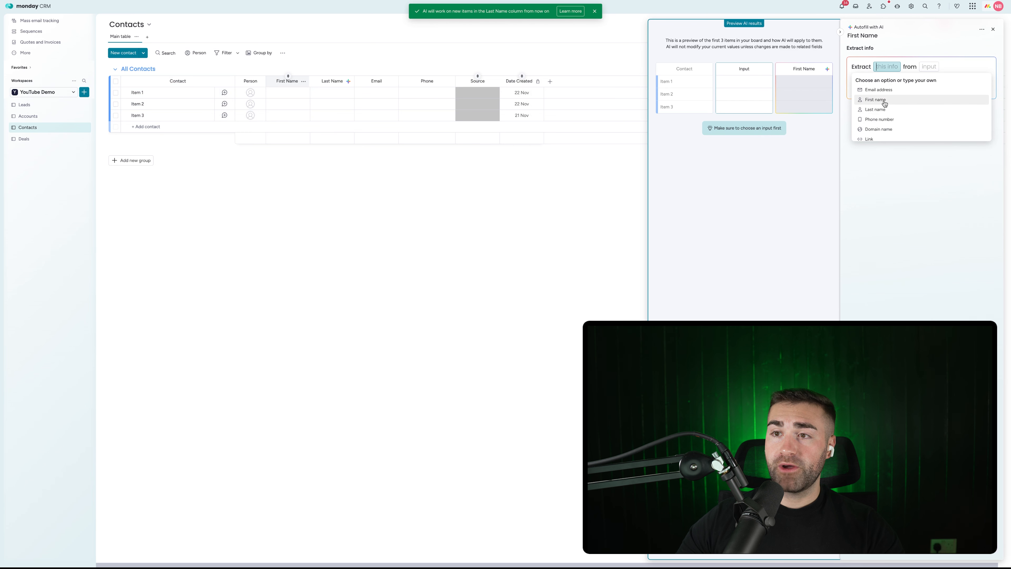
pyautogui.click(884, 100)
pyautogui.click(929, 66)
pyautogui.click(896, 100)
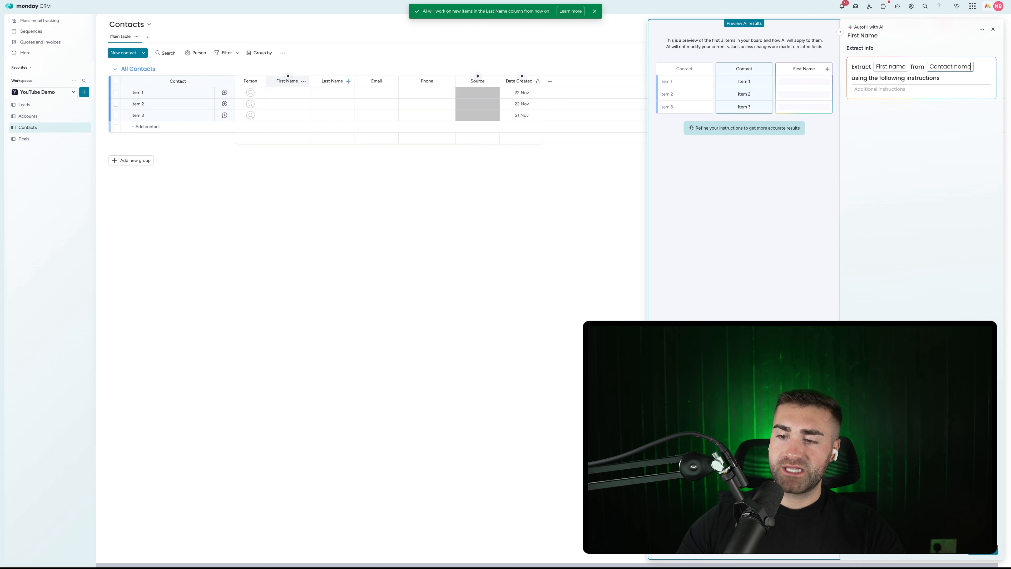
pyautogui.click(982, 551)
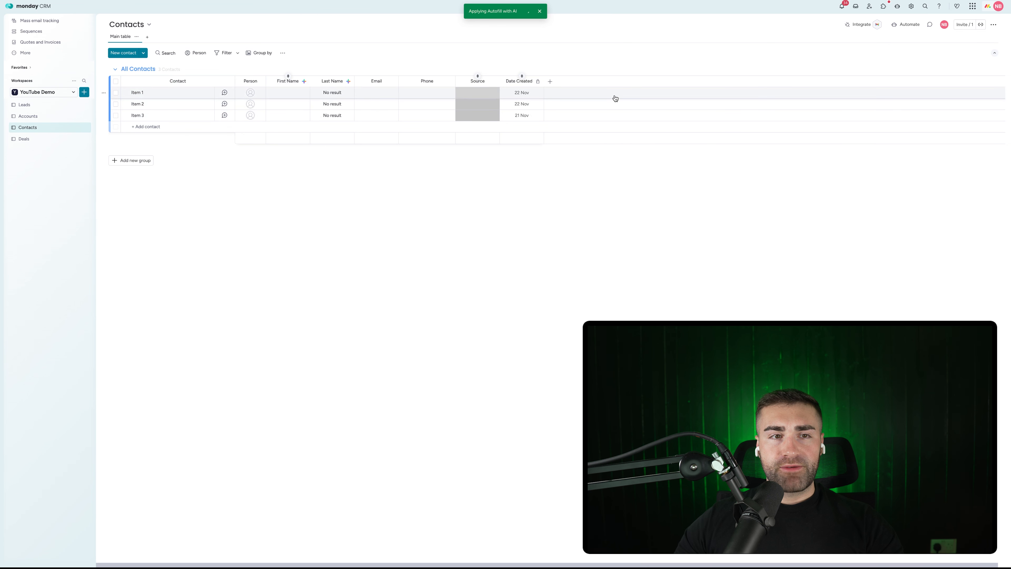
# Step: Rename the first contact item
pyautogui.doubleClick(139, 94)
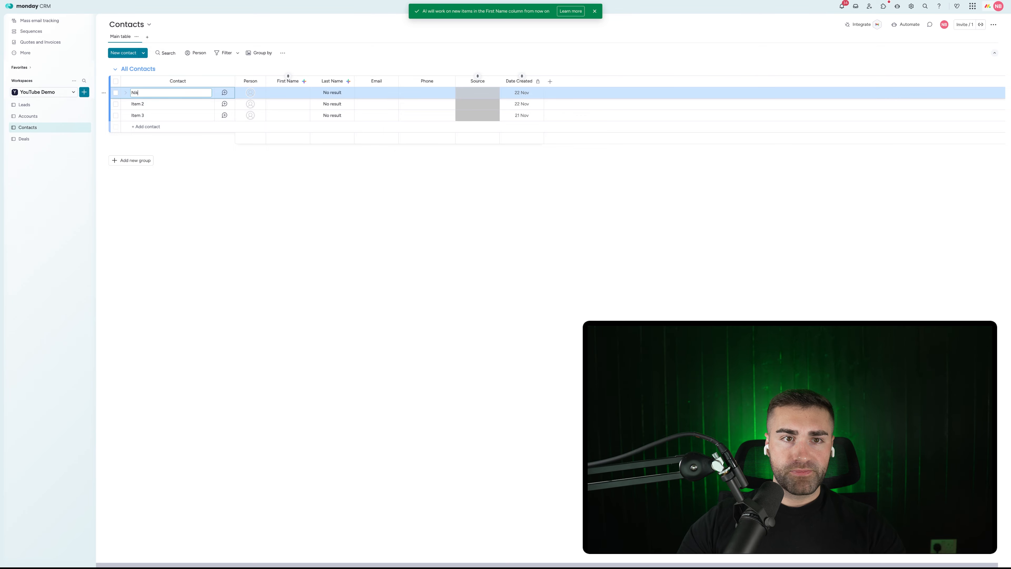
pyautogui.press('Return')
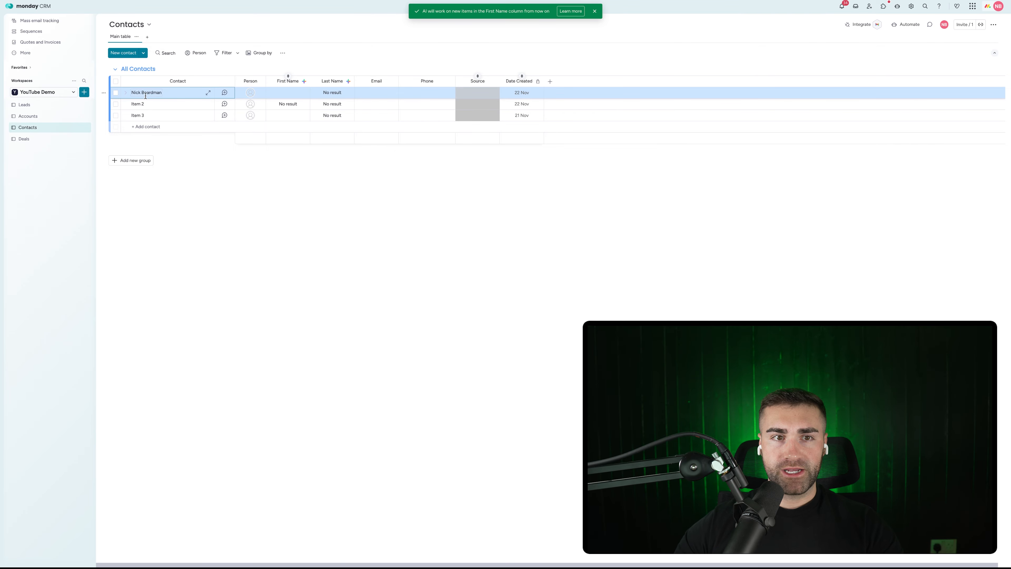
pyautogui.click(232, 266)
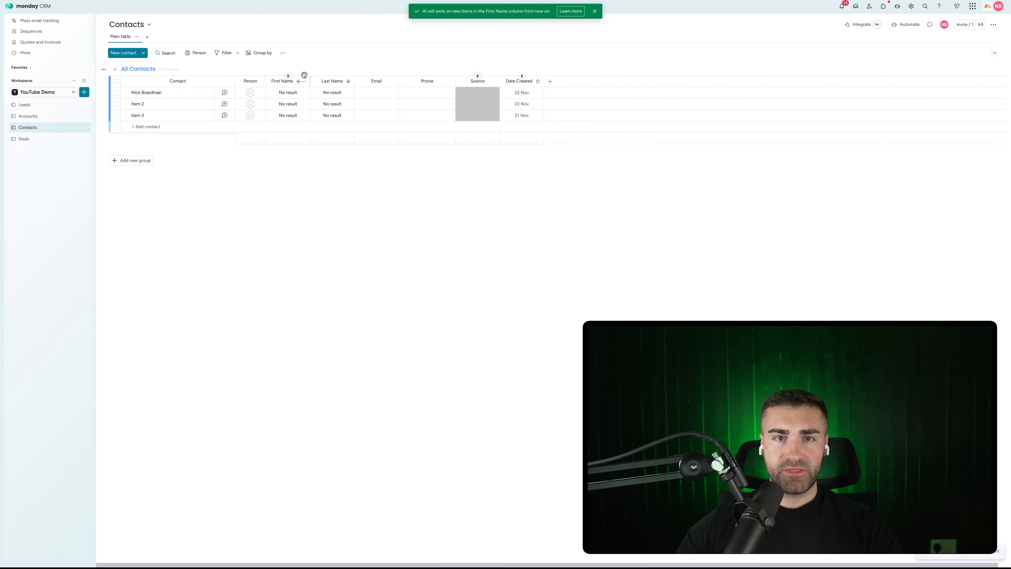
# Step: Delete all three sample contacts from the Contacts board
pyautogui.click(115, 104)
pyautogui.click(116, 115)
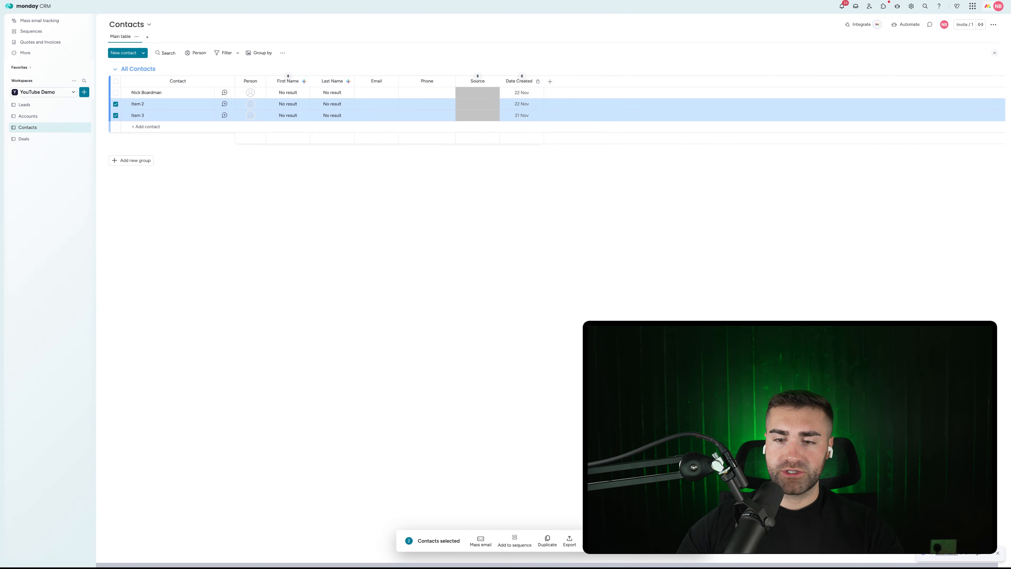
pyautogui.click(591, 540)
pyautogui.click(570, 298)
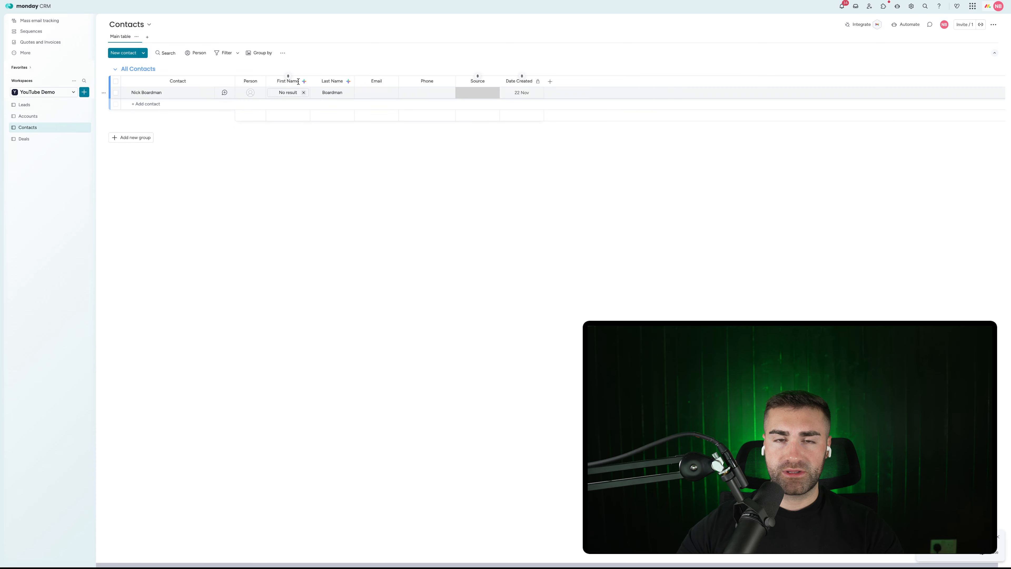
pyautogui.click(115, 93)
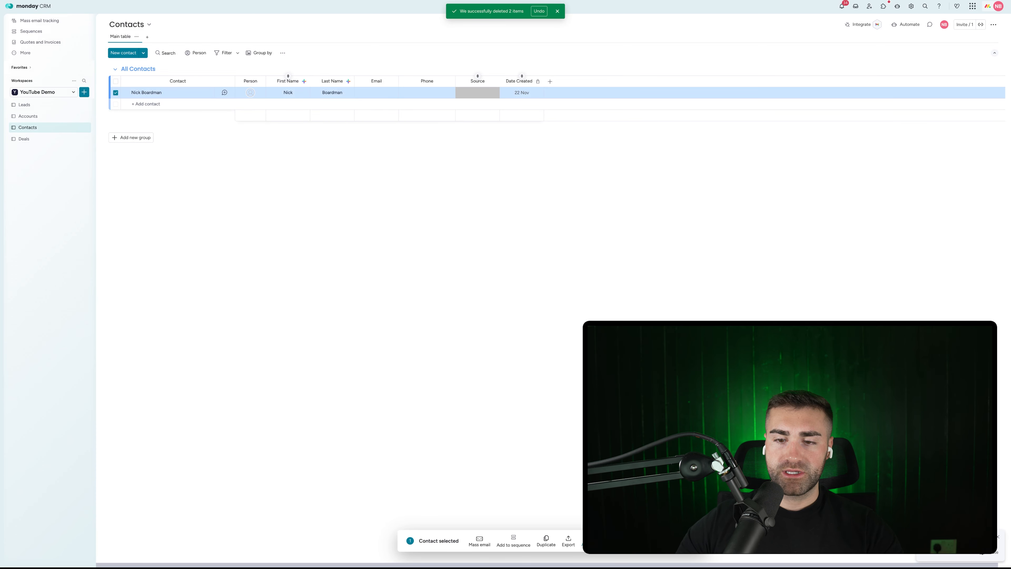
pyautogui.click(591, 541)
pyautogui.click(570, 297)
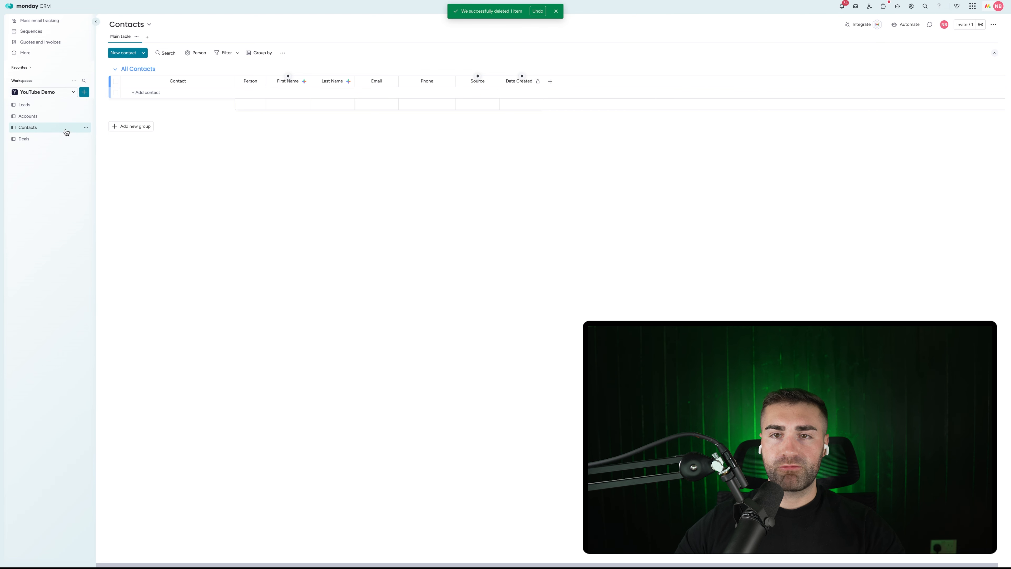
# Step: Add a Connect boards column after Date Created
pyautogui.click(551, 81)
pyautogui.write('conn')
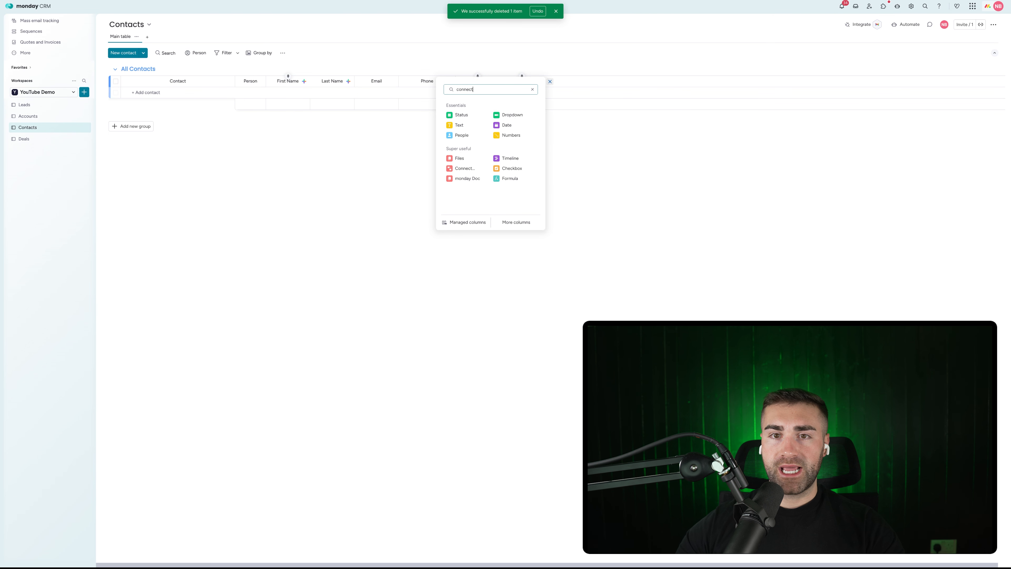
pyautogui.write('ect')
pyautogui.click(500, 115)
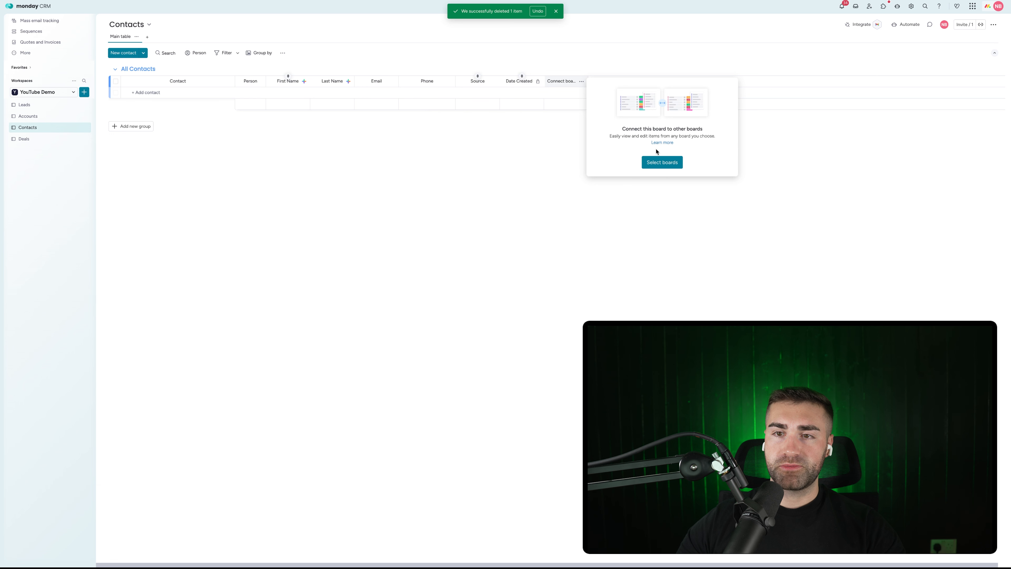
# Step: Connect the Contacts board's new column to the Accounts board with a two-way connection
pyautogui.click(657, 162)
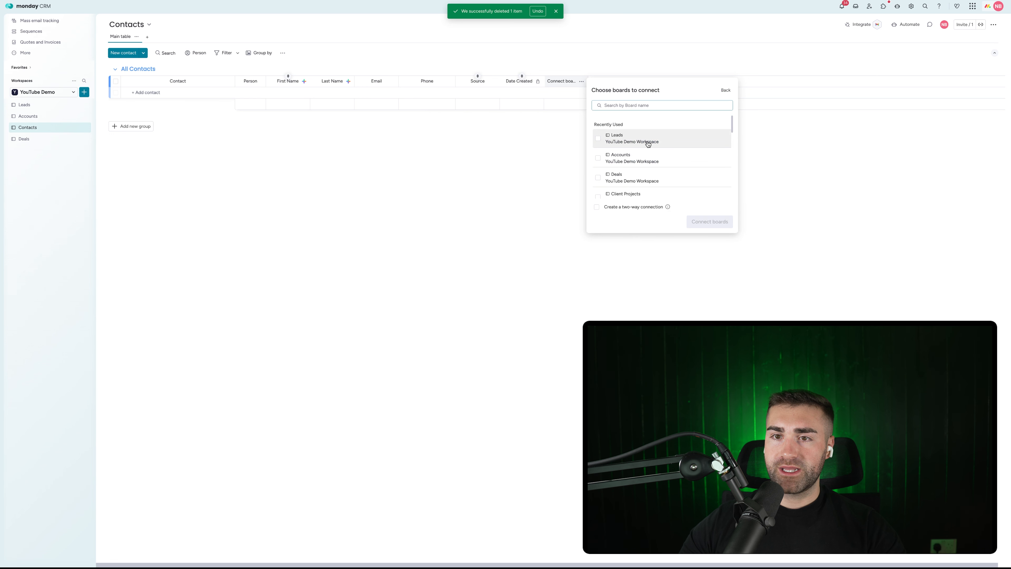
pyautogui.click(656, 160)
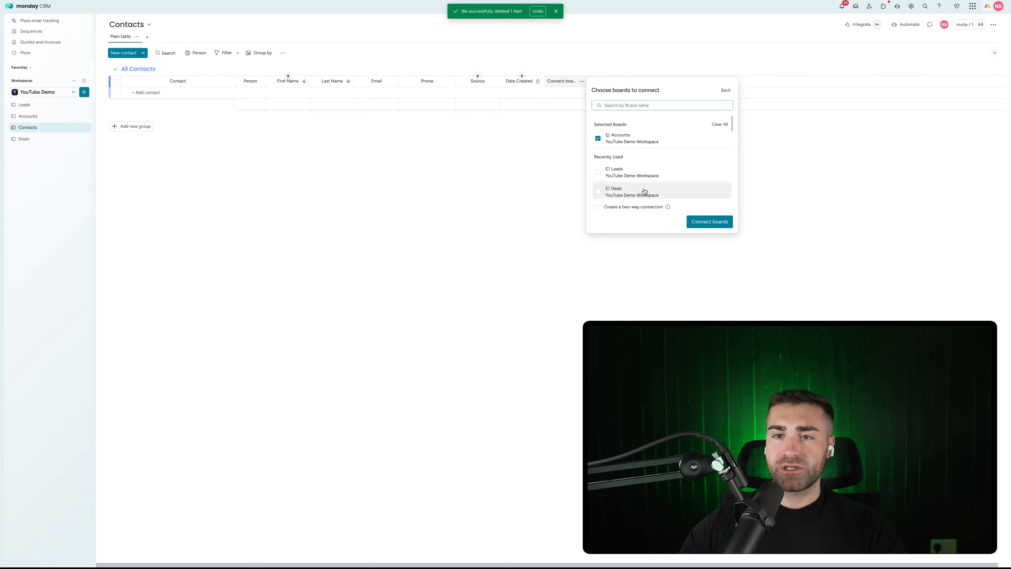
pyautogui.click(616, 208)
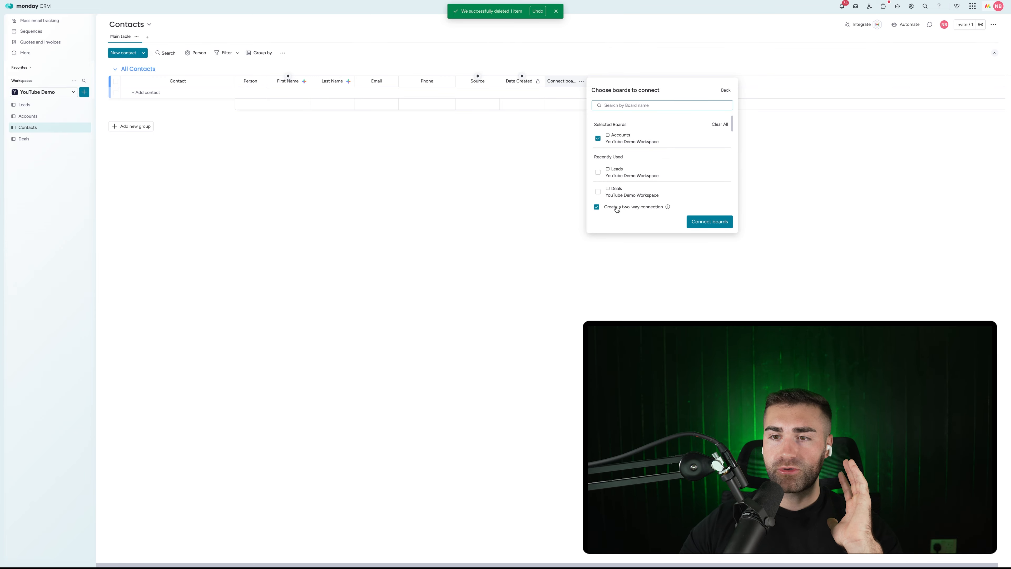
pyautogui.click(703, 222)
pyautogui.click(554, 106)
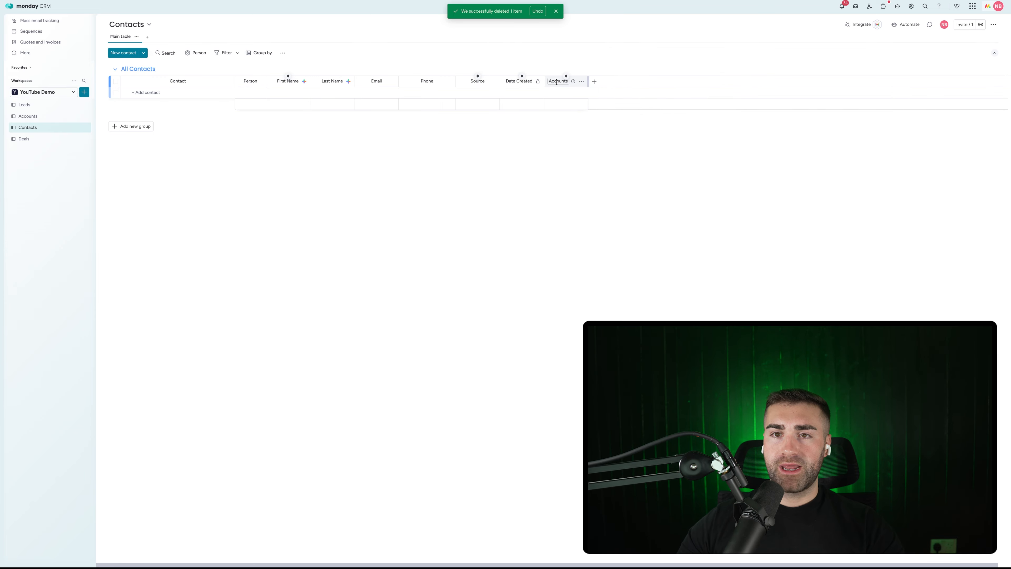
# Step: Rename the connect column to 'Account' and place it right after Person
pyautogui.click(565, 82)
pyautogui.press('BackSpace')
pyautogui.press('Return')
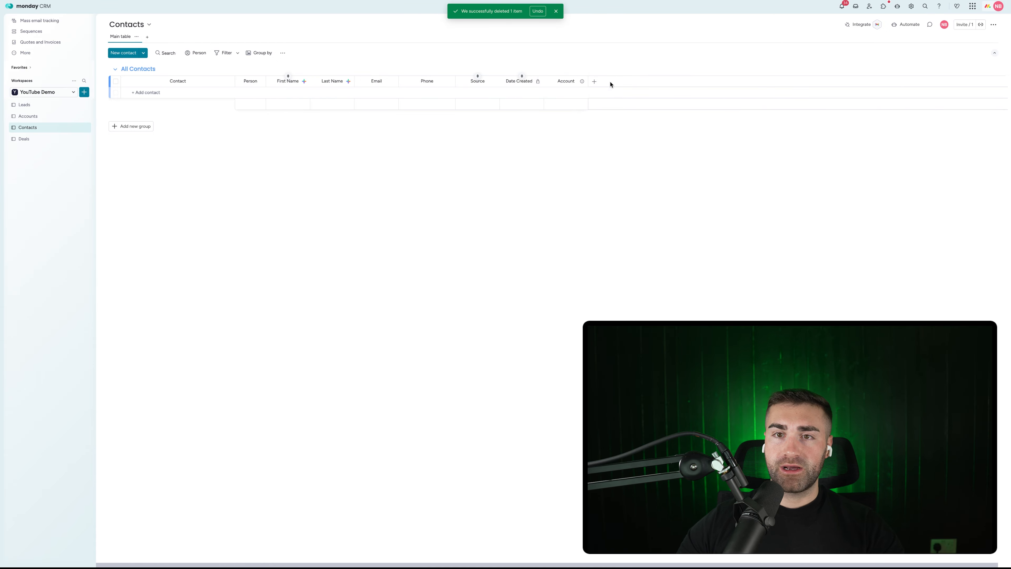
pyautogui.moveTo(565, 82); pyautogui.dragTo(289, 81)
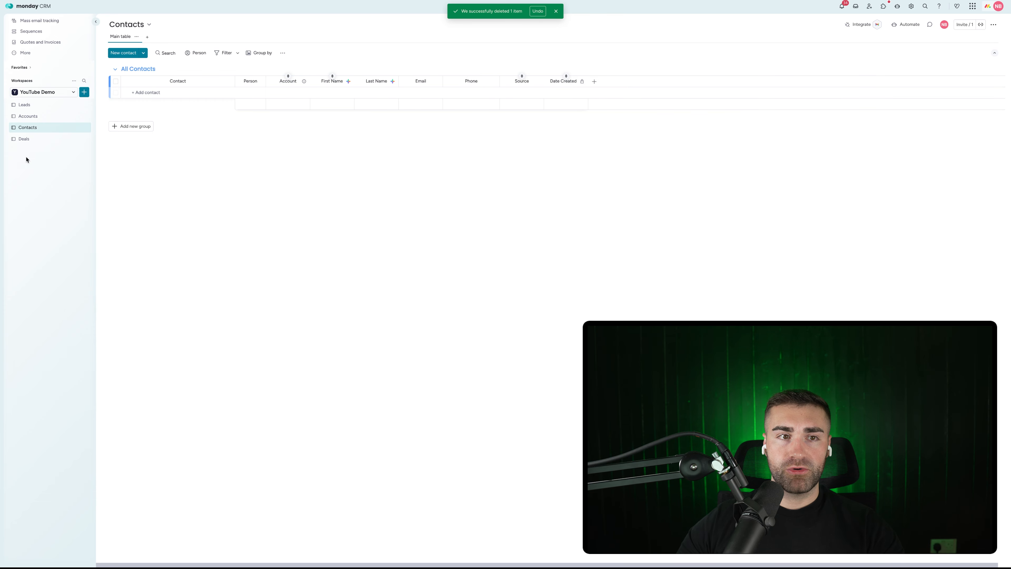
# Step: On the Accounts board, name the linked column 'Contacts' and move it right after Person
pyautogui.click(27, 117)
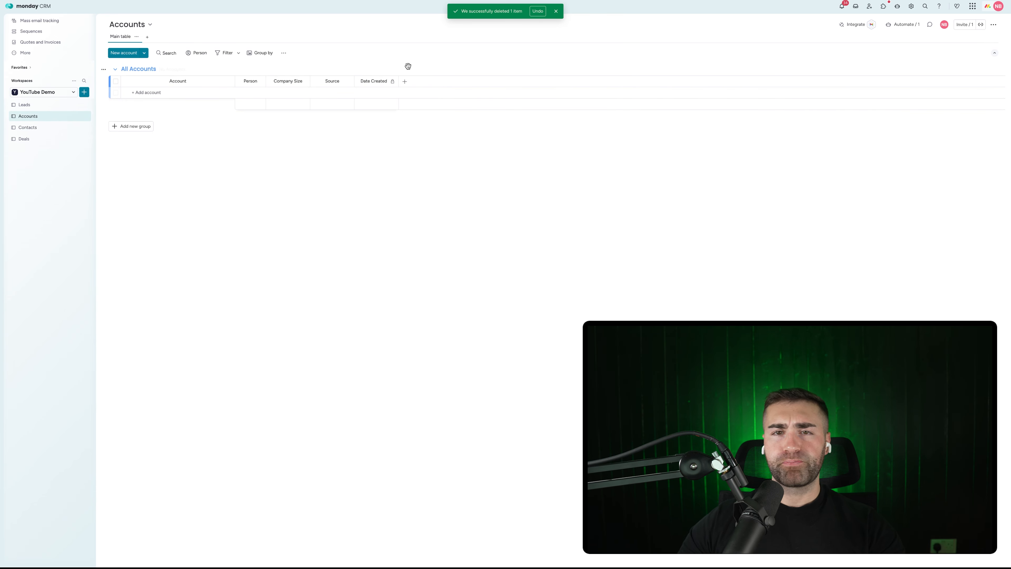
pyautogui.click(412, 81)
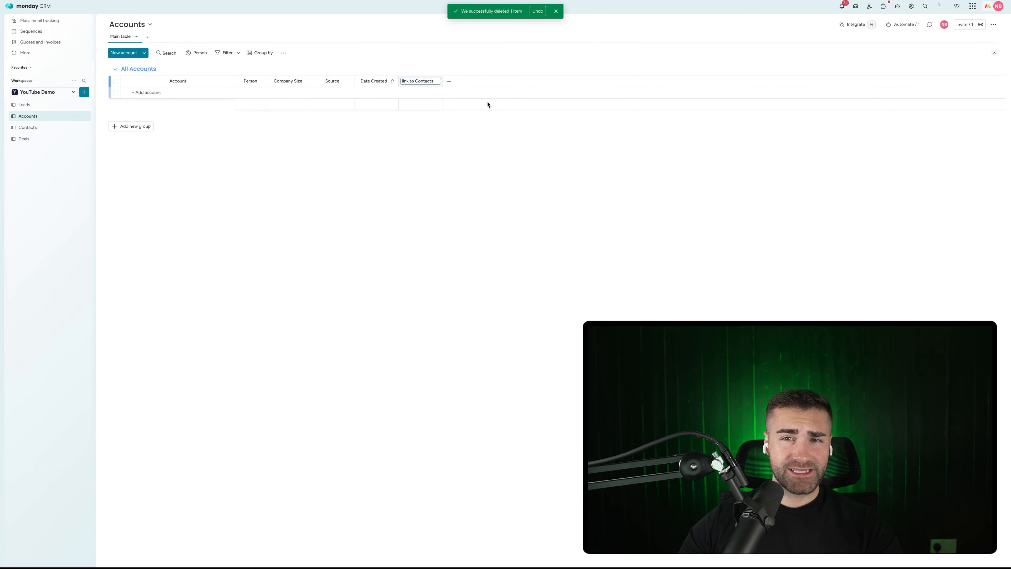
pyautogui.press('Return')
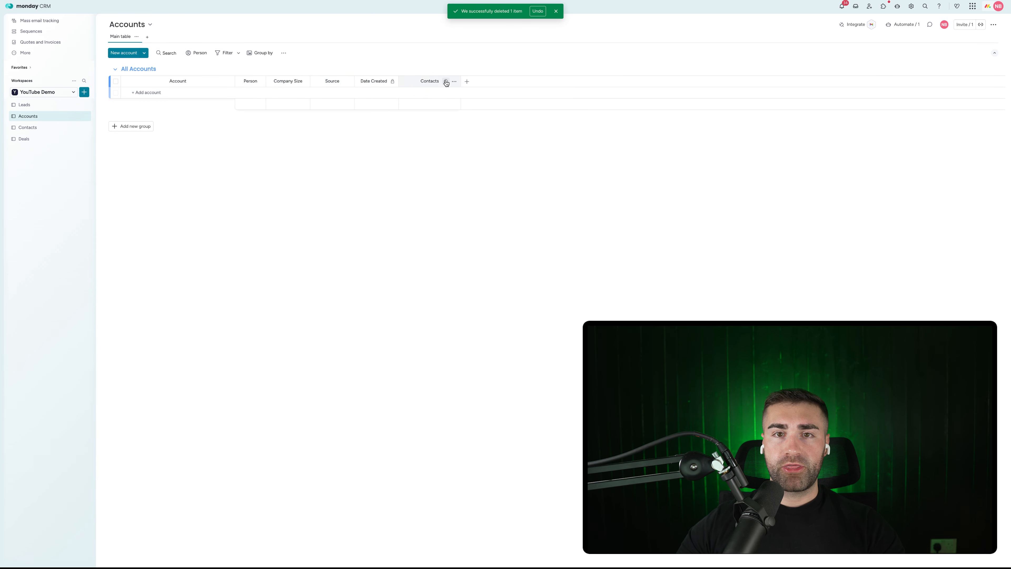
pyautogui.moveTo(413, 81); pyautogui.dragTo(289, 82)
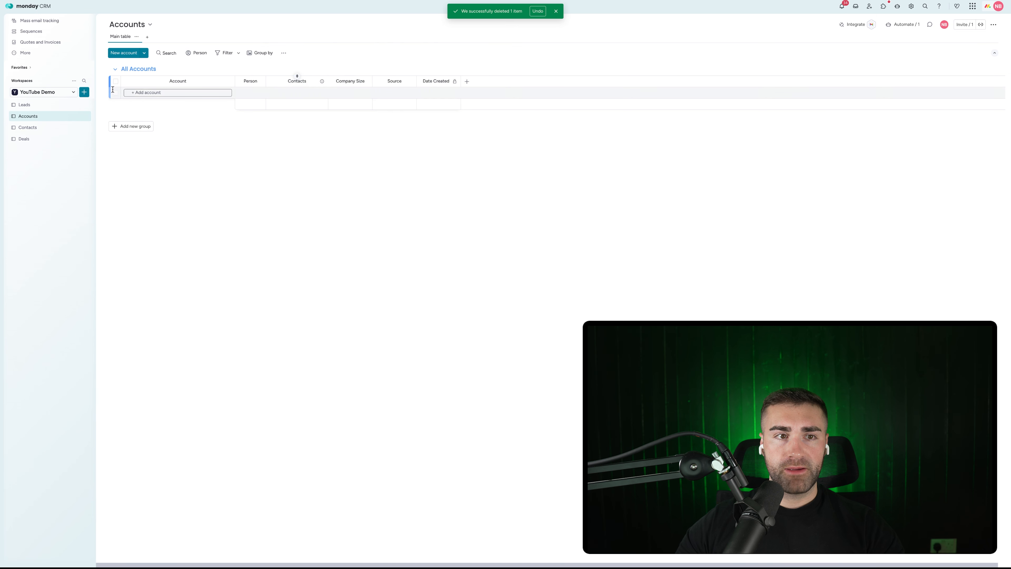
pyautogui.click(24, 139)
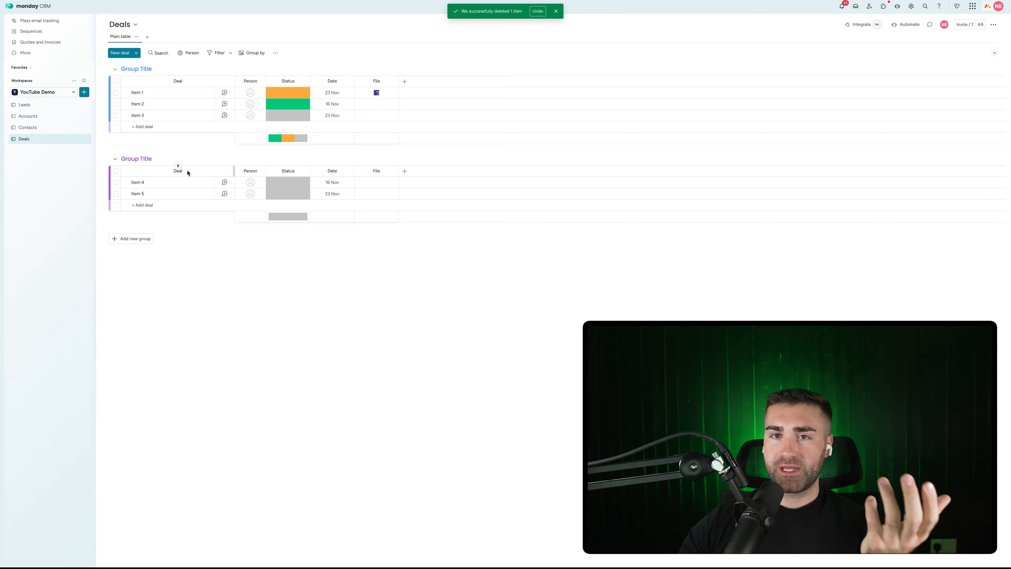
# Step: Name the two existing Deals groups 'New Deals' and 'Active Deals'
pyautogui.click(555, 11)
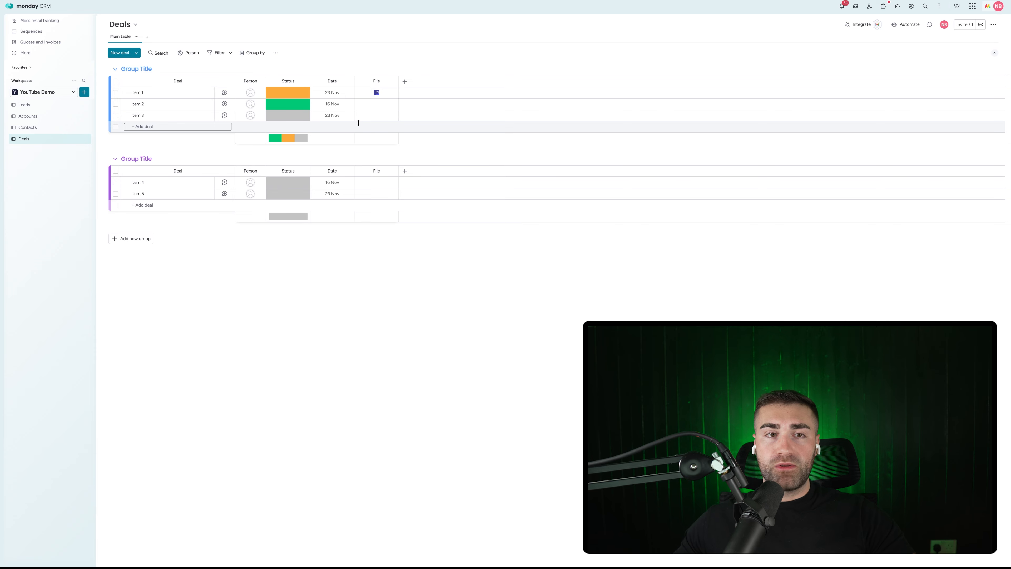
pyautogui.click(146, 70)
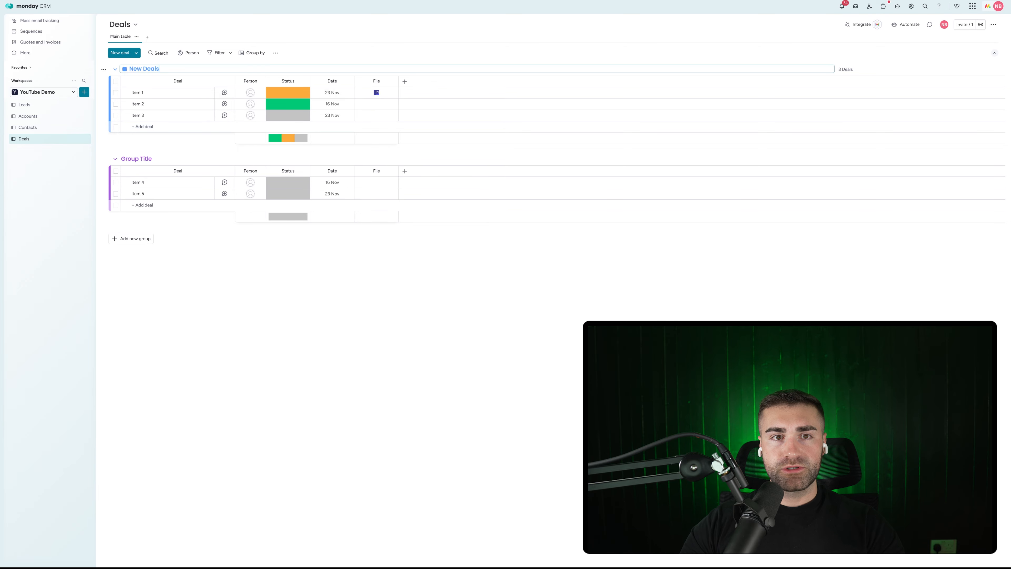
pyautogui.press('Return')
pyautogui.click(135, 159)
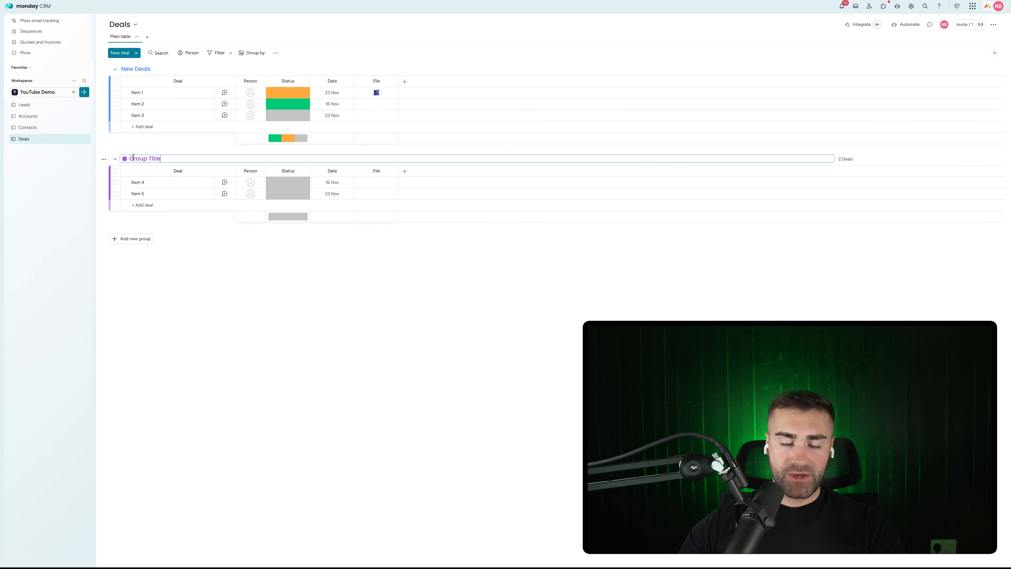
pyautogui.write('Activ')
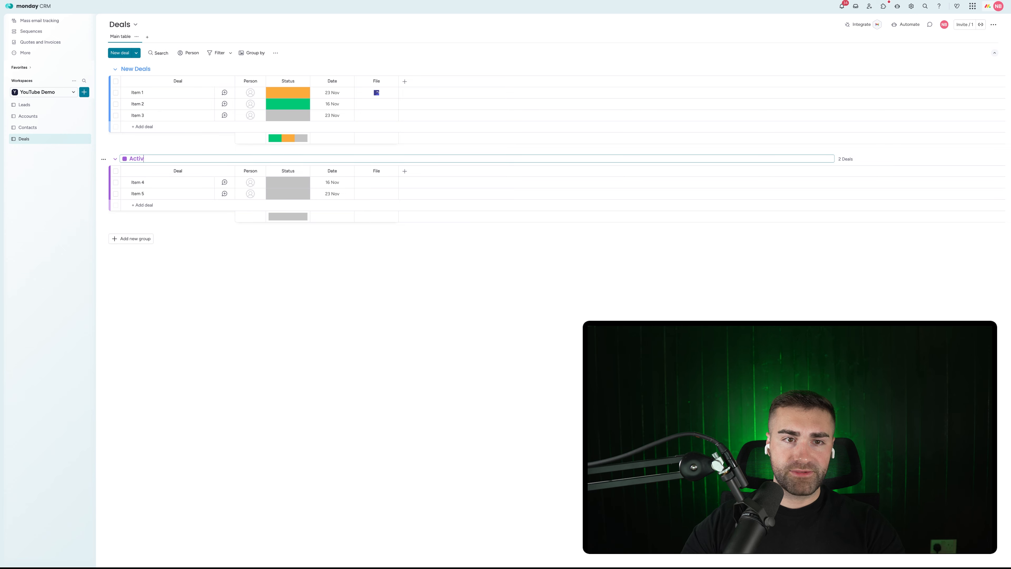
pyautogui.write('e Deals')
pyautogui.press('Return')
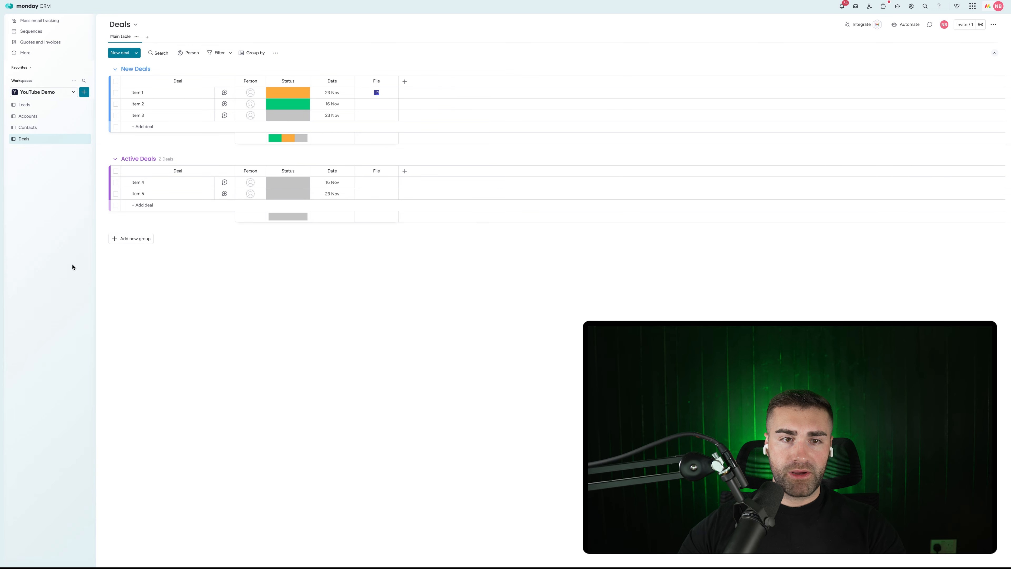
# Step: Add two groups named 'In Negotiation Deals' and 'In Contract Deals'
pyautogui.click(119, 238)
pyautogui.click(141, 238)
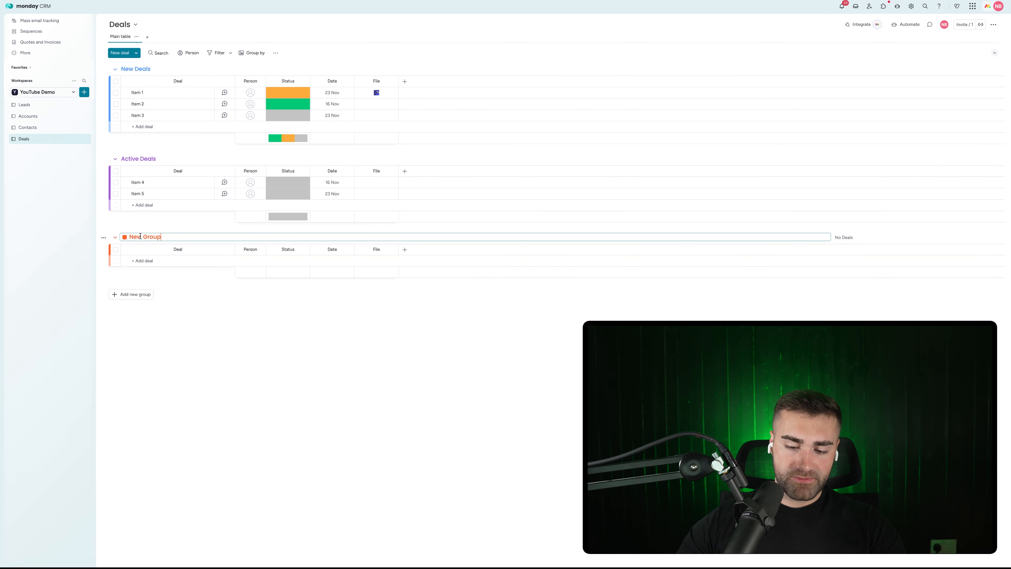
pyautogui.write('In Negotia')
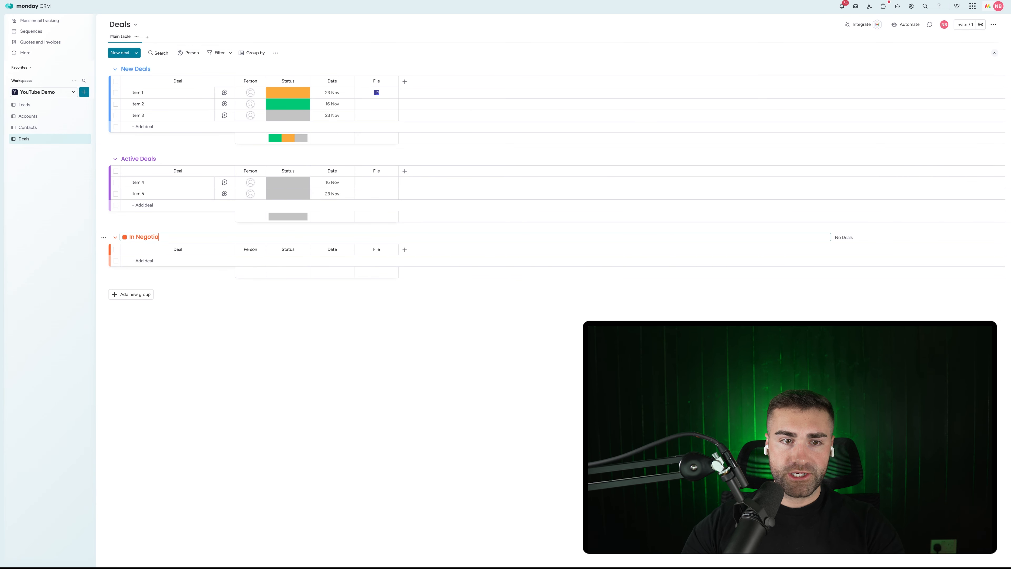
pyautogui.write('tion Deals')
pyautogui.press('Return')
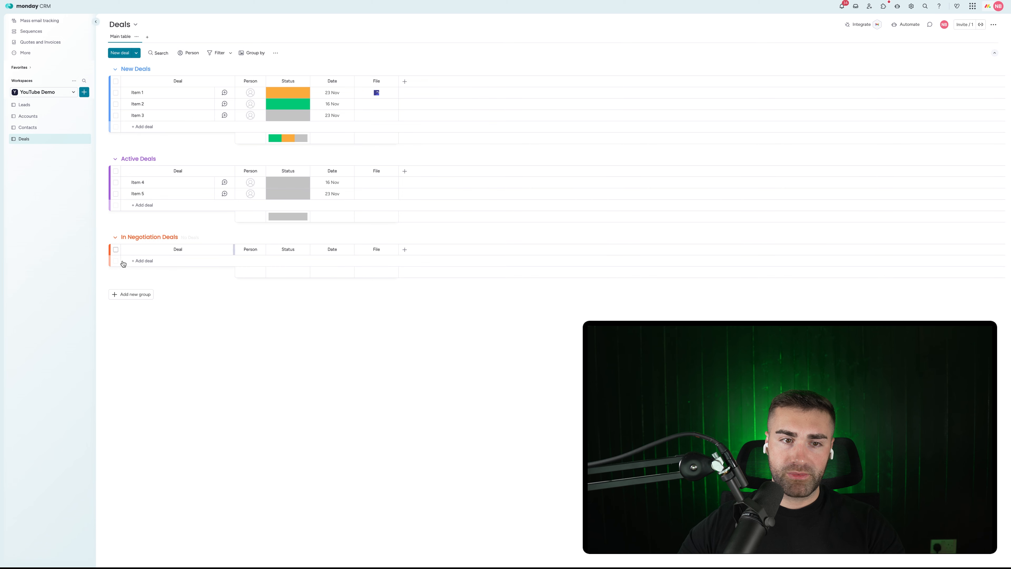
pyautogui.click(144, 294)
pyautogui.click(146, 295)
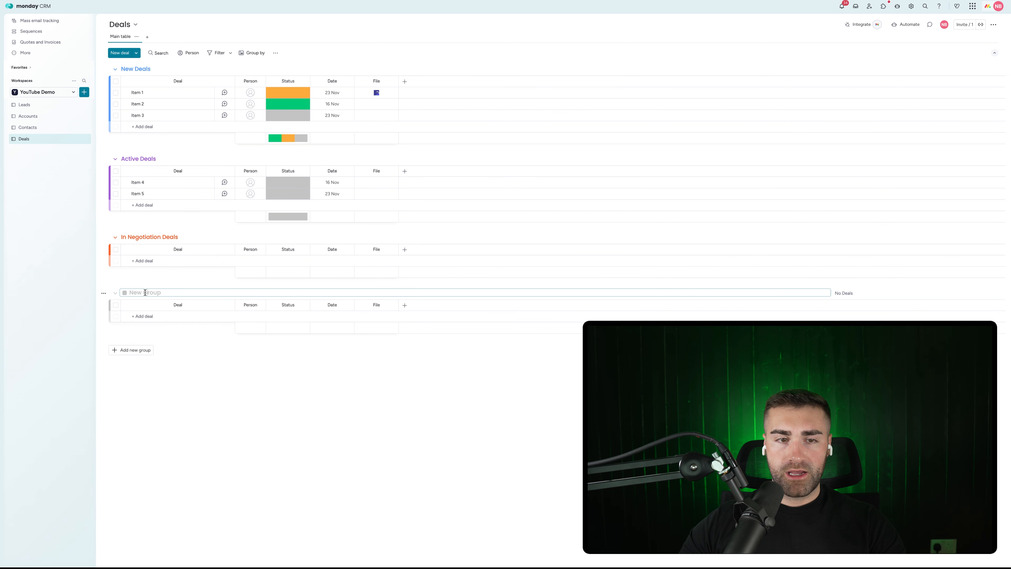
pyautogui.press('BackSpace')
pyautogui.write('In Contra')
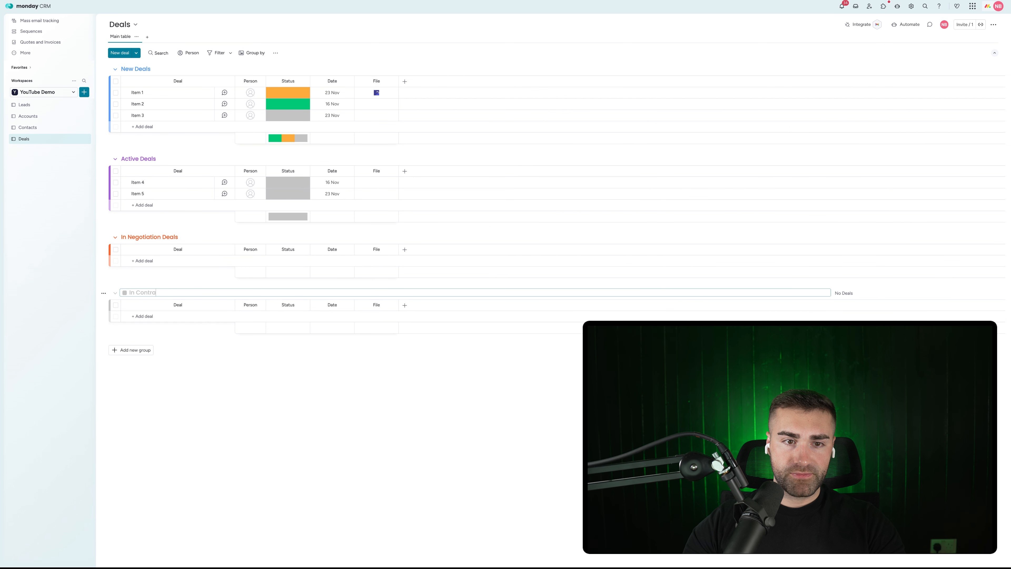
pyautogui.write('ct Deals')
pyautogui.press('Return')
# Step: Add groups named 'Awaiting Payment Deals' and 'Closed Won Deals'
pyautogui.click(147, 351)
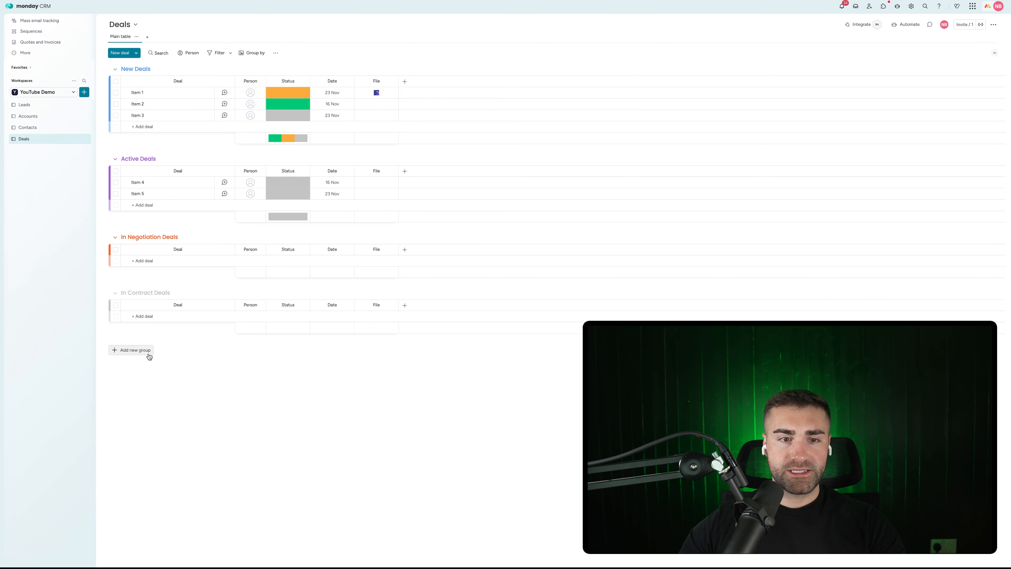
pyautogui.click(143, 351)
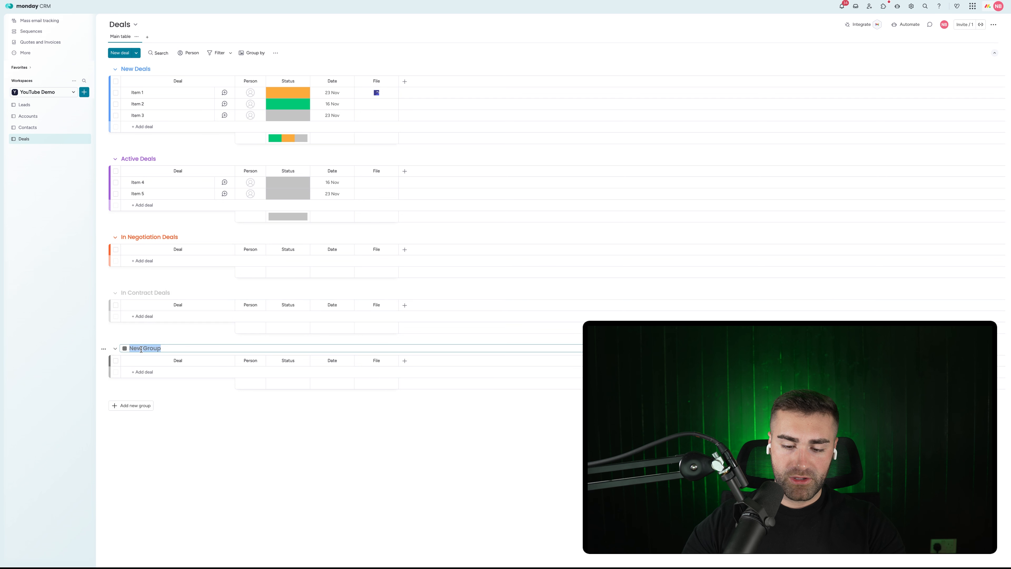
pyautogui.write('Awaiting Payment Deals')
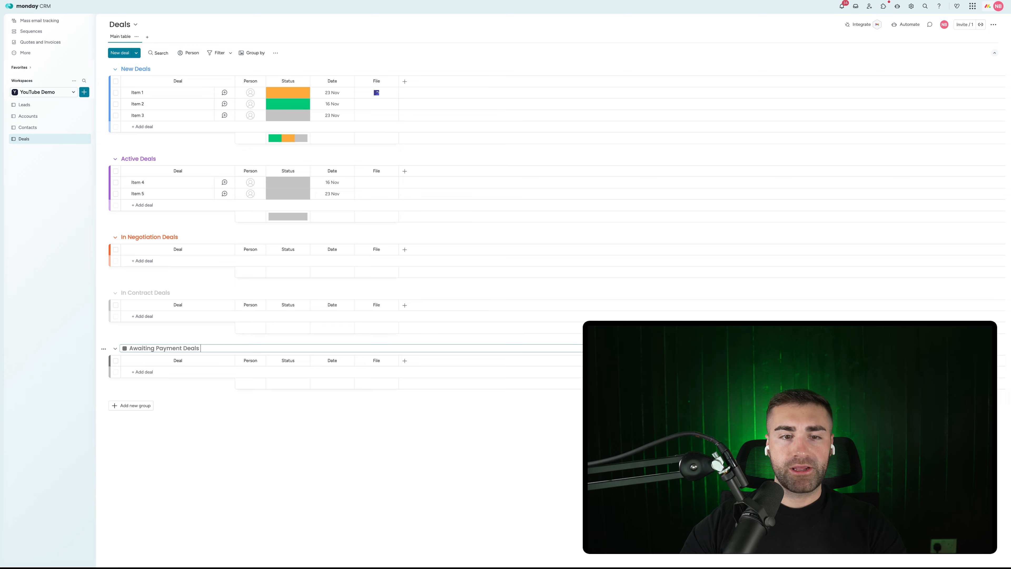
pyautogui.press('Return')
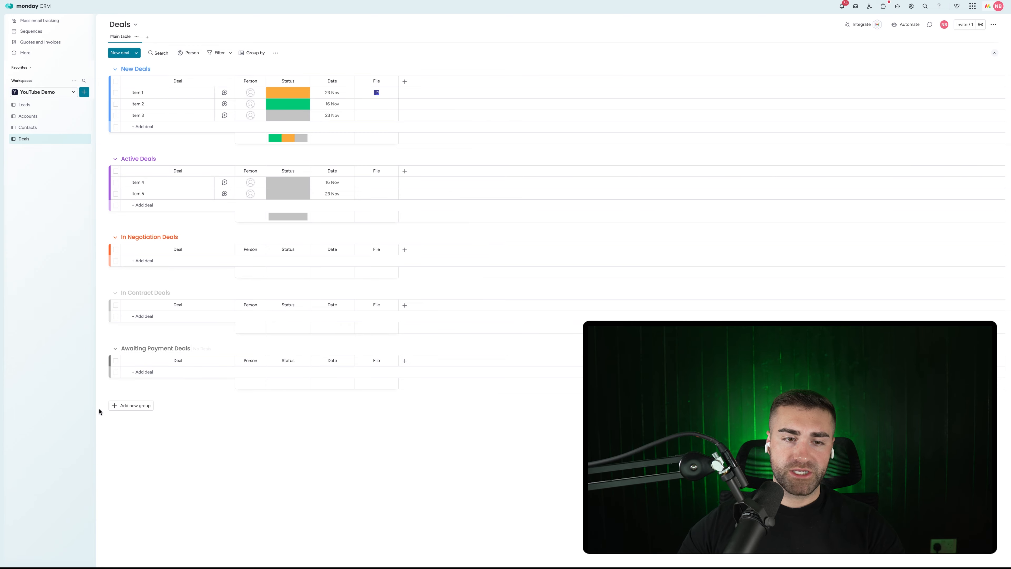
pyautogui.click(126, 405)
pyautogui.click(142, 403)
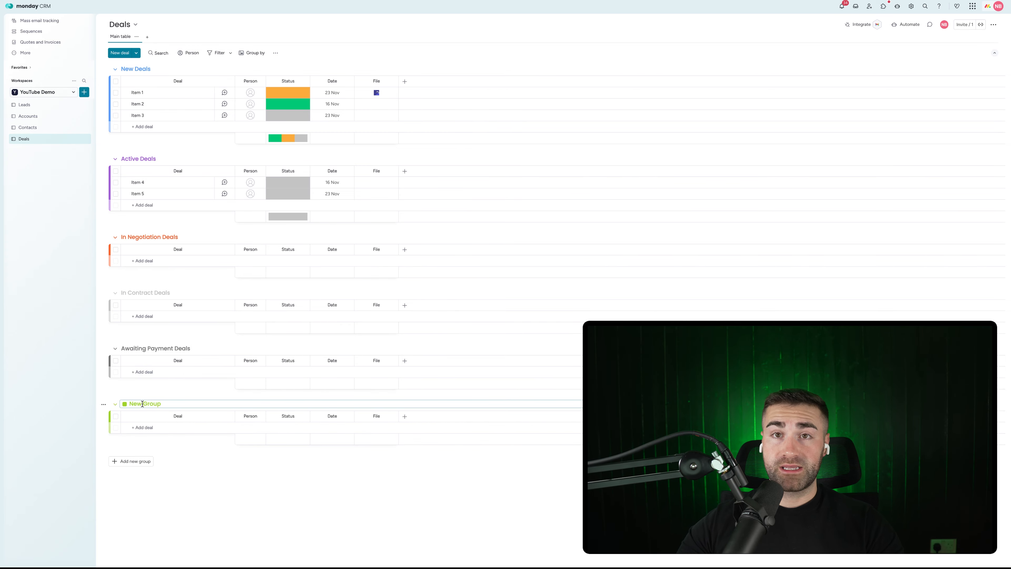
pyautogui.hotkey('ctrl', 'a')
pyautogui.write('C')
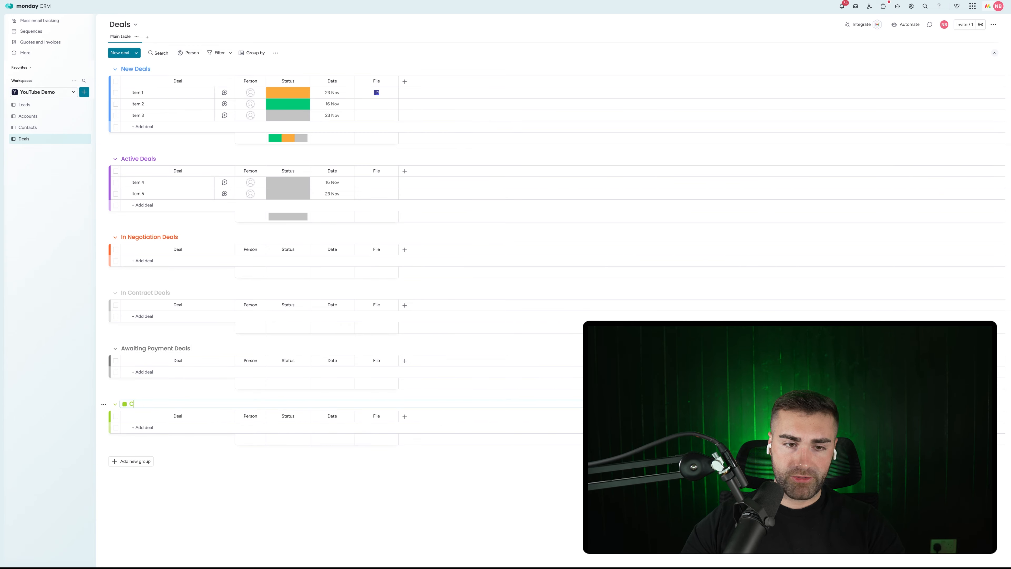
pyautogui.write('losed Won Deals')
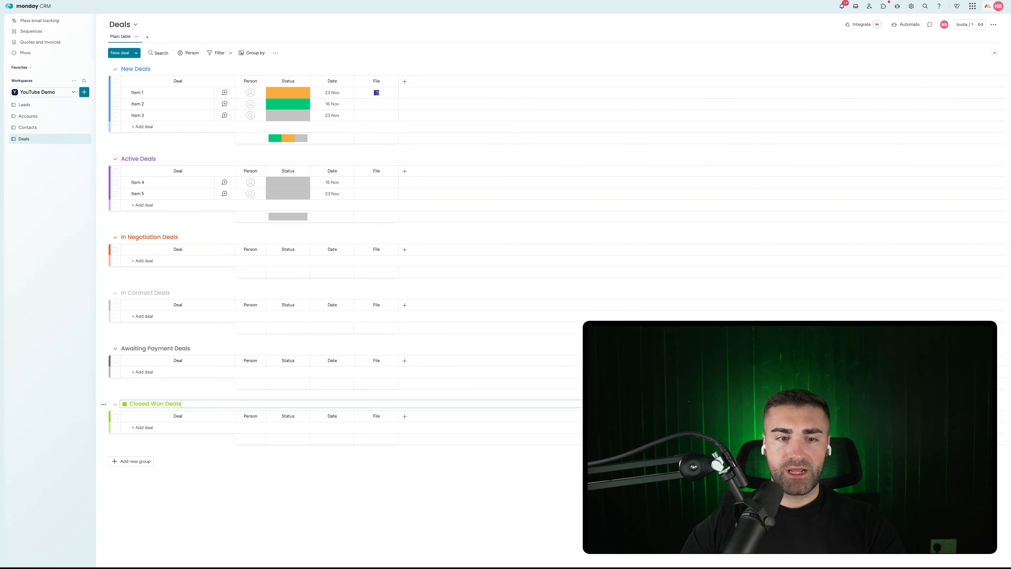
pyautogui.press('Return')
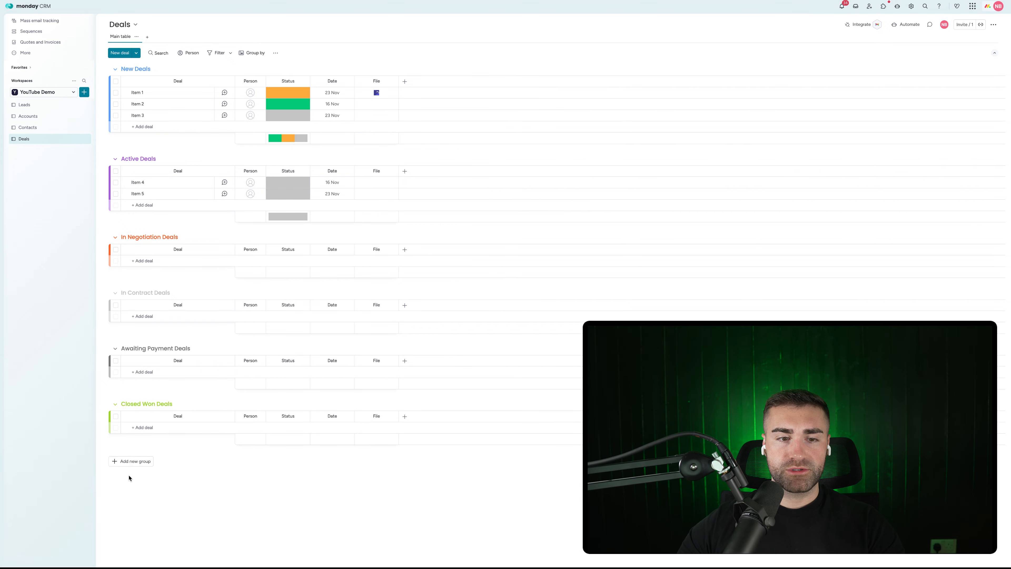
# Step: Add a final group named 'Closed Lost Deals'
pyautogui.click(131, 461)
pyautogui.click(134, 461)
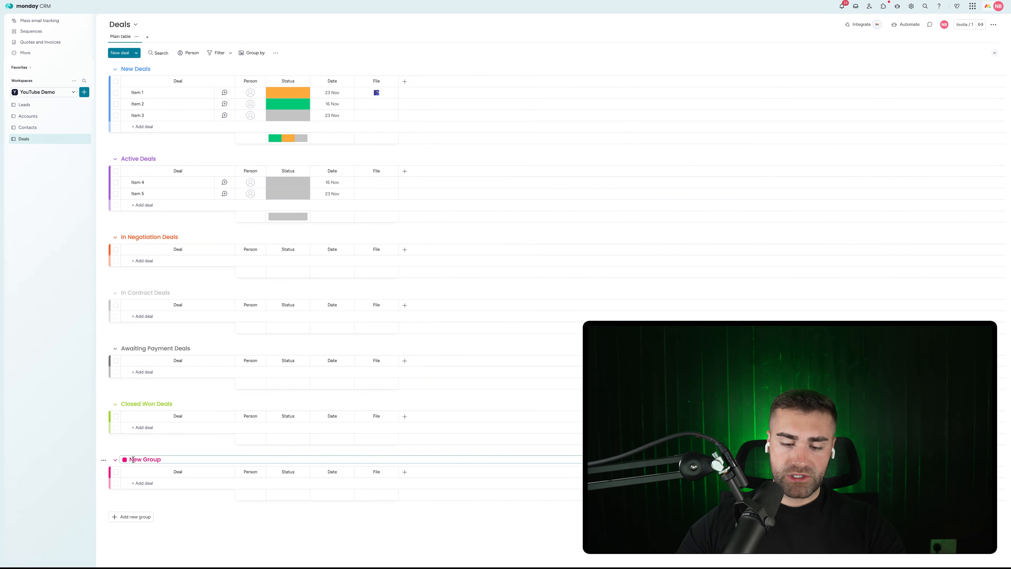
pyautogui.hotkey('ctrl', 'a')
pyautogui.press('BackSpace')
pyautogui.write('Close')
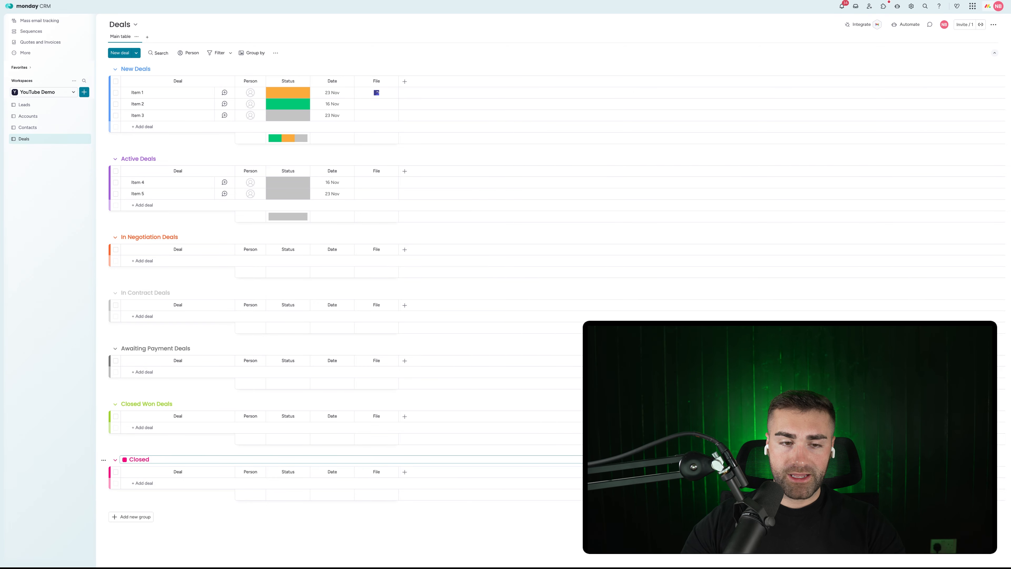
pyautogui.write('d Lost Deals')
pyautogui.press('Return')
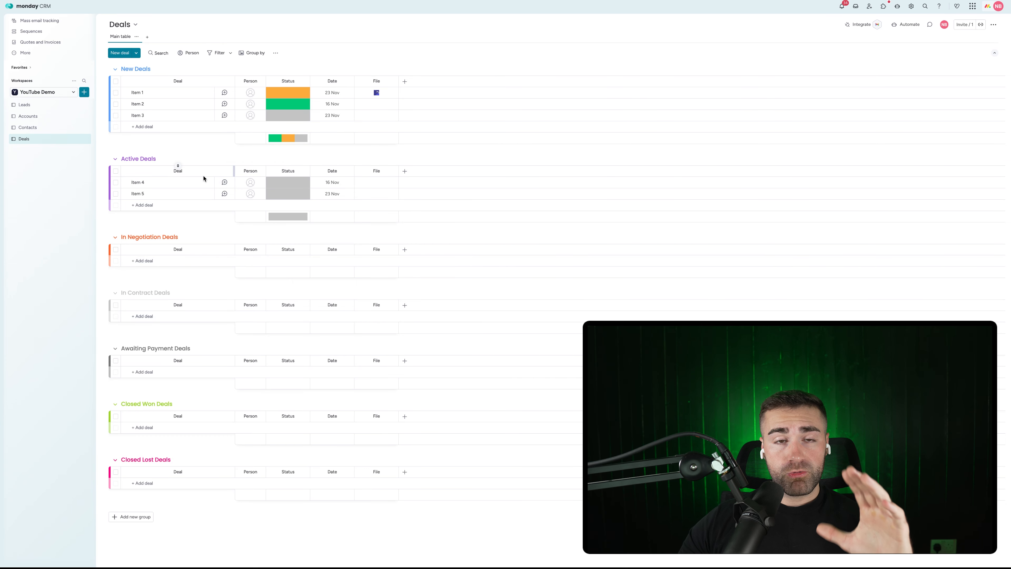
# Step: Colour the New Deals group dark grey and In Contract Deals blue
pyautogui.click(140, 69)
pyautogui.click(125, 68)
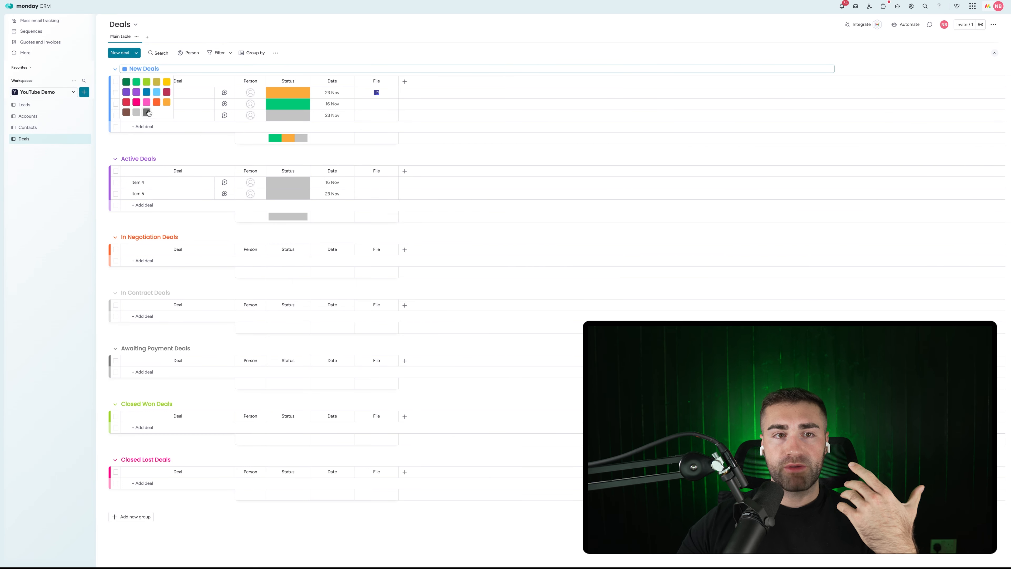
pyautogui.click(147, 113)
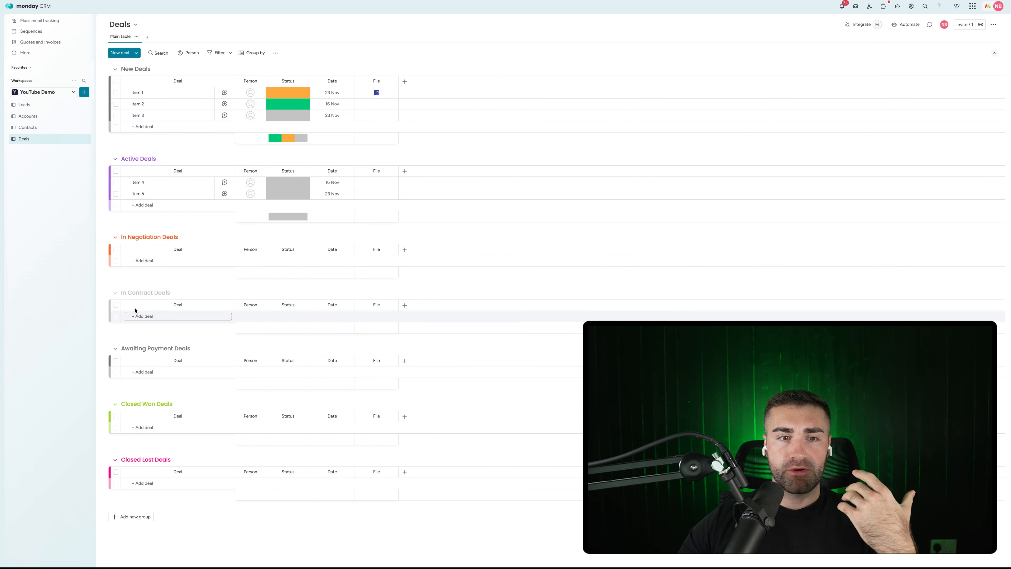
pyautogui.click(135, 292)
pyautogui.click(125, 292)
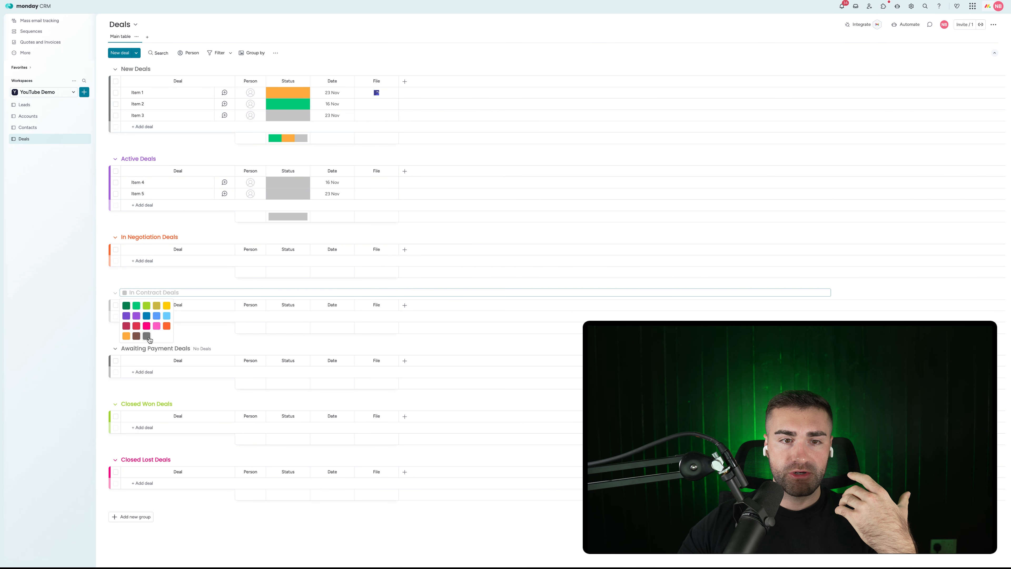
pyautogui.click(146, 317)
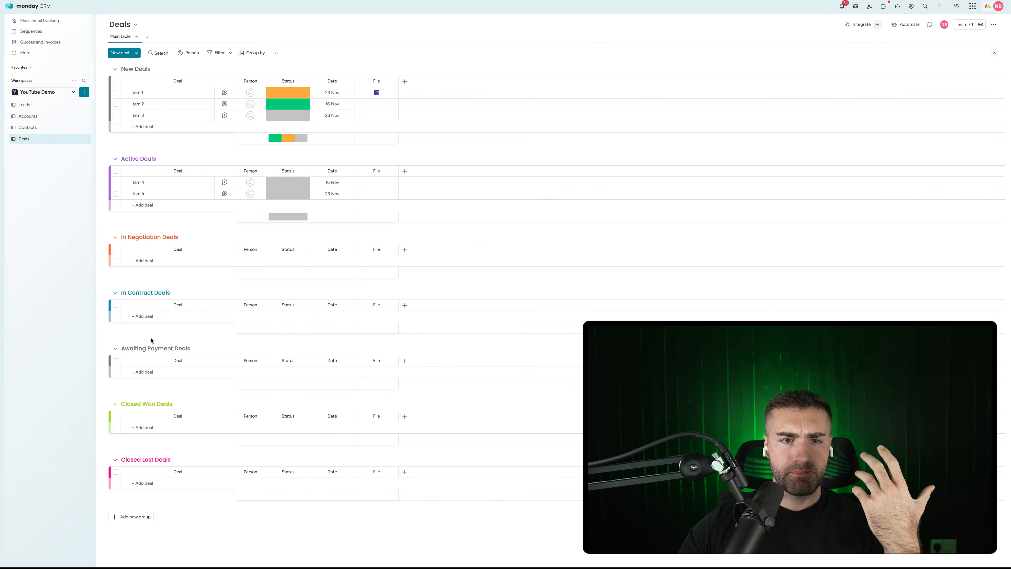
# Step: Colour Awaiting Payment Deals yellow, Closed Won Deals green and Closed Lost Deals red
pyautogui.click(130, 349)
pyautogui.click(125, 348)
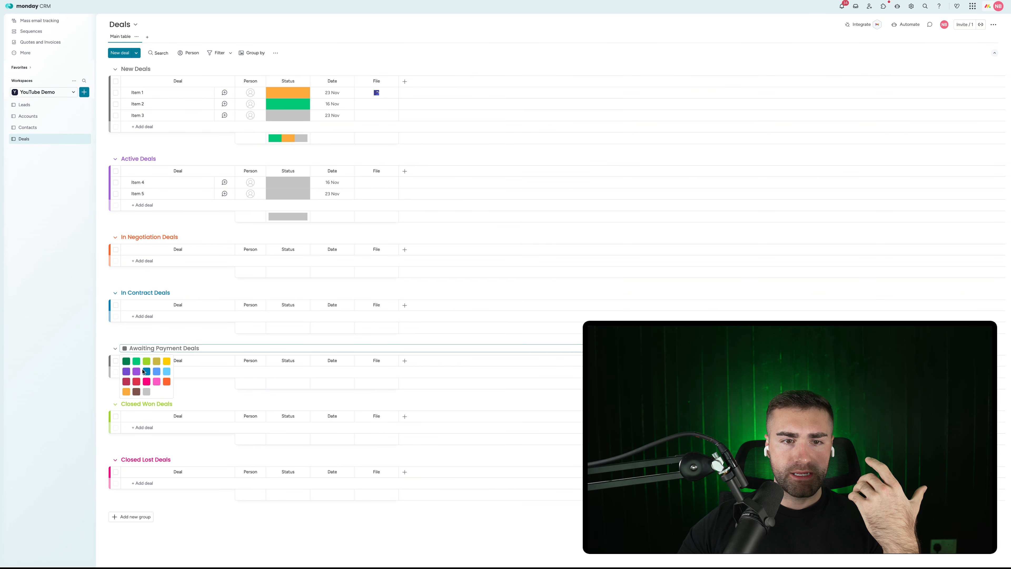
pyautogui.click(157, 361)
pyautogui.click(131, 404)
pyautogui.click(124, 405)
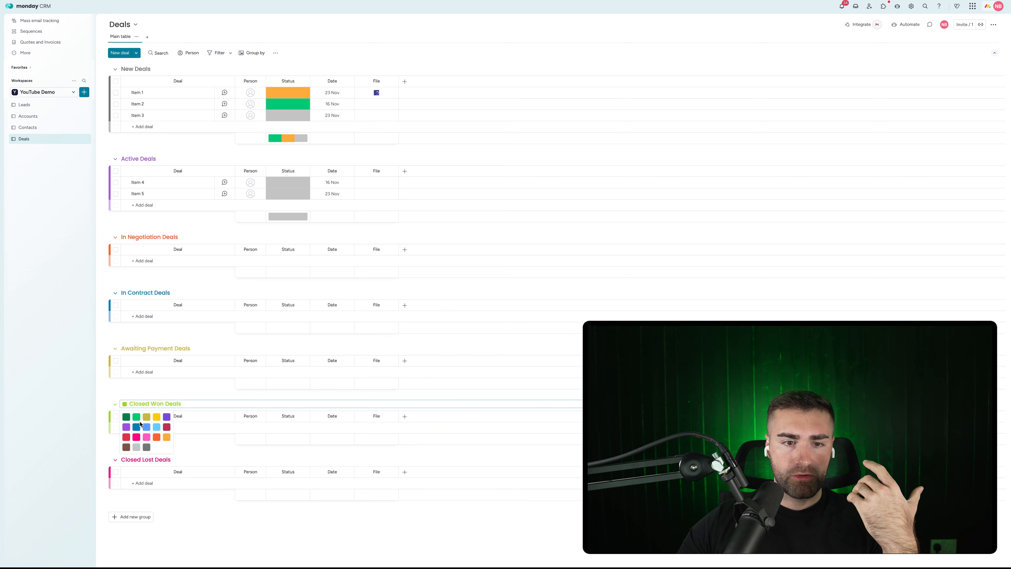
pyautogui.click(136, 417)
pyautogui.click(131, 459)
pyautogui.click(125, 460)
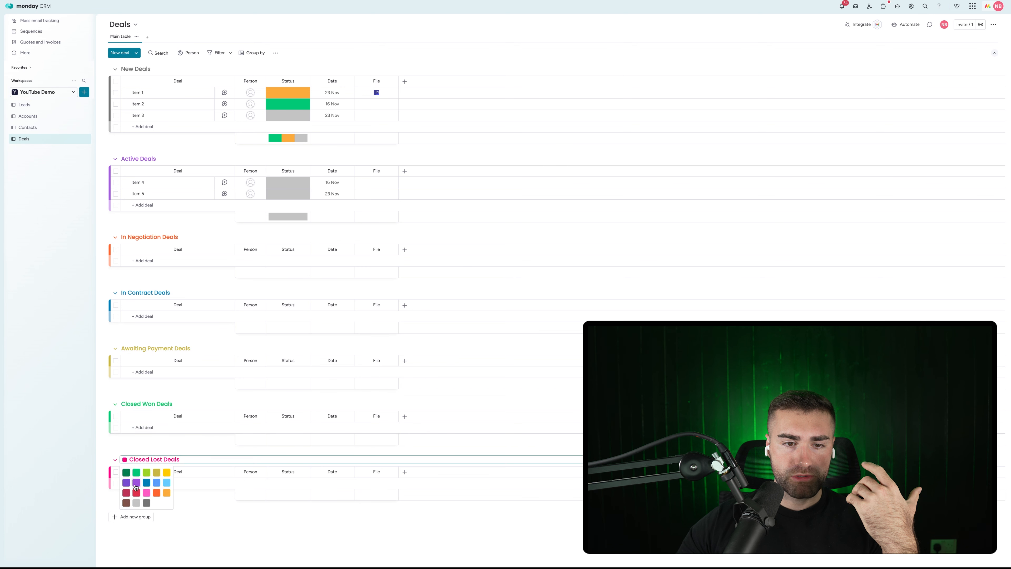
pyautogui.click(136, 493)
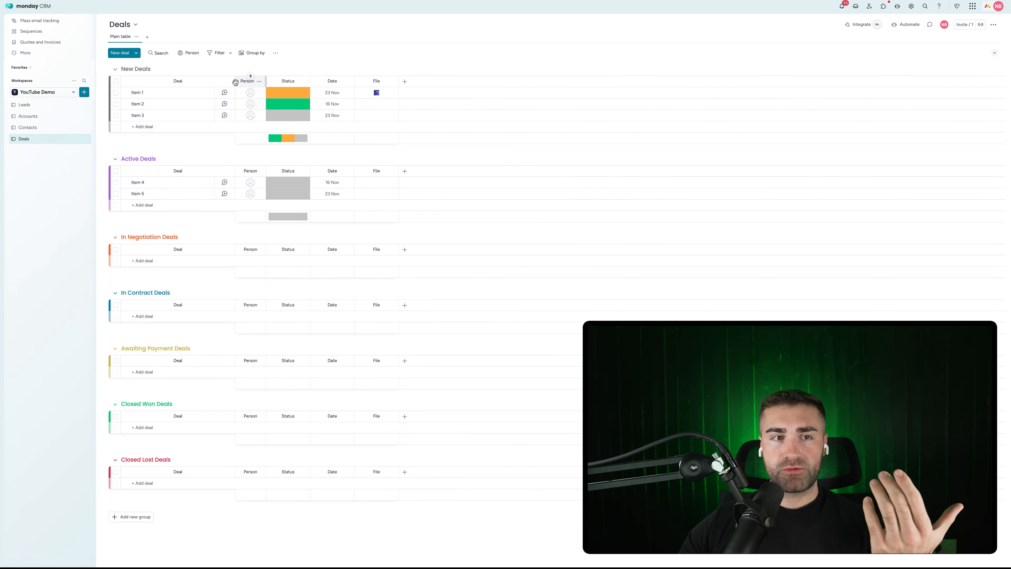
pyautogui.click(42, 106)
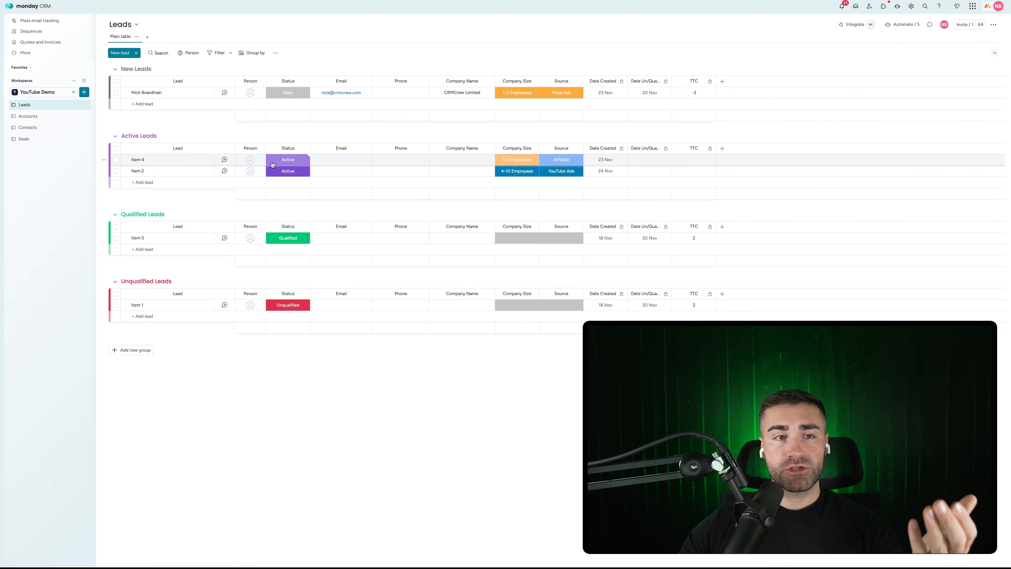
pyautogui.click(23, 138)
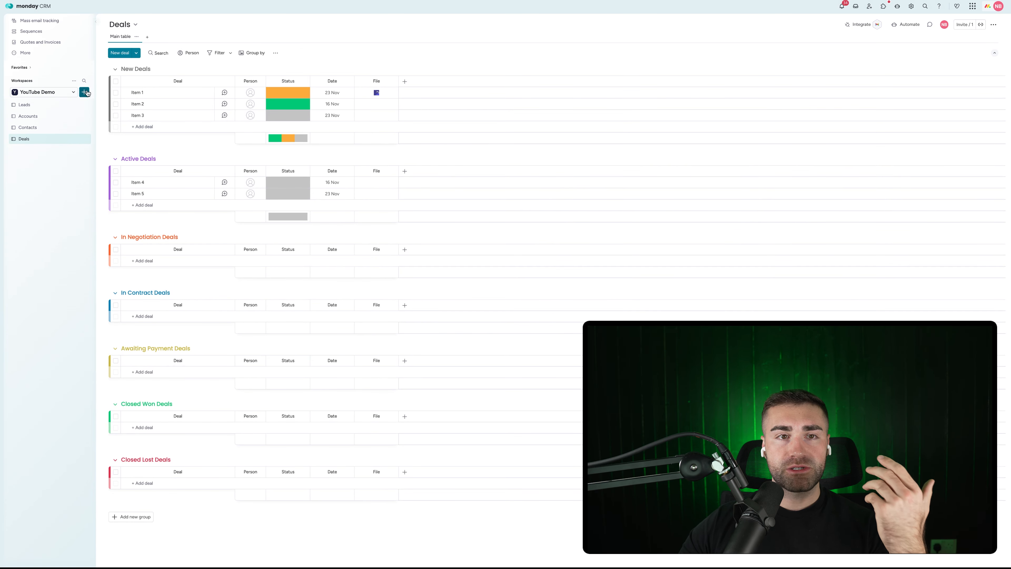
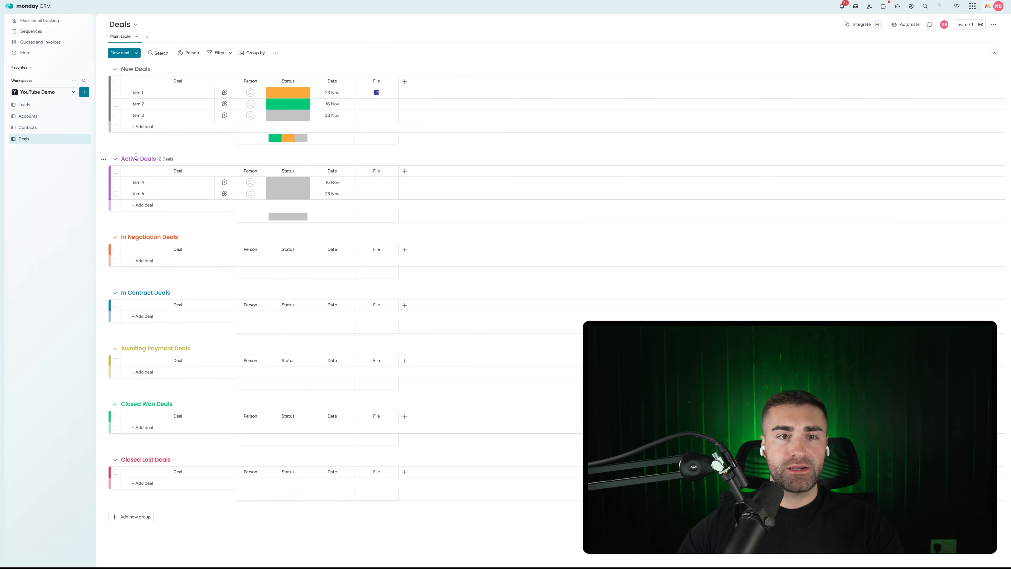
# Step: Retitle the Active Deals group as 'In Proposal Deals' by replacing the word Active
pyautogui.click(135, 156)
pyautogui.doubleClick(136, 156)
pyautogui.write('In P')
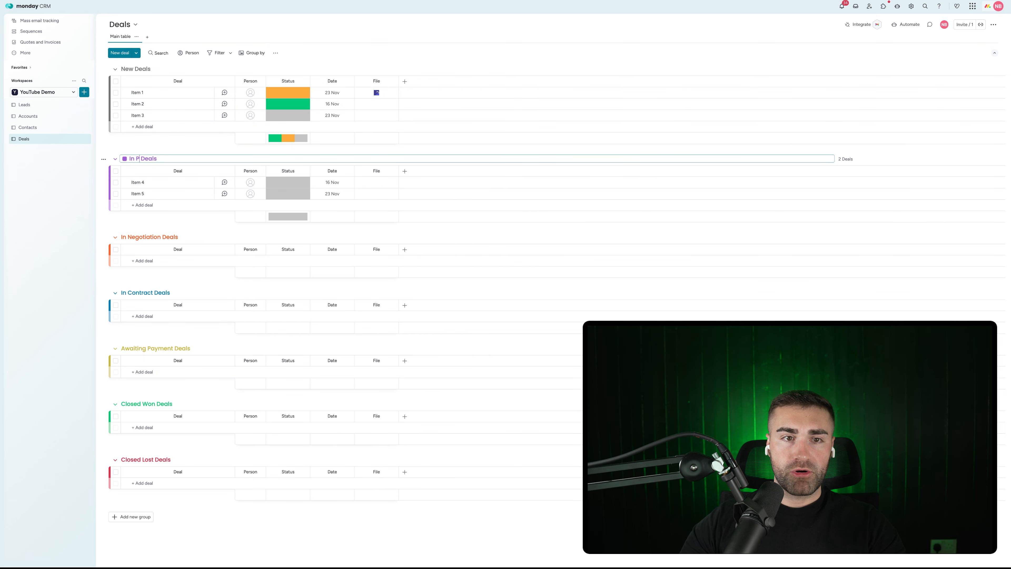
pyautogui.write('roposal')
pyautogui.press('Return')
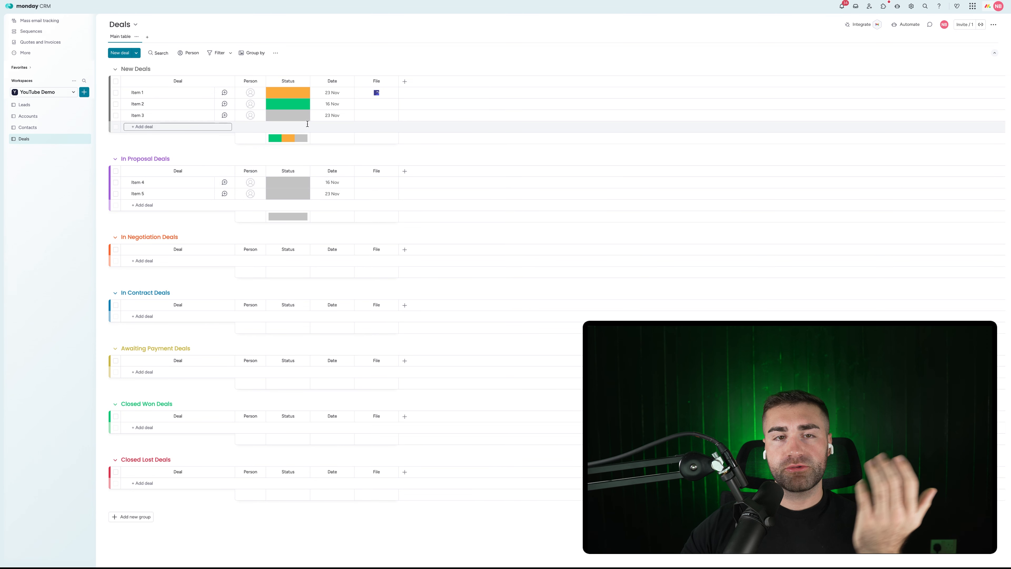
pyautogui.click(288, 93)
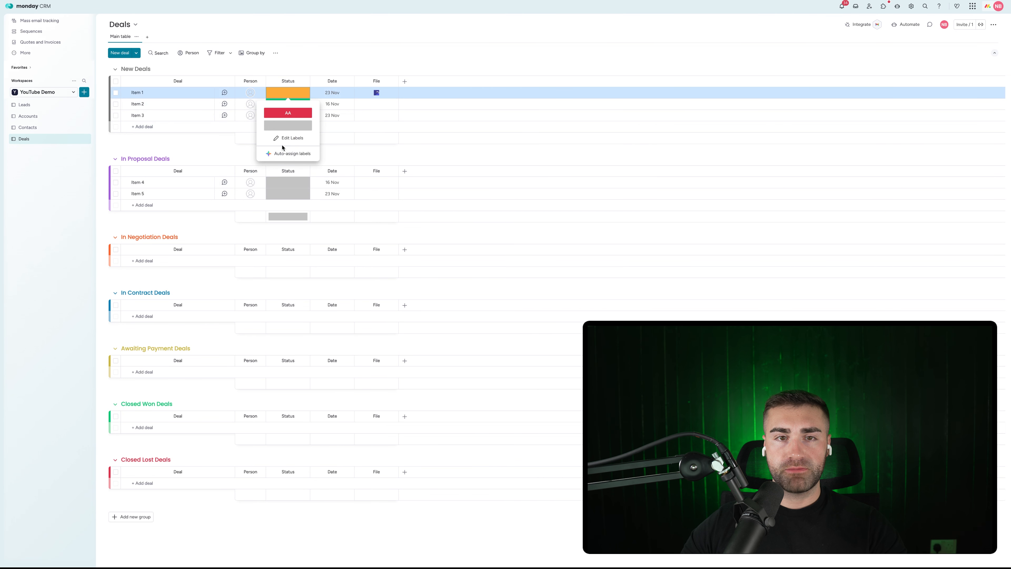
# Step: Open Edit Labels from Item 3's status and rename the grey default label to 'New'
pyautogui.press('Escape')
pyautogui.click(288, 125)
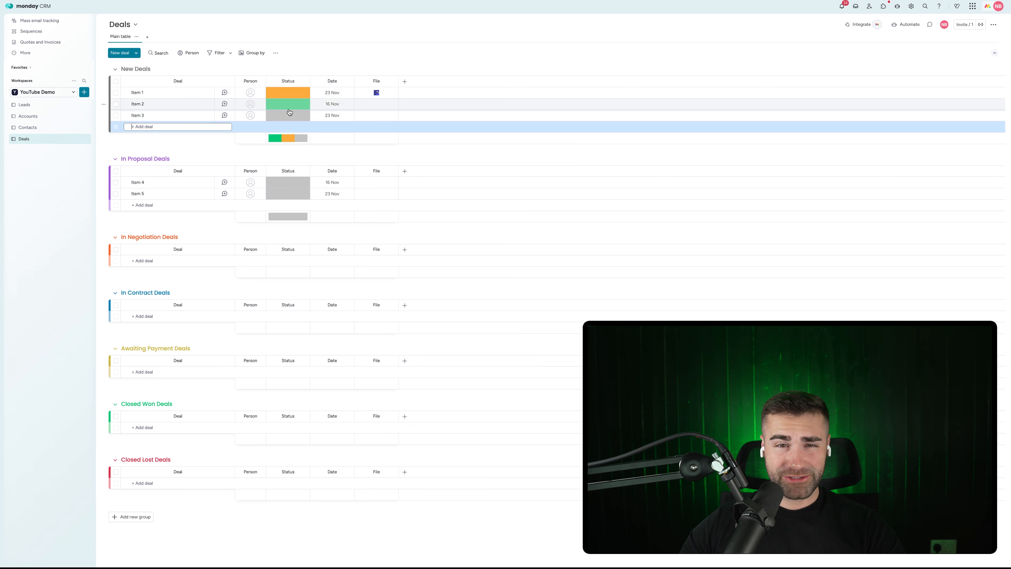
pyautogui.click(290, 113)
pyautogui.click(287, 160)
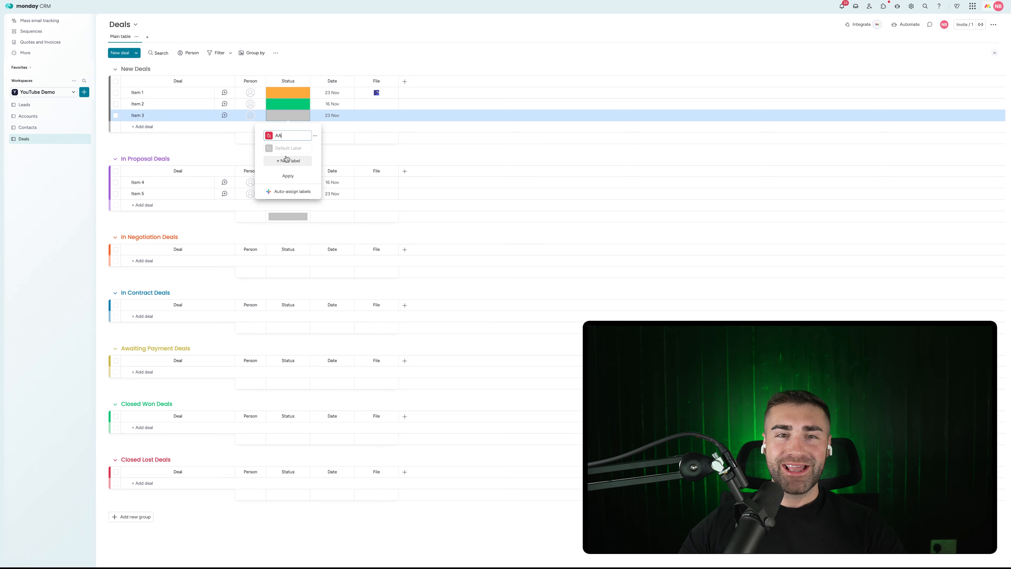
pyautogui.click(289, 148)
pyautogui.write('New')
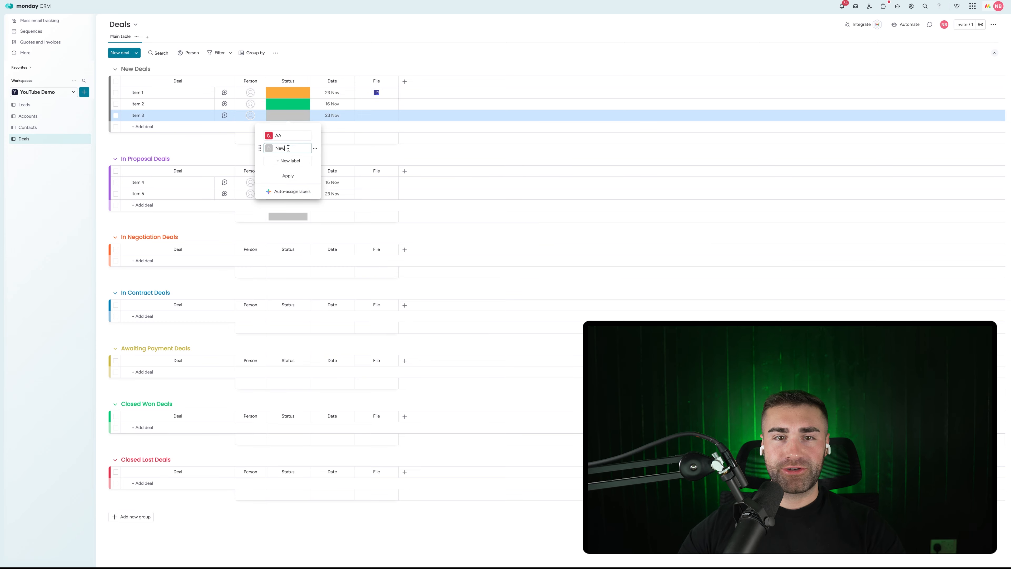
# Step: Add 'In Proposal', 'In Contract' and 'Awaiting Payment' status labels
pyautogui.click(288, 160)
pyautogui.write('In')
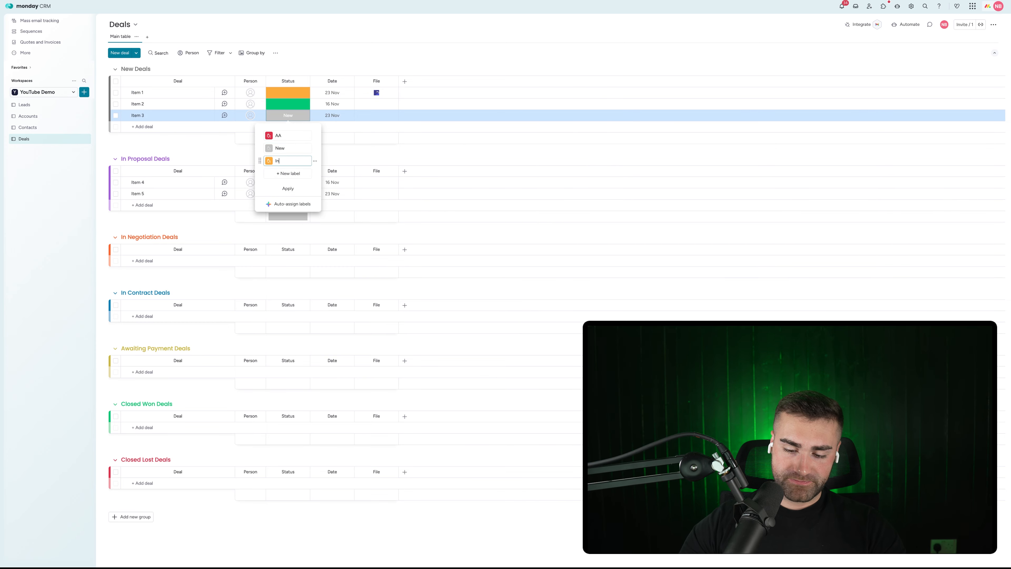
pyautogui.write(' Proposa')
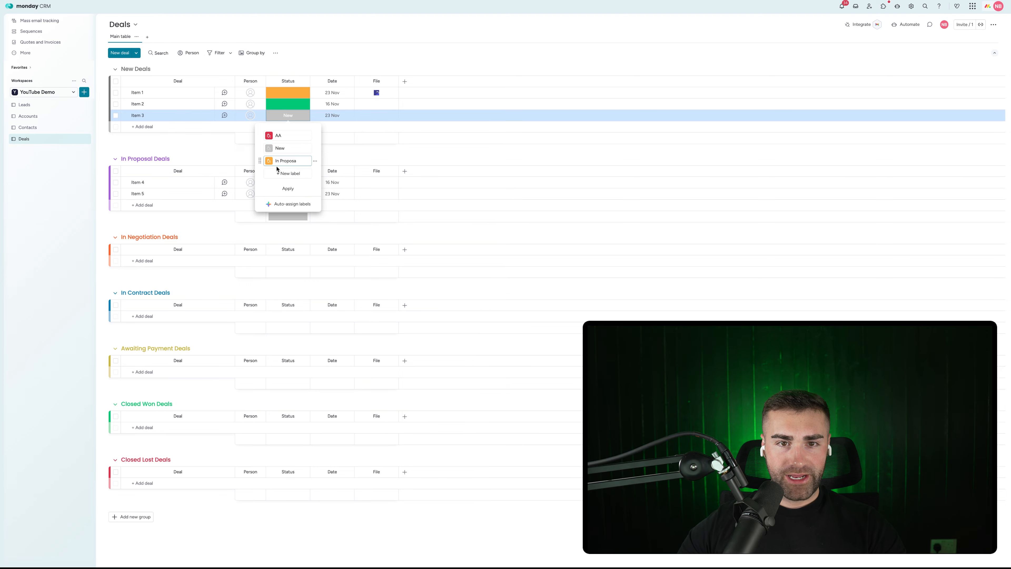
pyautogui.click(281, 174)
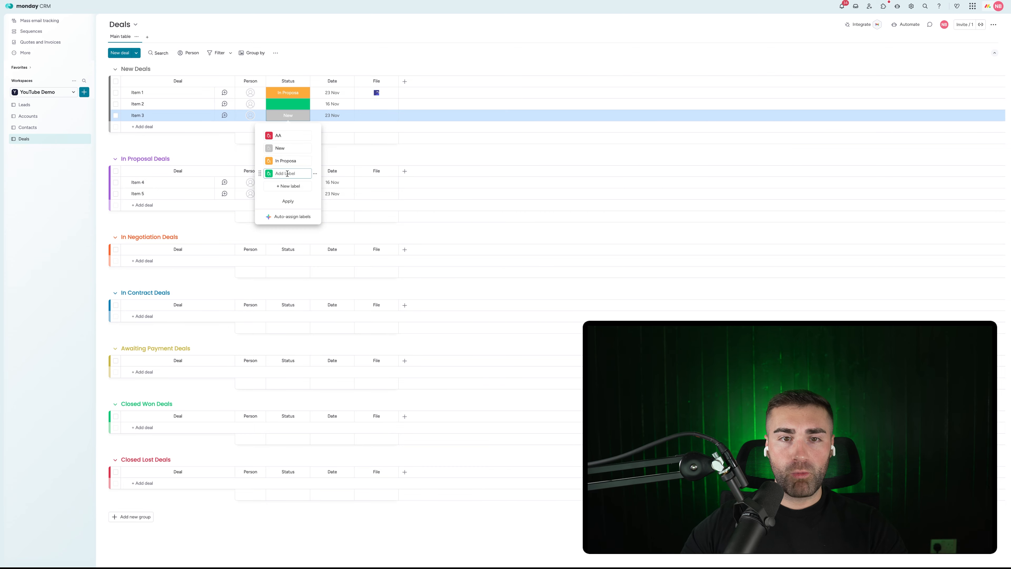
pyautogui.click(289, 182)
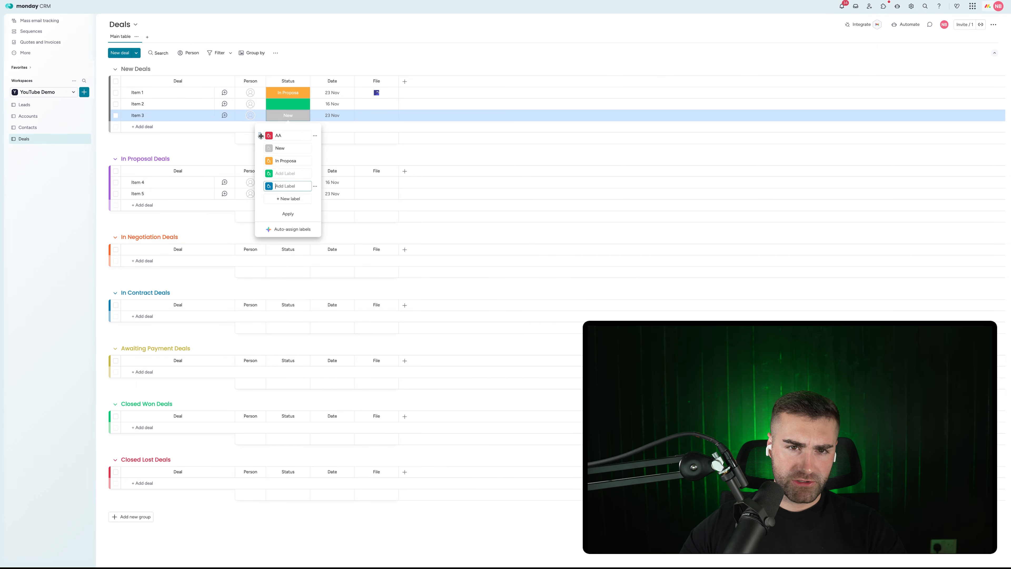
pyautogui.write('In Contract')
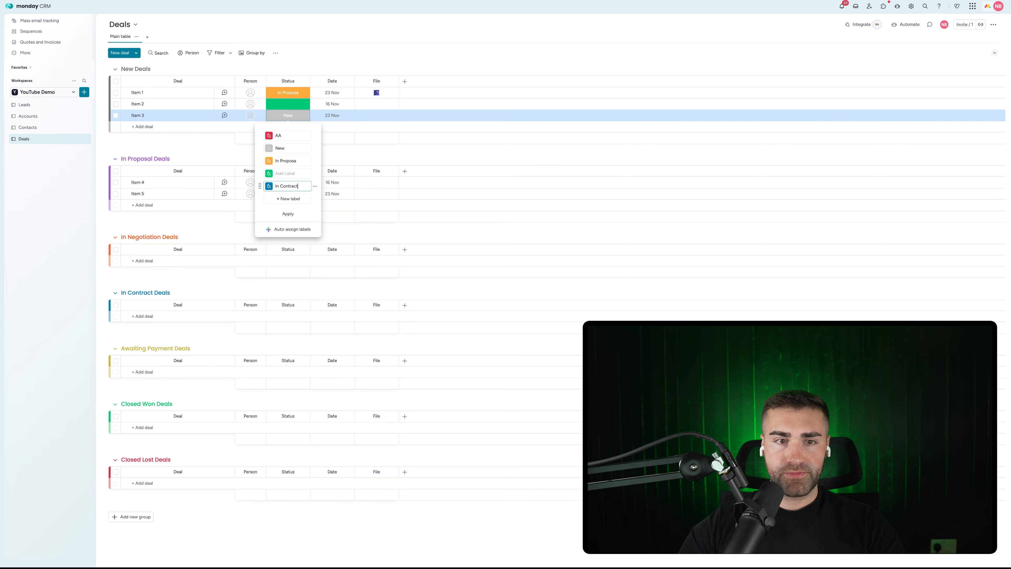
pyautogui.click(286, 203)
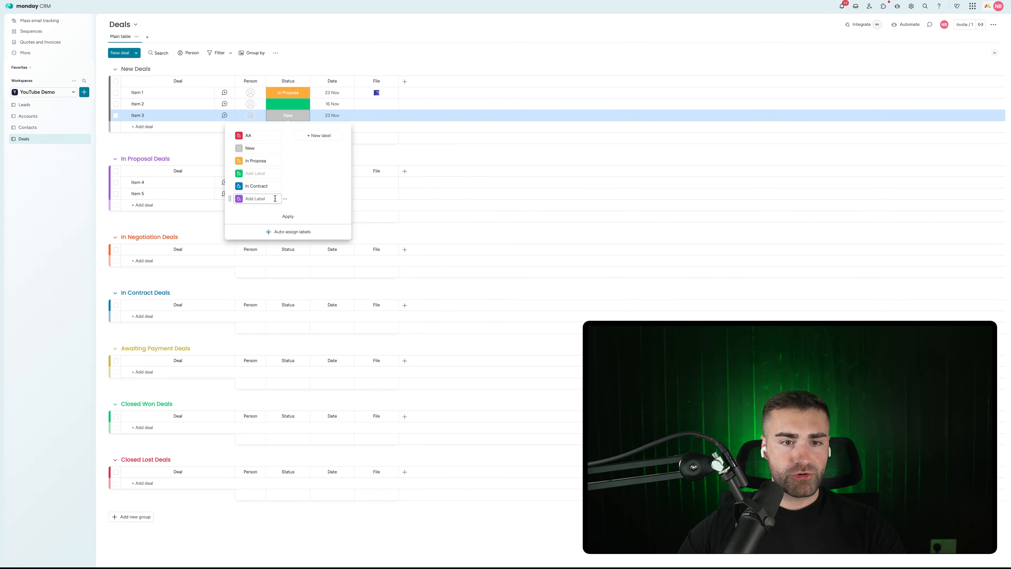
pyautogui.write('Awa')
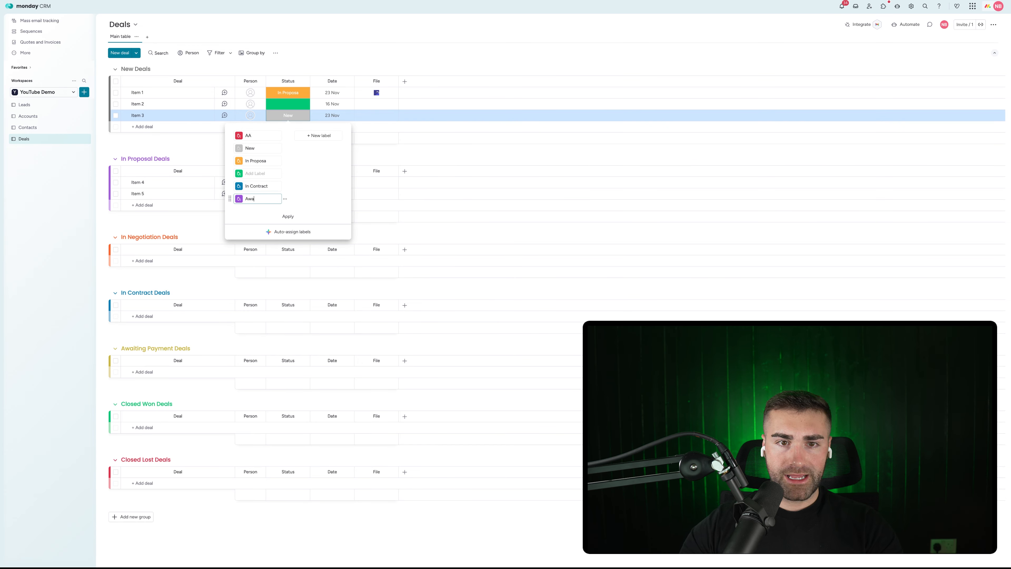
pyautogui.write('iting Payment')
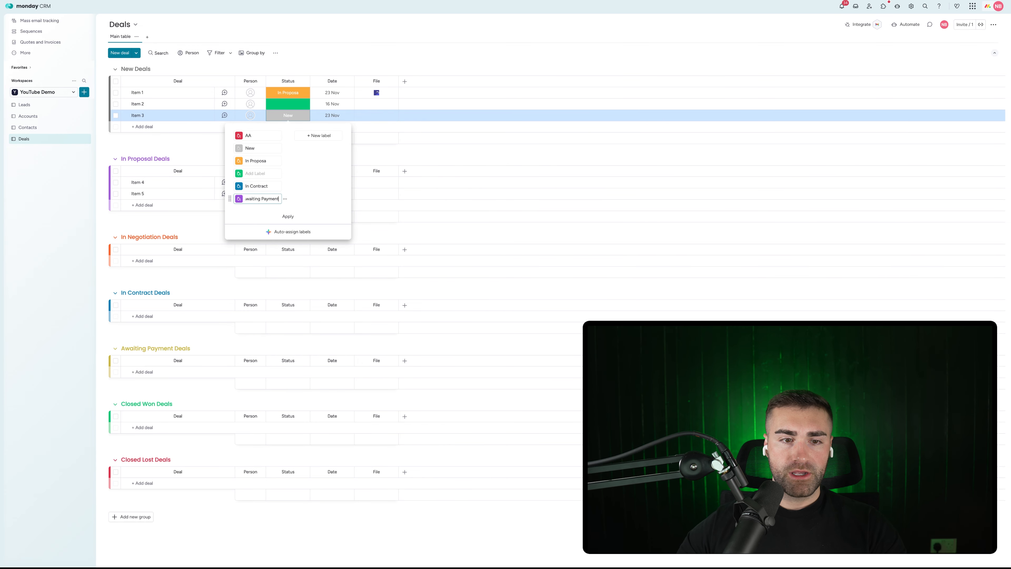
# Step: Name the empty green label 'Won' and rename the red AA label to 'Lost'
pyautogui.click(259, 169)
pyautogui.write('Won')
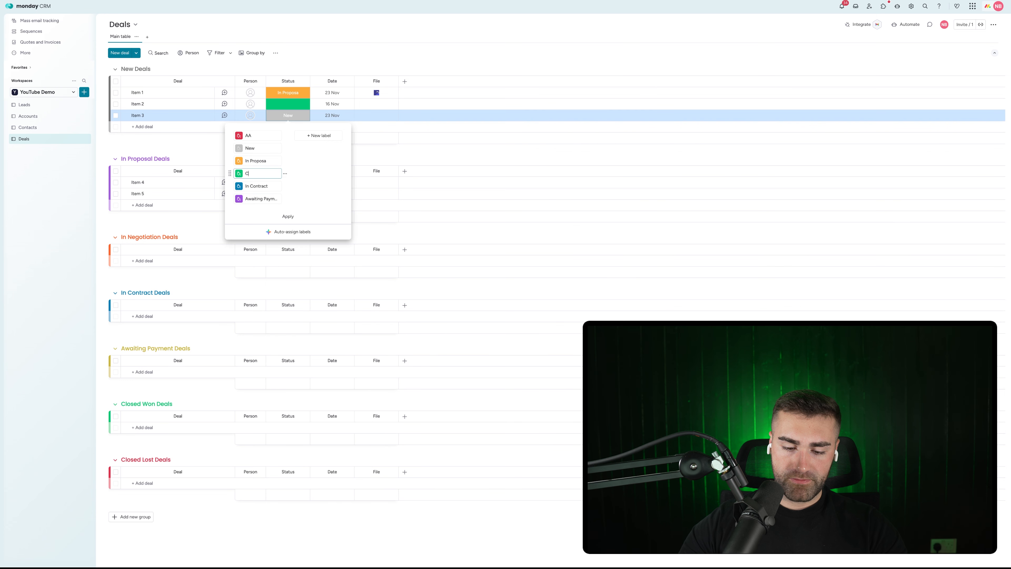
pyautogui.click(255, 135)
pyautogui.press('BackSpace')
pyautogui.press('BackSpace')
pyautogui.write('Lost')
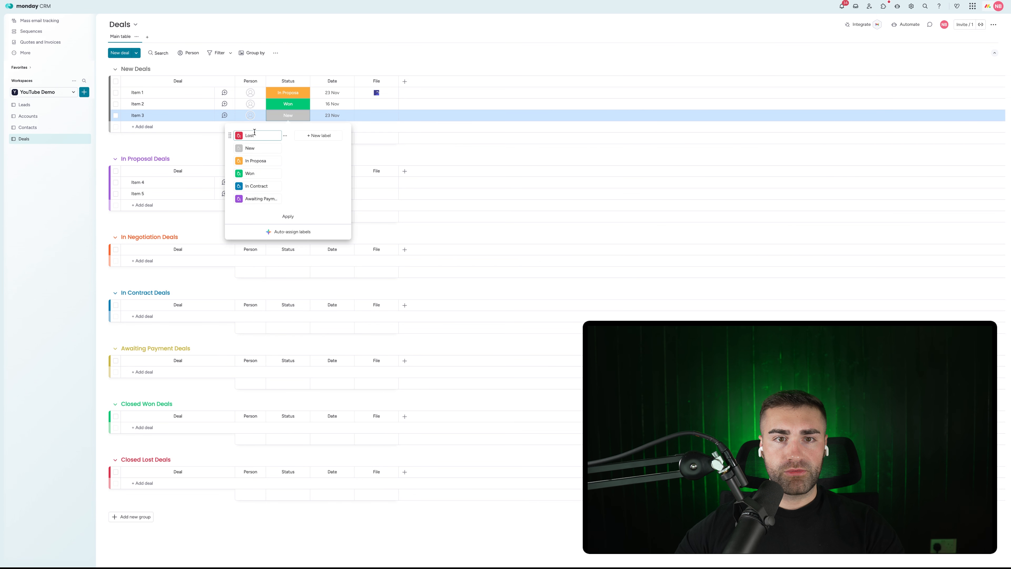
# Step: Clear the In Proposal label's name so it can be retyped
pyautogui.click(272, 159)
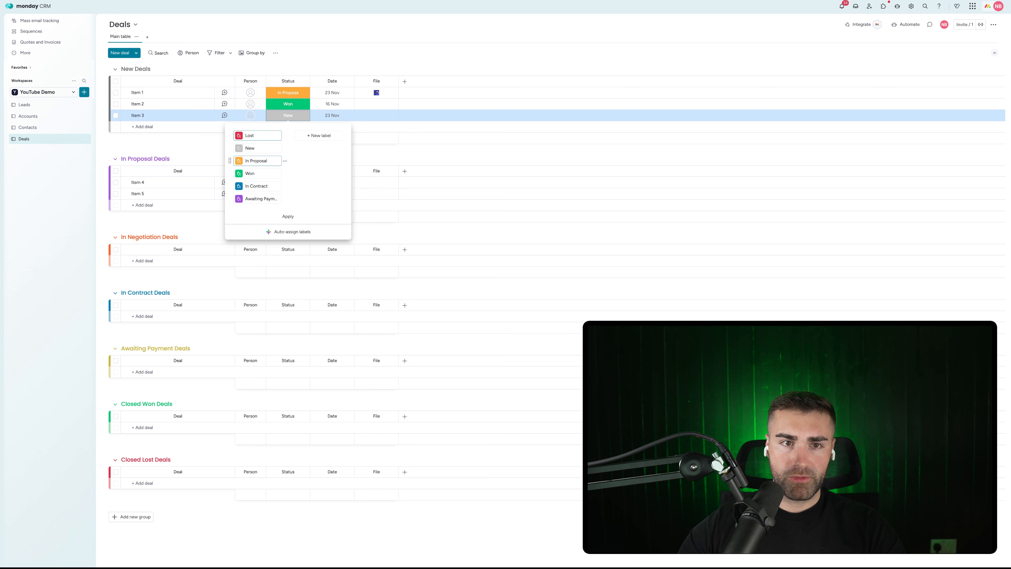
pyautogui.write('l')
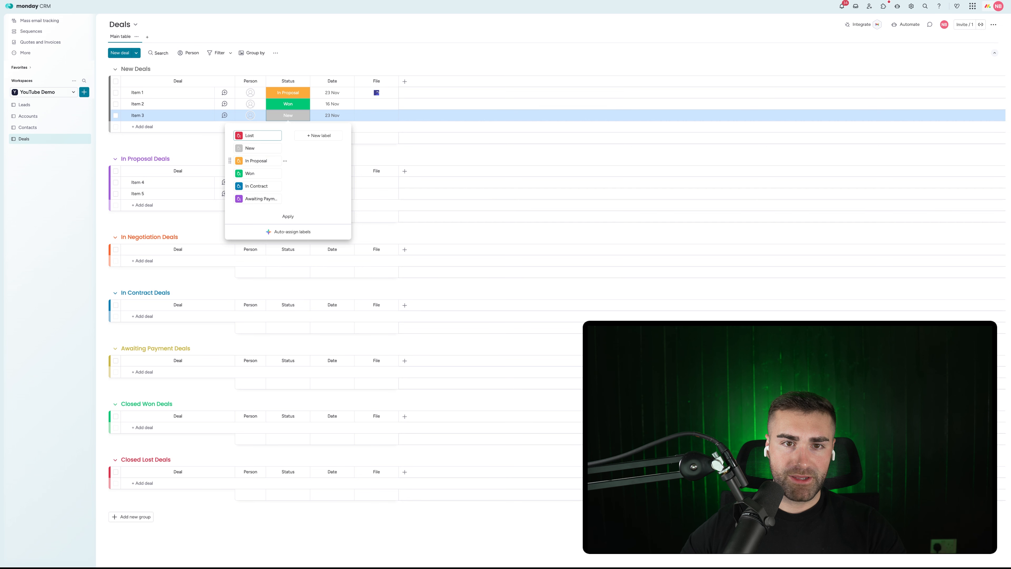
pyautogui.tripleClick(261, 159)
pyautogui.write('P')
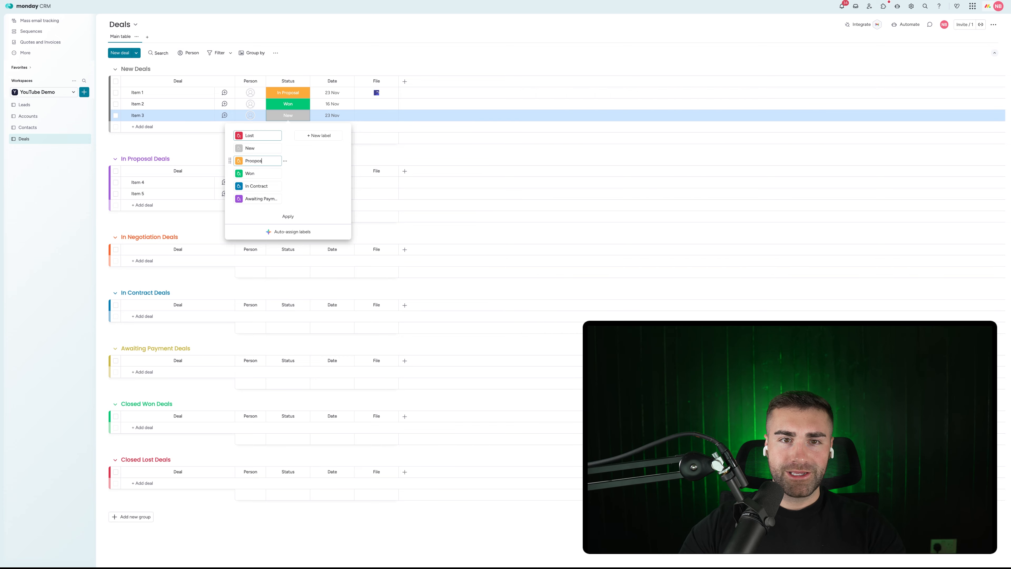
pyautogui.press('BackSpace')
pyautogui.press('BackSpace')
pyautogui.press('BackSpace')
pyautogui.press('BackSpace')
pyautogui.press('BackSpace')
pyautogui.press('BackSpace')
pyautogui.press('BackSpace')
# Step: Rename the label 'Proposal Sent' and colour it purple, with Awaiting Payment yellow
pyautogui.write('Proposal Sen')
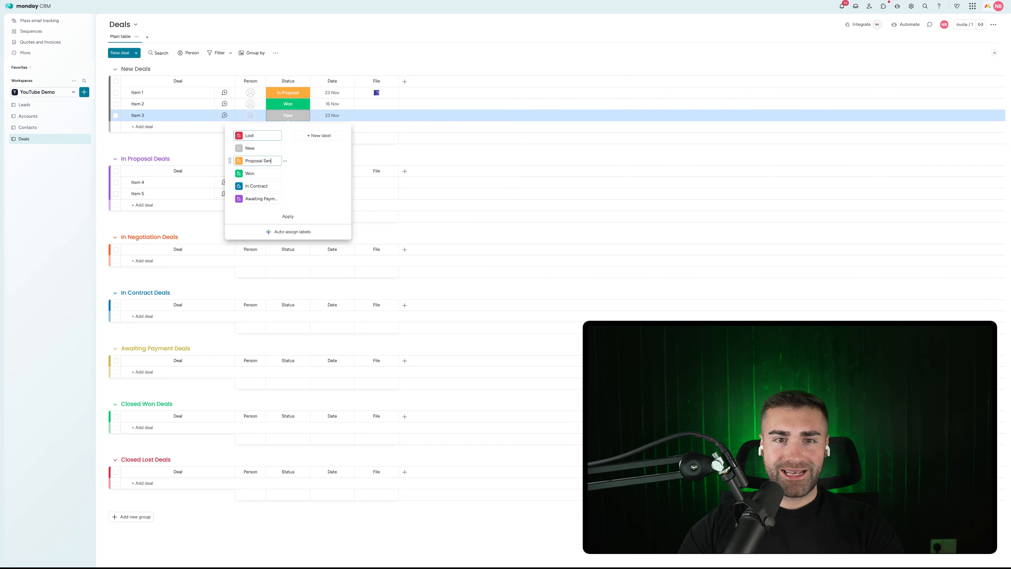
pyautogui.write('t')
pyautogui.click(239, 161)
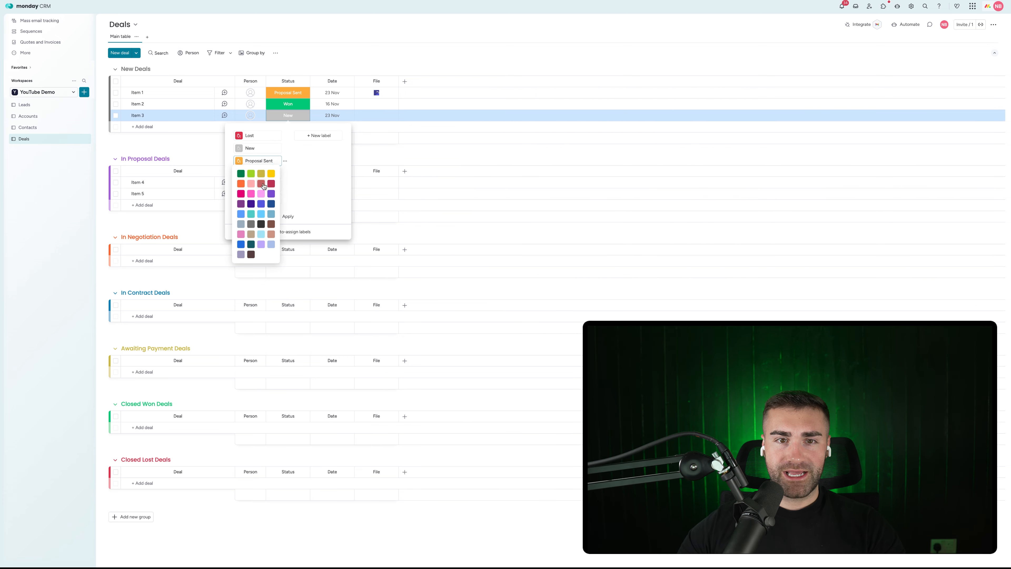
pyautogui.click(274, 196)
pyautogui.click(239, 198)
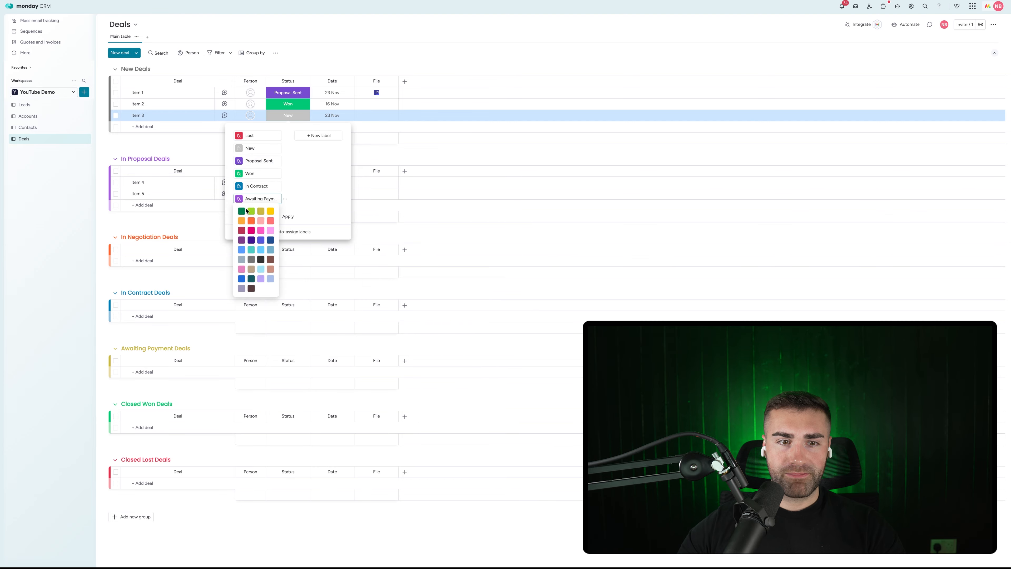
pyautogui.click(260, 209)
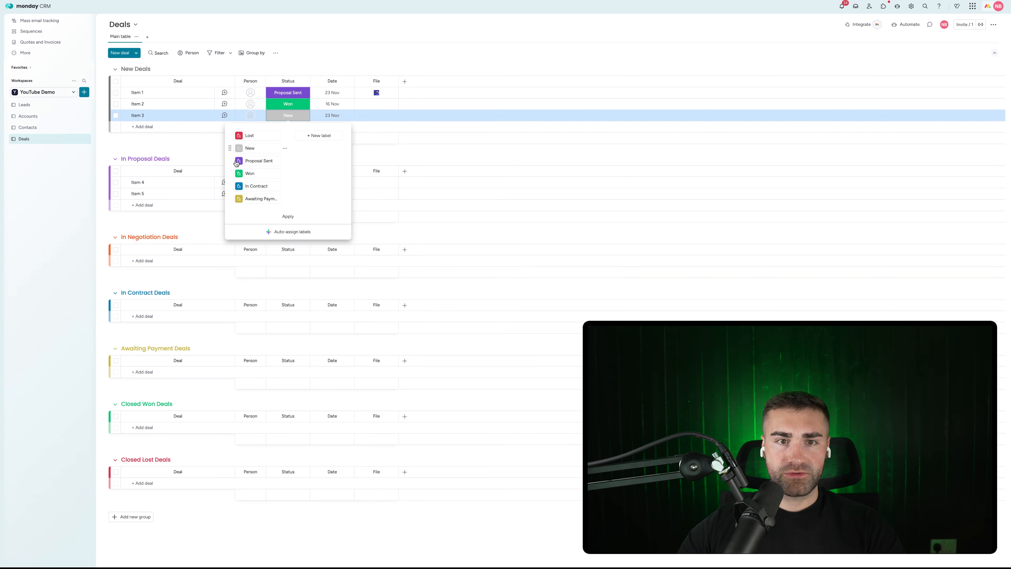
# Step: Move the Won and Lost labels to the end of the label list
pyautogui.moveTo(230, 174); pyautogui.dragTo(230, 199)
pyautogui.moveTo(231, 135); pyautogui.dragTo(232, 199)
pyautogui.click(247, 134)
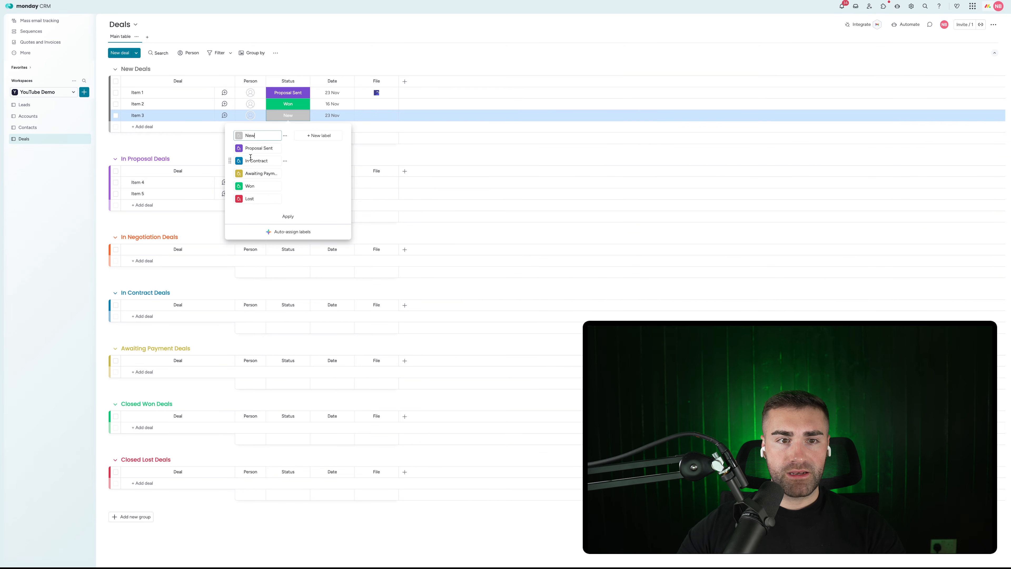
# Step: Add an orange 'In Negotiation' label after Proposal Sent and apply the label changes
pyautogui.click(318, 135)
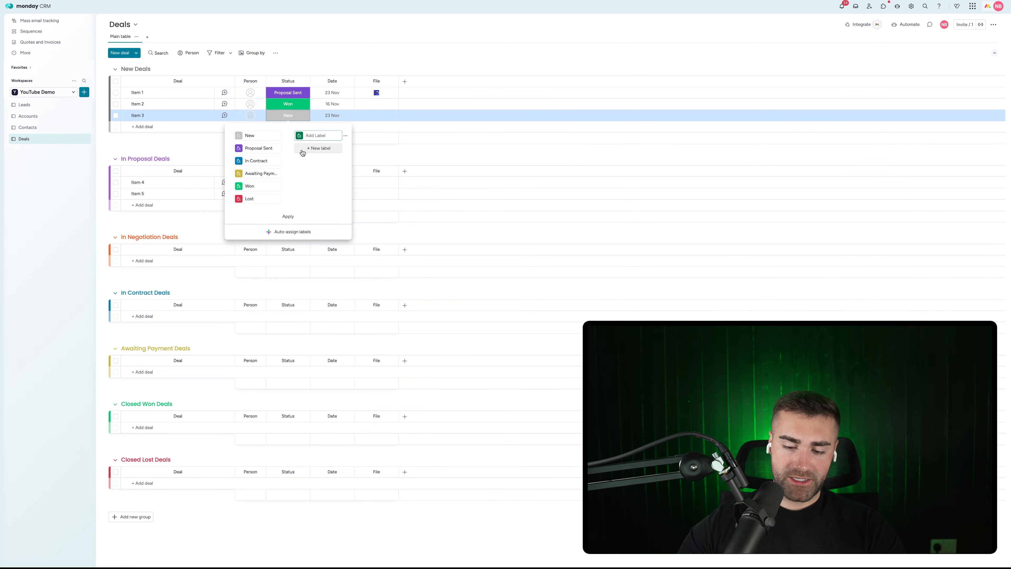
pyautogui.write('In Nego')
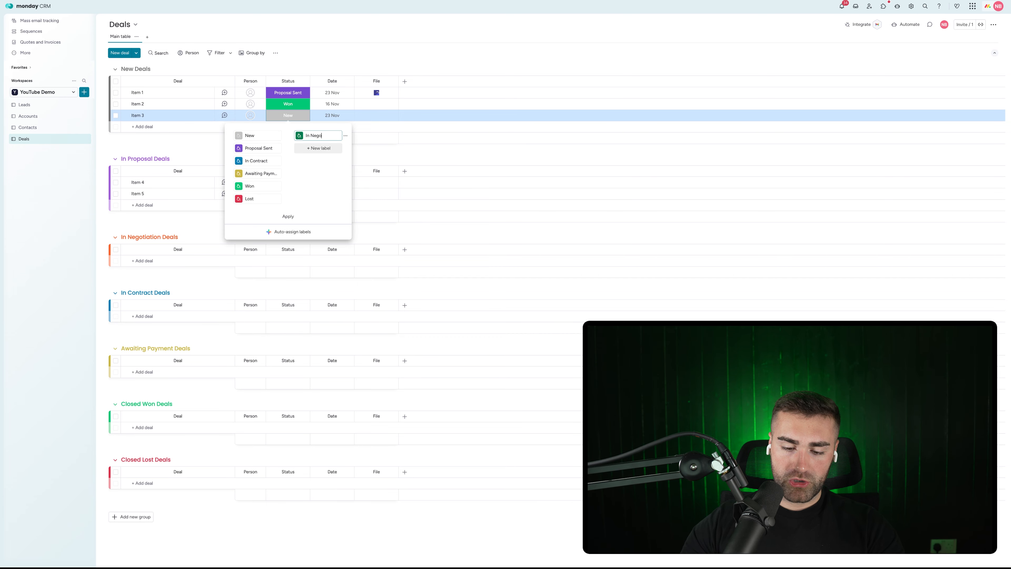
pyautogui.write('tiation')
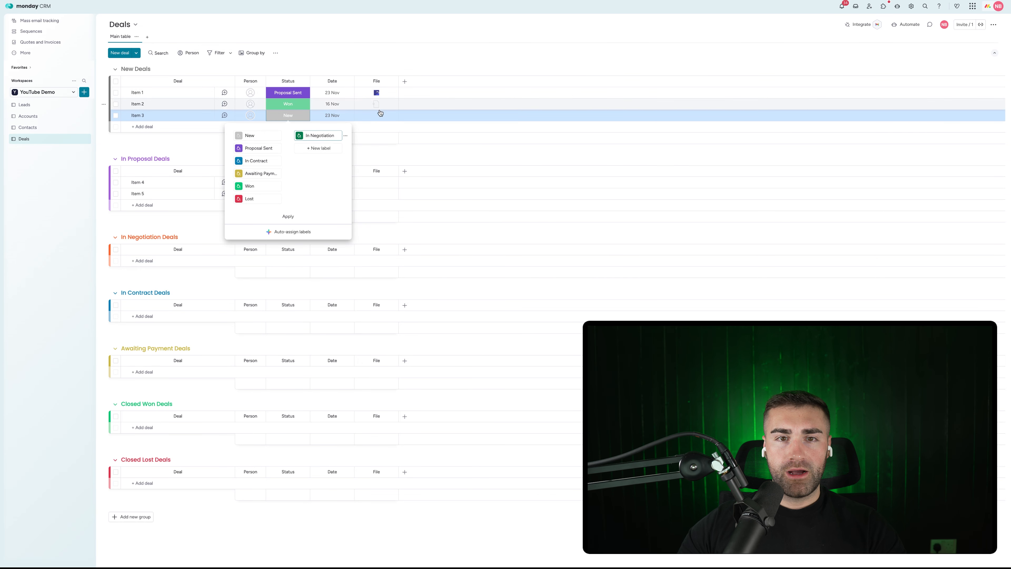
pyautogui.moveTo(294, 132); pyautogui.dragTo(265, 161)
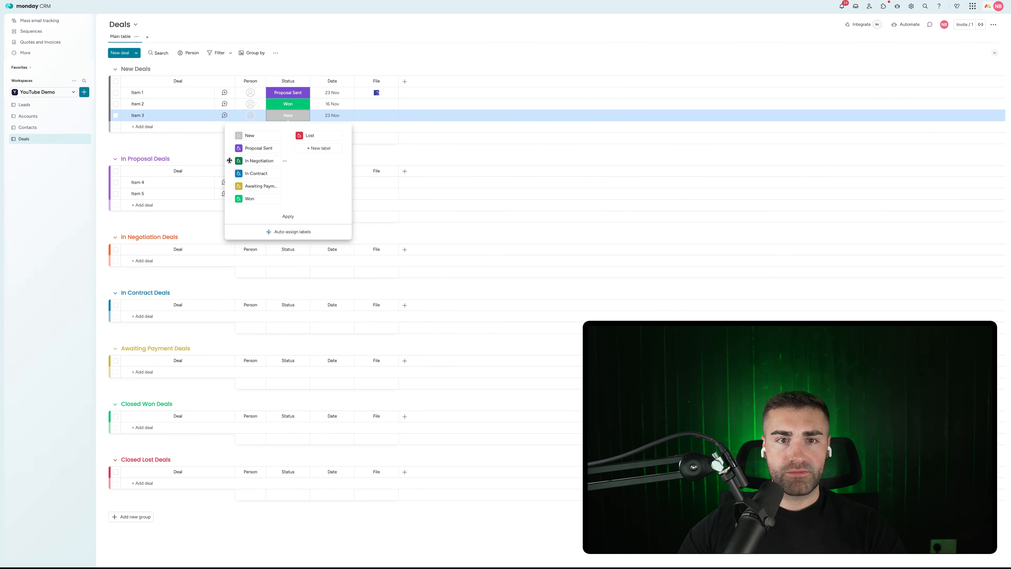
pyautogui.click(239, 161)
pyautogui.click(266, 176)
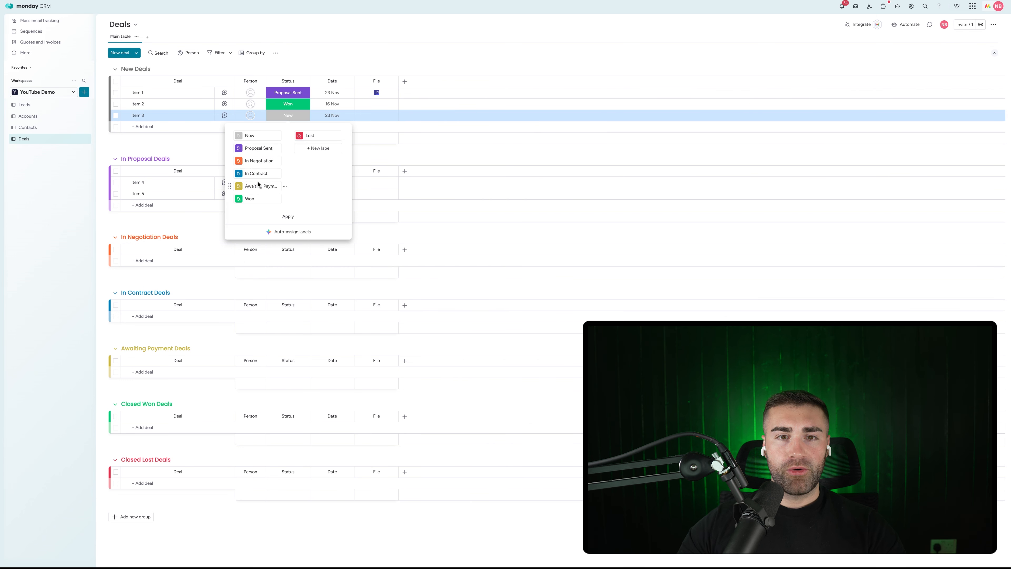
pyautogui.click(289, 216)
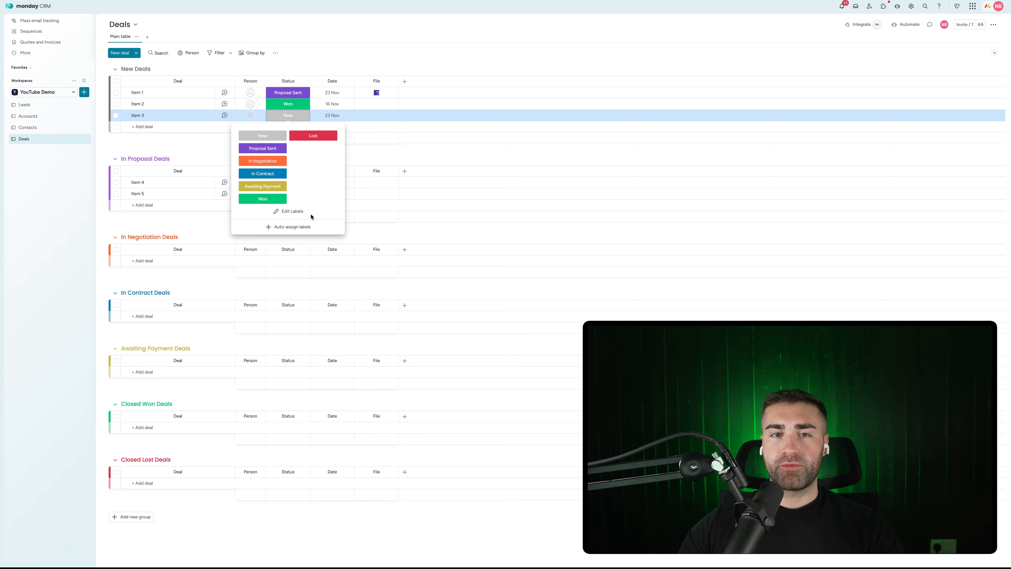
# Step: Rename the In Proposal Deals group to 'Proposal Sent Deals'
pyautogui.click(151, 158)
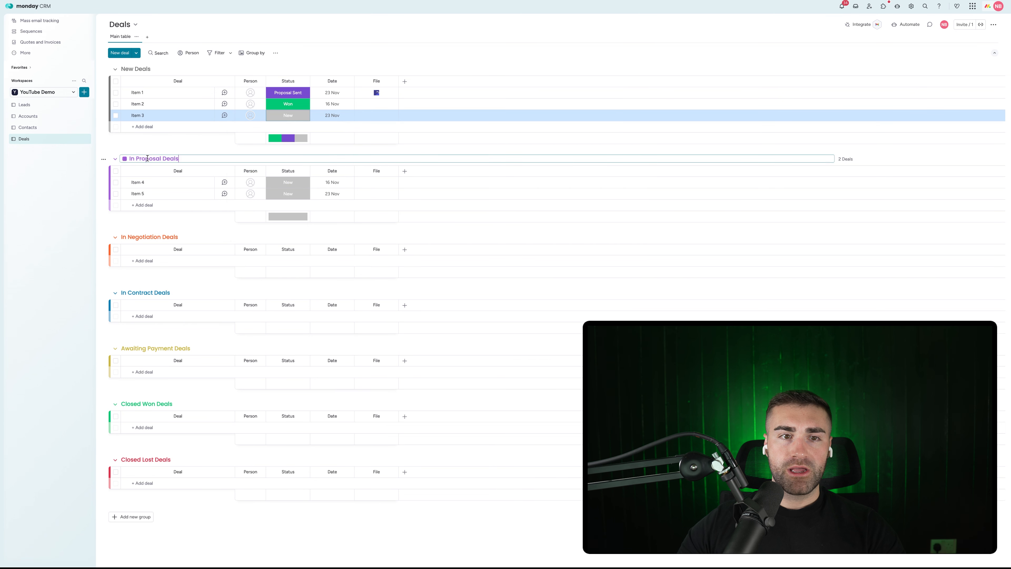
pyautogui.doubleClick(143, 157)
pyautogui.write('Proposal S')
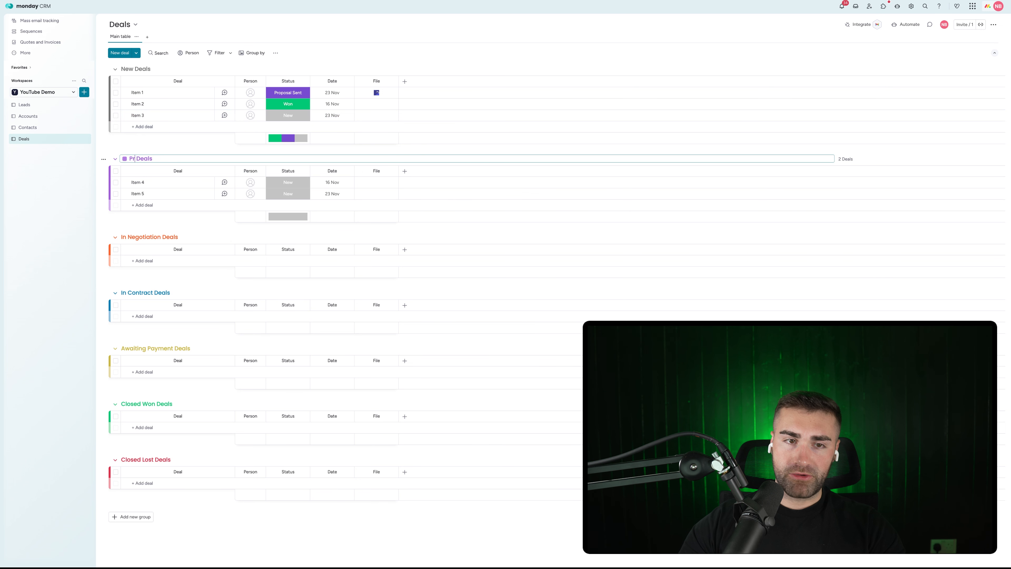
pyautogui.write('ent')
pyautogui.press('Return')
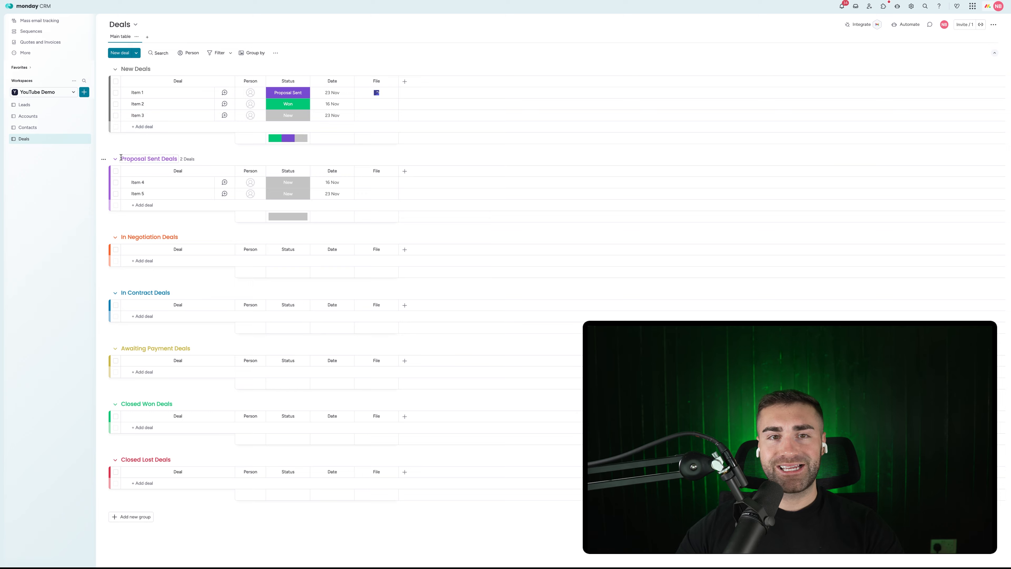
# Step: Hide the summary under the Status column
pyautogui.click(306, 81)
pyautogui.moveTo(328, 99)
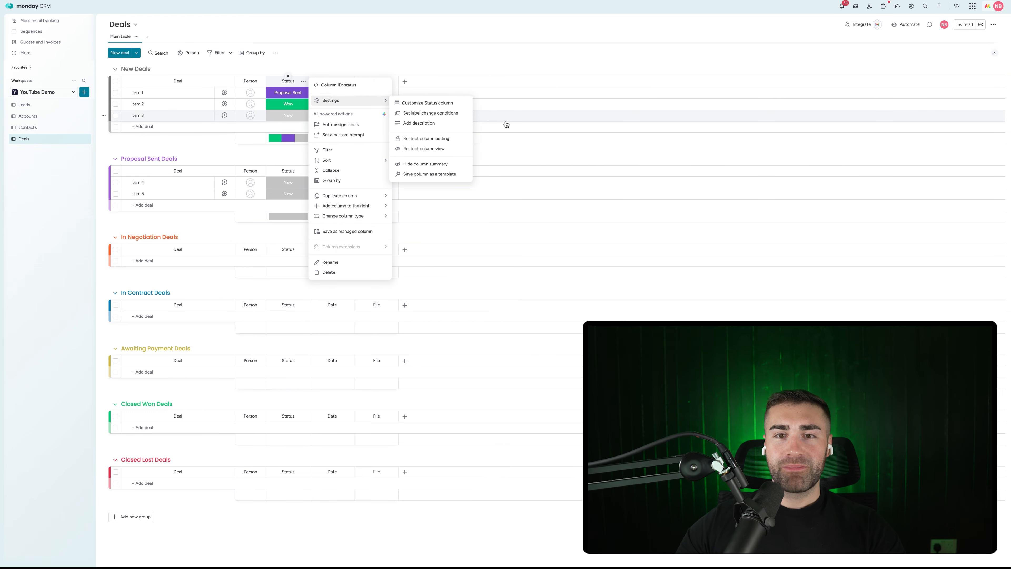
pyautogui.click(435, 167)
pyautogui.click(296, 94)
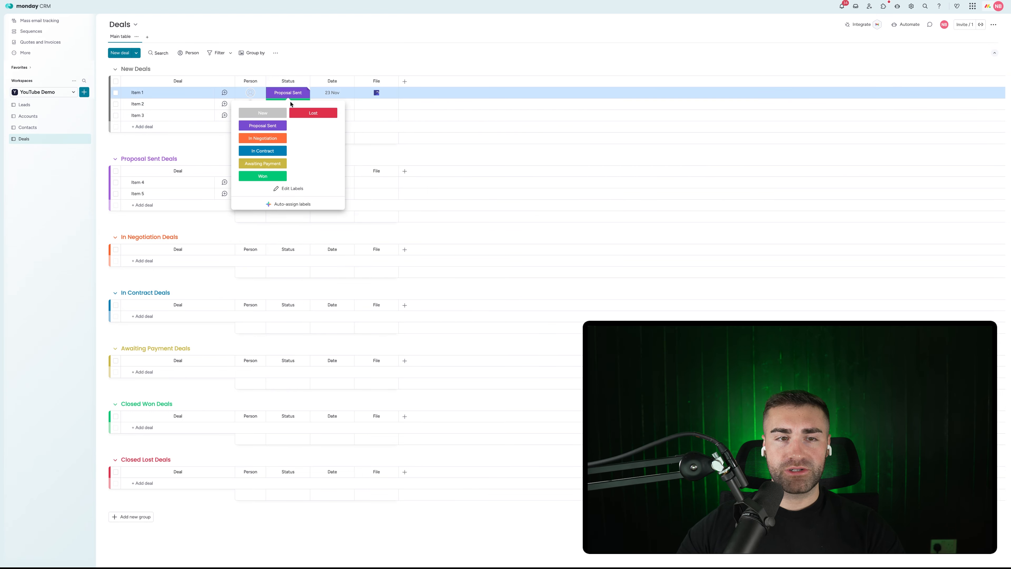
pyautogui.click(411, 61)
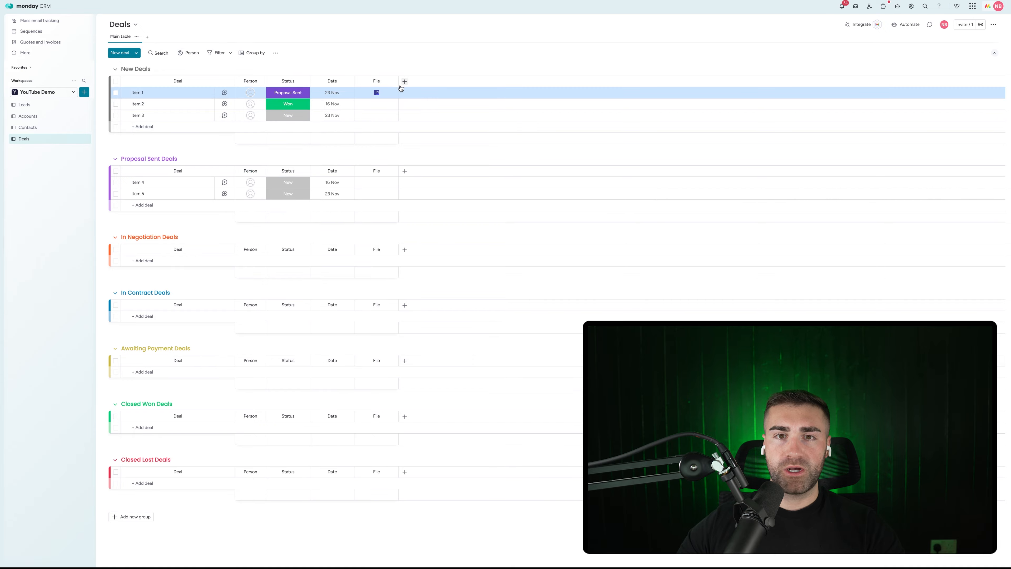
# Step: Move the Date column to after File and rename it 'Date Created'
pyautogui.moveTo(323, 85); pyautogui.dragTo(380, 82)
pyautogui.click(381, 82)
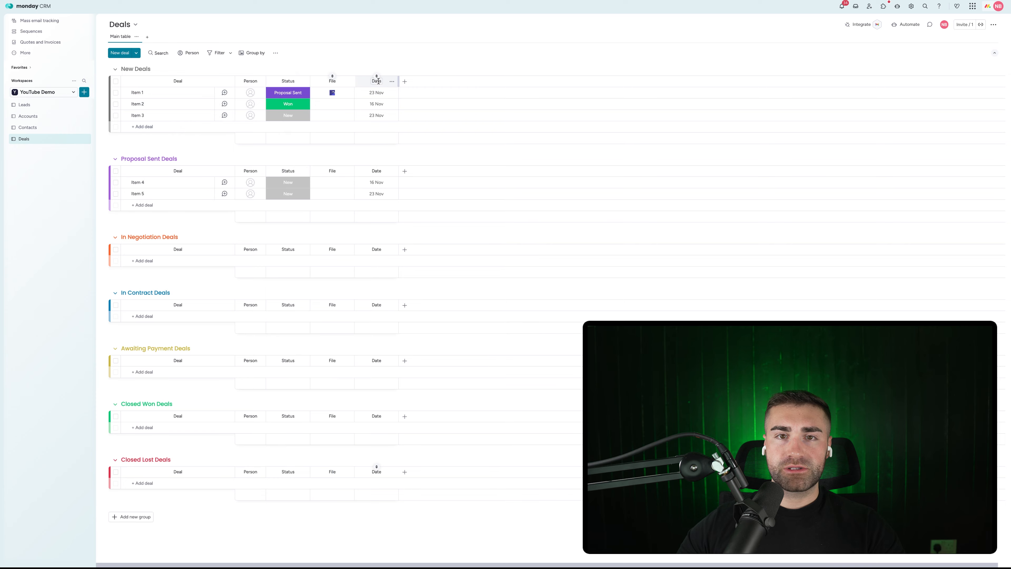
pyautogui.write('Cret')
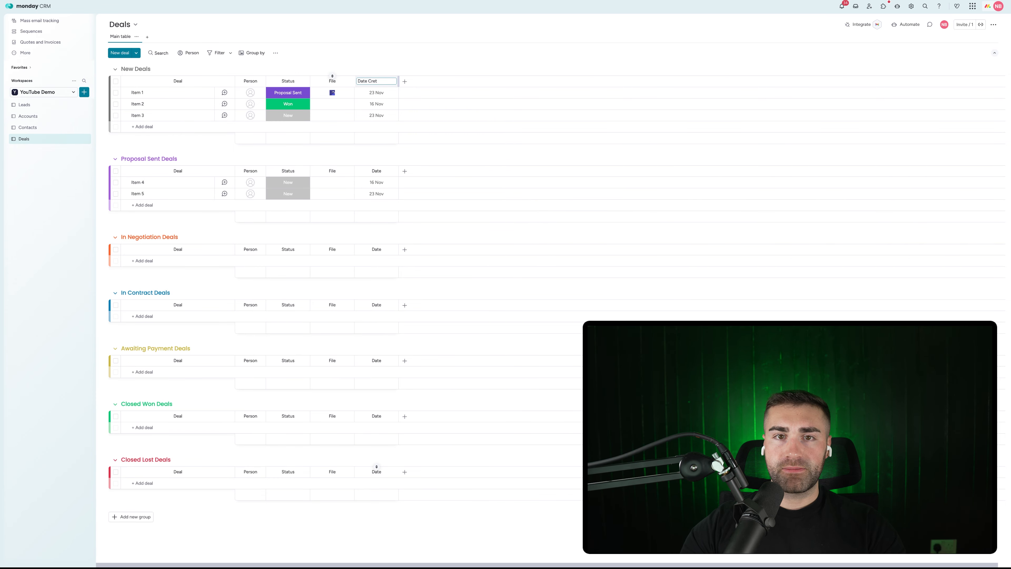
pyautogui.press('BackSpace')
pyautogui.write('ated')
pyautogui.press('Return')
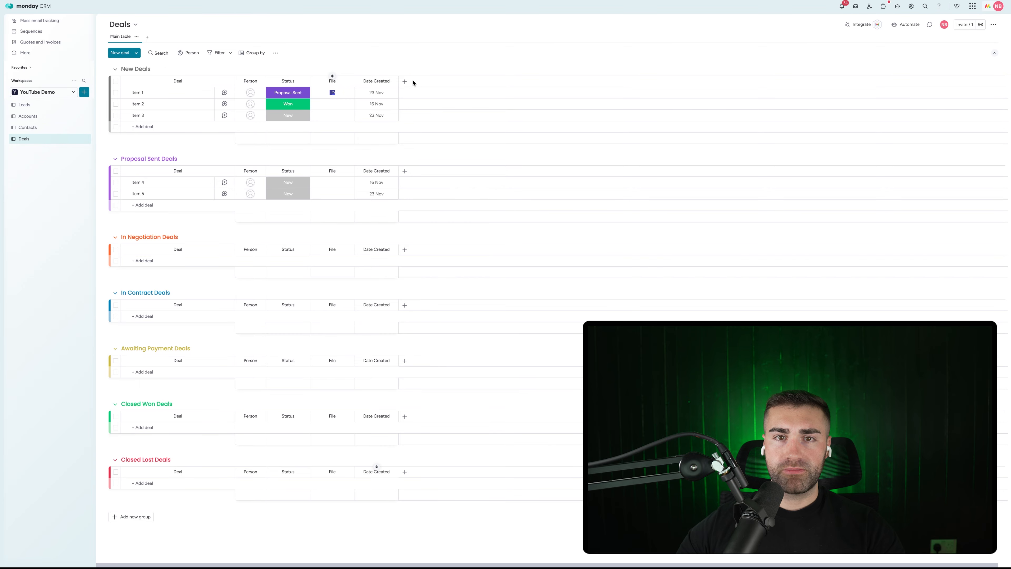
# Step: Add a Date column named 'Date Closed' after Date Created
pyautogui.click(405, 81)
pyautogui.write('date')
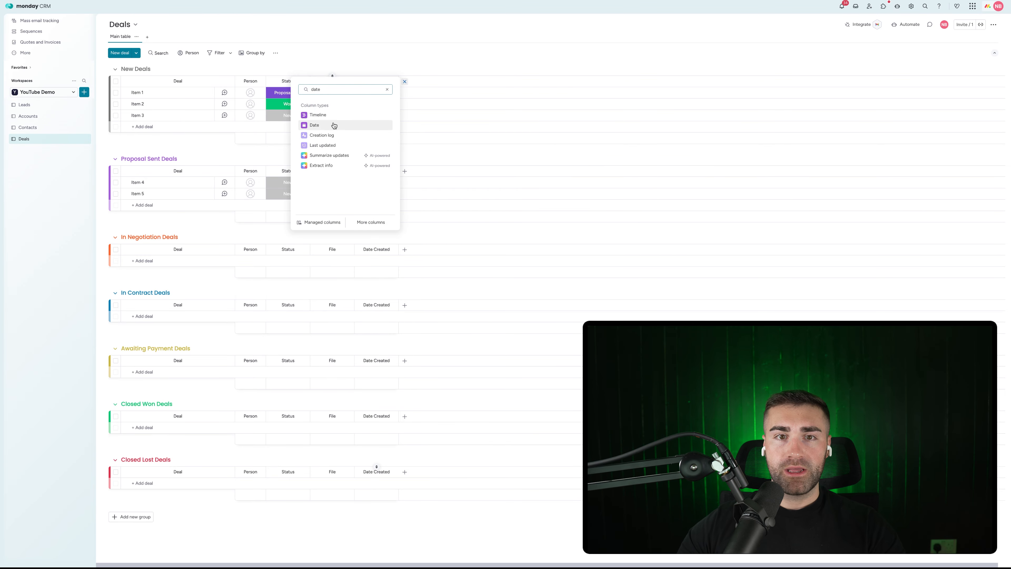
pyautogui.click(334, 126)
pyautogui.click(423, 82)
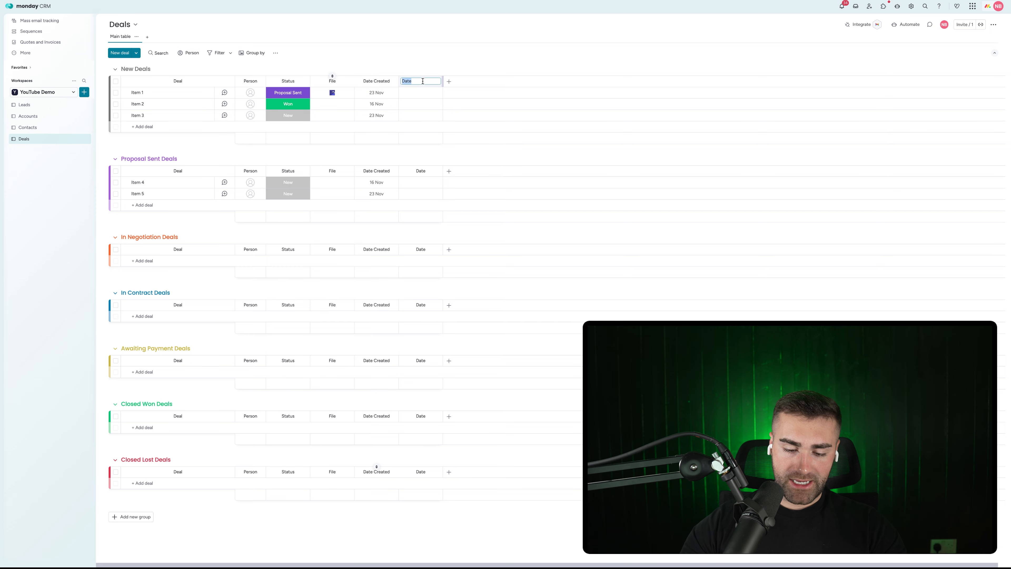
pyautogui.write('Closed')
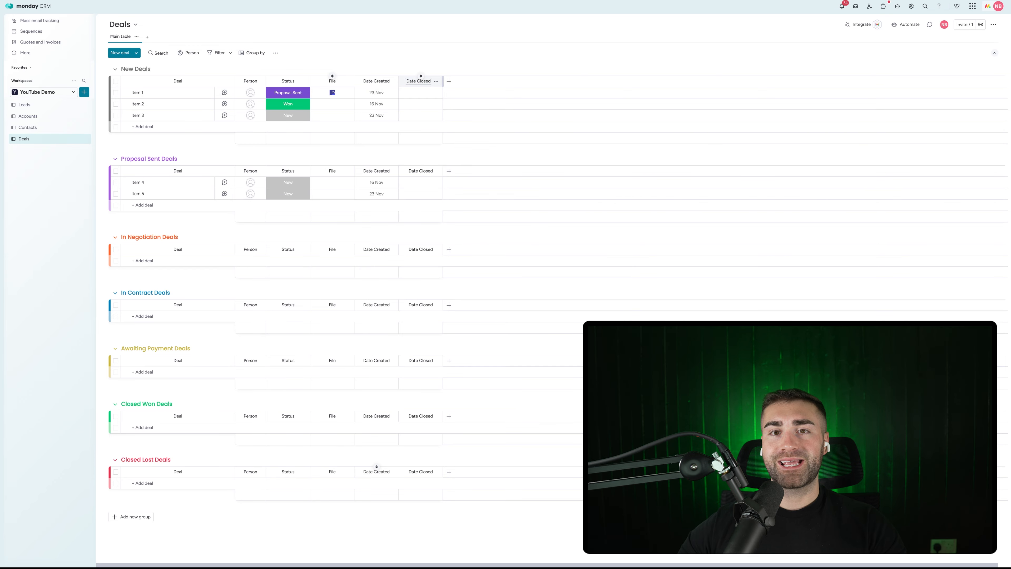
pyautogui.press('Return')
pyautogui.click(448, 82)
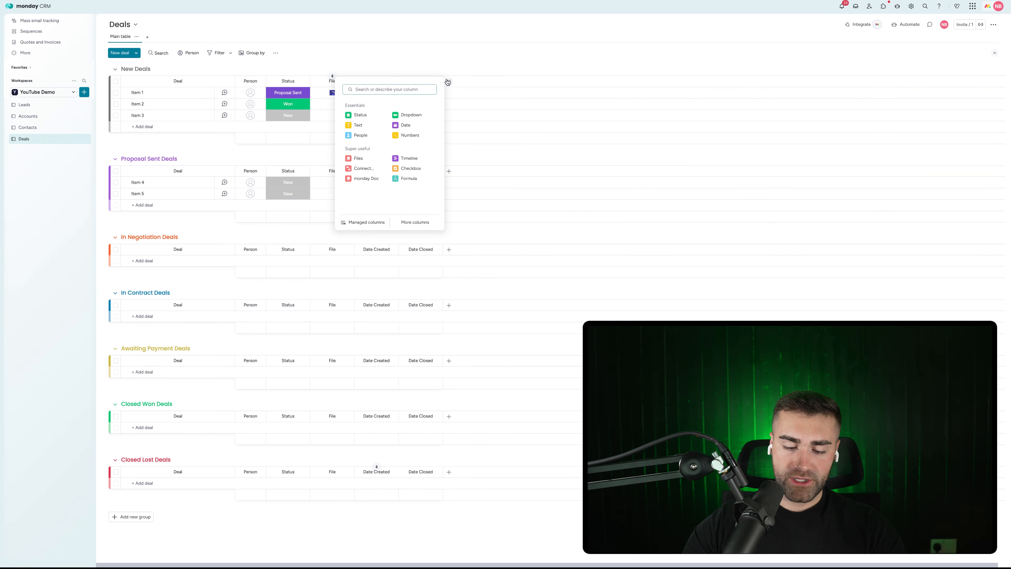
# Step: Add a Formula column with the AI-suggested DAYS formula between Date Created and Date Closed
pyautogui.write('form')
pyautogui.click(378, 146)
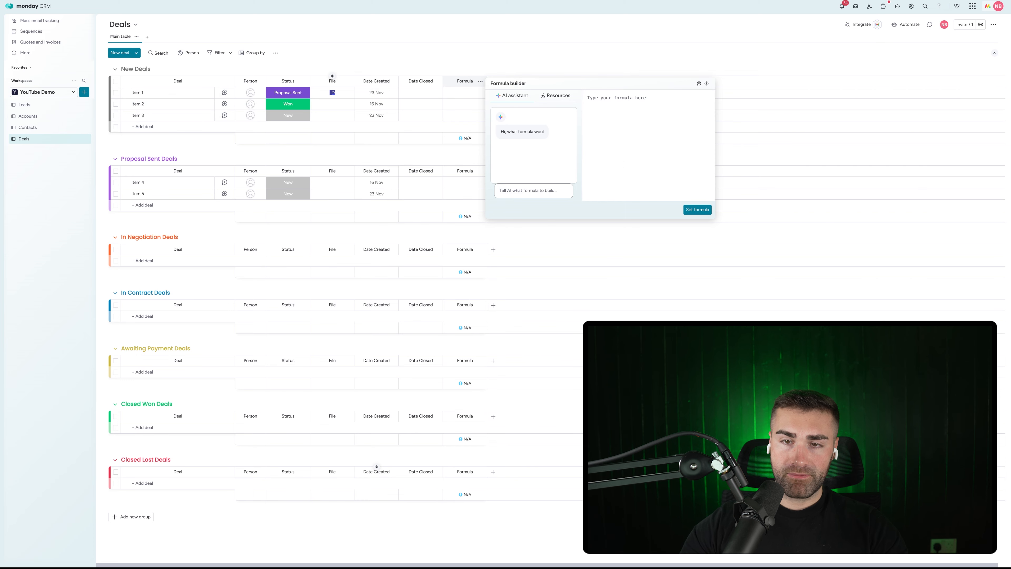
pyautogui.write('give me the difference in days b')
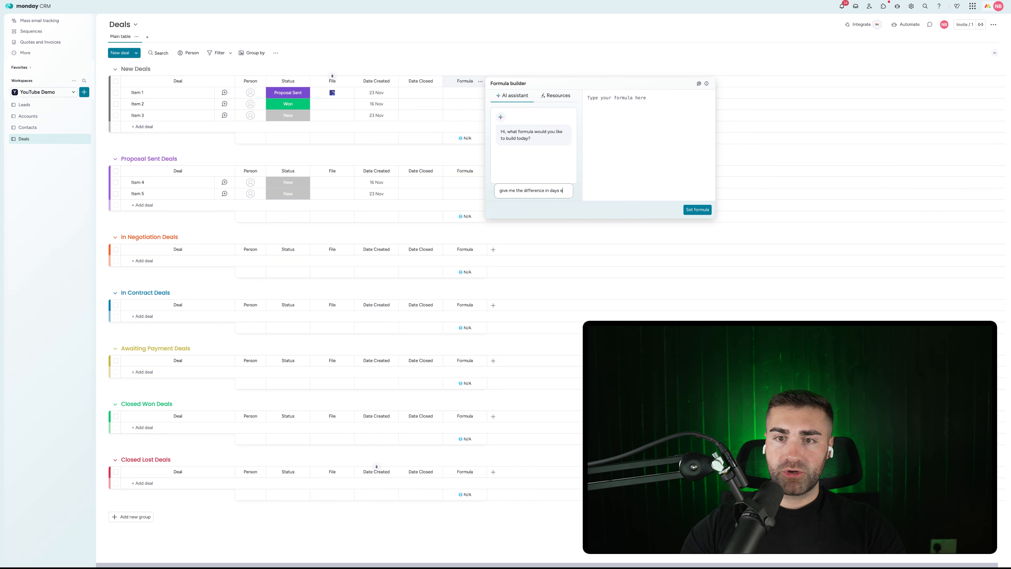
pyautogui.write('etrween date created and d')
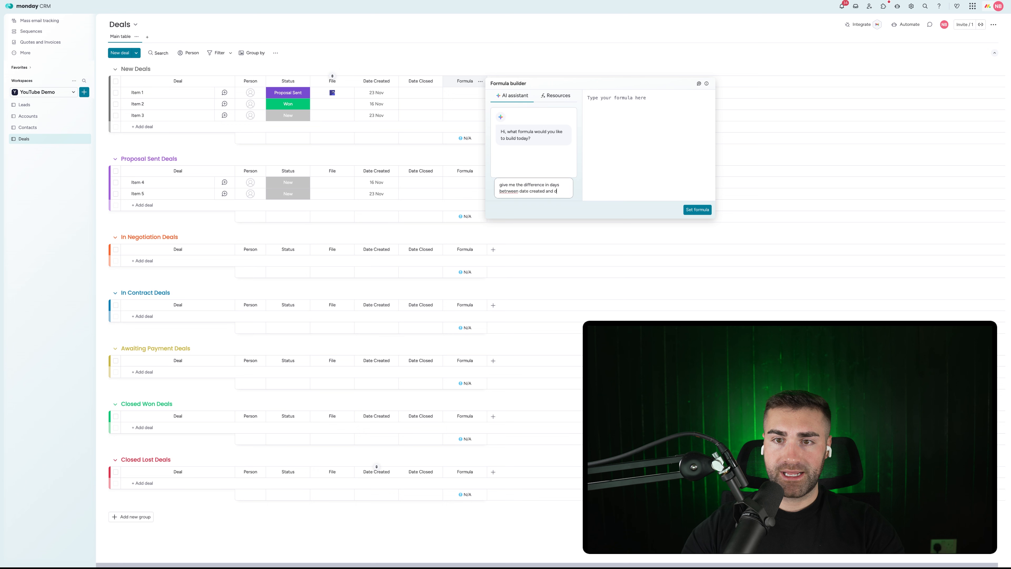
pyautogui.write('ate closed')
pyautogui.press('Return')
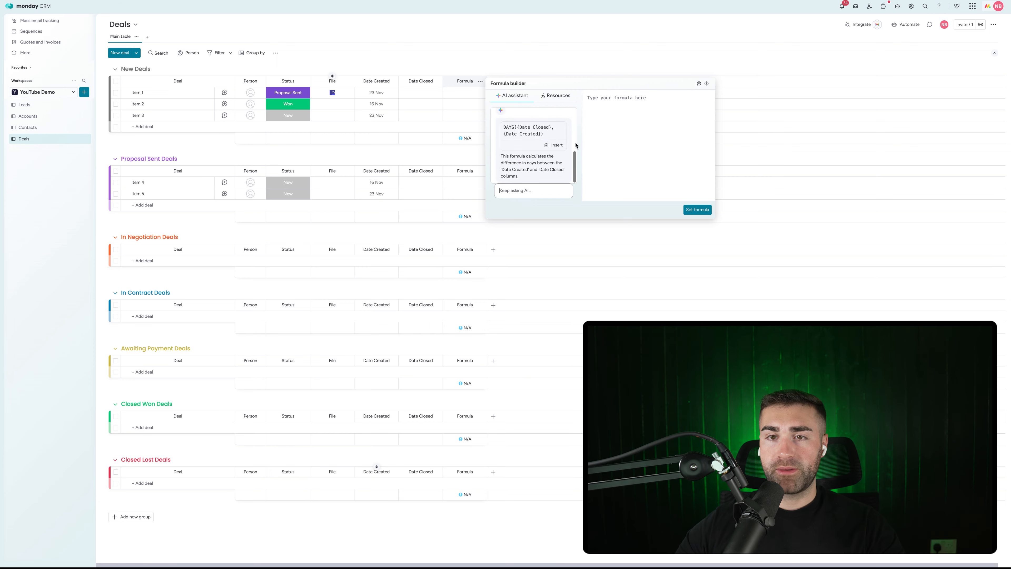
pyautogui.click(554, 145)
pyautogui.click(697, 210)
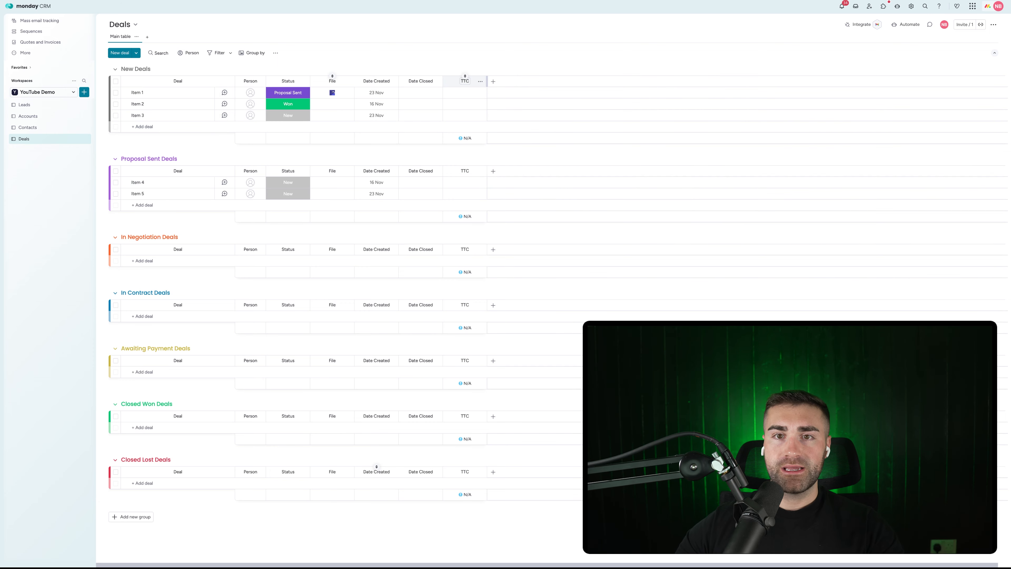
# Step: Hide the TTC column's summary
pyautogui.click(481, 82)
pyautogui.moveTo(514, 101)
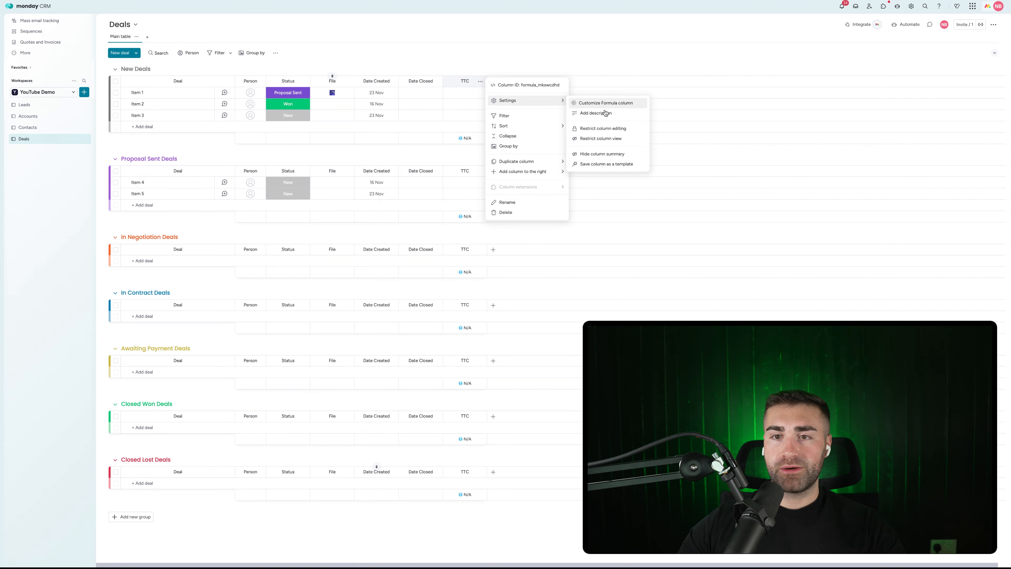
pyautogui.click(604, 159)
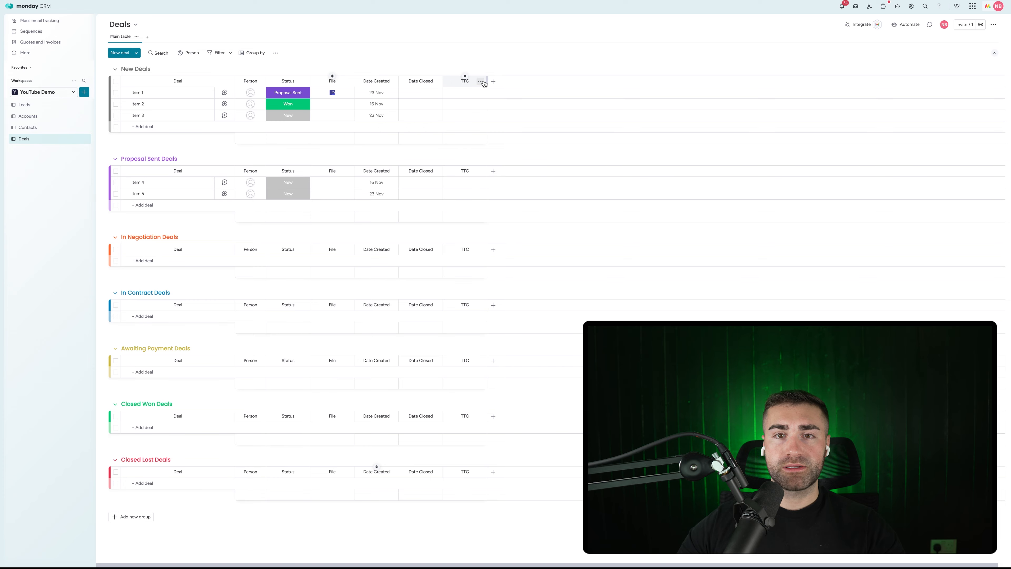
pyautogui.click(494, 82)
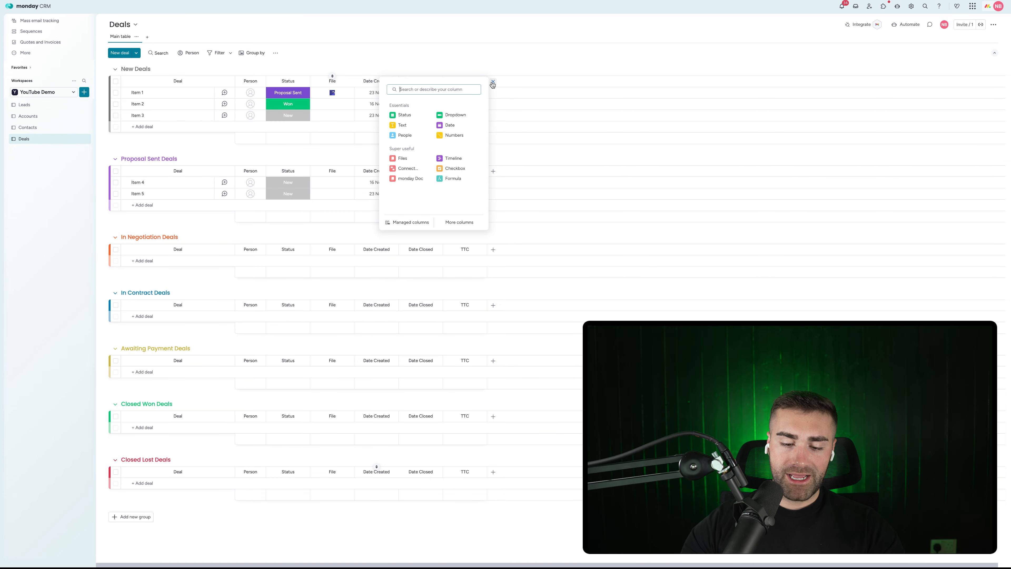
# Step: Add a Date column named 'Date Lead Created'
pyautogui.write('date')
pyautogui.click(428, 131)
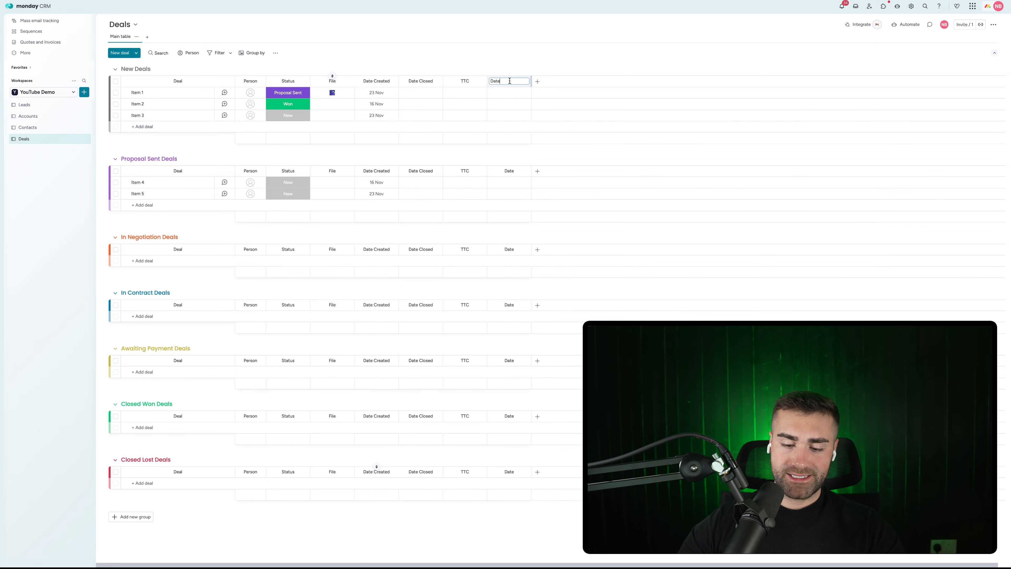
pyautogui.write('Lead Created')
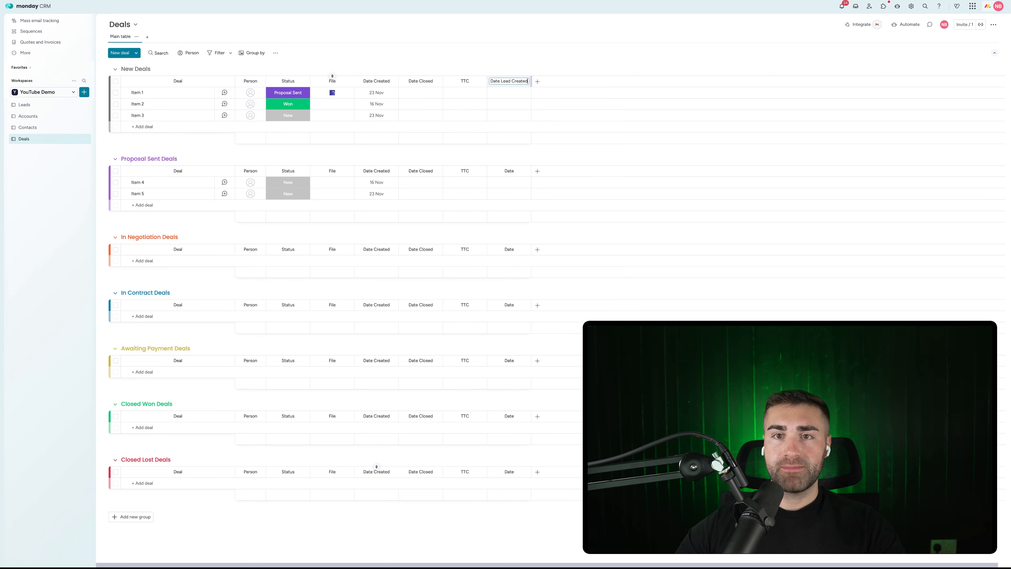
pyautogui.press('Return')
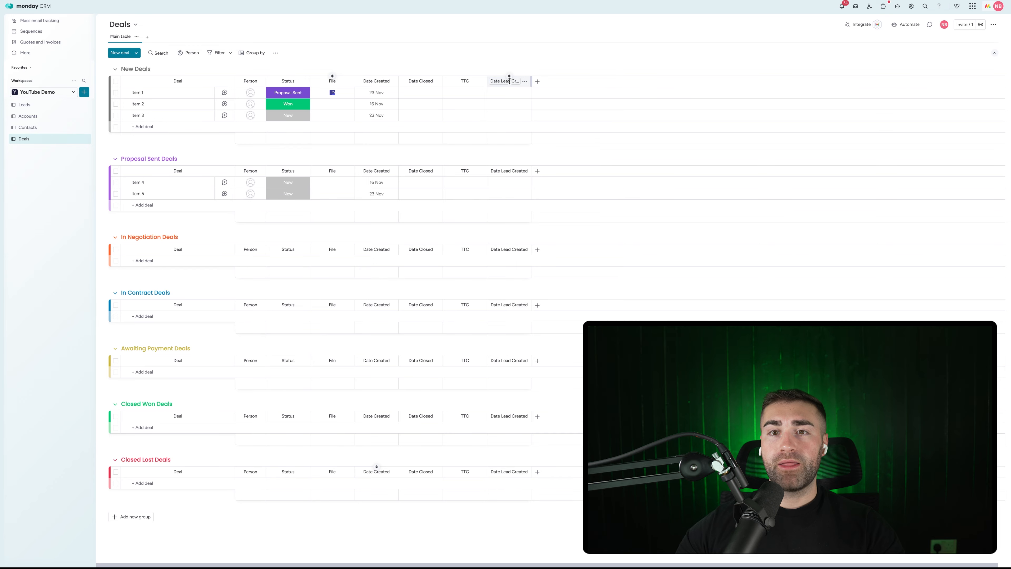
# Step: Add a Formula column set to DAYS({Date Closed}, {Date Lead Created}) via the AI assistant
pyautogui.click(538, 82)
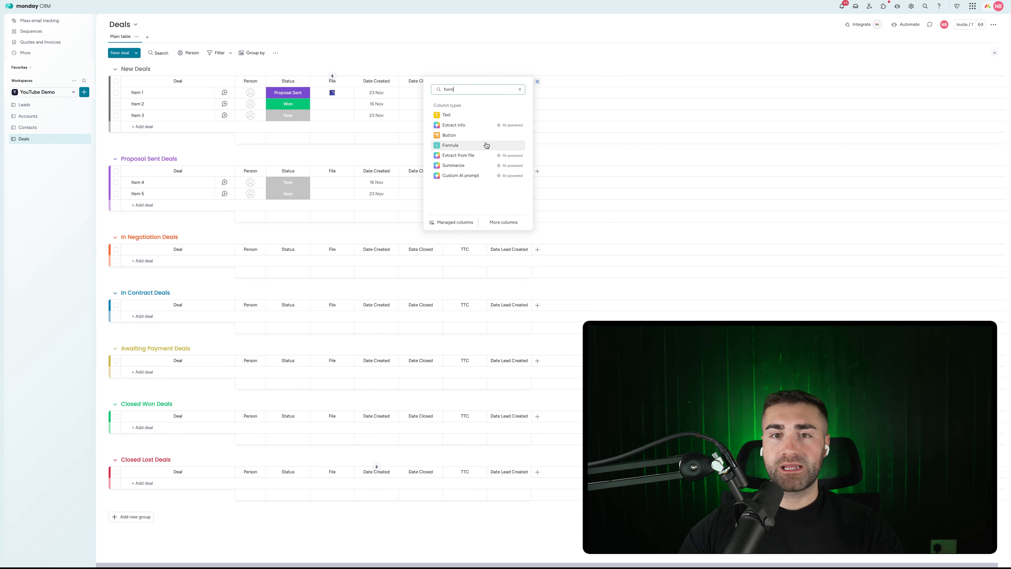
pyautogui.click(485, 146)
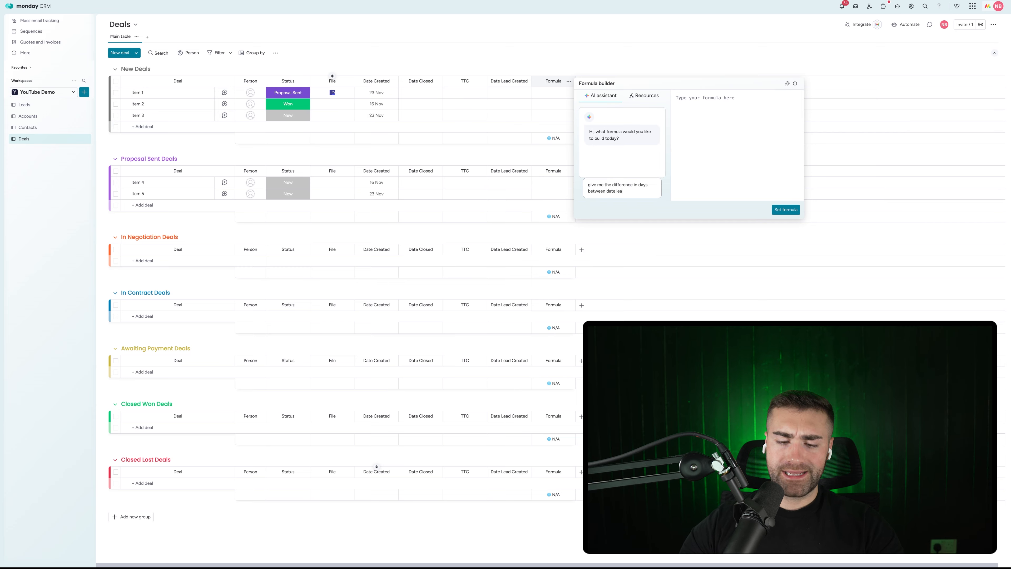
pyautogui.write('date')
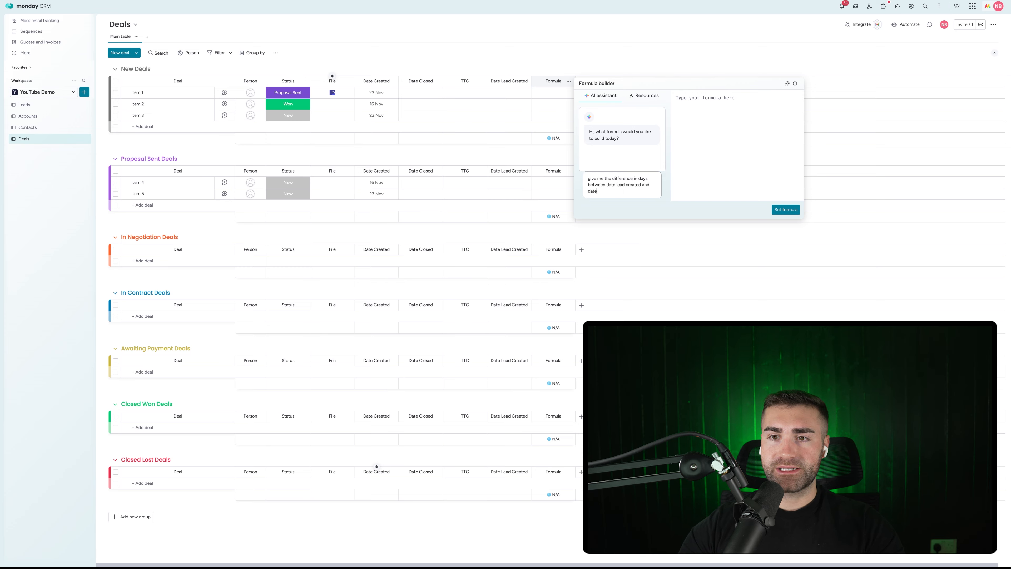
pyautogui.write(' closed')
pyautogui.press('Return')
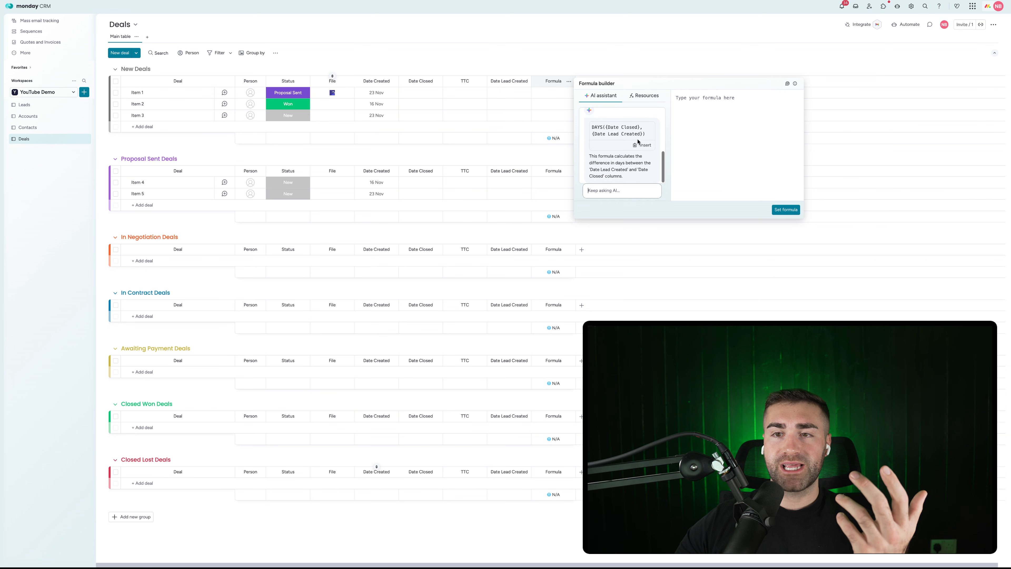
pyautogui.click(642, 145)
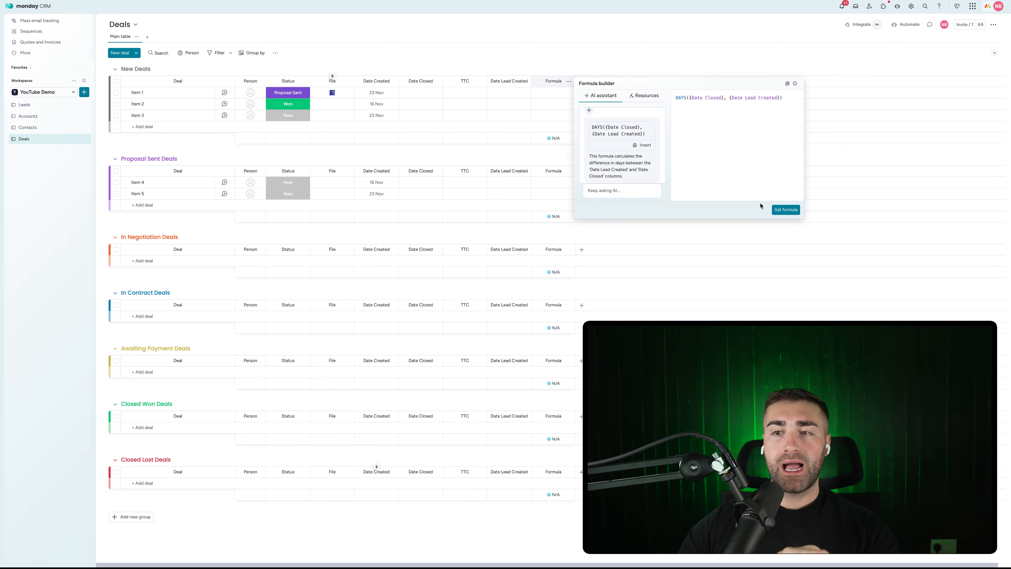
pyautogui.click(784, 211)
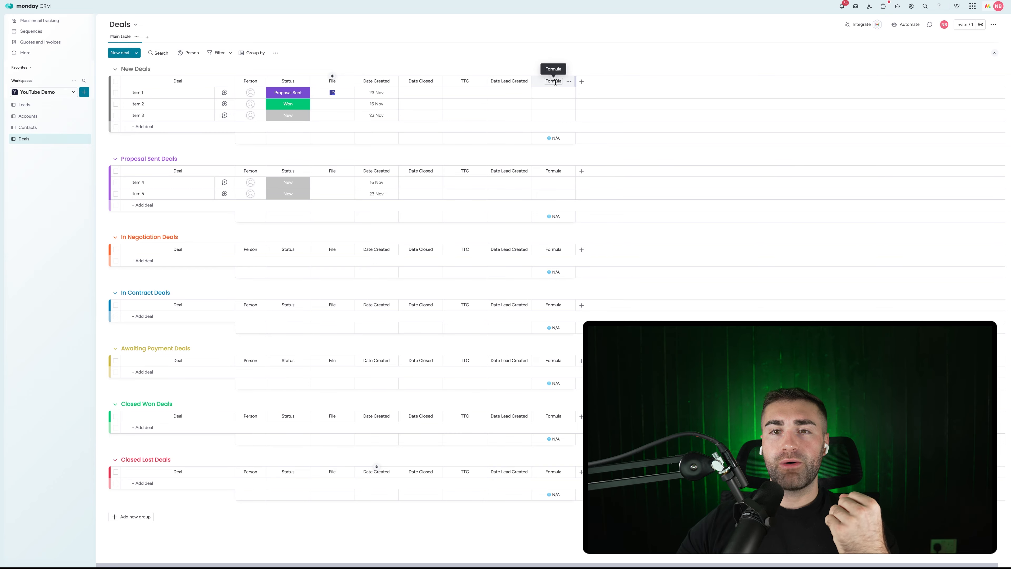
# Step: Place Date Lead Created before Date Created, name the formula column 'TTLC' and restrict its editing
pyautogui.moveTo(495, 80); pyautogui.dragTo(426, 64)
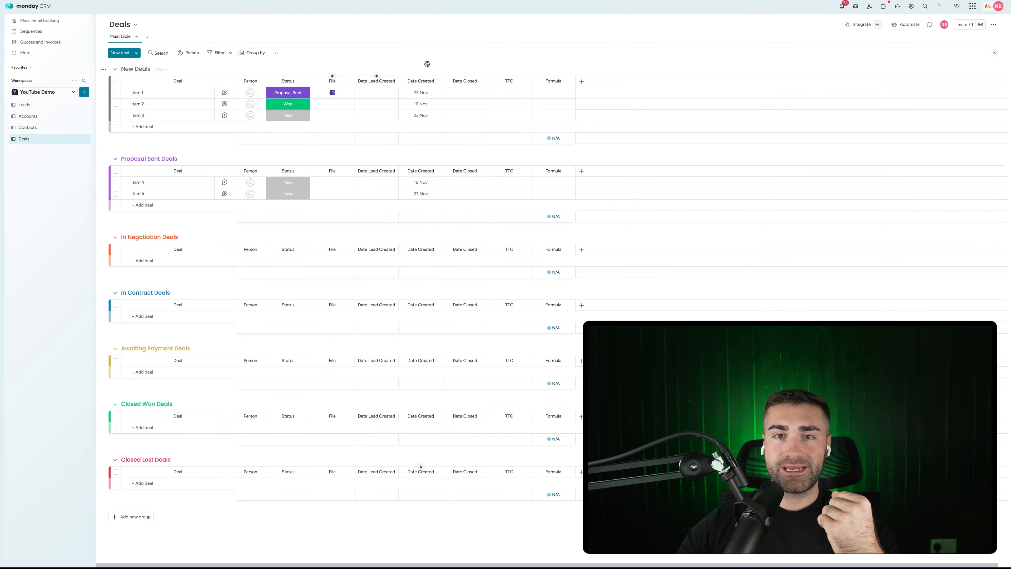
pyautogui.click(551, 81)
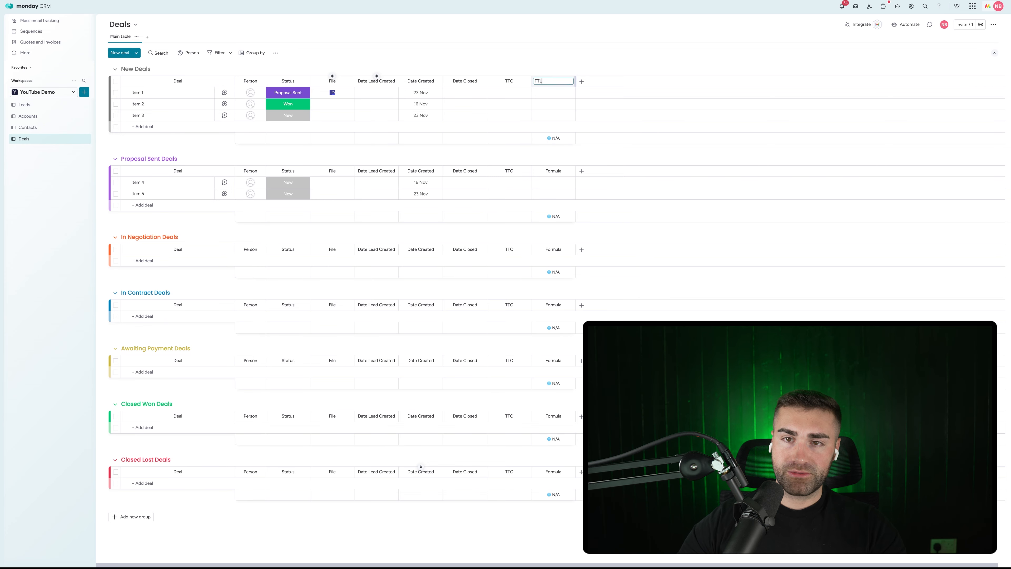
pyautogui.press('Return')
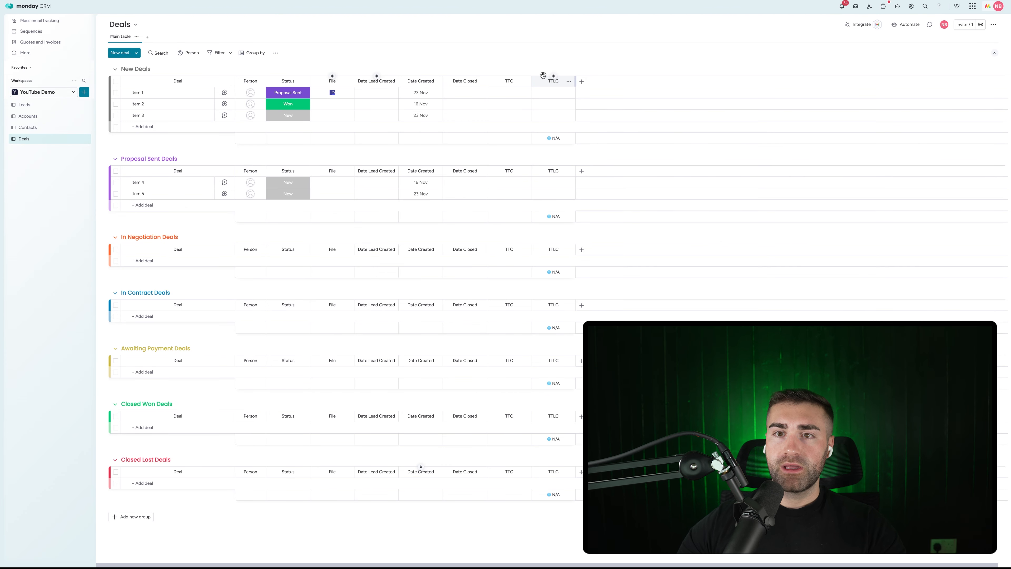
pyautogui.click(567, 82)
pyautogui.moveTo(592, 100)
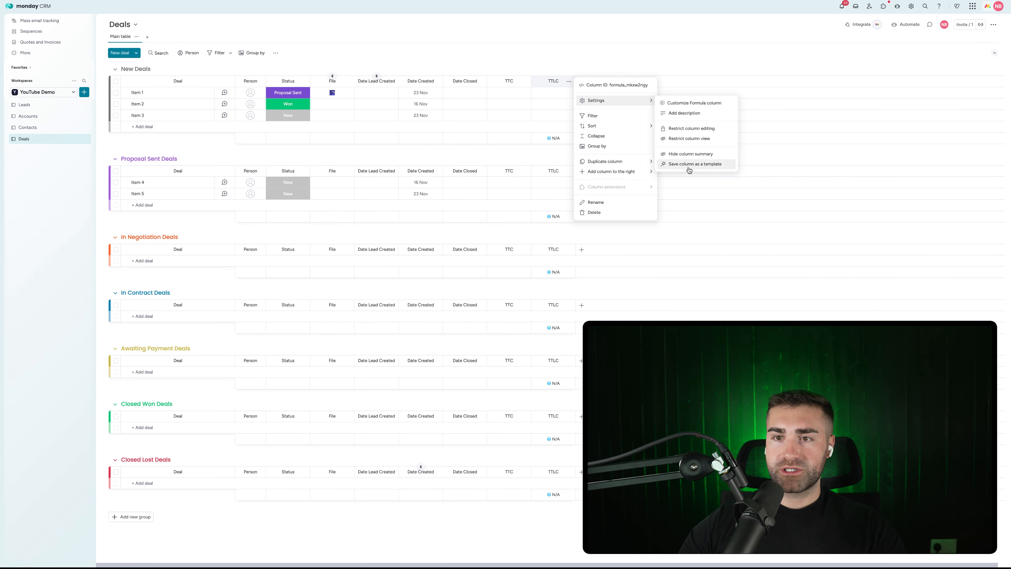
pyautogui.click(679, 154)
pyautogui.click(571, 83)
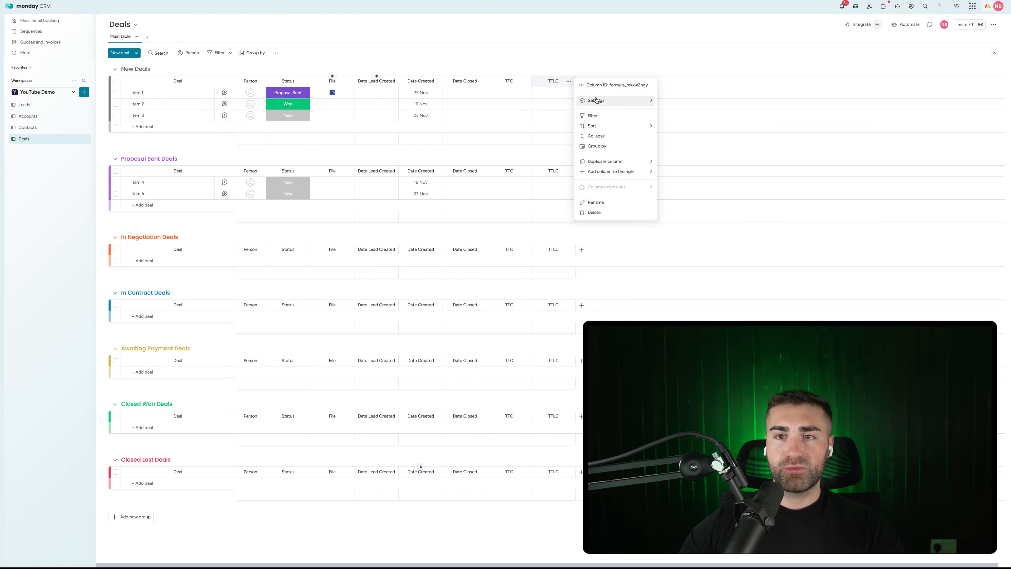
pyautogui.click(677, 128)
# Step: Restrict editing on the TTC and Date Closed columns
pyautogui.click(529, 59)
pyautogui.click(526, 82)
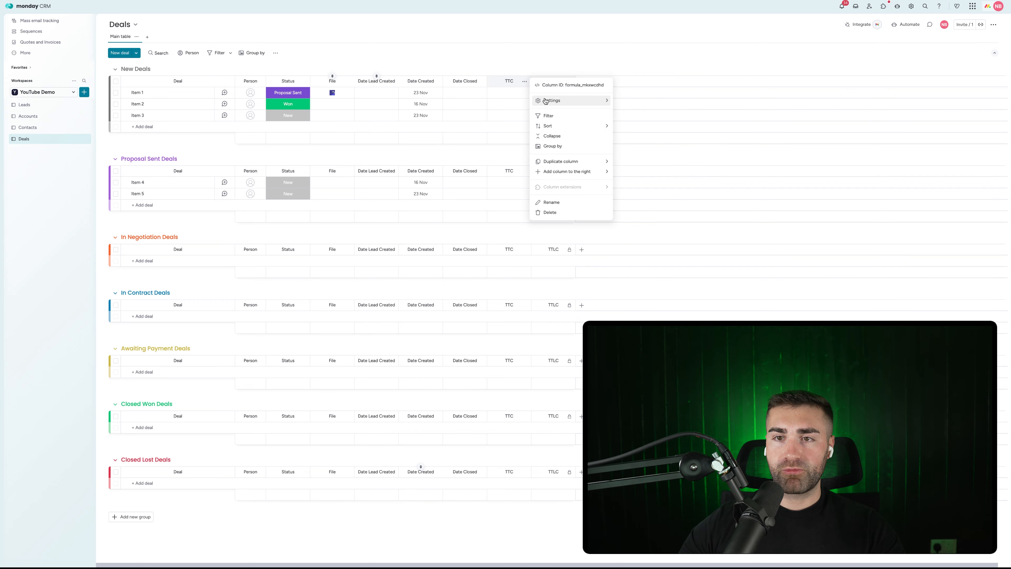
pyautogui.moveTo(545, 101)
pyautogui.click(666, 129)
pyautogui.click(492, 65)
pyautogui.click(480, 82)
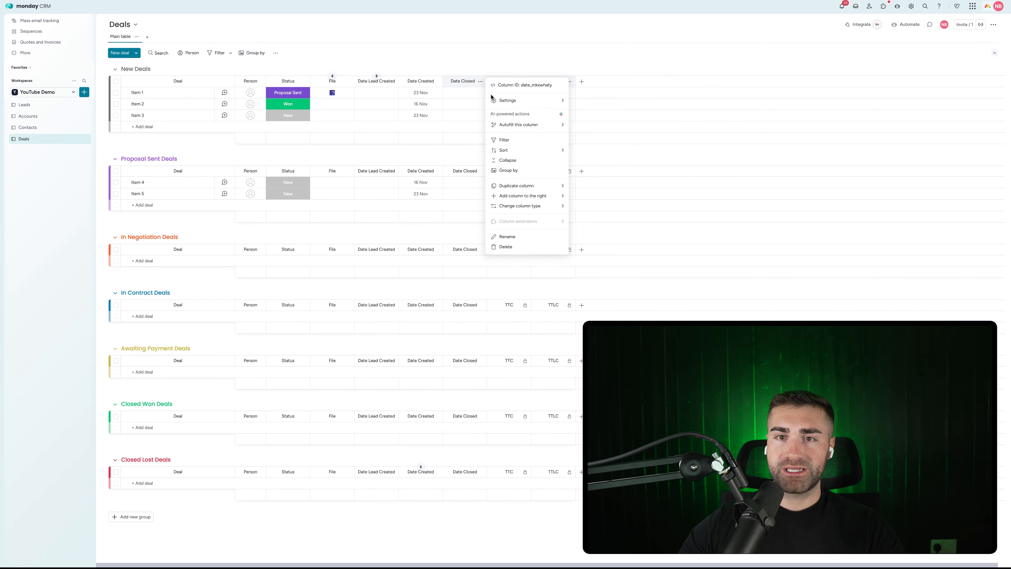
pyautogui.click(603, 154)
pyautogui.click(449, 54)
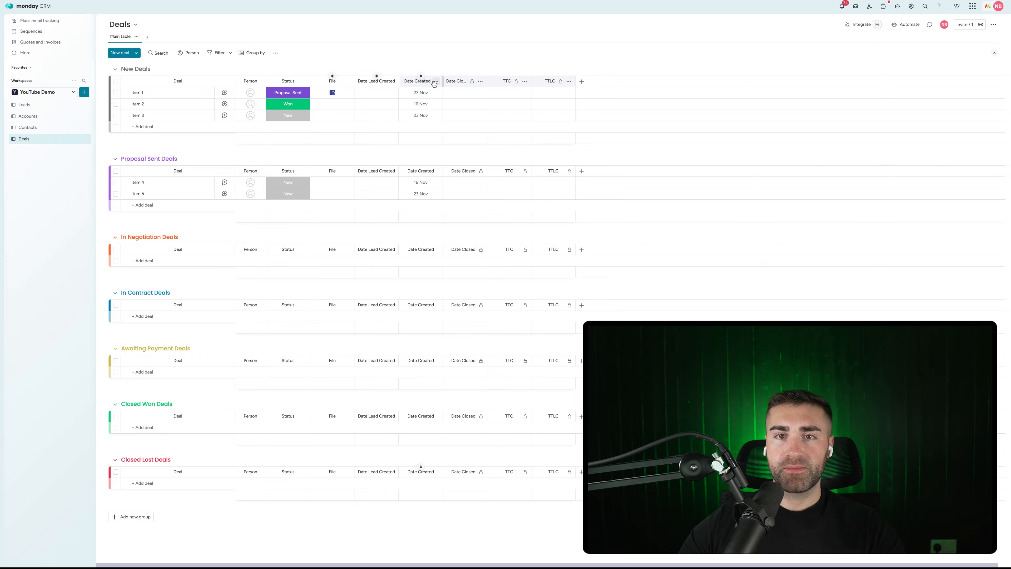
# Step: Restrict editing on the Date Created and Date Lead Created columns
pyautogui.click(437, 82)
pyautogui.moveTo(470, 99)
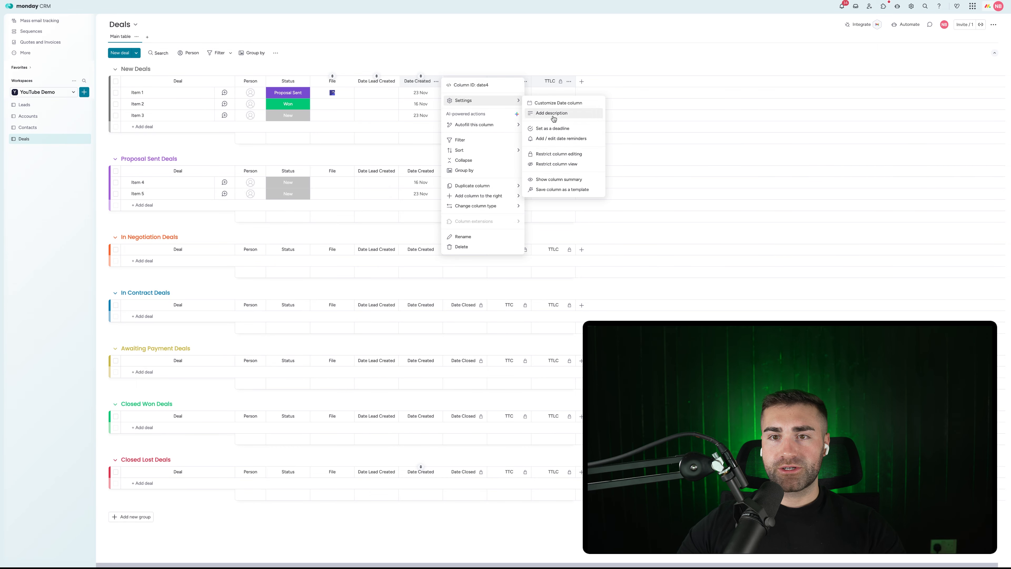
pyautogui.click(558, 153)
pyautogui.click(428, 27)
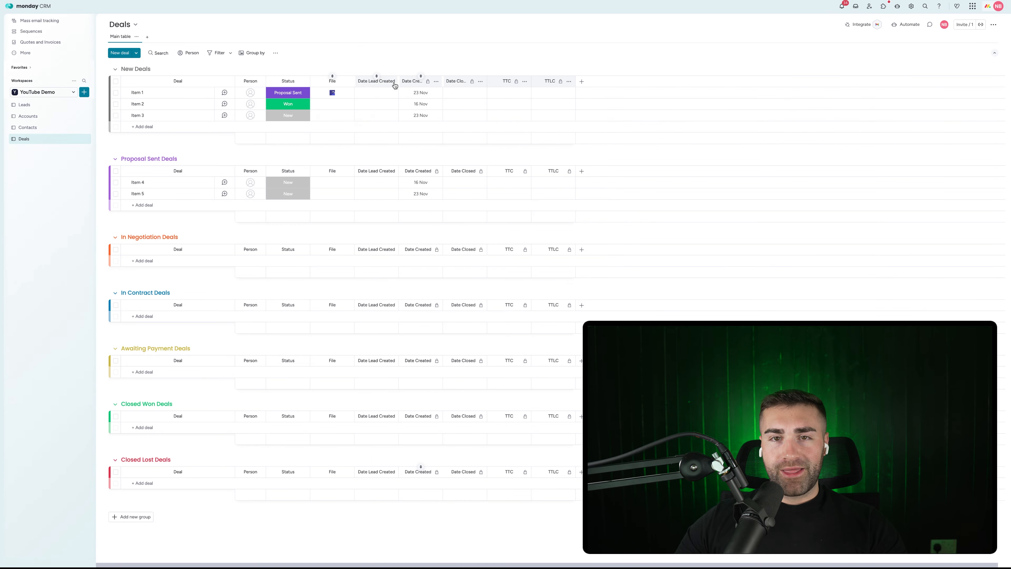
pyautogui.click(392, 81)
pyautogui.moveTo(417, 99)
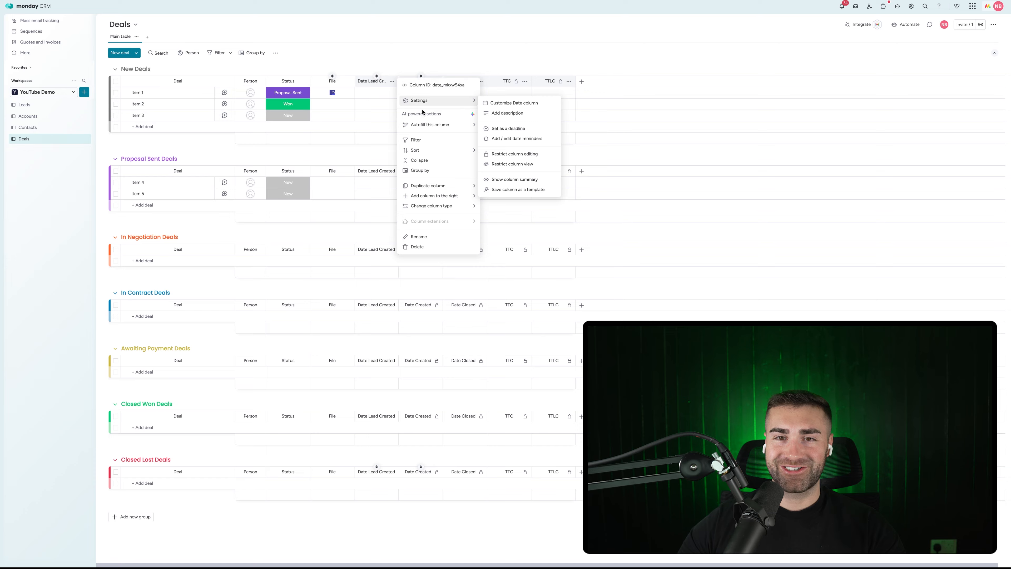
pyautogui.click(494, 160)
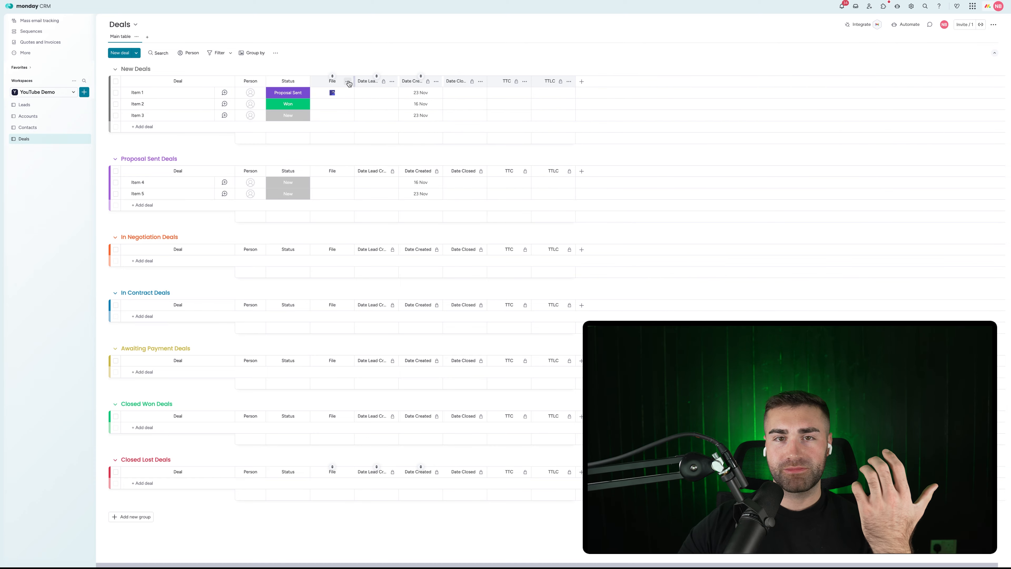
# Step: Delete the File column
pyautogui.click(349, 84)
pyautogui.click(394, 213)
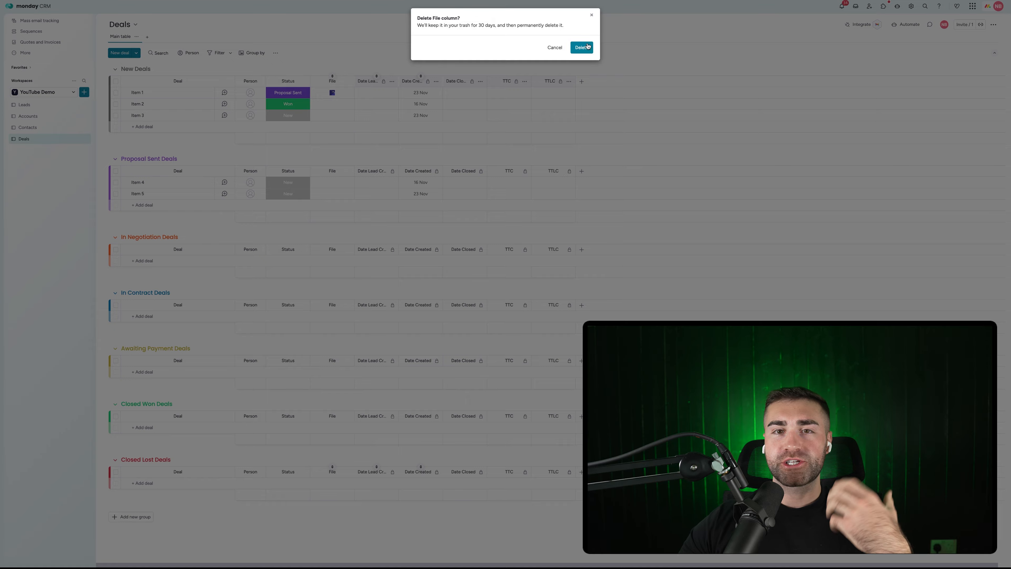
pyautogui.click(587, 46)
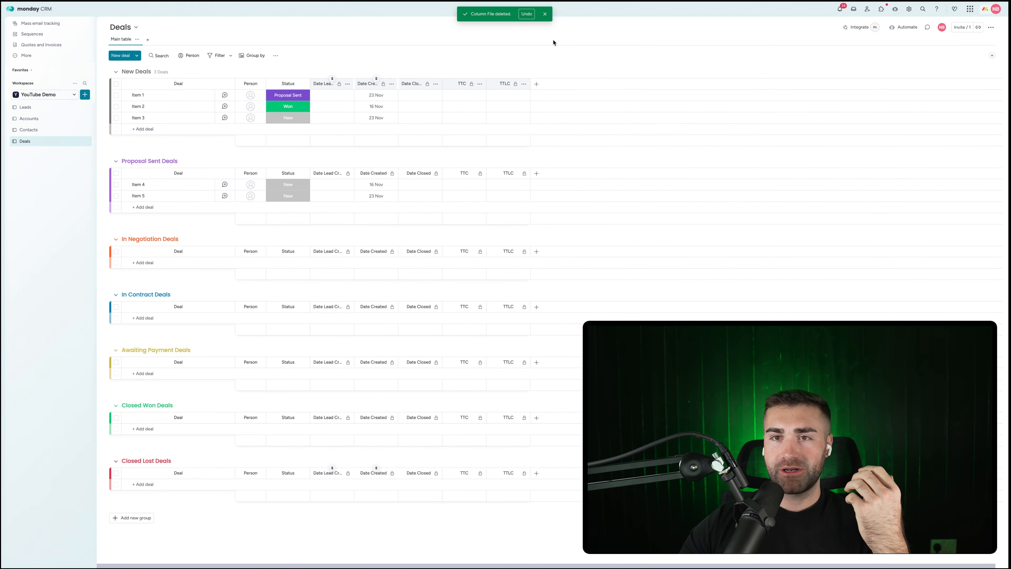
pyautogui.click(545, 14)
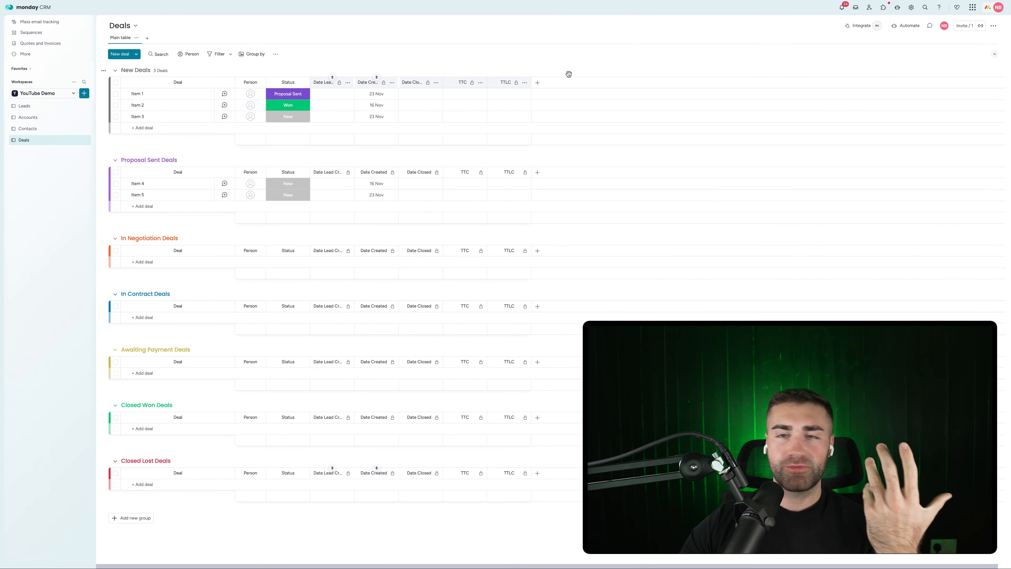
# Step: Create the automation 'When an item is created, set Date Created to today'
pyautogui.click(908, 26)
pyautogui.click(533, 22)
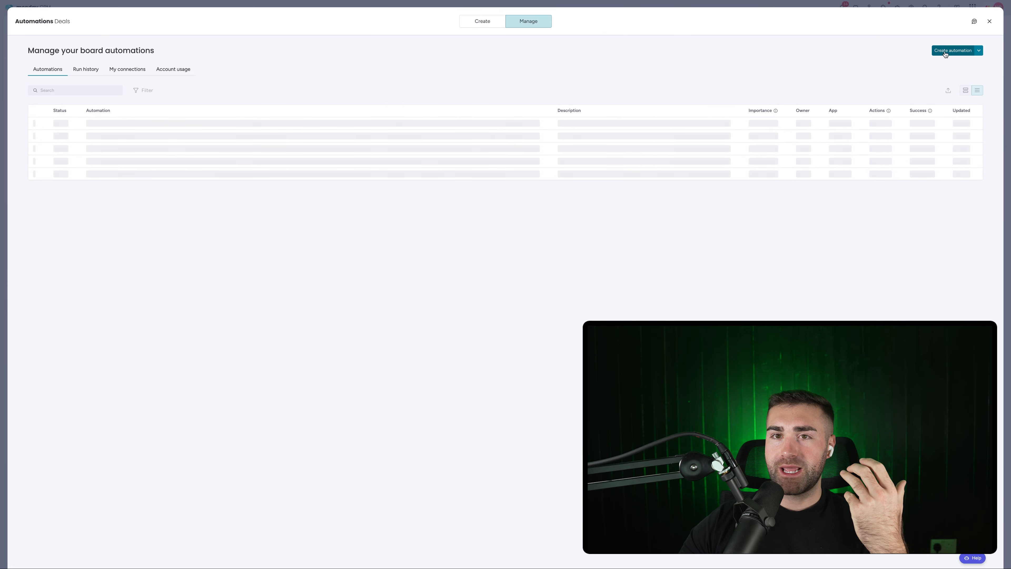
pyautogui.click(945, 54)
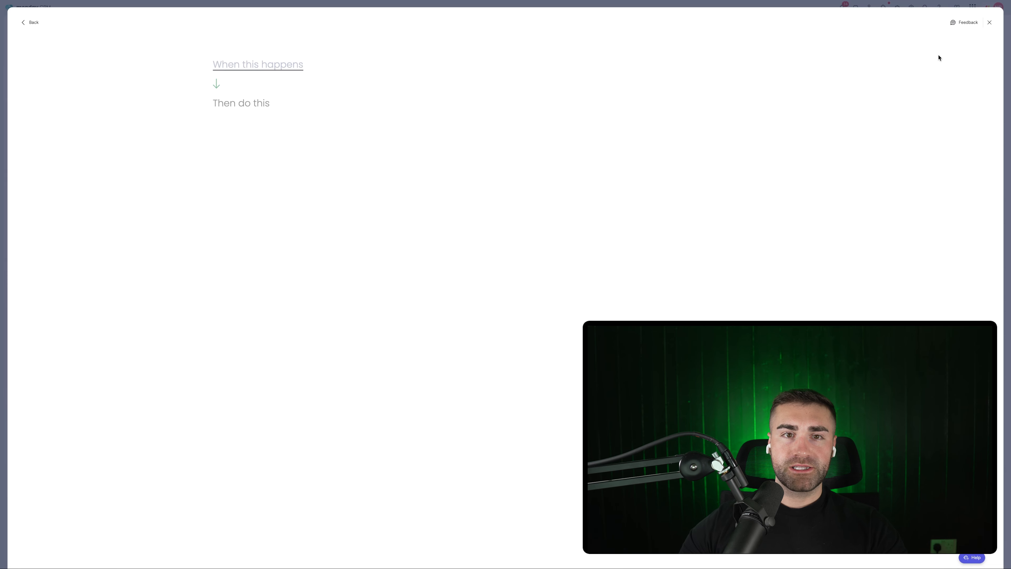
pyautogui.click(224, 70)
pyautogui.click(237, 107)
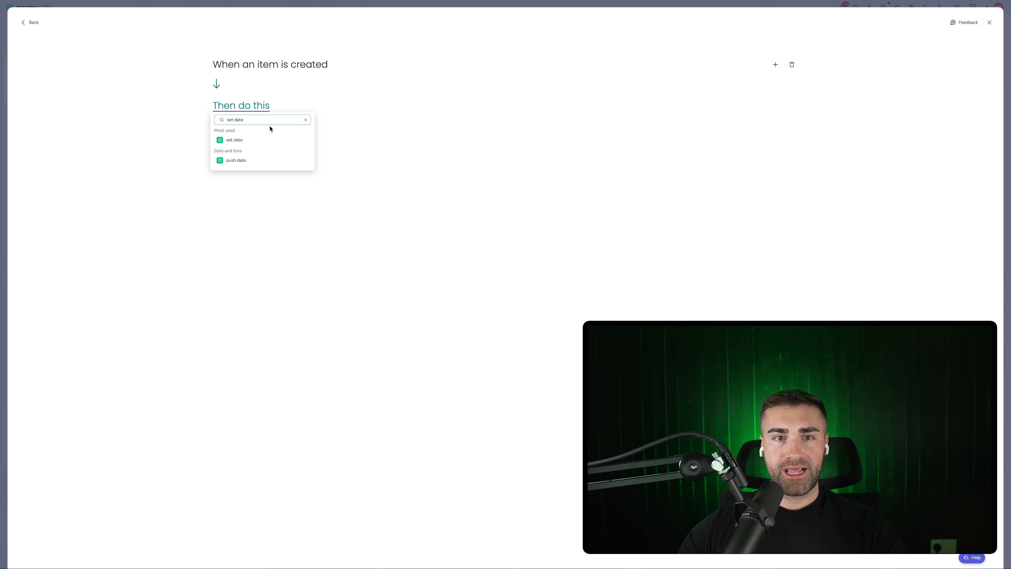
pyautogui.click(262, 140)
pyautogui.click(258, 110)
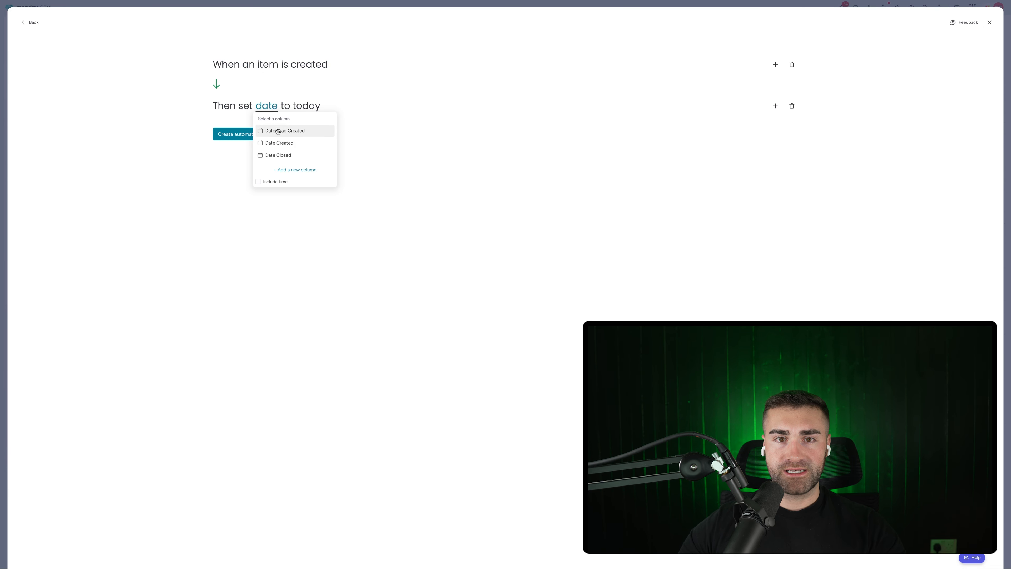
pyautogui.click(264, 143)
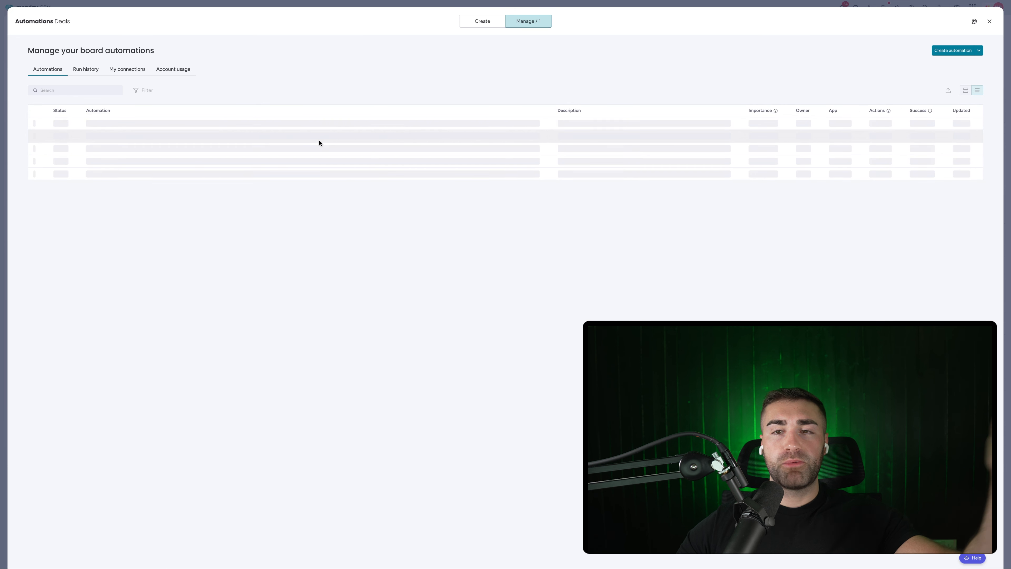
pyautogui.click(942, 52)
# Step: Create an automation moving items whose Status changes to New into the New Deals group
pyautogui.click(275, 72)
pyautogui.click(261, 97)
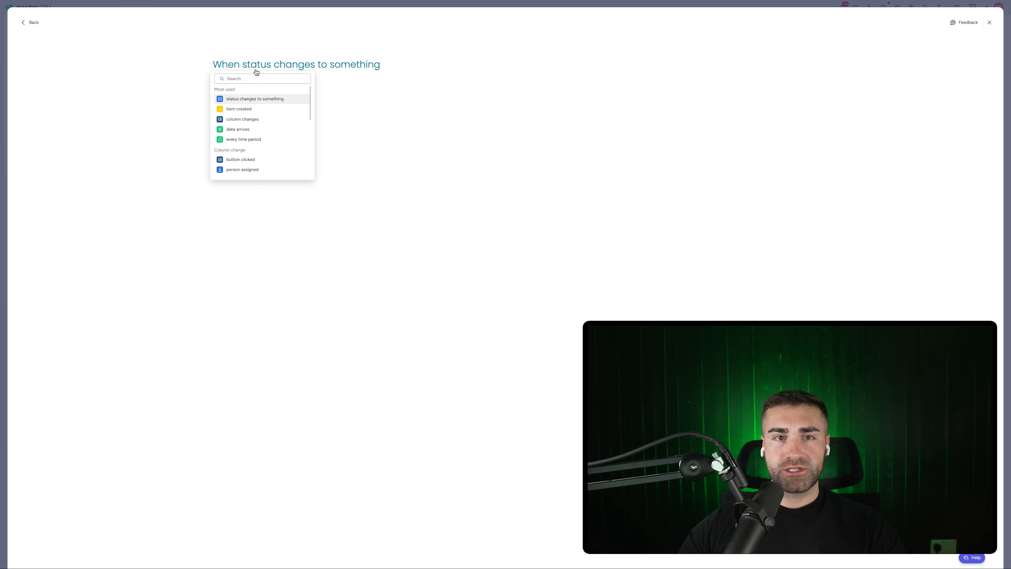
pyautogui.click(261, 90)
pyautogui.click(350, 65)
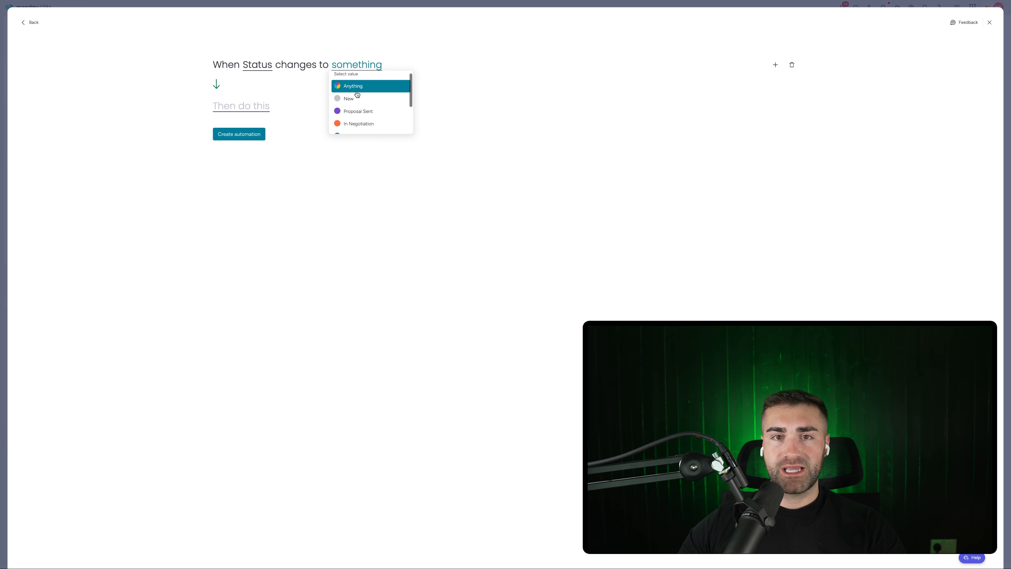
pyautogui.click(346, 86)
pyautogui.click(268, 118)
pyautogui.click(270, 140)
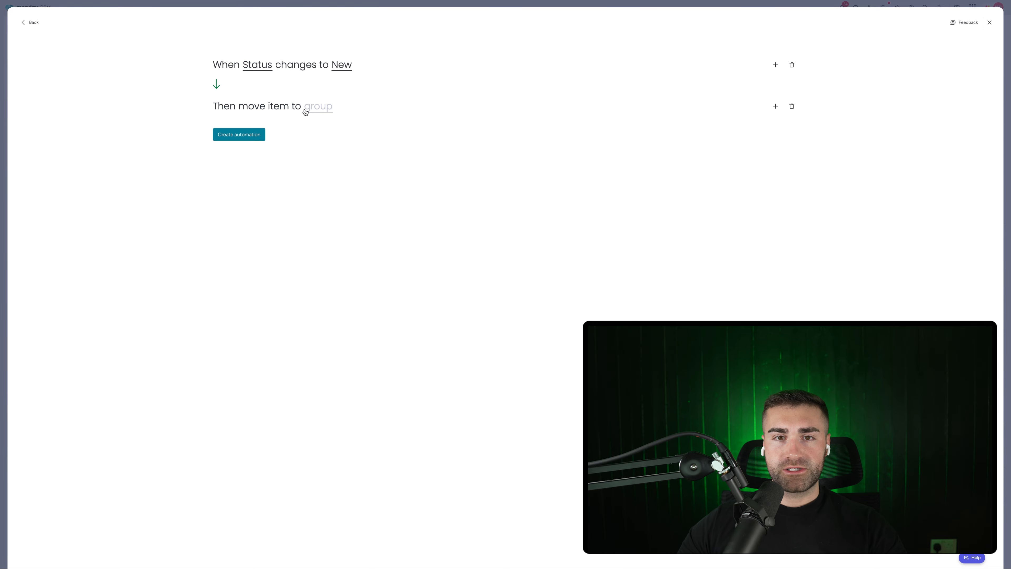
pyautogui.click(307, 108)
pyautogui.click(335, 133)
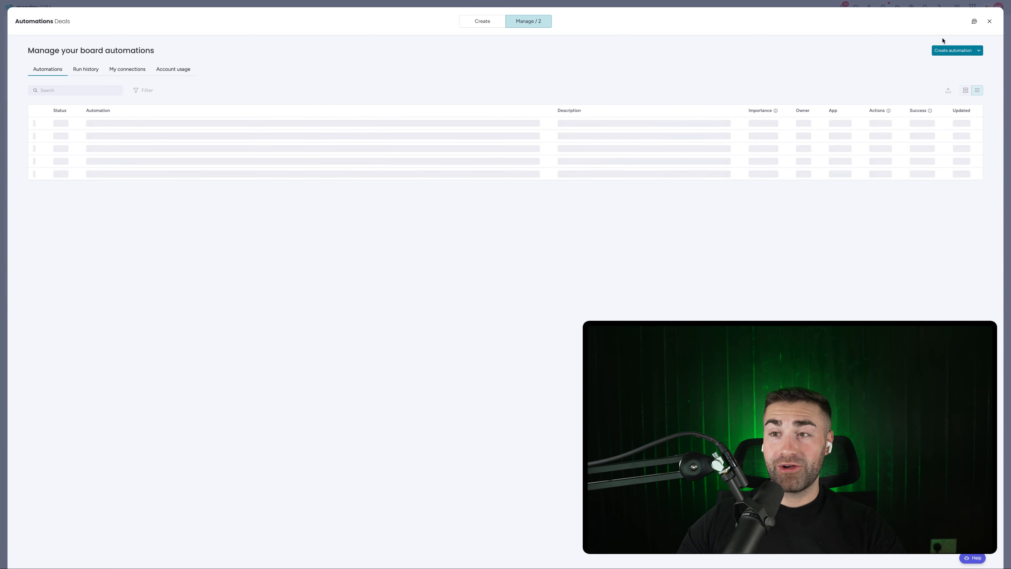
pyautogui.click(955, 49)
# Step: Add an automation moving items with Status Proposal Sent to the Proposal Sent Deals group
pyautogui.click(271, 64)
pyautogui.click(249, 98)
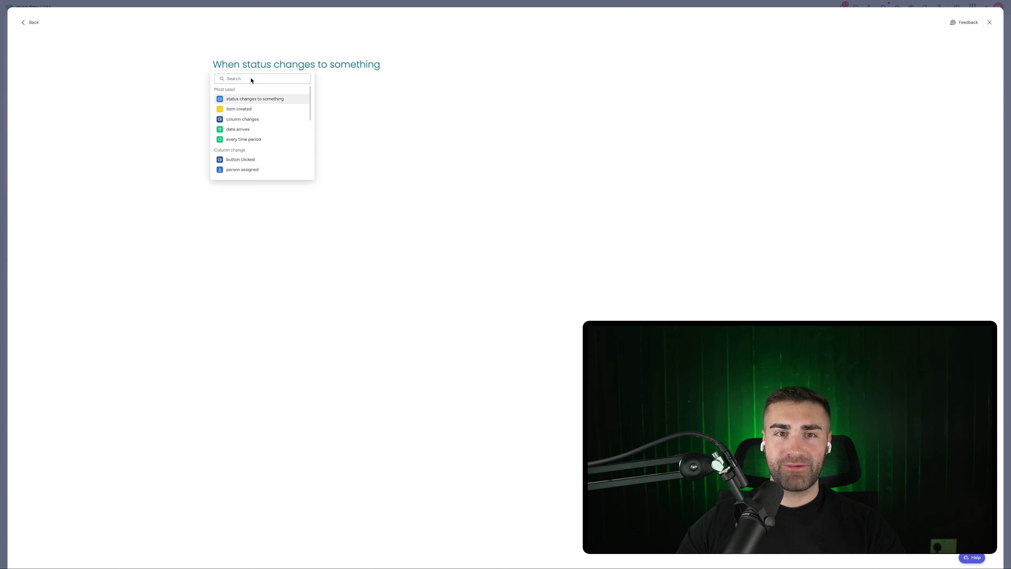
pyautogui.click(314, 89)
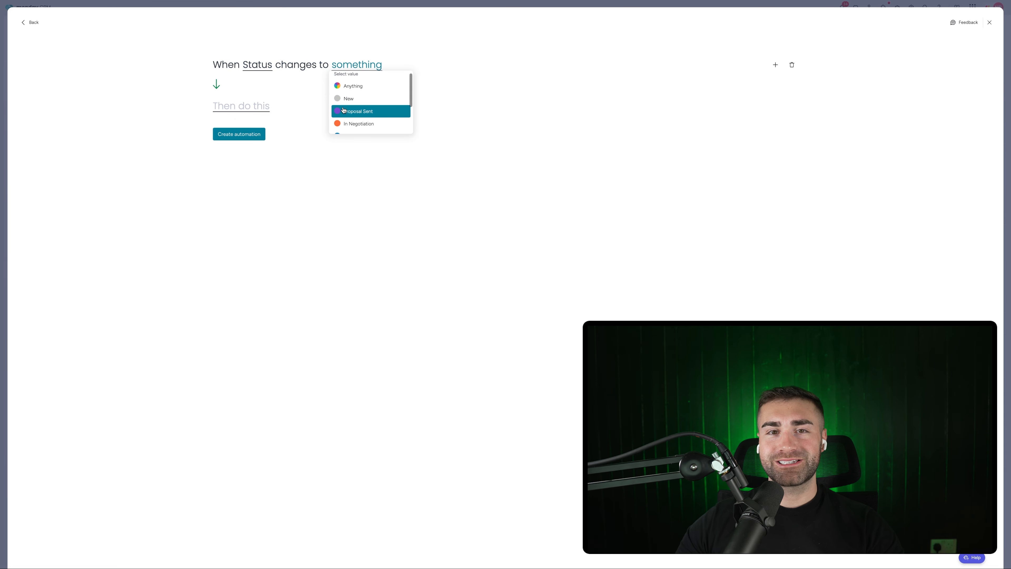
pyautogui.click(359, 108)
pyautogui.click(225, 107)
pyautogui.click(246, 140)
pyautogui.click(315, 107)
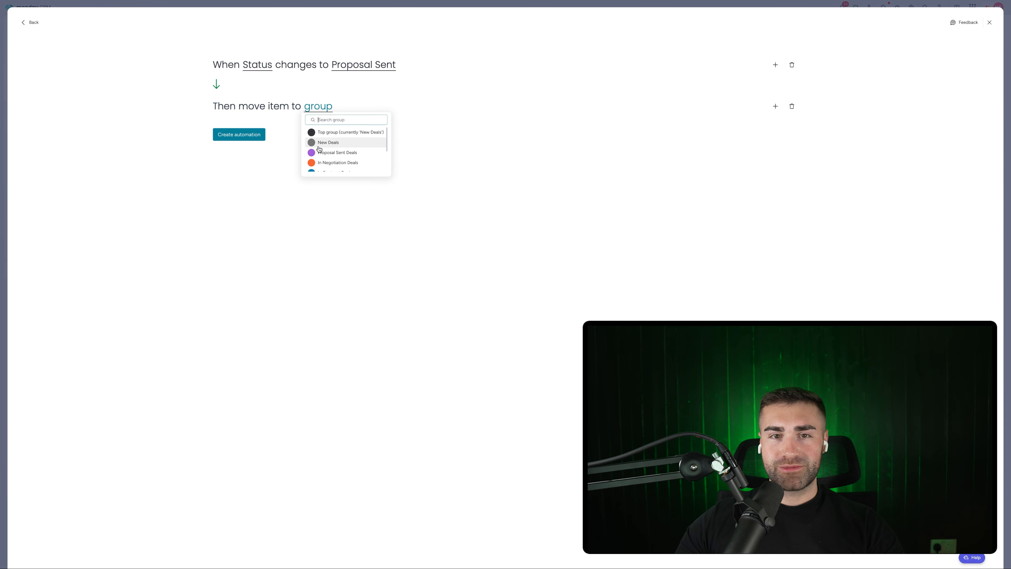
pyautogui.click(323, 152)
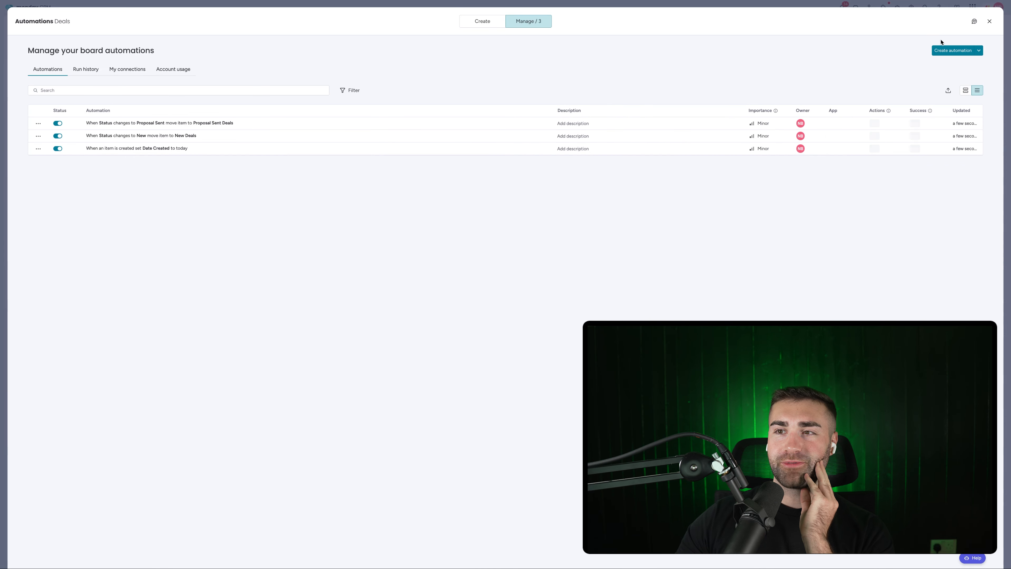
pyautogui.click(952, 48)
# Step: Add an automation moving items with Status In Negotiation to the In Negotiation Deals group
pyautogui.click(236, 67)
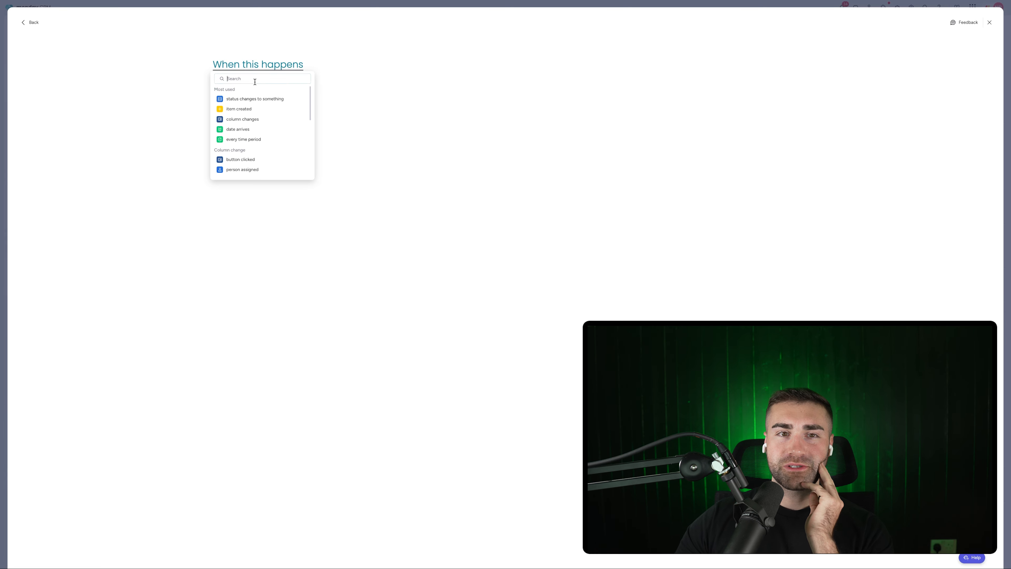
pyautogui.click(260, 97)
pyautogui.click(261, 67)
pyautogui.click(302, 88)
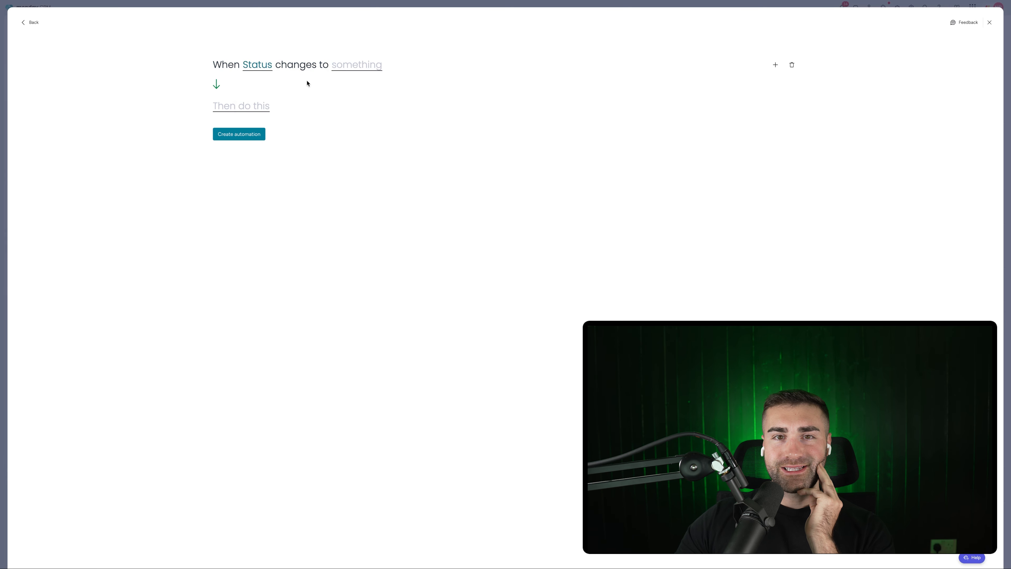
pyautogui.click(356, 65)
pyautogui.click(350, 119)
pyautogui.click(263, 107)
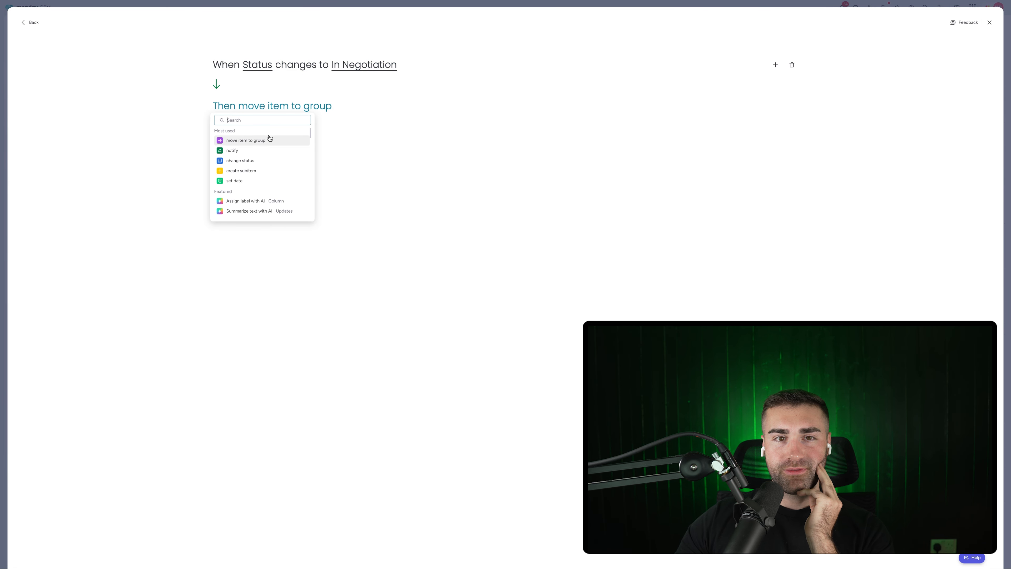
pyautogui.click(269, 138)
pyautogui.click(318, 106)
pyautogui.click(340, 150)
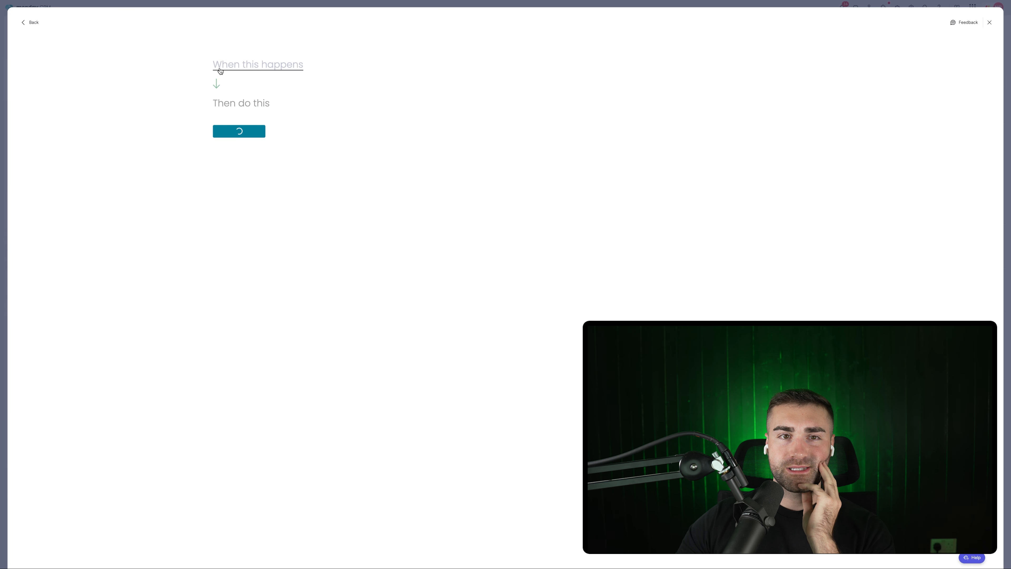
# Step: Add an automation moving items with Status In Contract to the In Contract Deals group
pyautogui.click(221, 71)
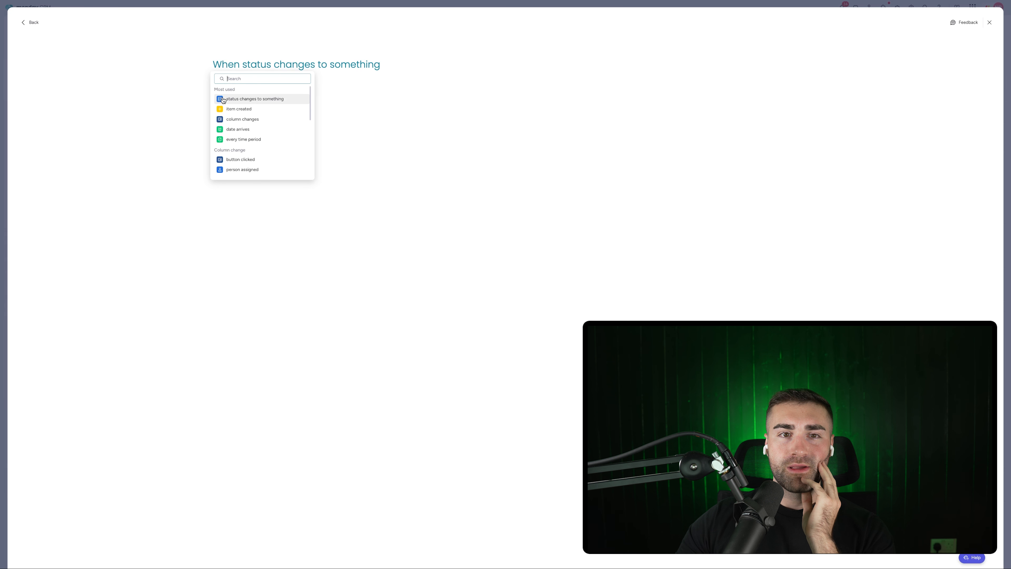
pyautogui.click(255, 98)
pyautogui.click(262, 92)
pyautogui.click(372, 64)
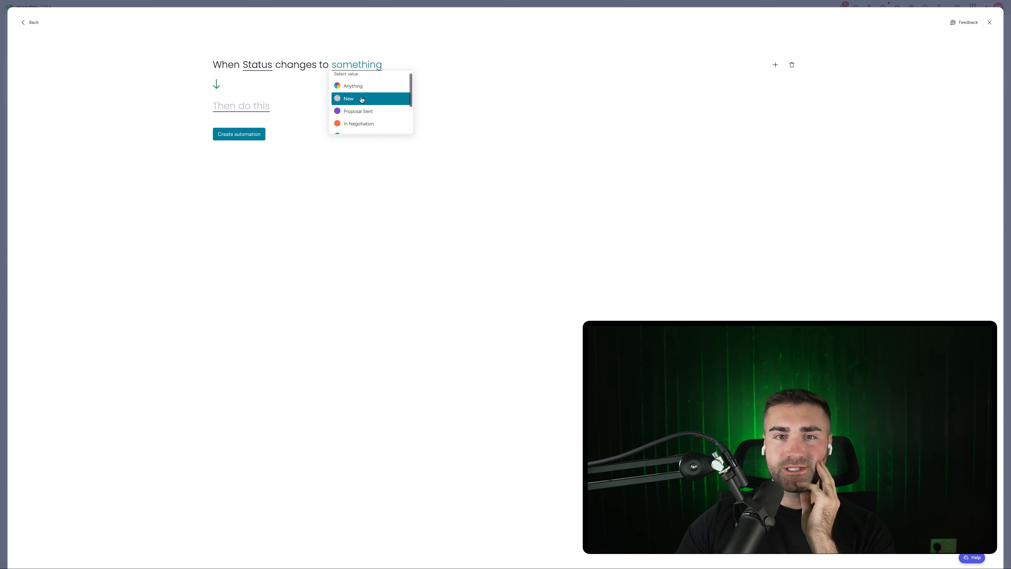
pyautogui.scroll(-1, 362, 114)
pyautogui.click(362, 116)
pyautogui.click(256, 110)
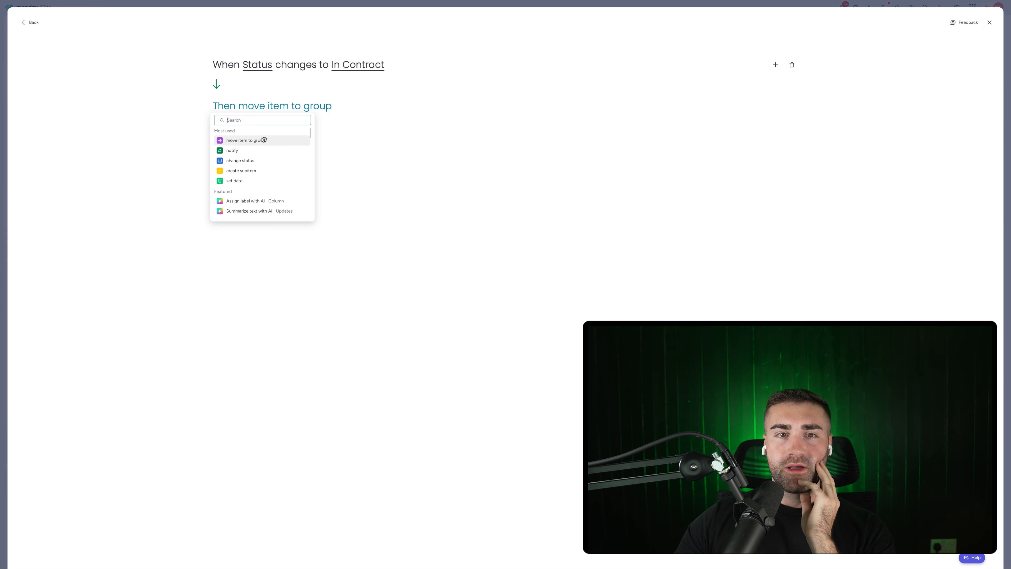
pyautogui.click(264, 139)
pyautogui.click(332, 112)
pyautogui.click(341, 148)
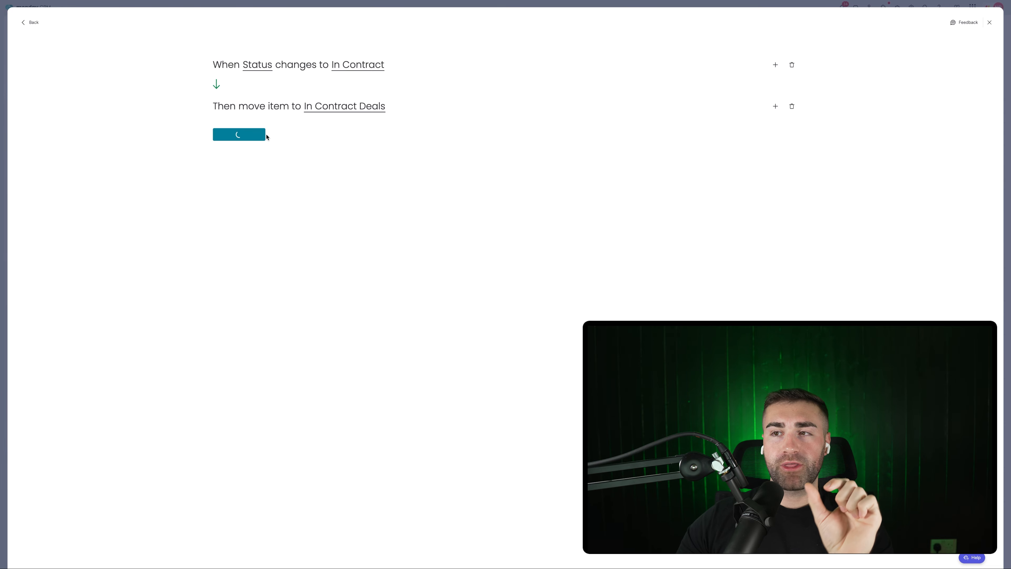
# Step: Build an automation moving items with Status Awaiting Payment to the Awaiting Payment Deals group
pyautogui.click(959, 51)
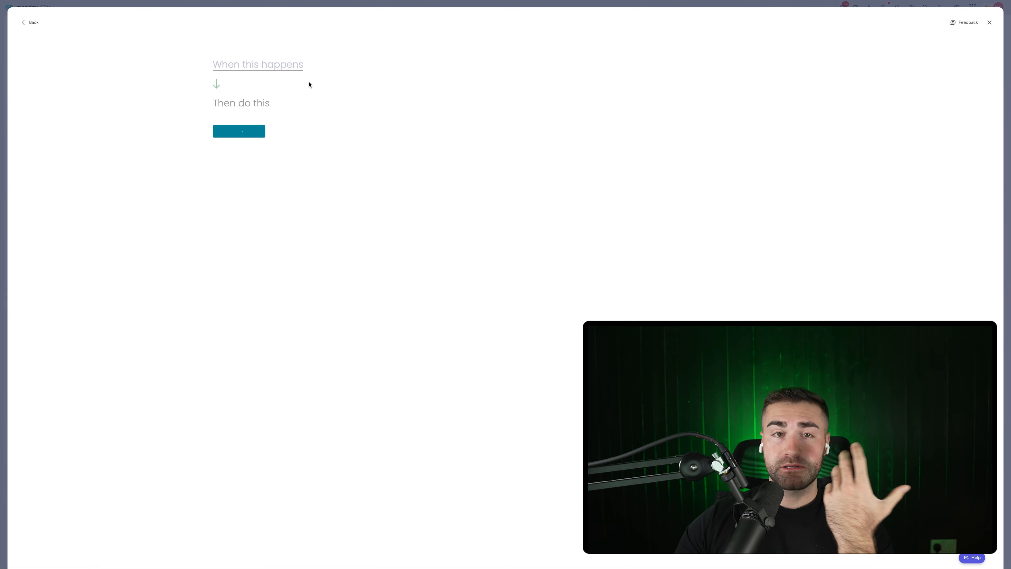
pyautogui.click(261, 64)
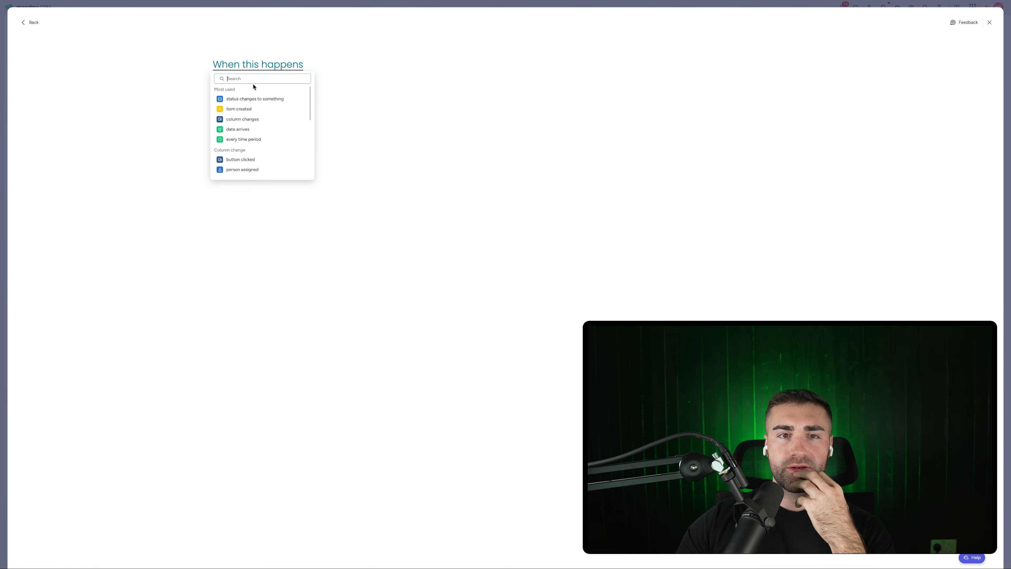
pyautogui.click(248, 98)
pyautogui.click(353, 72)
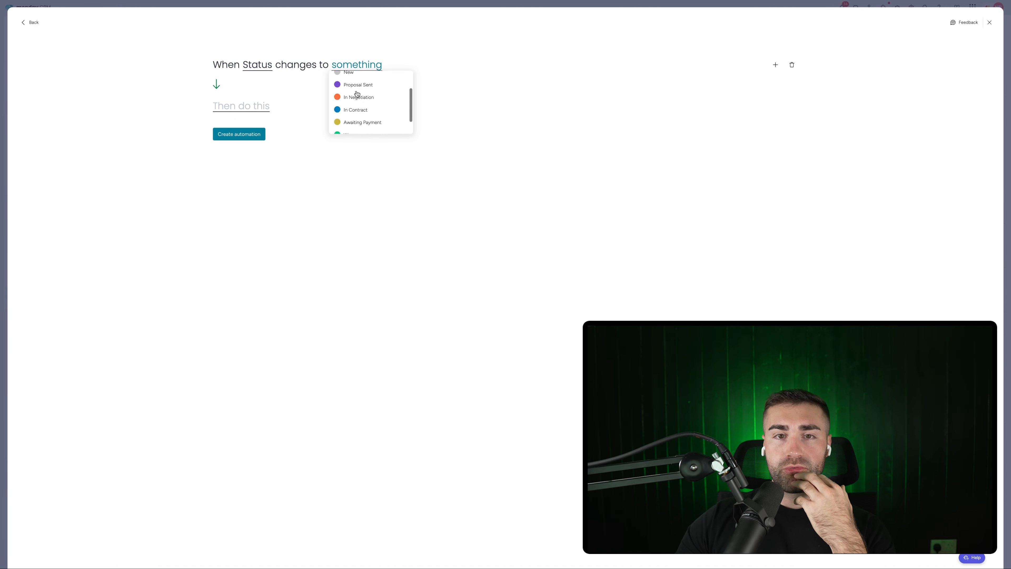
pyautogui.click(357, 102)
pyautogui.click(256, 106)
pyautogui.click(271, 140)
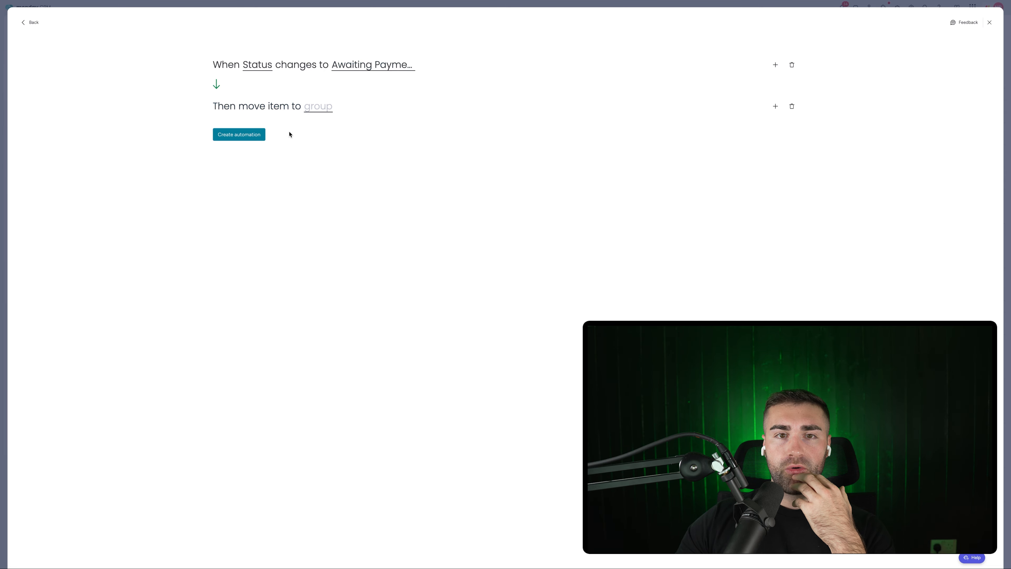
pyautogui.click(313, 111)
pyautogui.click(330, 145)
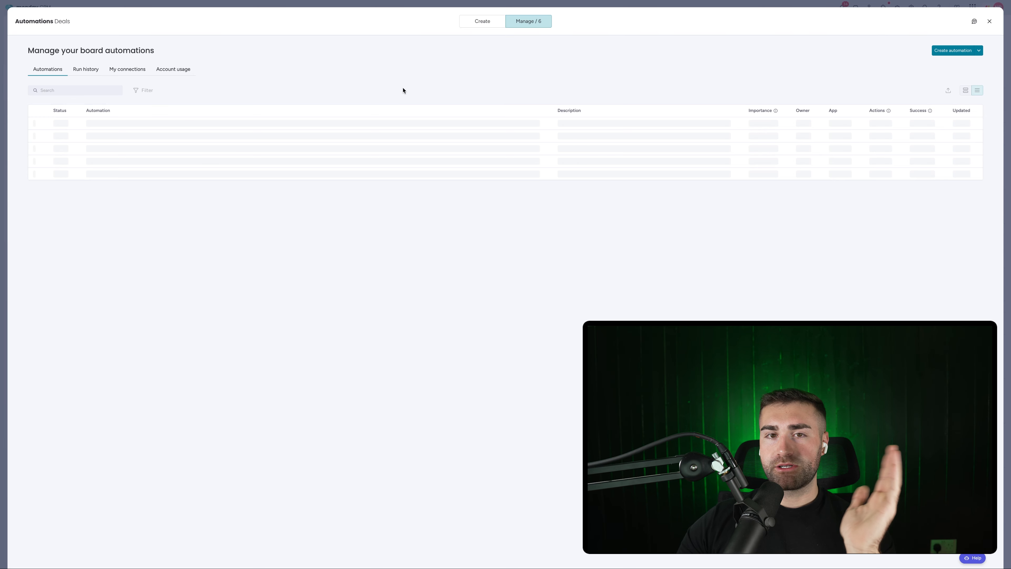
# Step: Start an automation moving items whose Status changes to Won into Closed Won Deals
pyautogui.click(951, 53)
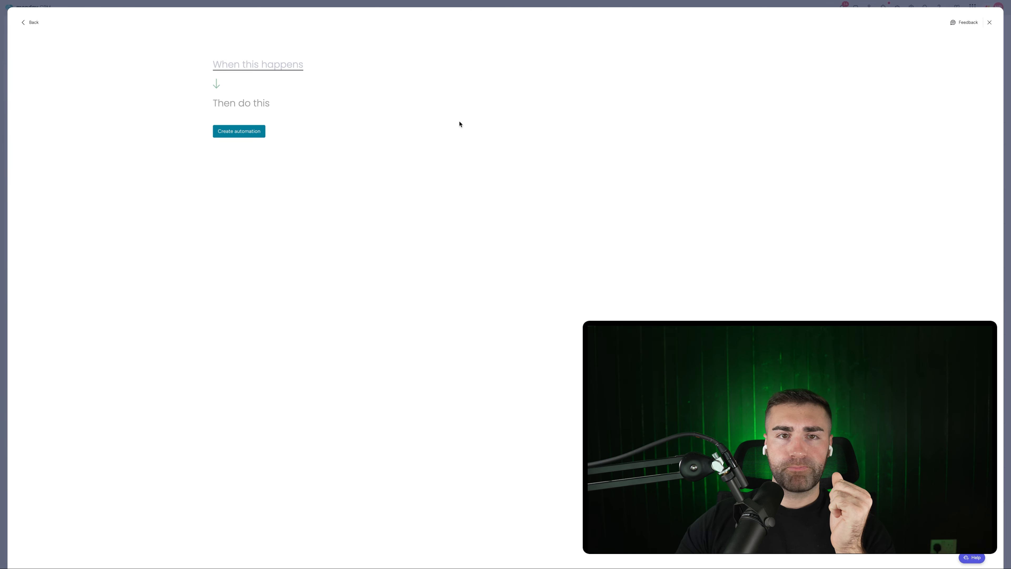
pyautogui.click(298, 70)
pyautogui.click(265, 100)
pyautogui.click(264, 67)
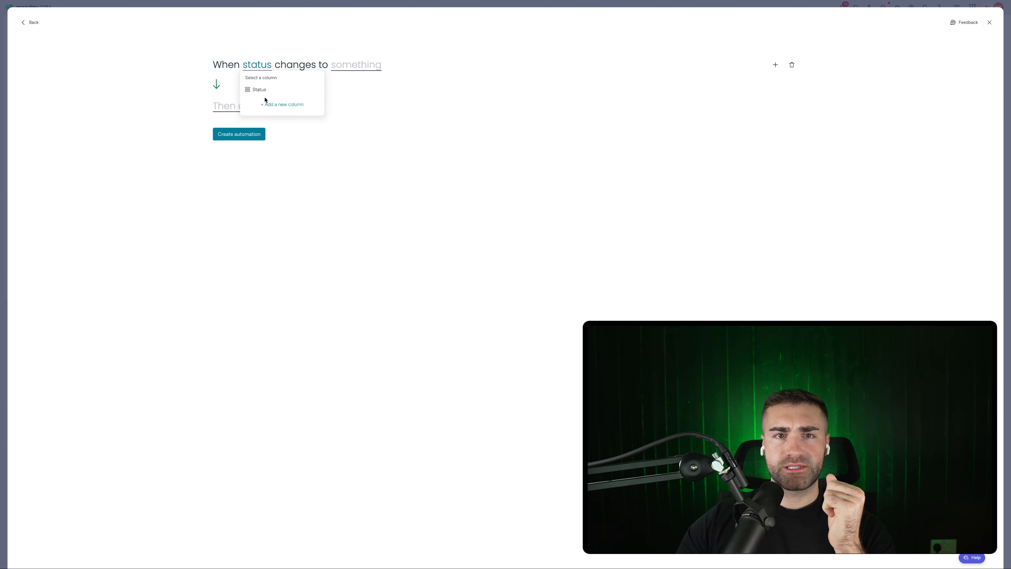
pyautogui.click(263, 91)
pyautogui.click(341, 72)
pyautogui.scroll(-2, 350, 104)
pyautogui.click(353, 116)
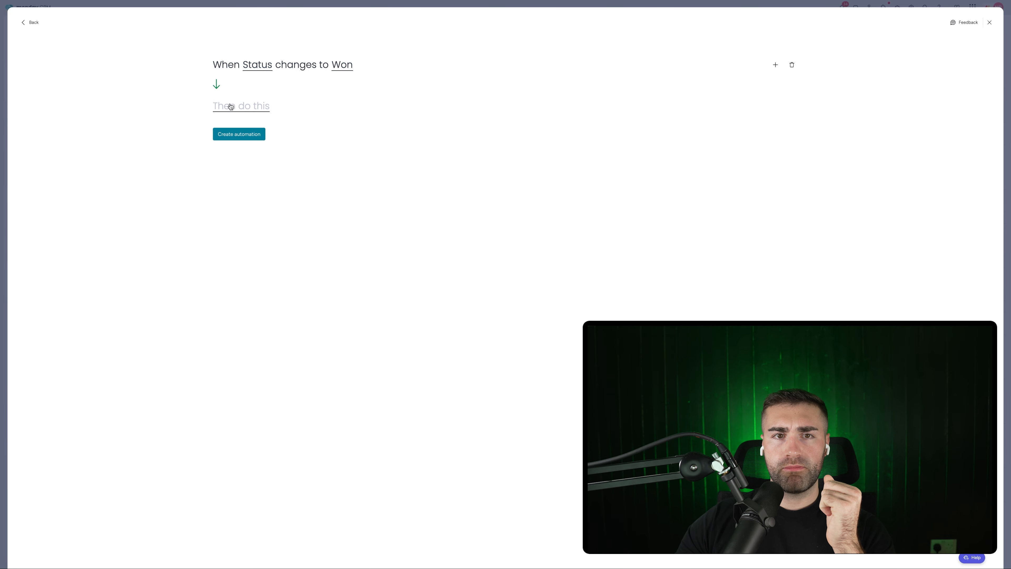
pyautogui.click(231, 106)
pyautogui.click(264, 140)
pyautogui.click(318, 106)
pyautogui.scroll(-3, 332, 159)
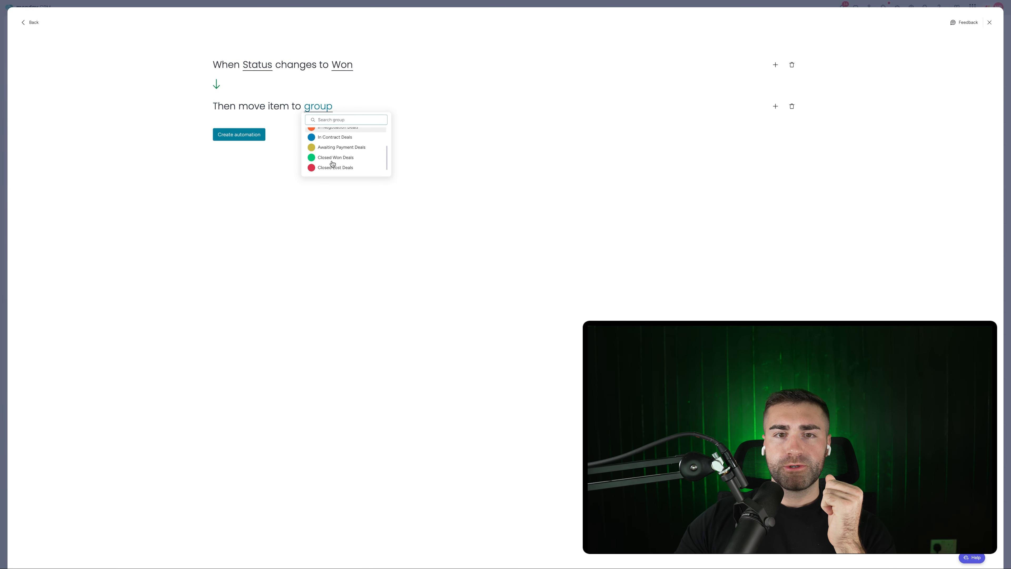
pyautogui.click(333, 157)
# Step: Add a second action setting Date Closed to today and save the Won automation
pyautogui.click(775, 106)
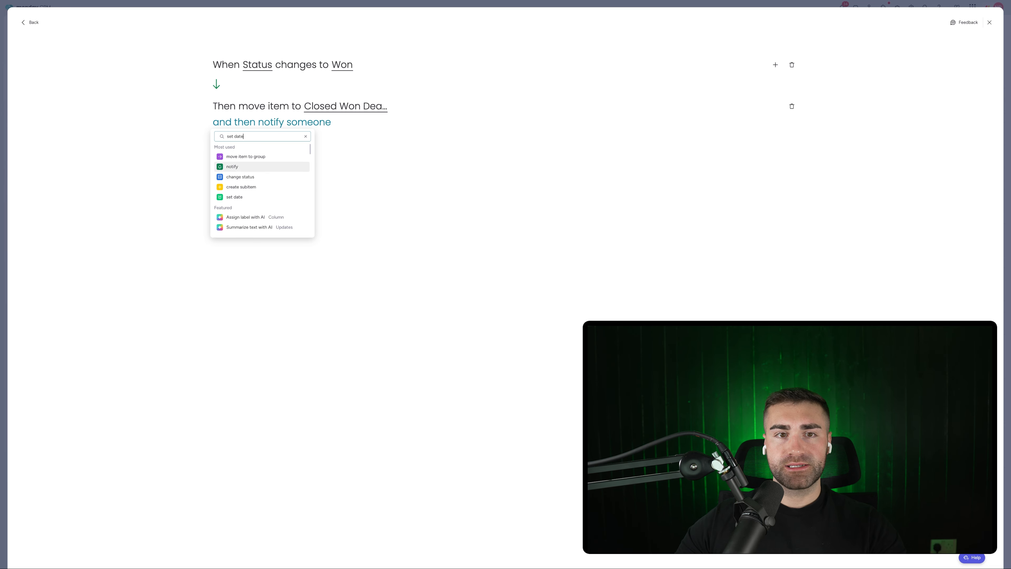
pyautogui.click(284, 156)
pyautogui.click(287, 122)
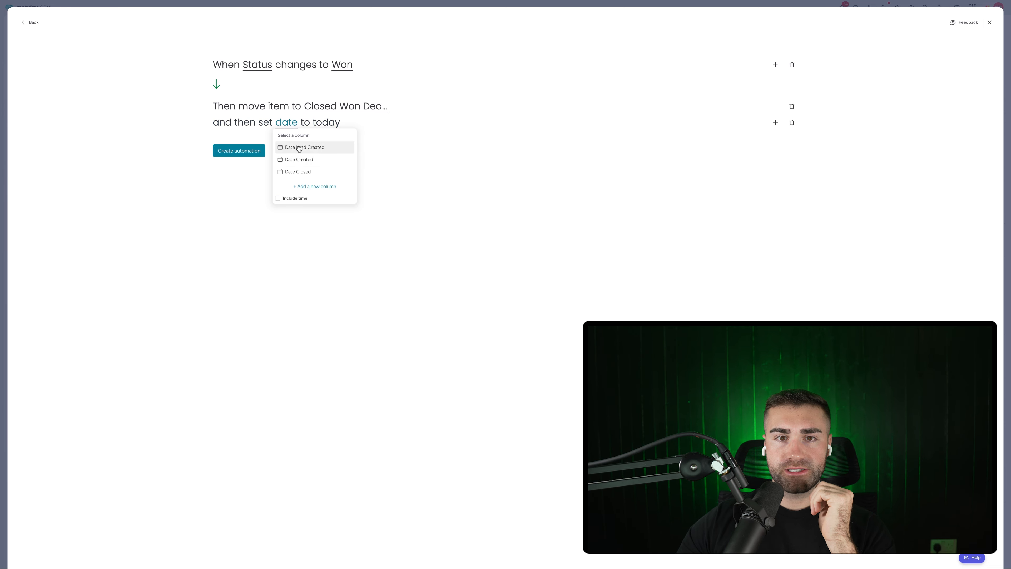
pyautogui.click(300, 172)
pyautogui.click(250, 154)
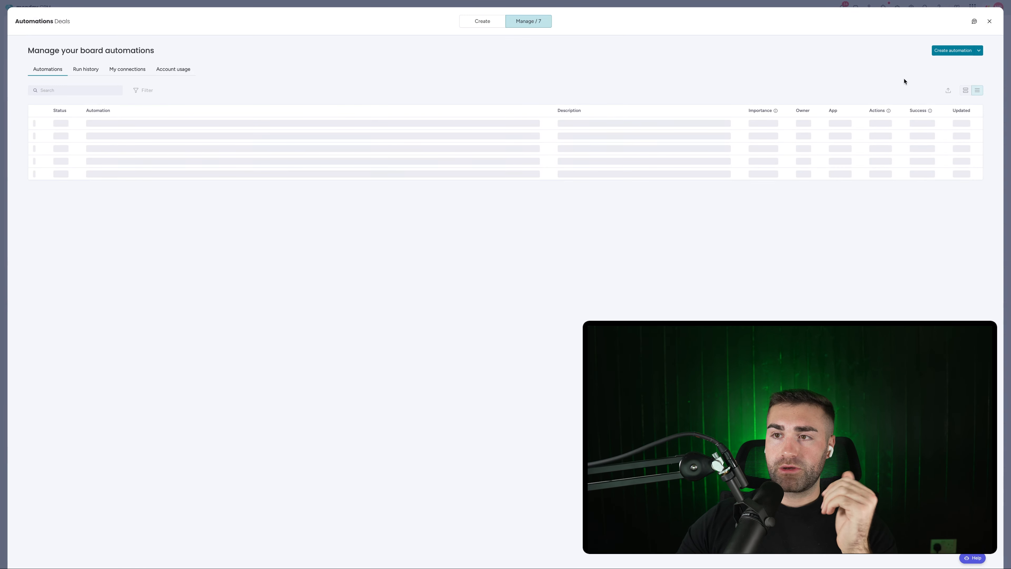
# Step: Start an automation moving items whose Status changes to Lost into Closed Lost Deals
pyautogui.click(953, 51)
pyautogui.click(267, 64)
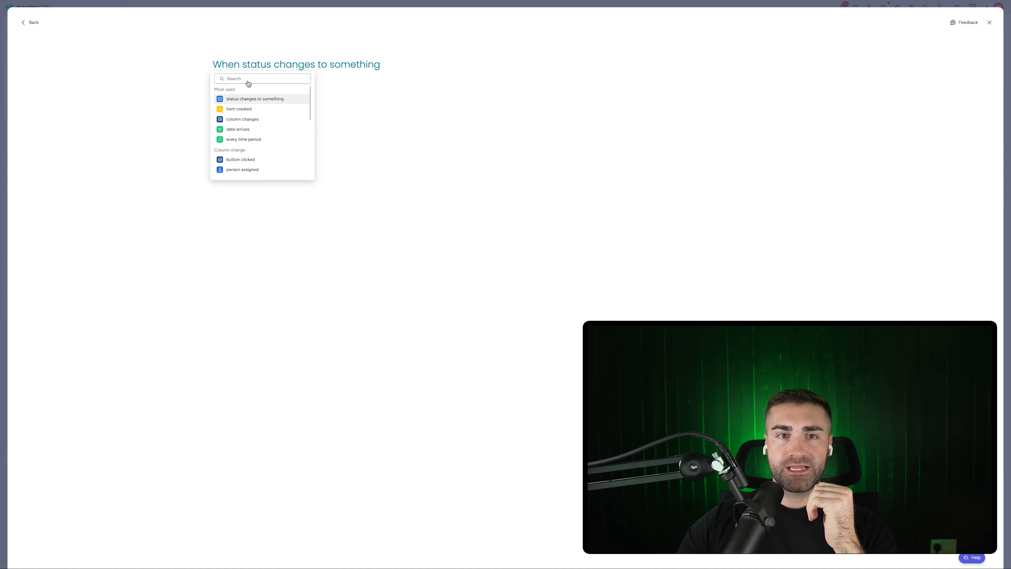
pyautogui.click(246, 95)
pyautogui.click(358, 70)
pyautogui.scroll(-3, 360, 116)
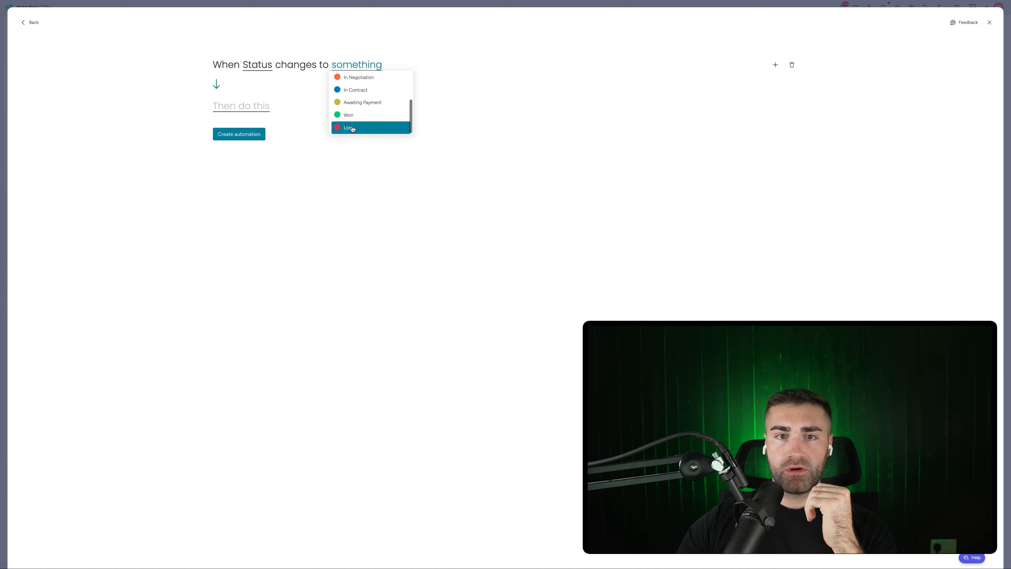
pyautogui.click(360, 129)
pyautogui.click(250, 107)
pyautogui.click(251, 140)
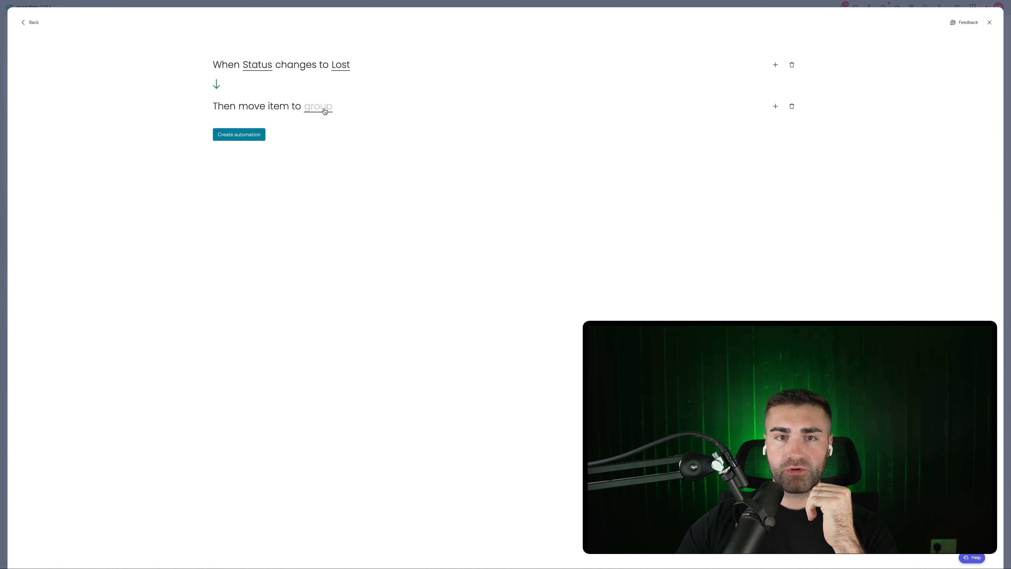
pyautogui.click(325, 111)
pyautogui.scroll(-2, 366, 163)
pyautogui.click(335, 166)
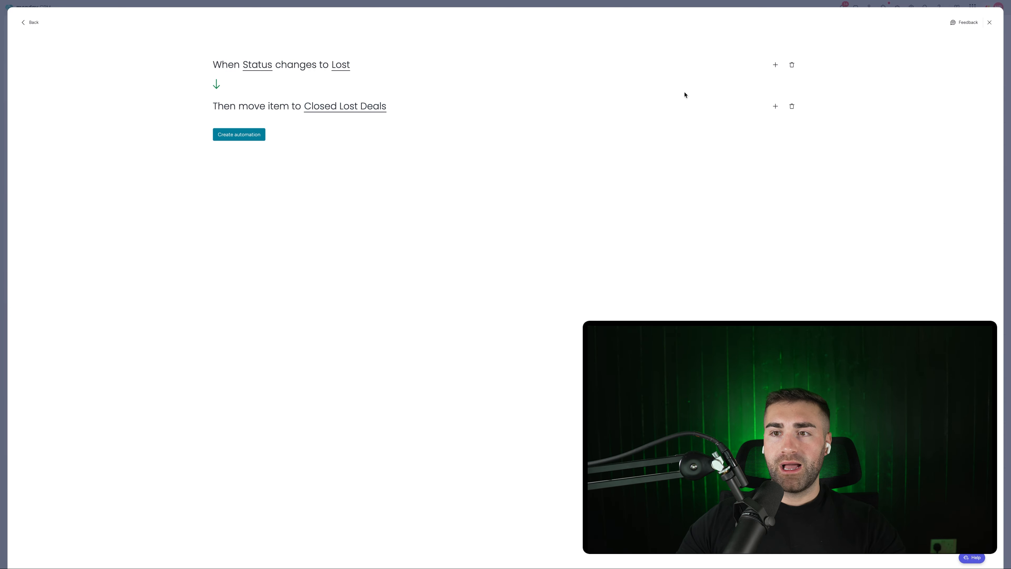
# Step: Add a second action setting Date Closed to today and save the Lost automation
pyautogui.click(775, 107)
pyautogui.write('set da')
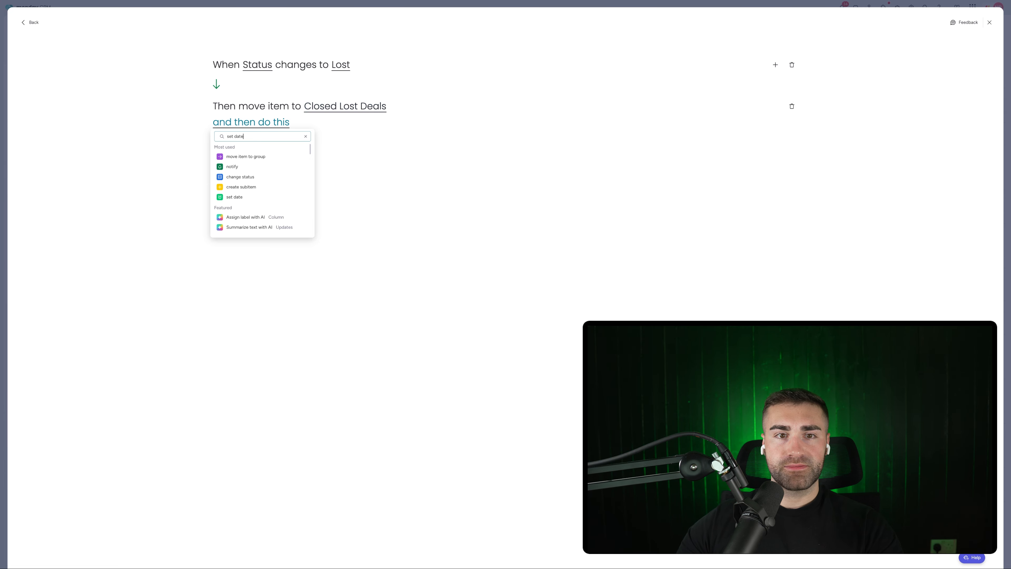
pyautogui.write('te')
pyautogui.click(235, 156)
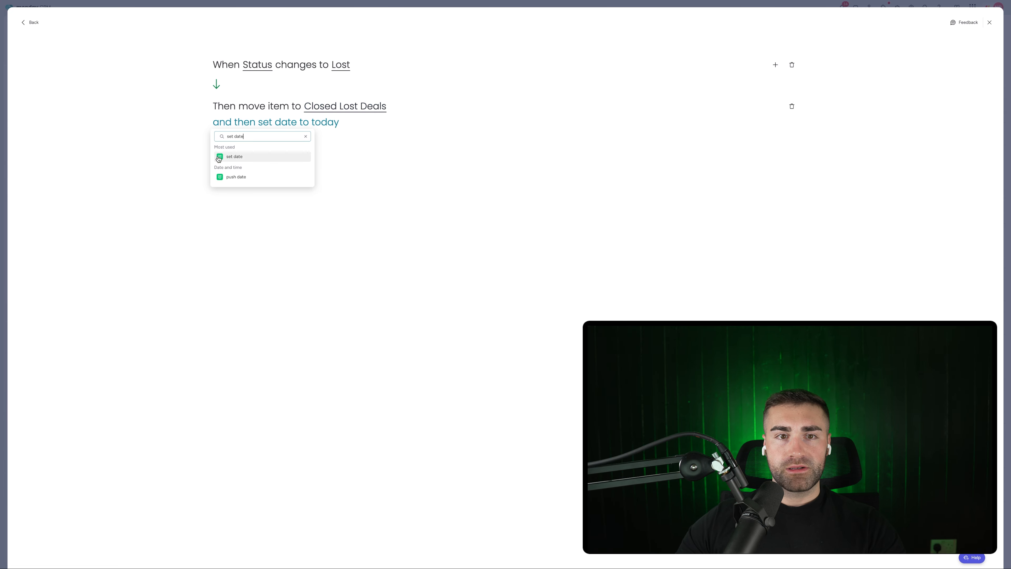
pyautogui.click(290, 125)
pyautogui.click(289, 171)
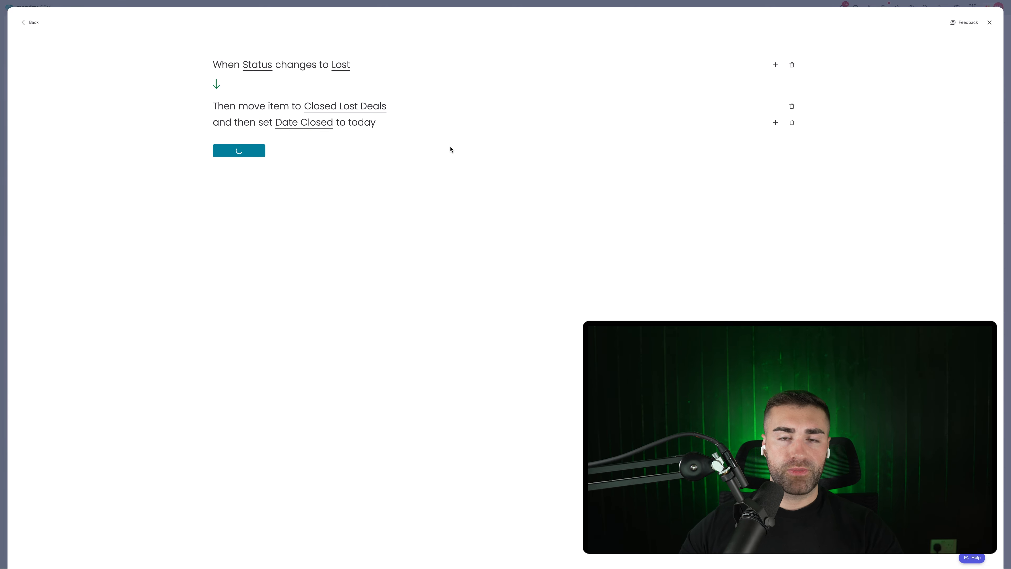
# Step: Close the automations window, reload, and glance at Leads before returning to Deals
pyautogui.press('Escape')
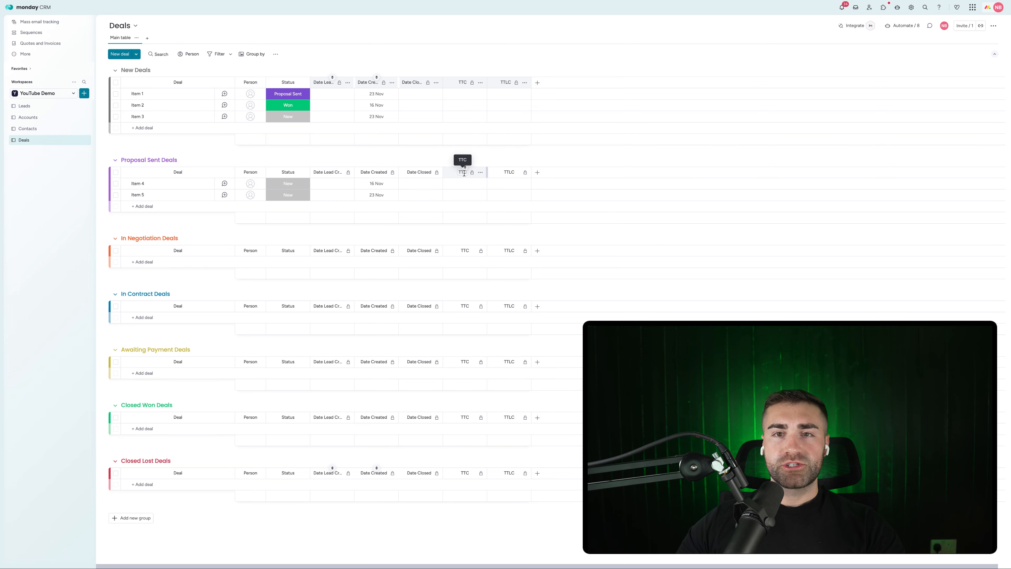
pyautogui.press('super+r')
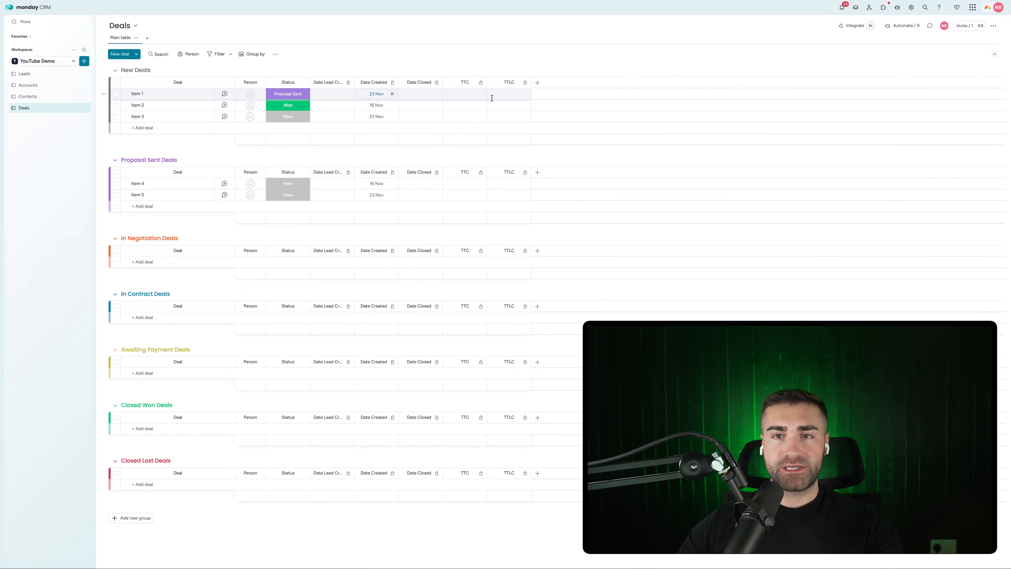
pyautogui.click(56, 105)
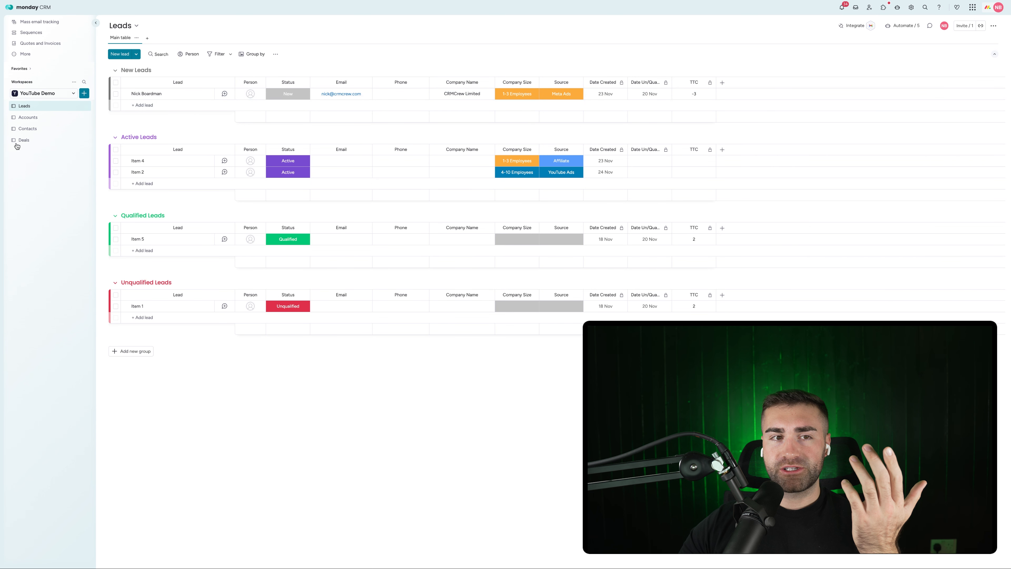
pyautogui.click(24, 140)
# Step: Add a new Status column to the Deals board and rename it Source
pyautogui.click(537, 83)
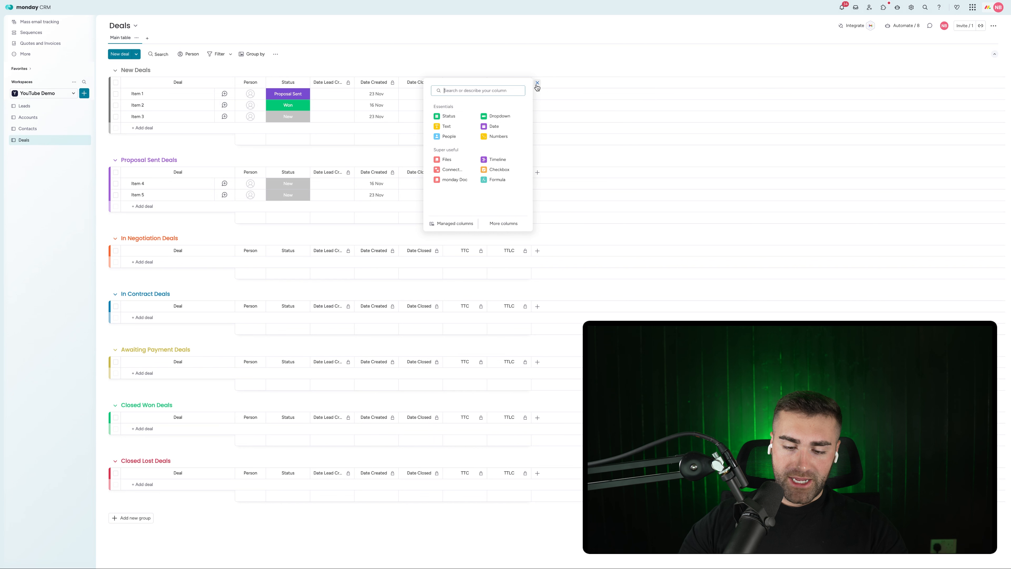
pyautogui.write('stat')
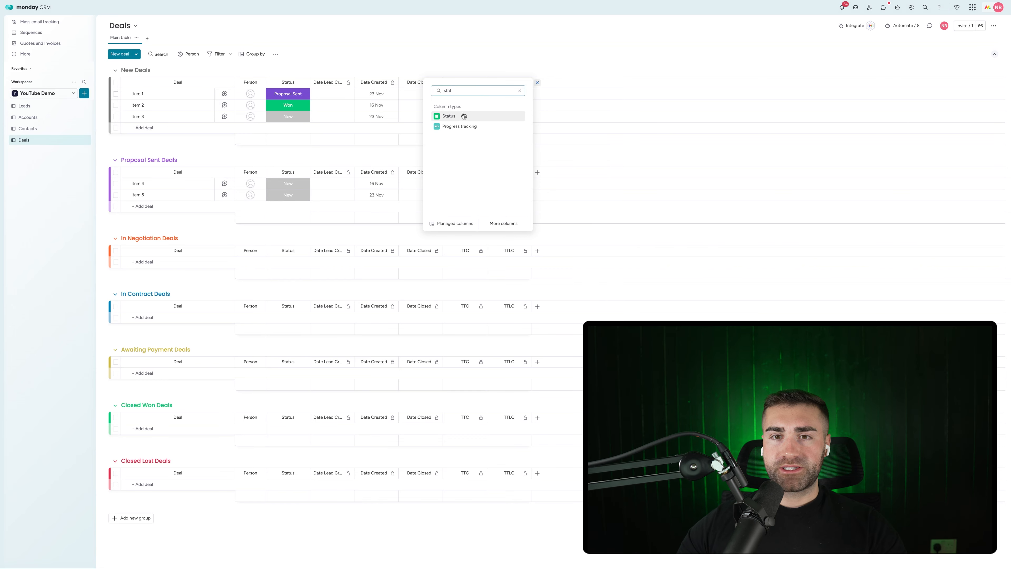
pyautogui.click(463, 116)
pyautogui.click(554, 82)
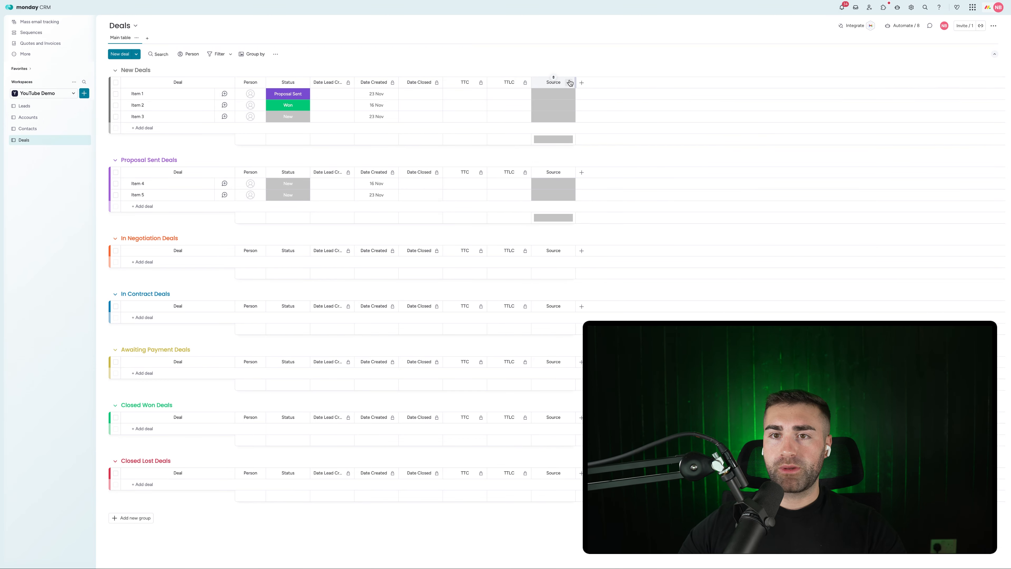
# Step: Delete the temporary Source column from Deals and switch to the Leads board
pyautogui.click(570, 82)
pyautogui.click(570, 82)
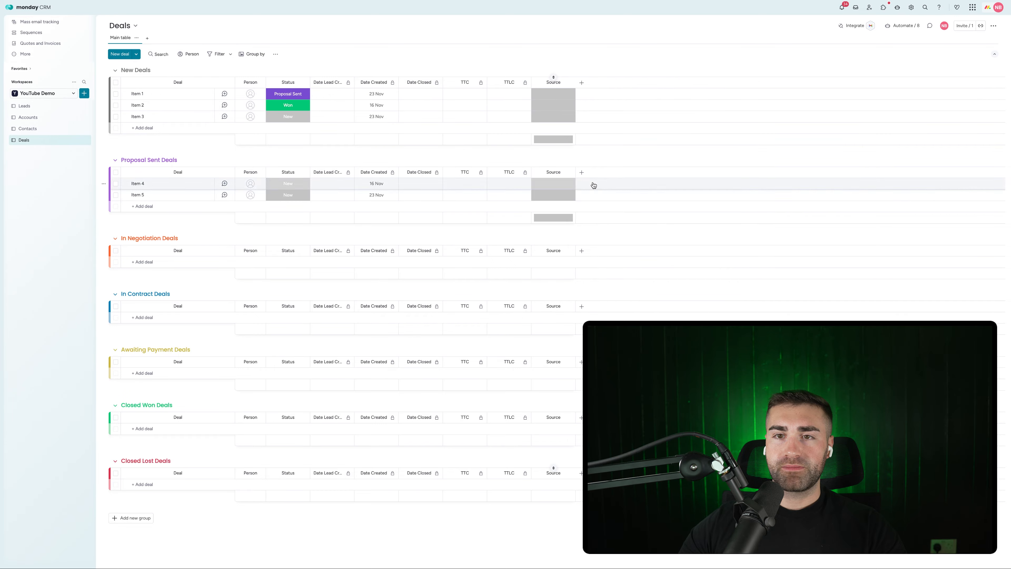
pyautogui.click(570, 83)
pyautogui.click(592, 274)
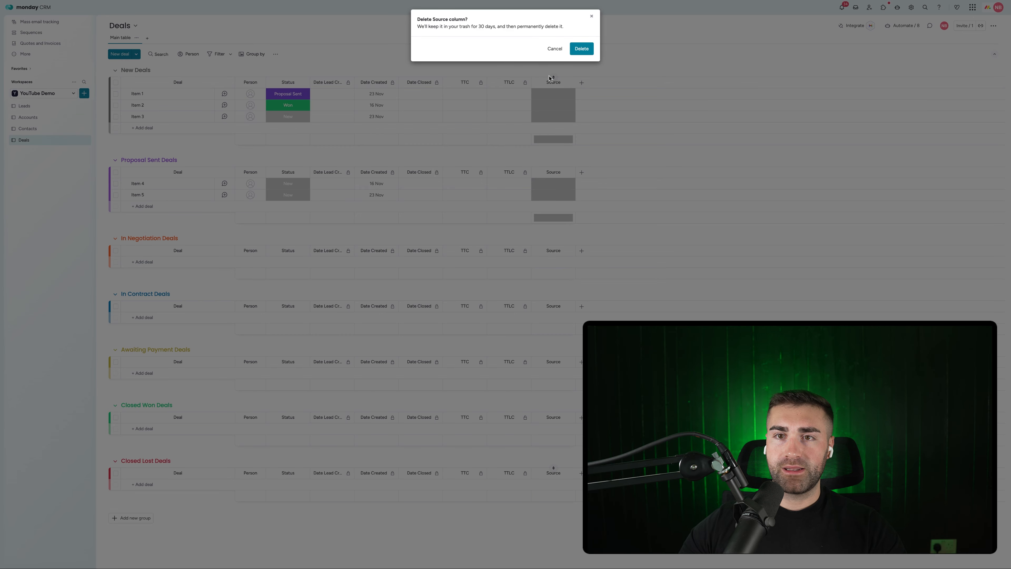
pyautogui.click(582, 49)
pyautogui.click(24, 105)
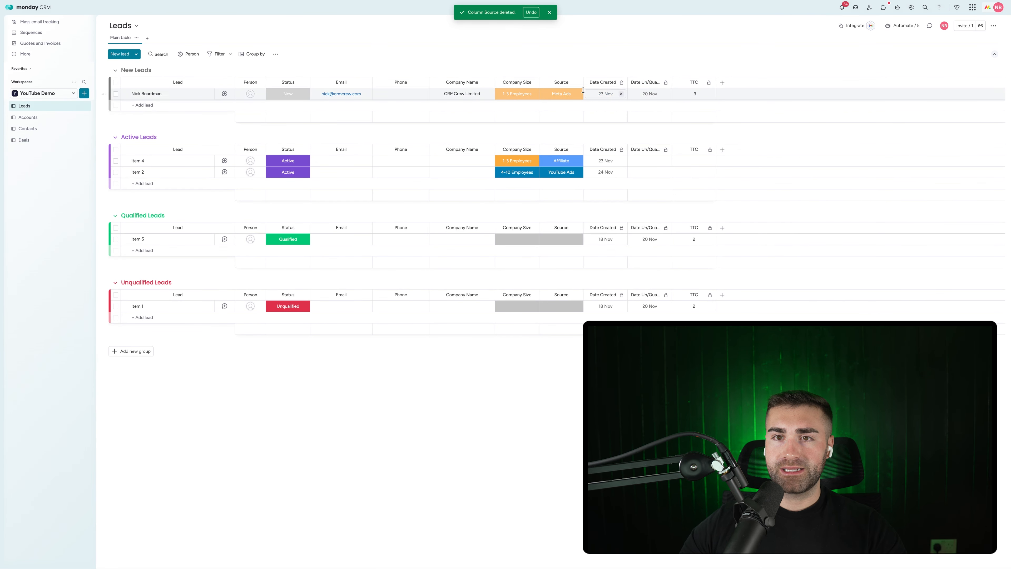
# Step: Save the Leads board's Source column as a managed column
pyautogui.click(576, 83)
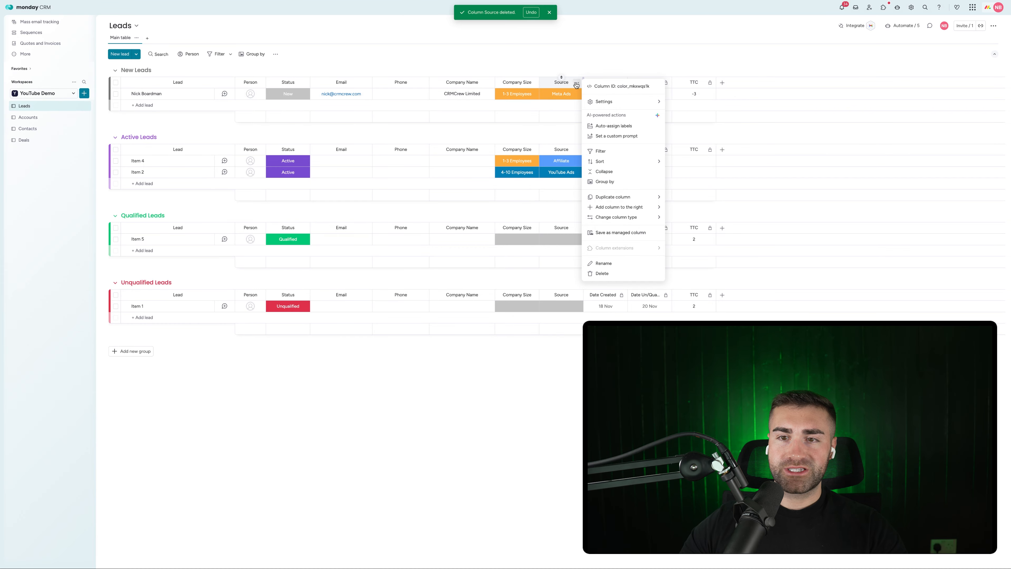
pyautogui.click(616, 233)
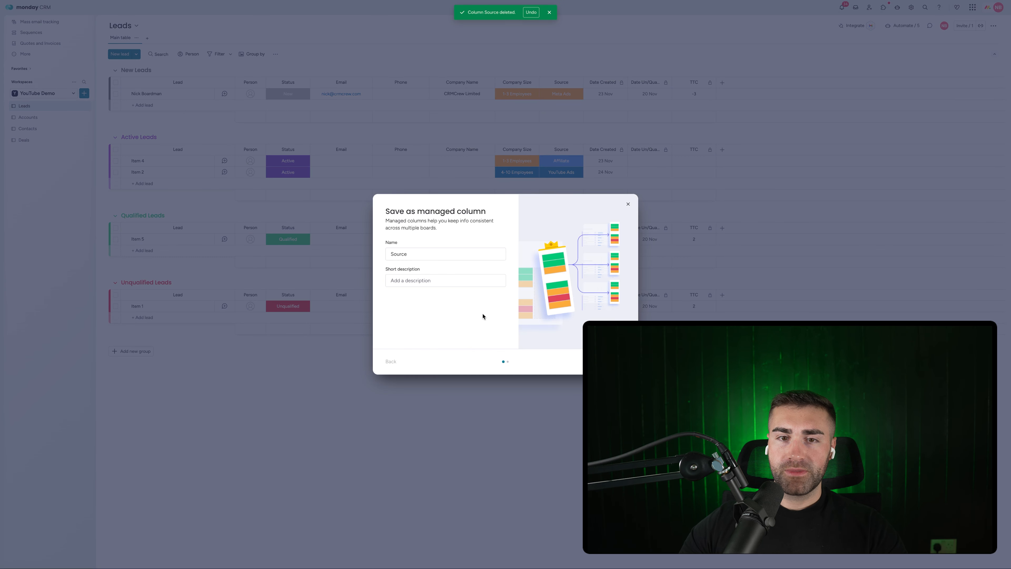
pyautogui.click(614, 361)
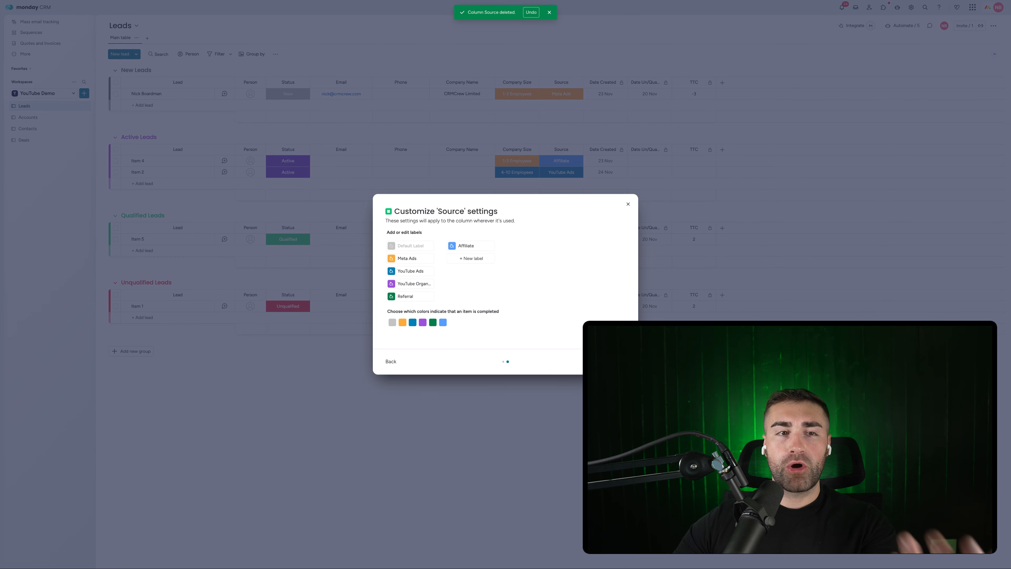
pyautogui.click(615, 361)
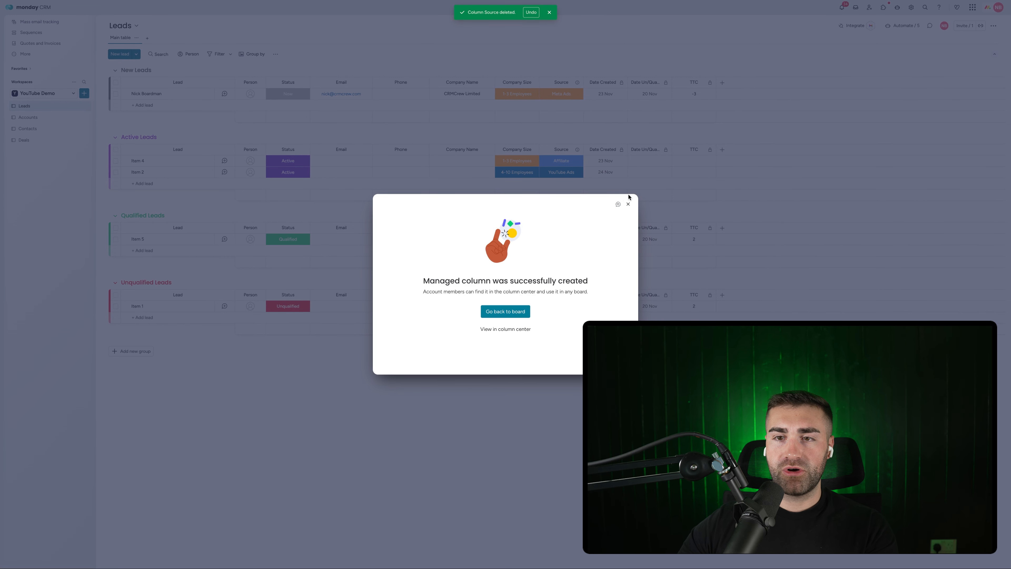
pyautogui.click(628, 204)
# Step: On Accounts, delete the old Source column and add the managed Source column
pyautogui.click(30, 118)
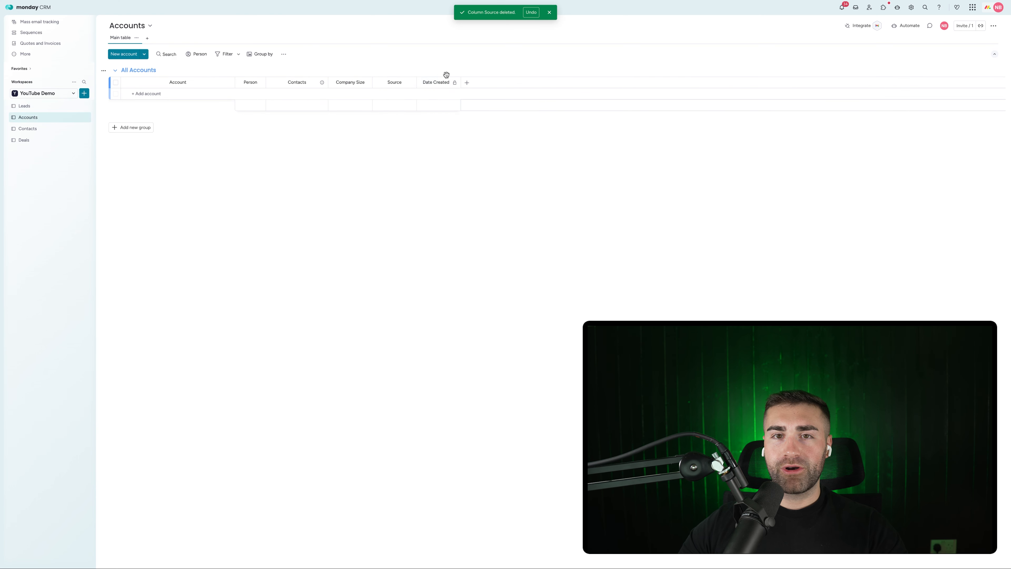
pyautogui.click(410, 82)
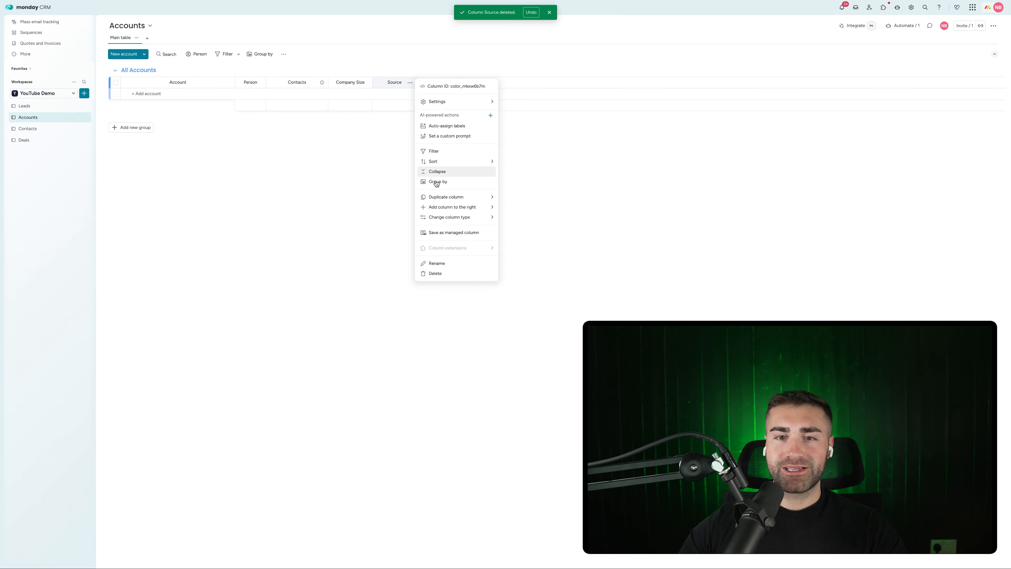
pyautogui.click(435, 273)
pyautogui.click(587, 49)
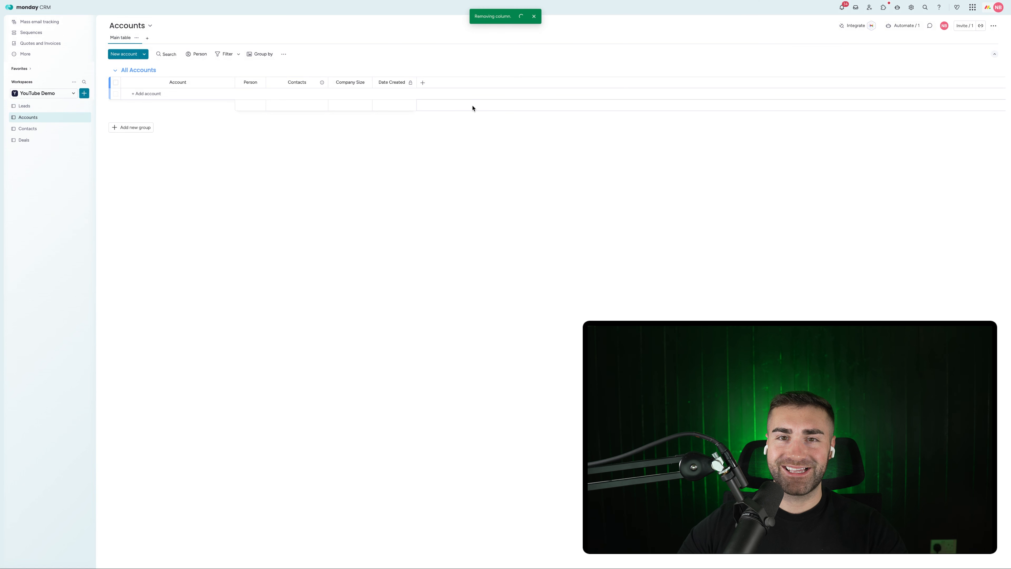
pyautogui.click(423, 83)
pyautogui.click(352, 224)
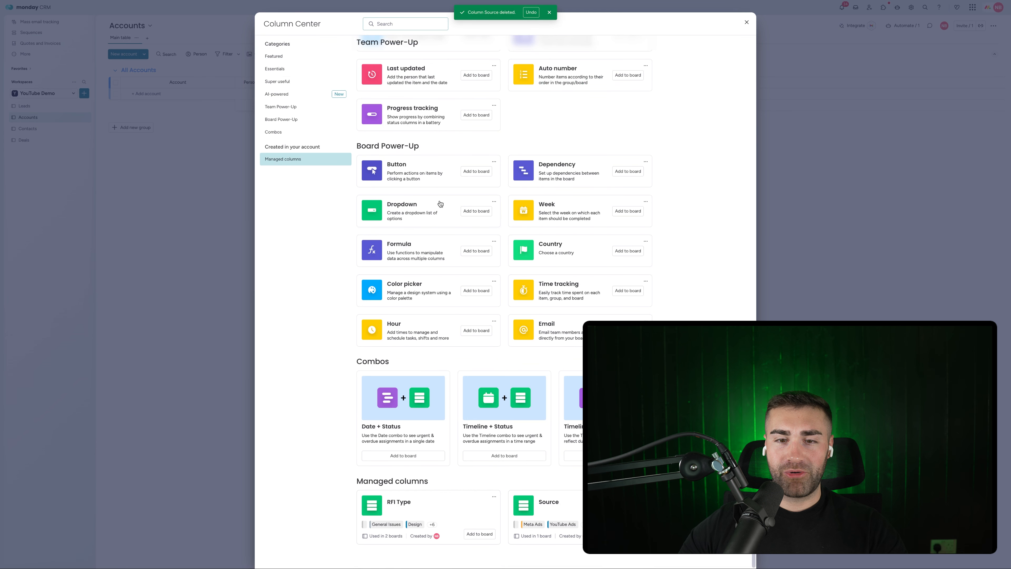
pyautogui.click(631, 381)
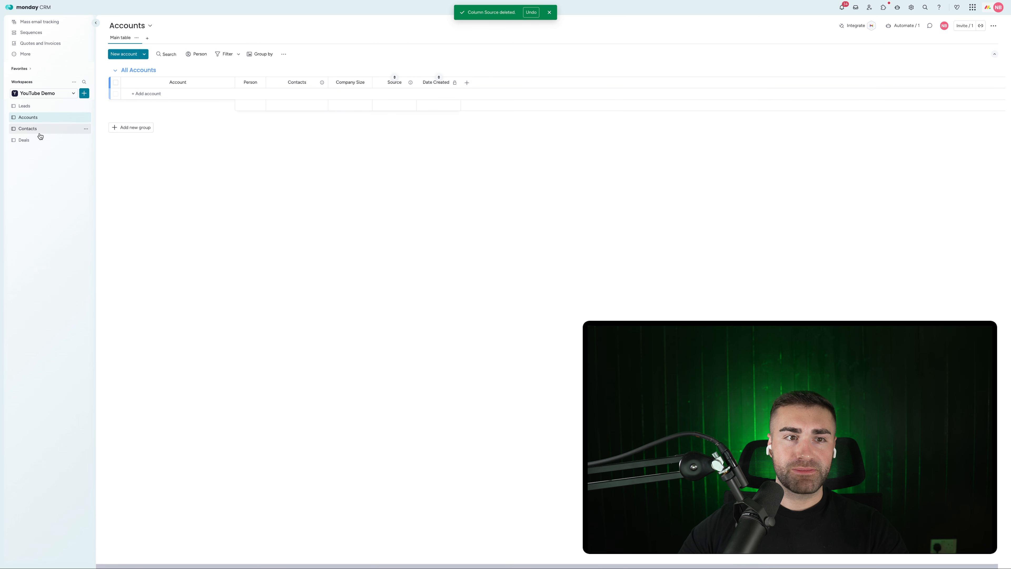
# Step: On Contacts, delete the old Source column and add the managed Source column
pyautogui.click(58, 135)
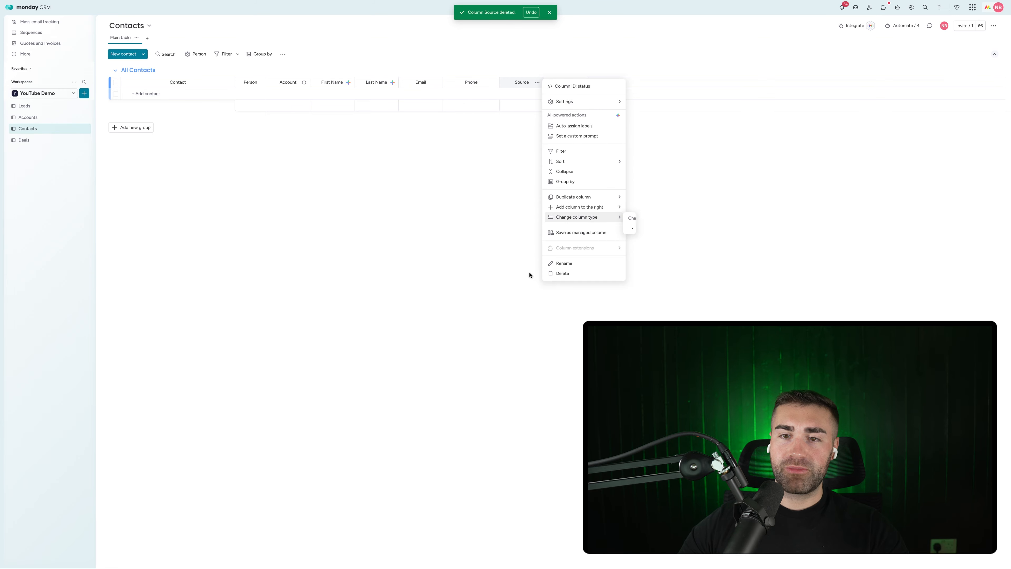
pyautogui.click(554, 274)
pyautogui.click(581, 49)
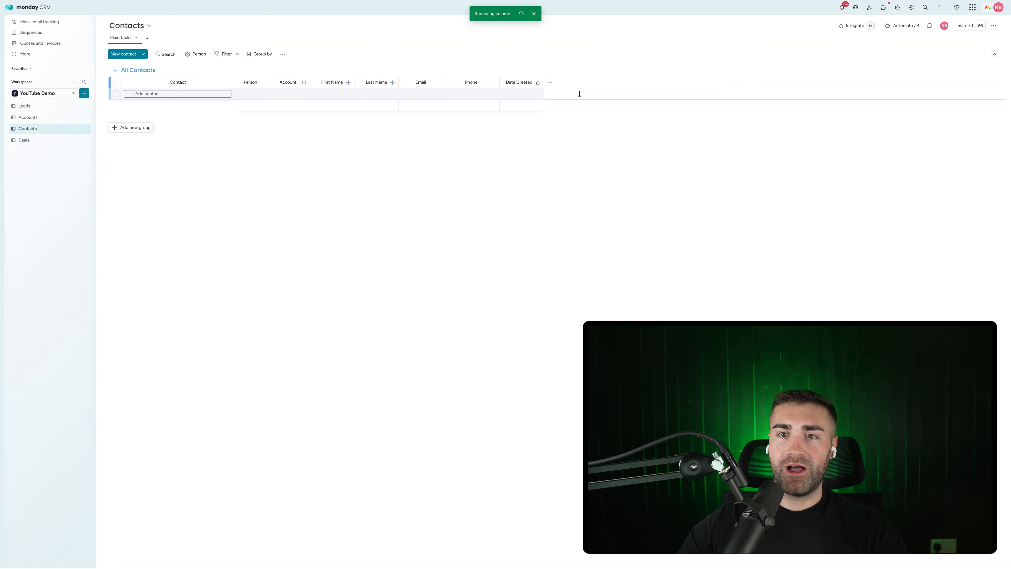
pyautogui.click(550, 82)
pyautogui.click(475, 224)
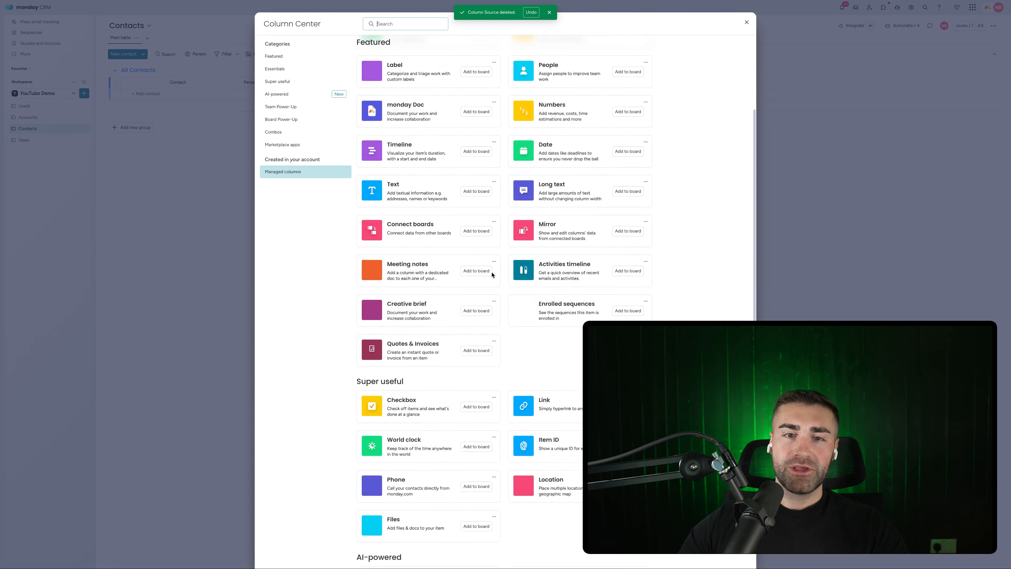
pyautogui.click(626, 259)
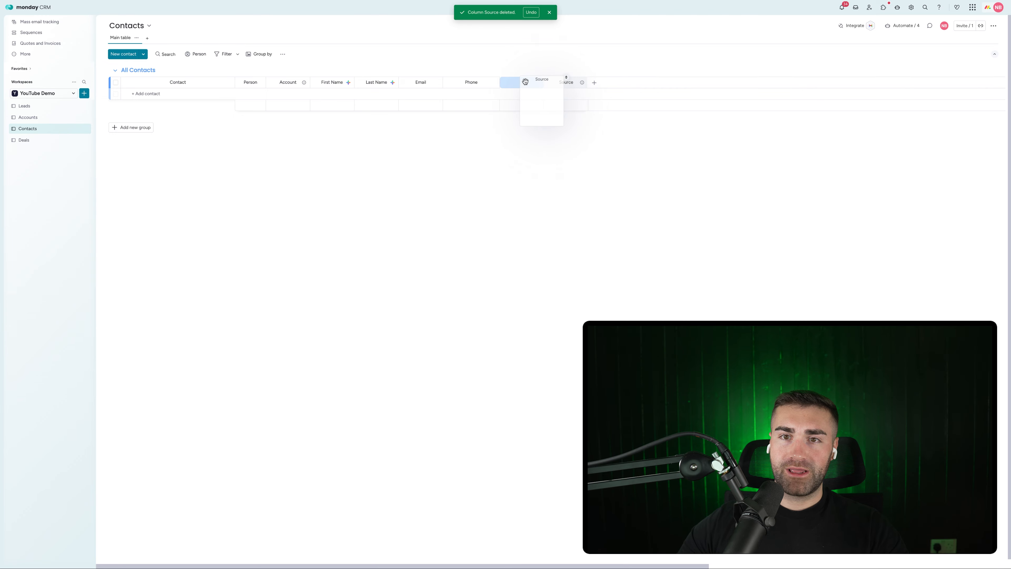
# Step: Add the managed Source column to the Deals board
pyautogui.click(24, 140)
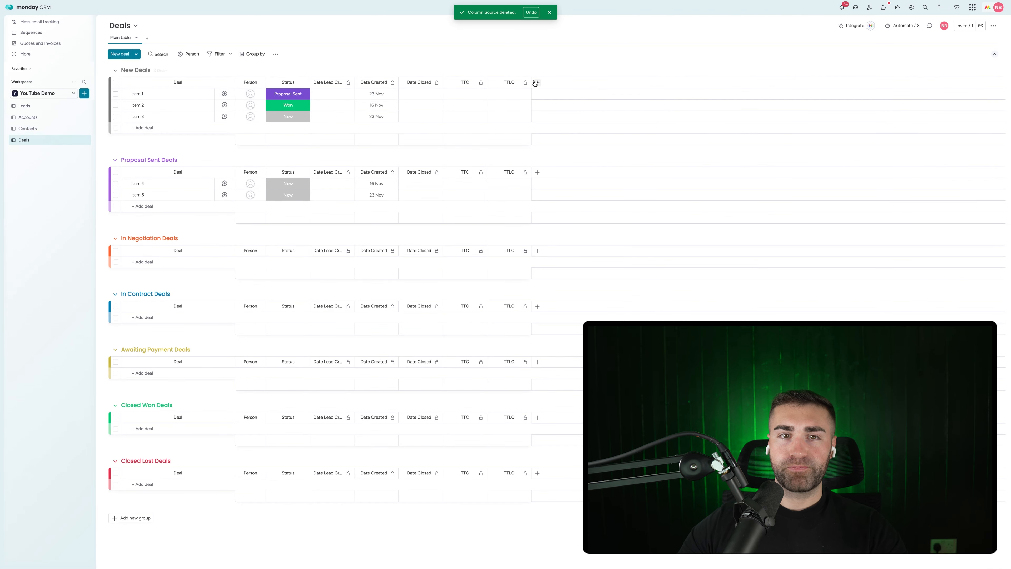
pyautogui.click(537, 83)
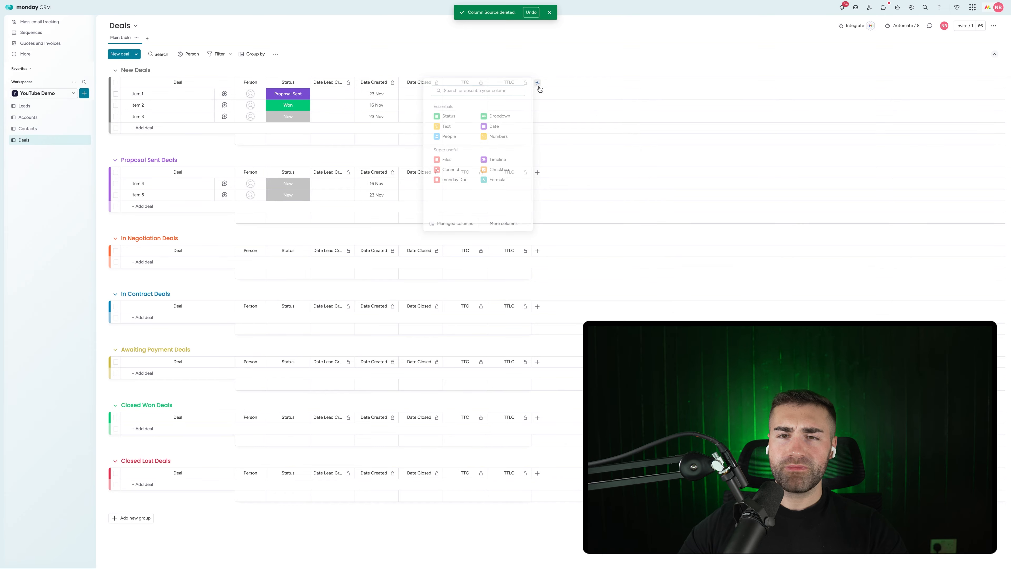
pyautogui.click(452, 223)
pyautogui.click(631, 259)
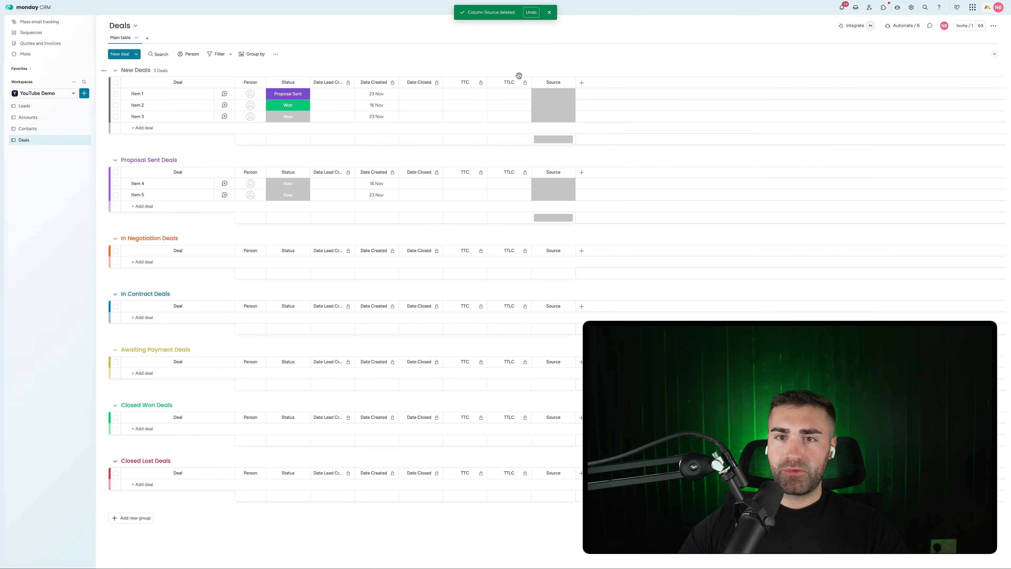
# Step: Review Source labels, move the column right after Status, and hide its summary
pyautogui.click(559, 99)
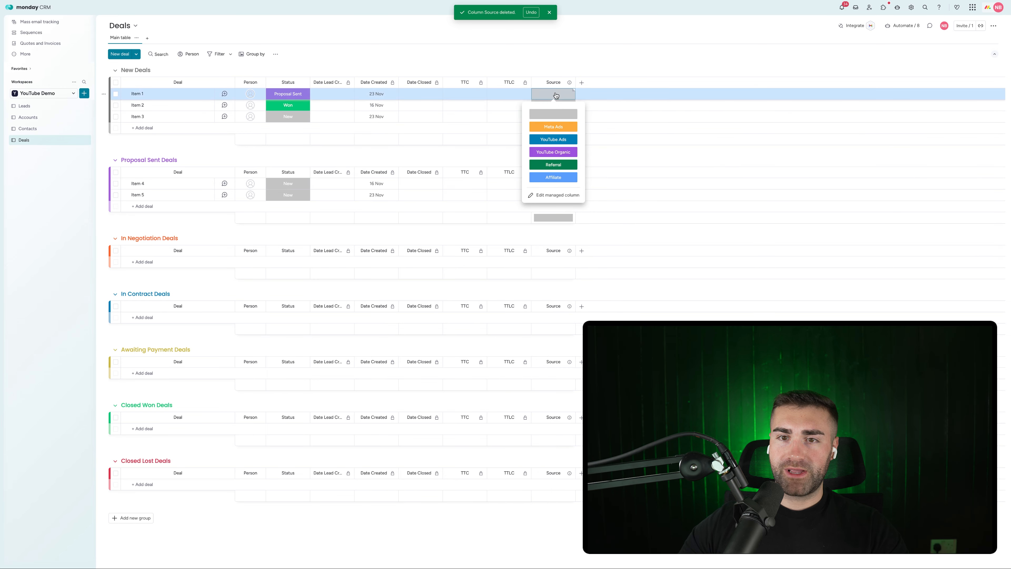
pyautogui.click(552, 195)
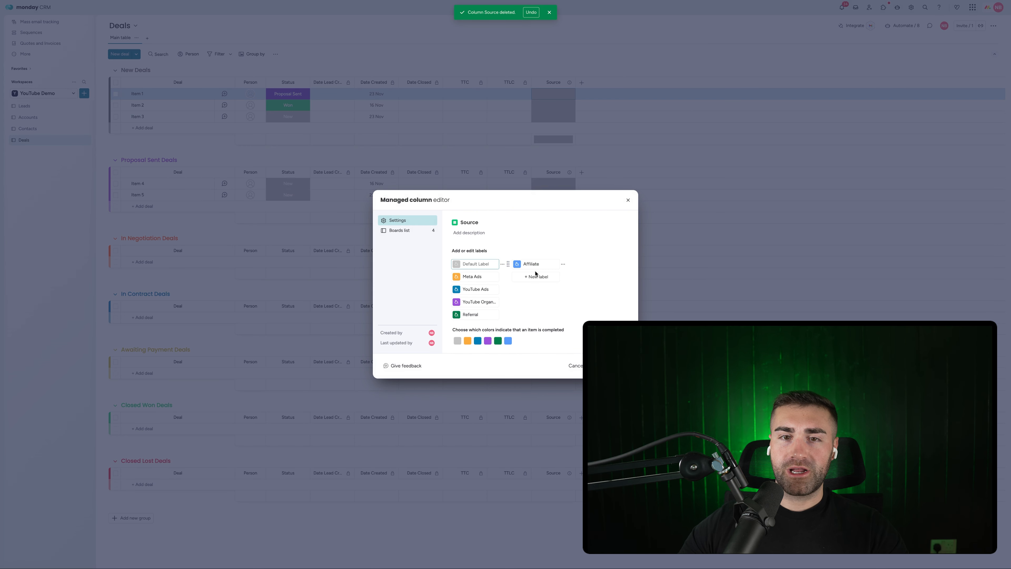
pyautogui.click(626, 202)
pyautogui.moveTo(536, 86); pyautogui.dragTo(348, 75)
pyautogui.click(350, 84)
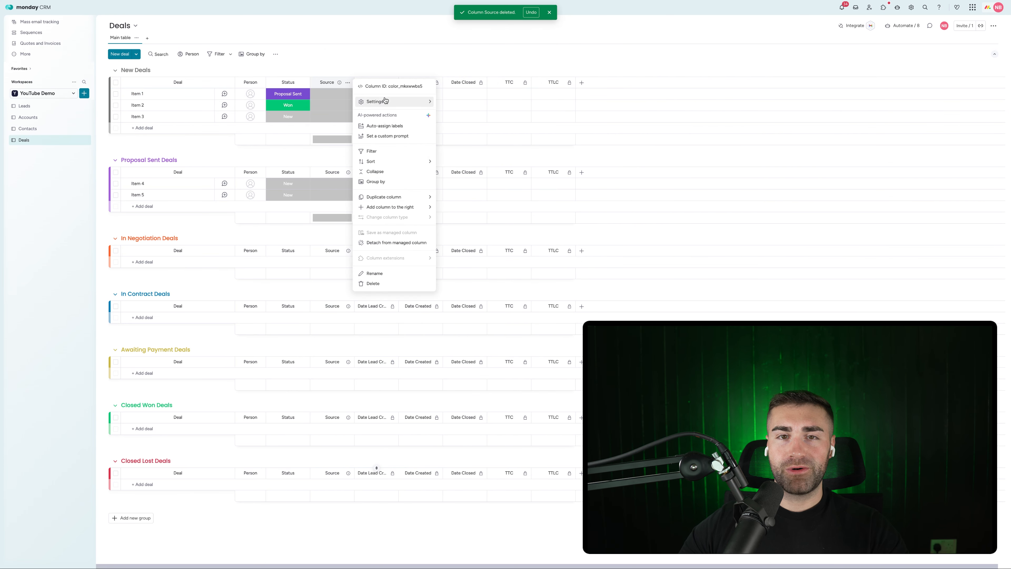
pyautogui.moveTo(374, 99)
pyautogui.click(464, 164)
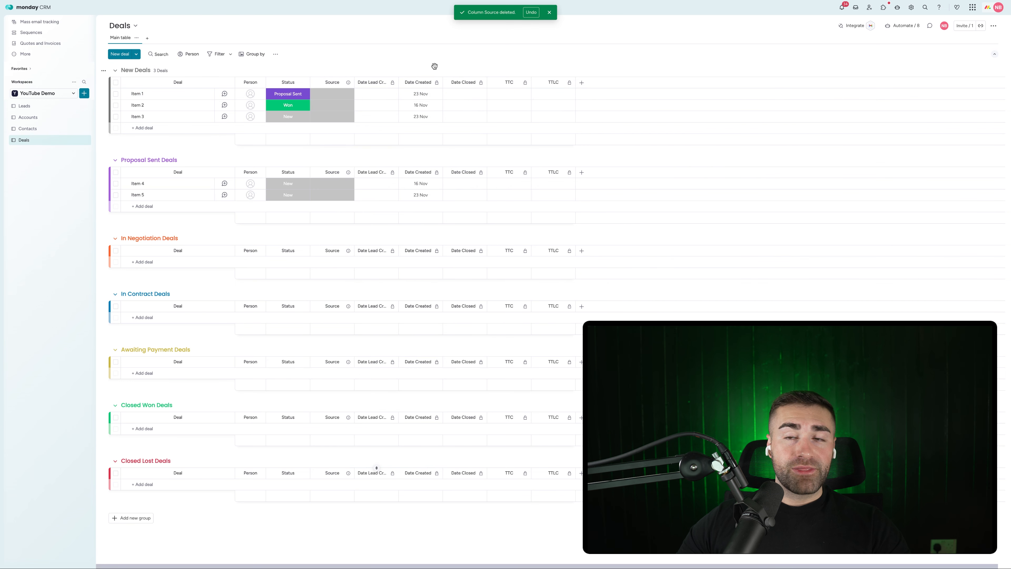
# Step: Add a Numbers column titled Deal Value to the Deals board
pyautogui.click(582, 82)
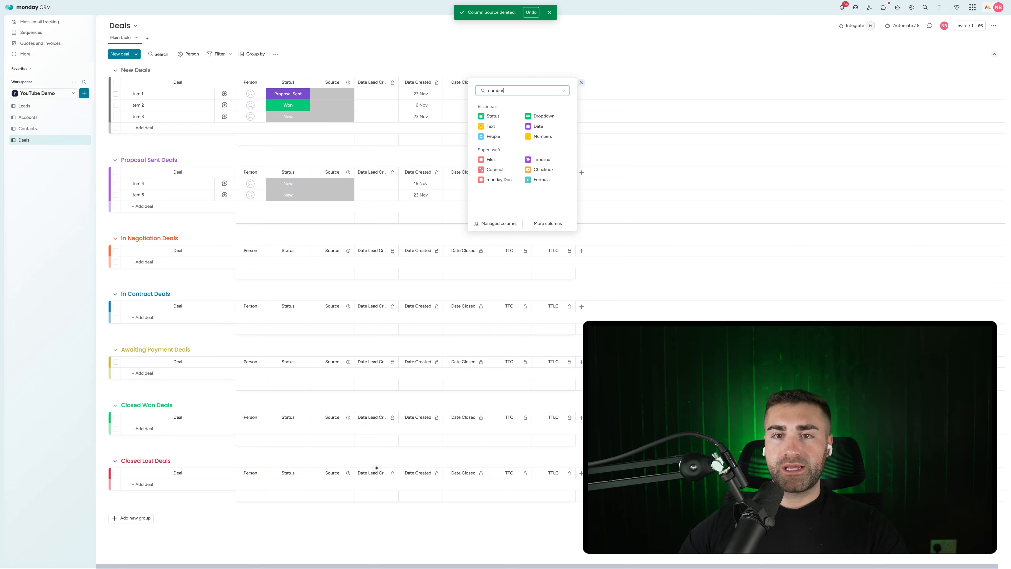
pyautogui.write('number')
pyautogui.click(517, 116)
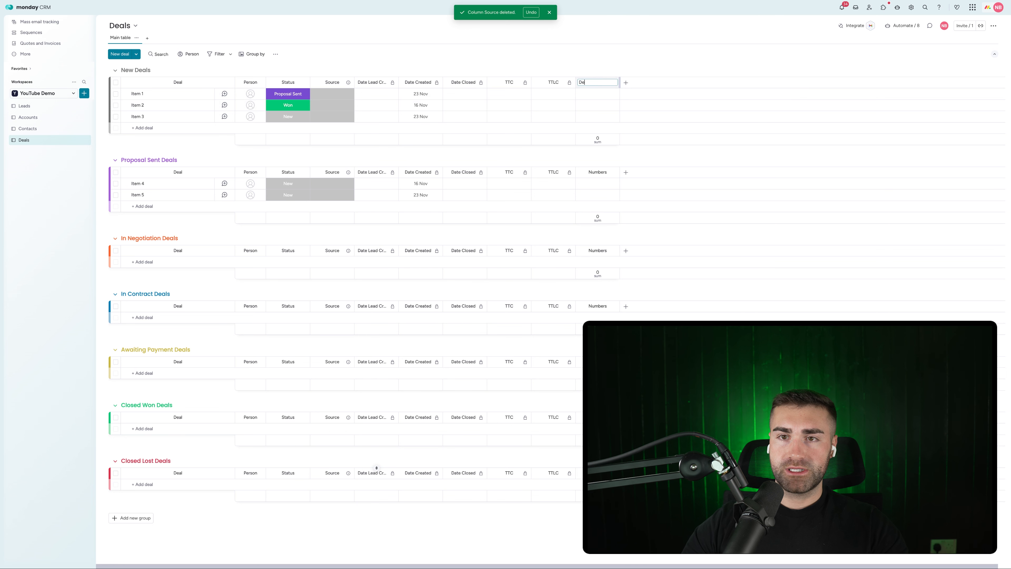
pyautogui.write('Deal Value')
pyautogui.press('Return')
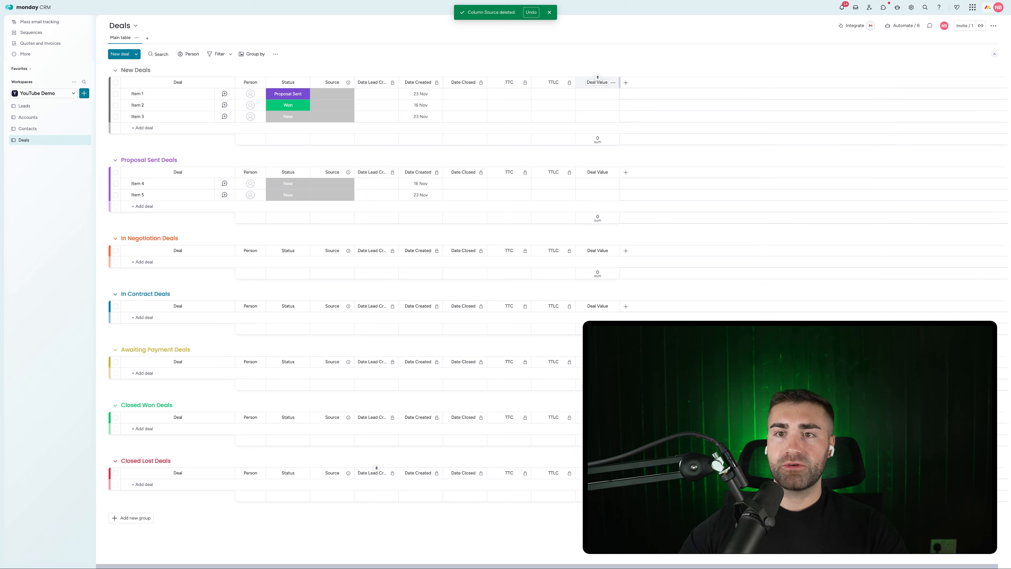
# Step: Set Deal Value's settings to the $ unit with two decimal places
pyautogui.click(613, 82)
pyautogui.moveTo(645, 102)
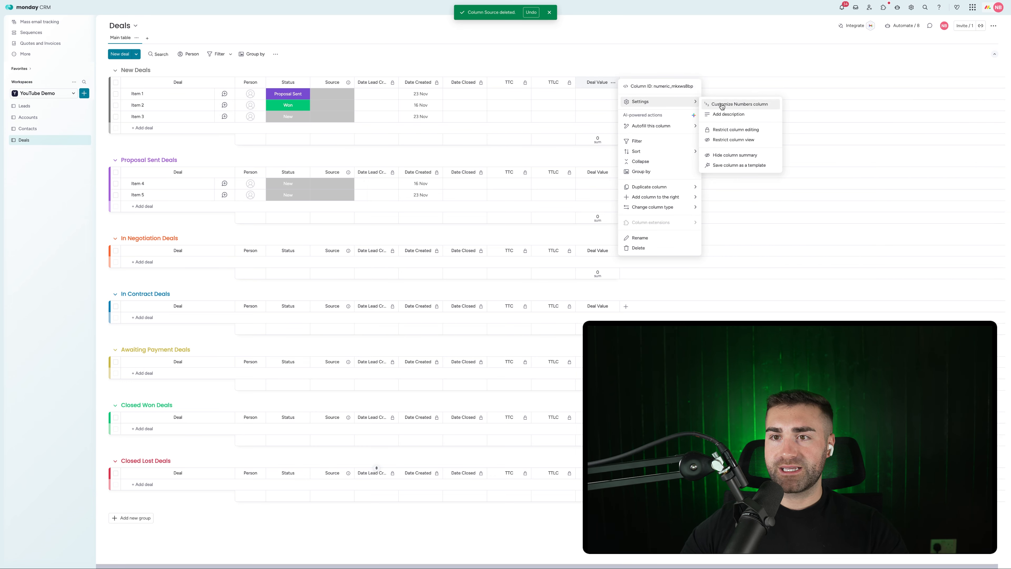
pyautogui.click(729, 104)
pyautogui.click(634, 65)
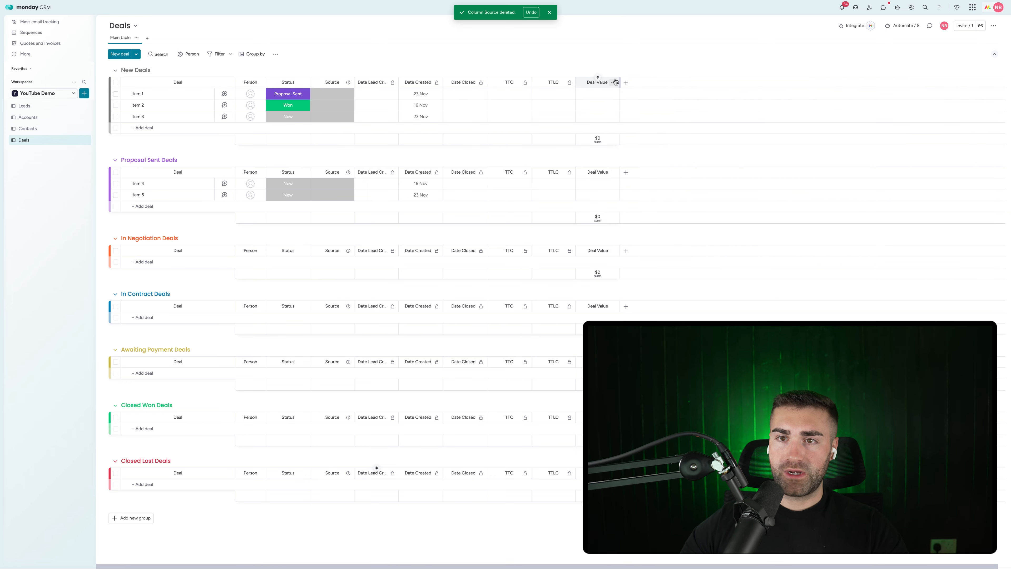
pyautogui.click(613, 83)
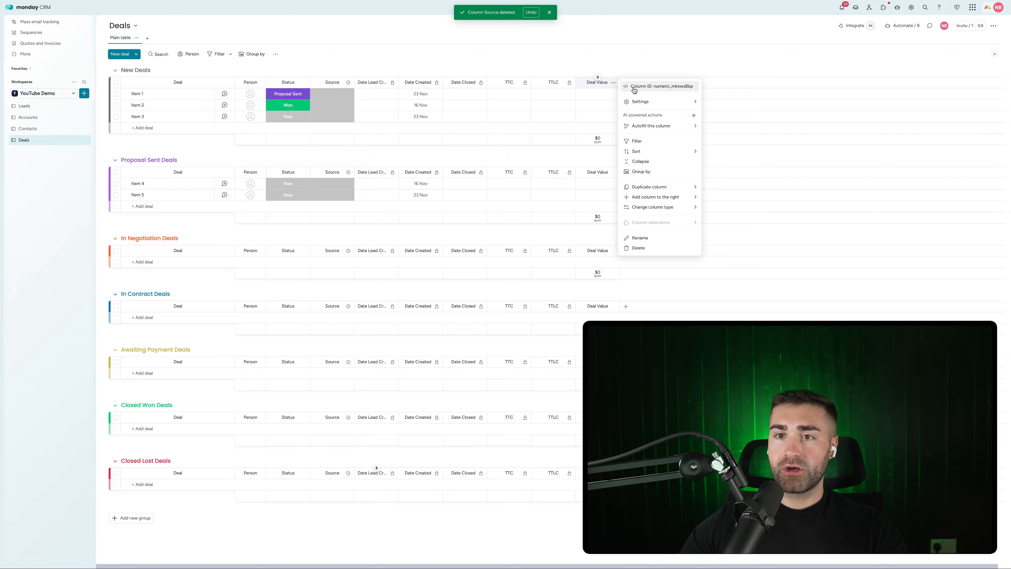
pyautogui.moveTo(645, 102)
pyautogui.click(722, 105)
pyautogui.click(661, 133)
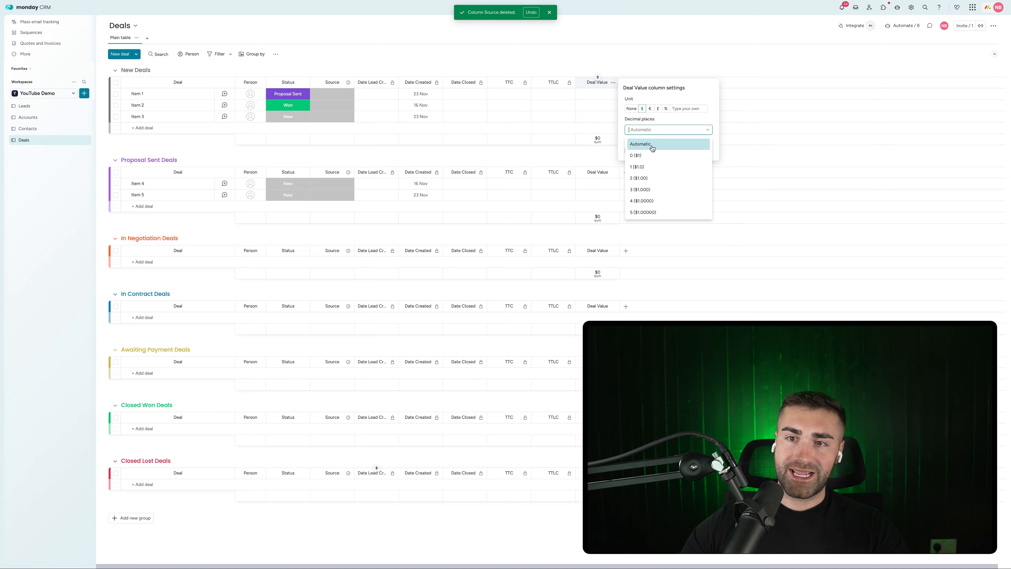
pyautogui.click(663, 184)
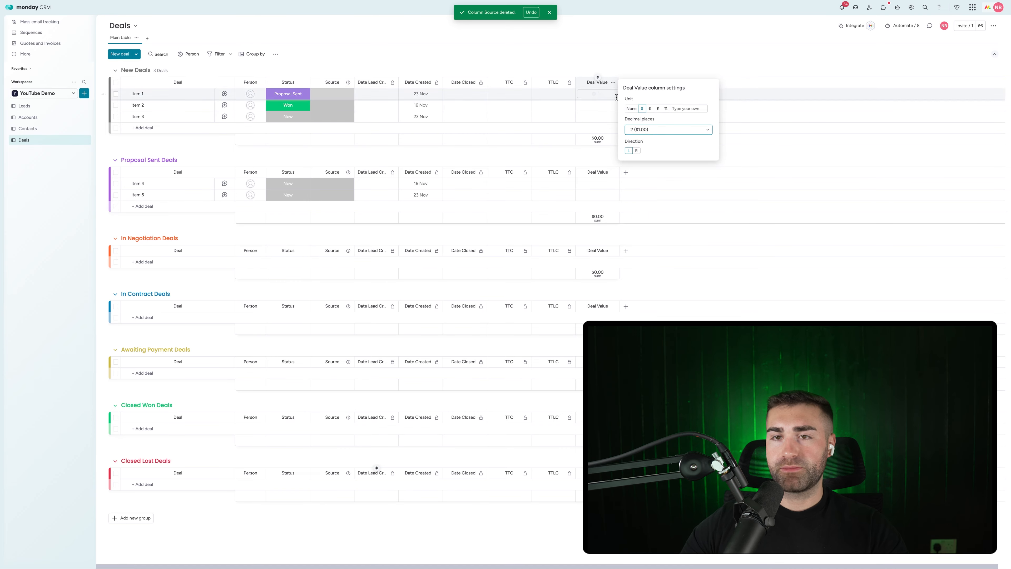
# Step: Enter 50,000 as Item 1's deal value
pyautogui.click(599, 96)
pyautogui.write('50,00')
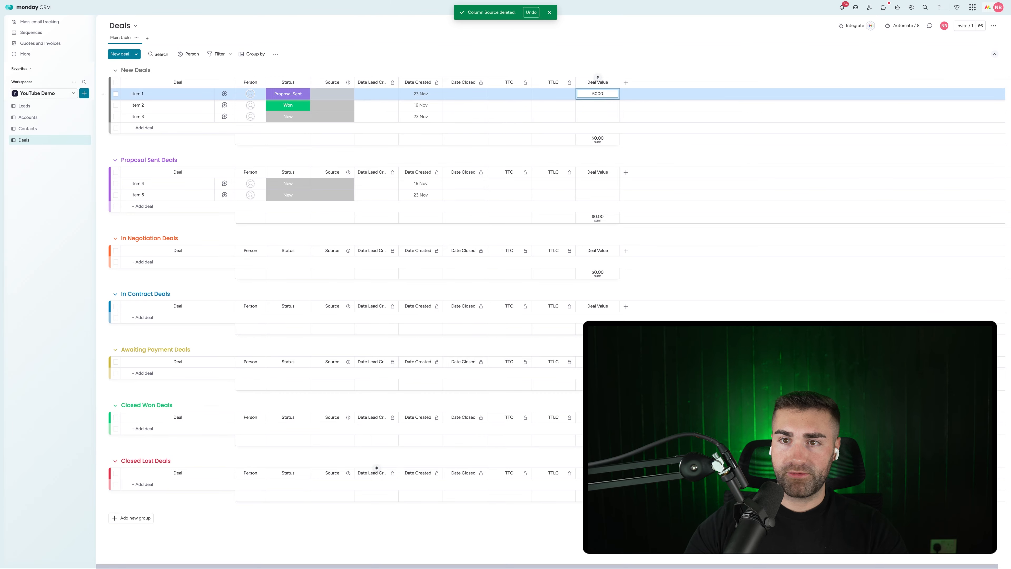
pyautogui.write('0')
pyautogui.press('Return')
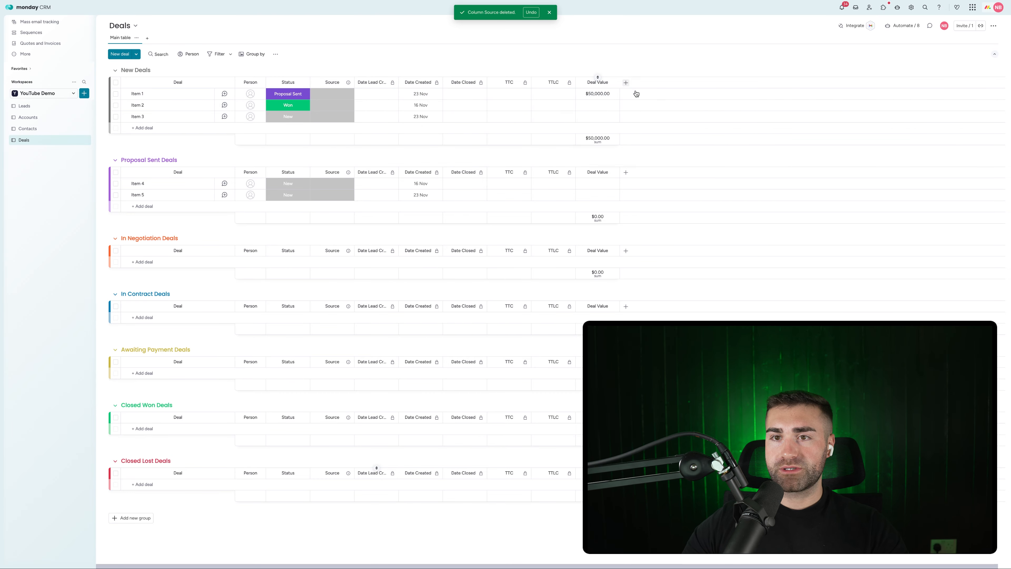
# Step: Hide the Deal Value column summary and move the column right after Status
pyautogui.click(613, 83)
pyautogui.moveTo(644, 102)
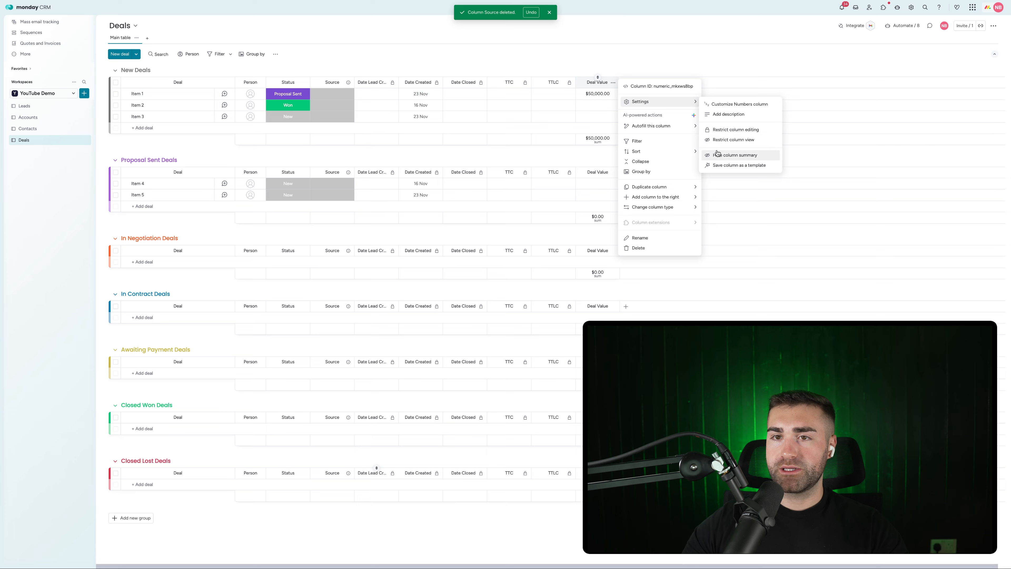
pyautogui.click(740, 155)
pyautogui.moveTo(583, 79); pyautogui.dragTo(347, 82)
# Step: Add a new status column named Project Type to every group
pyautogui.click(550, 13)
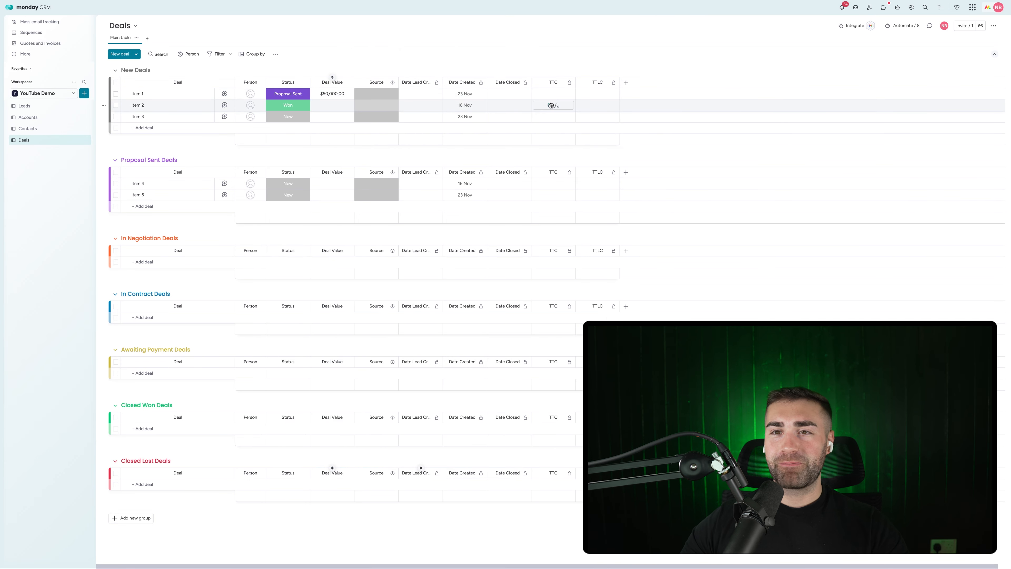
pyautogui.click(626, 83)
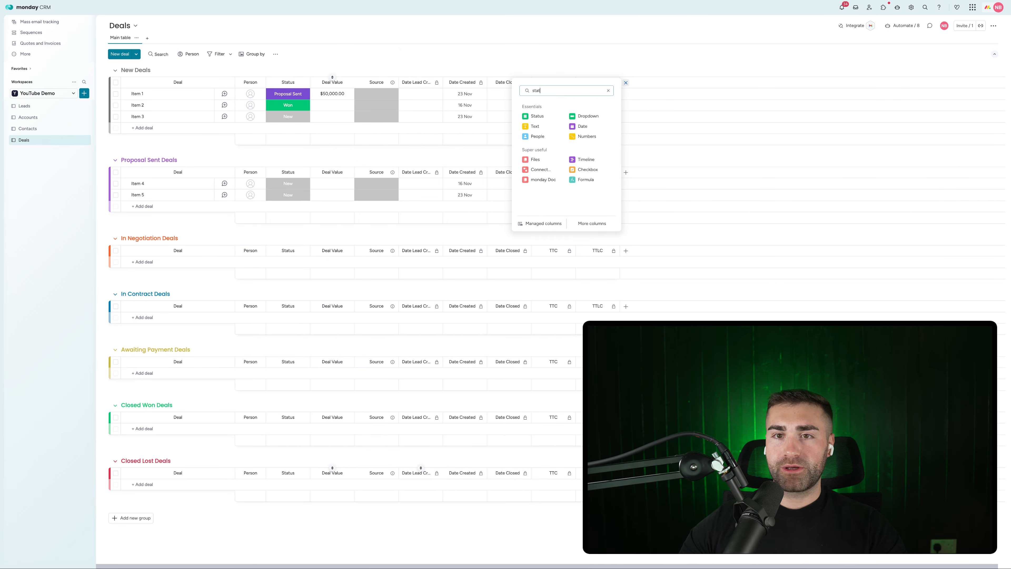
pyautogui.click(538, 116)
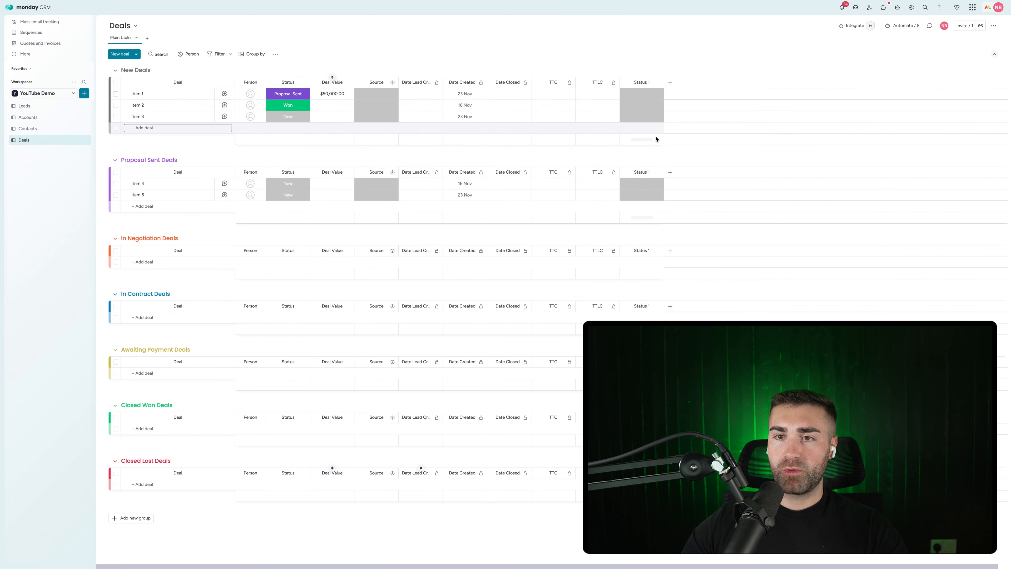
pyautogui.click(642, 82)
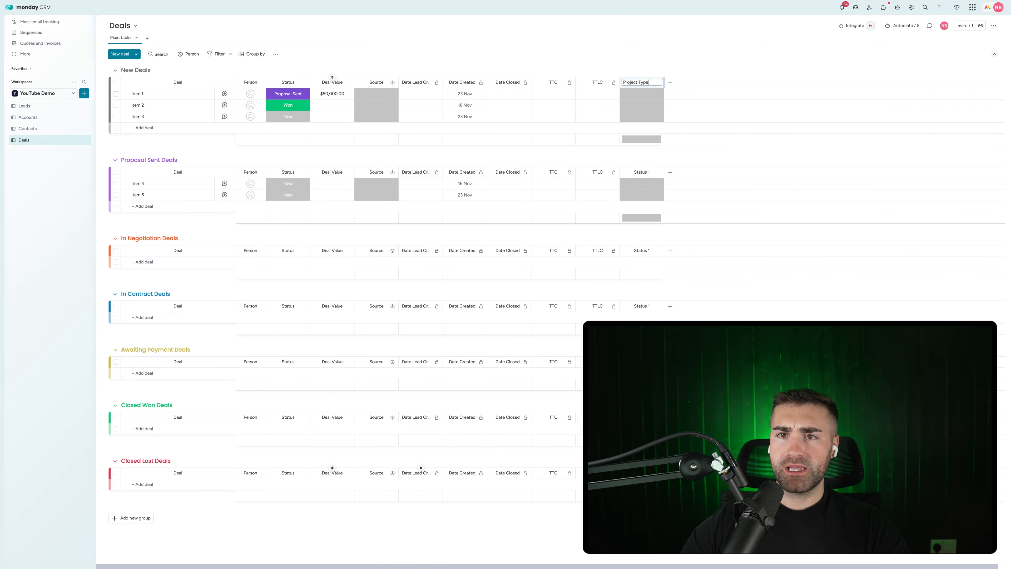
pyautogui.press('Return')
pyautogui.click(657, 95)
pyautogui.click(644, 139)
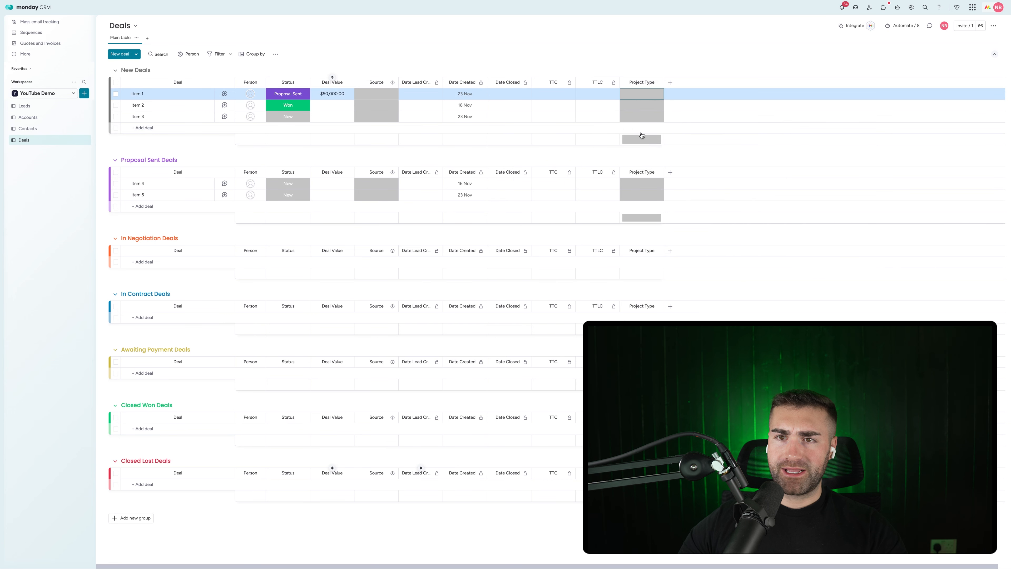
# Step: Add the Cheap, Medium and Expensive Package labels to Project Type
pyautogui.click(642, 105)
pyautogui.click(639, 150)
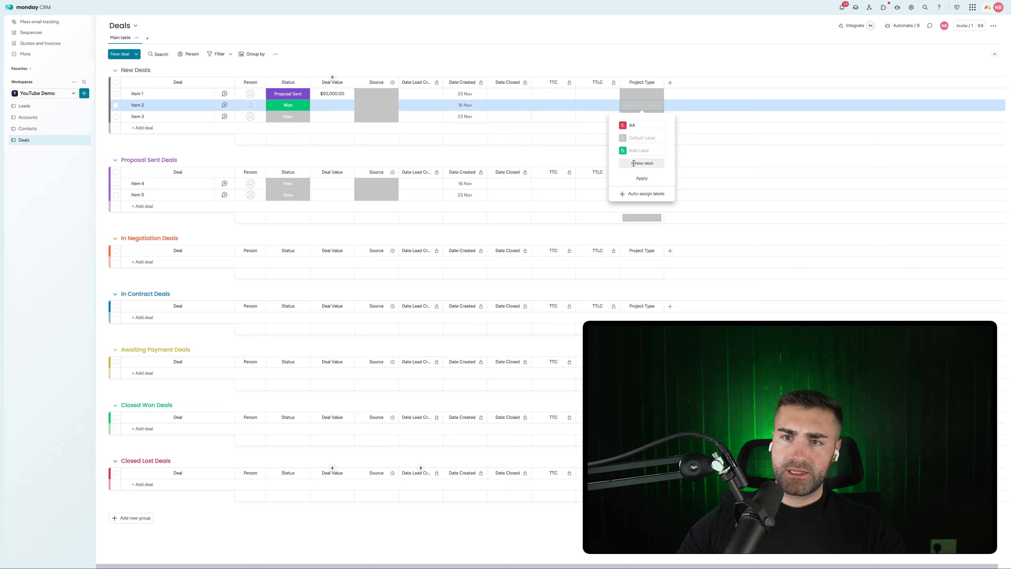
pyautogui.click(633, 163)
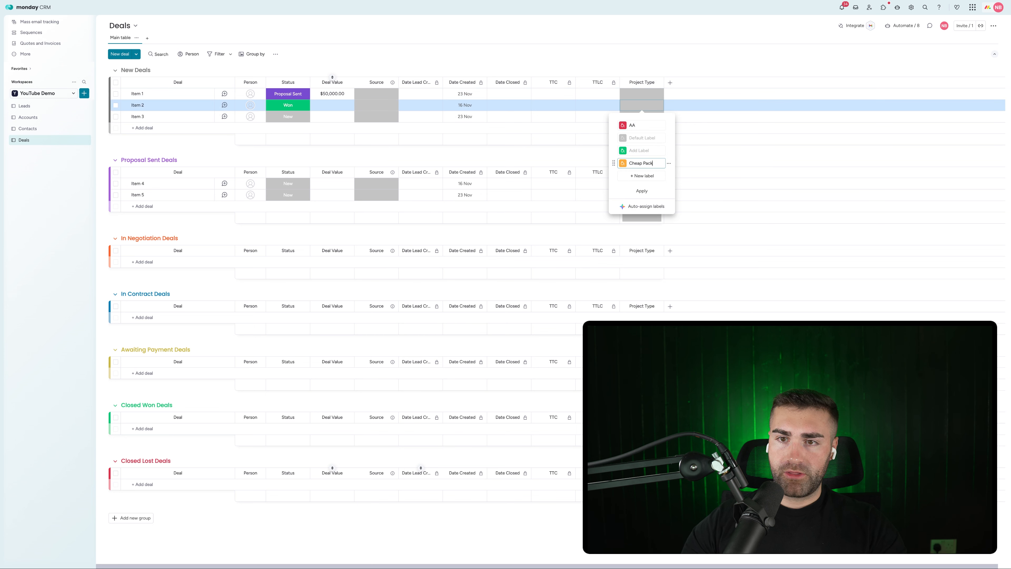
pyautogui.click(626, 178)
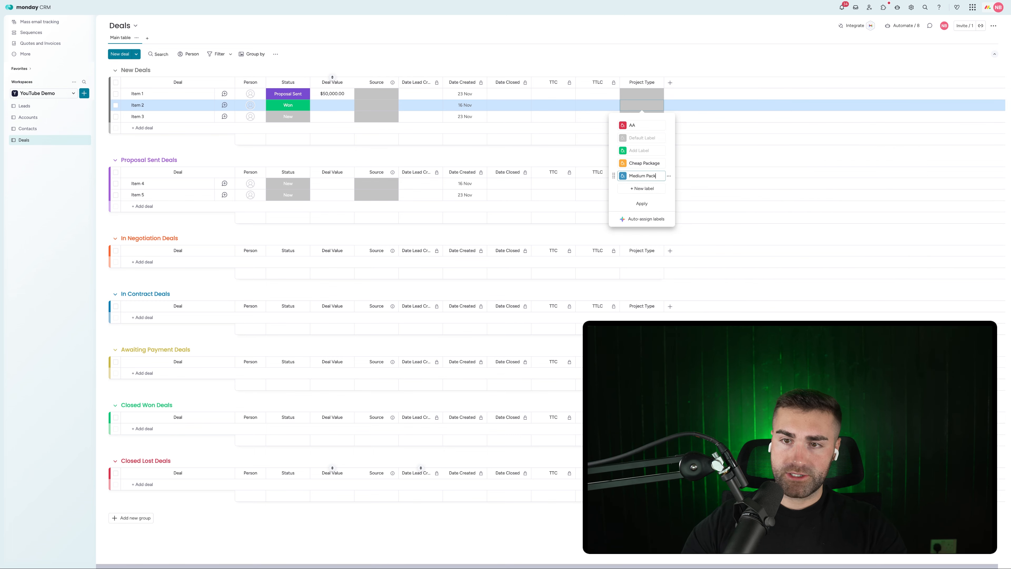
pyautogui.click(648, 189)
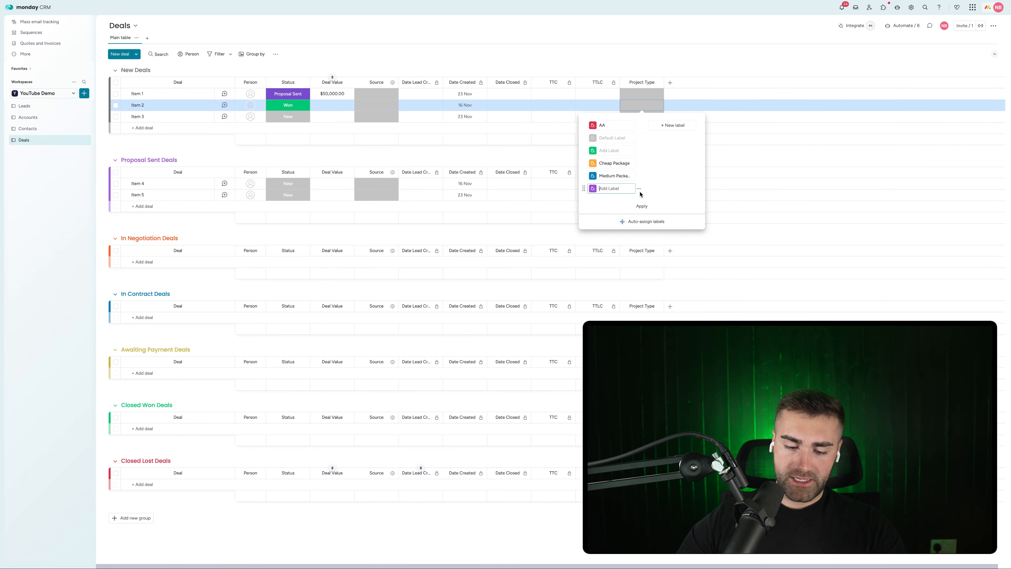
pyautogui.write('Expe')
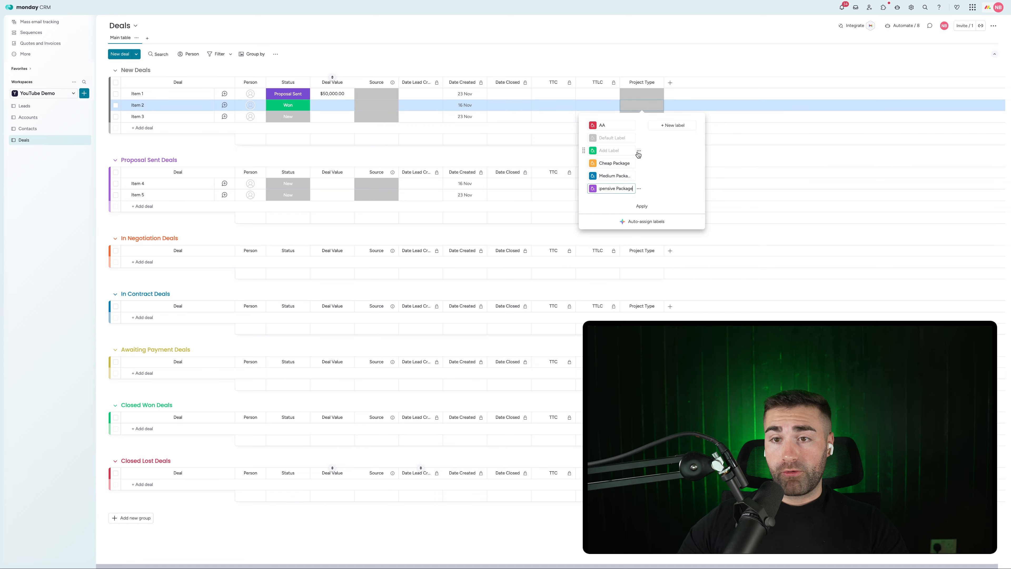
# Step: Delete the empty label and the leftover AA label from Project Type
pyautogui.click(638, 153)
pyautogui.click(655, 175)
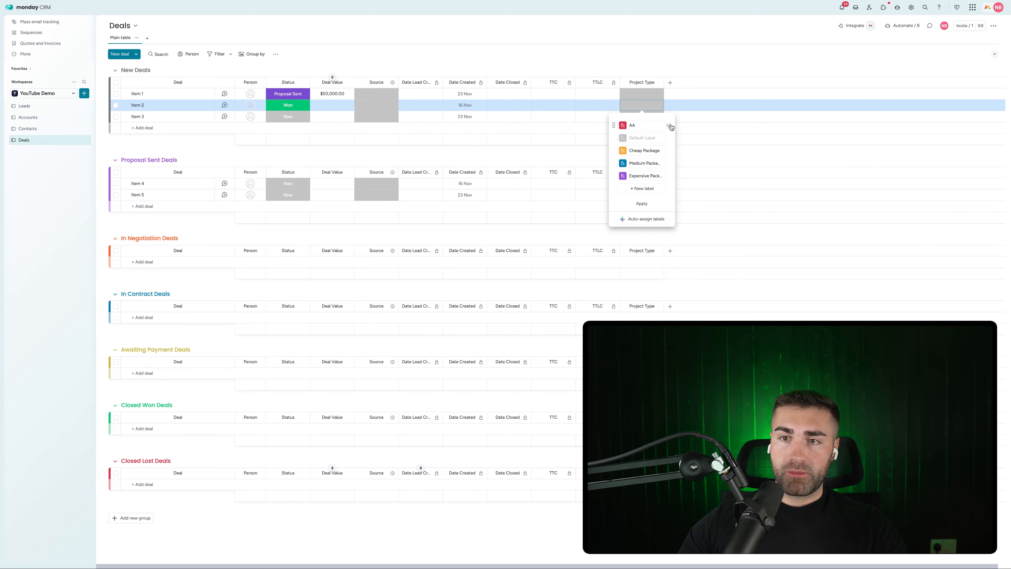
pyautogui.click(670, 126)
pyautogui.click(681, 153)
pyautogui.click(655, 74)
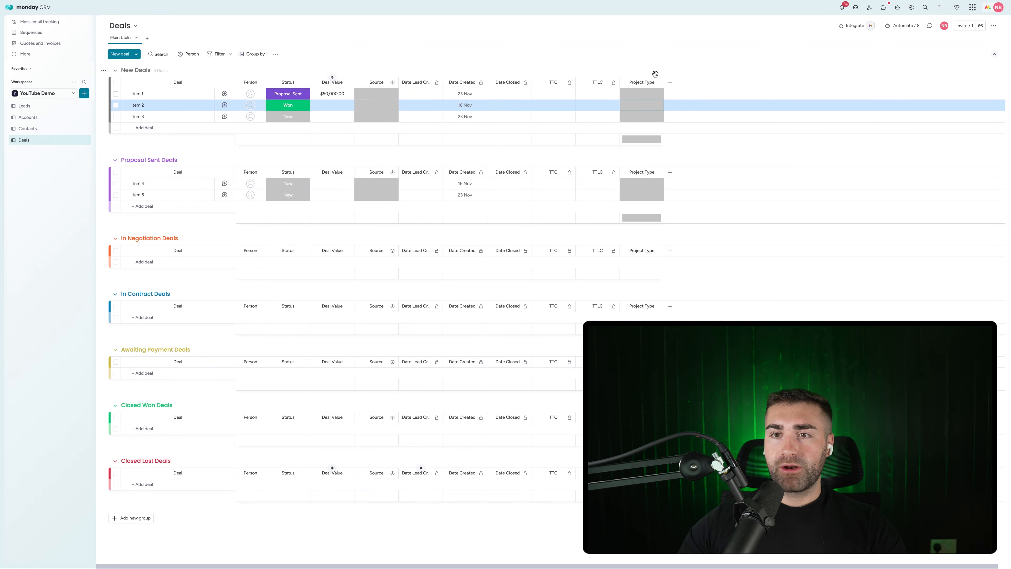
# Step: Move the Project Type column to right after Deal Value
pyautogui.click(658, 82)
pyautogui.click(604, 62)
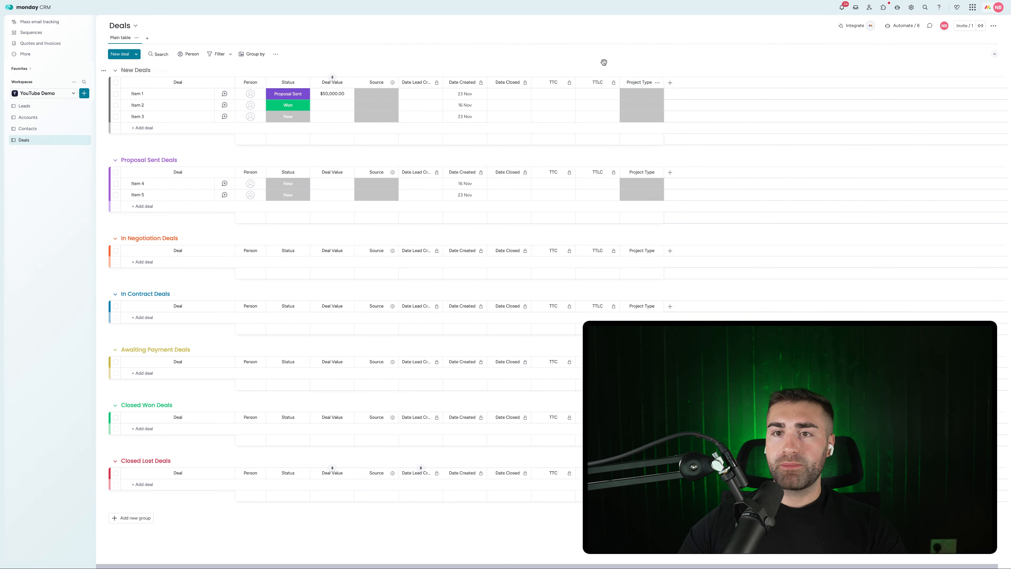
pyautogui.moveTo(625, 80); pyautogui.dragTo(413, 111)
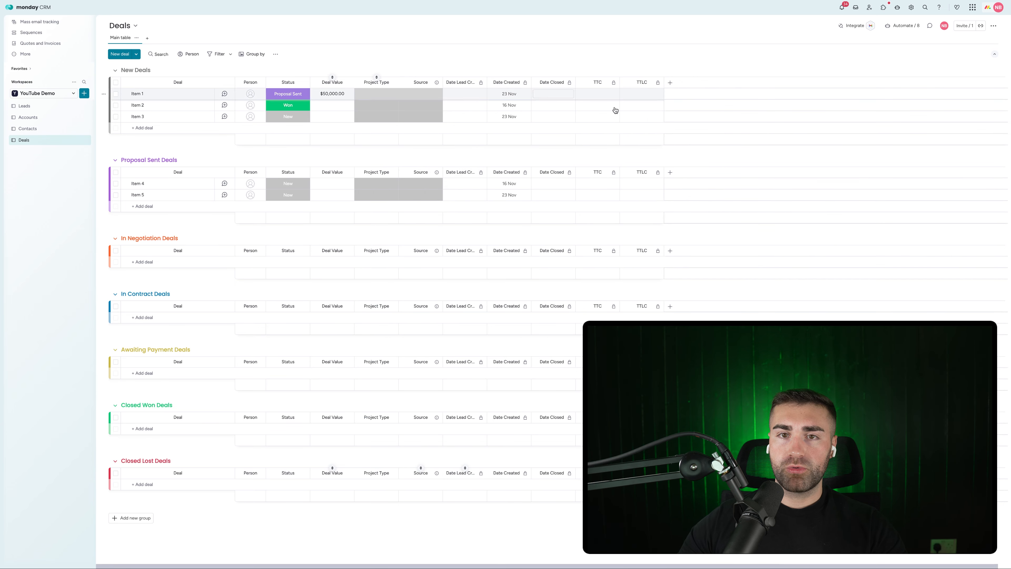
# Step: Add a Files column named Proposal and move it next to Deal Value
pyautogui.click(670, 83)
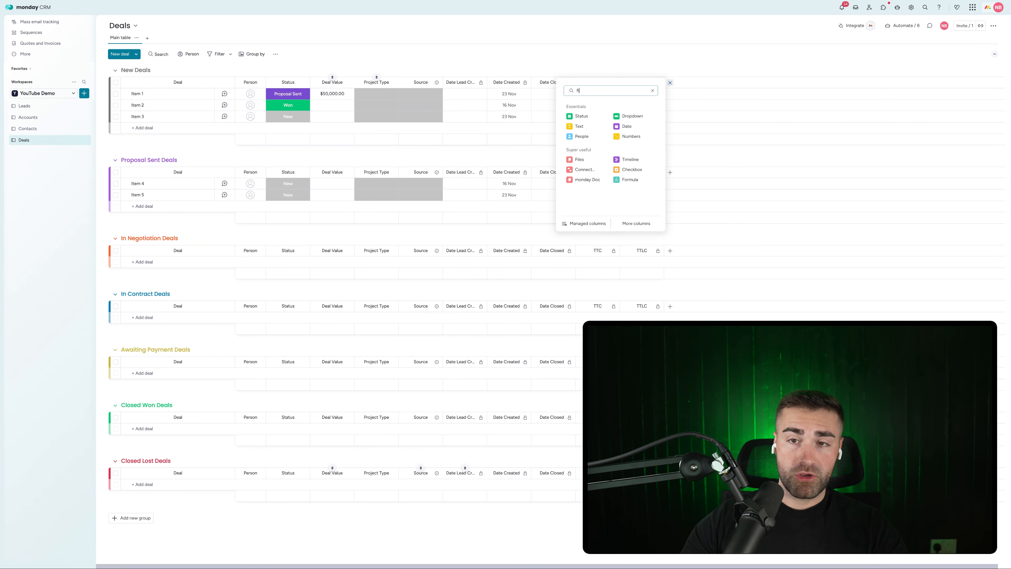
pyautogui.click(637, 116)
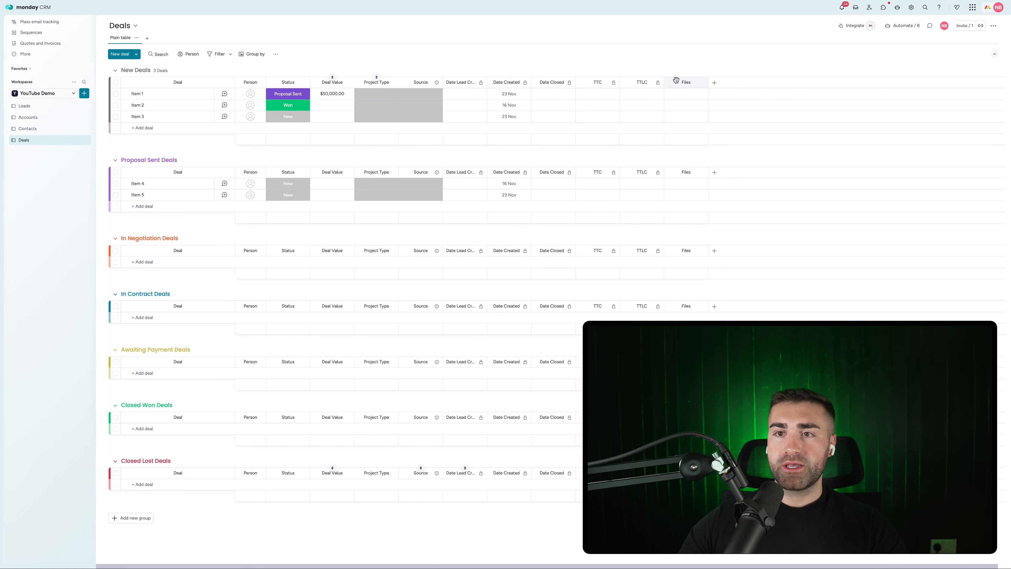
pyautogui.write('O')
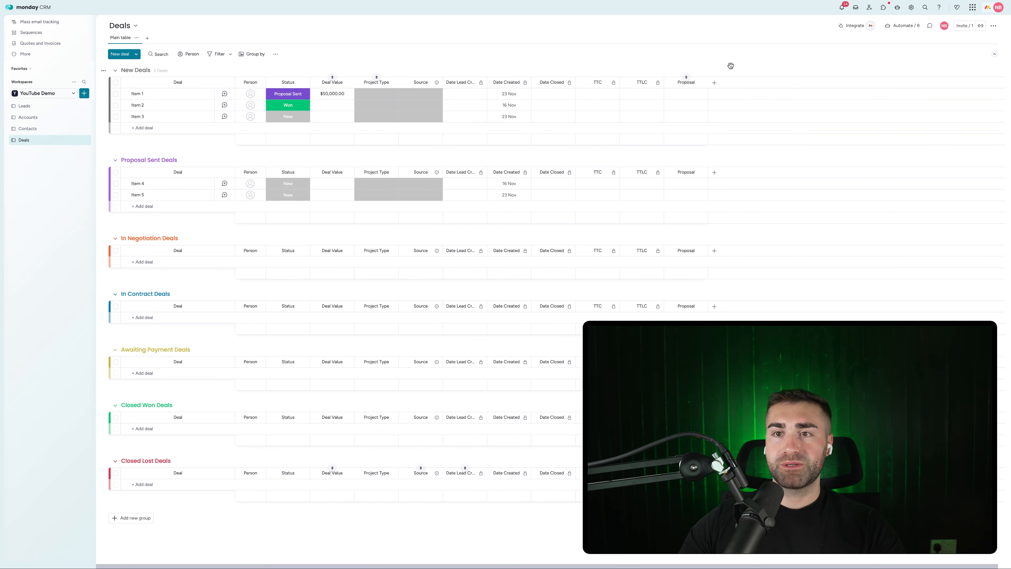
pyautogui.moveTo(667, 82); pyautogui.dragTo(366, 80)
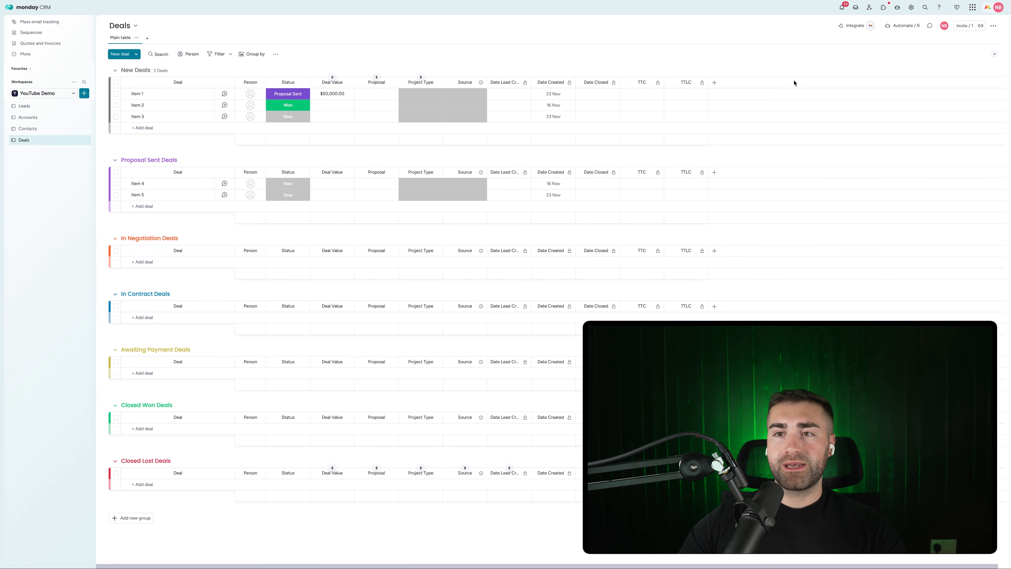
# Step: Add a Link column named Proposal and delete the old Files-type Proposal column
pyautogui.click(714, 83)
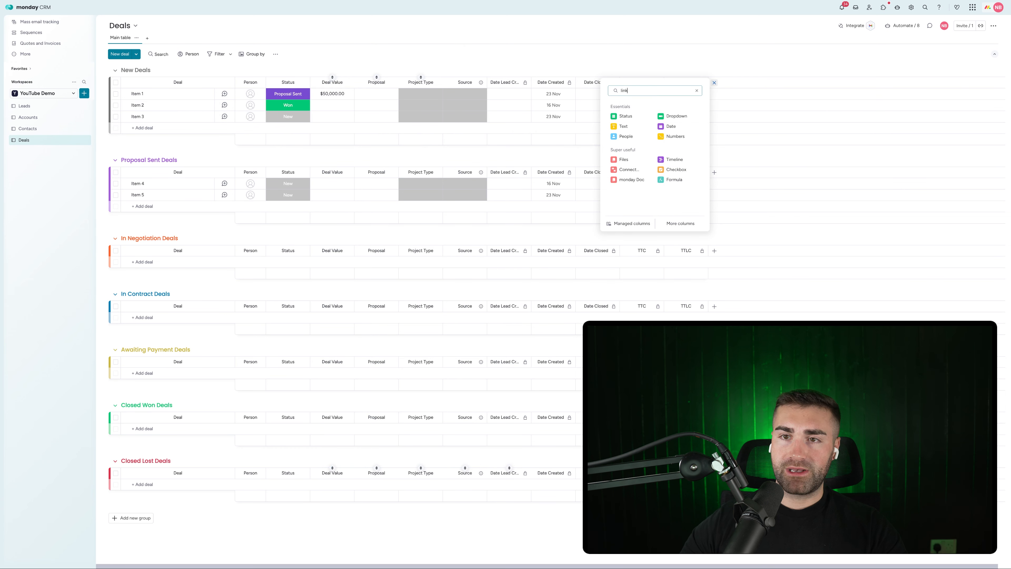
pyautogui.write('link')
pyautogui.click(648, 116)
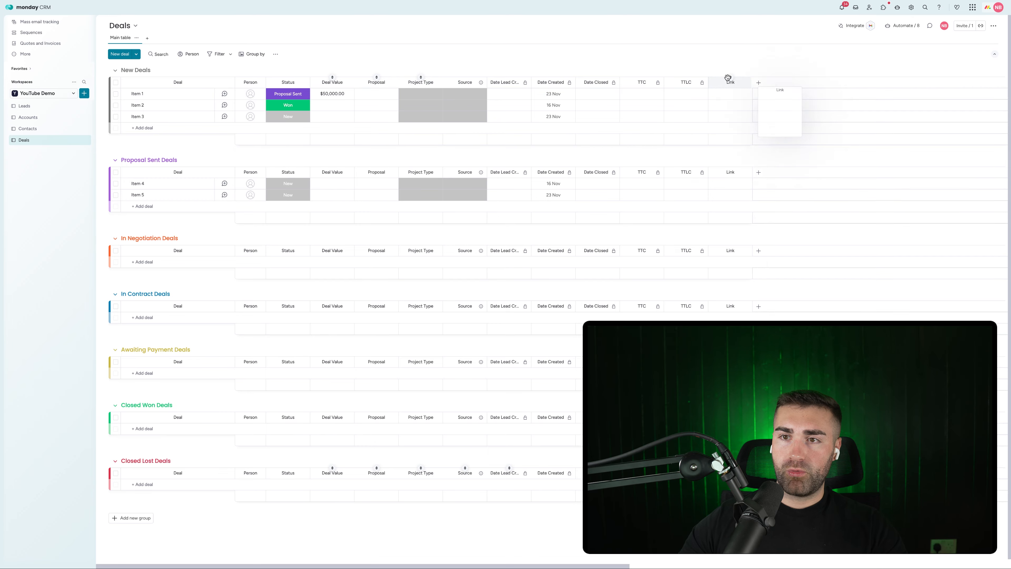
pyautogui.click(720, 64)
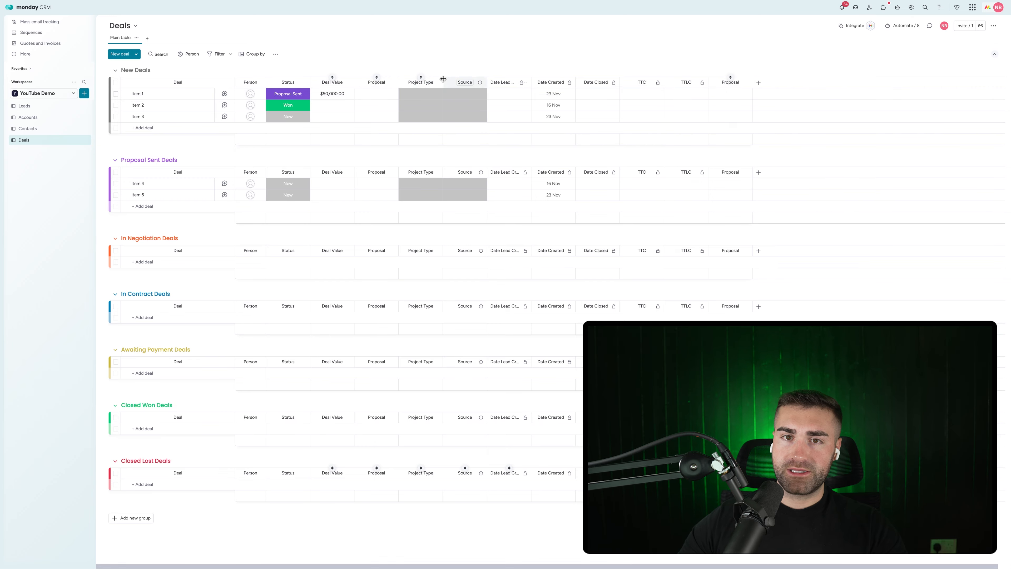
pyautogui.click(392, 82)
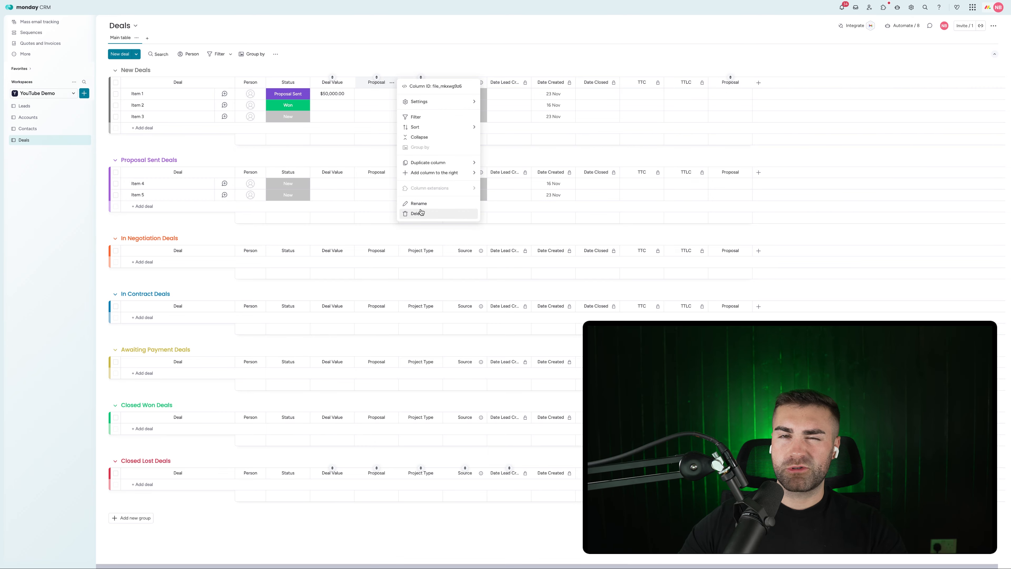
pyautogui.click(416, 214)
pyautogui.click(582, 50)
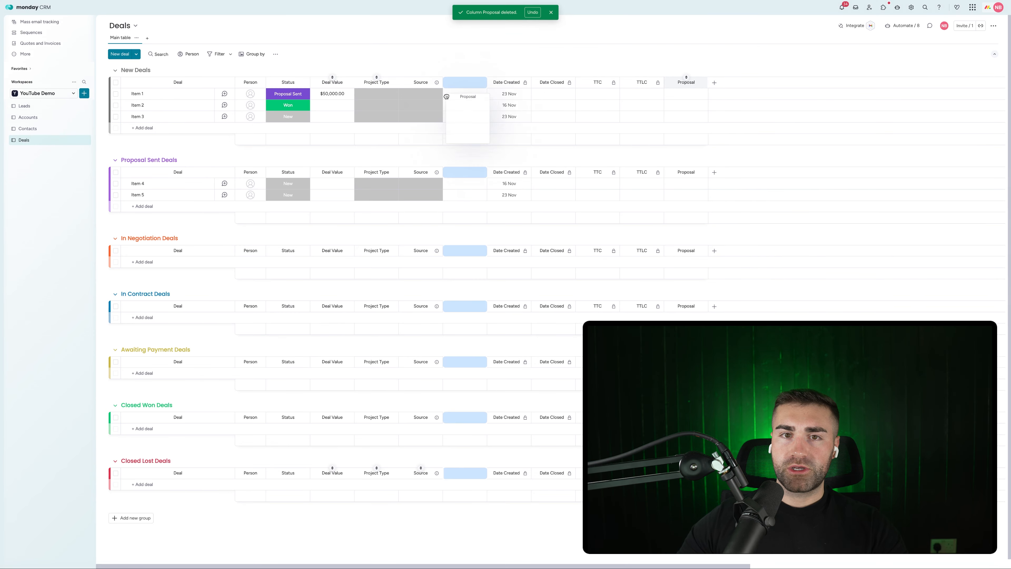
# Step: Add a Text column named Proposal Ref. after Proposal, then reload the board
pyautogui.click(718, 83)
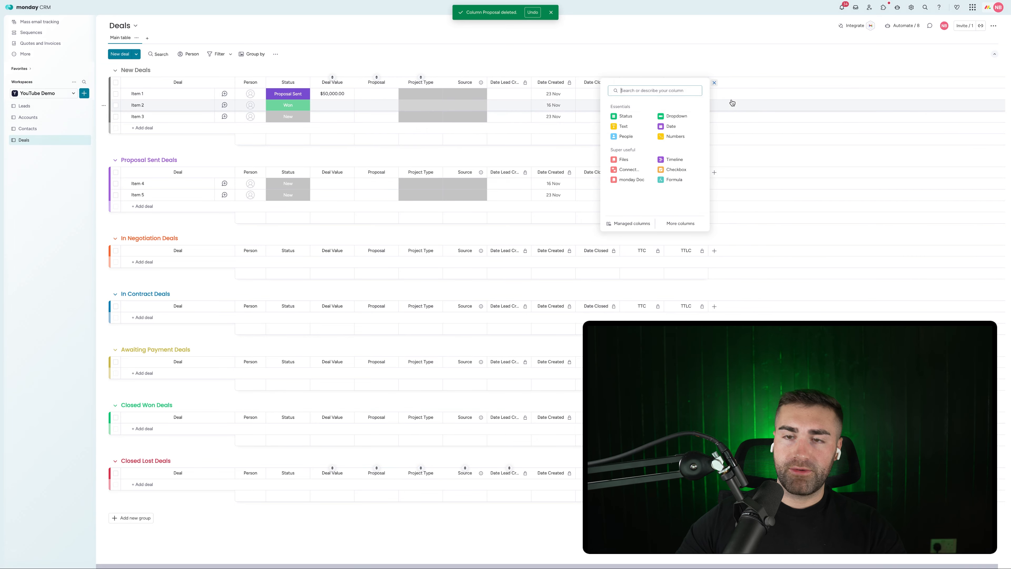
pyautogui.write('text')
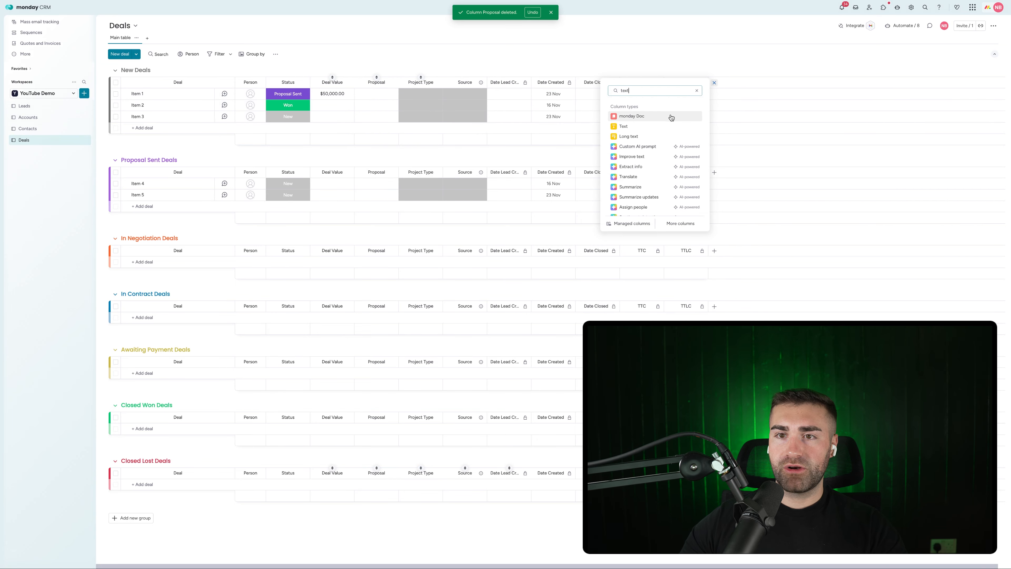
pyautogui.click(674, 124)
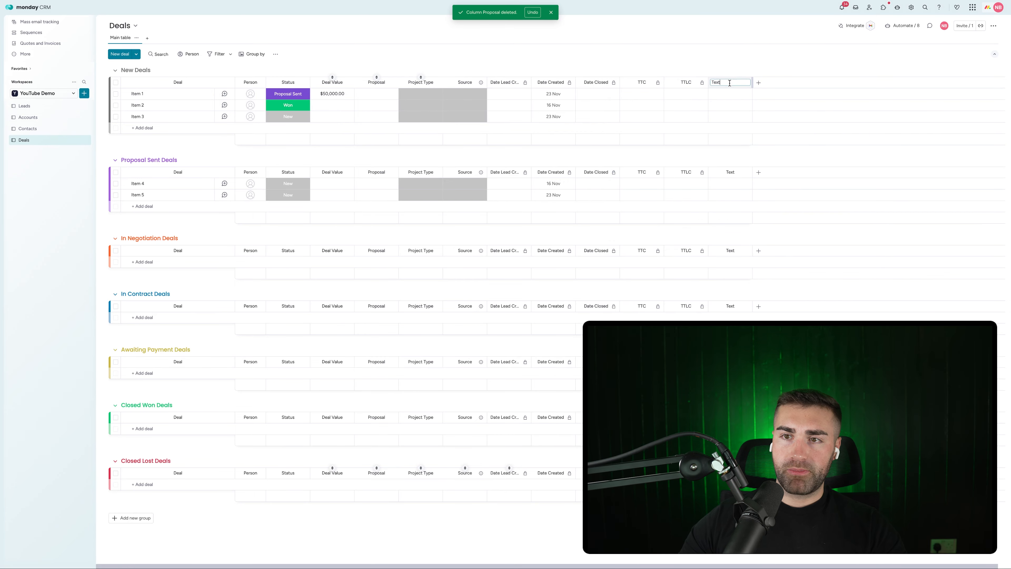
pyautogui.write('Proposal Ref.')
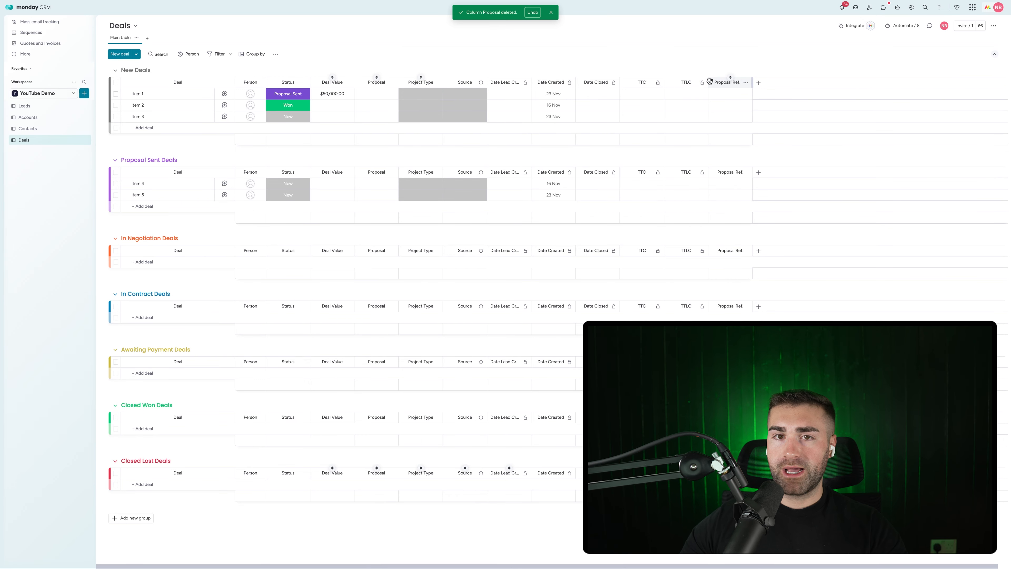
pyautogui.moveTo(710, 81); pyautogui.dragTo(410, 76)
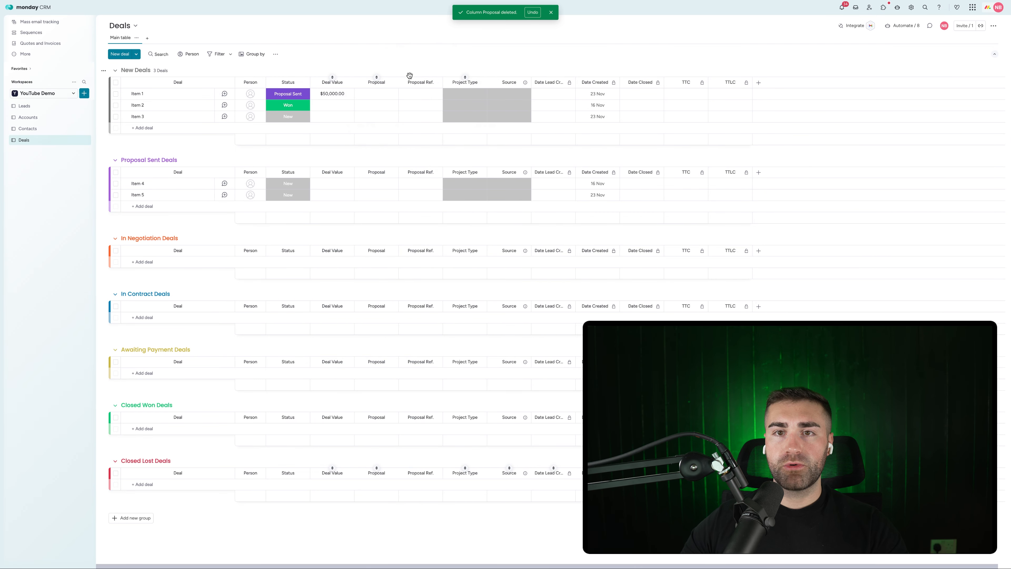
pyautogui.press('super+r')
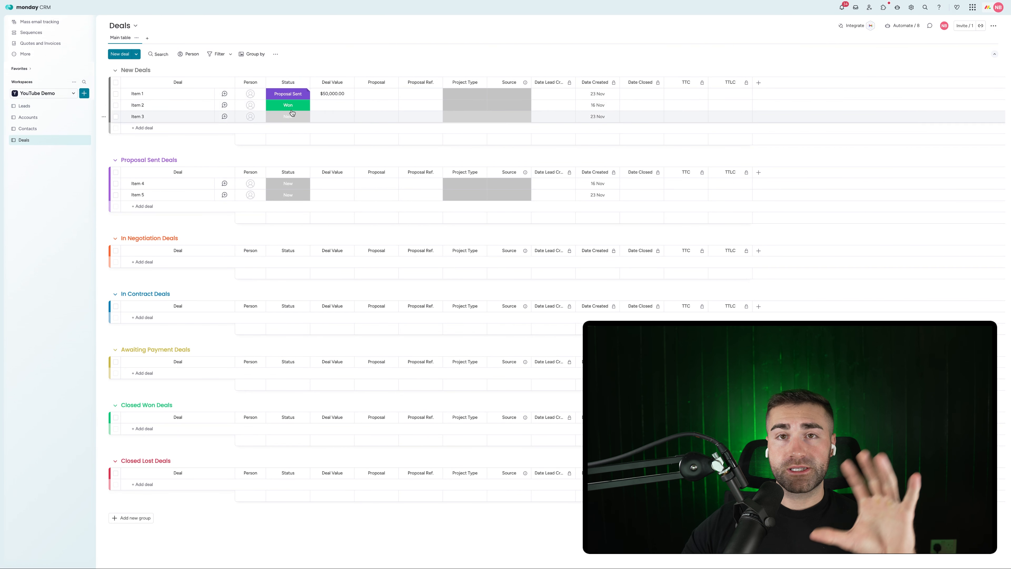
# Step: Open the Status column's label change conditions setup and its list of labels
pyautogui.click(304, 82)
pyautogui.moveTo(324, 102)
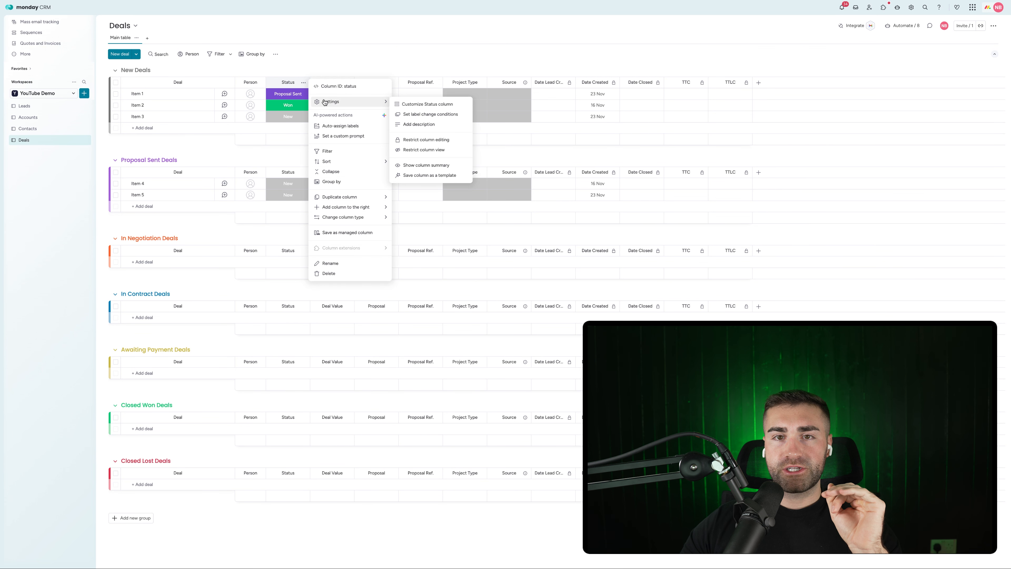
pyautogui.click(313, 69)
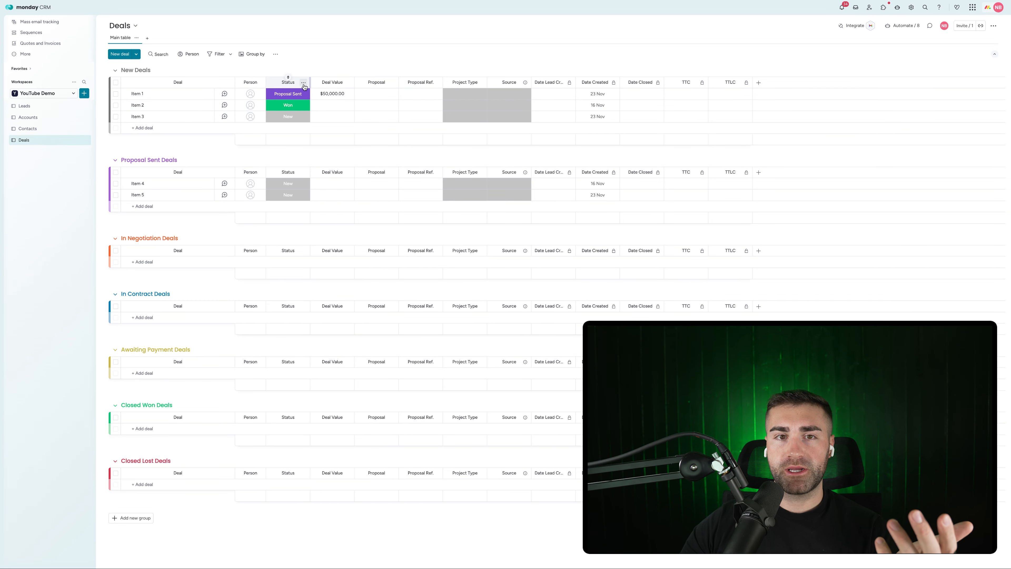
pyautogui.click(304, 84)
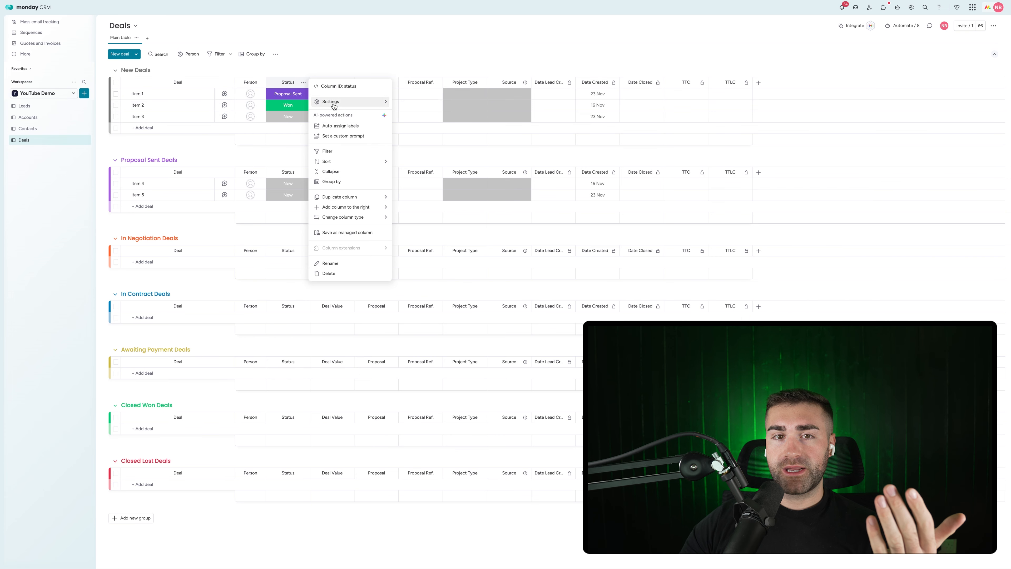
pyautogui.moveTo(332, 104)
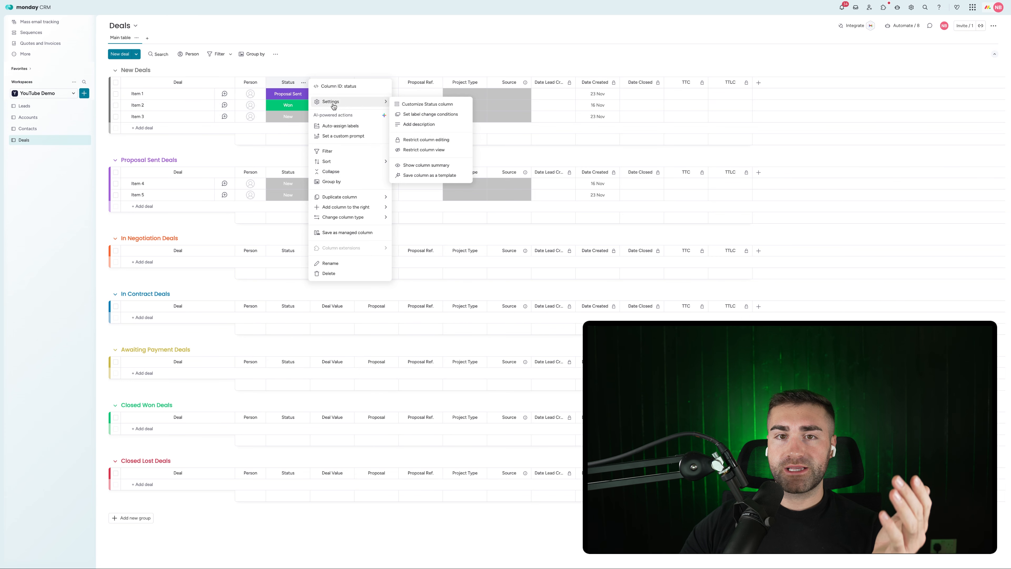
pyautogui.click(413, 116)
pyautogui.click(438, 140)
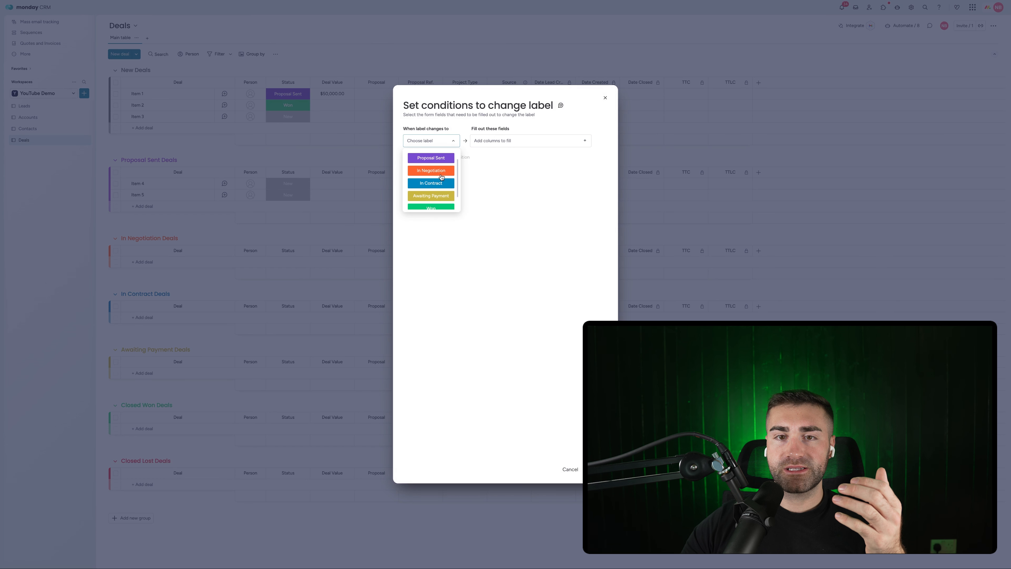
# Step: Make Proposal Ref. a required field for changing Status to In Contract, and apply
pyautogui.click(435, 186)
pyautogui.click(491, 143)
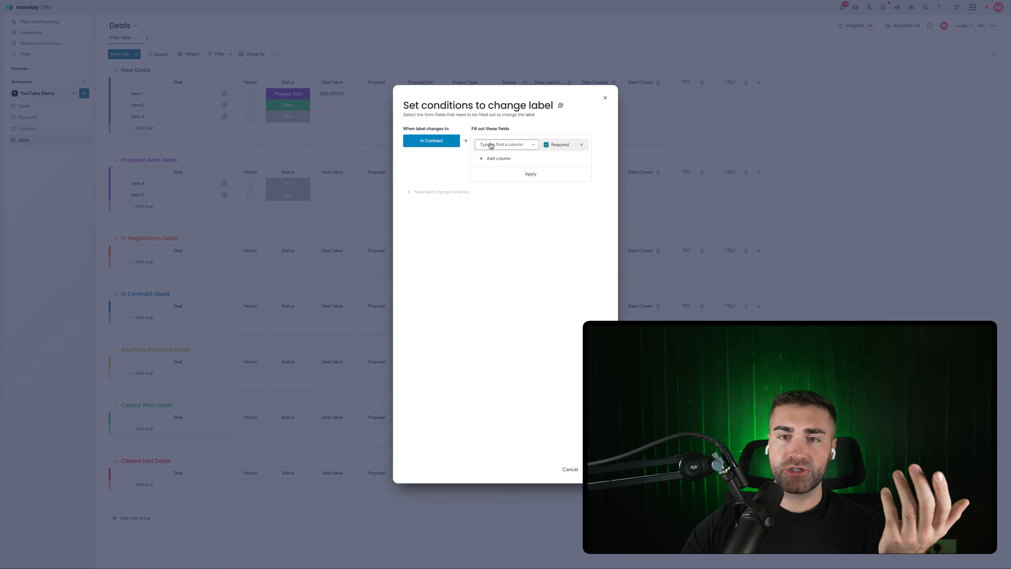
pyautogui.click(504, 146)
pyautogui.click(507, 199)
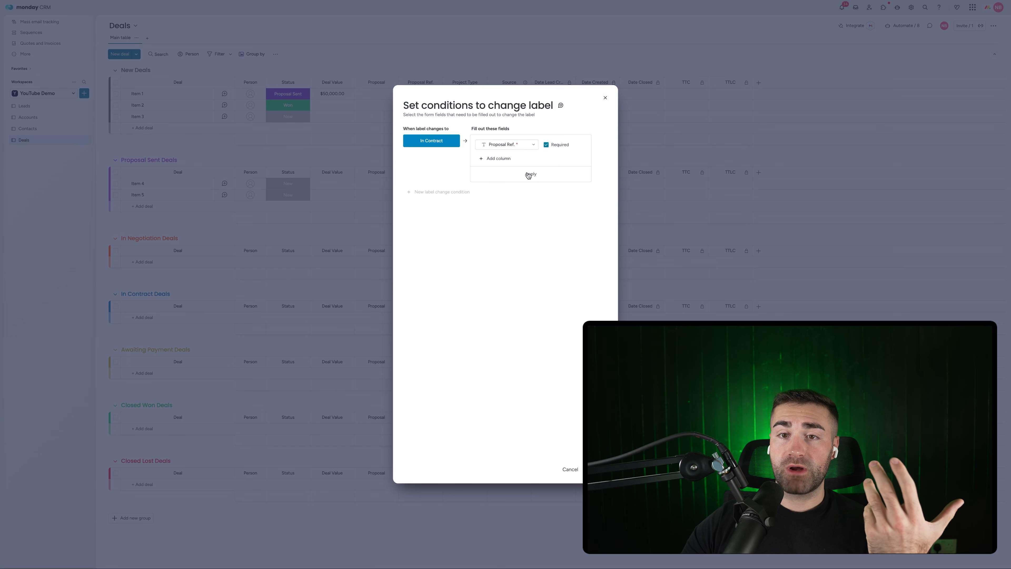
pyautogui.click(529, 175)
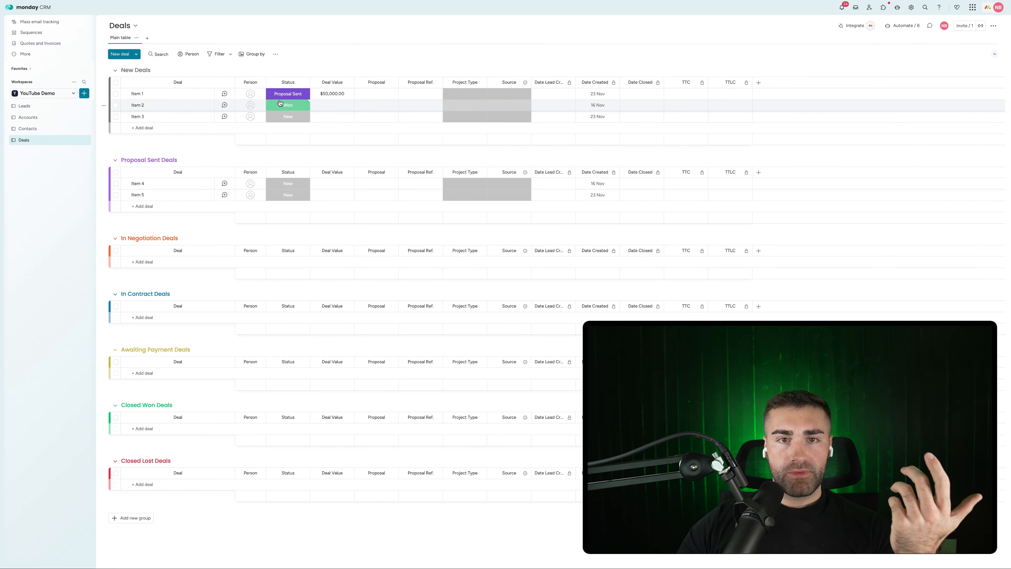
# Step: Change Item 1's status to In Contract, saving Proposal Ref. 65432 in the required form
pyautogui.click(288, 93)
pyautogui.click(263, 152)
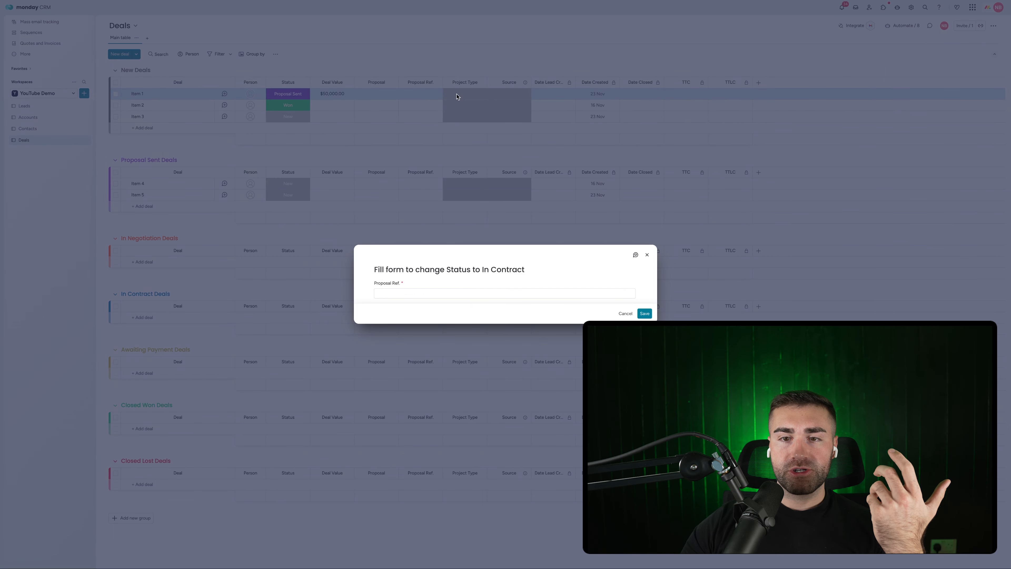
pyautogui.click(433, 291)
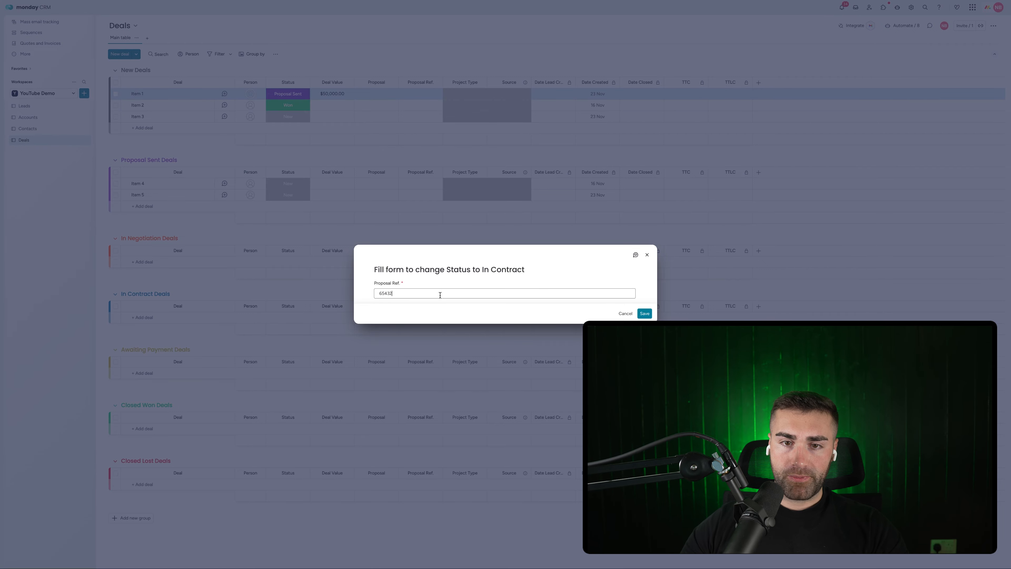
pyautogui.click(648, 314)
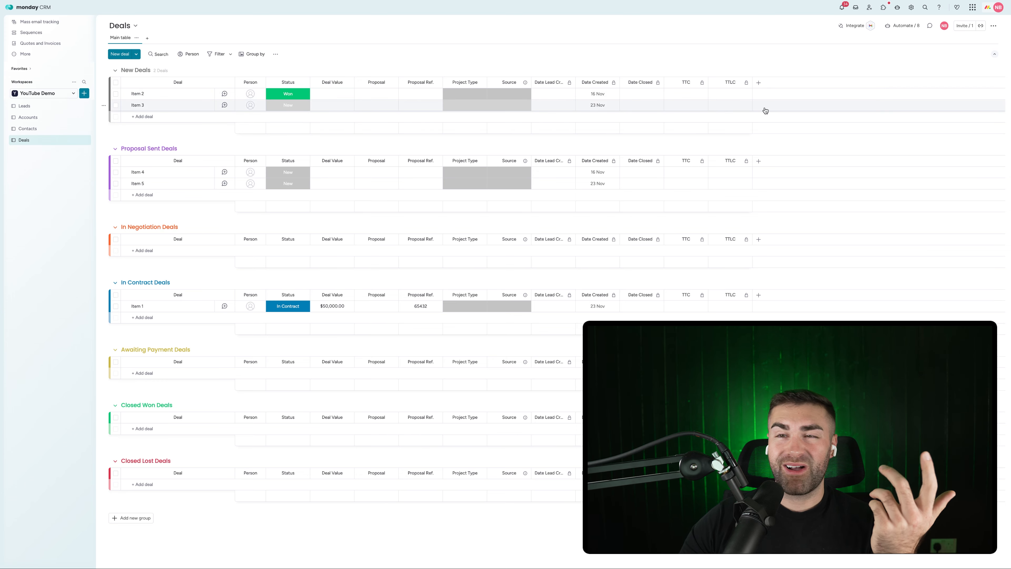
# Step: Add a Contact column connected two-way to the Contacts board and place it after Status
pyautogui.click(759, 83)
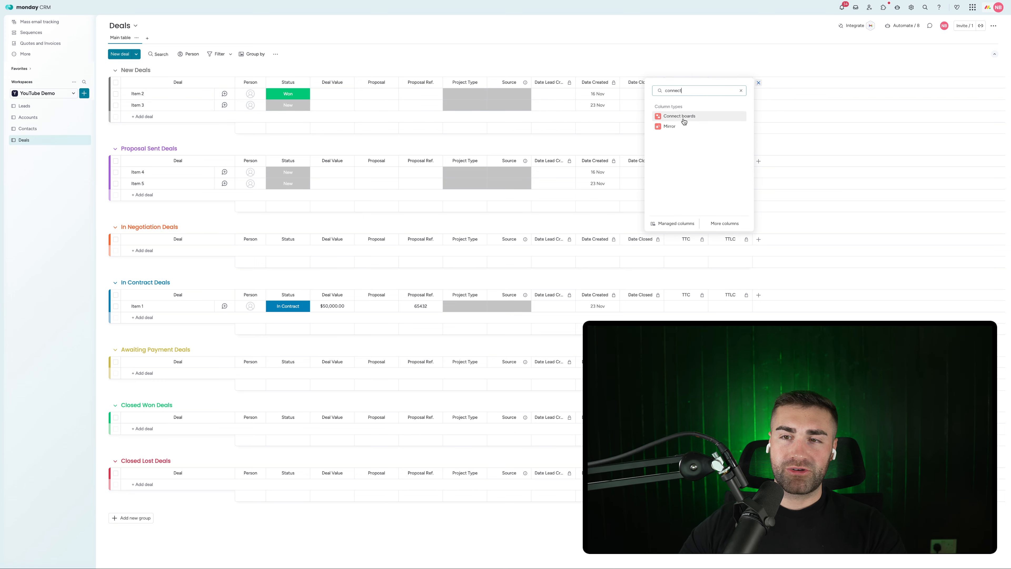
pyautogui.click(681, 117)
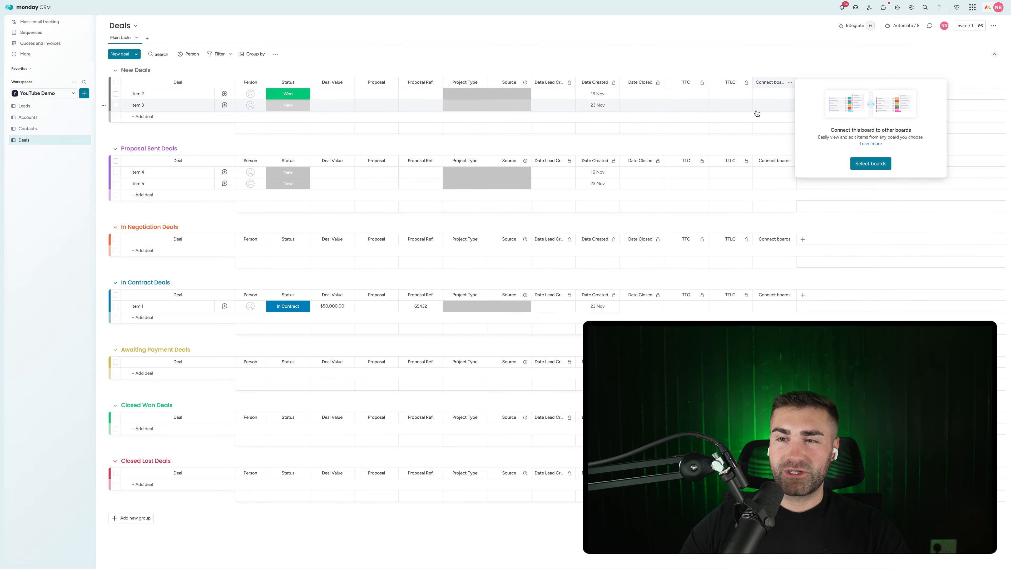
pyautogui.click(860, 163)
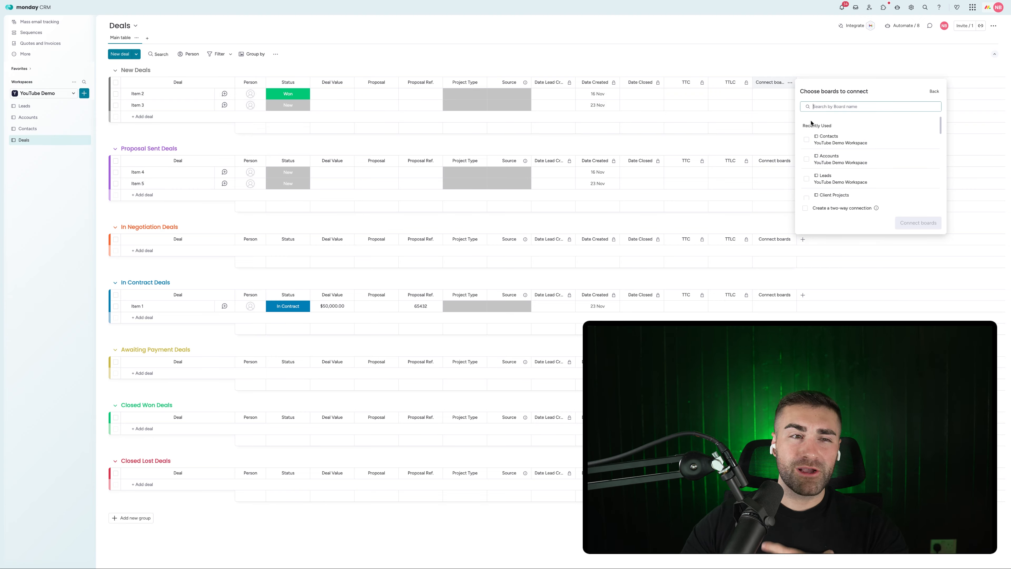
pyautogui.click(822, 138)
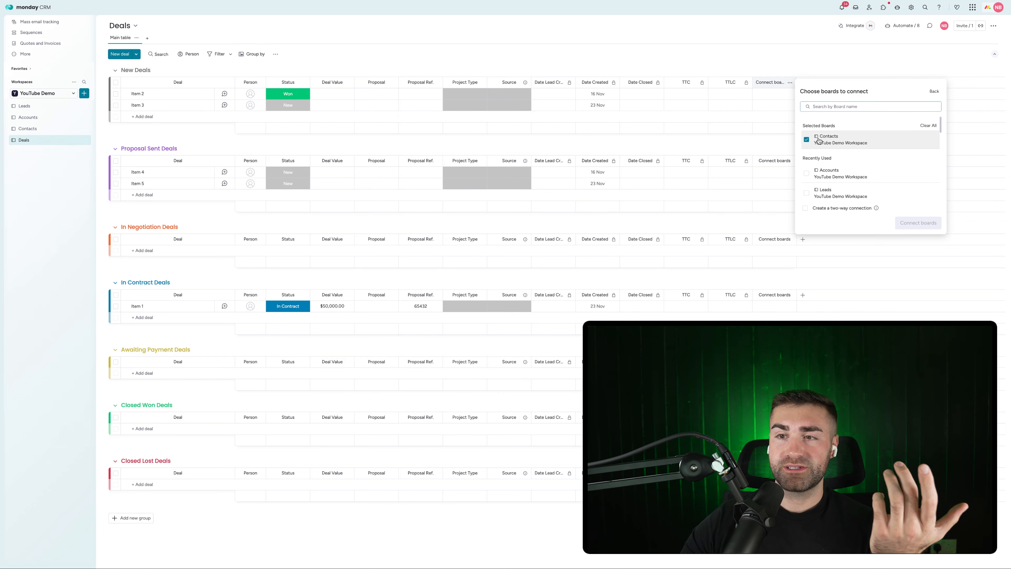
pyautogui.click(829, 208)
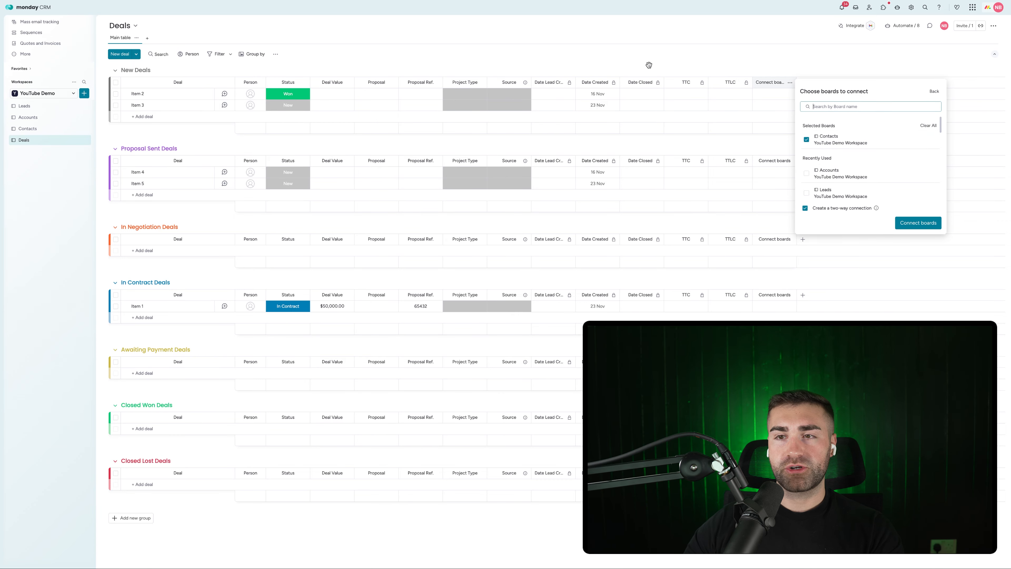
pyautogui.click(918, 222)
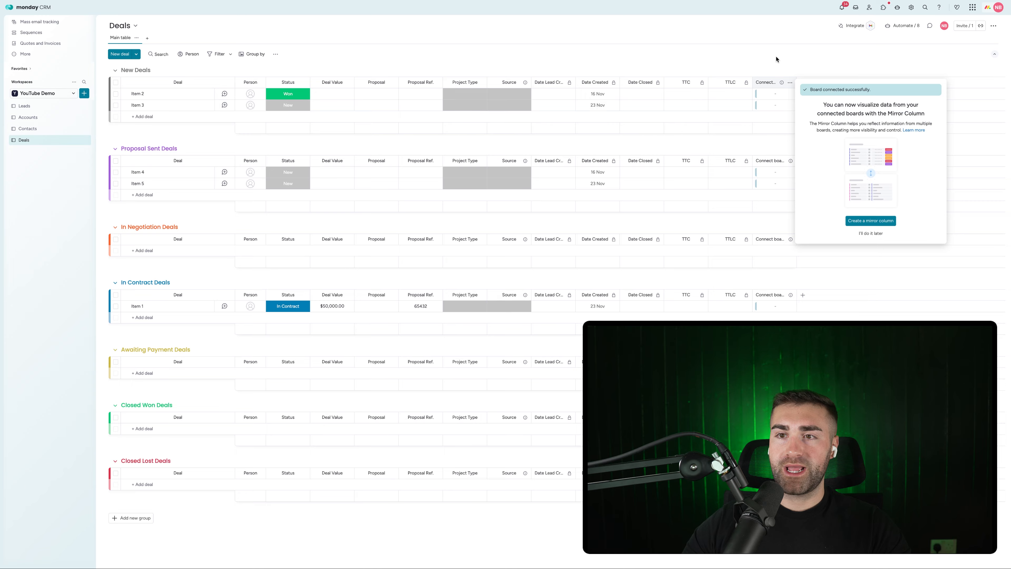
pyautogui.click(767, 82)
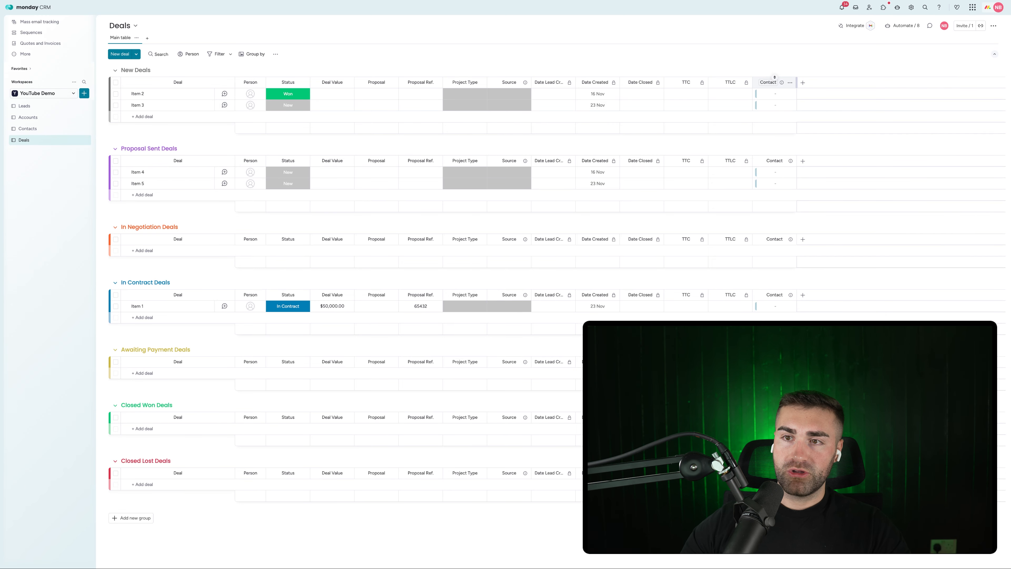
pyautogui.moveTo(756, 82); pyautogui.dragTo(350, 82)
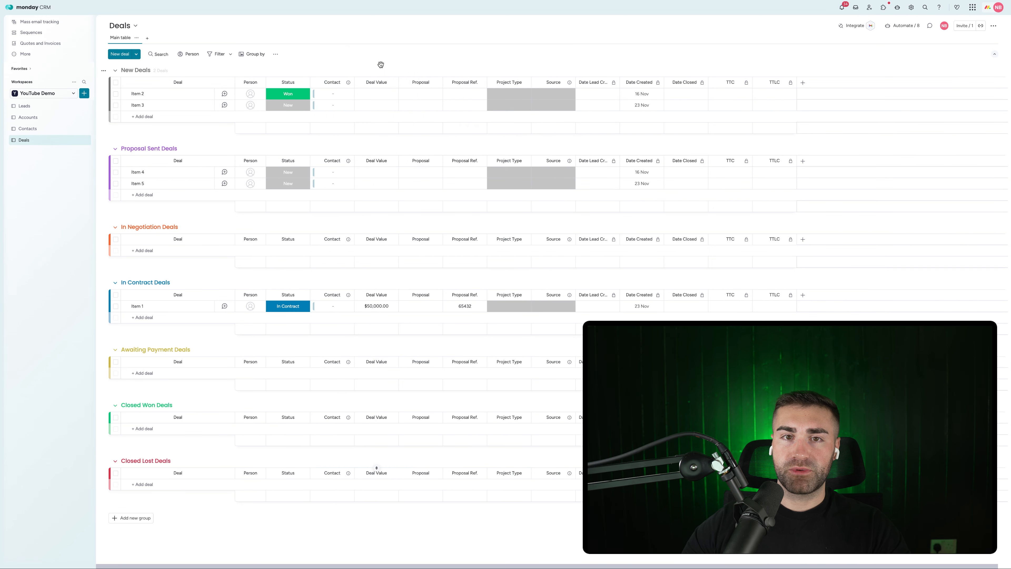
# Step: Add a Mirror column showing the contact's Account field from the Contact column
pyautogui.click(804, 84)
pyautogui.write('m')
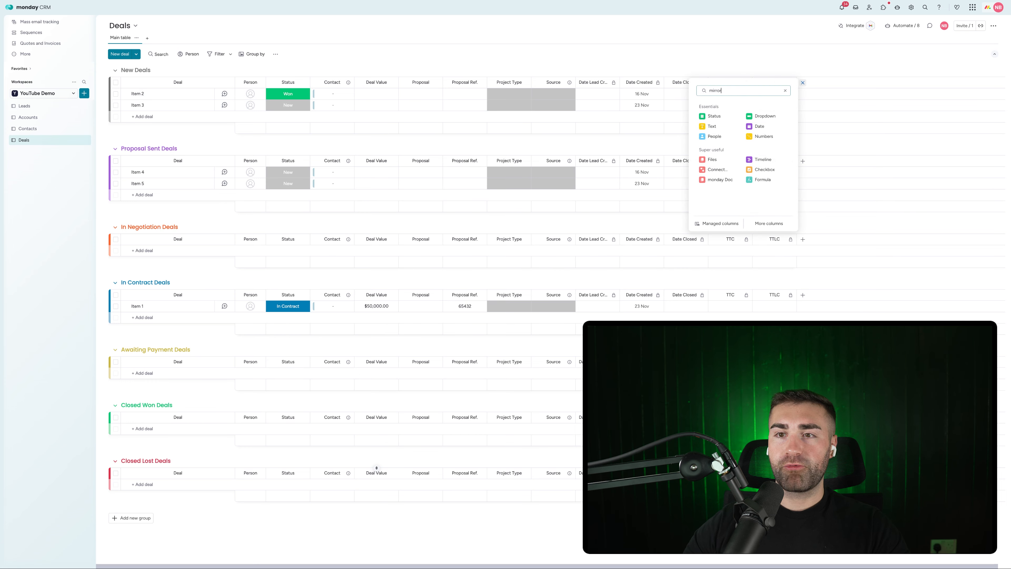
pyautogui.write('irror')
pyautogui.click(756, 116)
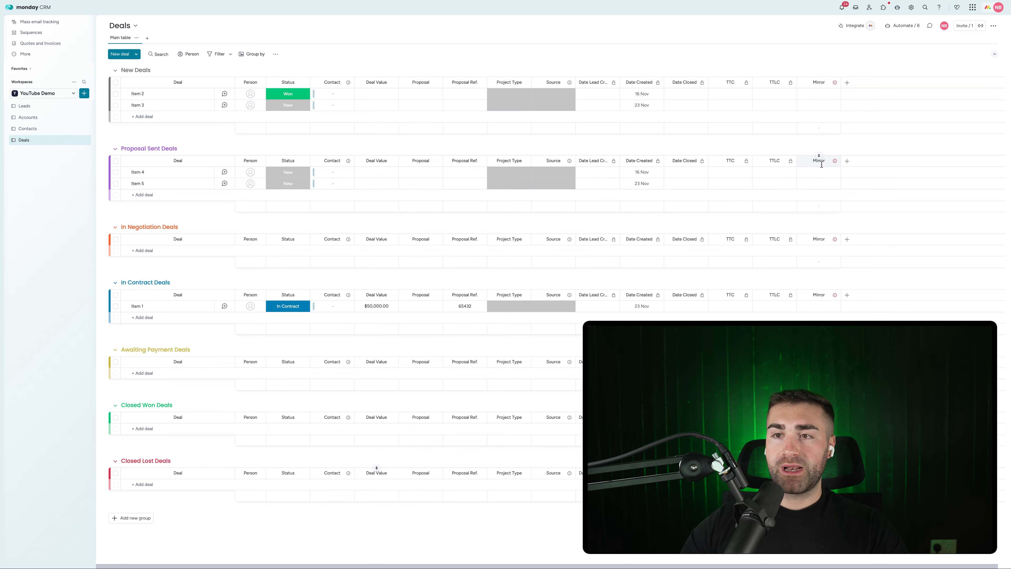
pyautogui.click(900, 170)
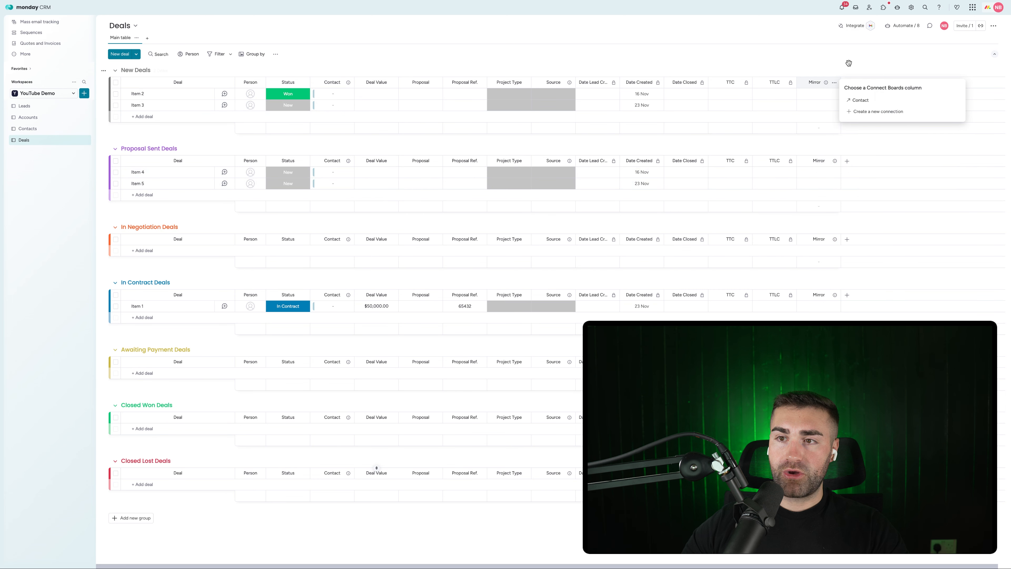
pyautogui.click(859, 103)
pyautogui.click(864, 127)
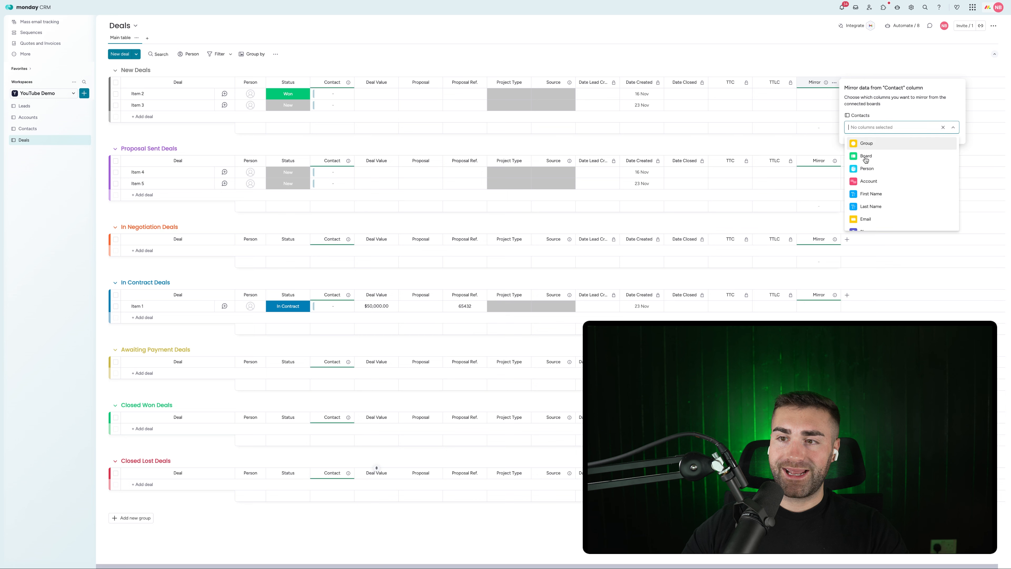
pyautogui.click(868, 182)
pyautogui.click(813, 87)
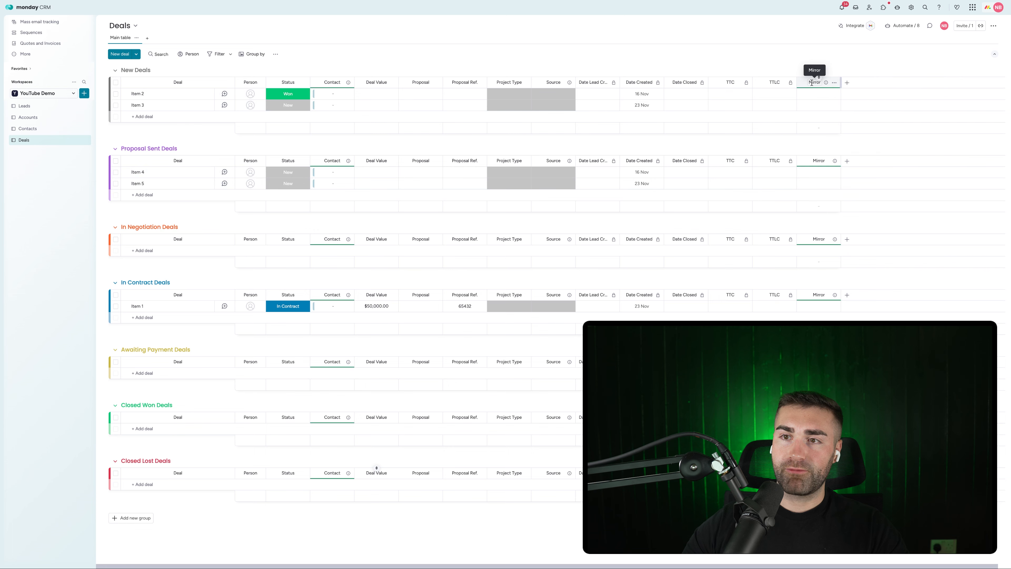
pyautogui.click(812, 83)
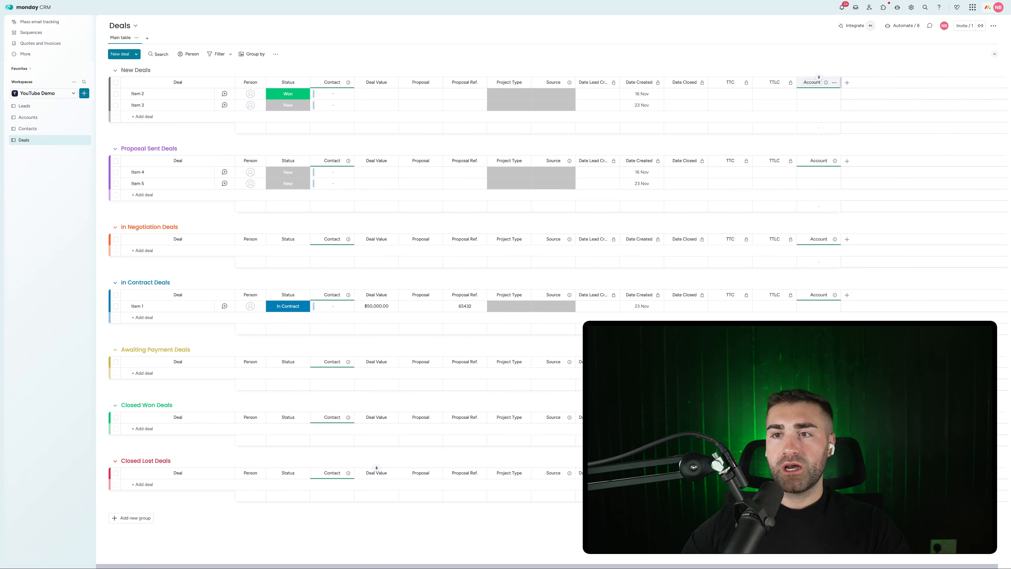
# Step: Add a Connect boards column linked two-way to the Accounts board
pyautogui.click(847, 83)
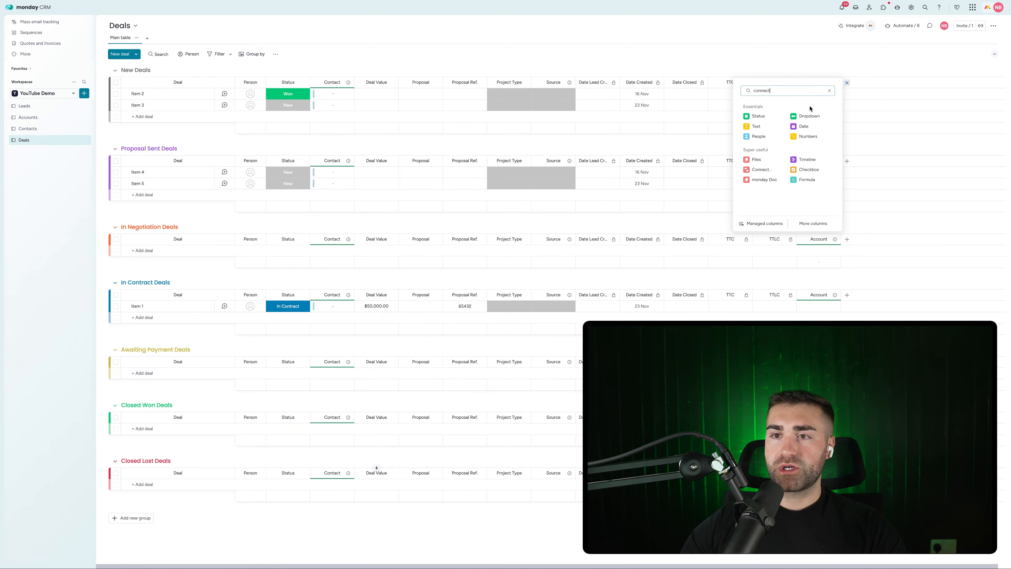
pyautogui.click(808, 113)
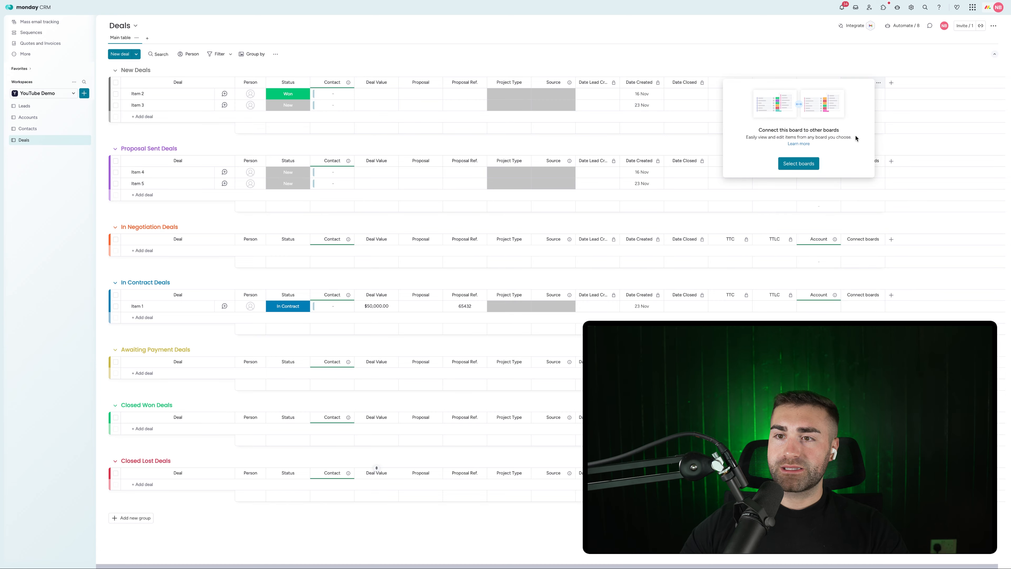
pyautogui.click(789, 163)
pyautogui.click(775, 152)
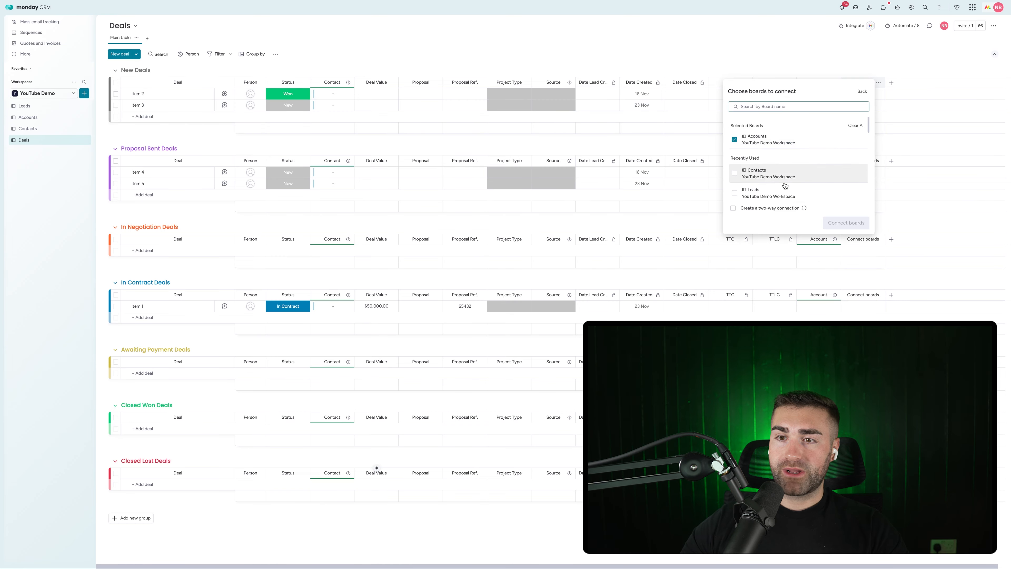
pyautogui.click(752, 210)
pyautogui.click(862, 228)
pyautogui.click(785, 66)
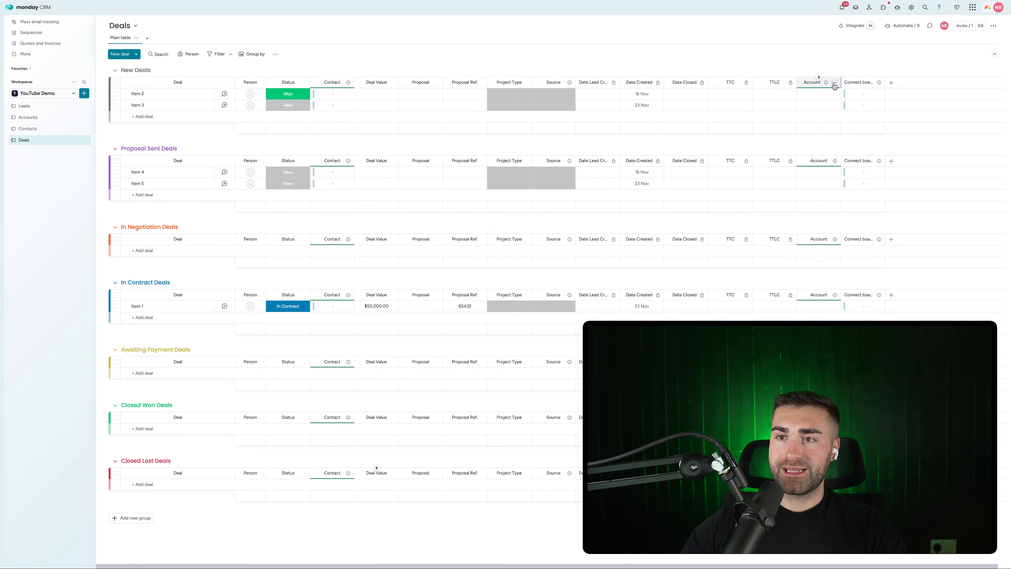
# Step: Delete the mirrored Account column, name the connected one Account, and move it after Contact
pyautogui.click(834, 83)
pyautogui.click(859, 223)
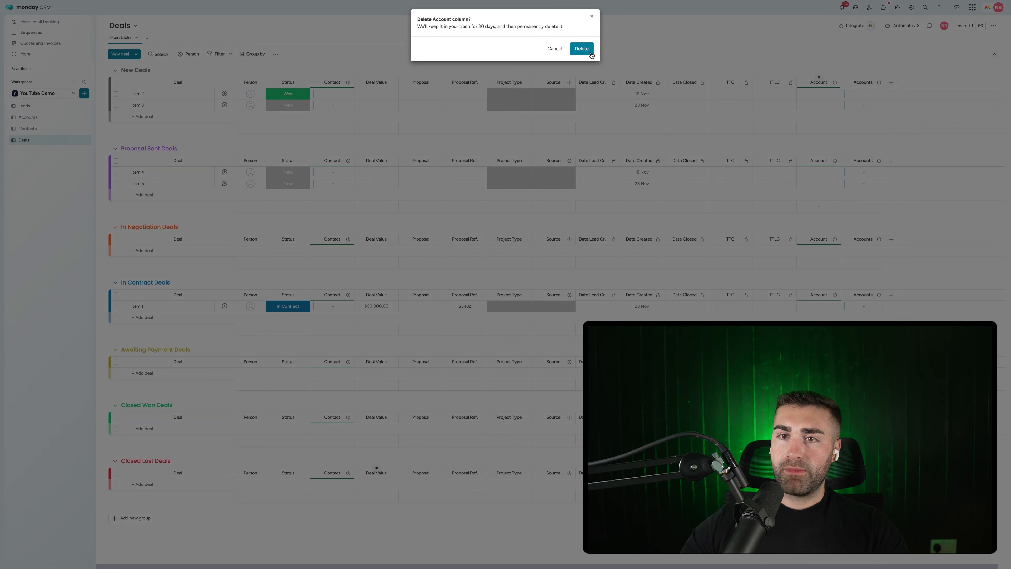
pyautogui.click(582, 49)
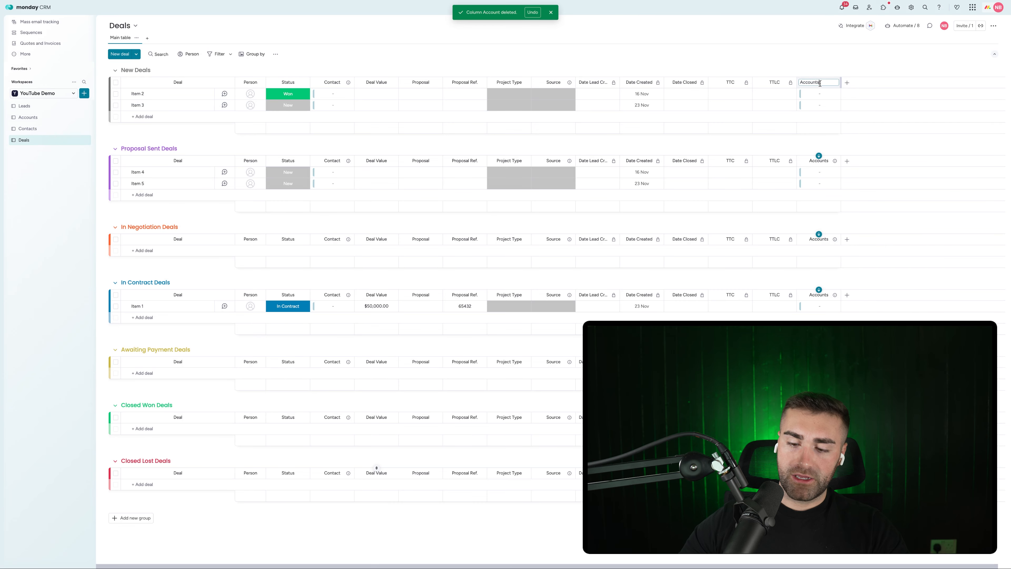
pyautogui.press('Return')
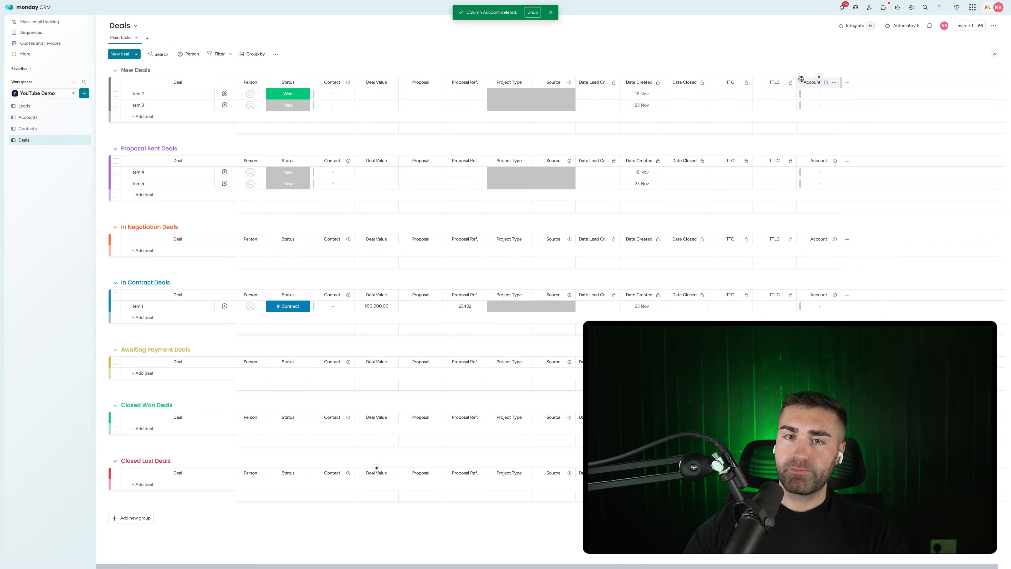
pyautogui.moveTo(802, 78); pyautogui.dragTo(372, 71)
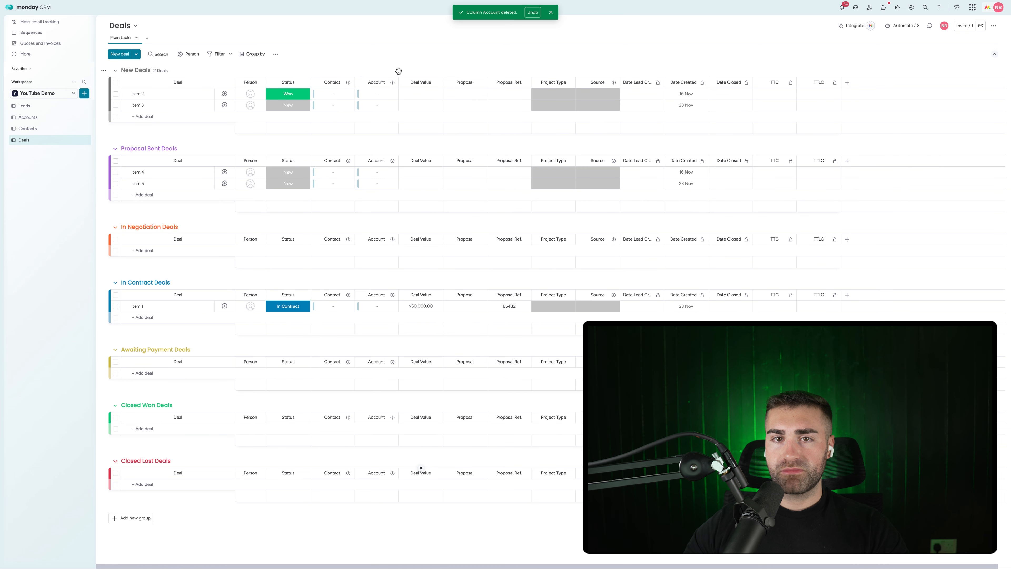
# Step: Add a Mirror column right of Contact showing the contact's Email field
pyautogui.click(348, 83)
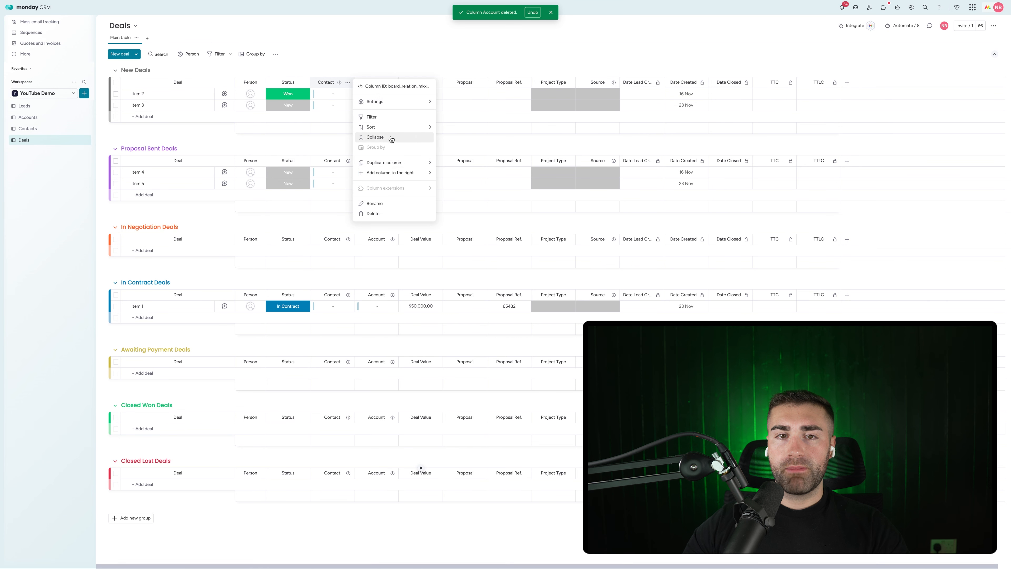
pyautogui.moveTo(383, 173)
pyautogui.click(464, 248)
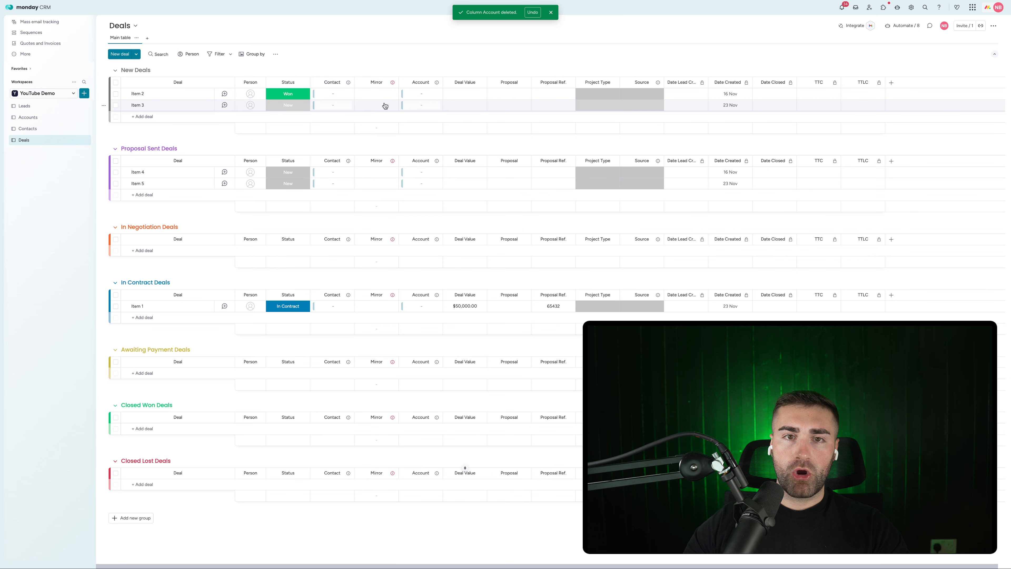
pyautogui.click(460, 171)
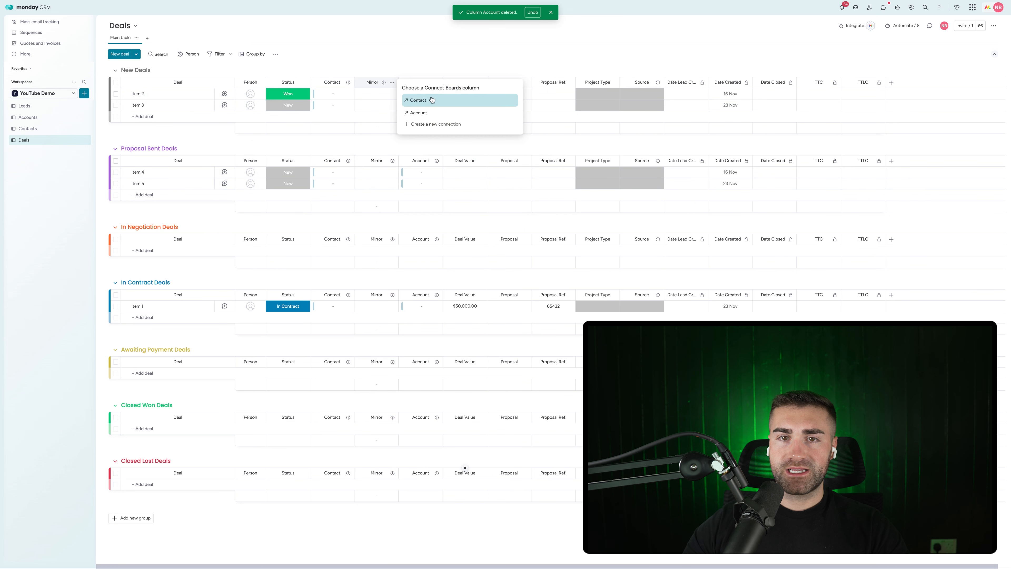
pyautogui.click(454, 101)
pyautogui.click(453, 128)
pyautogui.scroll(-2, 434, 203)
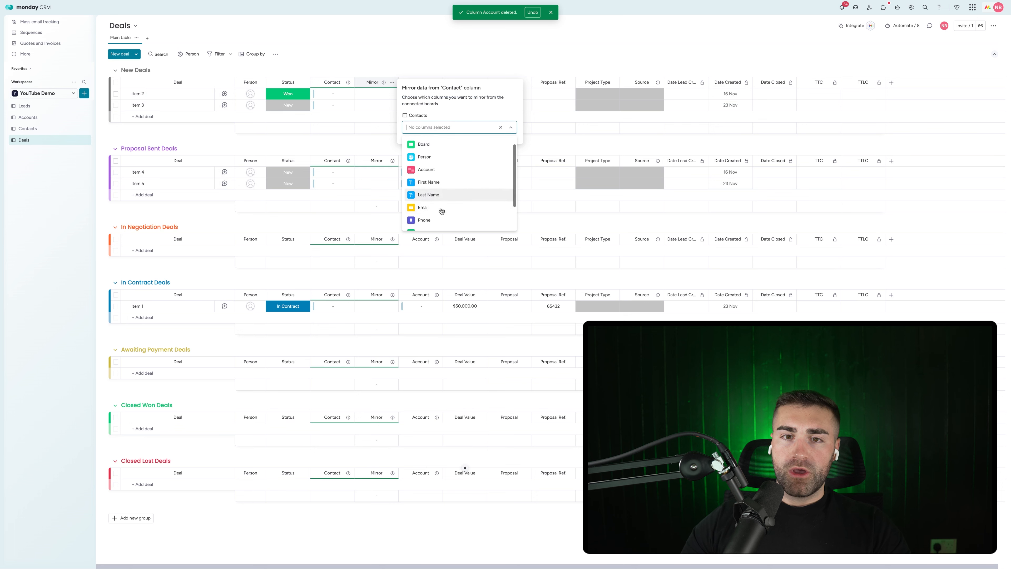
pyautogui.click(440, 210)
# Step: Name the mirror column Contact Email, then bring up the board view types list
pyautogui.click(371, 81)
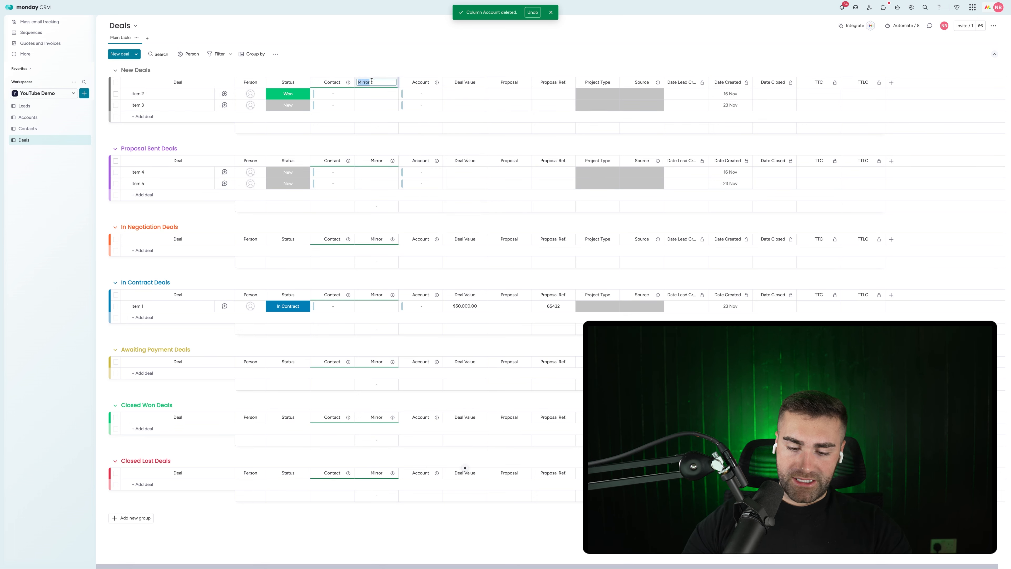
pyautogui.press('Return')
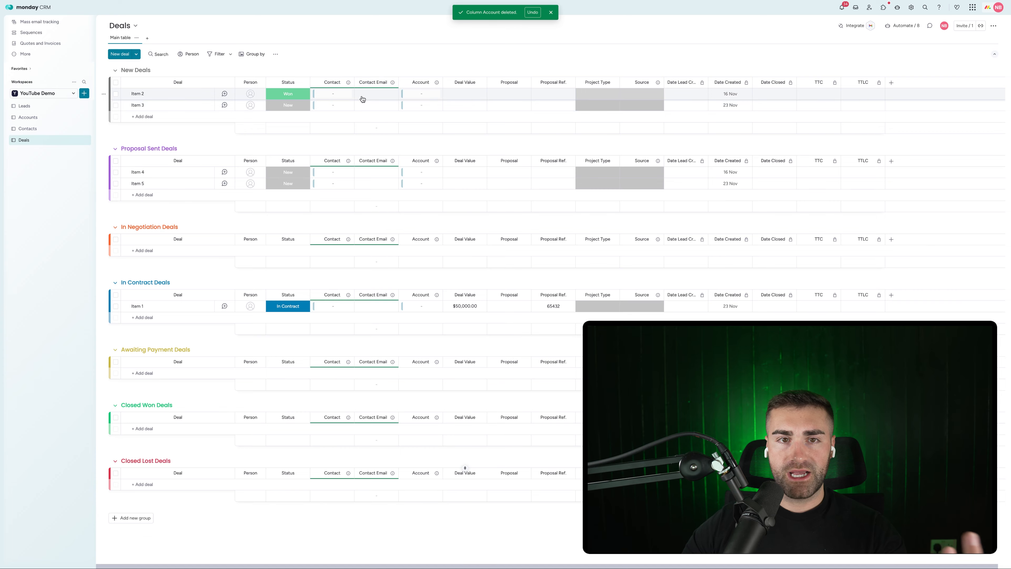
pyautogui.press('super+a')
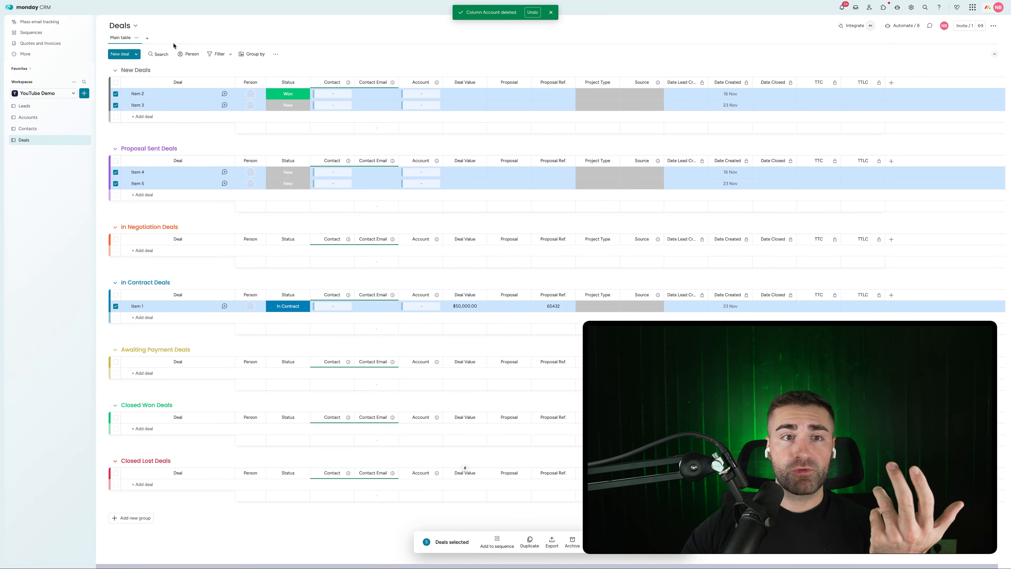
pyautogui.click(148, 38)
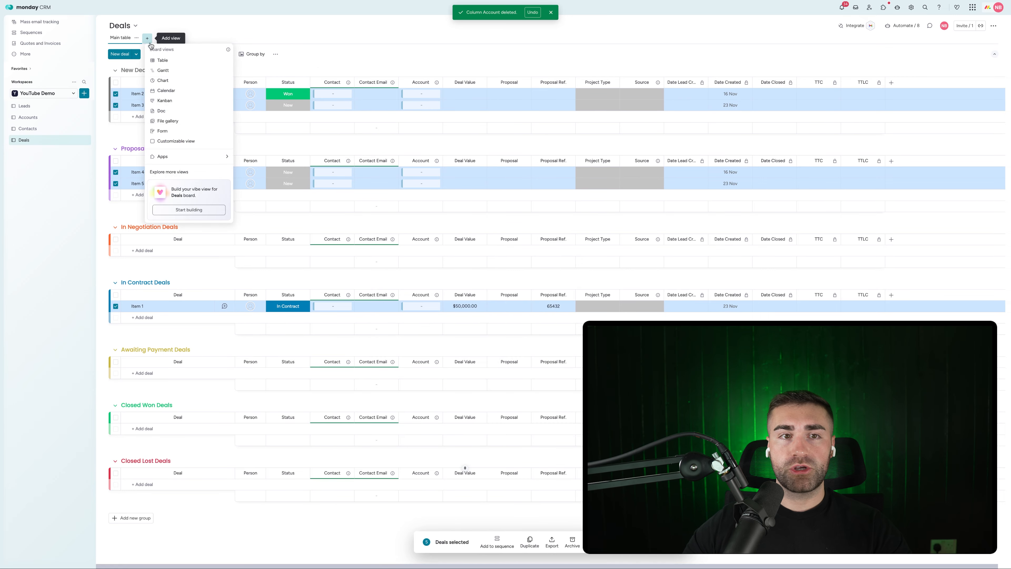
# Step: Add a Kanban view to the Deals board, then go back to Main table
pyautogui.click(171, 100)
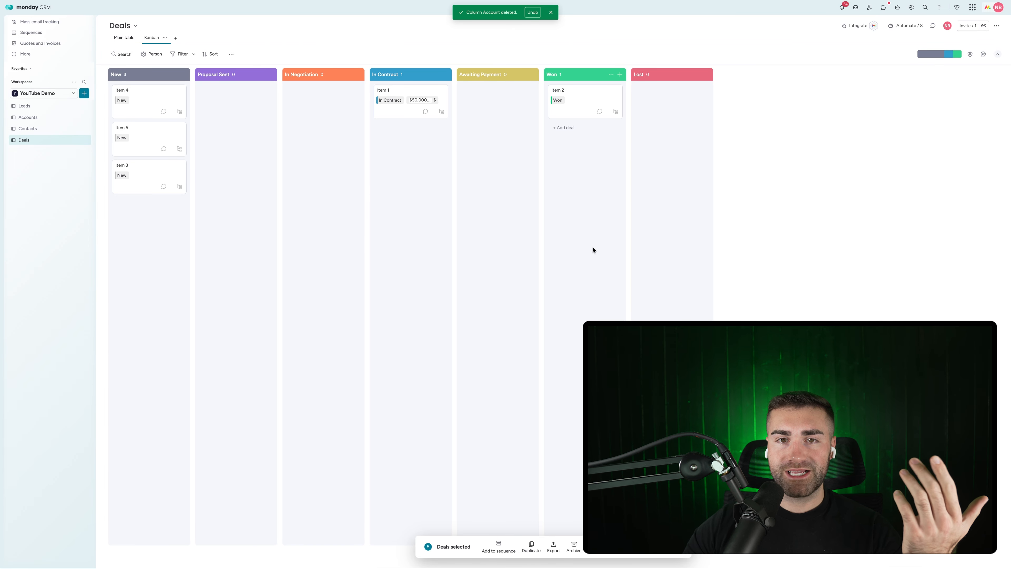
pyautogui.click(115, 37)
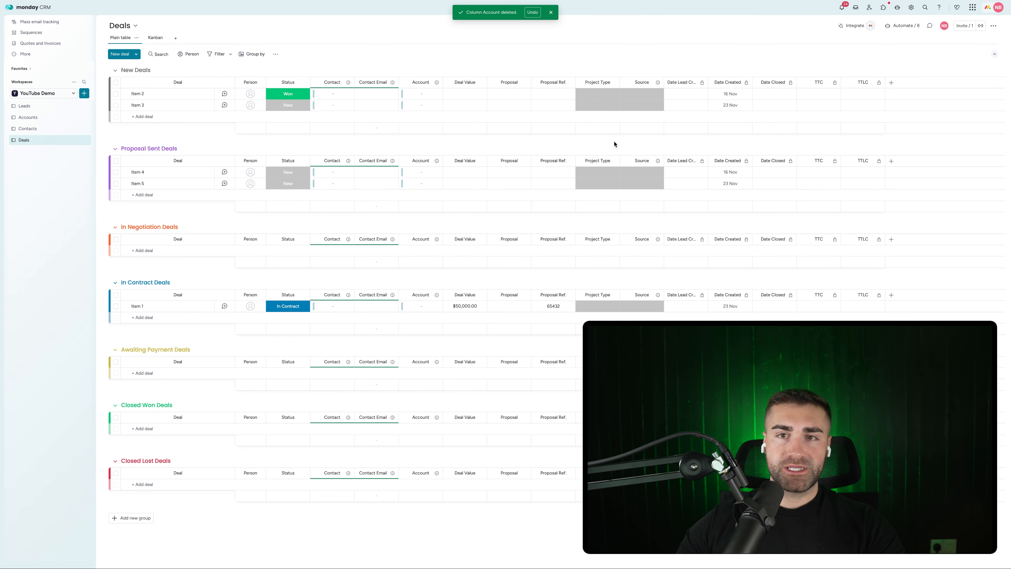
# Step: Select and delete all five sample deals, then go to the Leads board
pyautogui.click(551, 17)
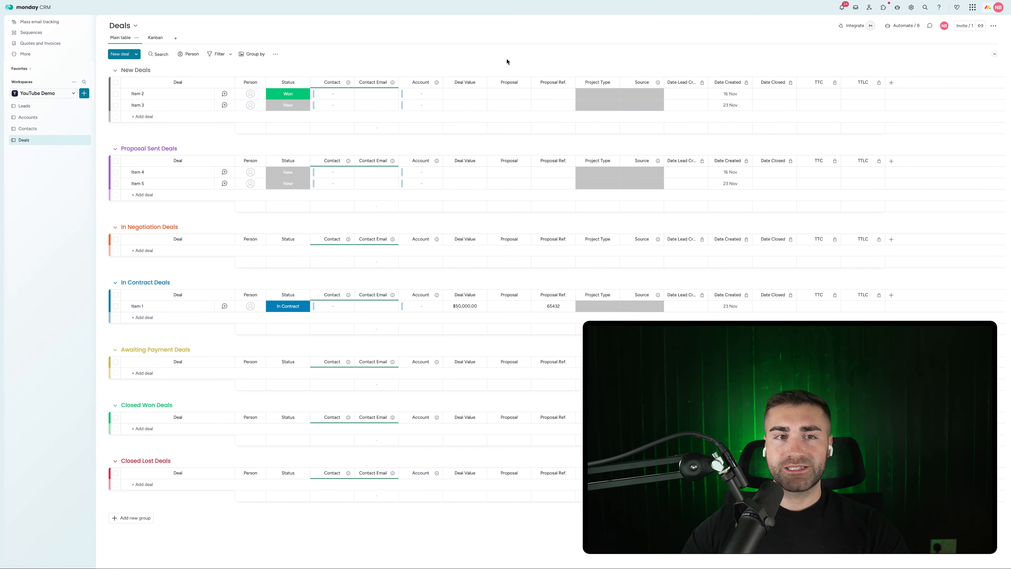
pyautogui.press('super+a')
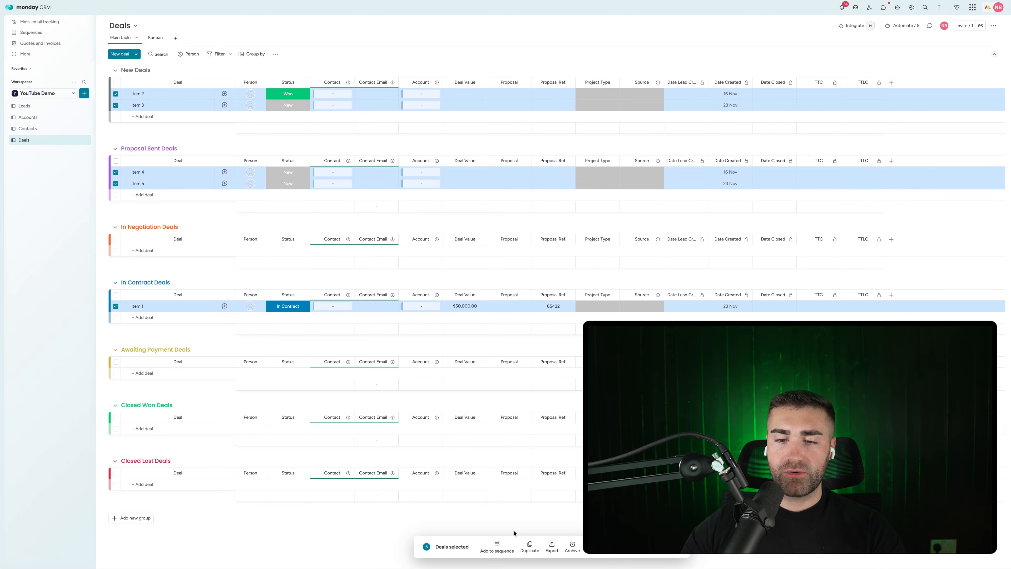
pyautogui.click(592, 547)
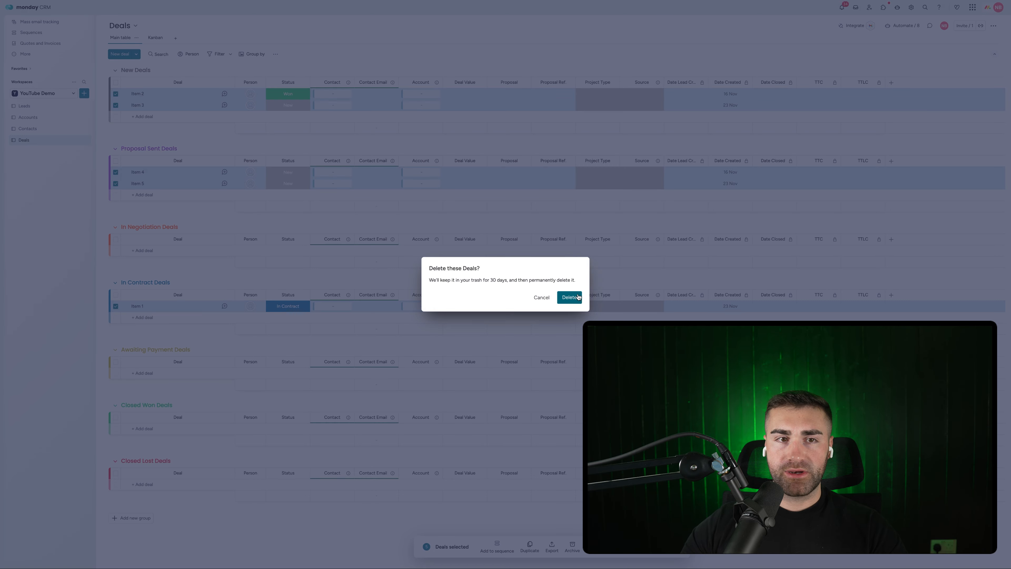
pyautogui.click(577, 297)
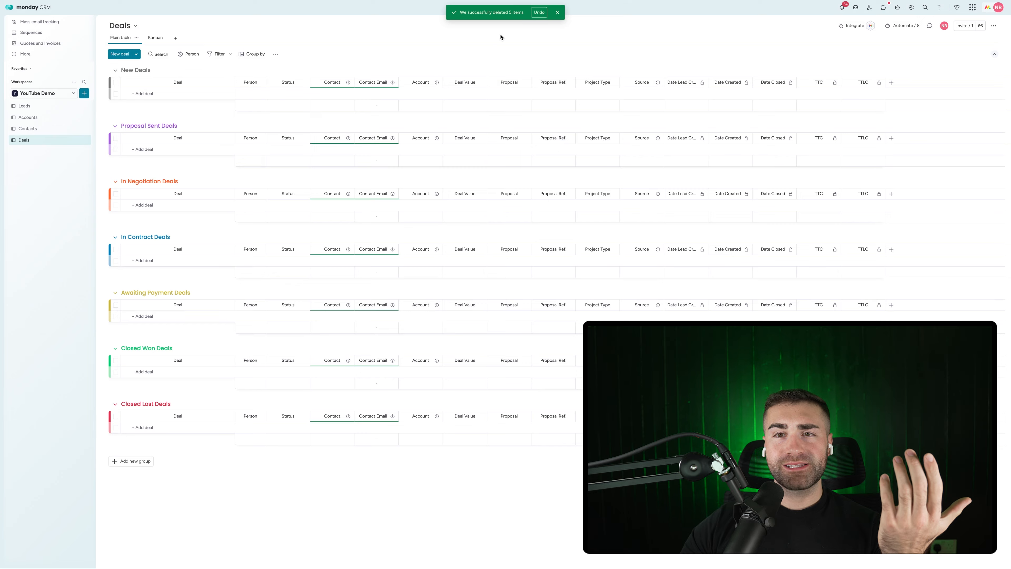
pyautogui.click(27, 106)
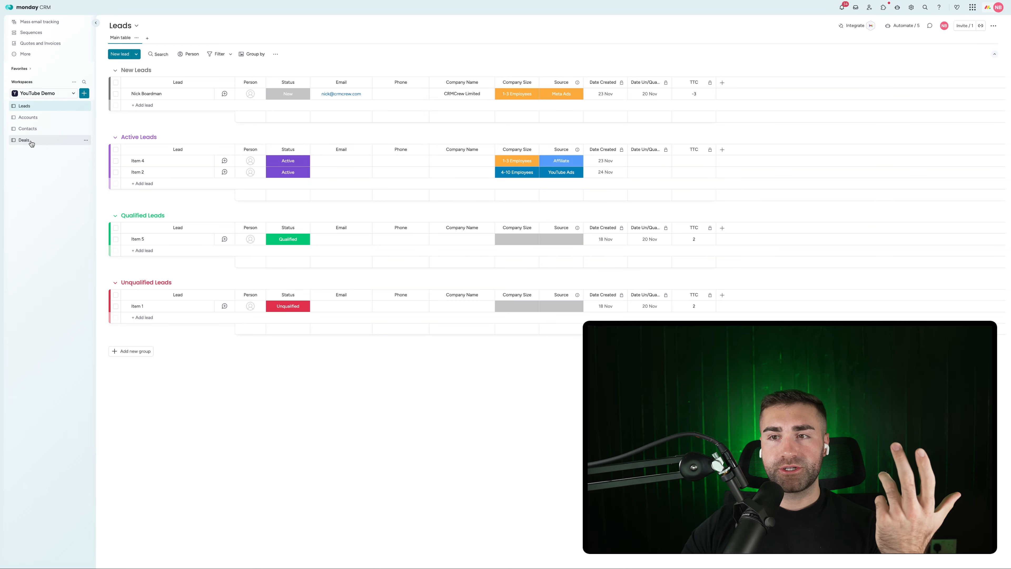
# Step: Add an Item ID column to the Leads board
pyautogui.click(722, 83)
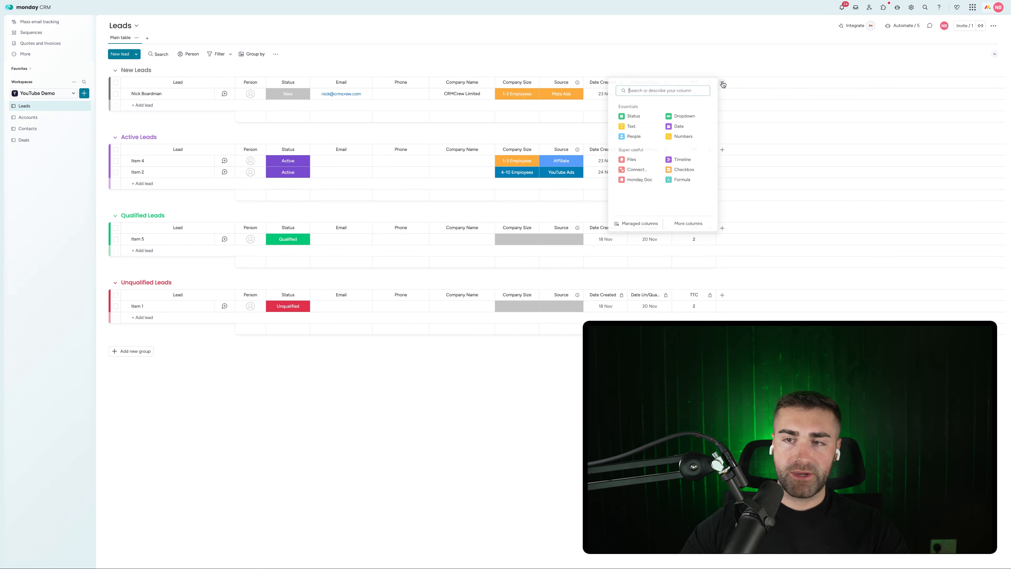
pyautogui.write('item')
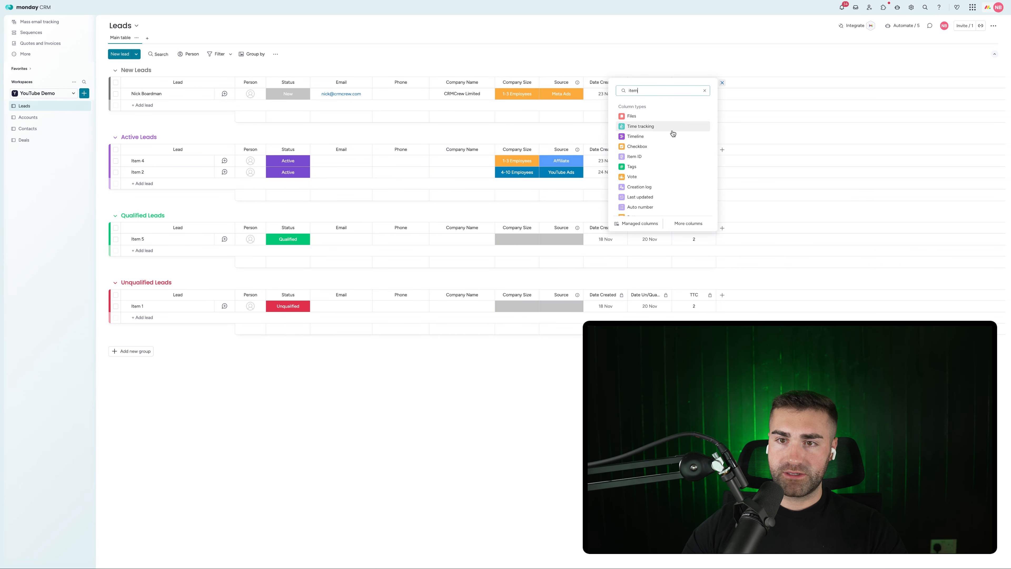
pyautogui.click(656, 157)
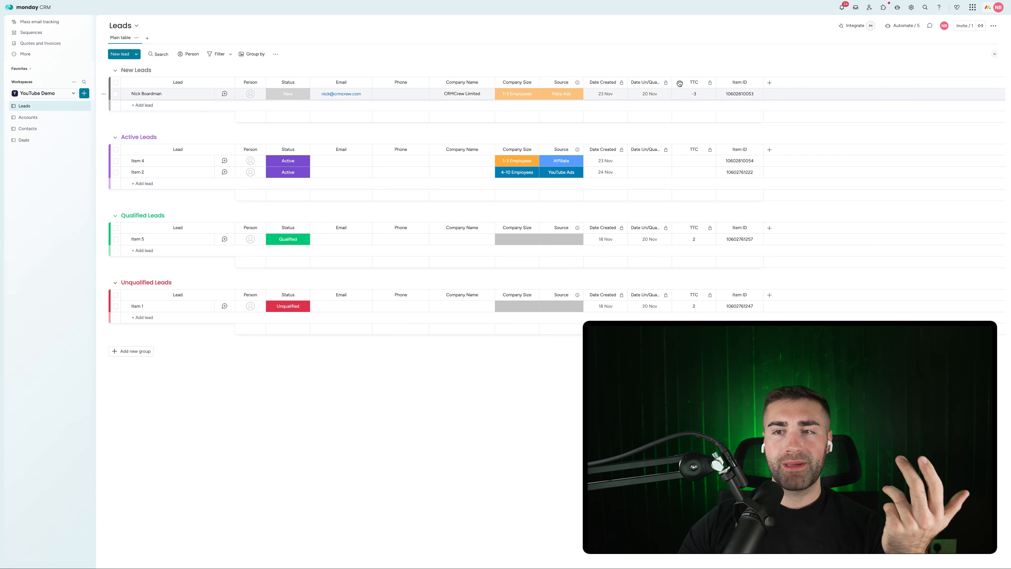
# Step: Delete the Item ID column from Leads and begin adding another column
pyautogui.click(756, 82)
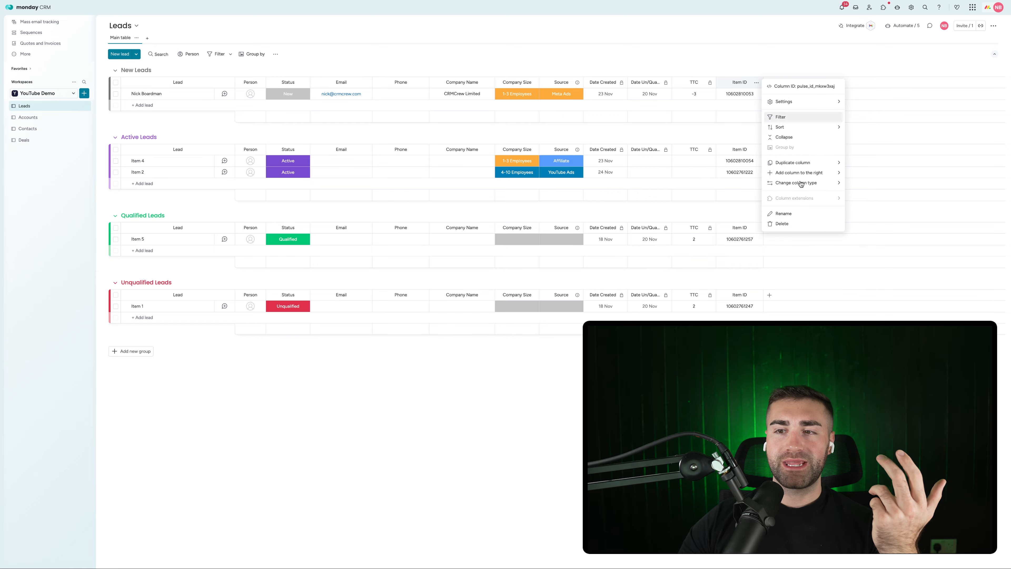
pyautogui.click(801, 225)
pyautogui.click(587, 56)
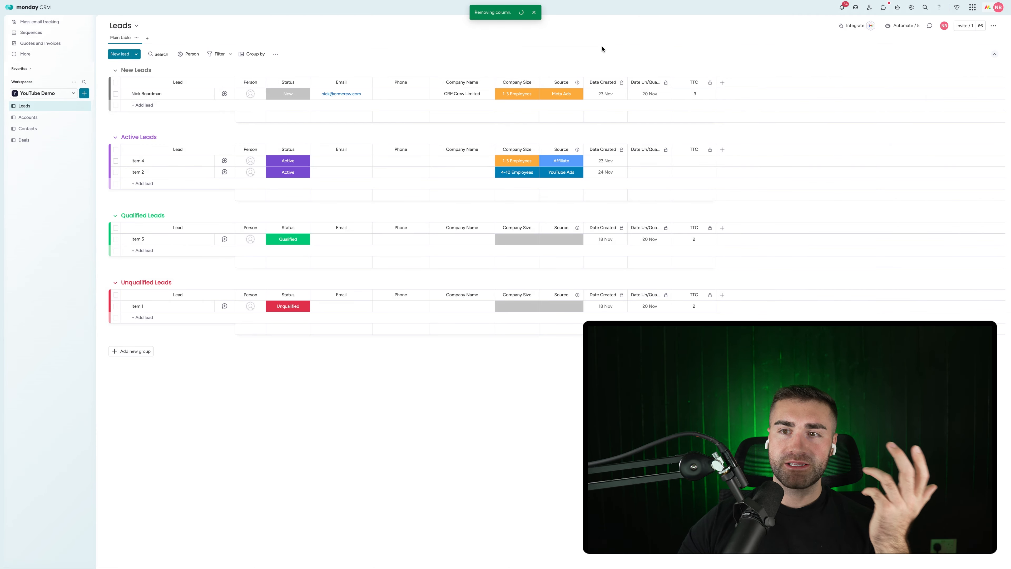
pyautogui.click(537, 13)
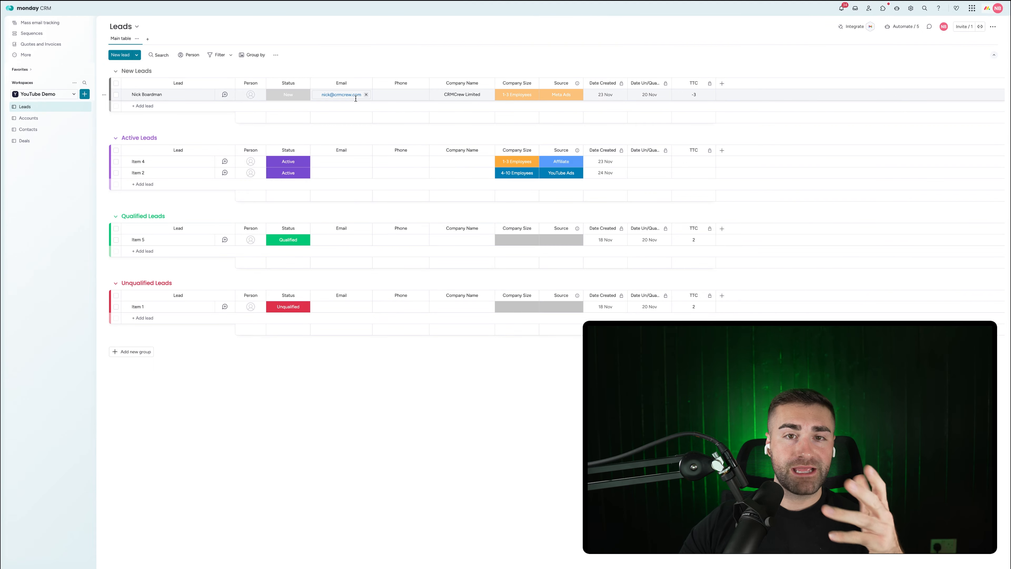
pyautogui.click(722, 84)
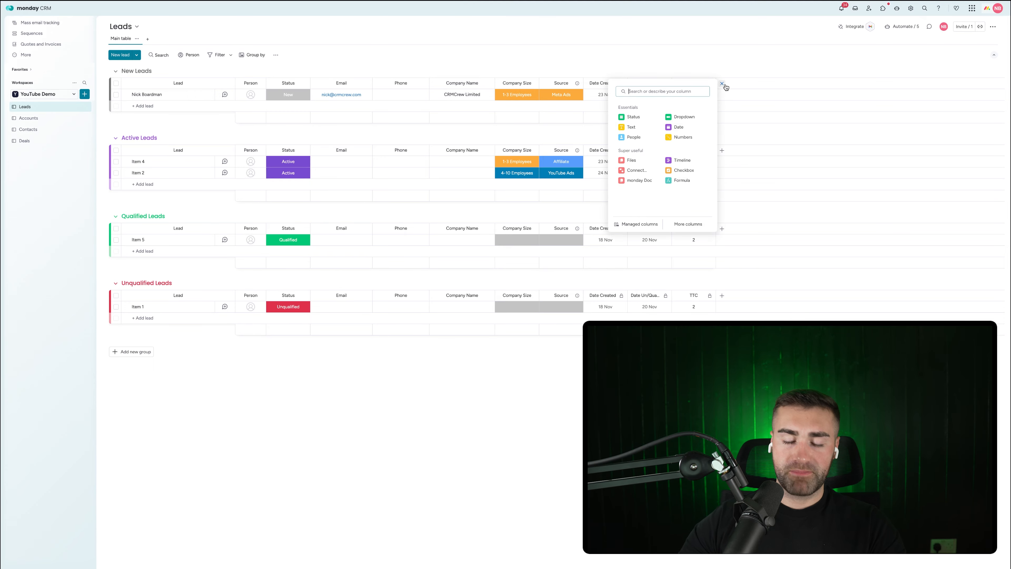
# Step: Add a Text column named Domain that AI-autofills the domain name from Email
pyautogui.write('text')
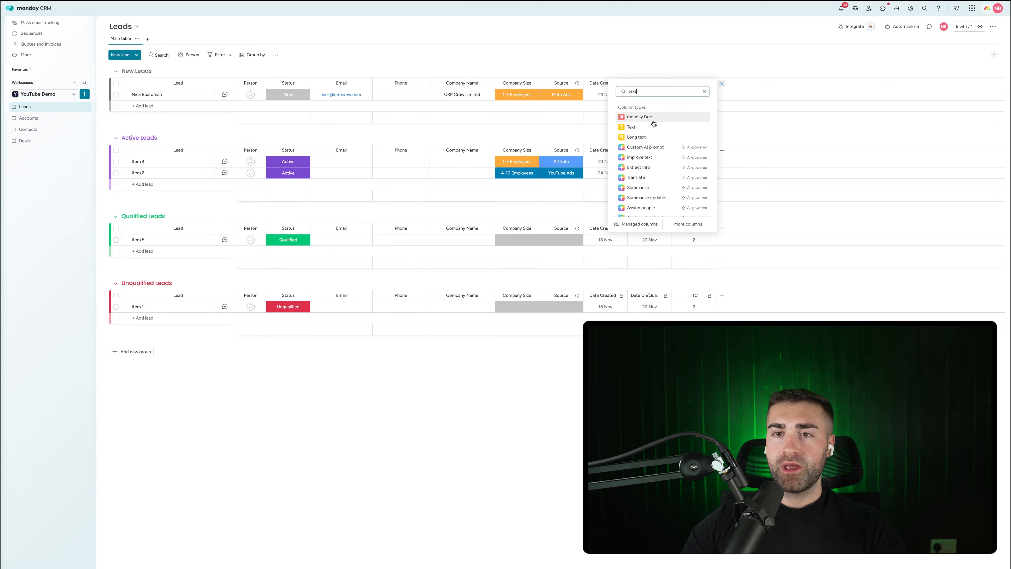
pyautogui.click(664, 130)
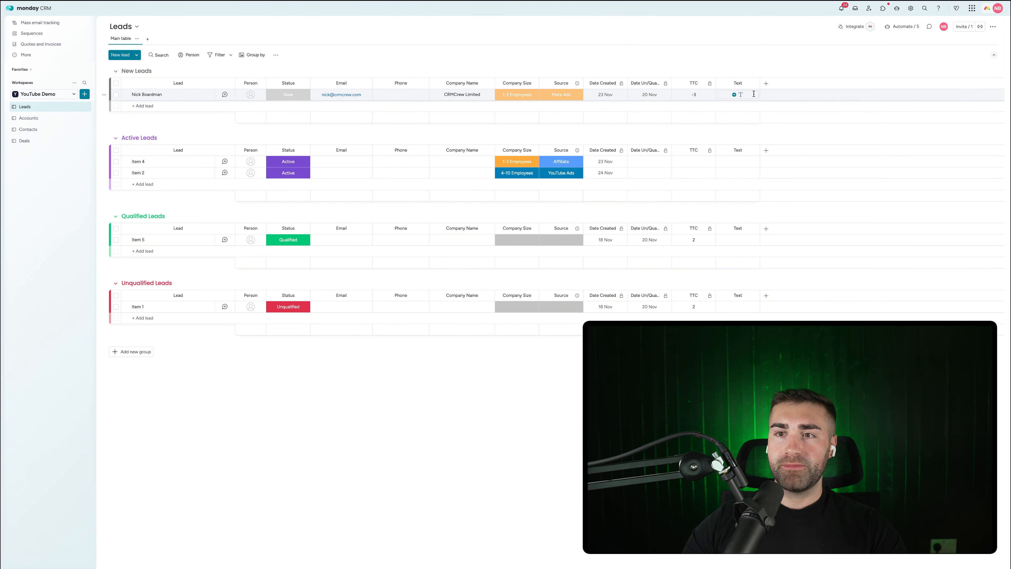
pyautogui.click(753, 85)
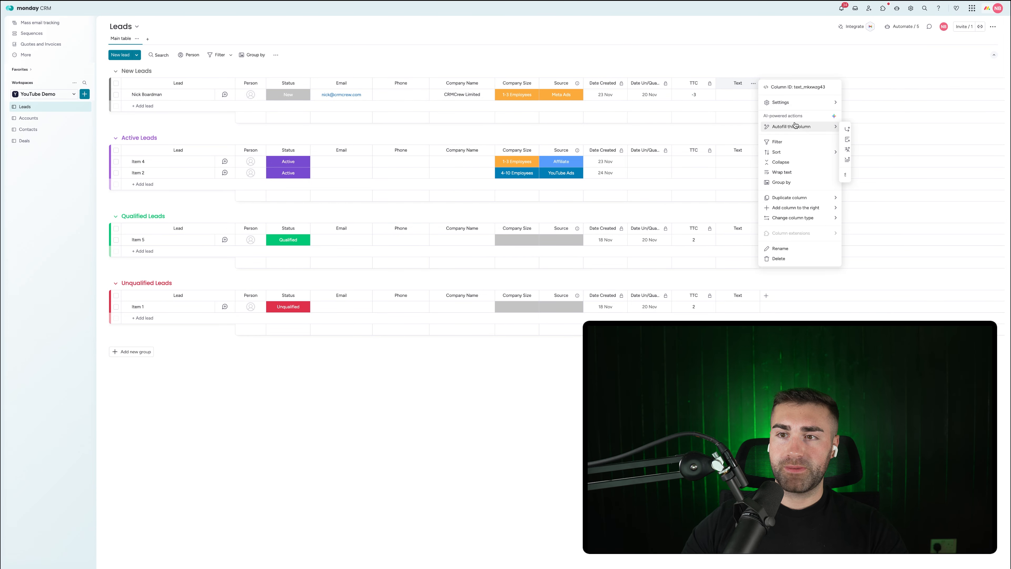
pyautogui.moveTo(796, 126)
pyautogui.click(856, 128)
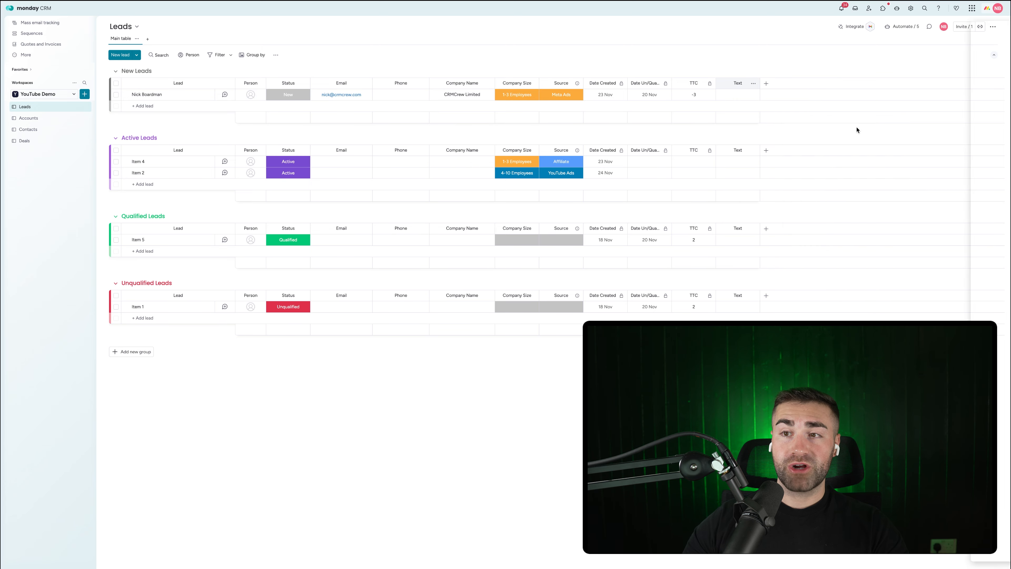
pyautogui.click(883, 74)
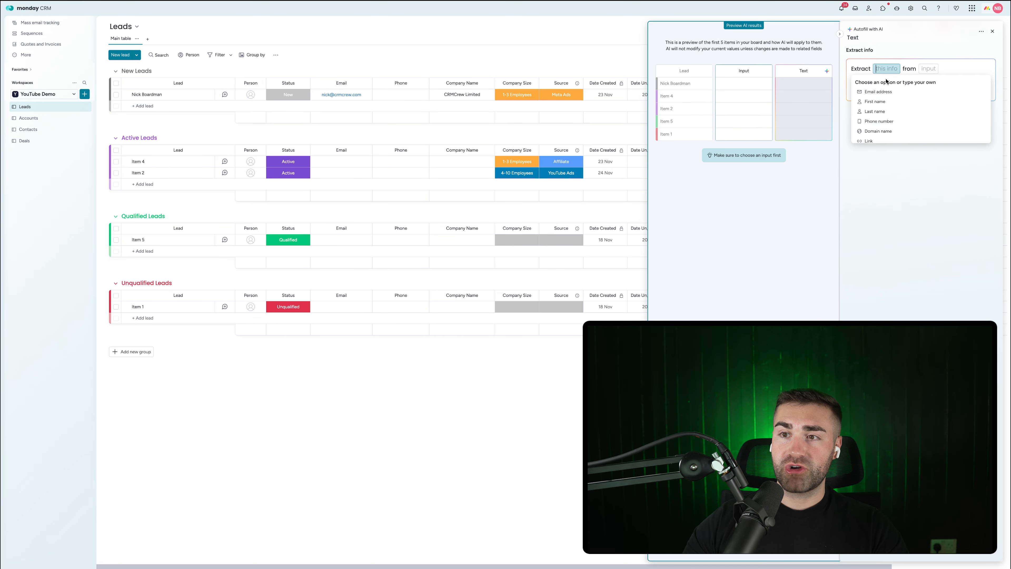
pyautogui.click(878, 129)
pyautogui.click(943, 71)
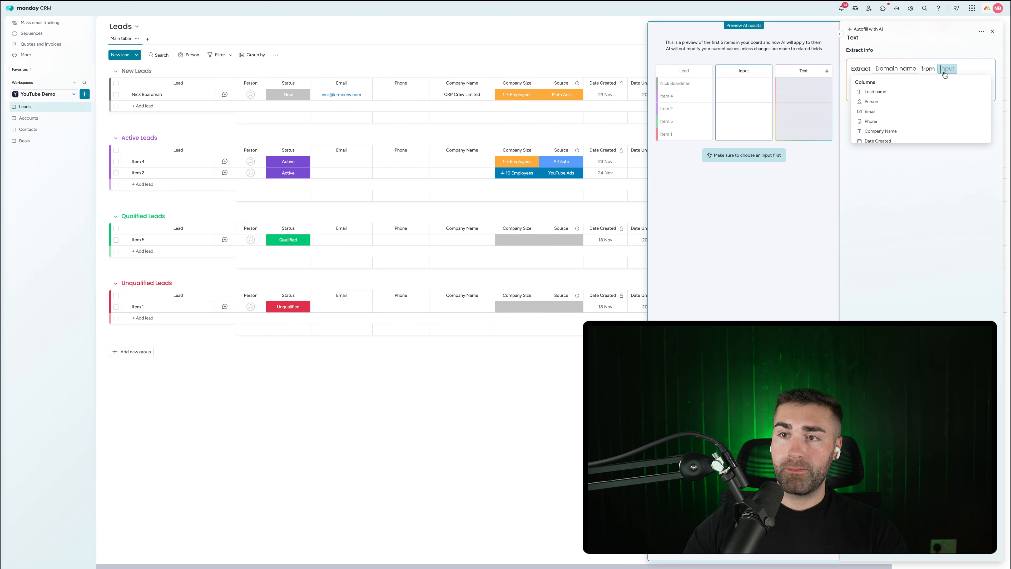
pyautogui.click(896, 122)
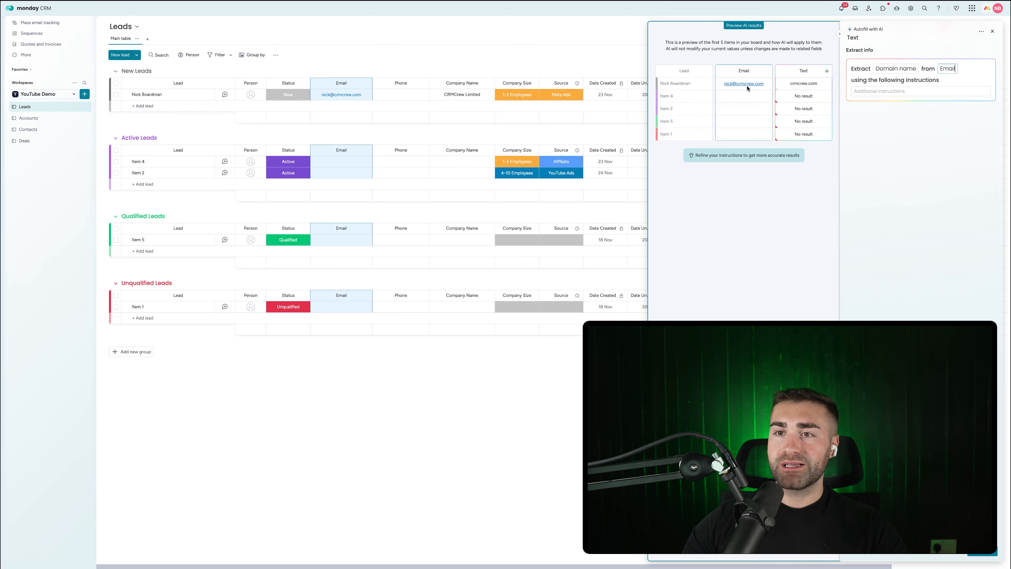
pyautogui.moveTo(805, 91)
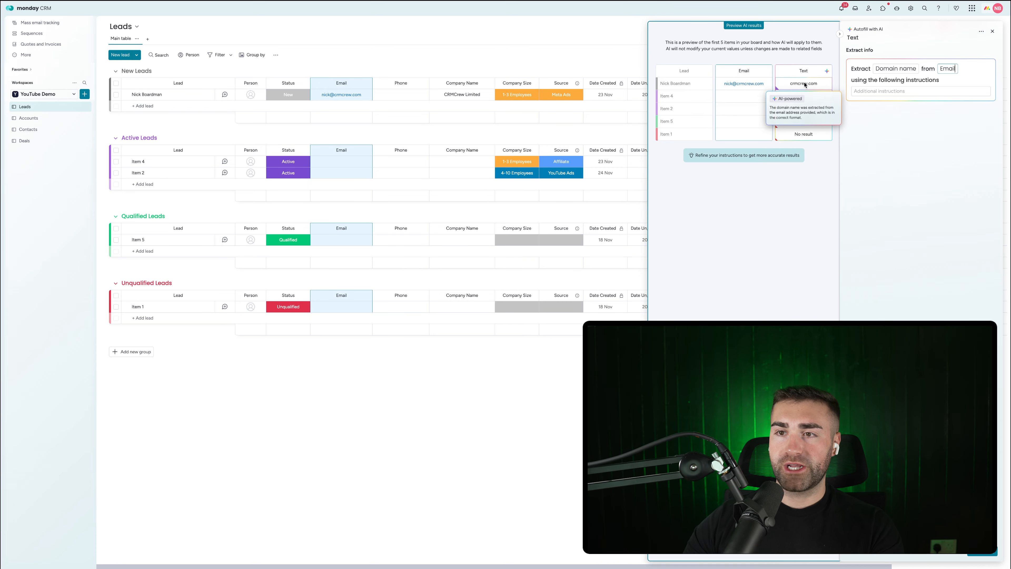
pyautogui.click(982, 554)
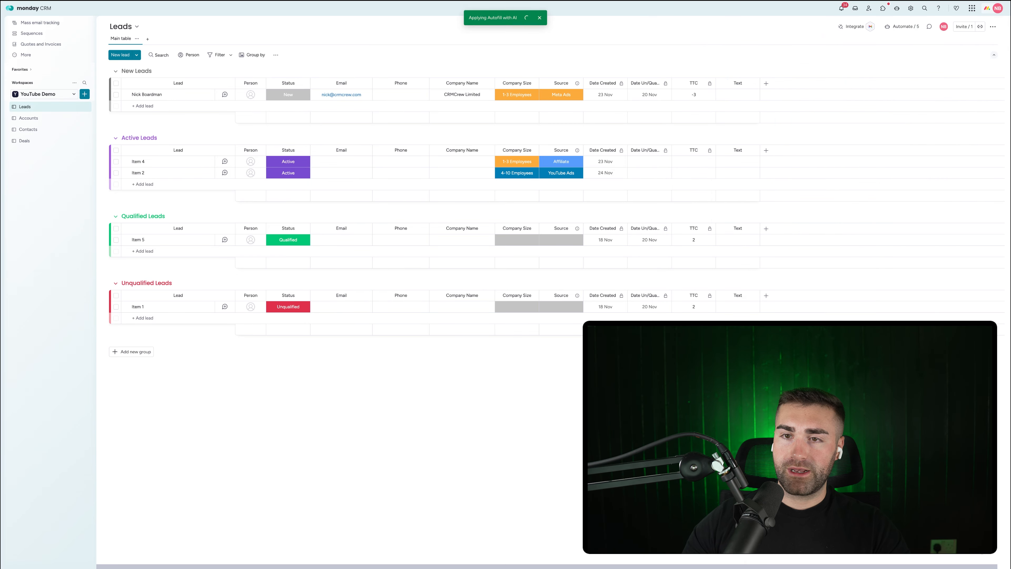
pyautogui.click(735, 84)
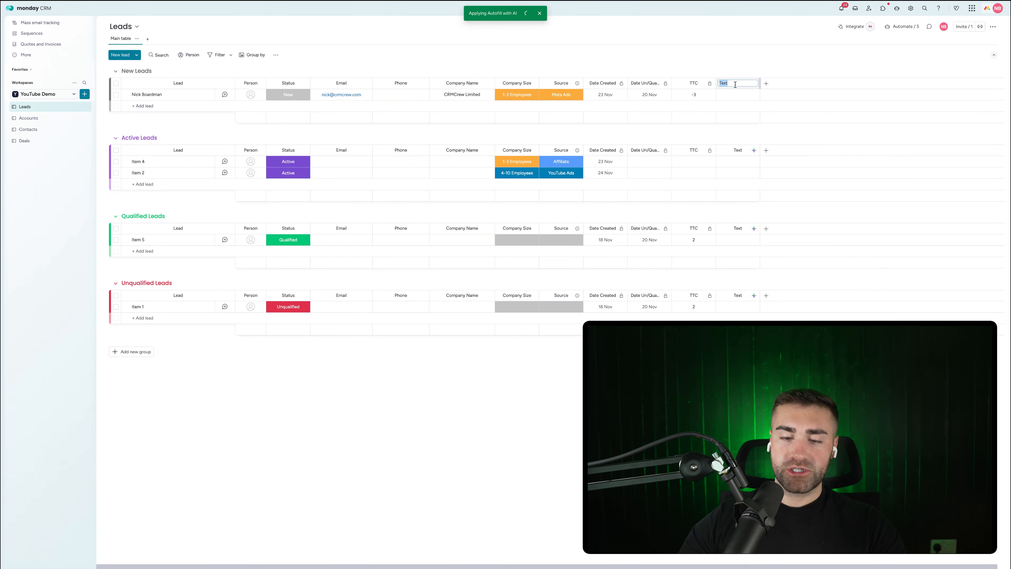
pyautogui.write('Domain')
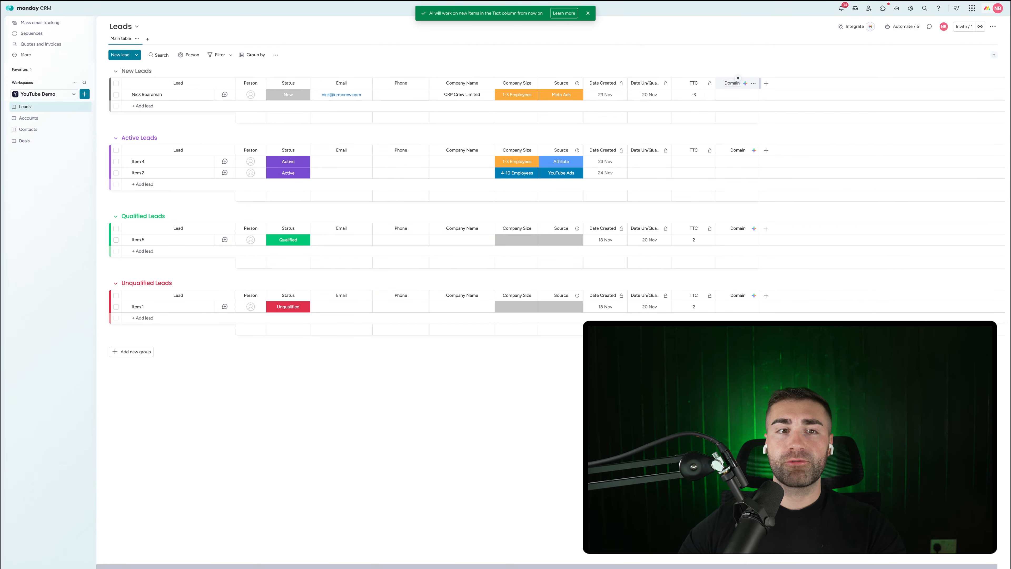
pyautogui.press('Return')
# Step: Delete four sample leads, keeping only the first lead
pyautogui.press('super+a')
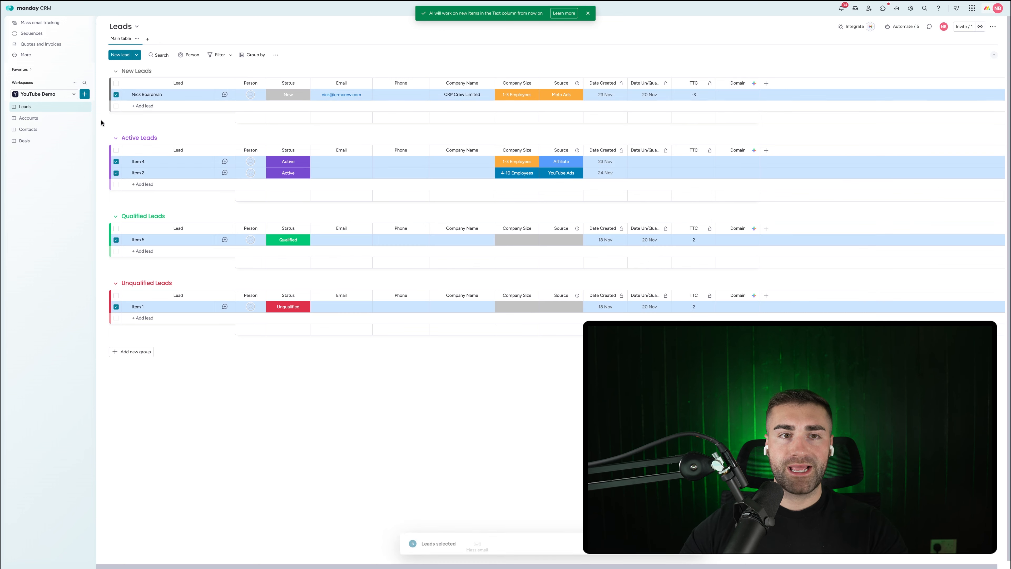
pyautogui.click(116, 95)
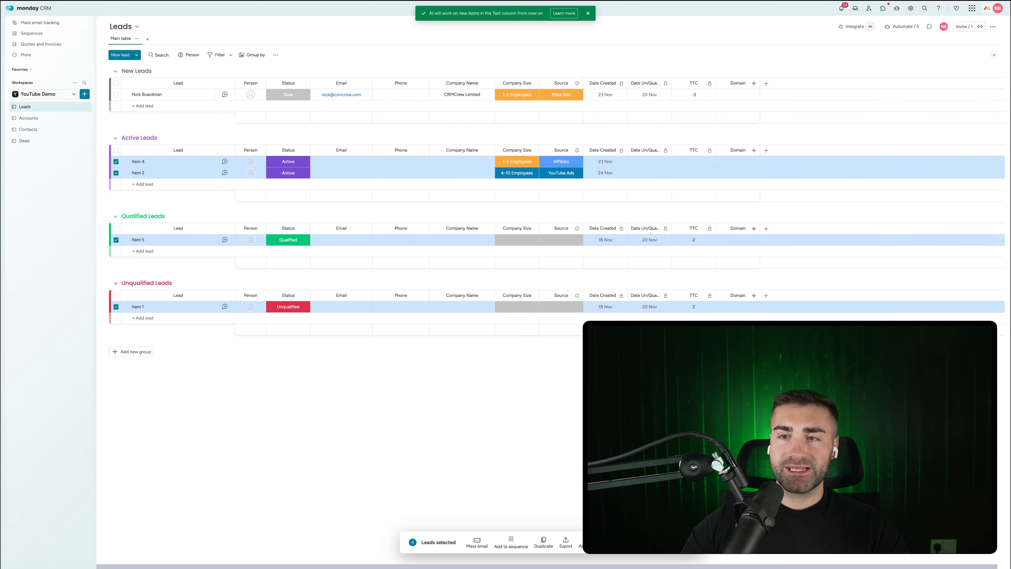
pyautogui.click(608, 542)
pyautogui.click(569, 298)
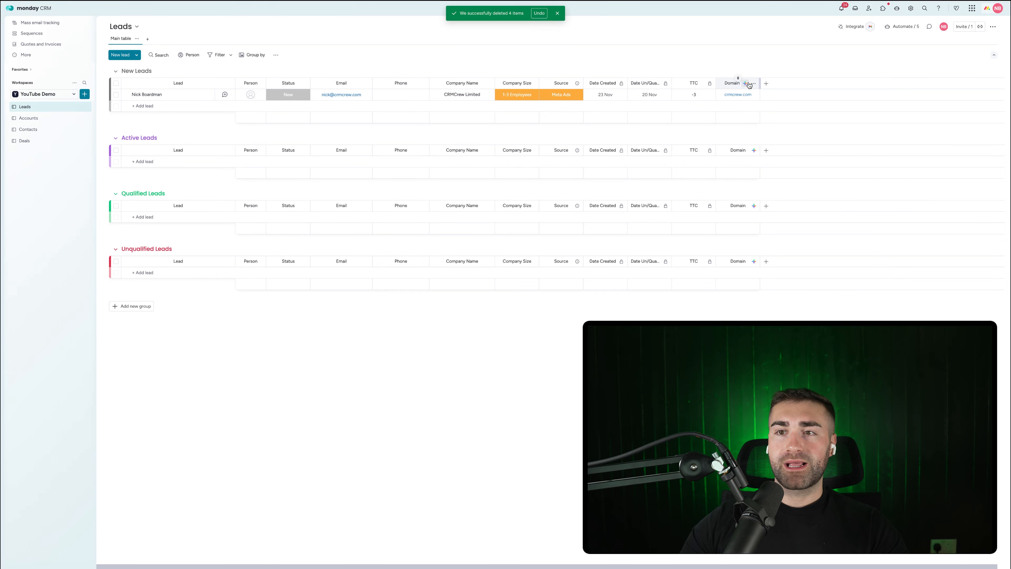
# Step: Restrict editing of the Leads Domain column
pyautogui.click(753, 83)
pyautogui.moveTo(780, 107)
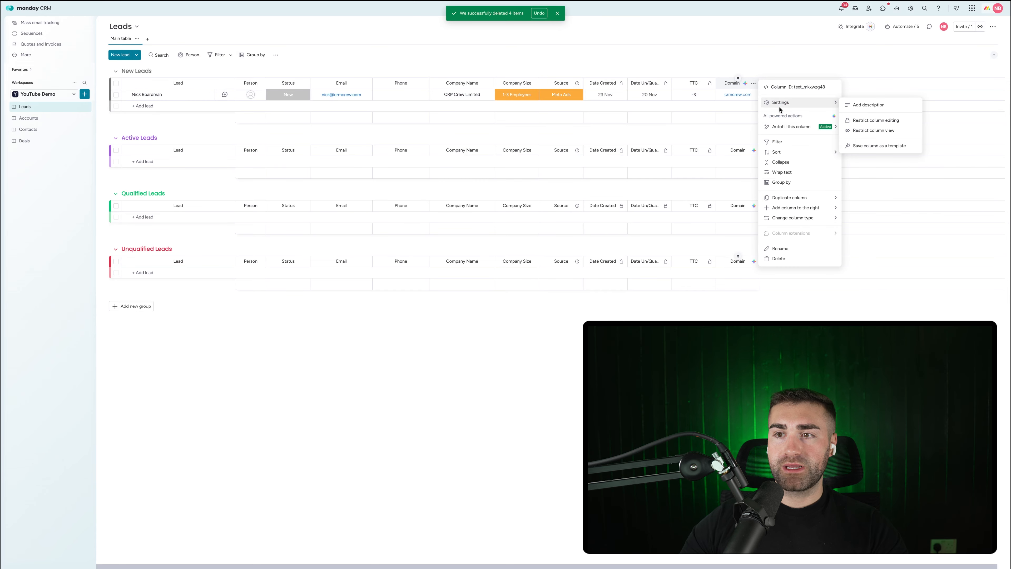
pyautogui.click(880, 121)
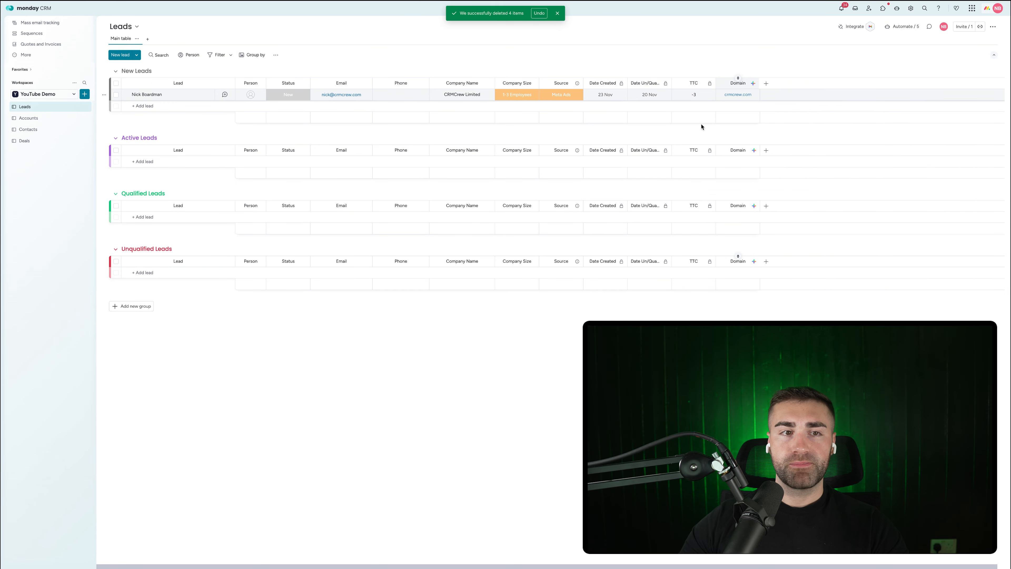
pyautogui.click(21, 119)
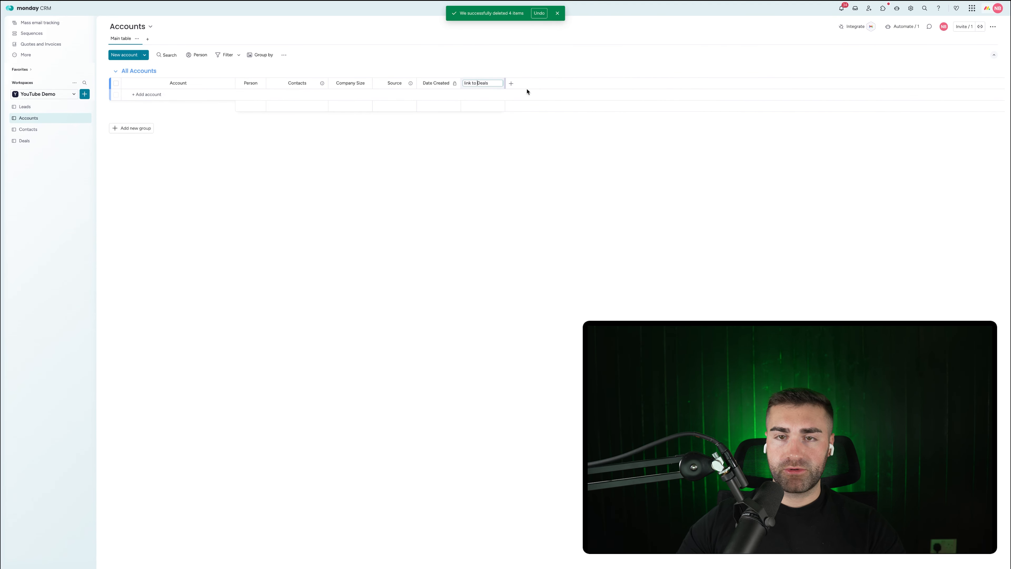
# Step: Rename the Accounts link column to Deals and move Date Created to the last column
pyautogui.press('BackSpace')
pyautogui.press('BackSpace')
pyautogui.press('BackSpace')
pyautogui.press('BackSpace')
pyautogui.press('BackSpace')
pyautogui.press('BackSpace')
pyautogui.press('BackSpace')
pyautogui.press('BackSpace')
pyautogui.press('Return')
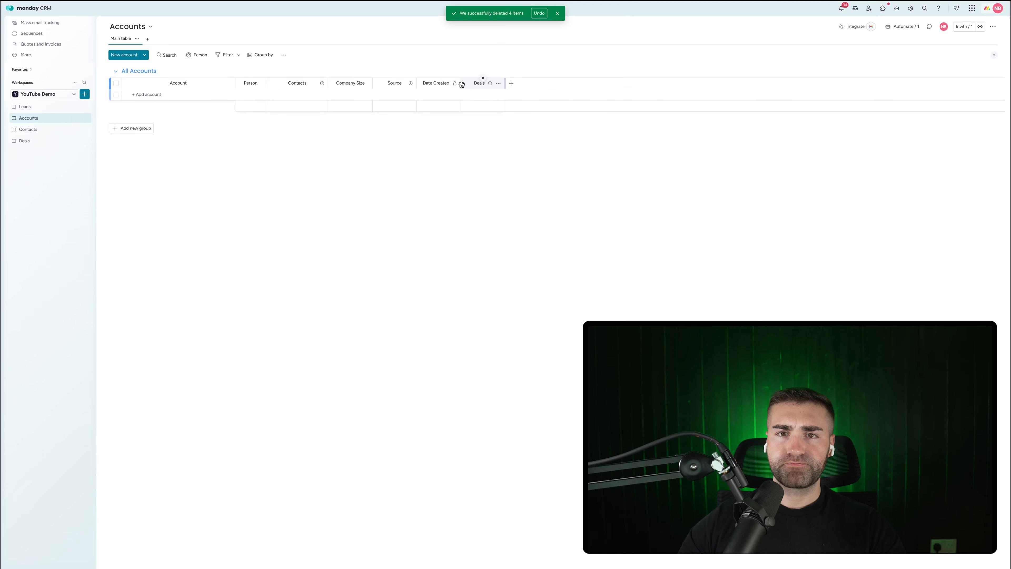
pyautogui.moveTo(462, 84); pyautogui.dragTo(486, 67)
# Step: Add a Domain text column to Accounts, placed right after Person
pyautogui.click(512, 83)
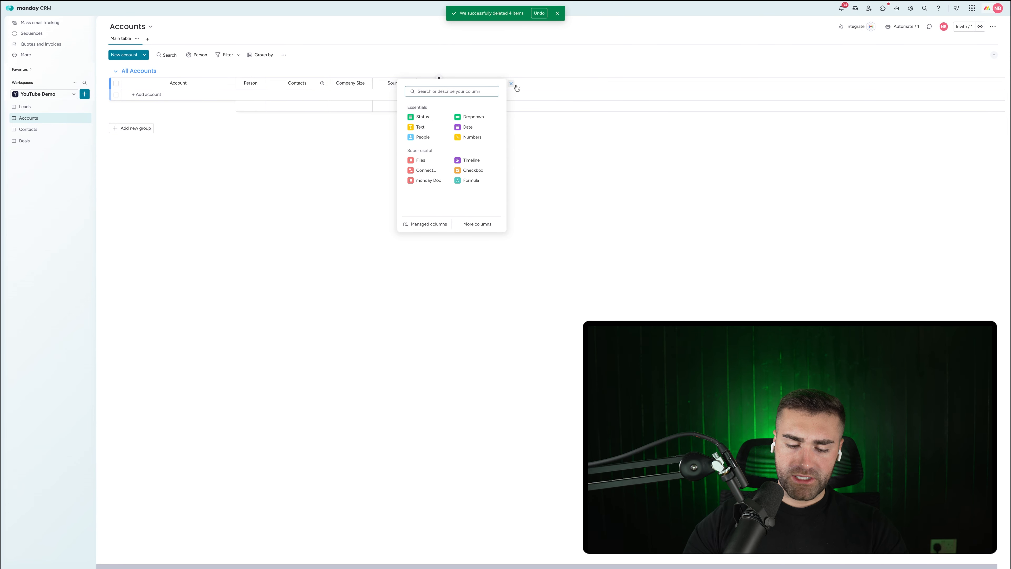
pyautogui.write('text')
pyautogui.click(420, 127)
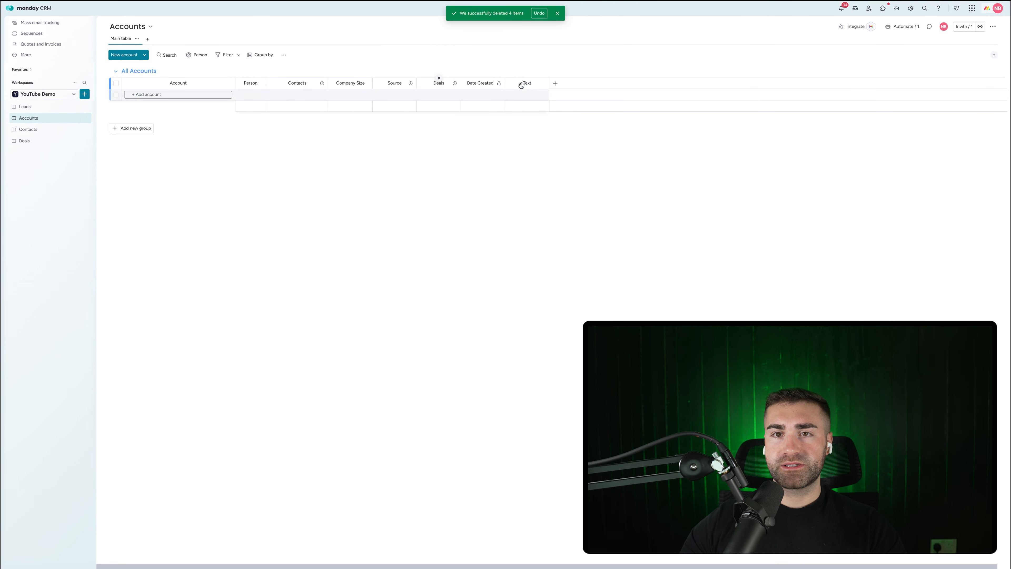
pyautogui.click(527, 85)
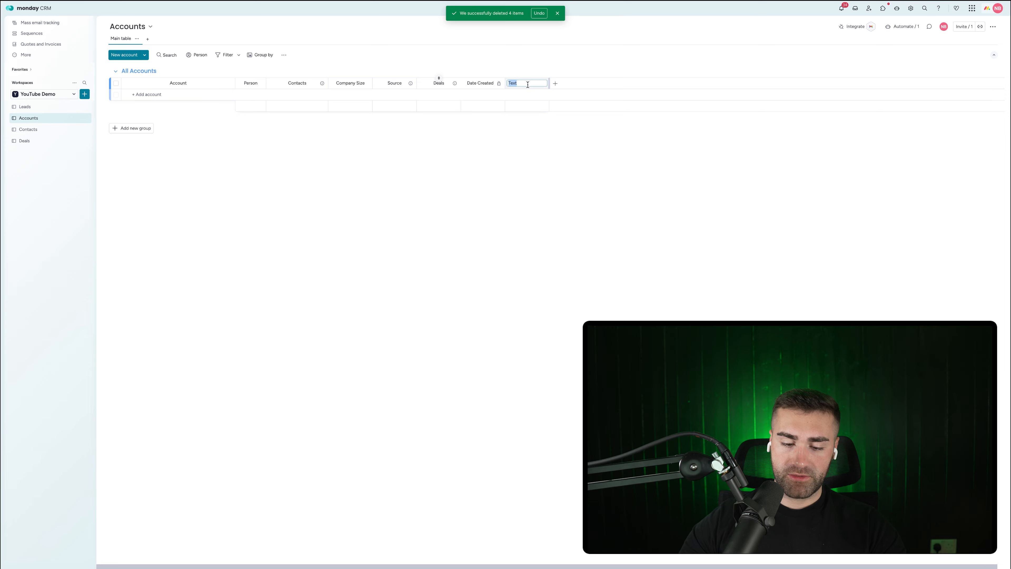
pyautogui.write('Domain')
pyautogui.press('Return')
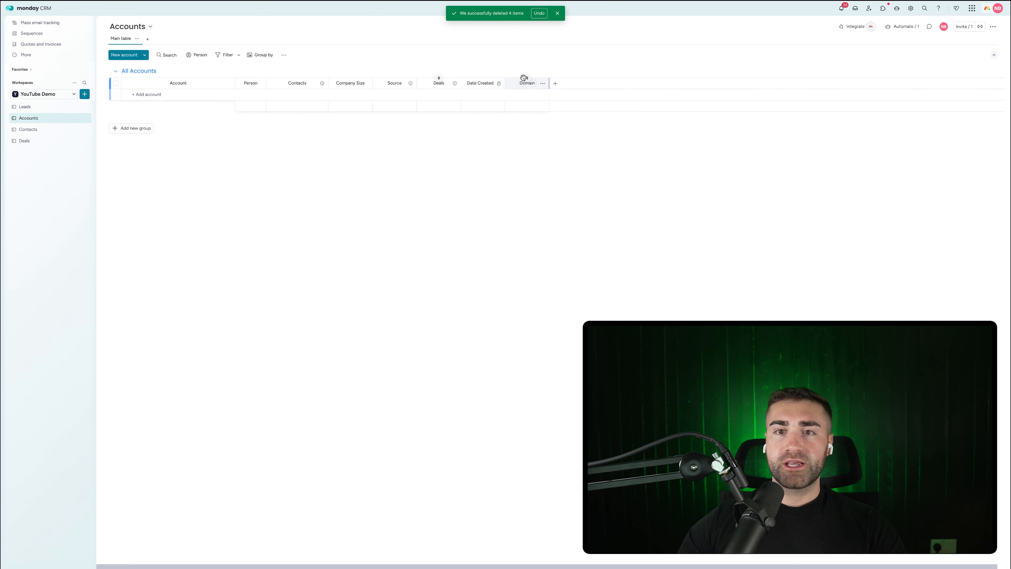
pyautogui.moveTo(515, 82); pyautogui.dragTo(295, 85)
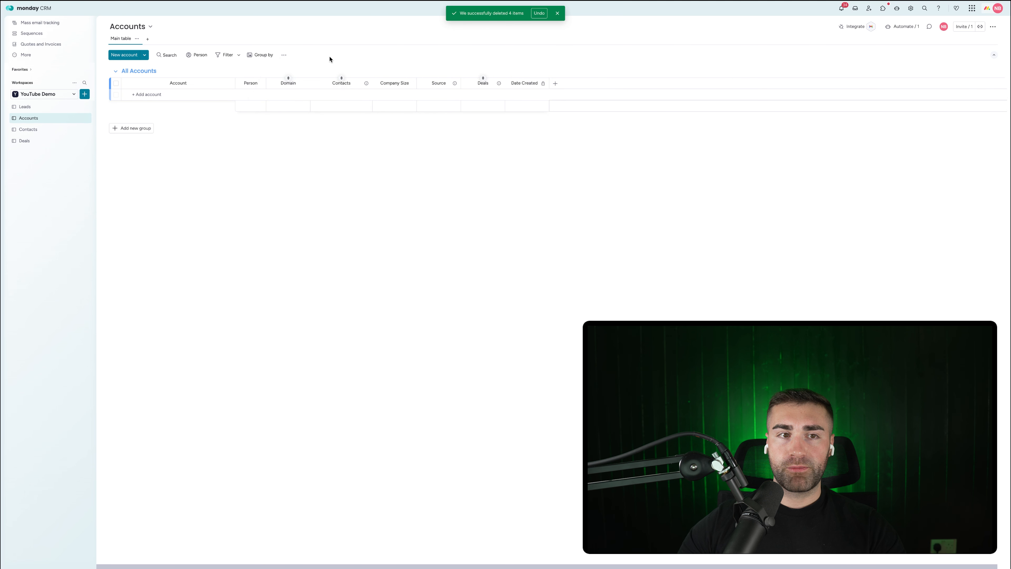
# Step: On Contacts, move Deals before Date Created and add a Domain column after Person
pyautogui.click(29, 129)
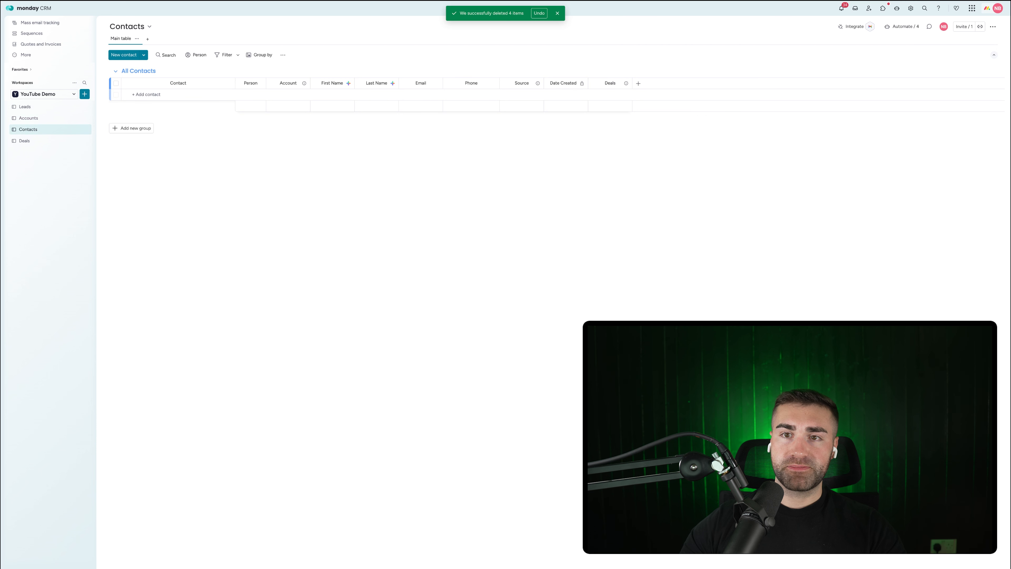
pyautogui.moveTo(609, 83); pyautogui.dragTo(566, 83)
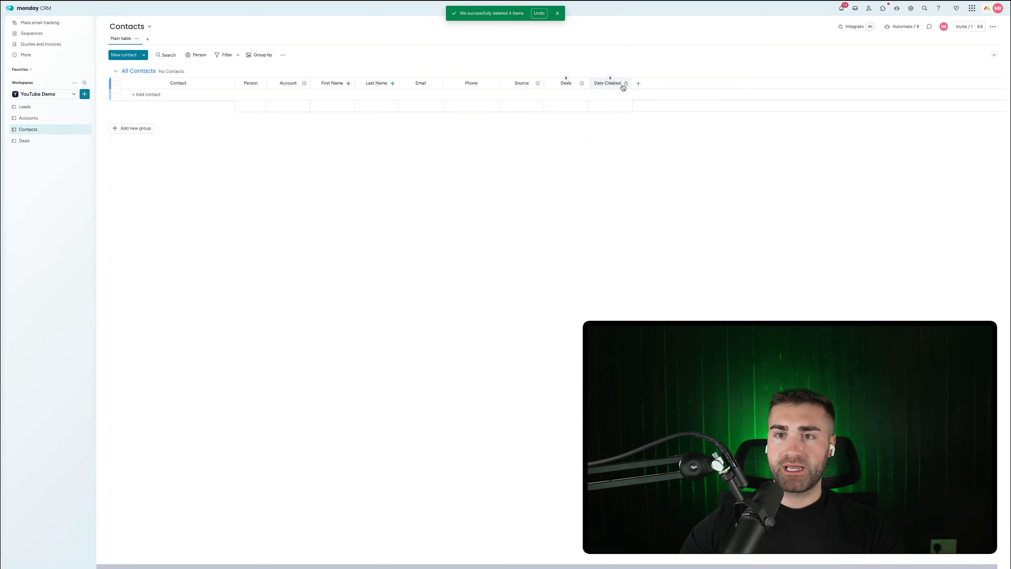
pyautogui.click(638, 84)
pyautogui.write('text')
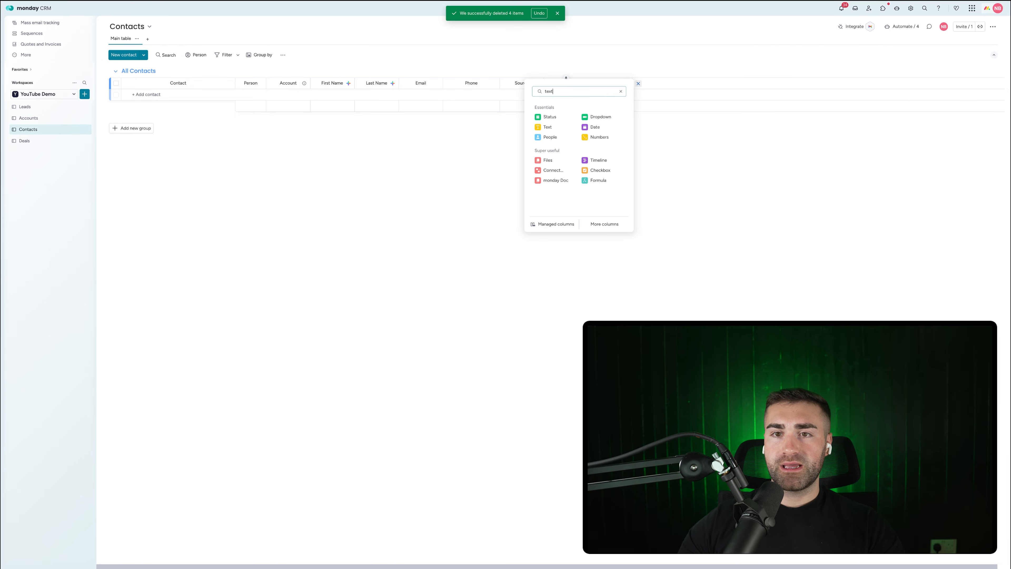
pyautogui.click(557, 127)
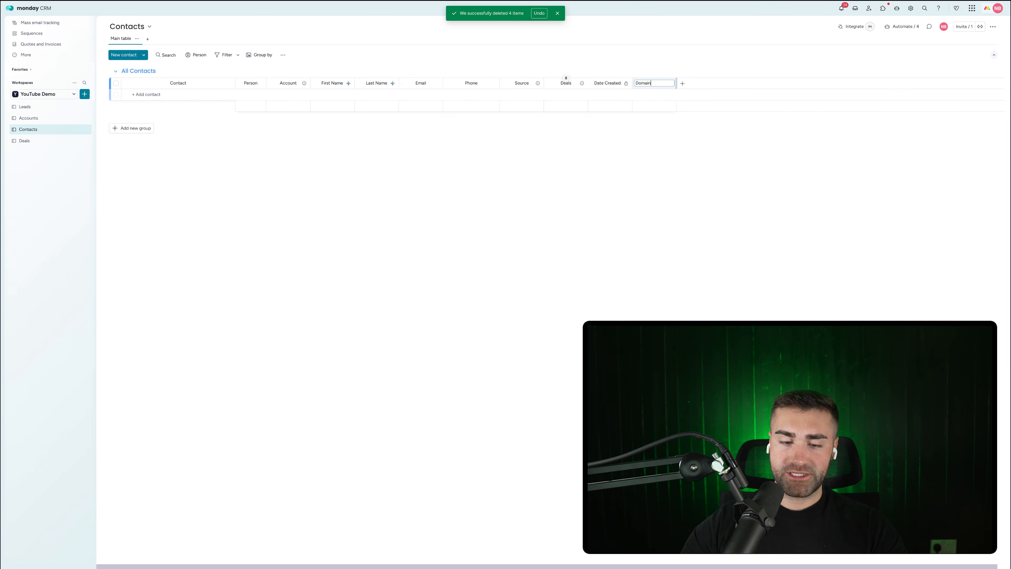
pyautogui.press('Return')
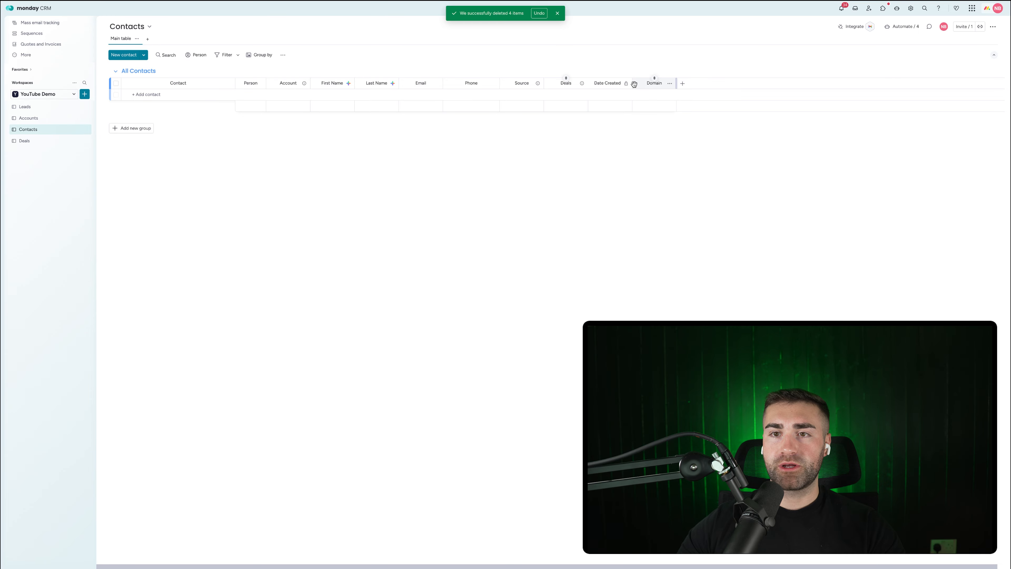
pyautogui.moveTo(632, 83); pyautogui.dragTo(304, 90)
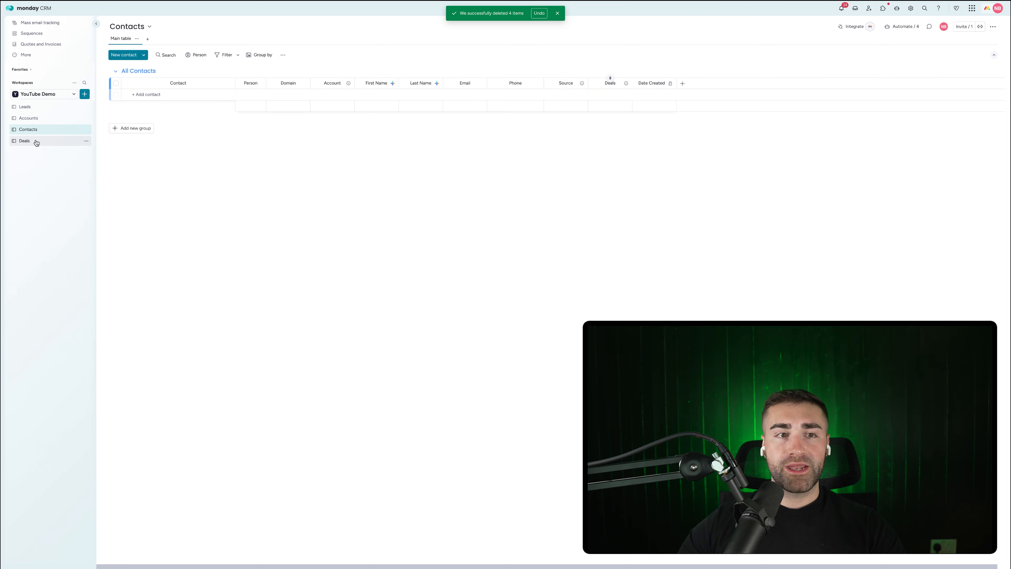
pyautogui.click(25, 141)
# Step: Add a Domain text column to Deals and restrict its editing
pyautogui.click(890, 84)
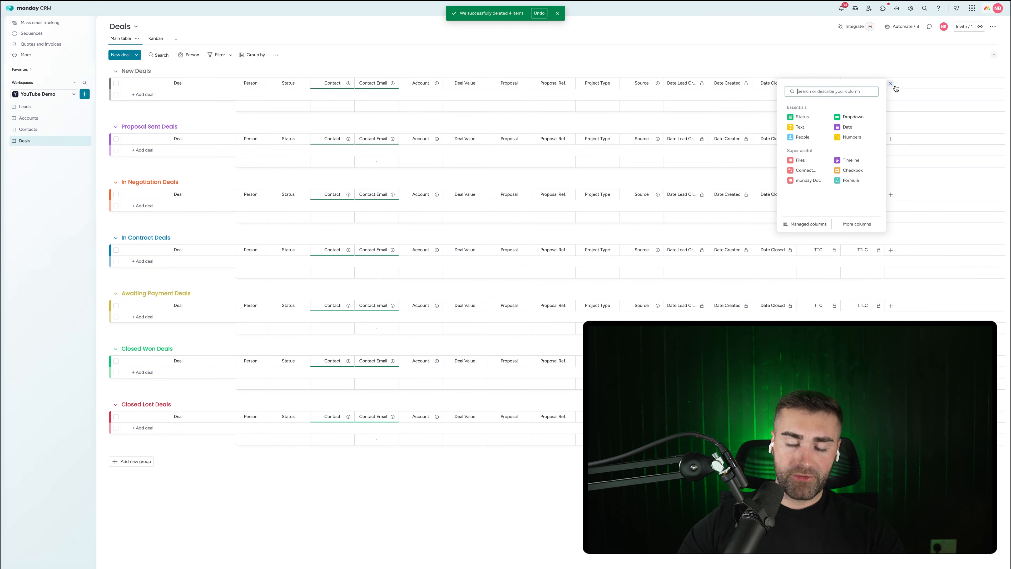
pyautogui.write('text')
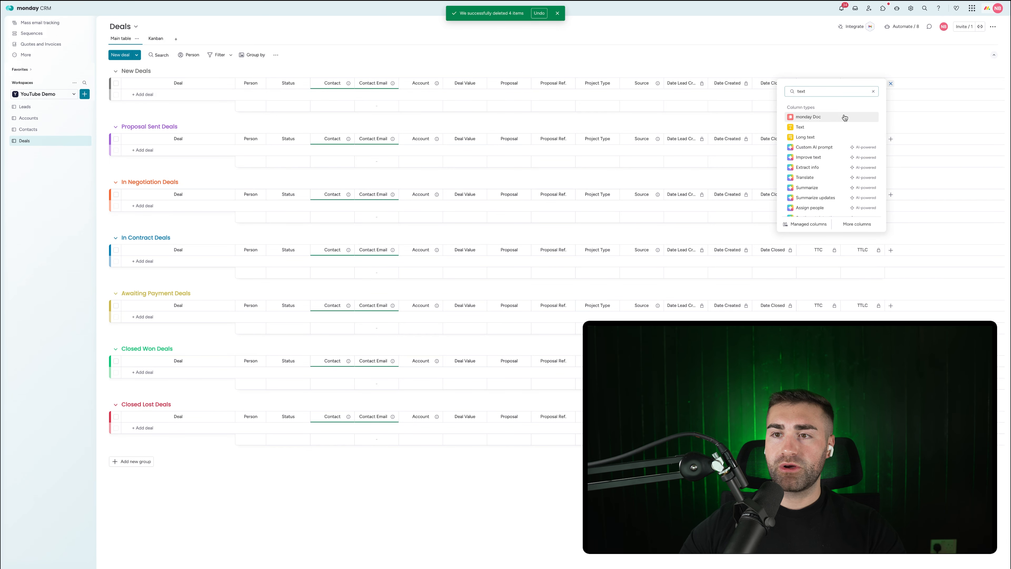
pyautogui.click(834, 129)
pyautogui.click(907, 84)
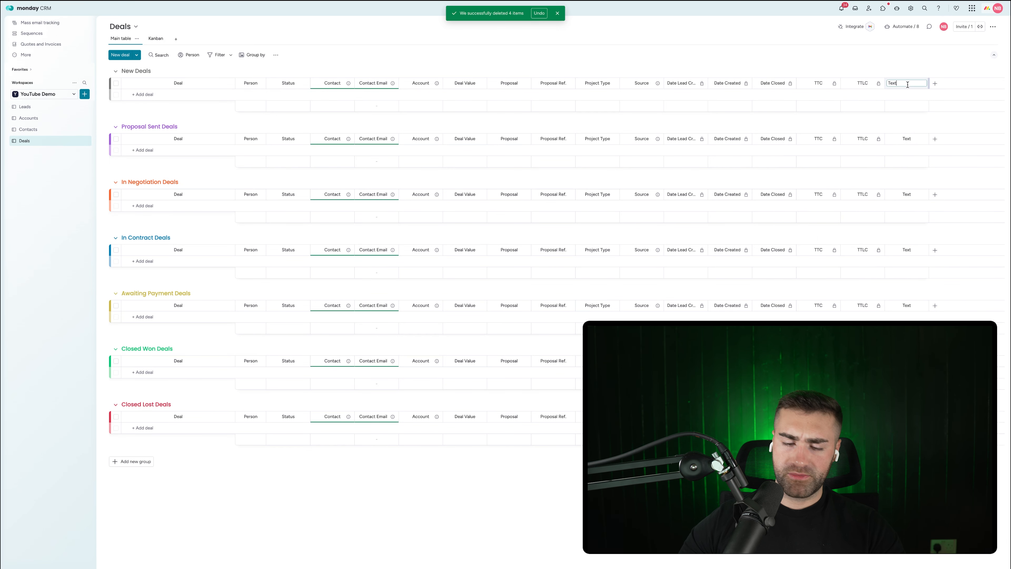
pyautogui.write('Domain')
pyautogui.press('Return')
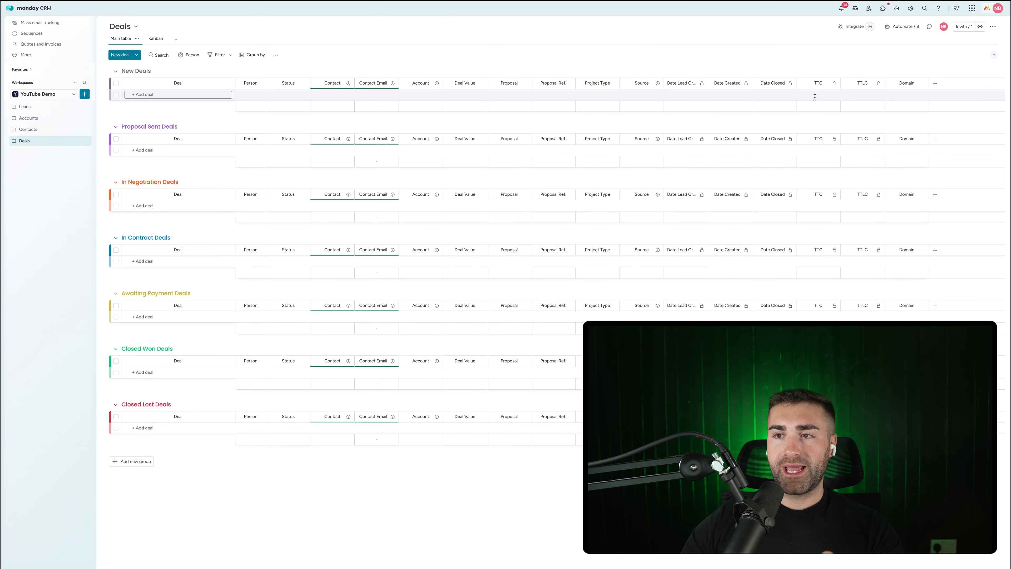
pyautogui.click(923, 84)
pyautogui.moveTo(899, 103)
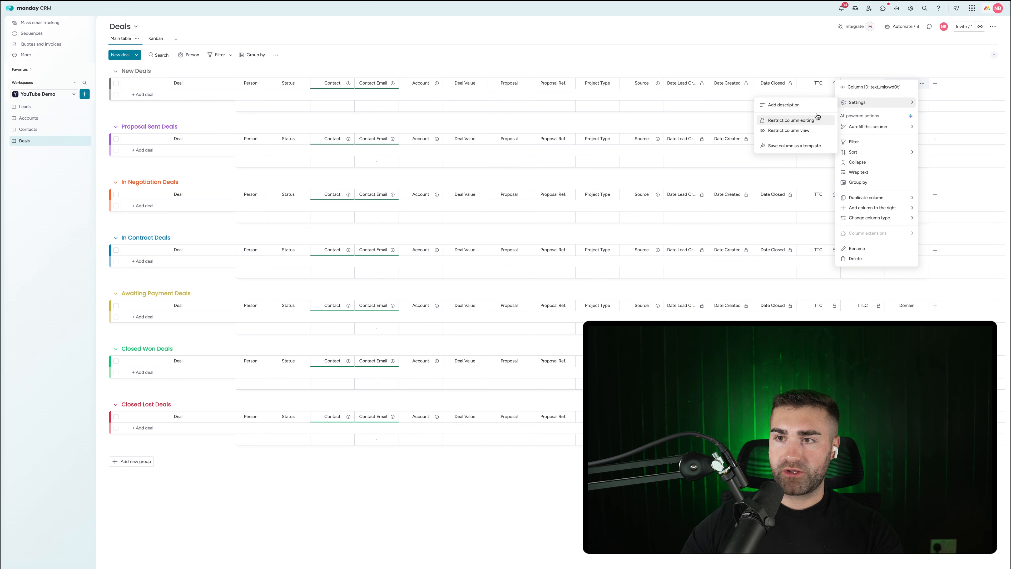
pyautogui.click(791, 120)
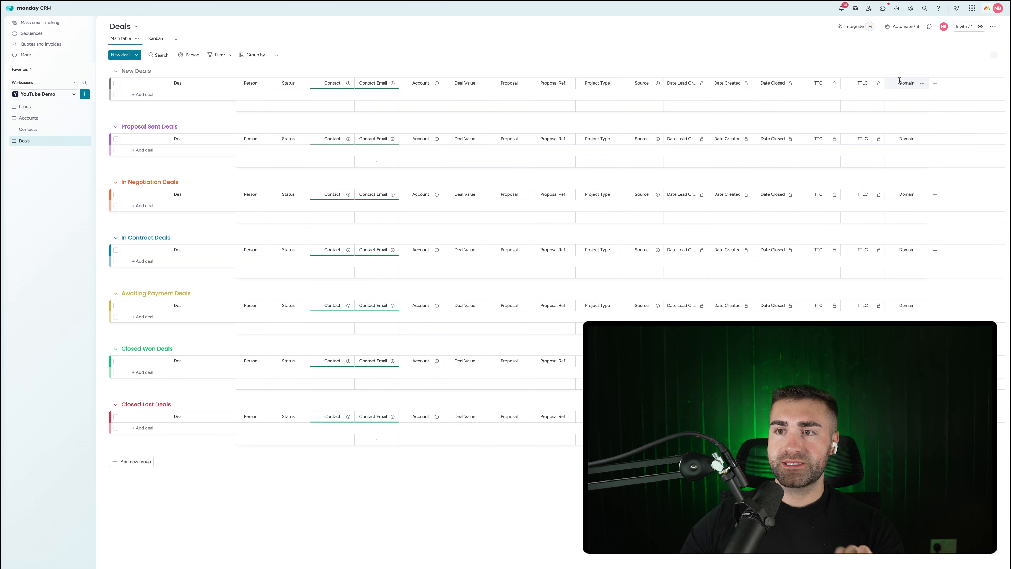
# Step: Restrict editing of the Domain columns on Contacts and Accounts
pyautogui.click(28, 130)
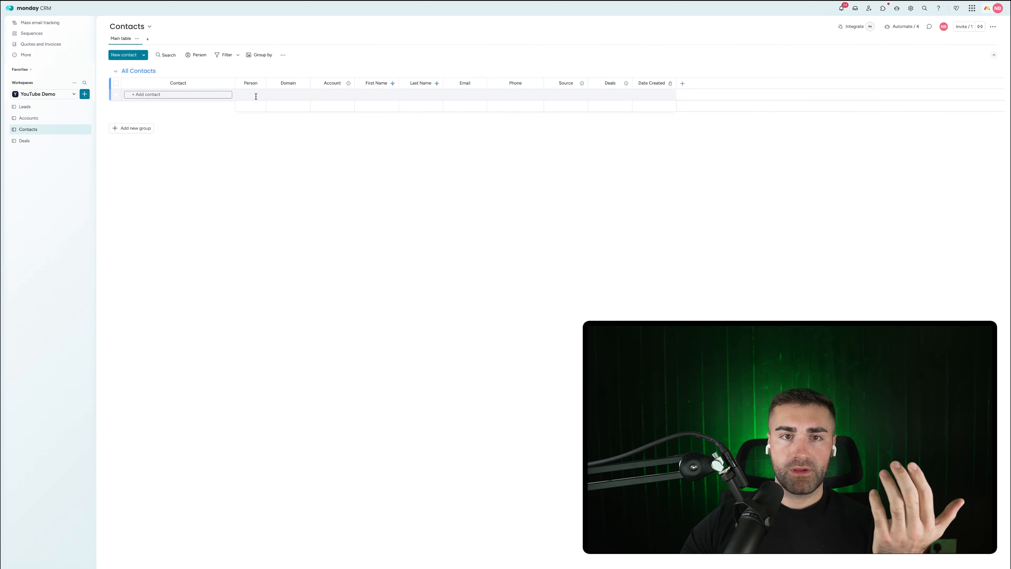
pyautogui.click(303, 83)
pyautogui.moveTo(350, 103)
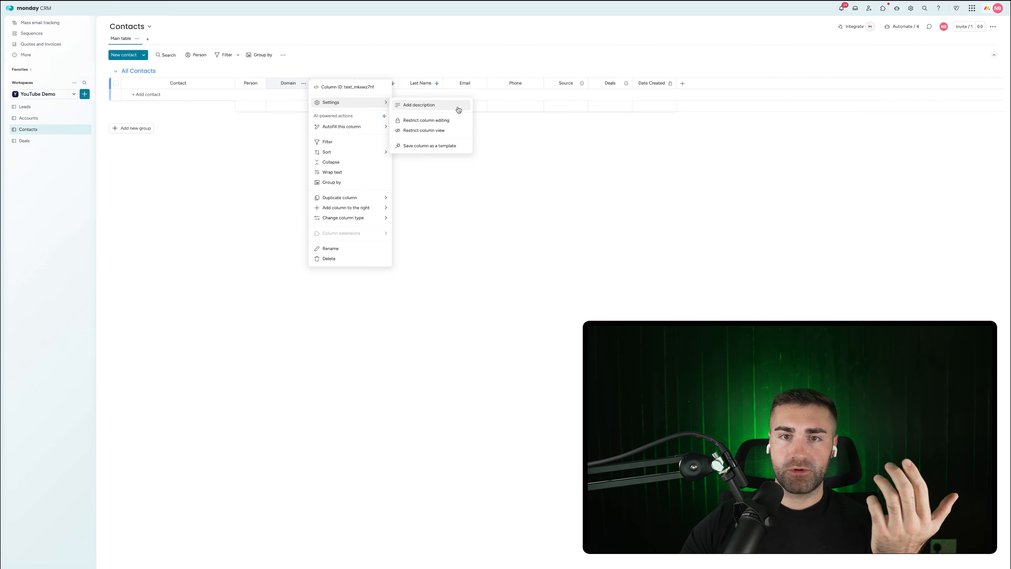
pyautogui.click(442, 120)
pyautogui.click(60, 118)
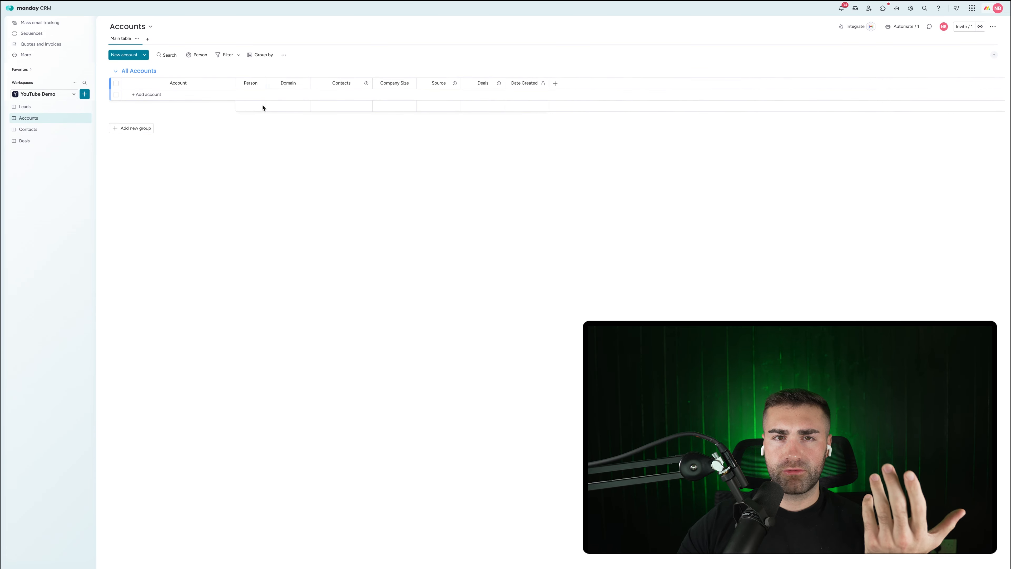
pyautogui.click(304, 83)
pyautogui.moveTo(350, 103)
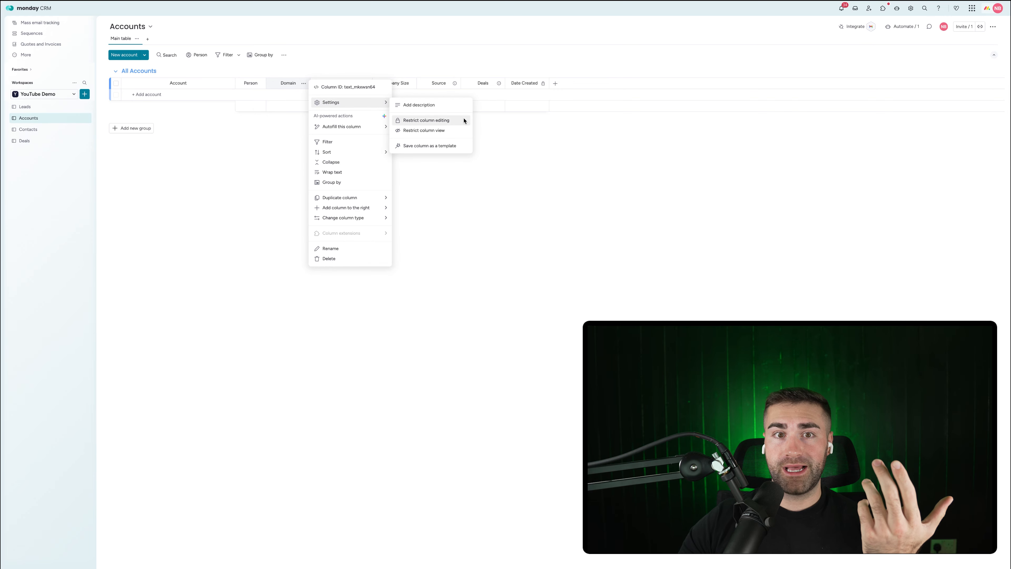
pyautogui.click(244, 178)
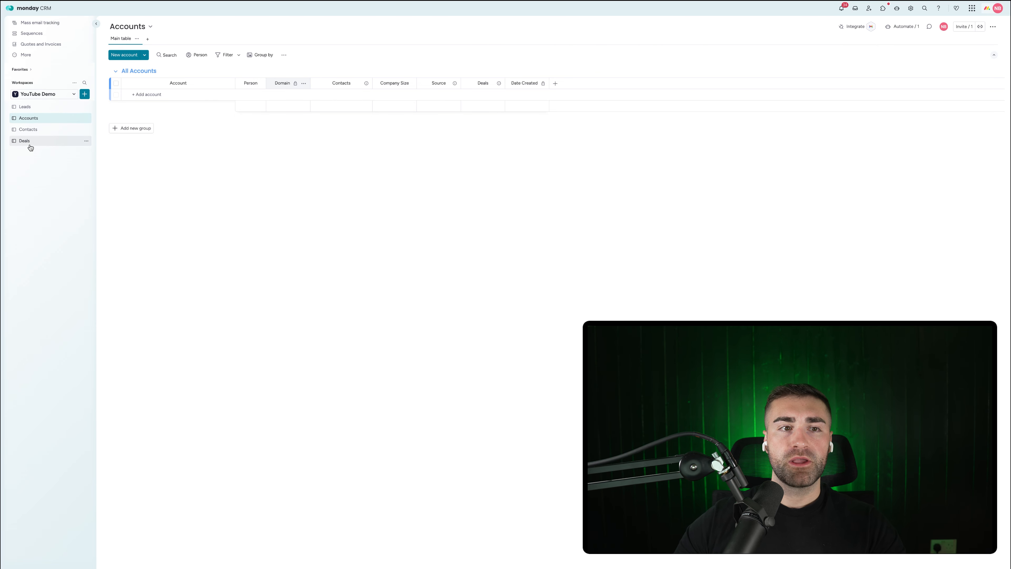
pyautogui.click(29, 107)
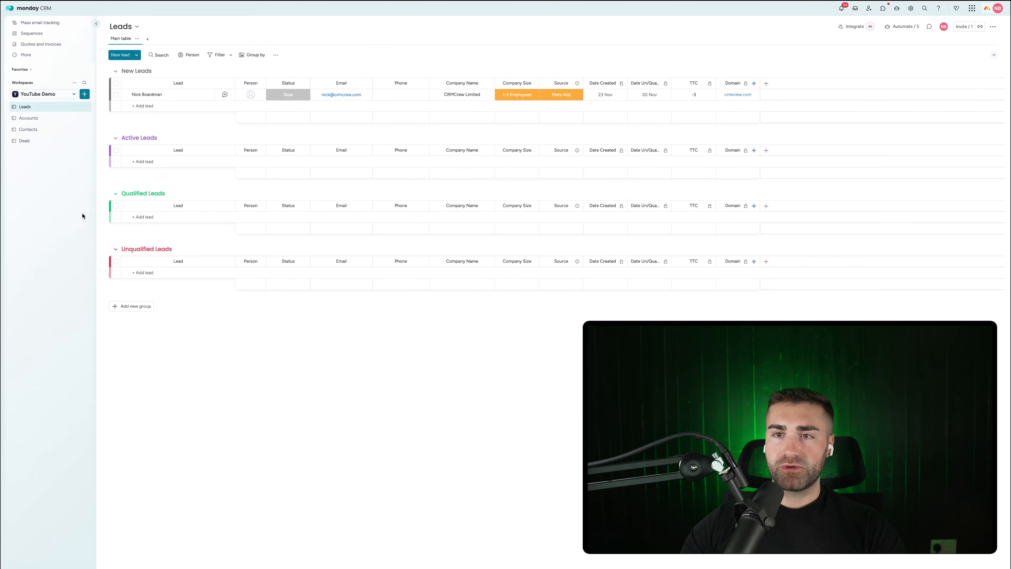
# Step: In the Status-to-Qualified automation, delete the move-to-Qualified Leads and set Date Un/Qualified actions
pyautogui.click(901, 27)
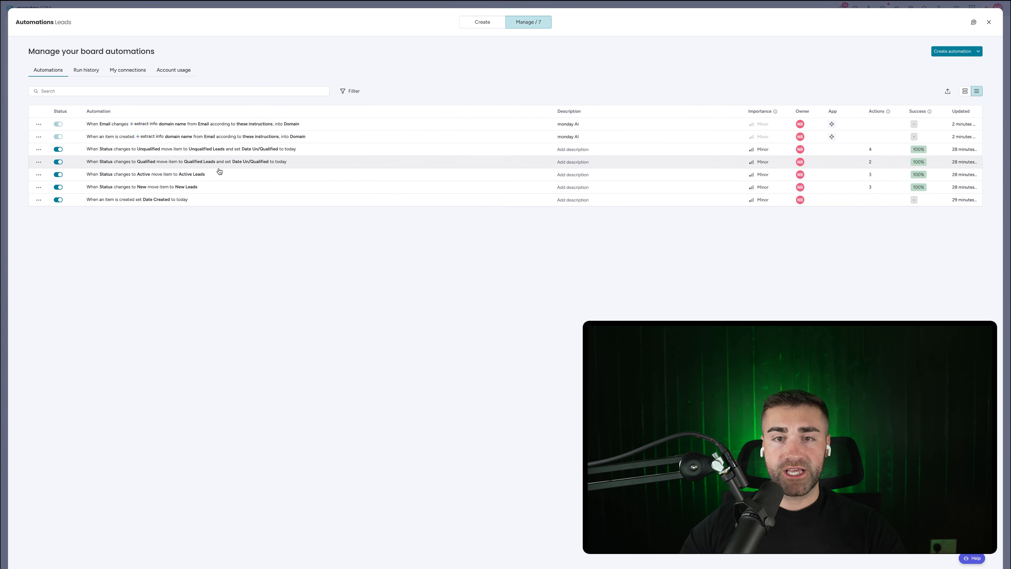
pyautogui.click(225, 164)
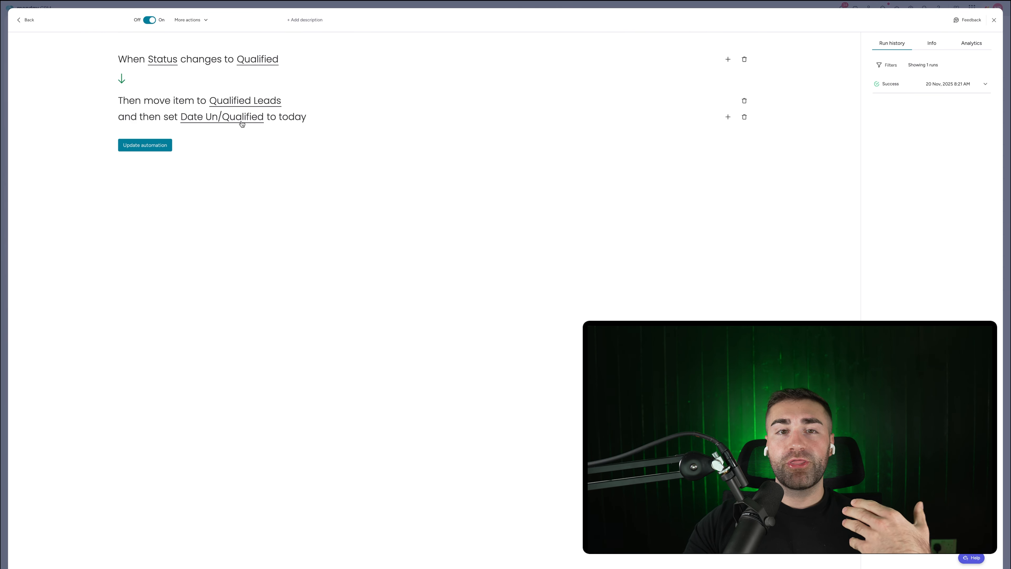
pyautogui.click(743, 103)
pyautogui.click(744, 102)
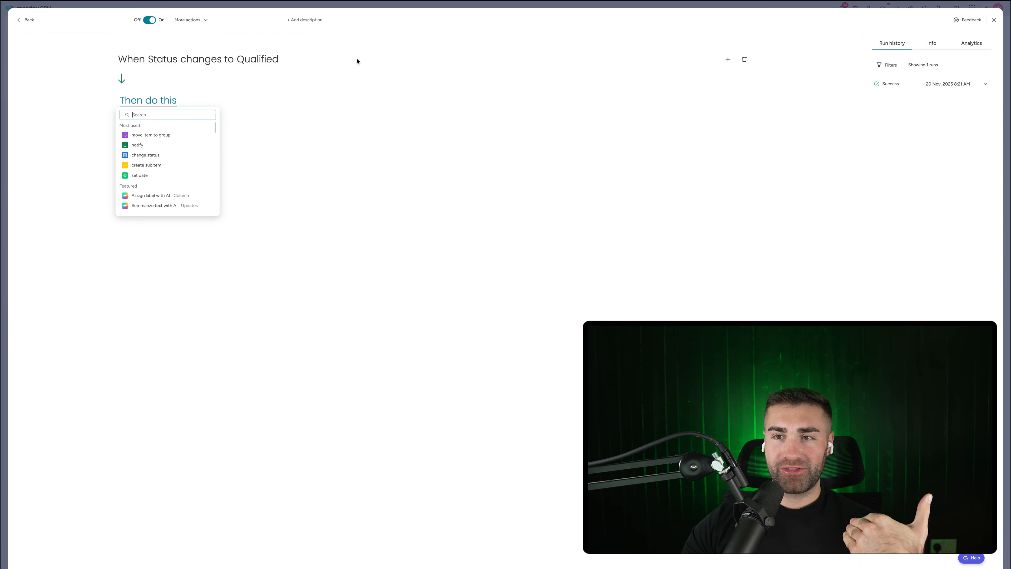
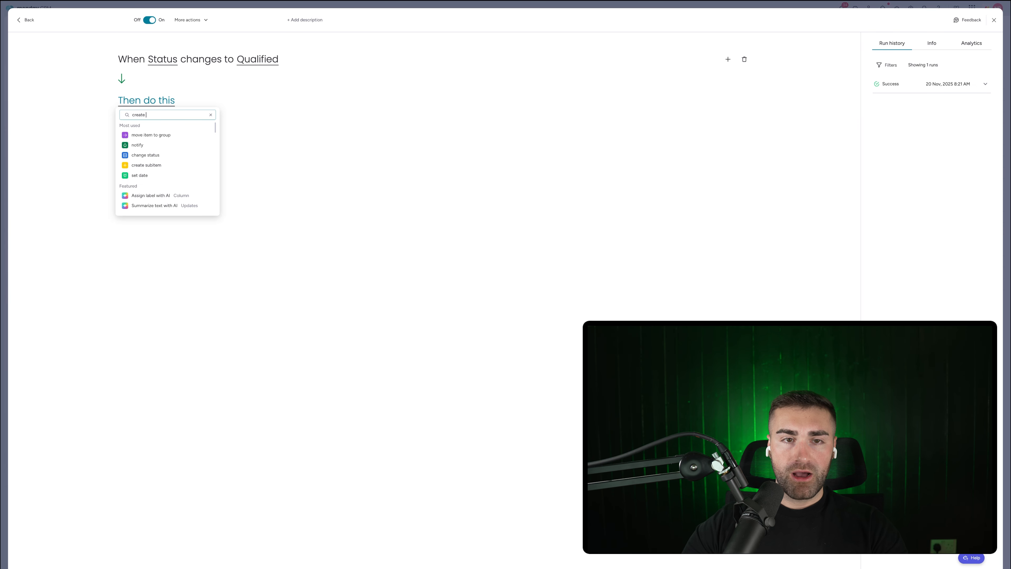
# Step: Add a 'create item' action to the Qualified automation that targets the Accounts board
pyautogui.write('d')
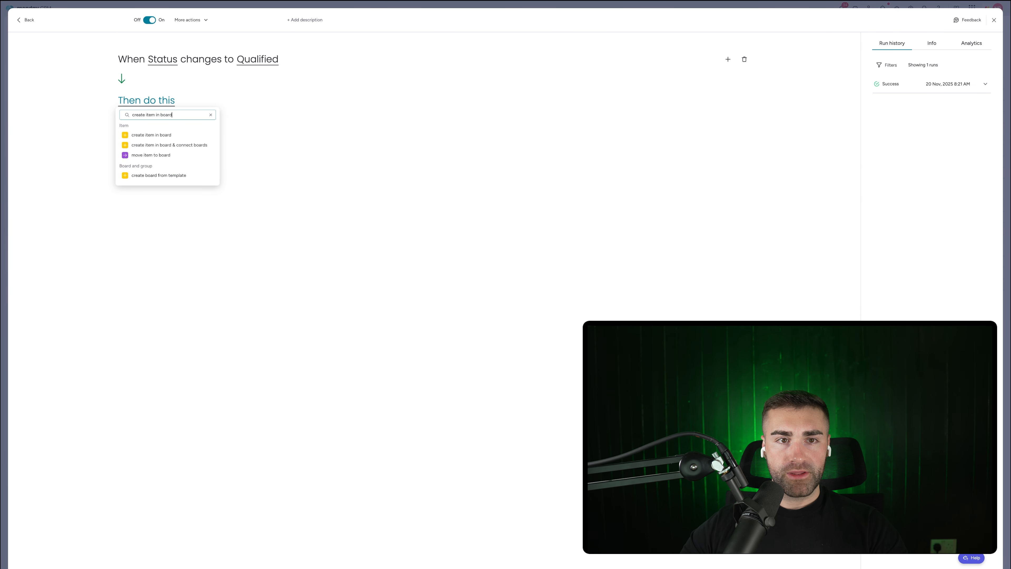
pyautogui.click(151, 135)
pyautogui.click(237, 100)
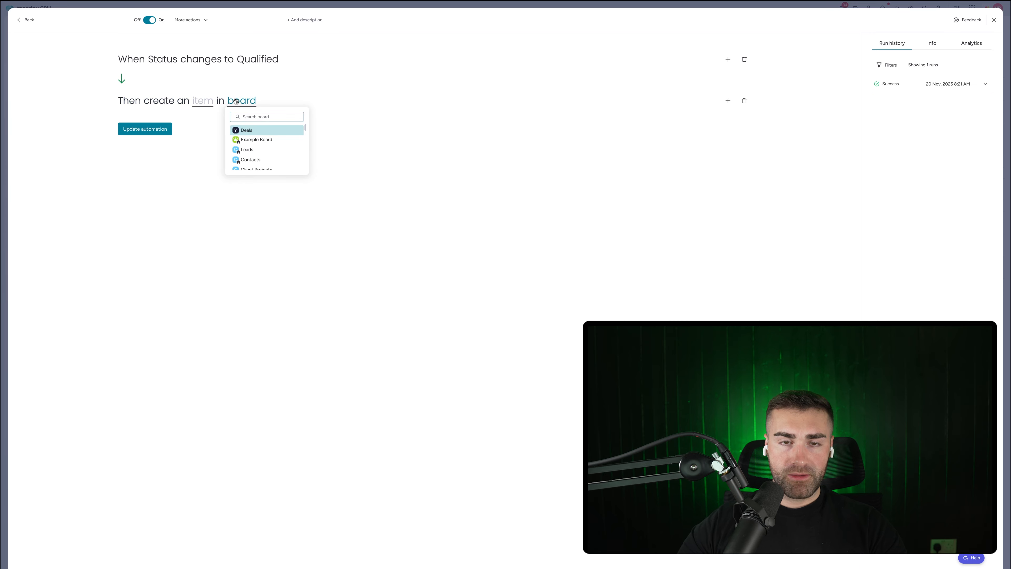
pyautogui.write('account')
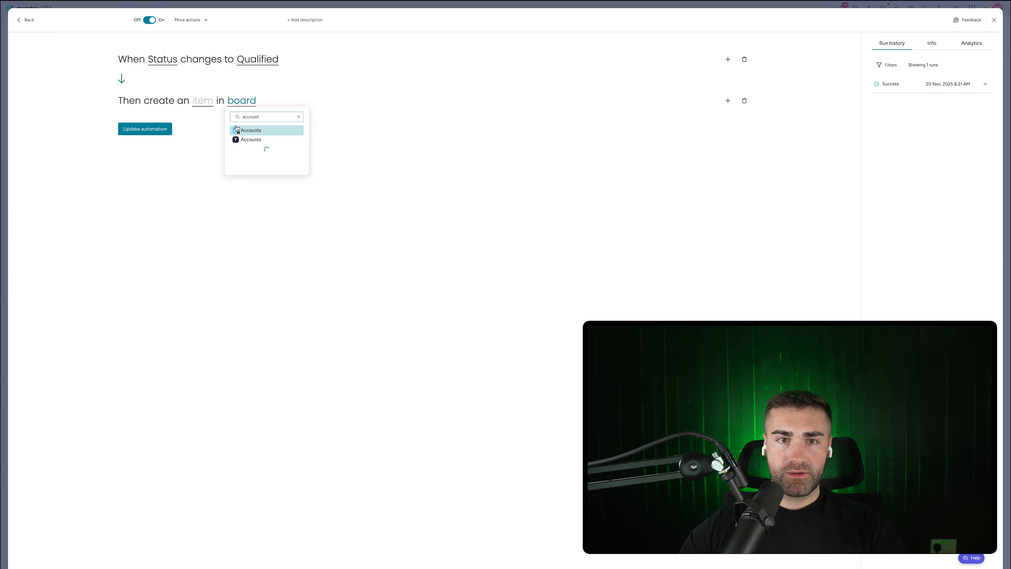
pyautogui.click(253, 135)
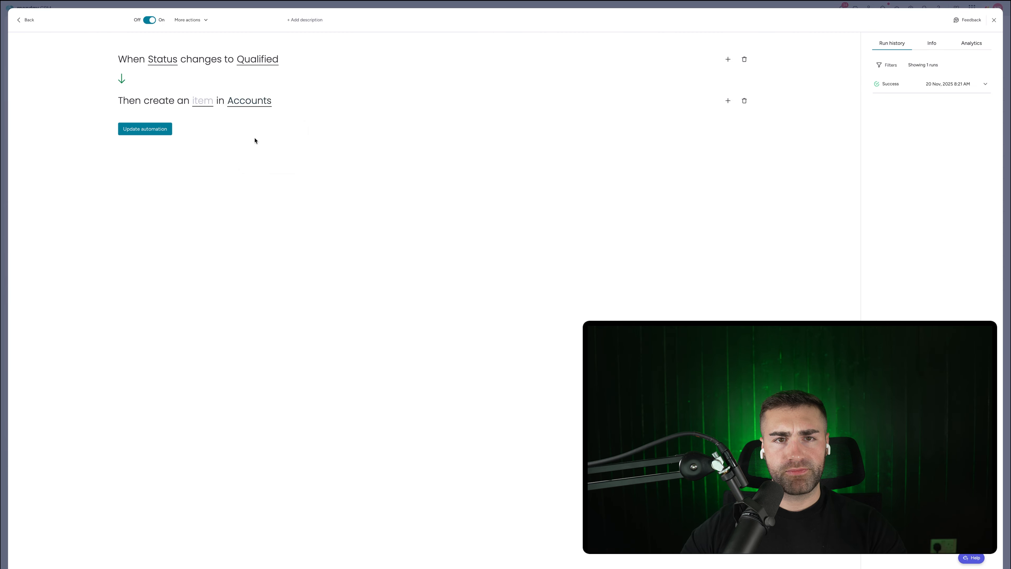
pyautogui.click(199, 100)
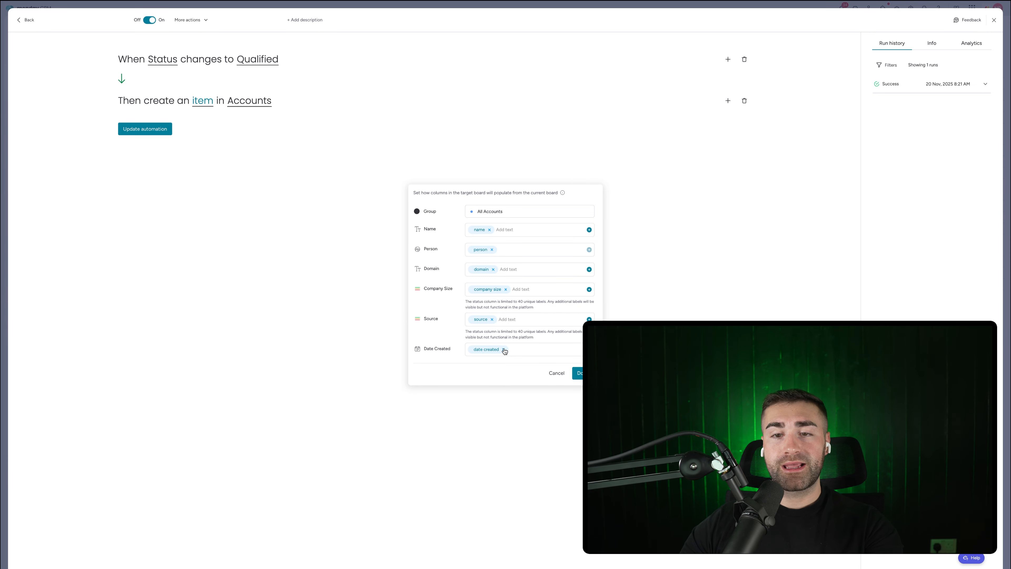
# Step: Map the Accounts item's Name to Company Name, dropping the Person and Date Created mappings
pyautogui.click(504, 350)
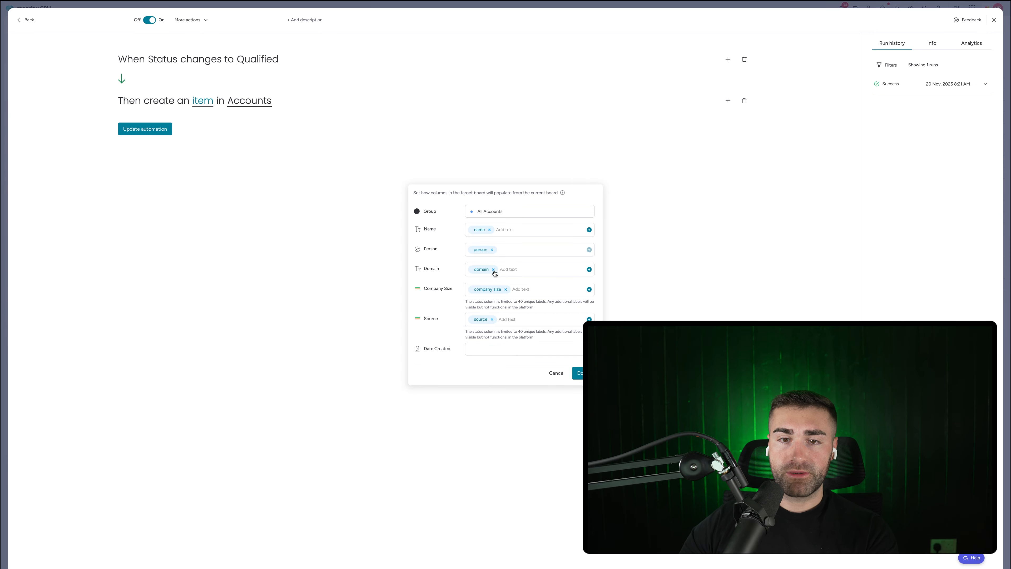
pyautogui.click(492, 249)
pyautogui.click(490, 229)
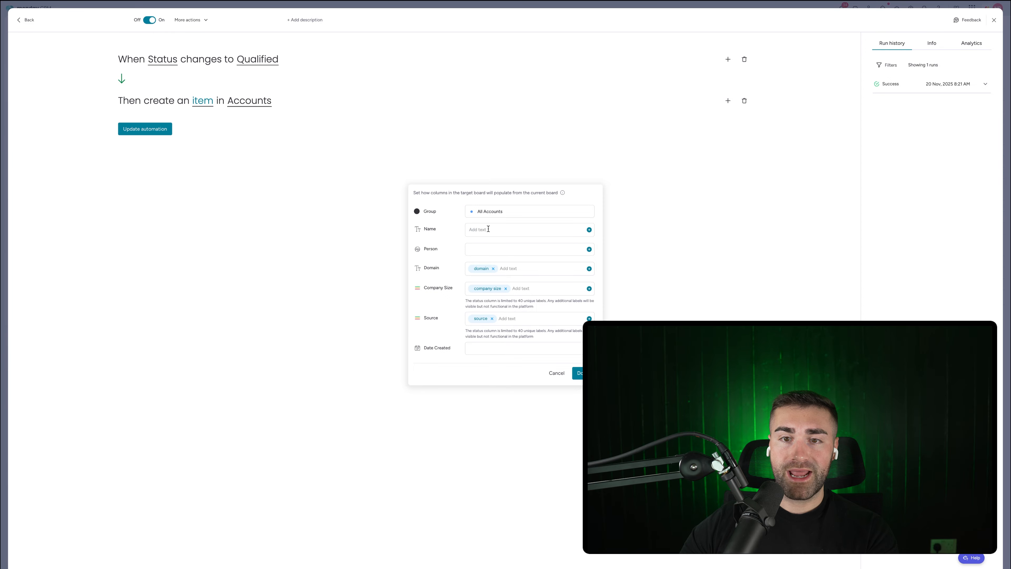
pyautogui.click(534, 229)
pyautogui.click(589, 230)
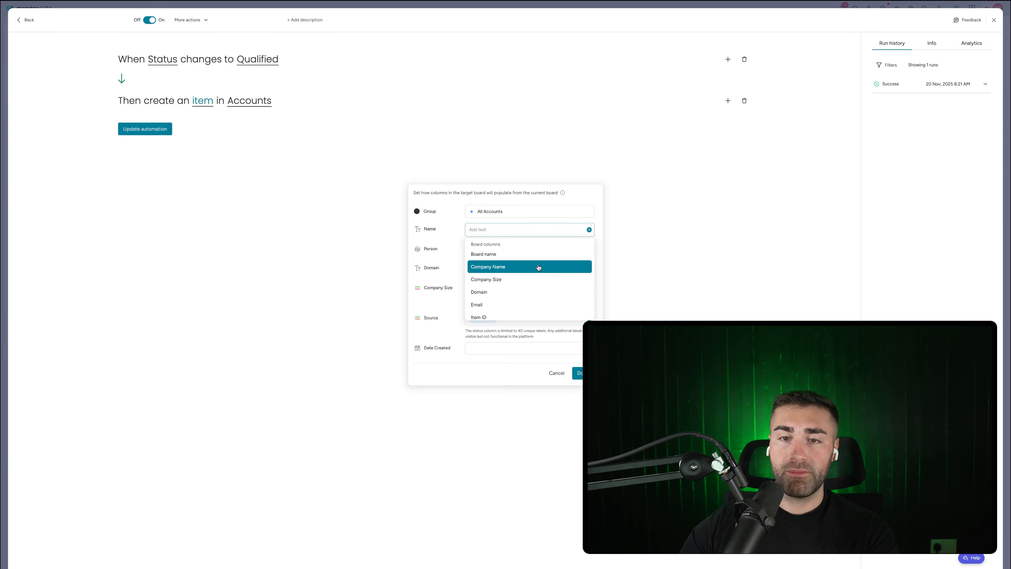
pyautogui.click(537, 266)
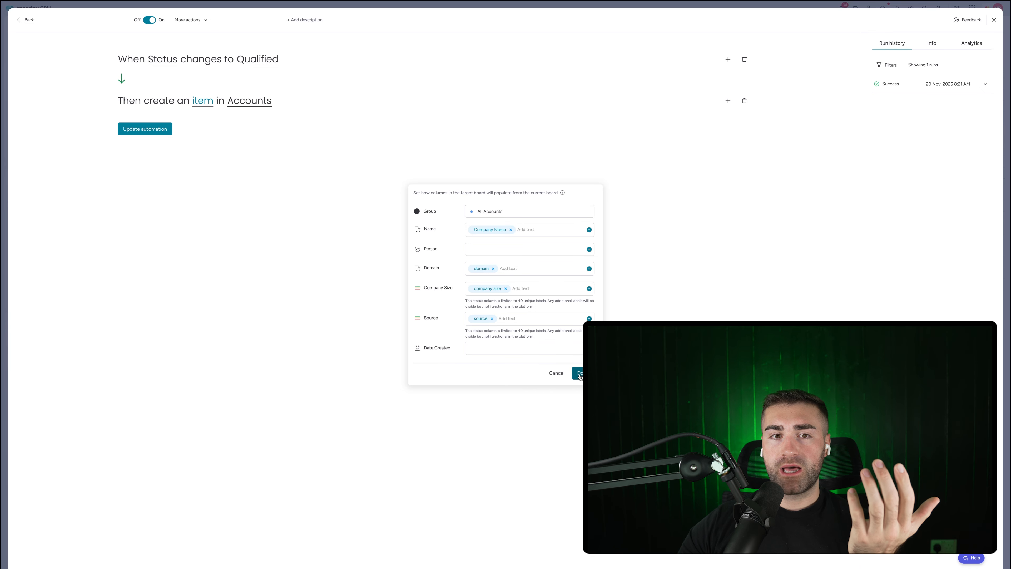
pyautogui.click(579, 374)
# Step: Add an action that moves the item to the Qualified Leads group
pyautogui.click(728, 101)
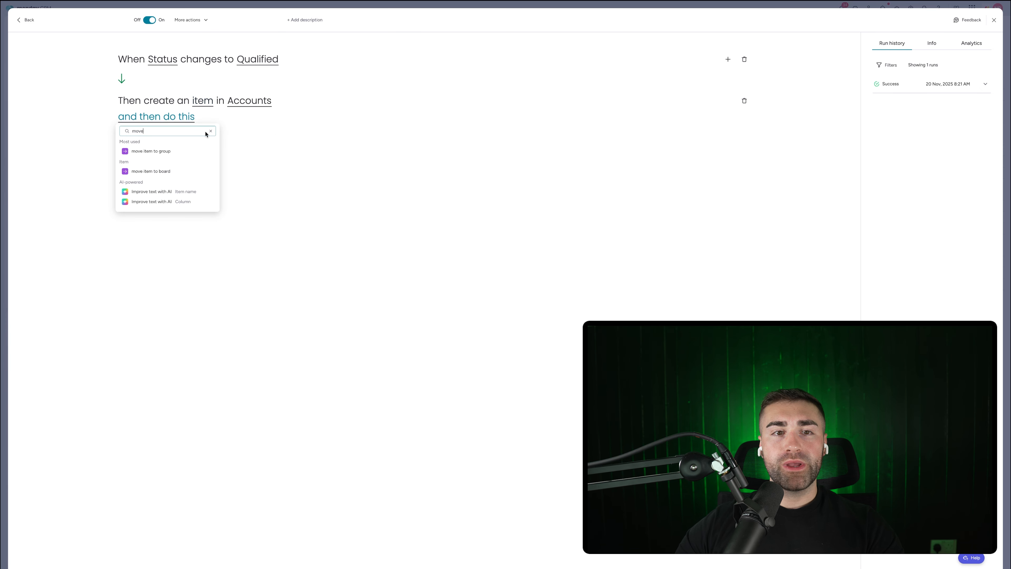
pyautogui.click(160, 151)
pyautogui.click(238, 119)
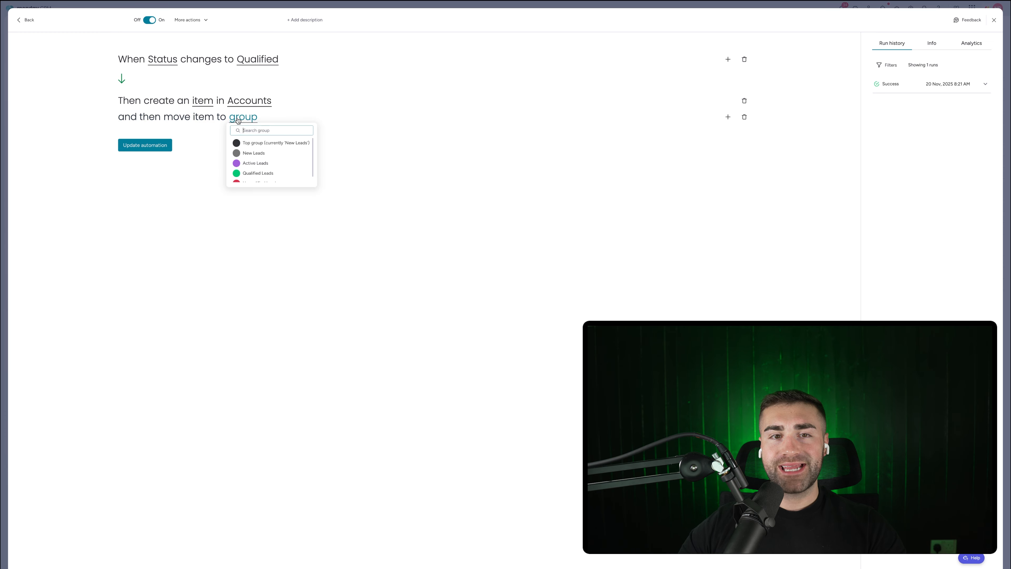
pyautogui.click(255, 173)
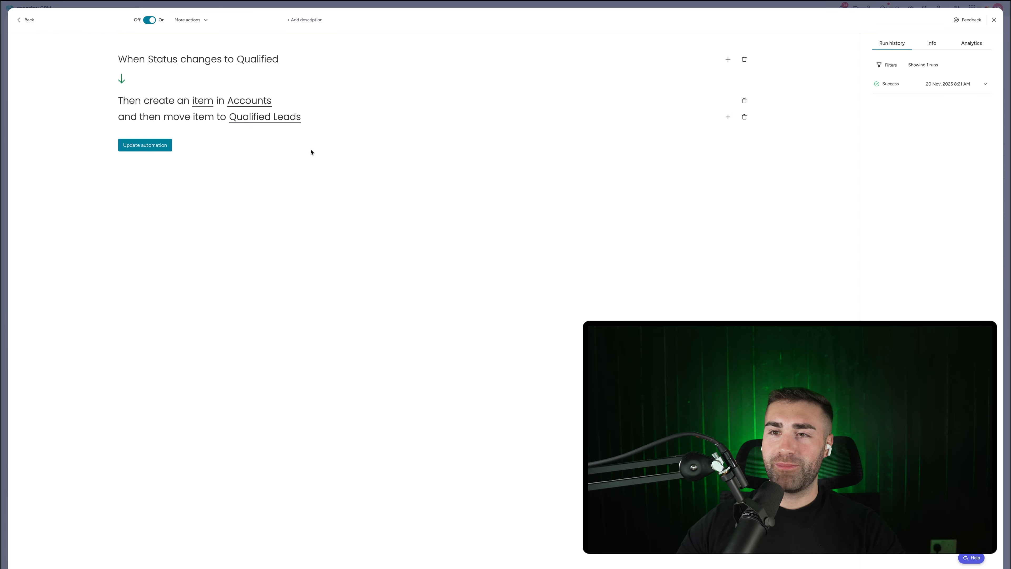
# Step: Add a 'create item' action on the Contacts board without Person or Date Created mapped
pyautogui.click(728, 117)
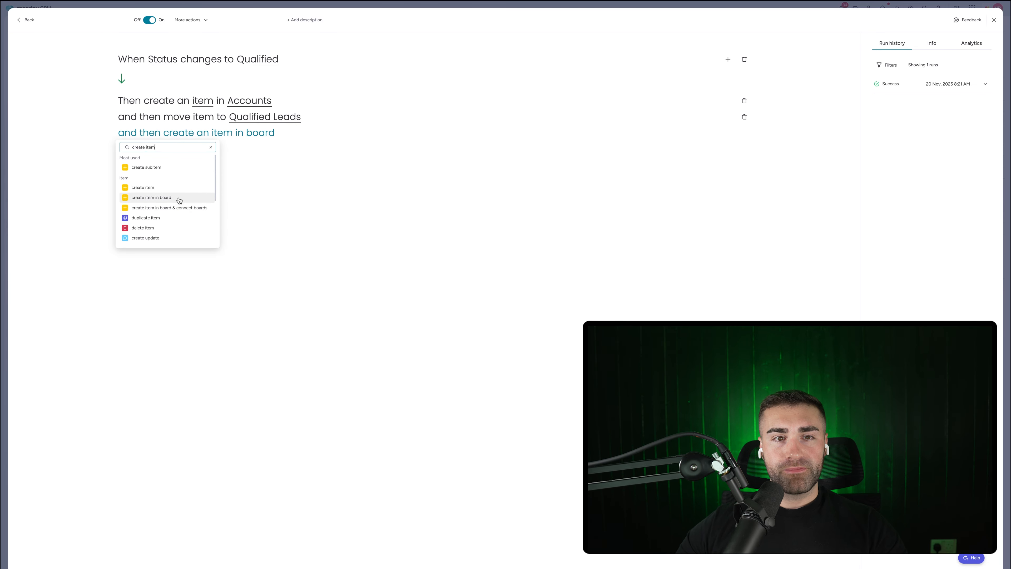
pyautogui.click(180, 199)
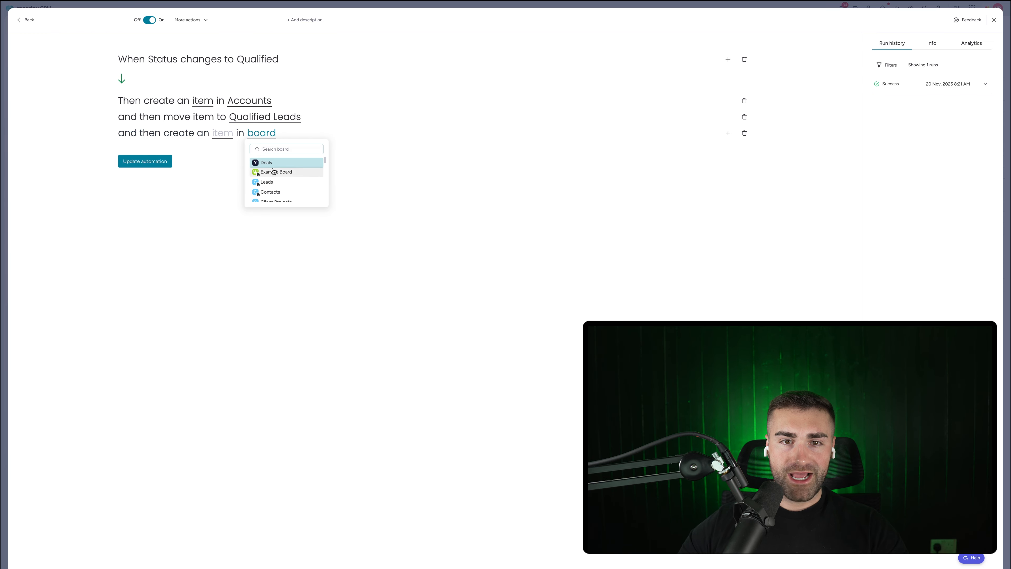
pyautogui.write('contacts')
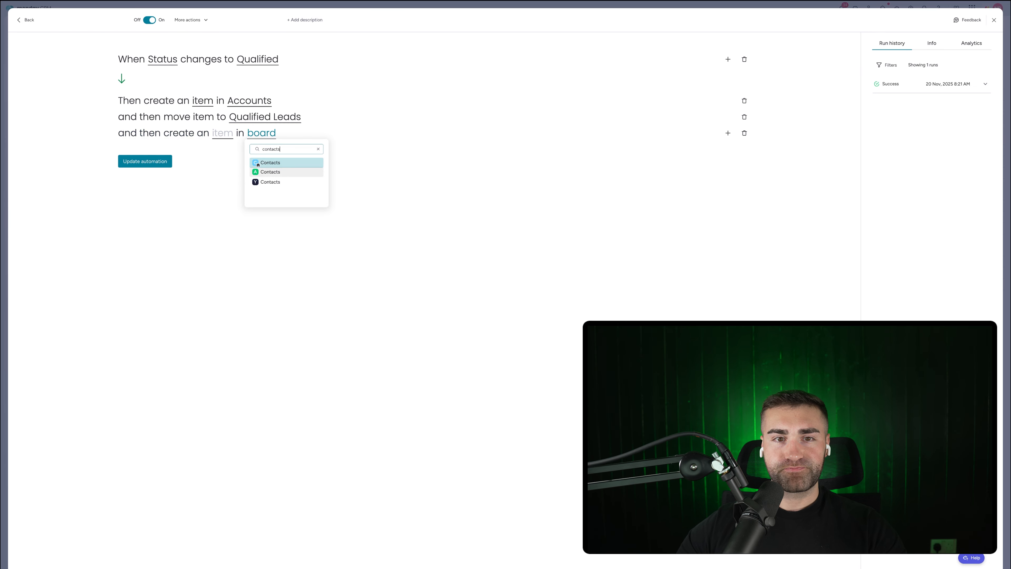
pyautogui.click(275, 181)
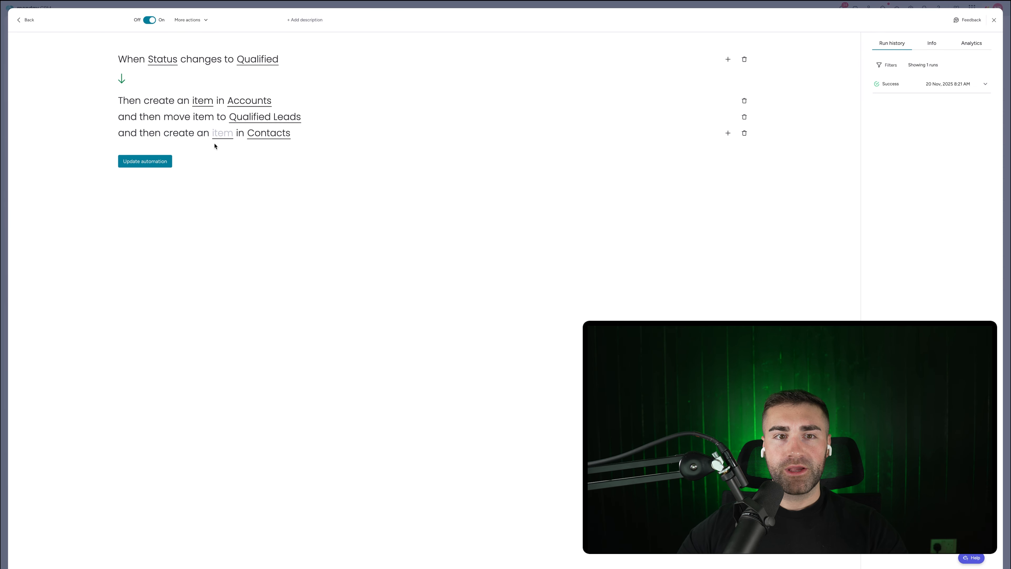
pyautogui.click(223, 134)
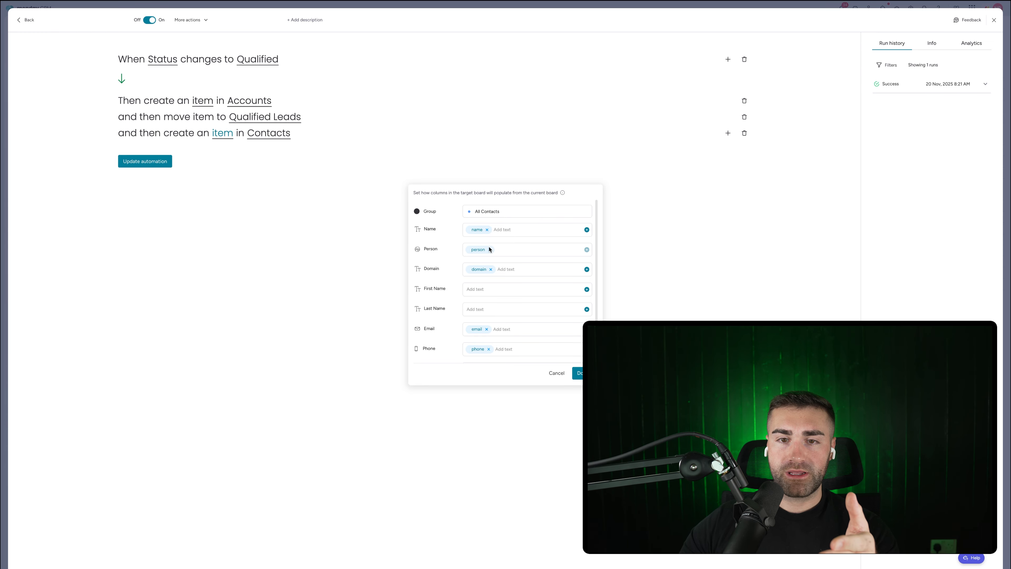
pyautogui.click(489, 250)
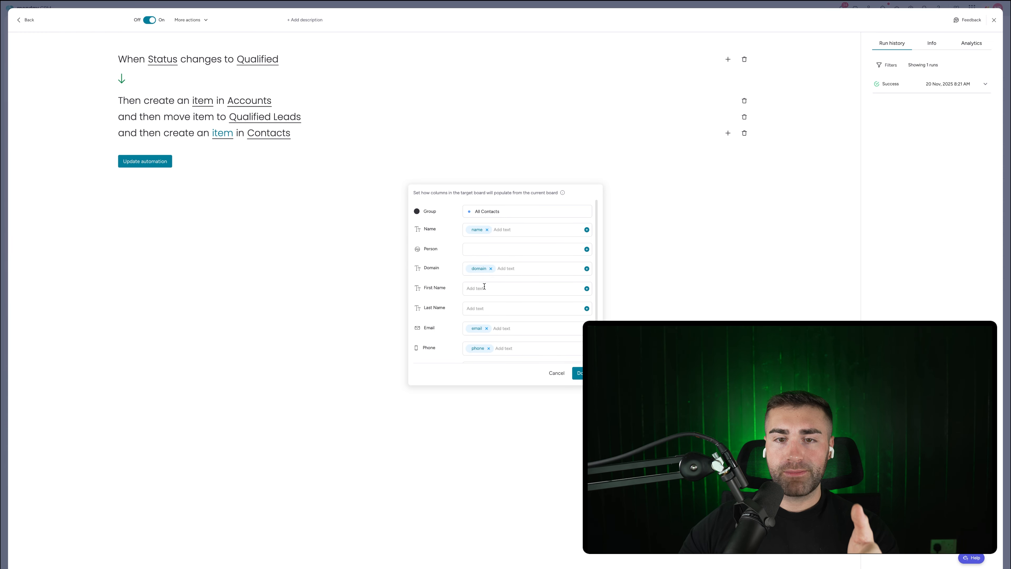
pyautogui.scroll(-1, 438, 302)
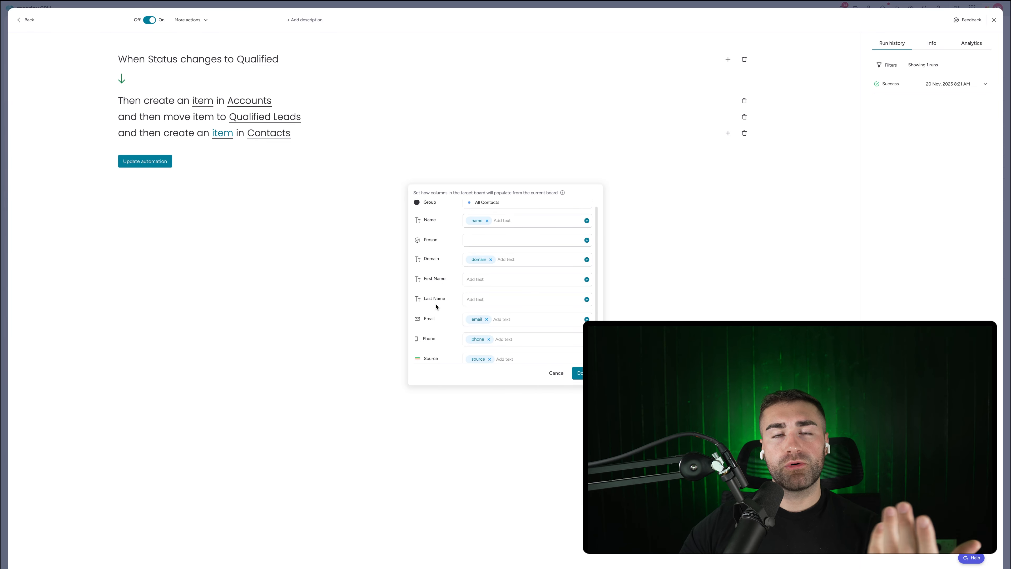
pyautogui.scroll(-1, 442, 306)
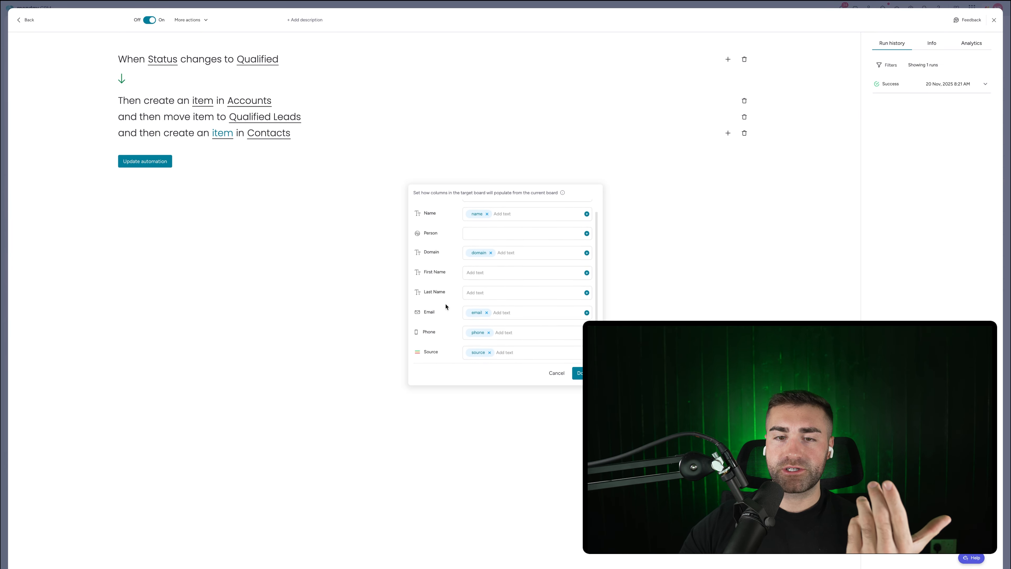
pyautogui.scroll(-3, 445, 306)
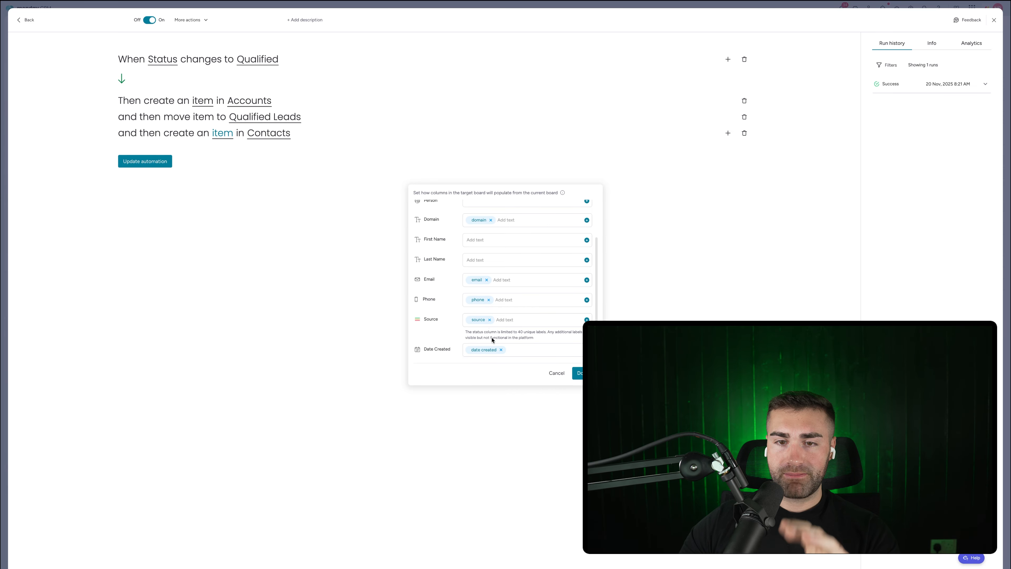
pyautogui.click(501, 351)
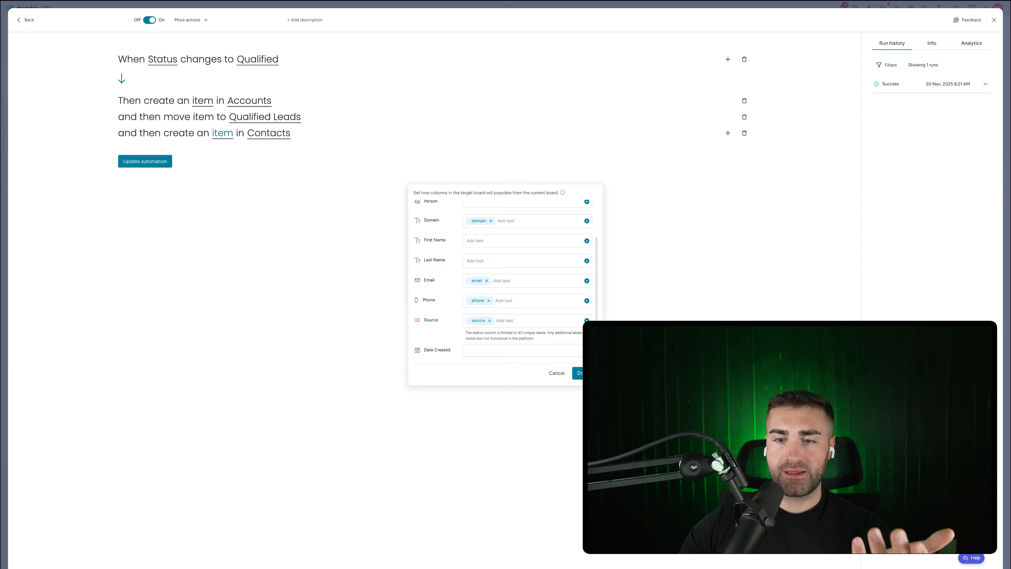
pyautogui.click(578, 373)
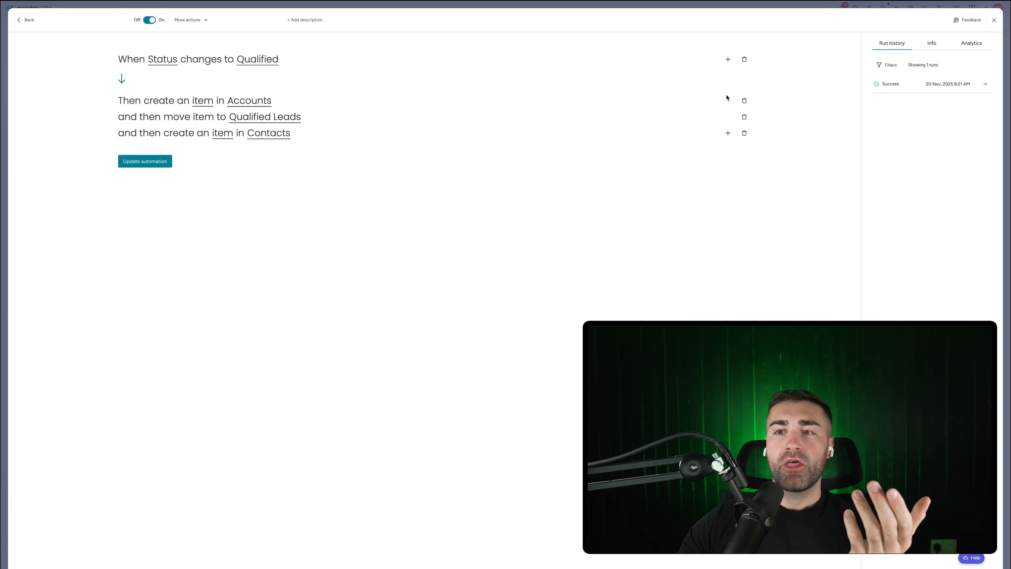
pyautogui.click(728, 133)
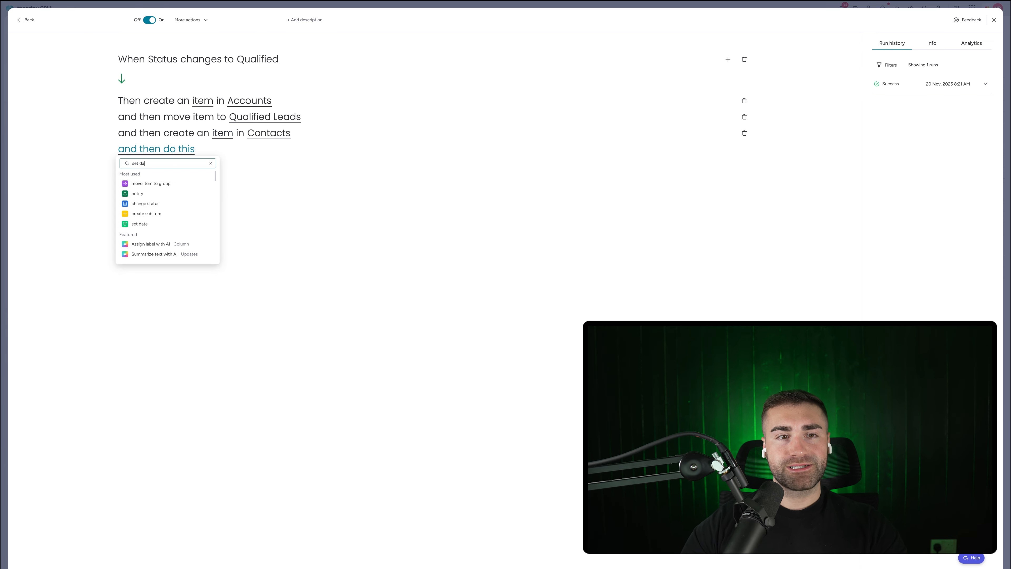
# Step: Add a 'set date' action that sets Date Un/Qualified to today
pyautogui.write('set date')
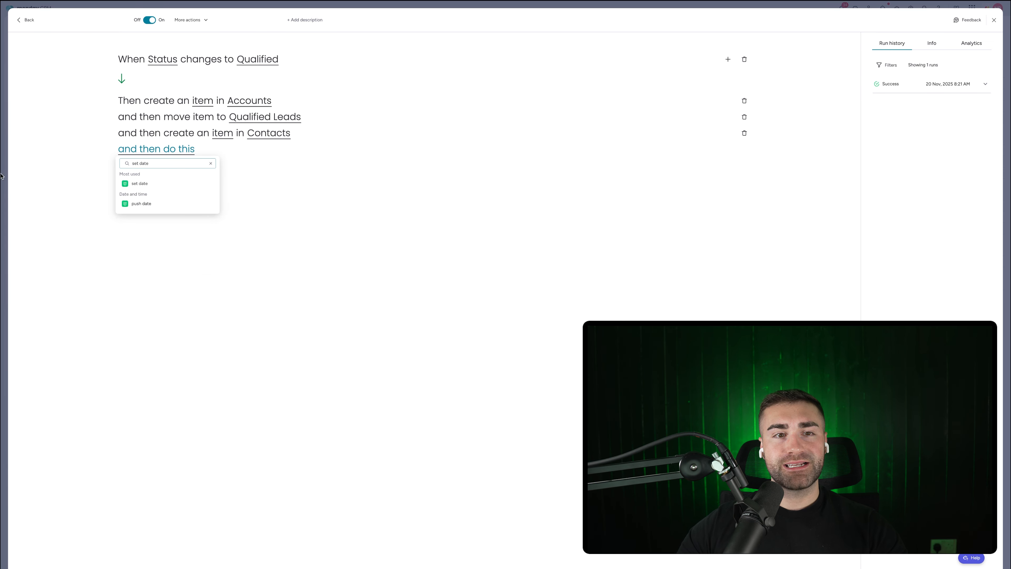
pyautogui.click(143, 184)
pyautogui.click(195, 150)
pyautogui.click(199, 186)
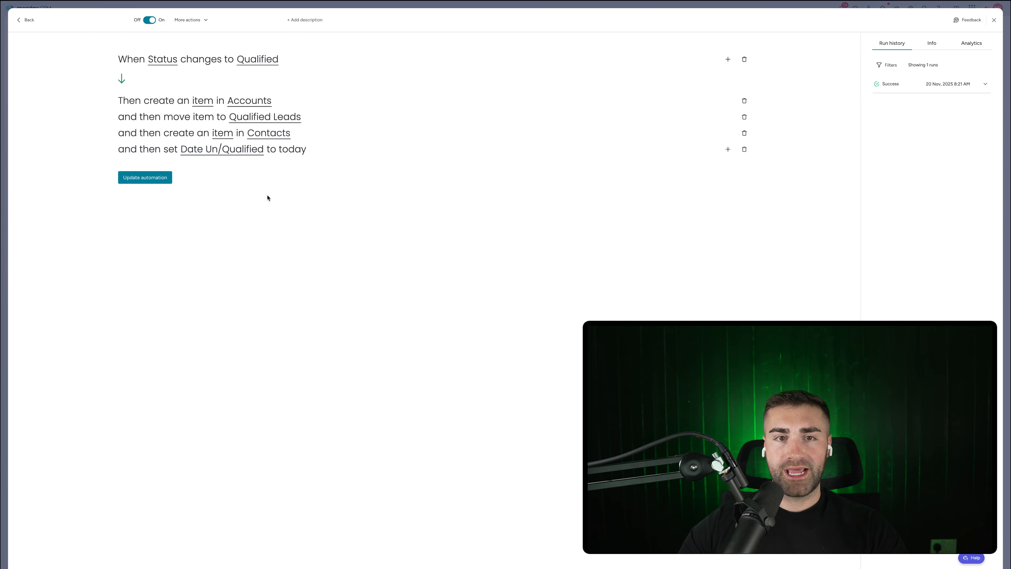
# Step: Add a 'create item' action that targets the Deals board
pyautogui.click(728, 150)
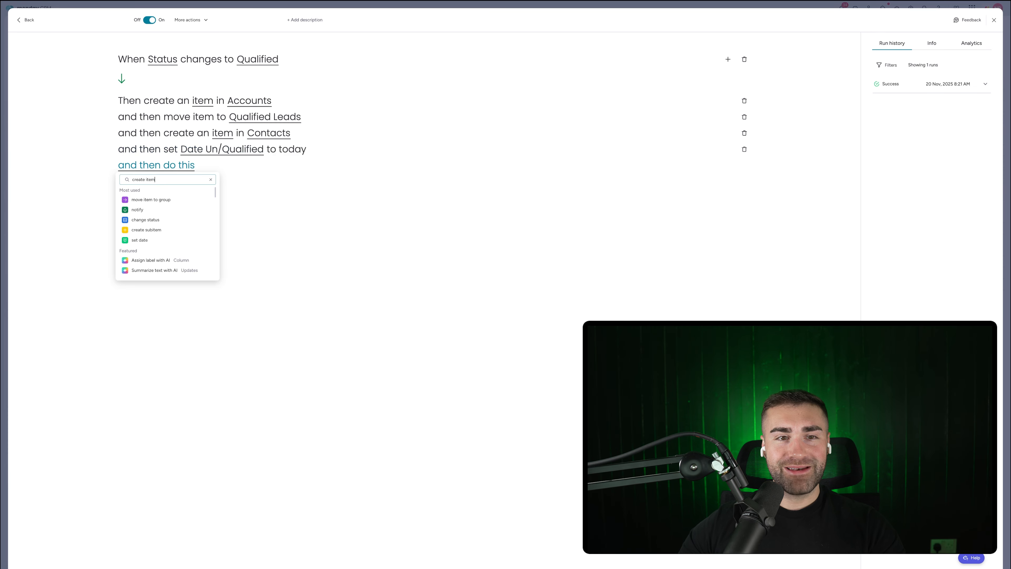
pyautogui.write('create item')
pyautogui.click(164, 232)
pyautogui.click(258, 166)
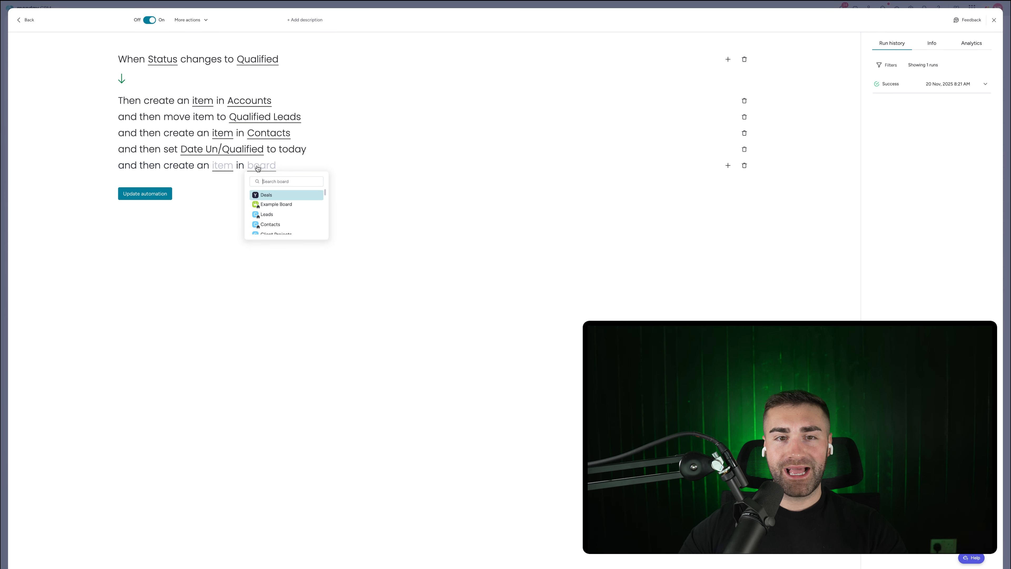
pyautogui.click(266, 195)
pyautogui.click(222, 166)
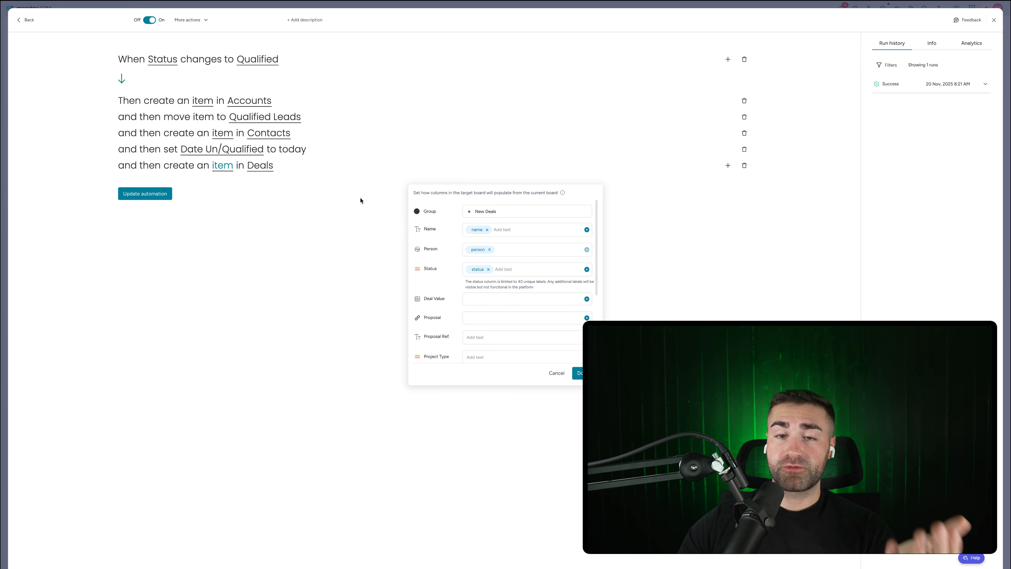
# Step: Name the new deal 'Company Name - Name' from the lead's columns
pyautogui.click(493, 230)
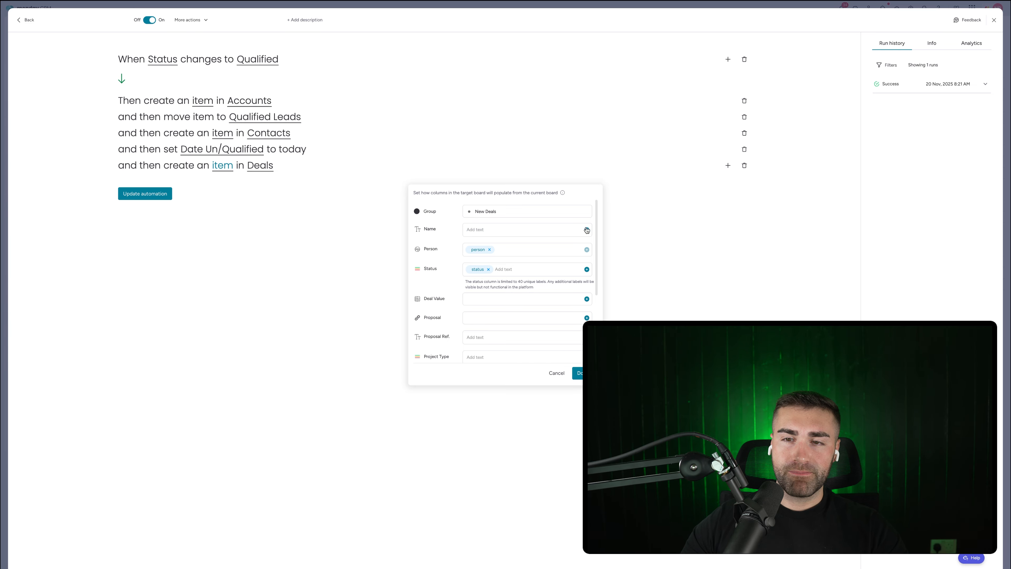
pyautogui.click(586, 230)
pyautogui.click(521, 265)
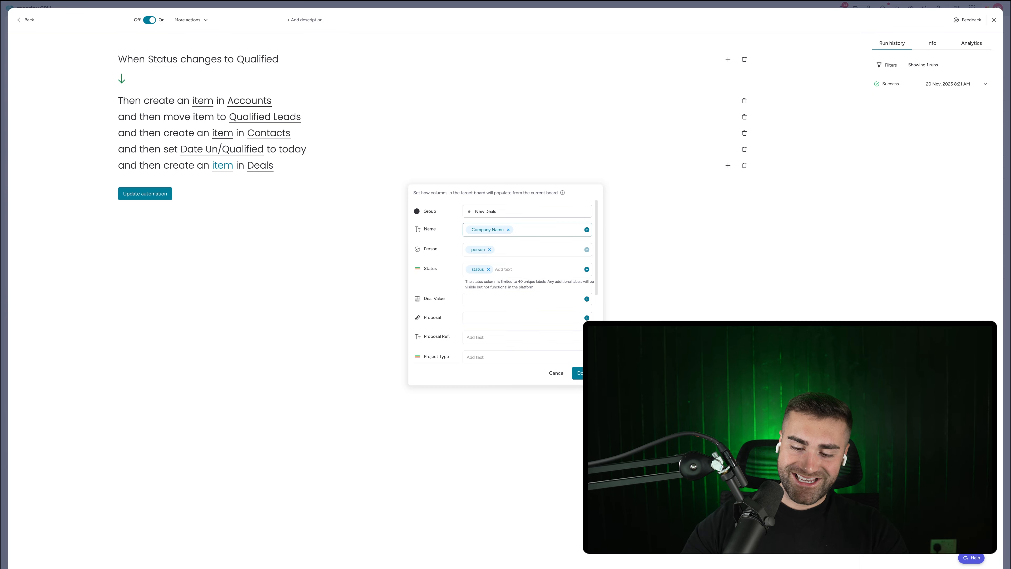
pyautogui.write('-')
pyautogui.click(587, 230)
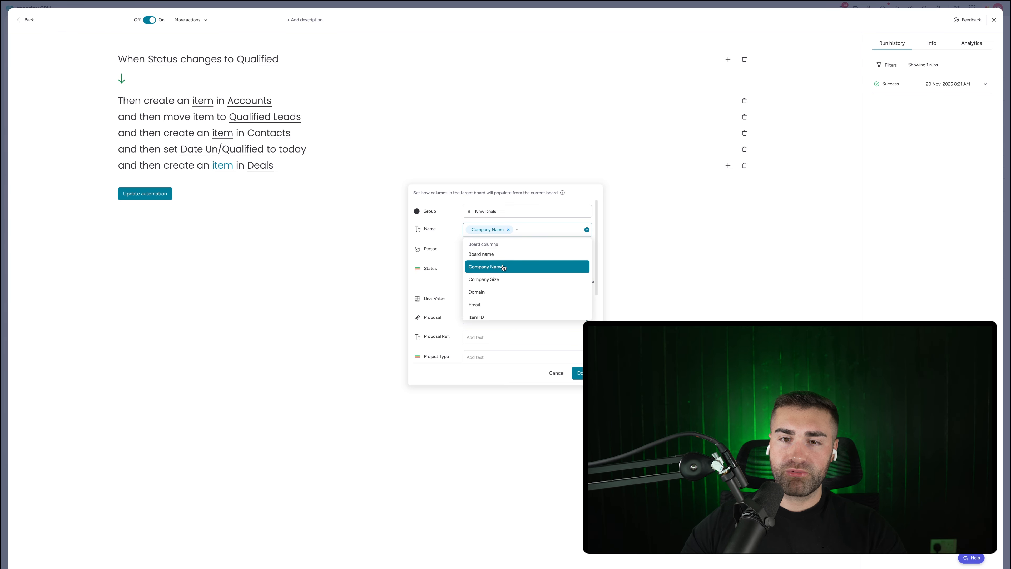
pyautogui.scroll(-1, 501, 265)
pyautogui.scroll(-2, 499, 263)
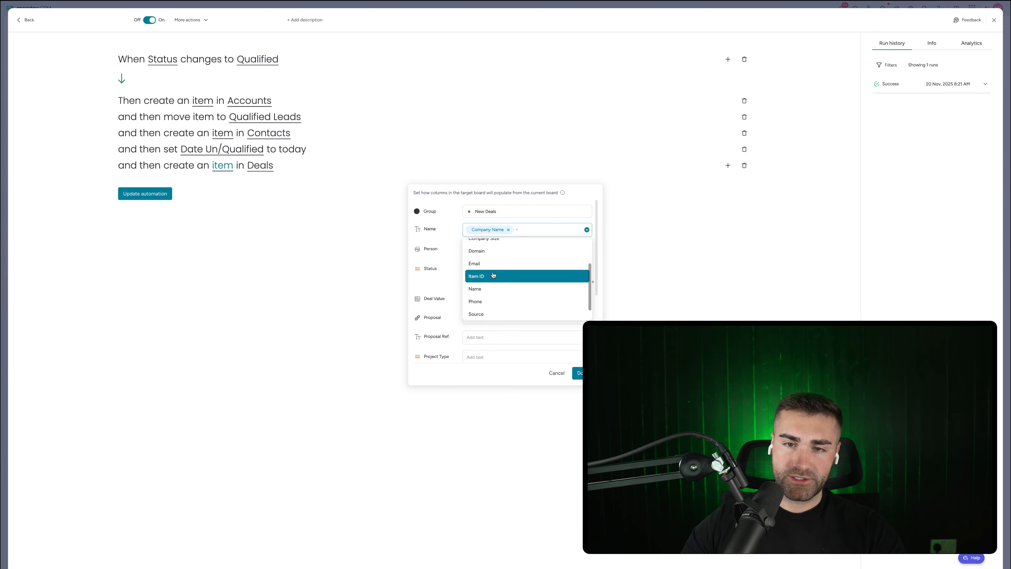
pyautogui.click(490, 286)
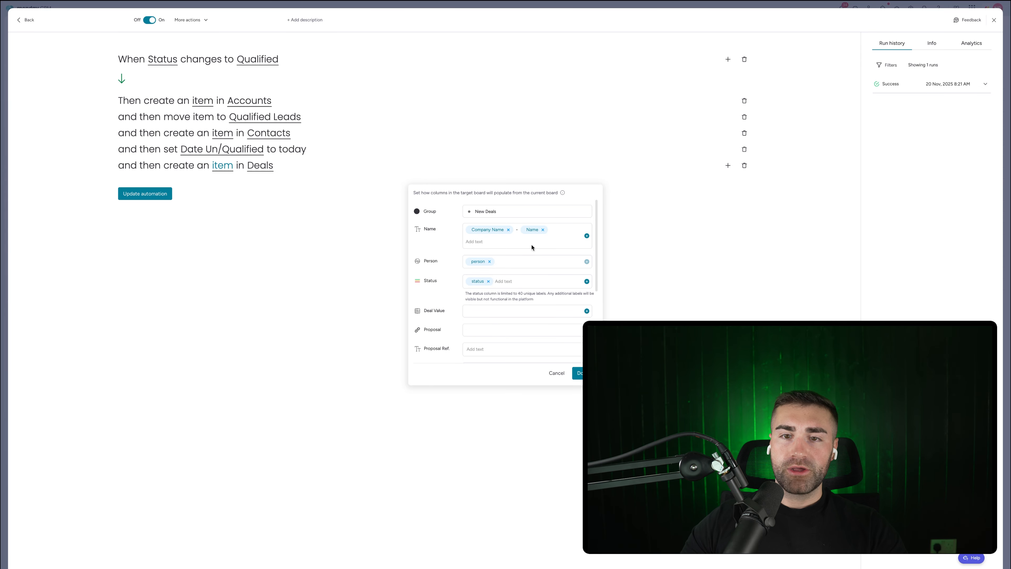
# Step: Clear the deal's Person, Status and Date Created mappings, fill Date Lead Created from Date Created, and save
pyautogui.click(489, 262)
pyautogui.click(489, 281)
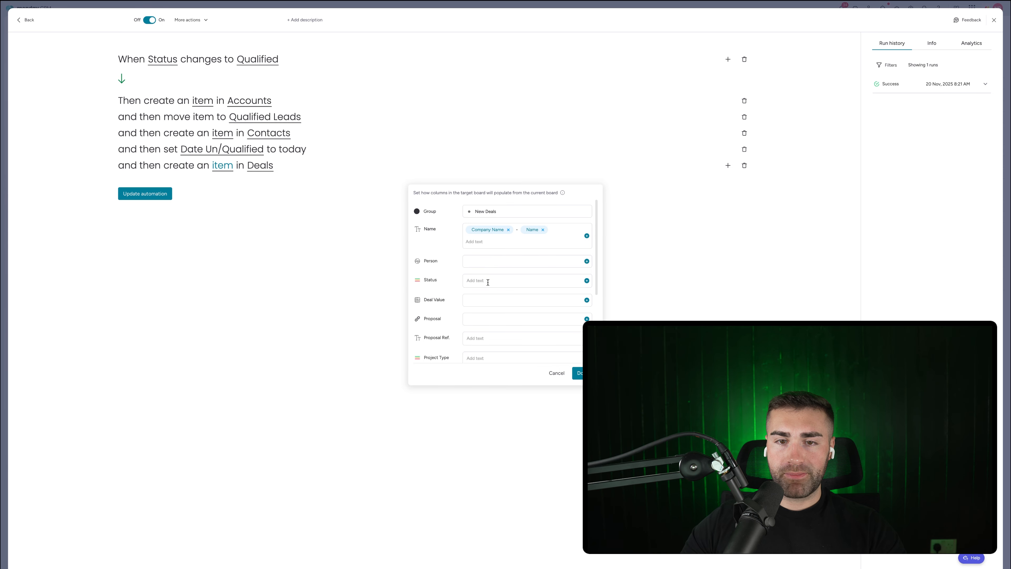
pyautogui.scroll(-2, 481, 281)
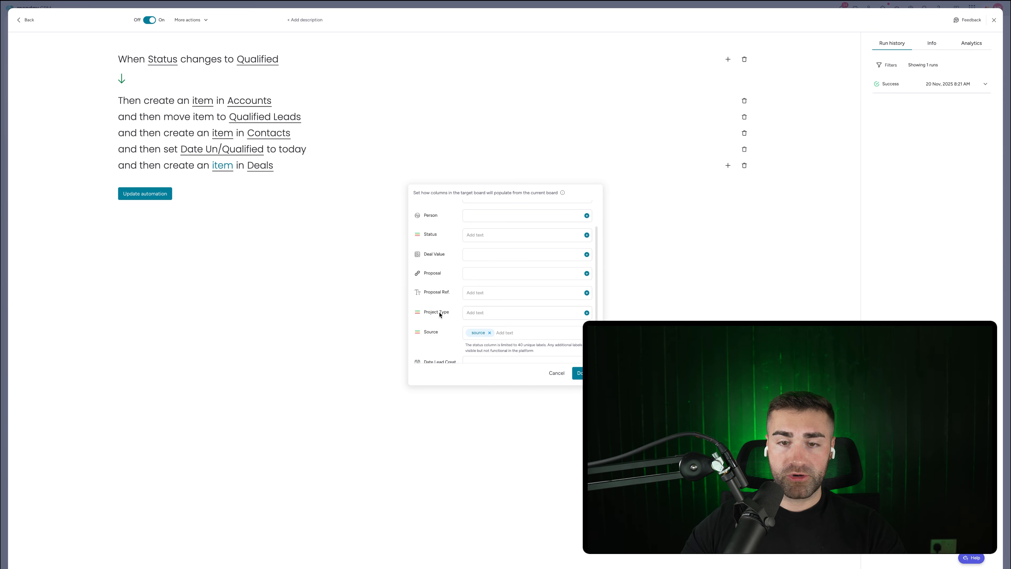
pyautogui.scroll(-1, 439, 314)
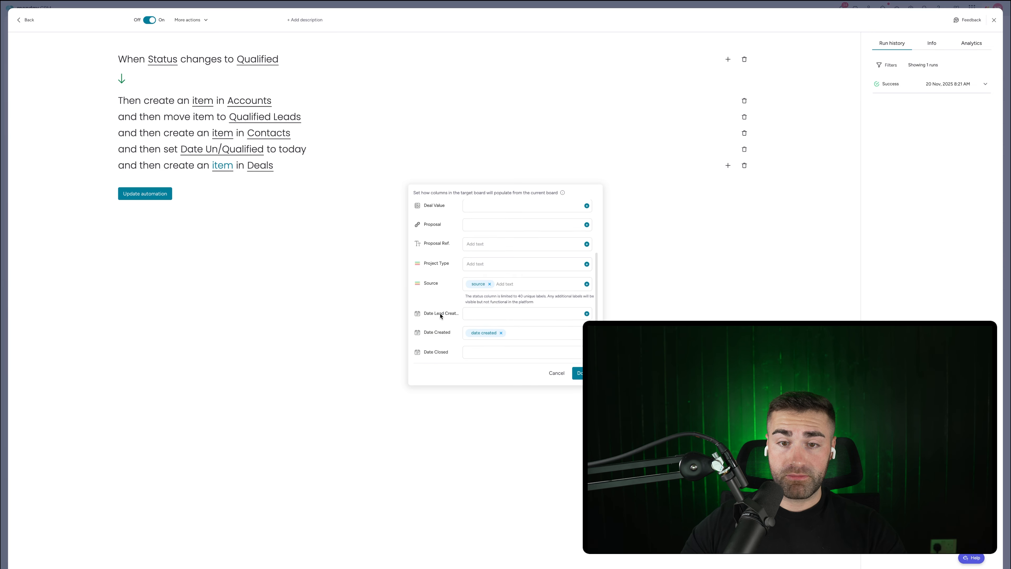
pyautogui.click(501, 328)
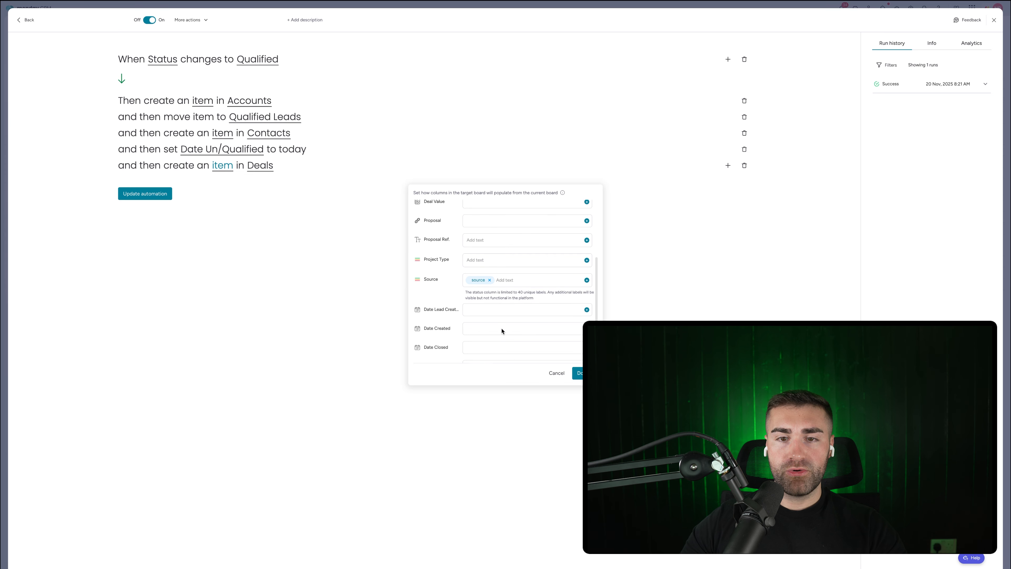
pyautogui.click(586, 309)
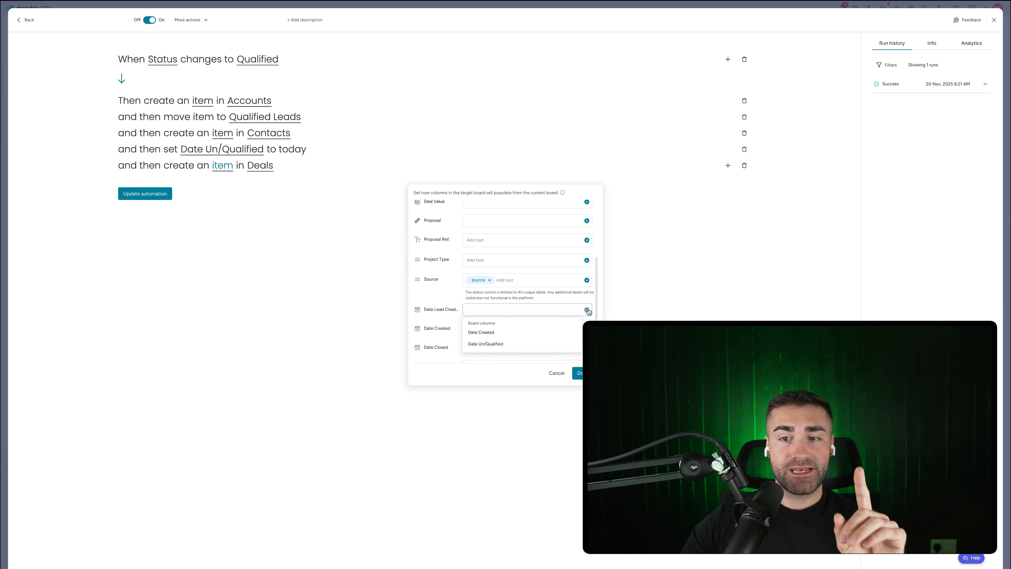
pyautogui.click(502, 335)
pyautogui.scroll(-1, 574, 364)
pyautogui.scroll(-1, 574, 365)
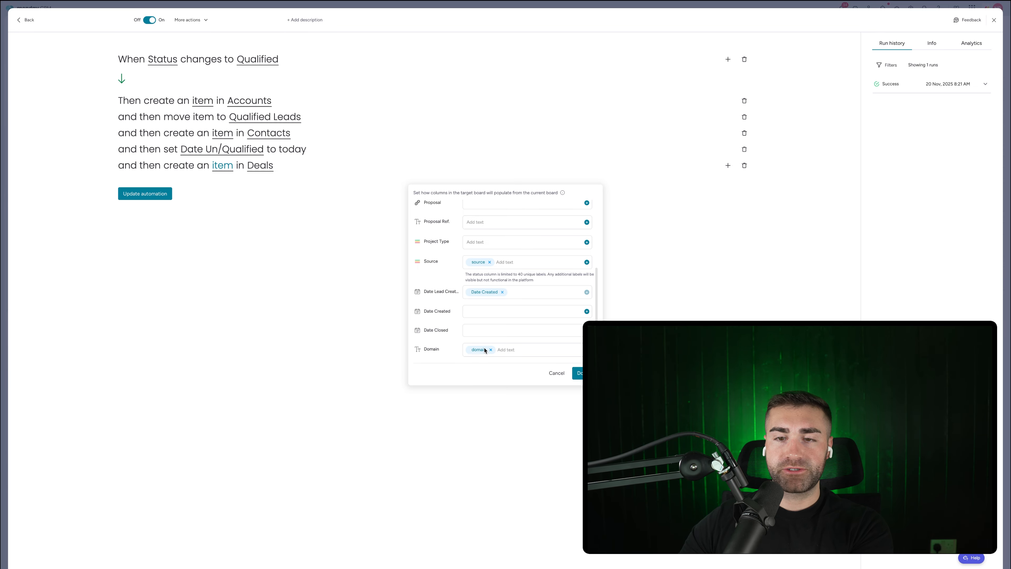
pyautogui.click(580, 373)
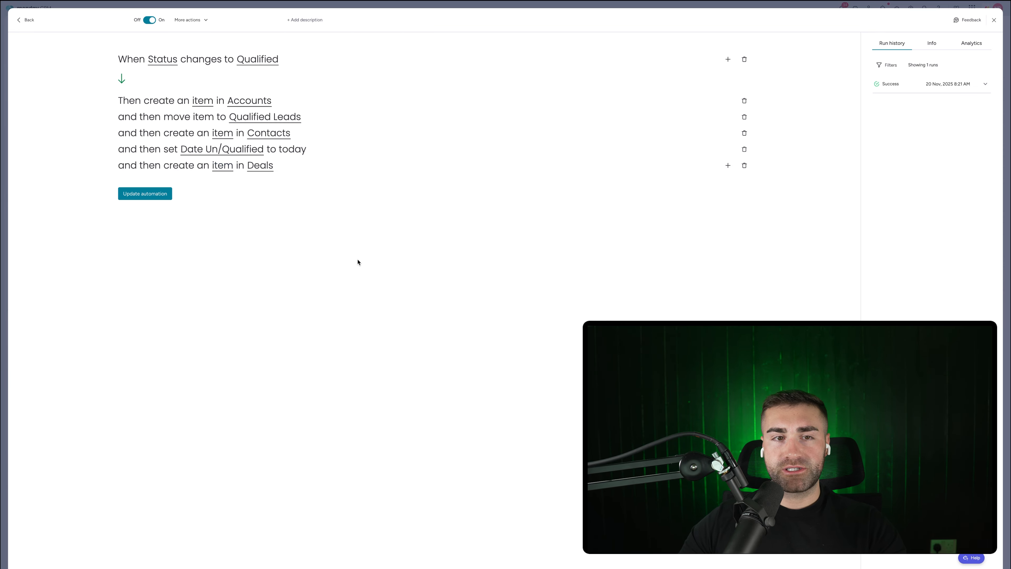
pyautogui.click(164, 195)
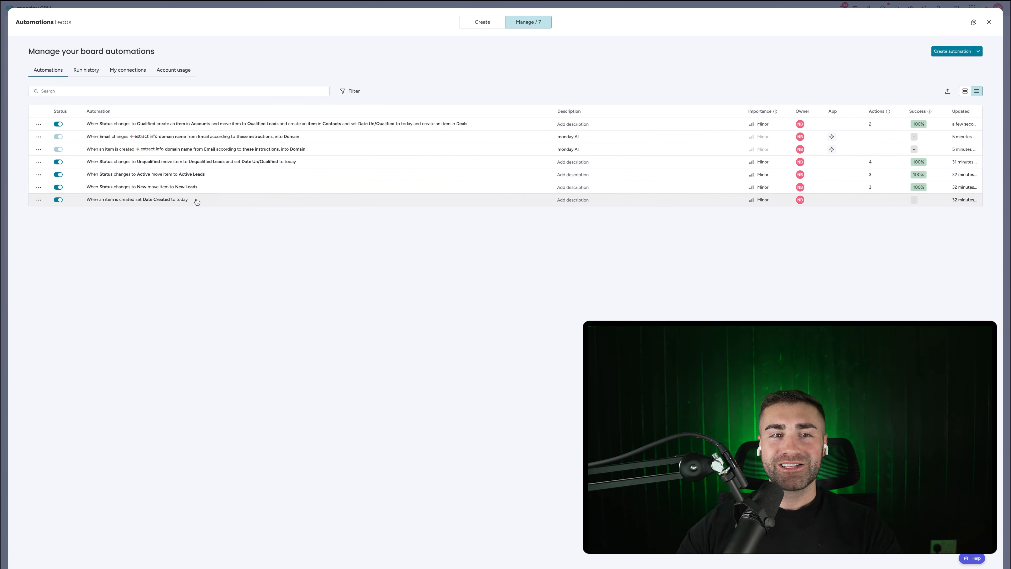
# Step: Leave the Leads automations and open the automations for the Contacts board
pyautogui.press('Escape')
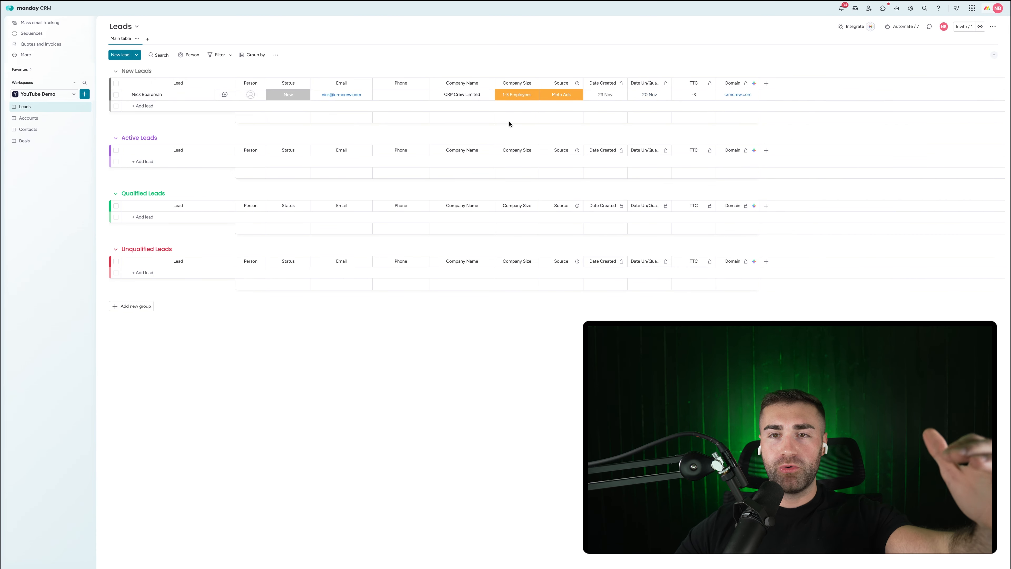
pyautogui.click(28, 130)
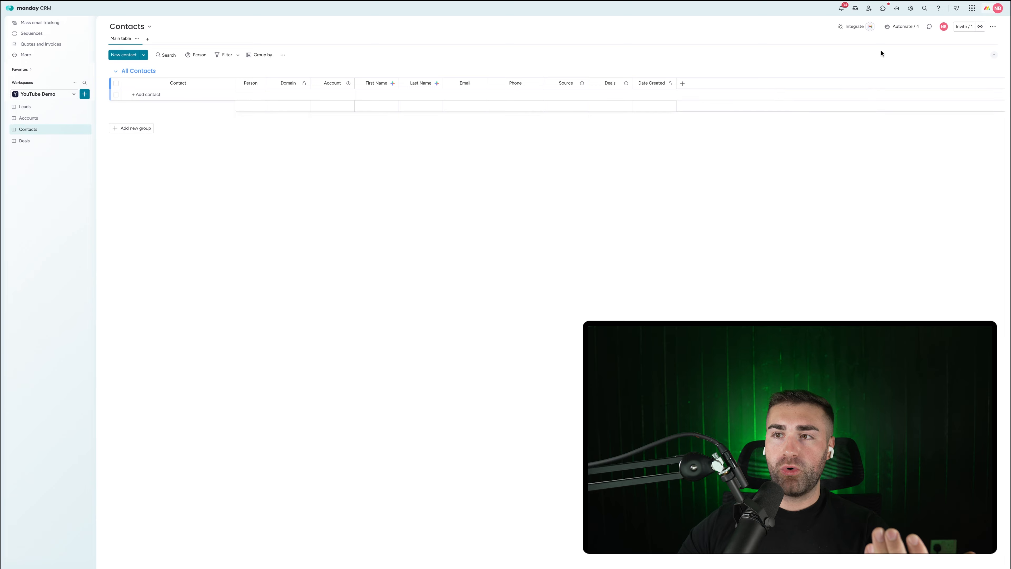
pyautogui.click(902, 27)
# Step: Find the 'item created, connect' automation template by searching 'item created connec'
pyautogui.click(487, 28)
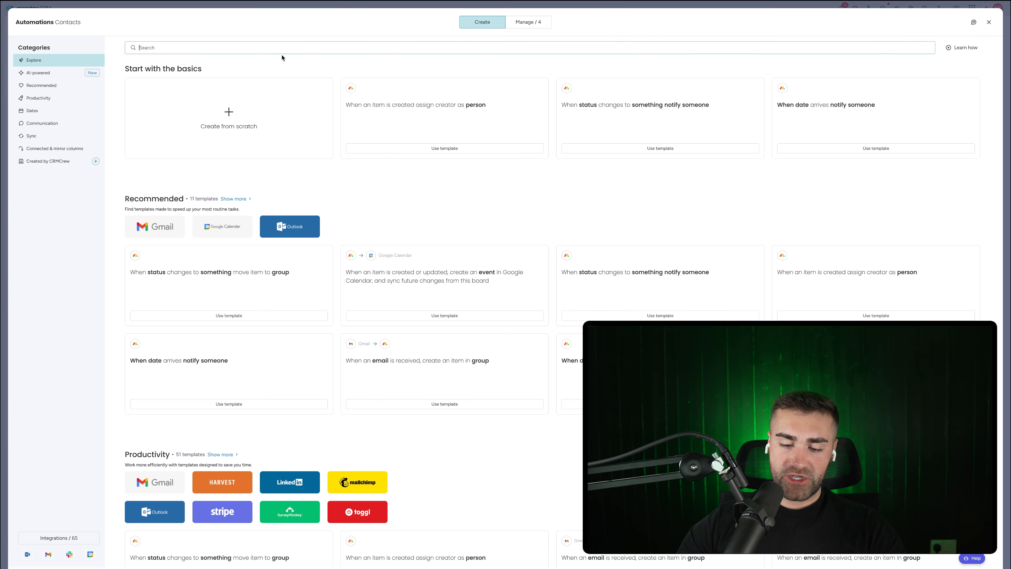
pyautogui.write('iotem')
pyautogui.press('BackSpace')
pyautogui.press('BackSpace')
pyautogui.press('BackSpace')
pyautogui.press('BackSpace')
pyautogui.press('BackSpace')
pyautogui.write('item ')
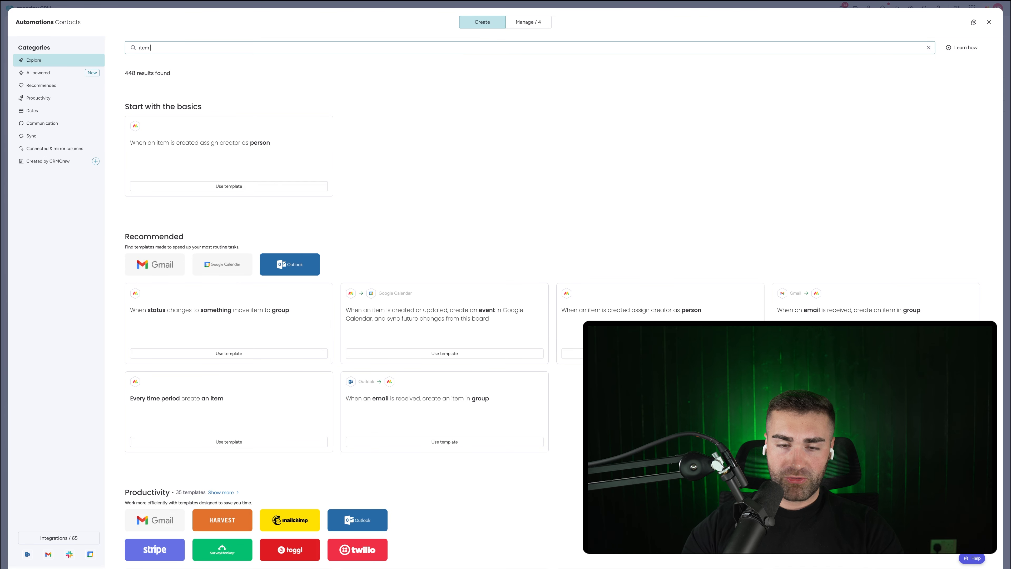
pyautogui.write('created connec')
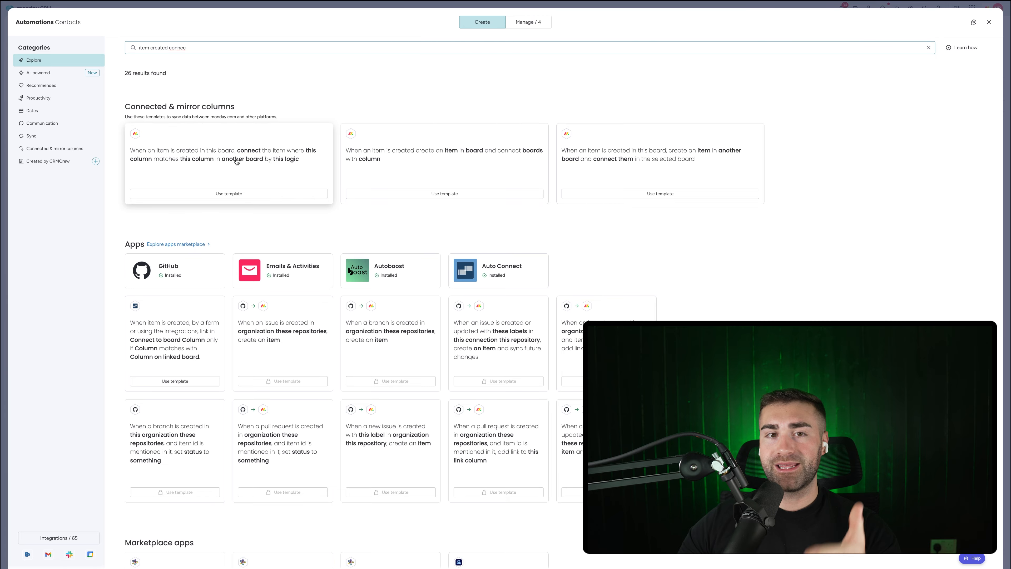
pyautogui.press('super+BackSpace')
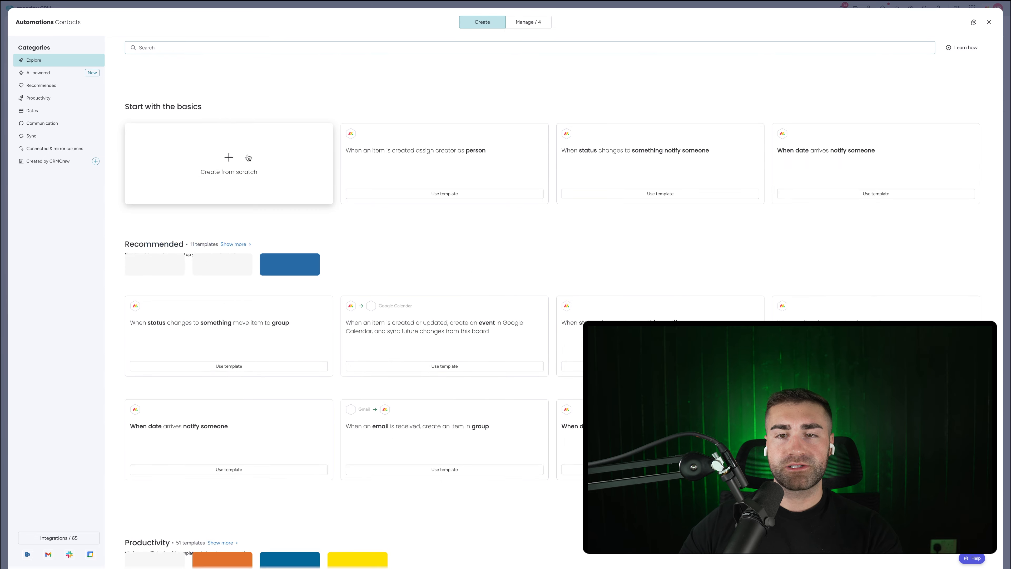
pyautogui.click(248, 158)
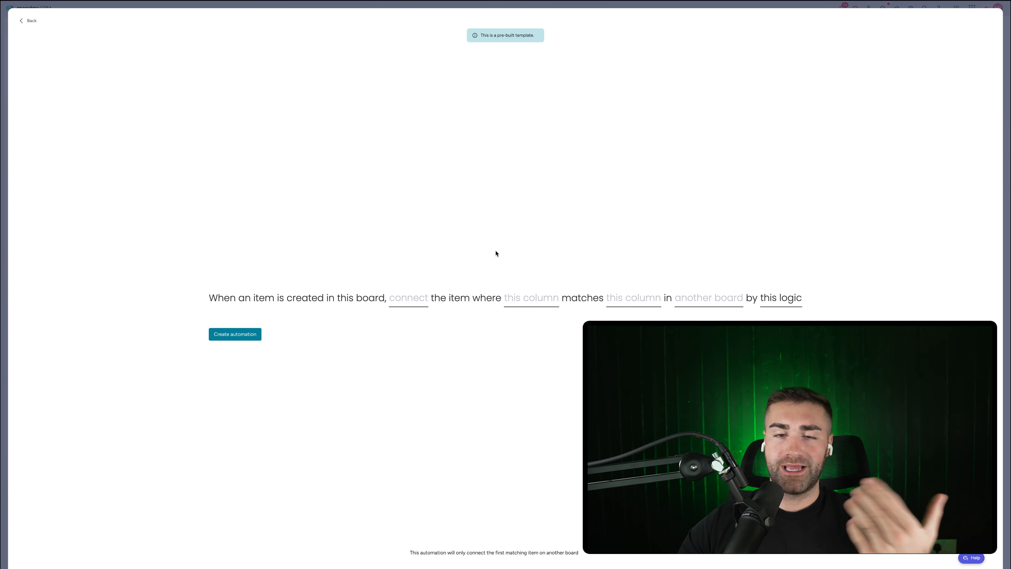
# Step: Connect new contacts to the Accounts item with matching Domain through the Account column
pyautogui.click(695, 304)
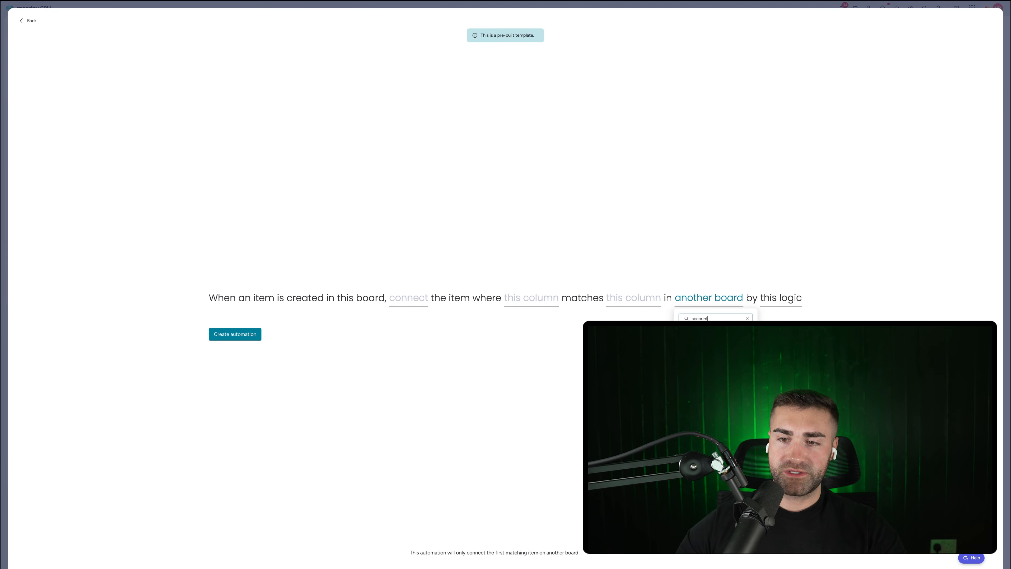
pyautogui.click(702, 335)
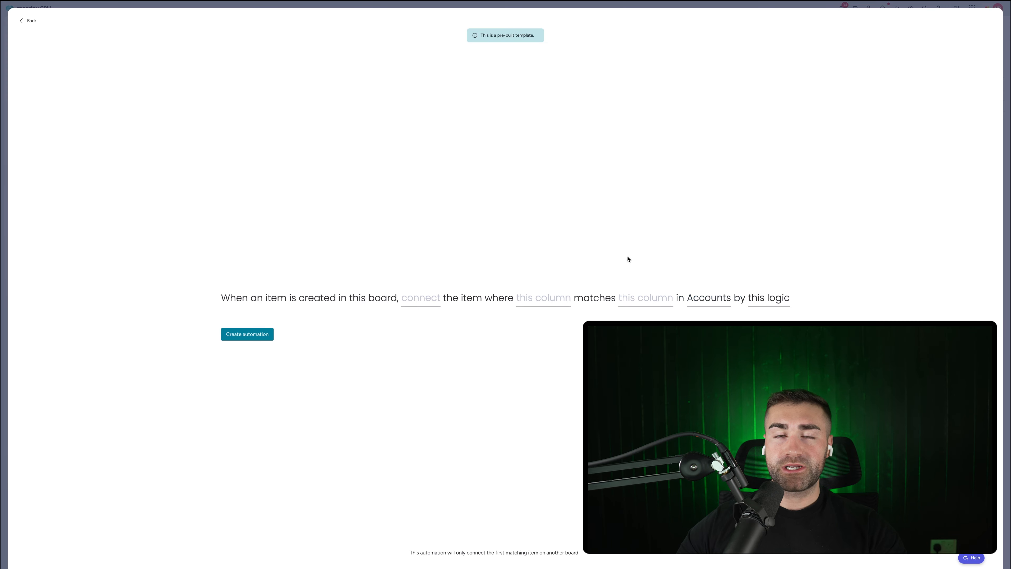
pyautogui.click(637, 301)
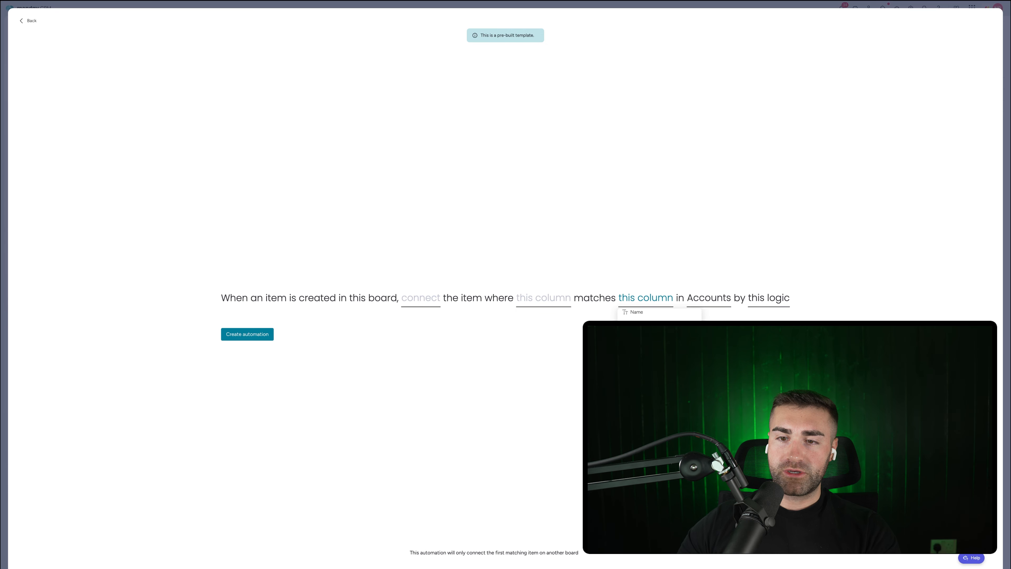
pyautogui.click(637, 356)
pyautogui.click(543, 299)
pyautogui.click(559, 356)
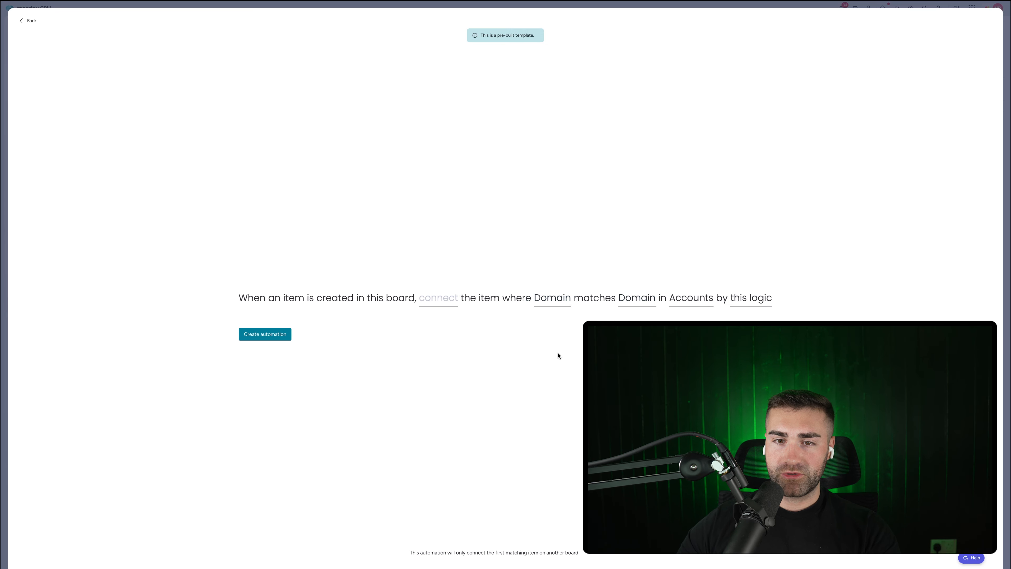
pyautogui.click(436, 305)
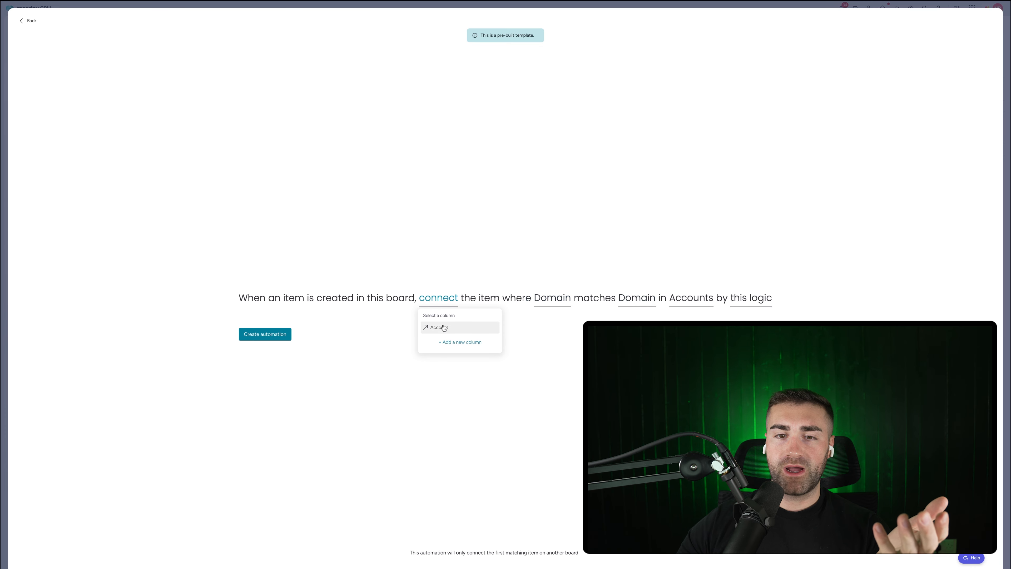
pyautogui.click(435, 327)
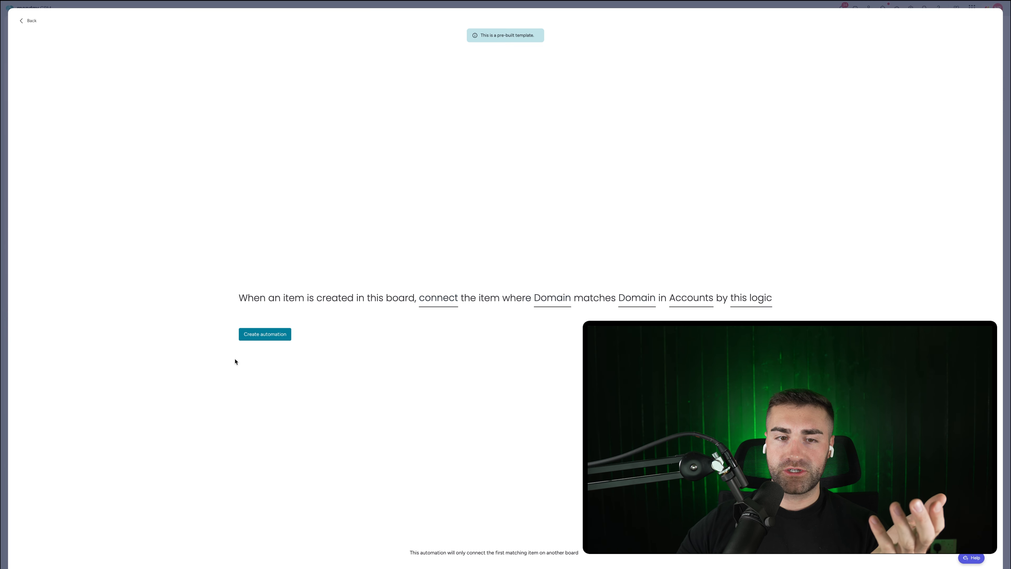
pyautogui.click(252, 337)
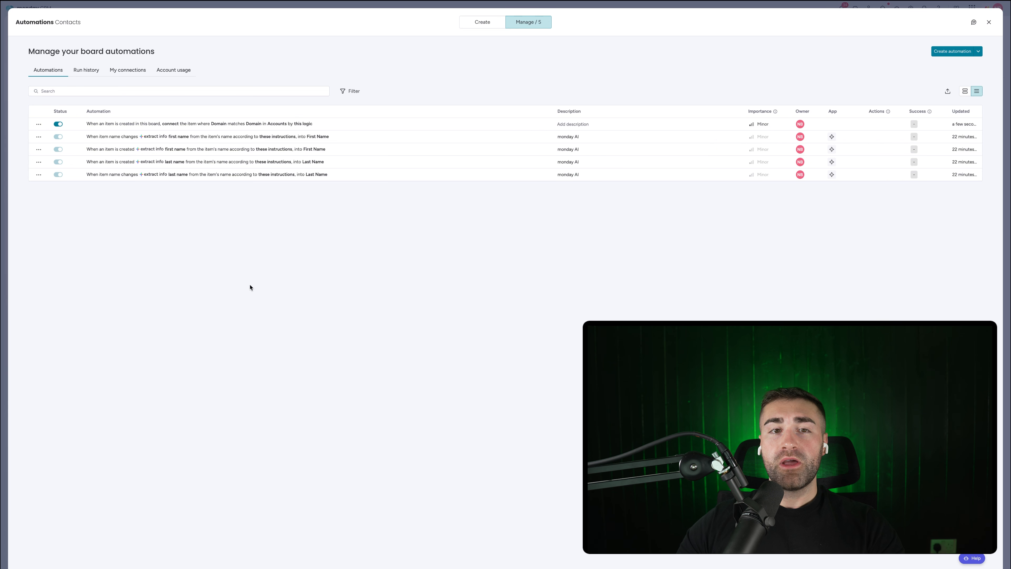
# Step: On the Deals board, start a new automation from the 'item created, connect' template
pyautogui.press('Escape')
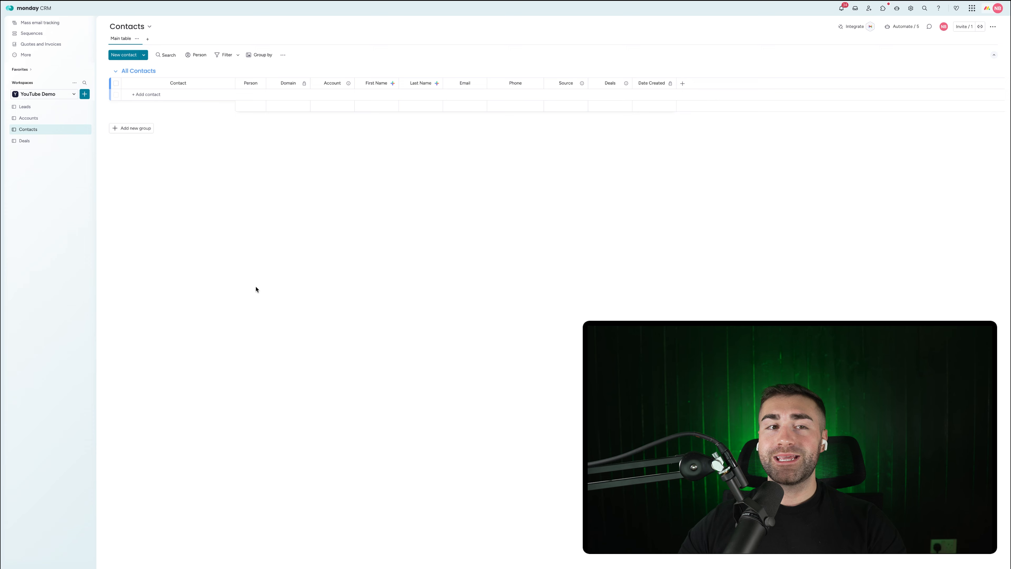
pyautogui.click(40, 142)
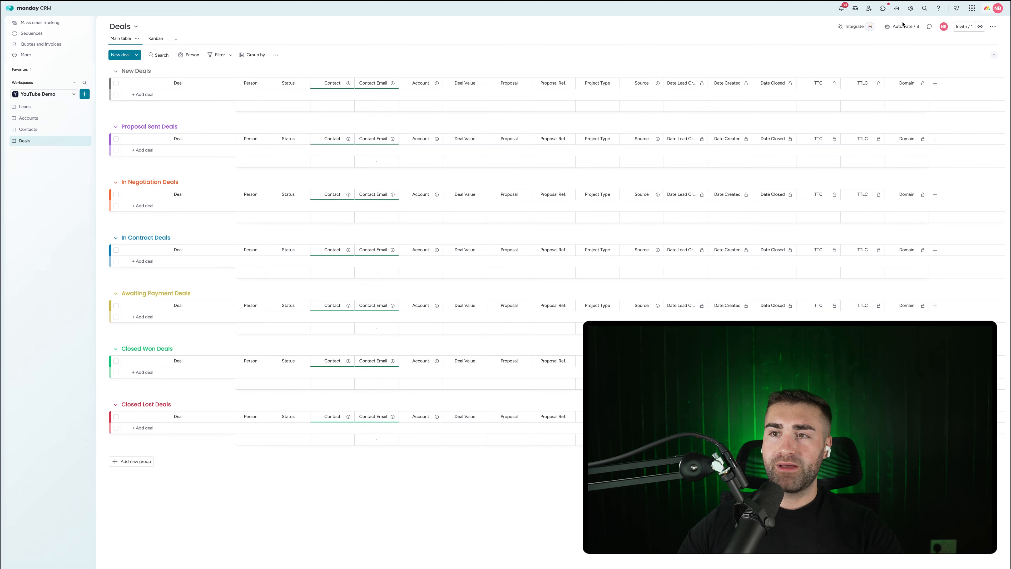
pyautogui.click(901, 32)
pyautogui.click(480, 27)
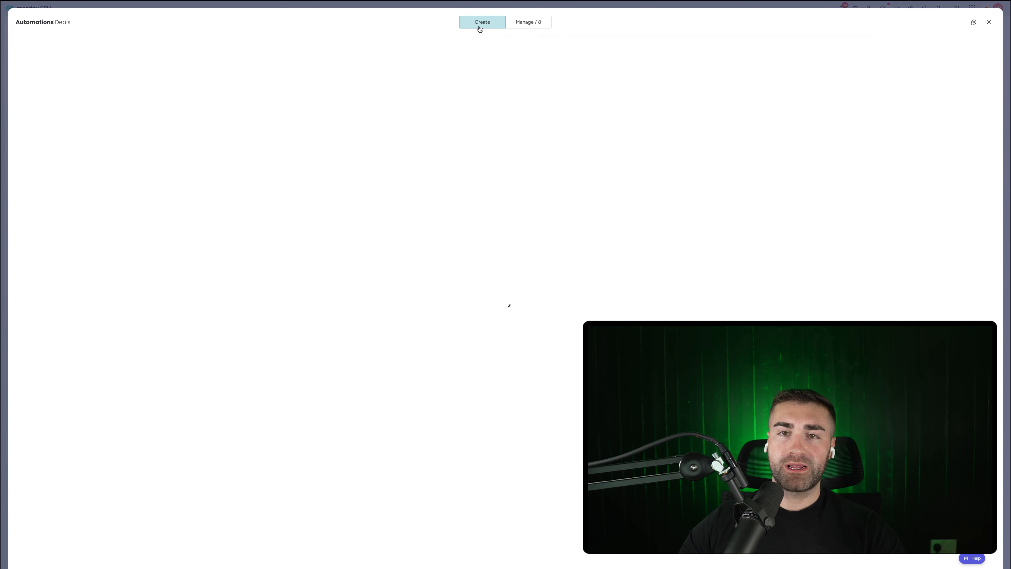
pyautogui.click(395, 47)
pyautogui.write('item createc')
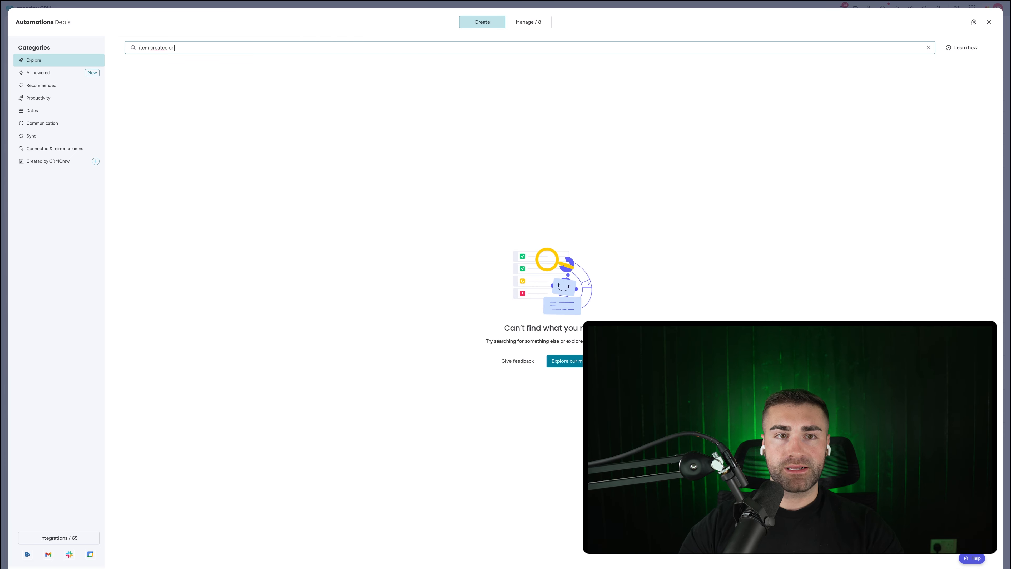
pyautogui.press('BackSpace')
pyautogui.write('d connec')
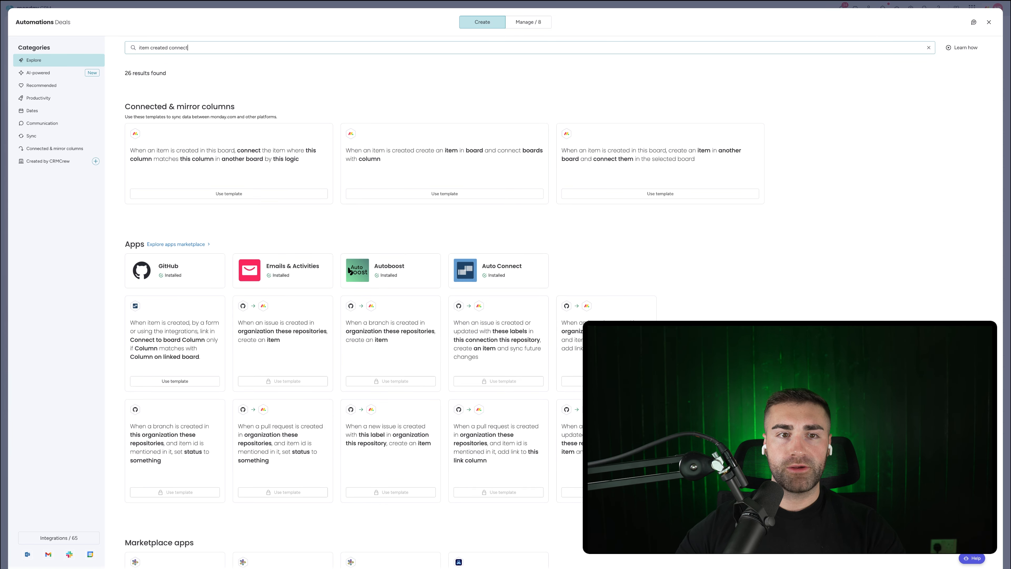
pyautogui.write('t')
pyautogui.click(176, 158)
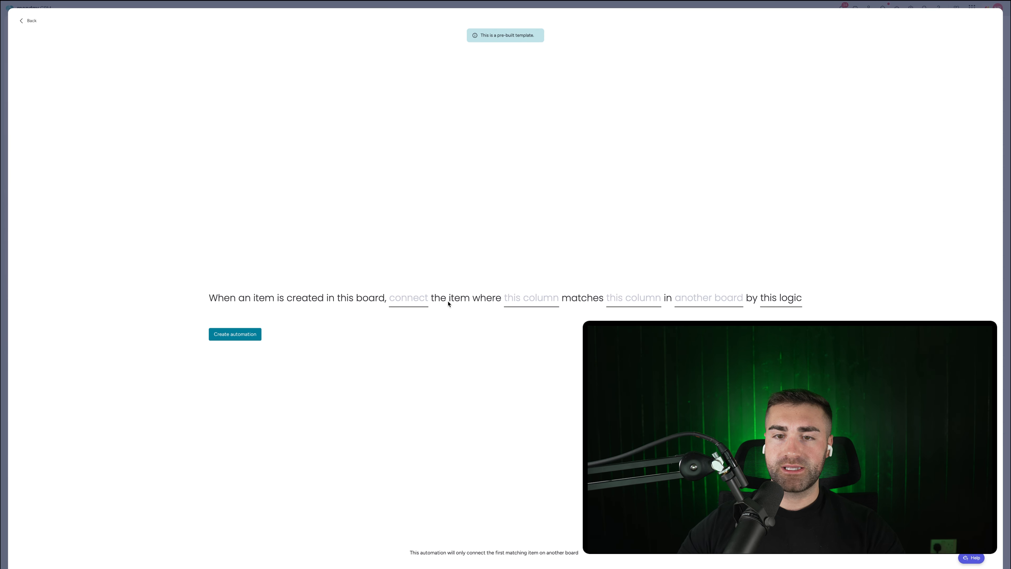
# Step: Link each new deal to the Contacts item sharing its Domain and create the automation
pyautogui.click(700, 298)
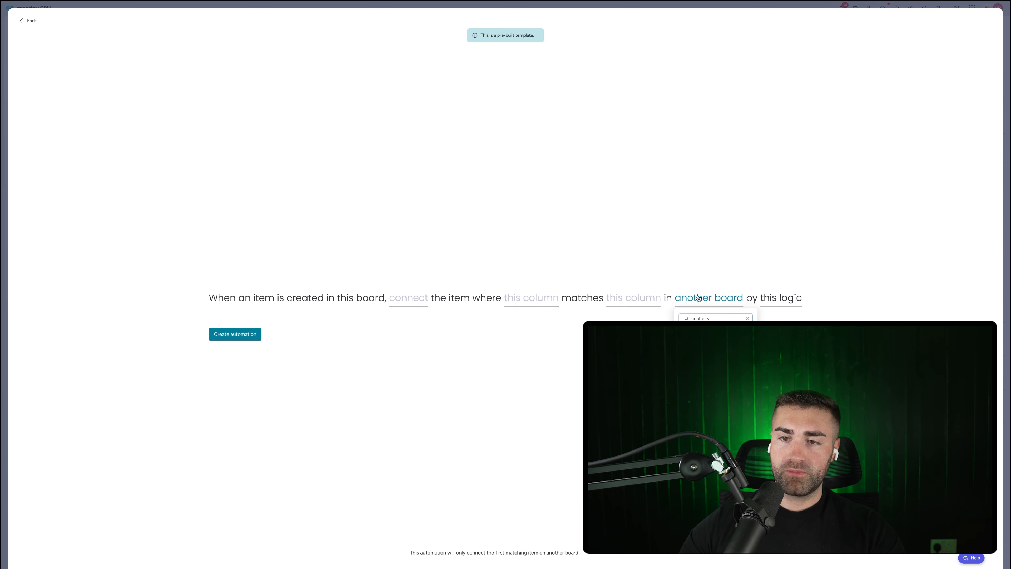
pyautogui.press('Return')
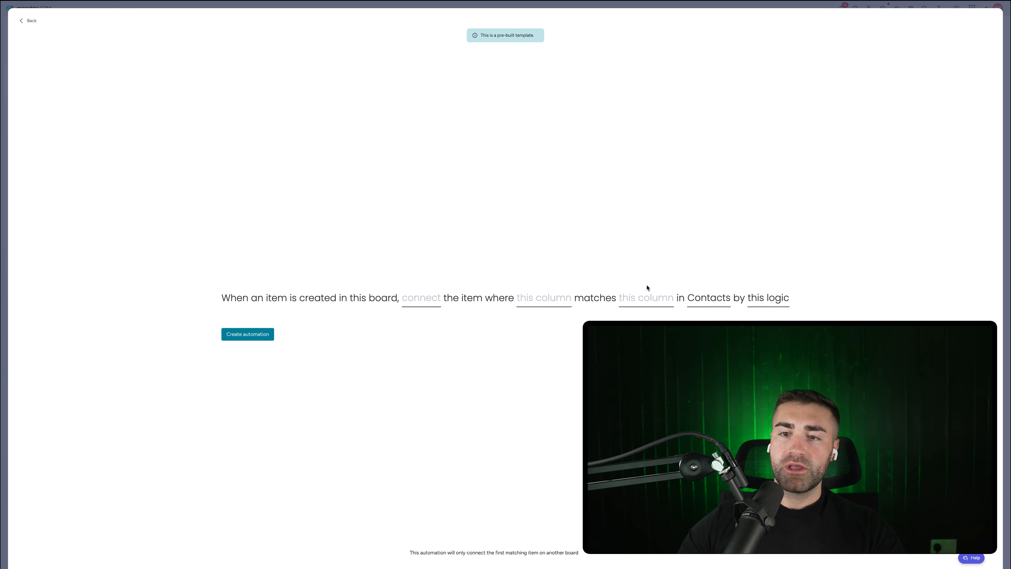
pyautogui.click(641, 301)
pyautogui.click(637, 313)
pyautogui.click(563, 303)
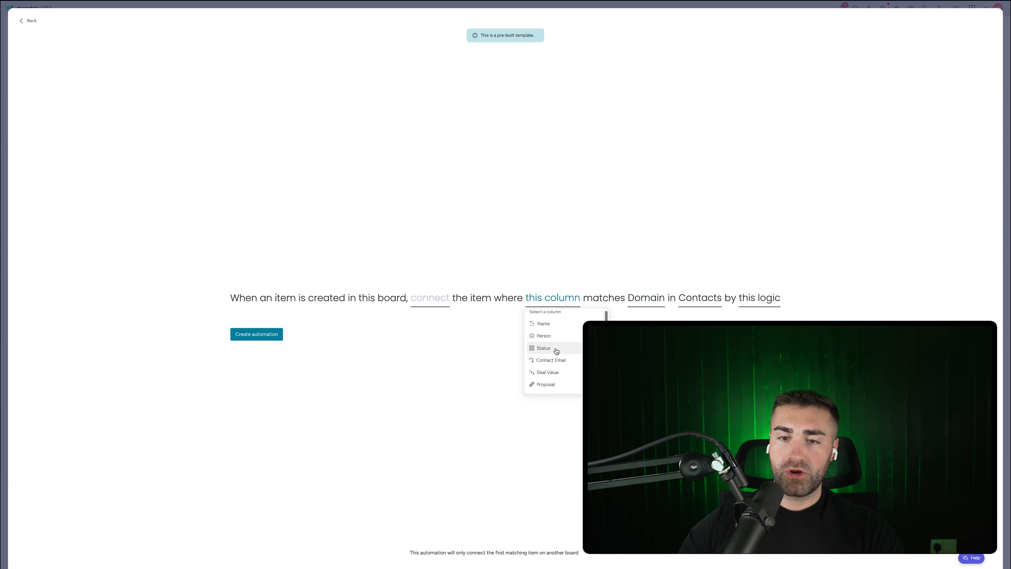
pyautogui.click(546, 373)
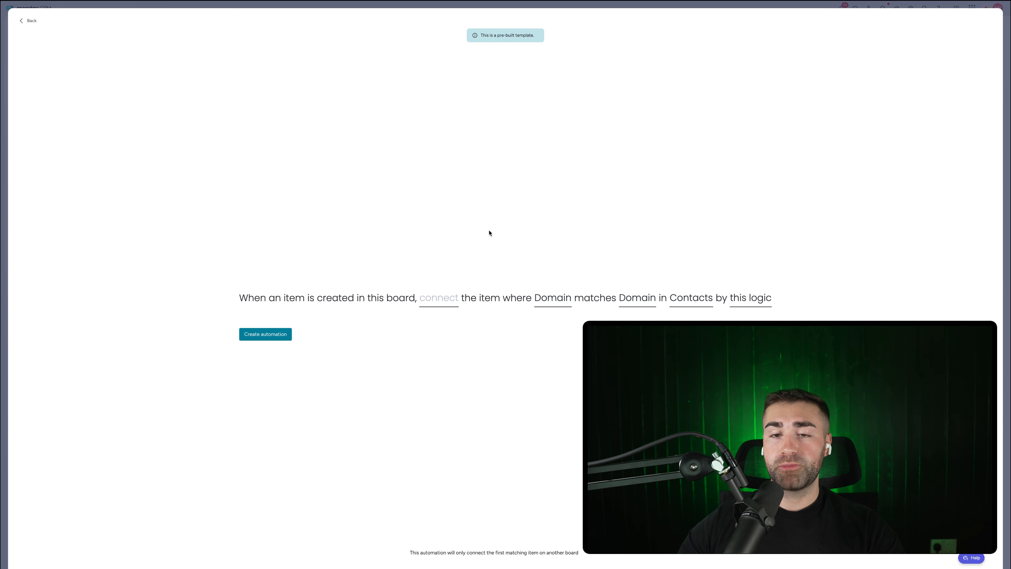
pyautogui.click(434, 300)
pyautogui.click(440, 323)
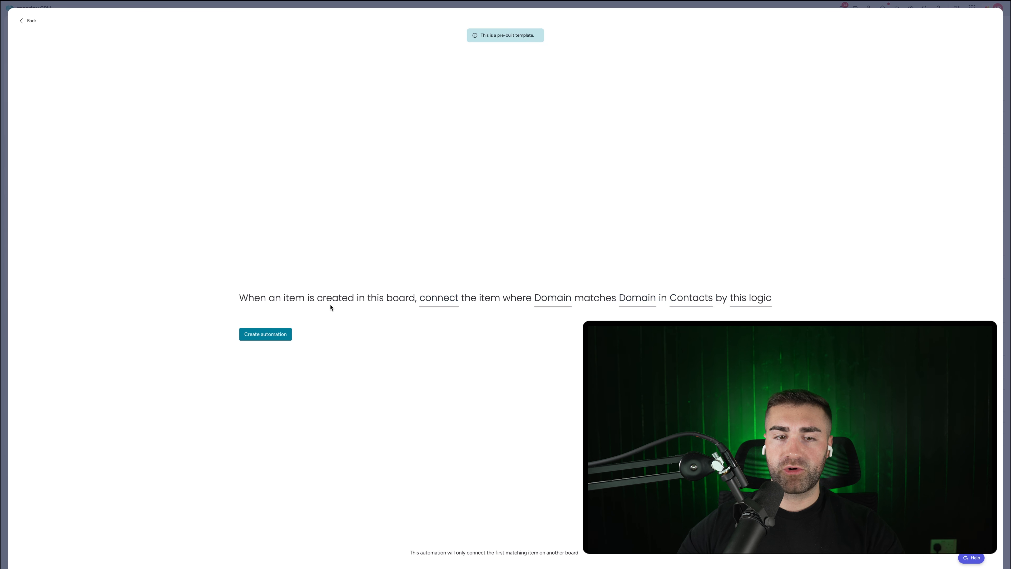
pyautogui.click(273, 332)
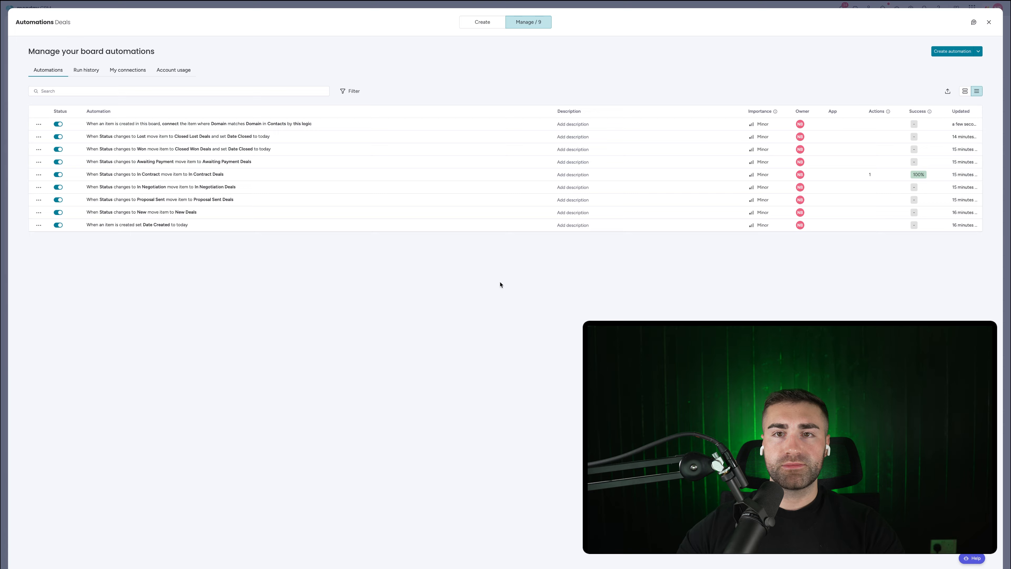
pyautogui.click(480, 23)
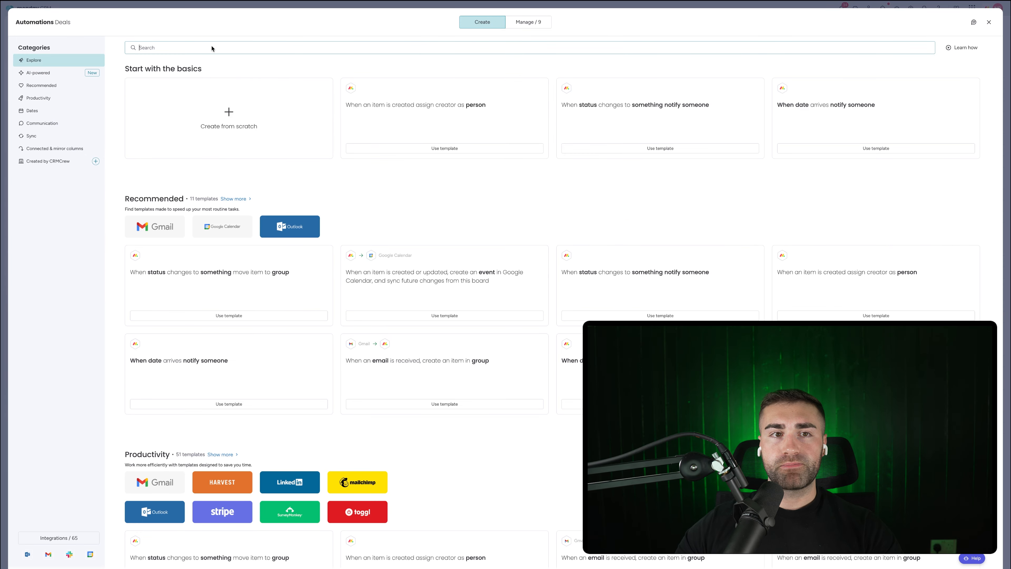
# Step: Start the 'create item connect' template on Deals, choosing Accounts as the board to connect
pyautogui.click(196, 45)
pyautogui.write('create item')
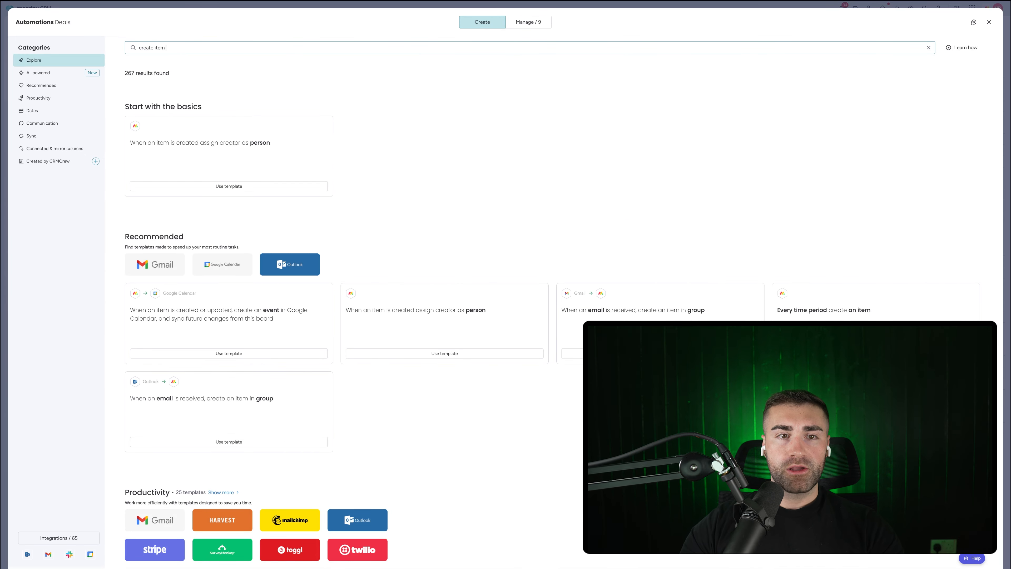
pyautogui.write(' connect')
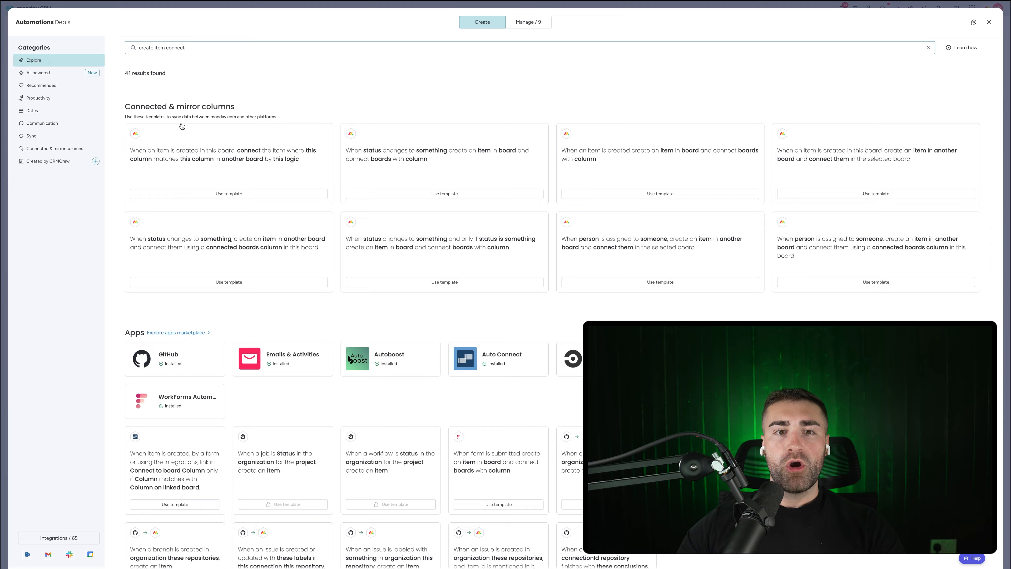
pyautogui.click(207, 157)
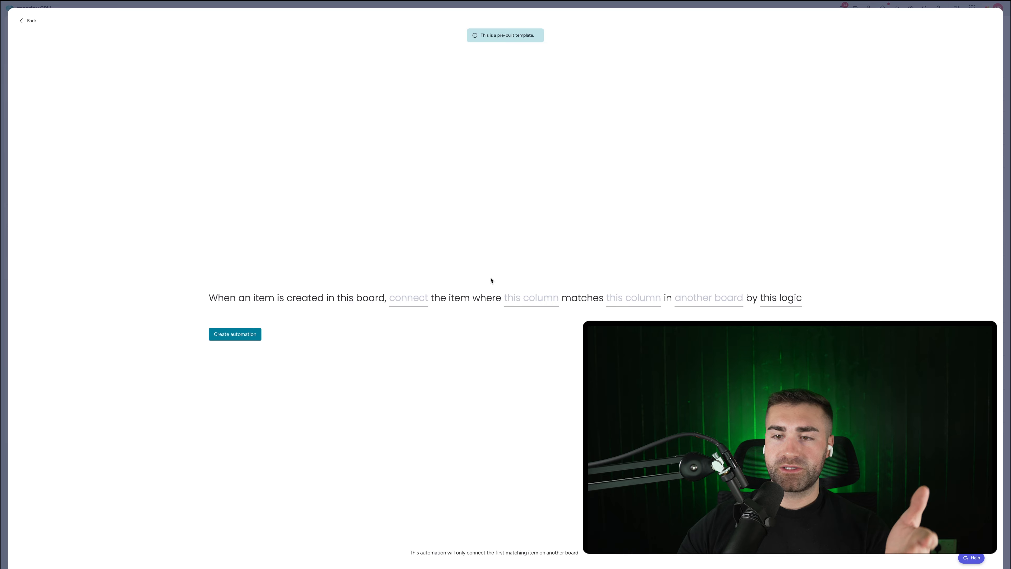
pyautogui.click(712, 300)
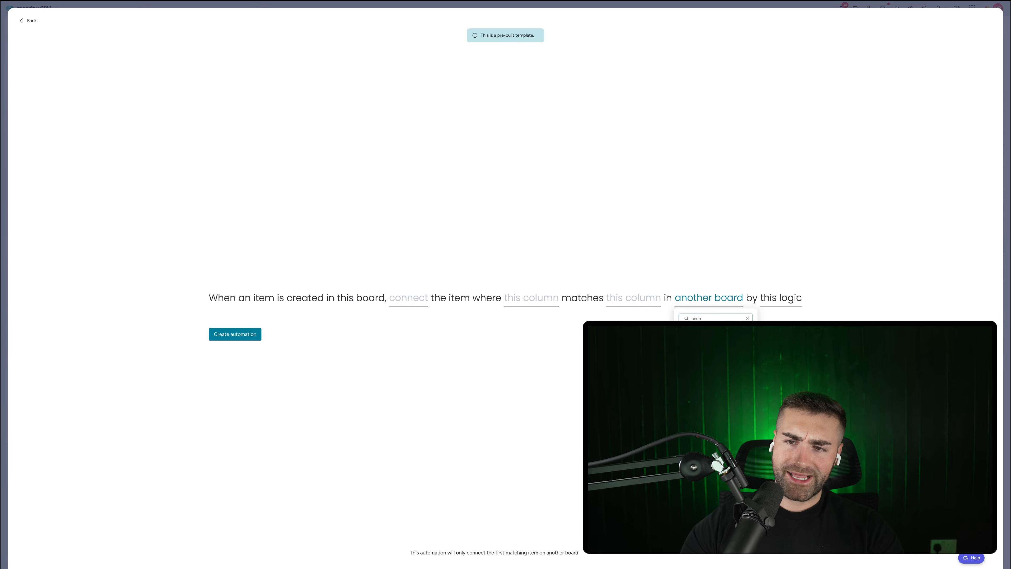
pyautogui.click(703, 340)
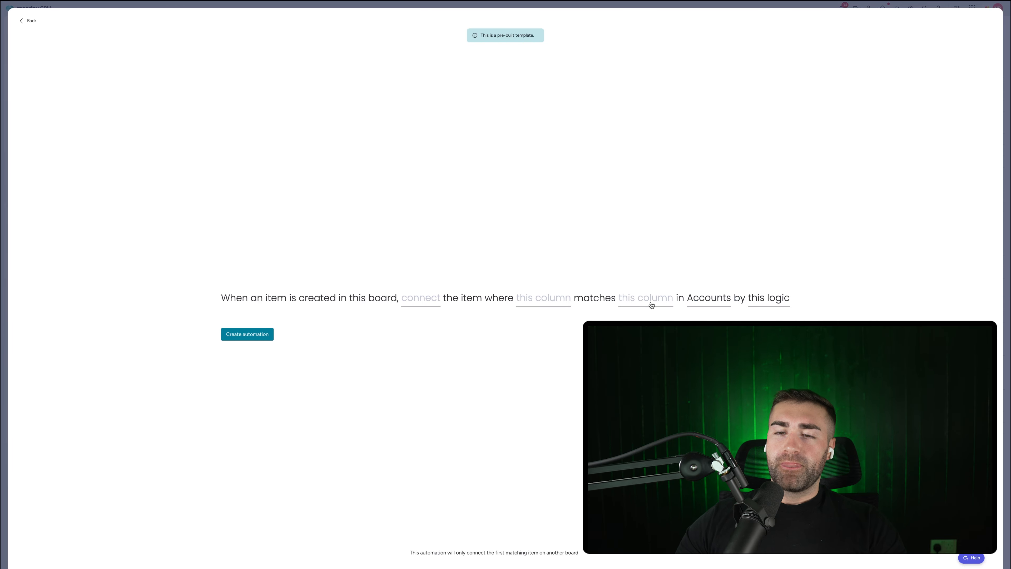
# Step: Match Domain to Domain, link through the Account column, and create the automation
pyautogui.click(651, 304)
pyautogui.click(641, 347)
pyautogui.click(559, 300)
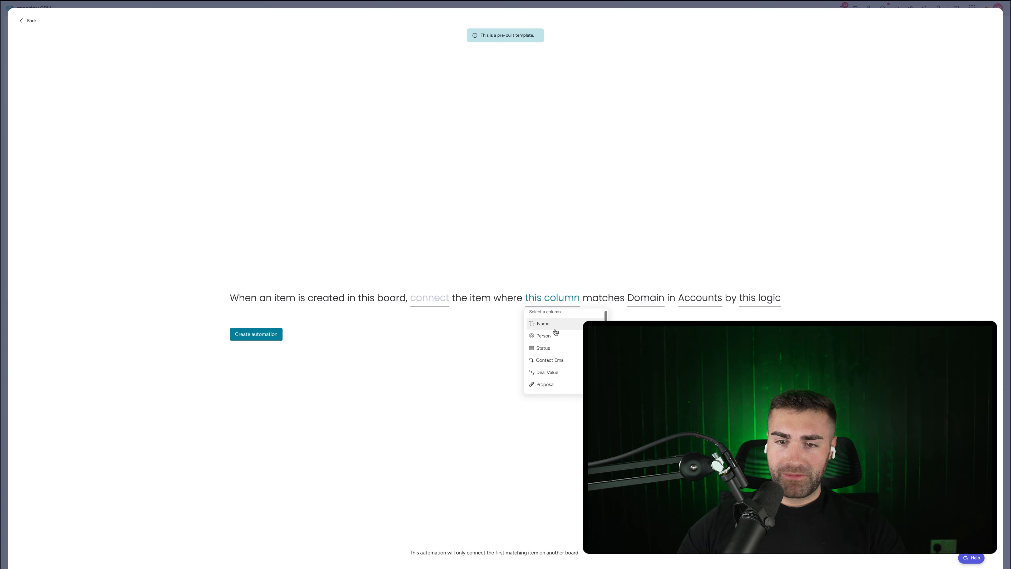
pyautogui.scroll(-5, 553, 336)
pyautogui.click(544, 375)
pyautogui.click(437, 304)
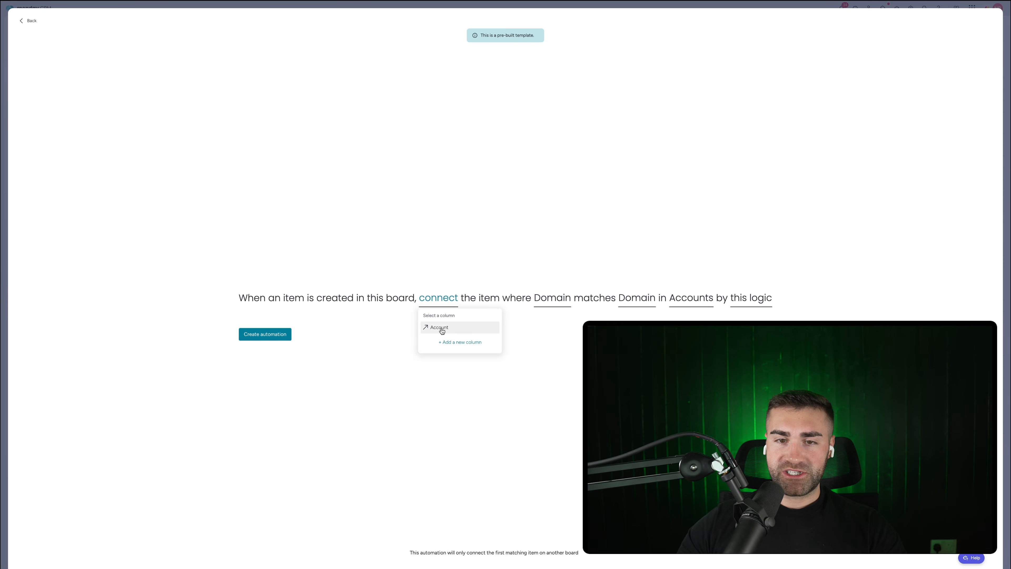
pyautogui.click(440, 329)
pyautogui.click(265, 334)
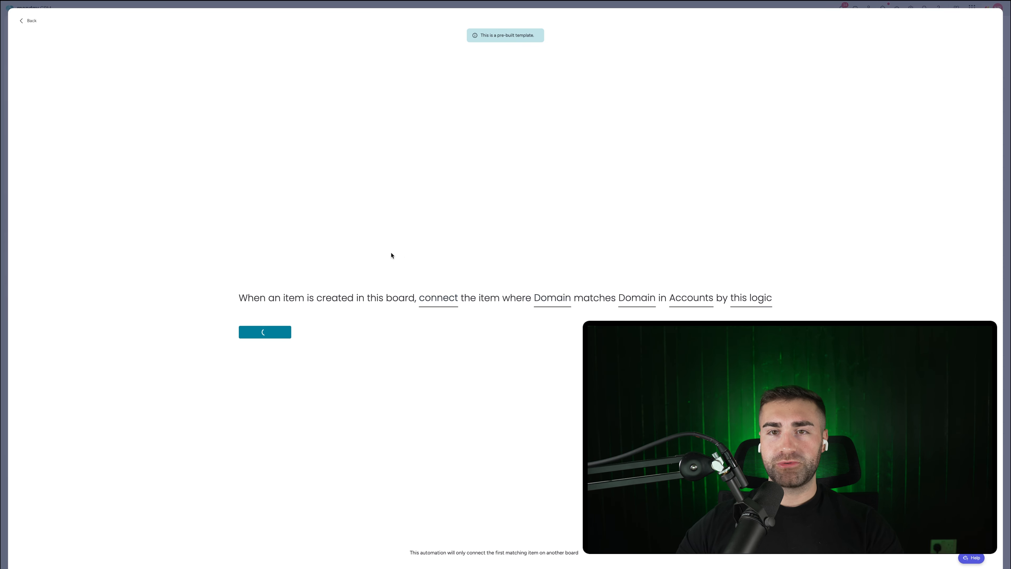
pyautogui.press('Escape')
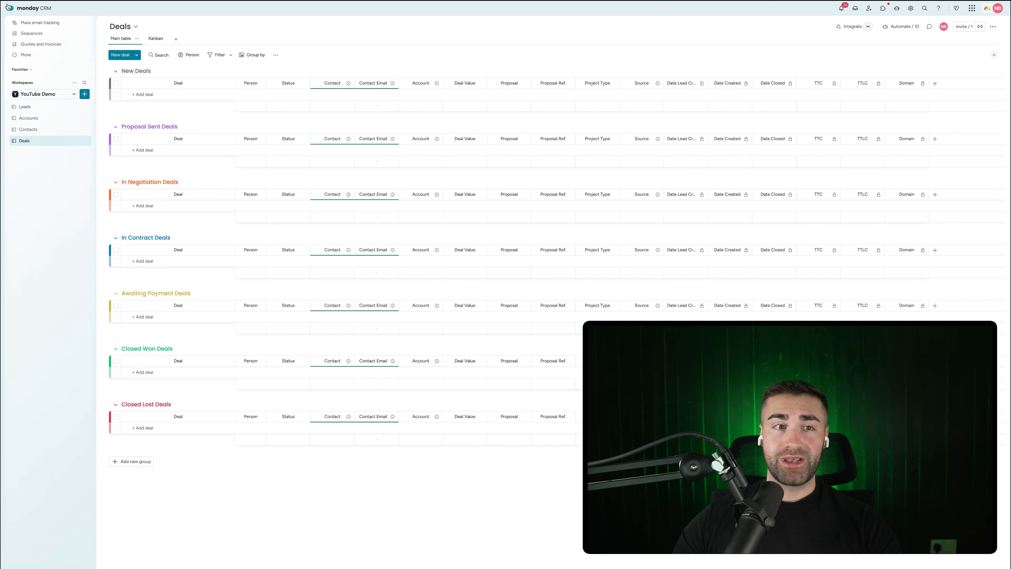
# Step: Mark the CRMCrew Limited lead Qualified, then check Accounts and Contacts for the new records
pyautogui.click(50, 129)
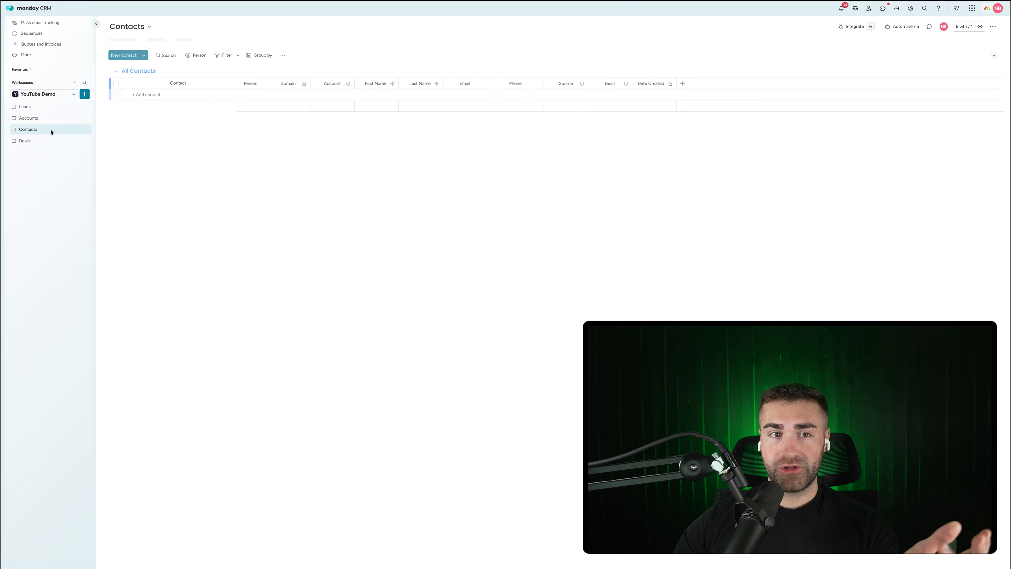
pyautogui.click(39, 118)
pyautogui.click(46, 106)
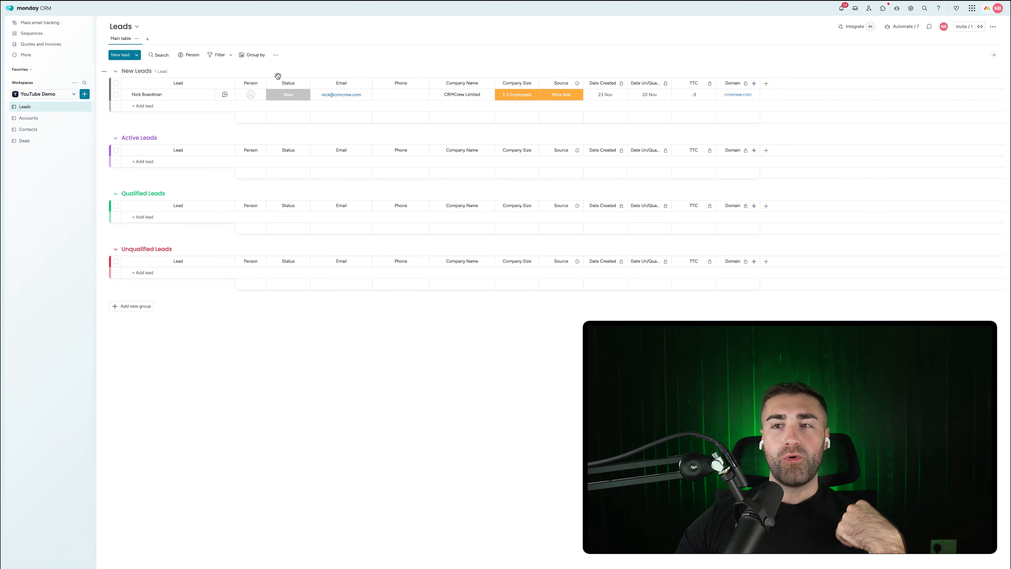
pyautogui.click(288, 95)
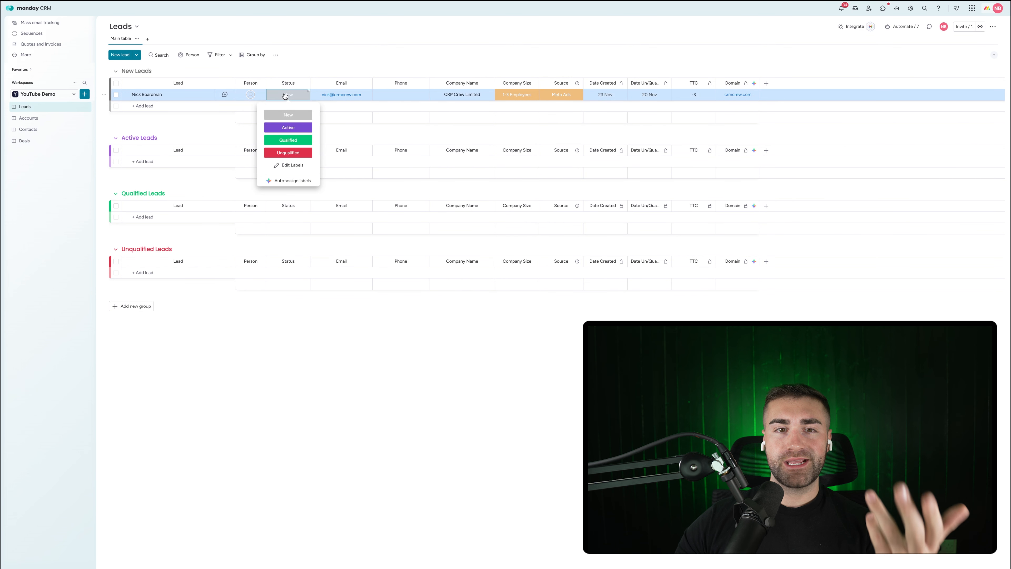
pyautogui.click(288, 139)
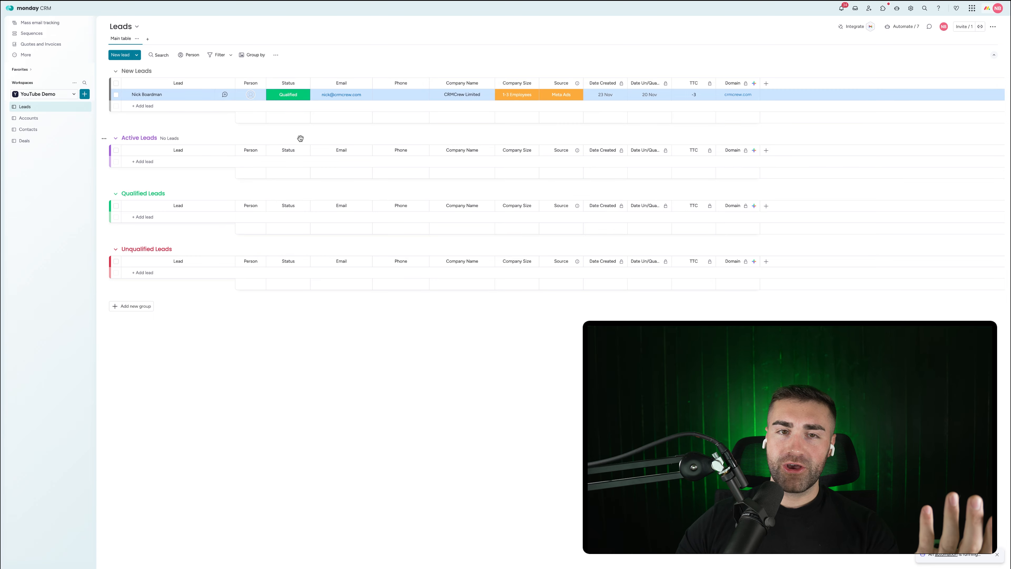
pyautogui.click(34, 119)
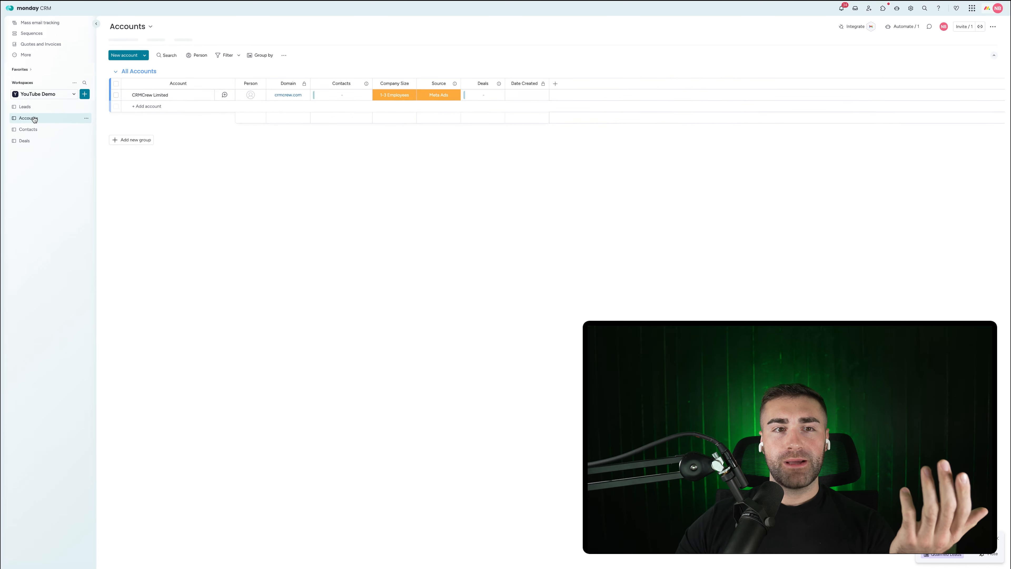
pyautogui.click(28, 132)
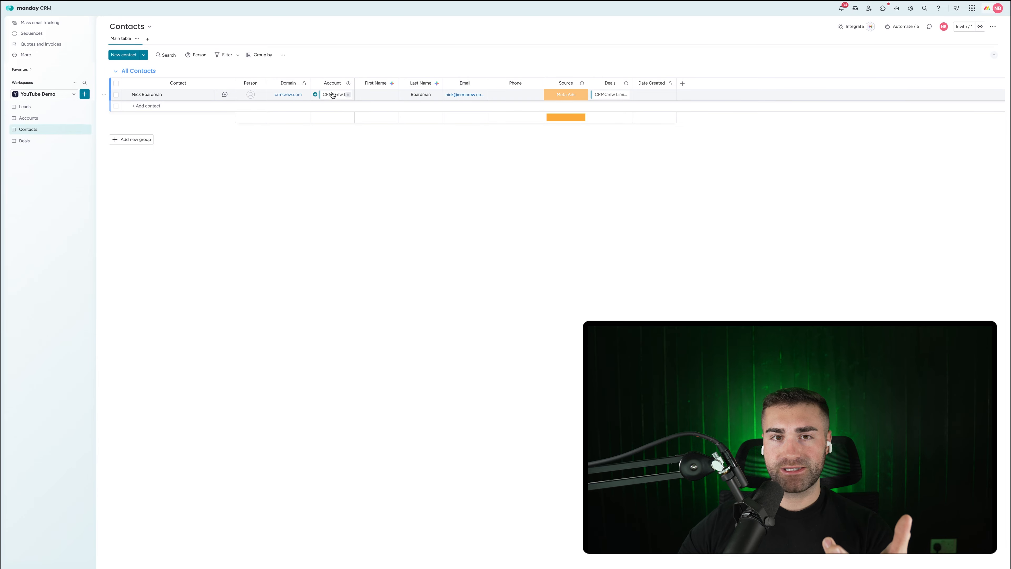
# Step: Open the Deals board to see the new CRMCrew Limited deal with its links
pyautogui.click(43, 141)
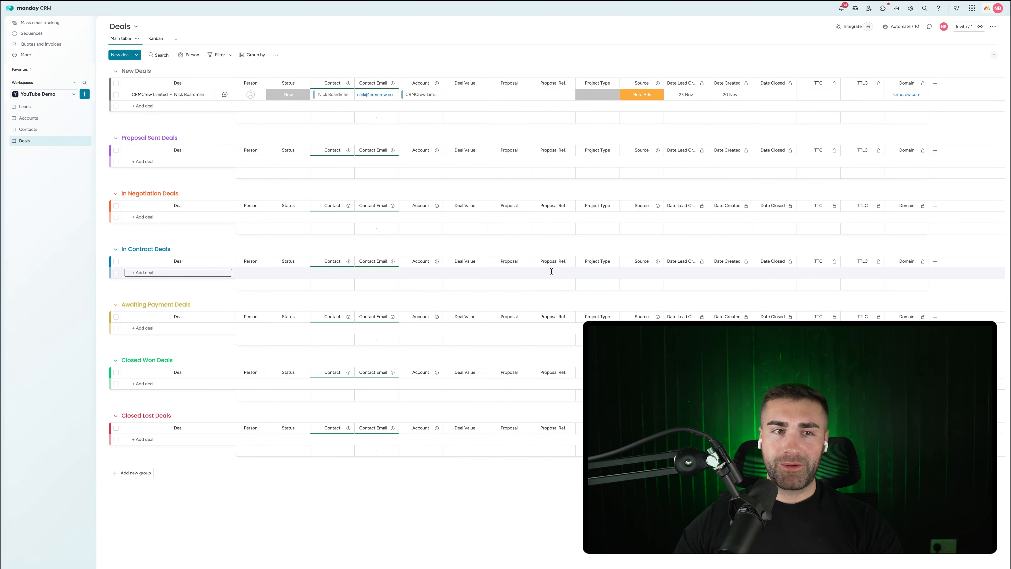
# Step: Create a new Projects board set up for managing projects
pyautogui.click(86, 94)
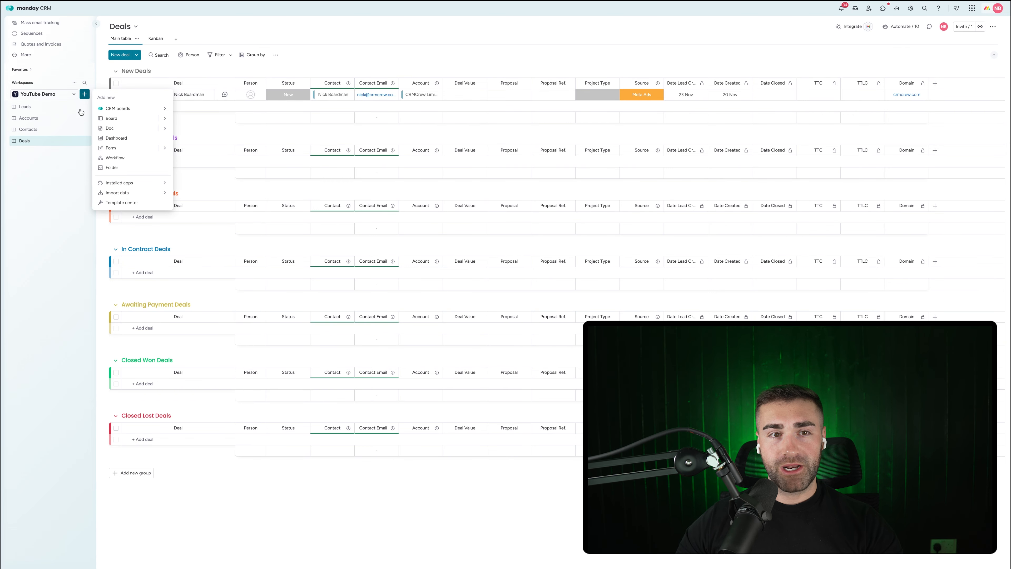
pyautogui.click(111, 119)
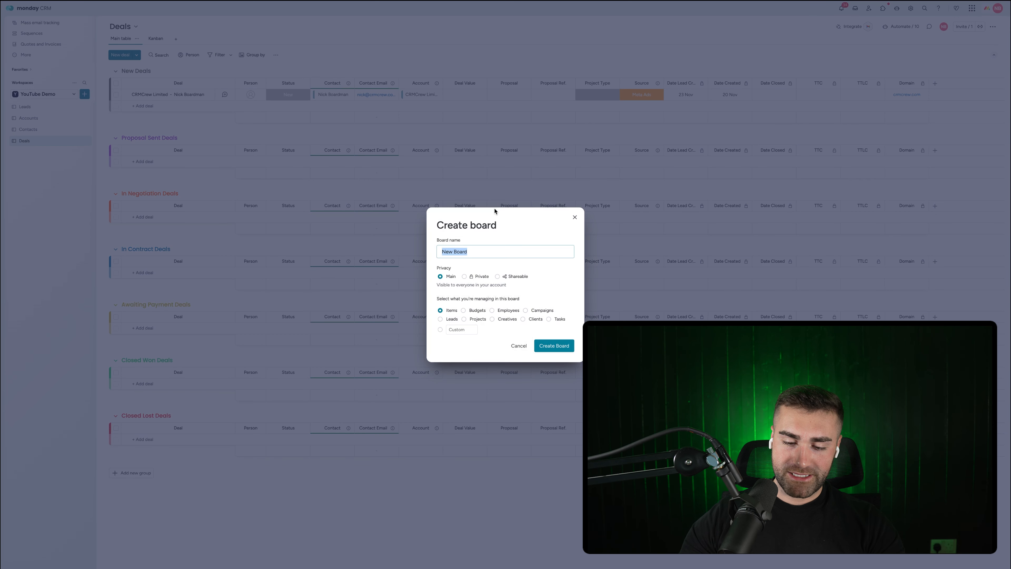
pyautogui.write('Projects')
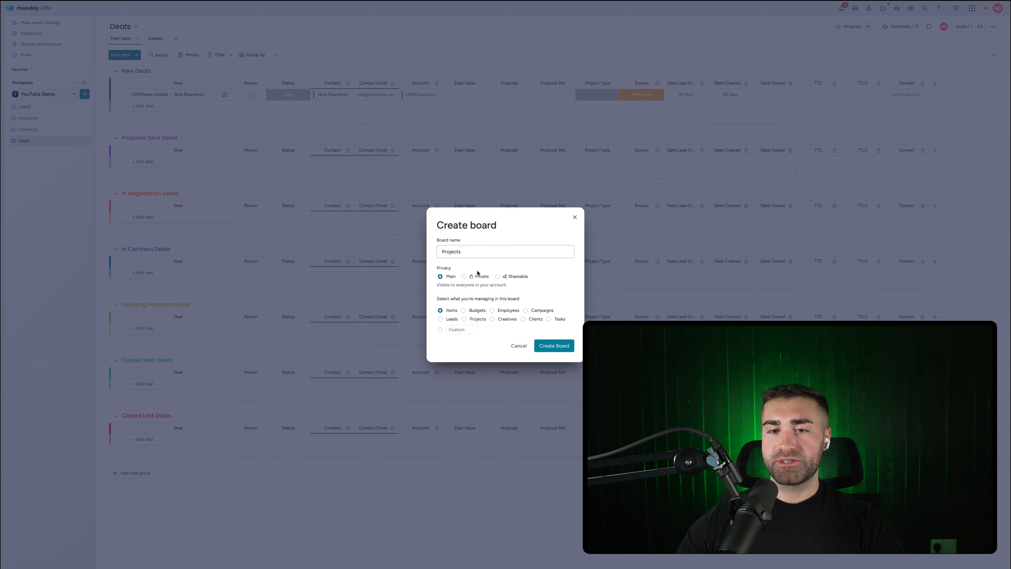
pyautogui.click(478, 321)
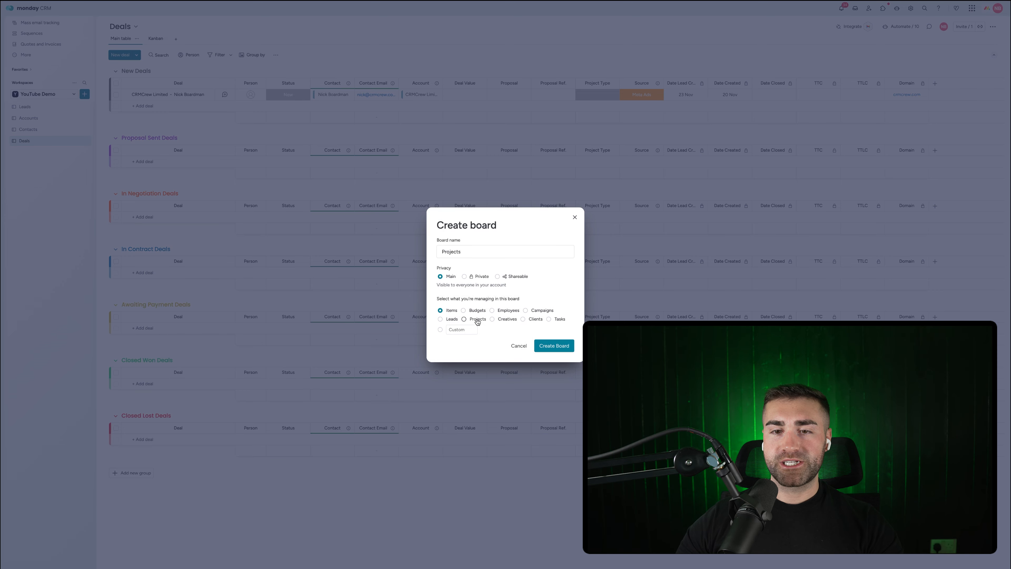
pyautogui.click(564, 350)
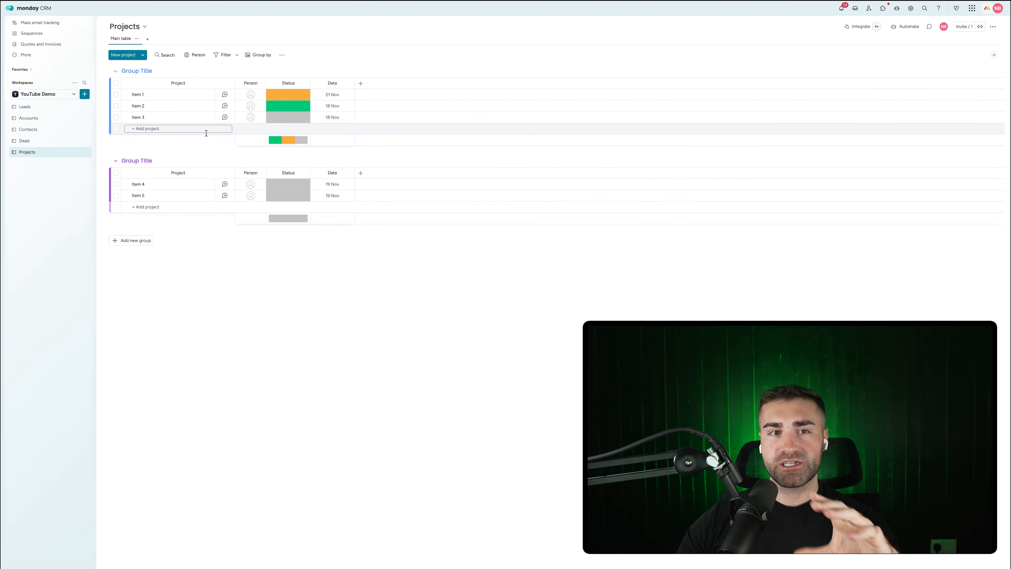
# Step: Name the groups New Projects and Active Projects, and add a third group, Completed Projects
pyautogui.click(133, 72)
pyautogui.write('New Projec')
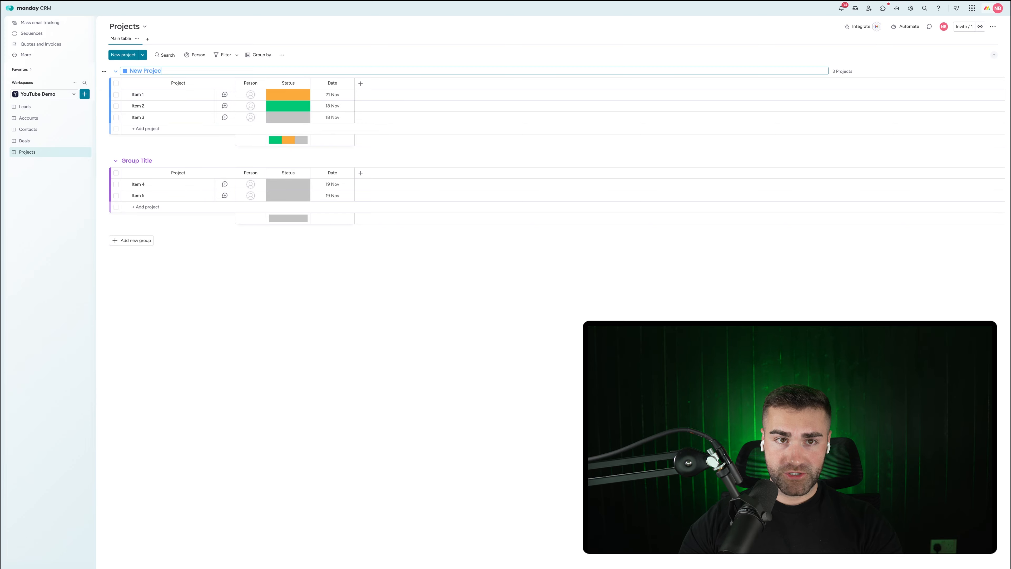
pyautogui.write('ts')
pyautogui.press('Return')
pyautogui.click(137, 161)
pyautogui.write('A')
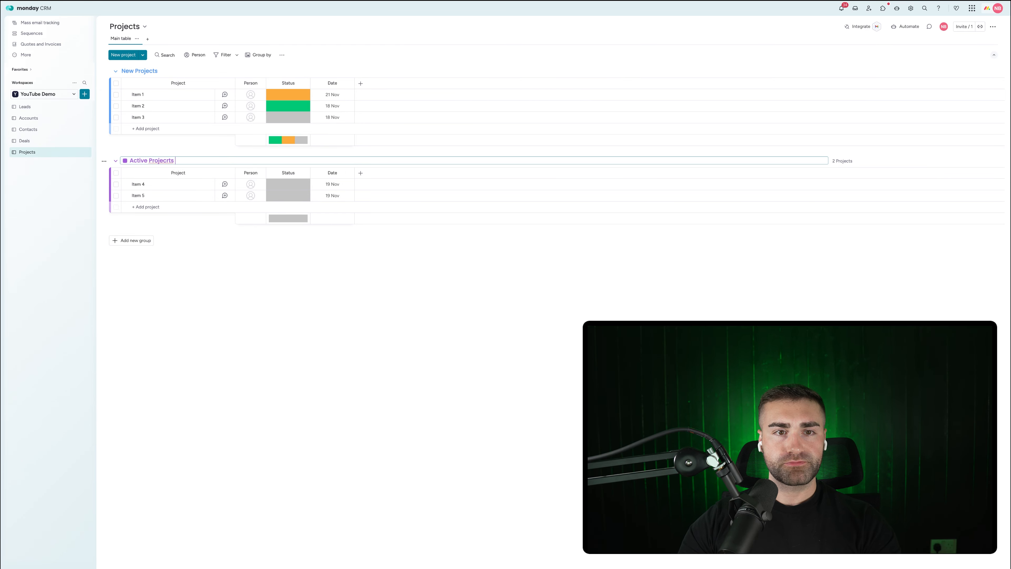
pyautogui.press('Return')
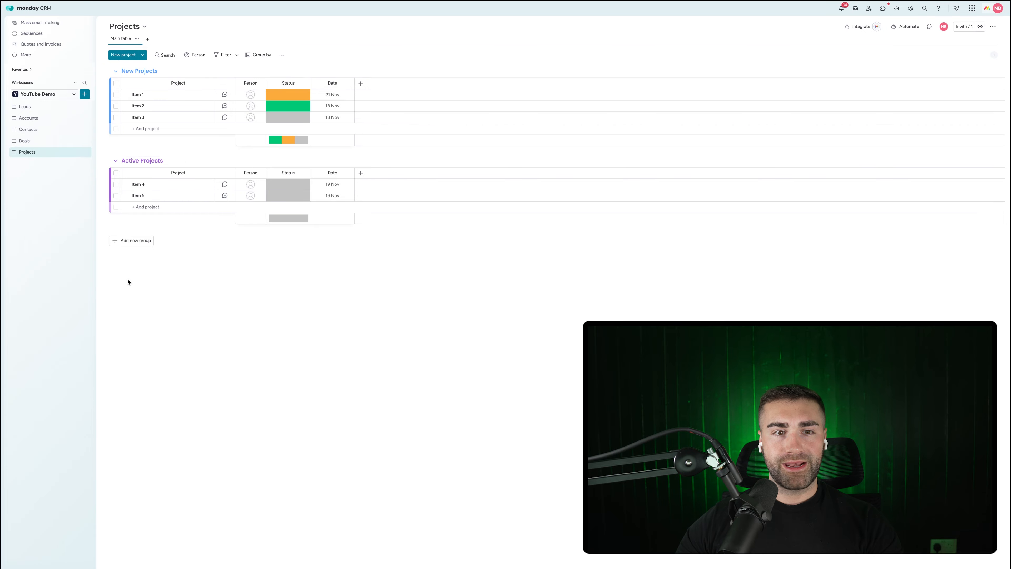
pyautogui.click(126, 241)
pyautogui.click(127, 241)
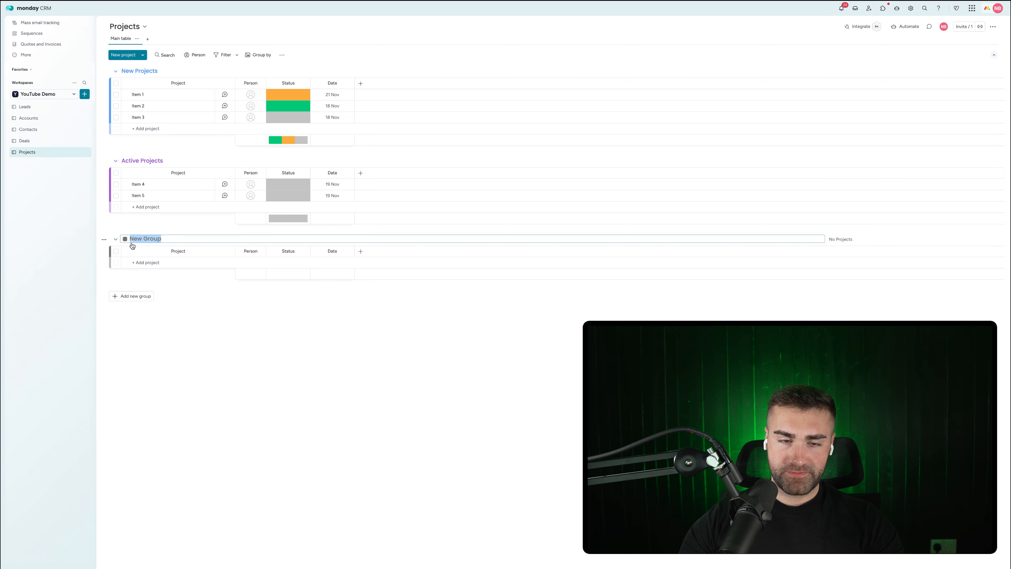
pyautogui.write('Completed Projects')
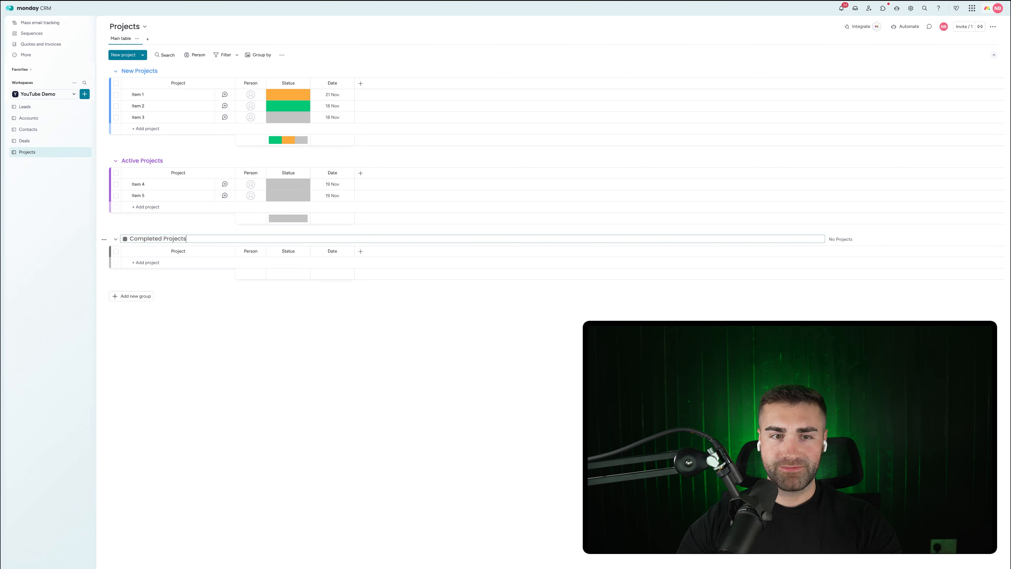
pyautogui.press('Return')
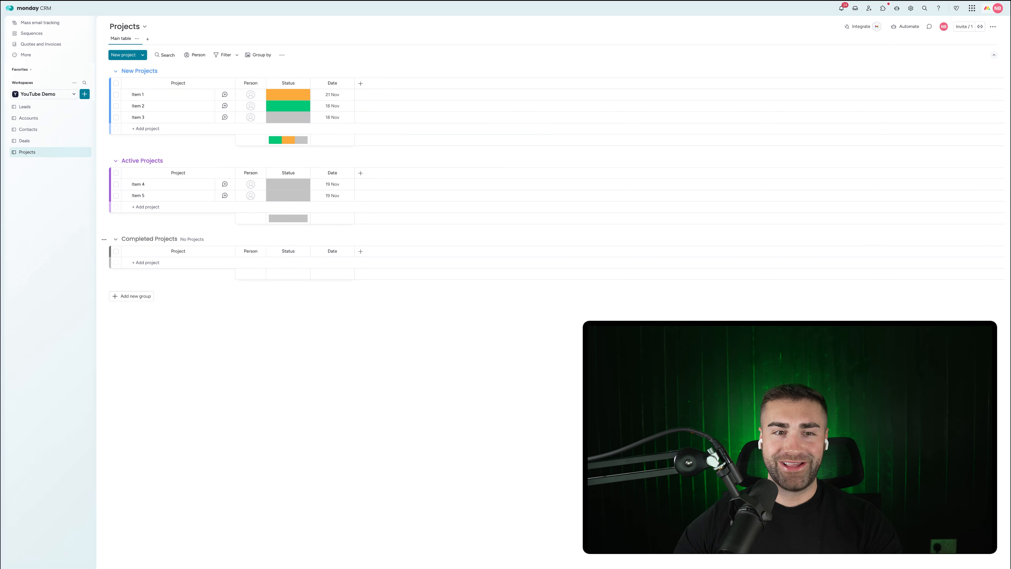
# Step: Colour the Completed Projects group green and the New Projects group dark grey
pyautogui.click(126, 241)
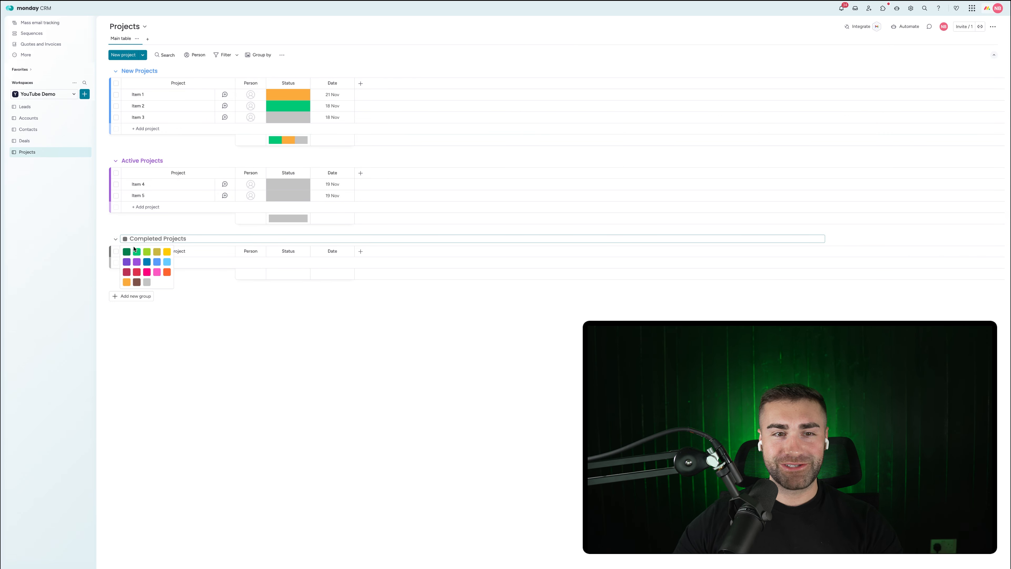
pyautogui.click(135, 252)
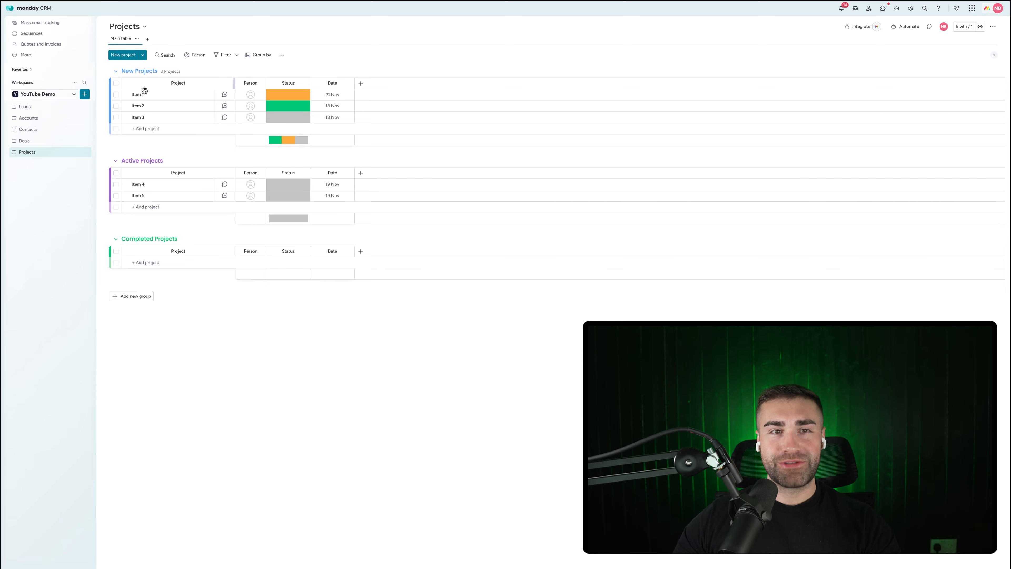
pyautogui.click(139, 71)
pyautogui.click(125, 70)
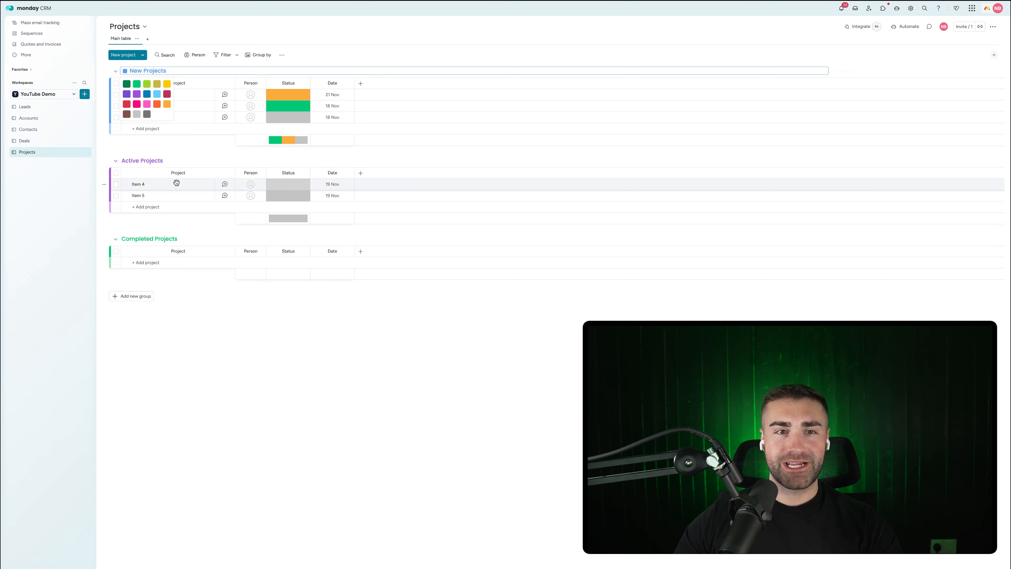
pyautogui.click(147, 114)
# Step: Add a red group named 'Cancelled / Postponed Projects'
pyautogui.click(144, 296)
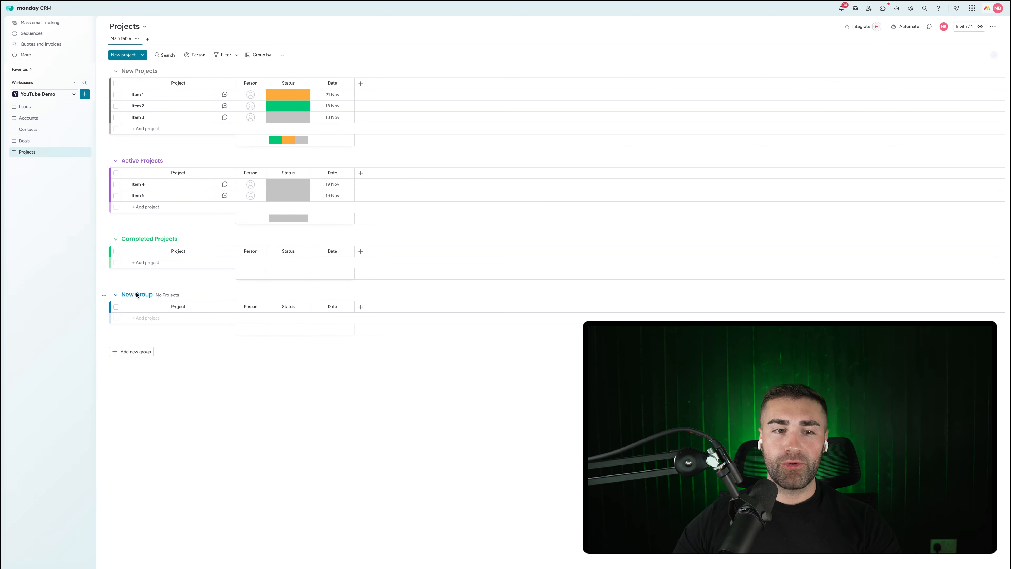
pyautogui.doubleClick(125, 295)
pyautogui.click(128, 295)
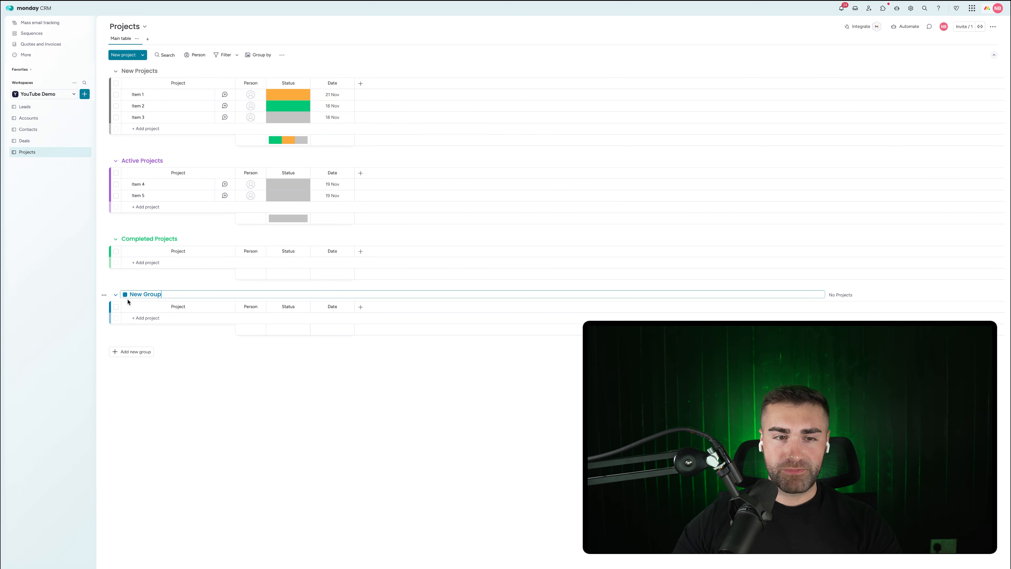
pyautogui.click(125, 295)
pyautogui.click(127, 327)
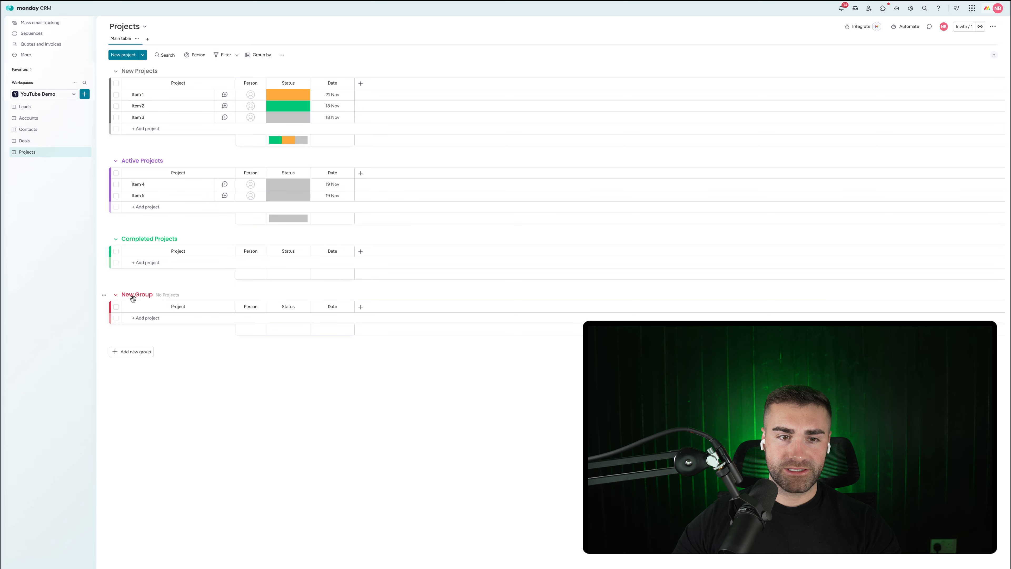
pyautogui.click(137, 295)
pyautogui.write('Ca')
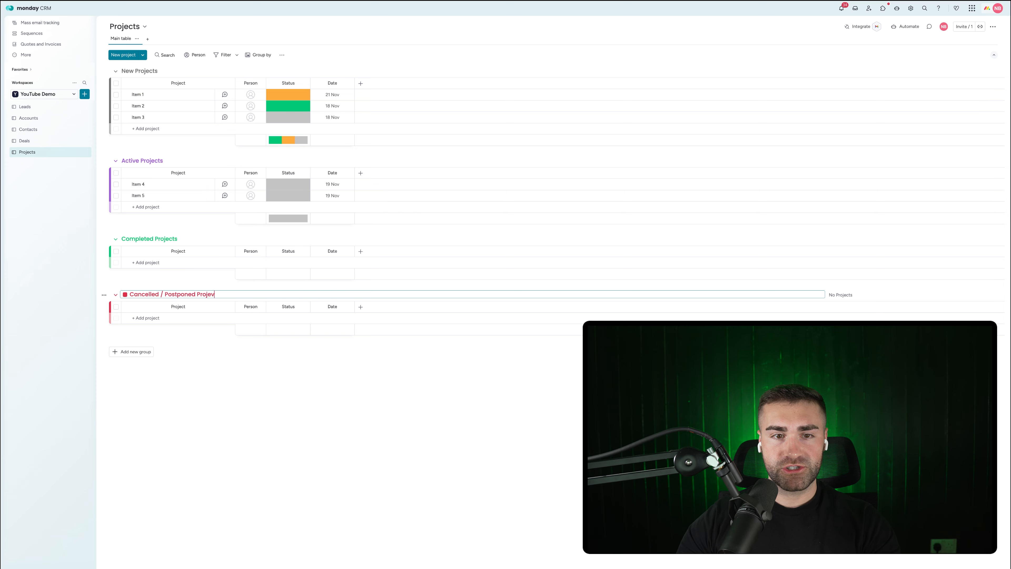
pyautogui.write('ncelled / Postponed Projects')
pyautogui.press('Return')
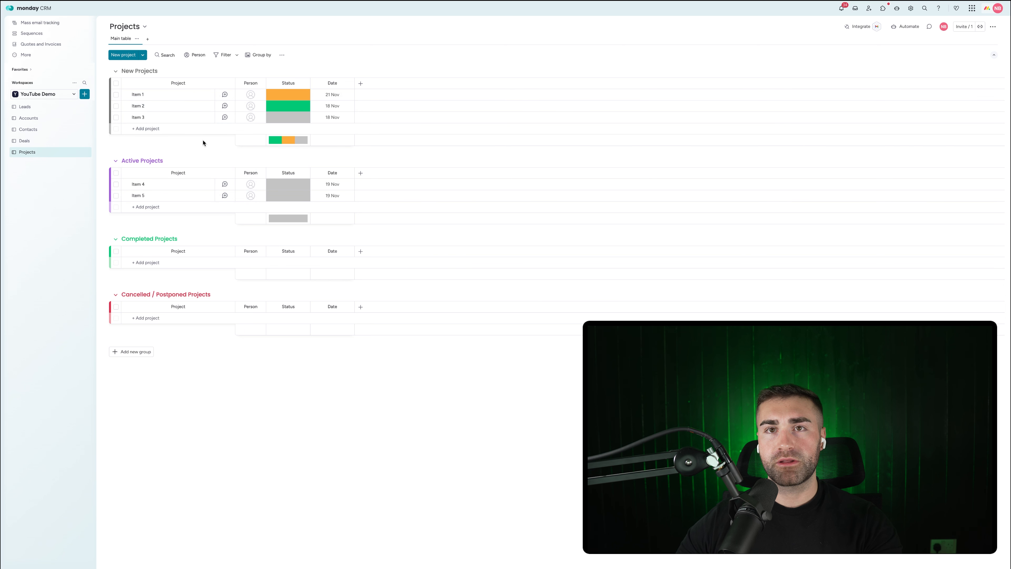
# Step: Edit the status labels so they read New, Active and Completed
pyautogui.click(286, 108)
pyautogui.click(287, 153)
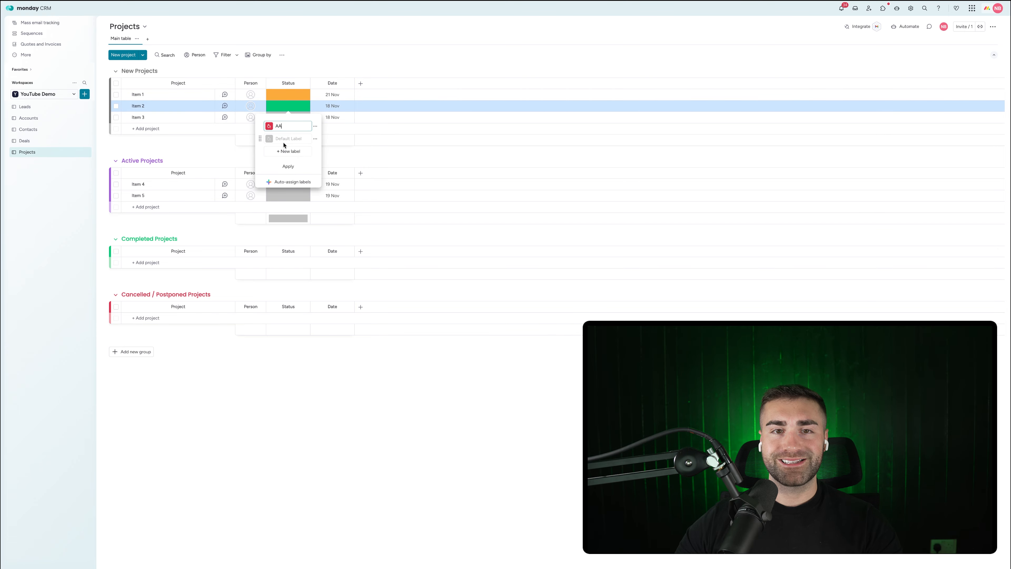
pyautogui.click(282, 136)
pyautogui.write('Ne')
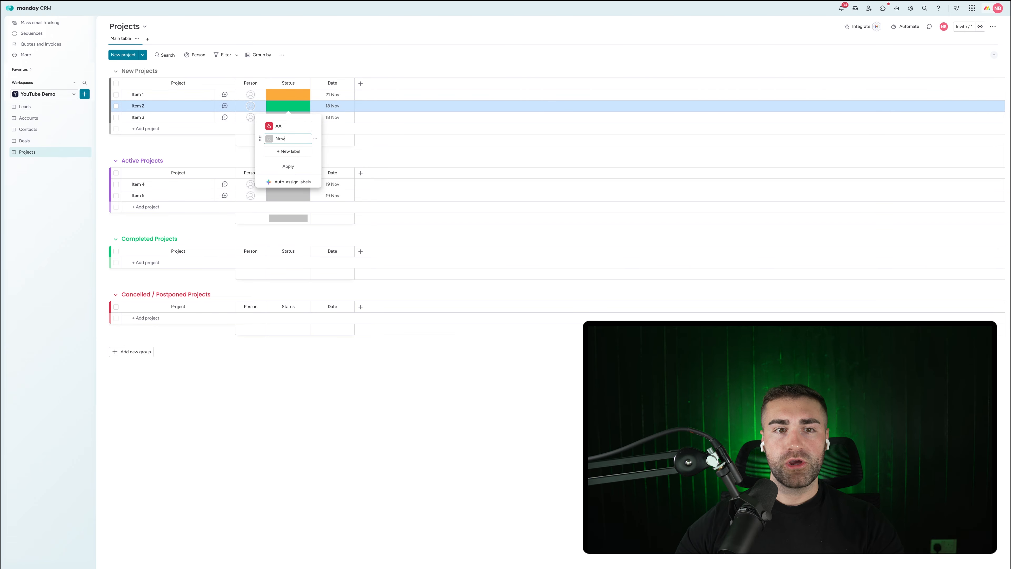
pyautogui.write('w')
pyautogui.click(278, 151)
pyautogui.write('Active')
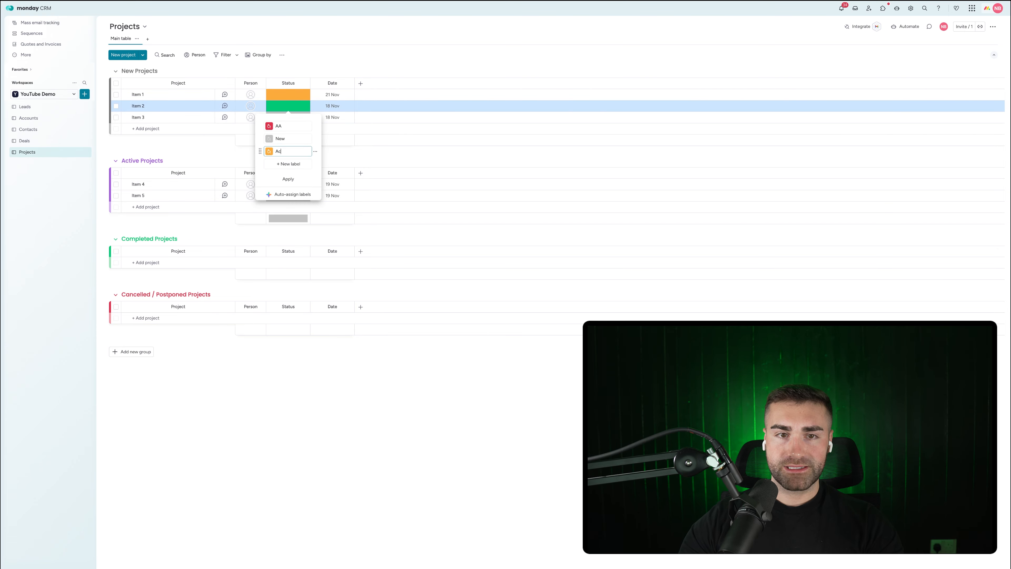
pyautogui.click(285, 164)
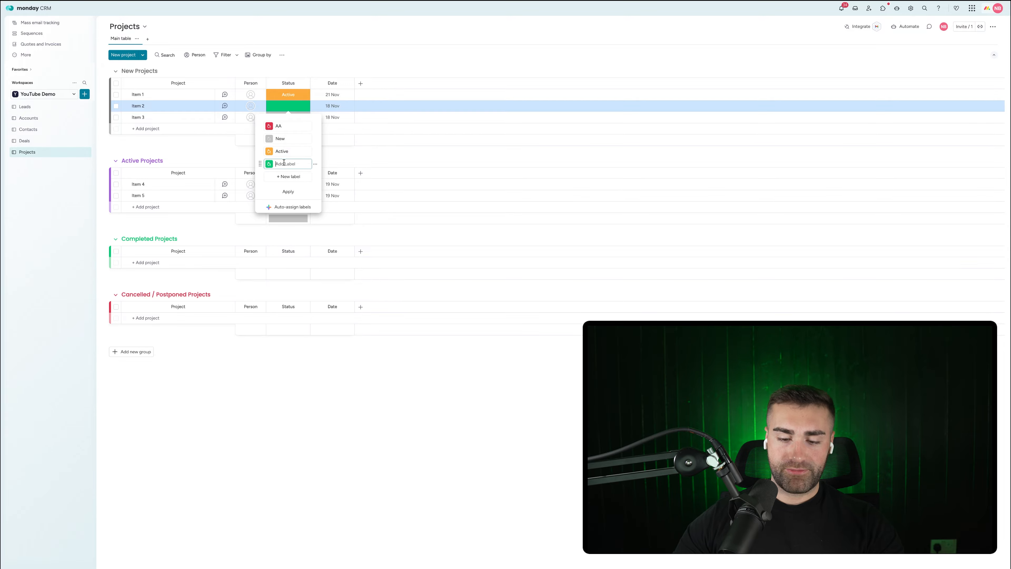
pyautogui.write('Completed')
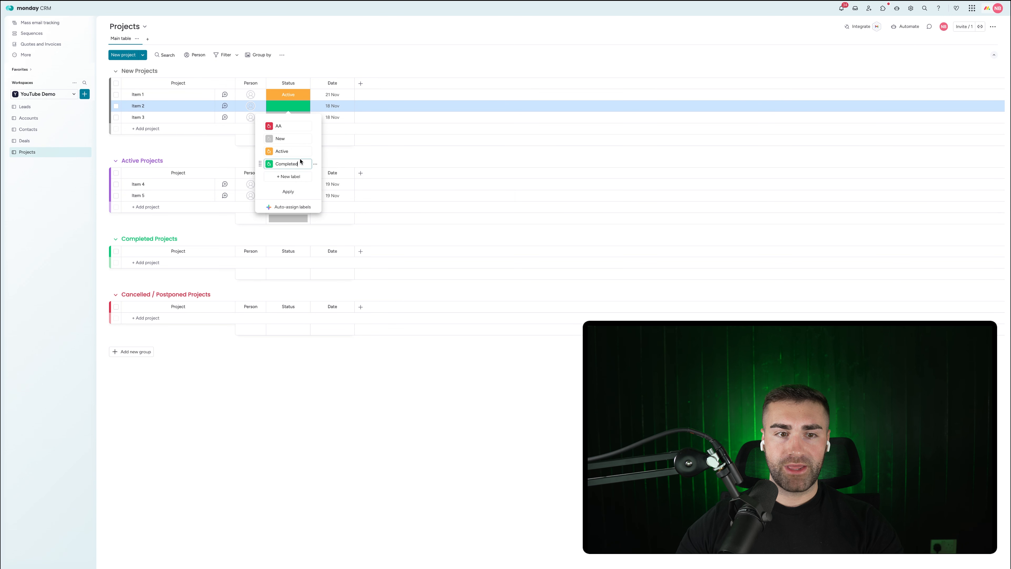
# Step: Move Cancelled / Postponed below Completed, make Active purple, and apply the labels
pyautogui.click(282, 125)
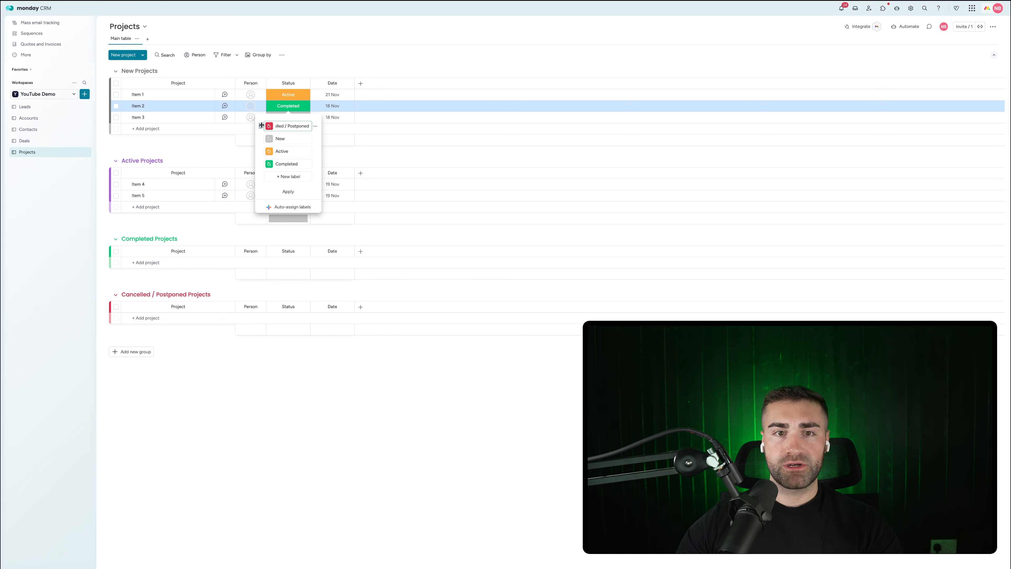
pyautogui.moveTo(261, 125); pyautogui.dragTo(263, 164)
pyautogui.click(269, 138)
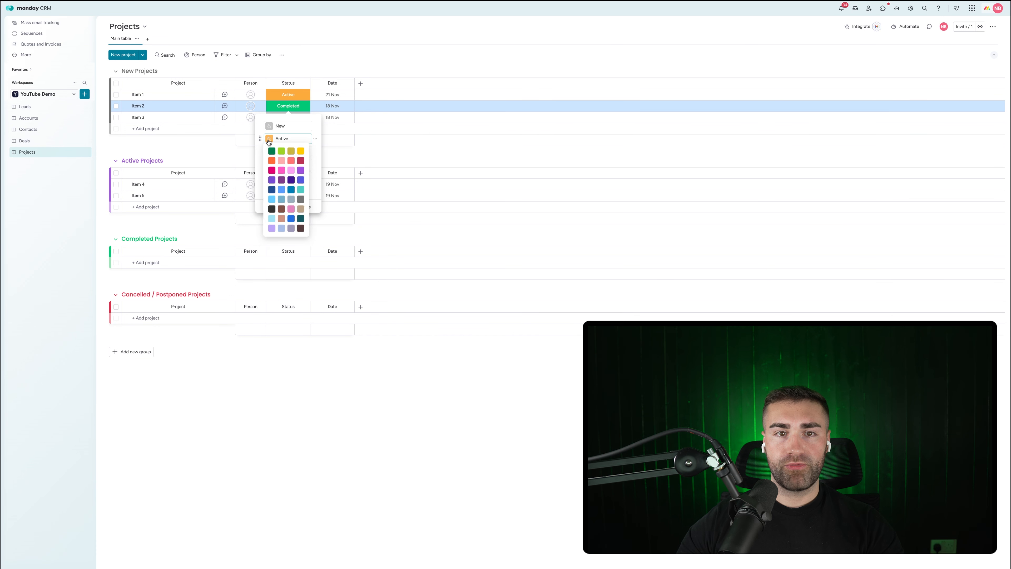
pyautogui.click(301, 172)
pyautogui.click(300, 192)
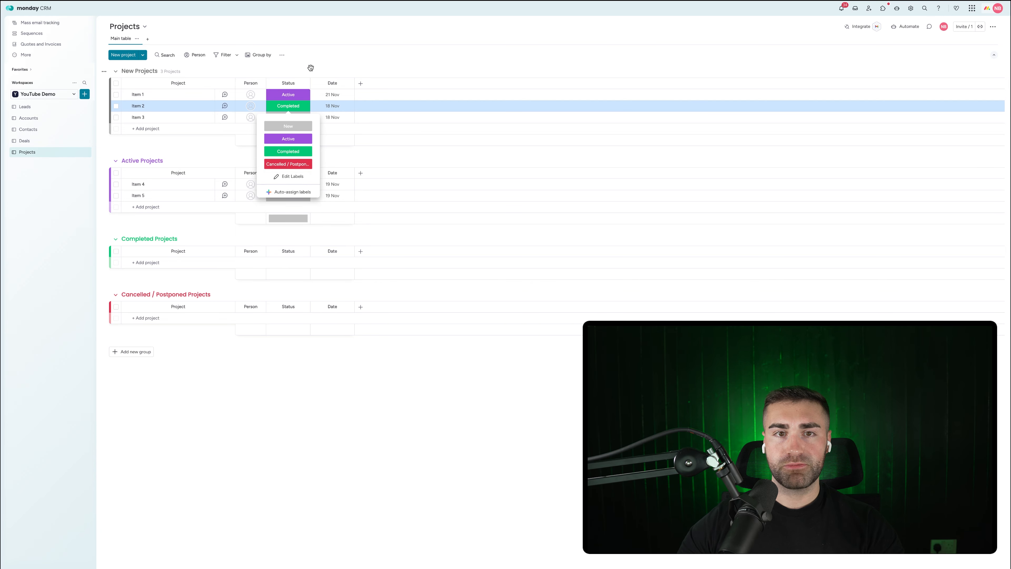
pyautogui.click(304, 85)
# Step: Hide the Status column summary and rename the Date column to Date Created
pyautogui.click(303, 83)
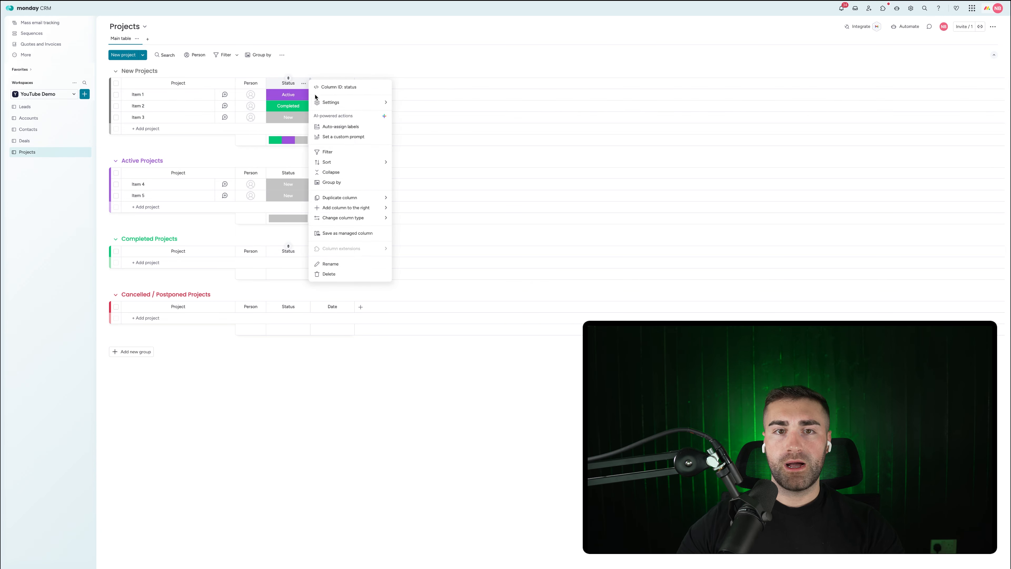
pyautogui.moveTo(346, 102)
pyautogui.click(439, 166)
pyautogui.click(333, 83)
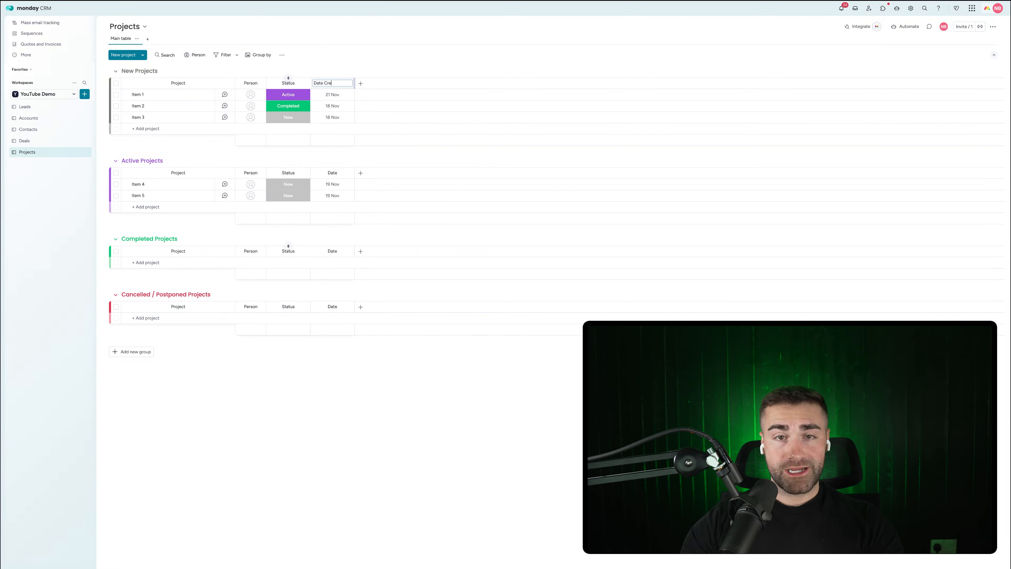
pyautogui.press('Return')
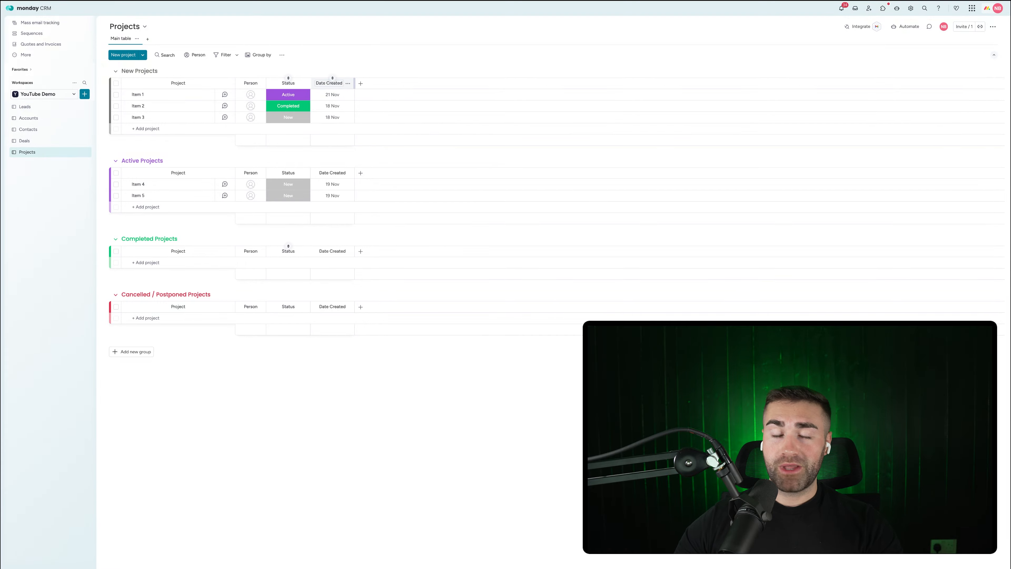
# Step: Add a Date column named Date Completed to every group
pyautogui.click(361, 83)
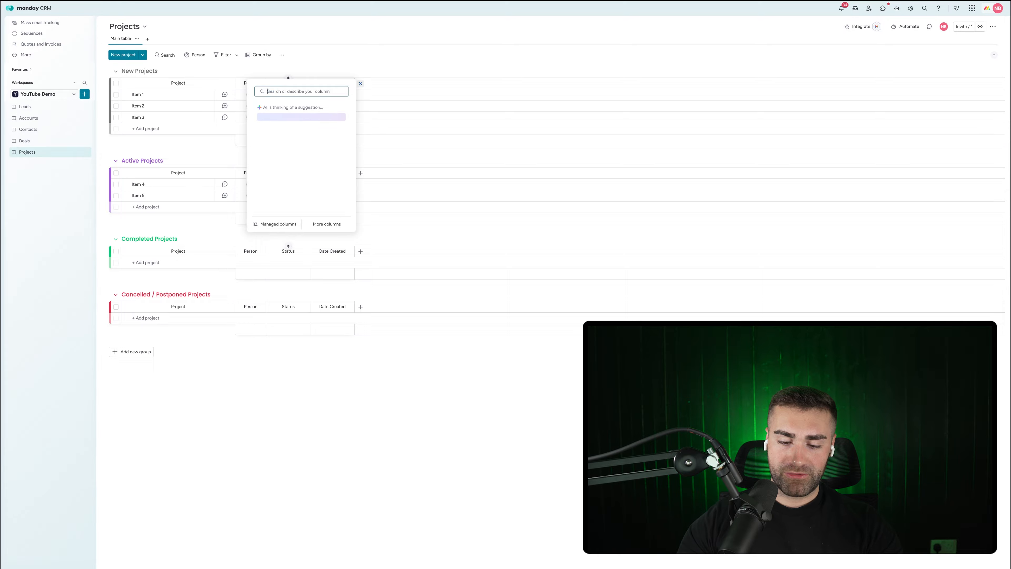
pyautogui.write('date')
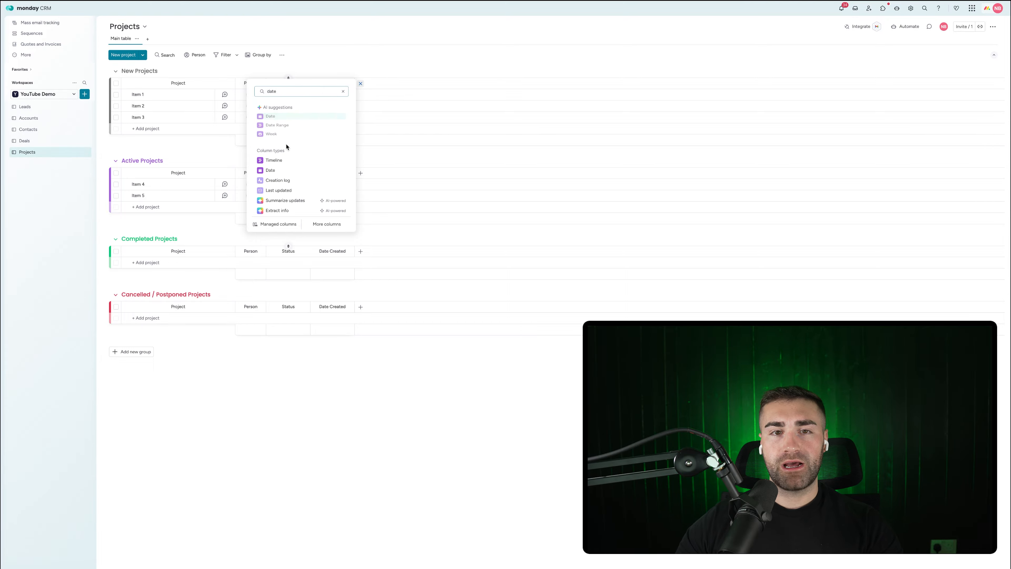
pyautogui.click(269, 117)
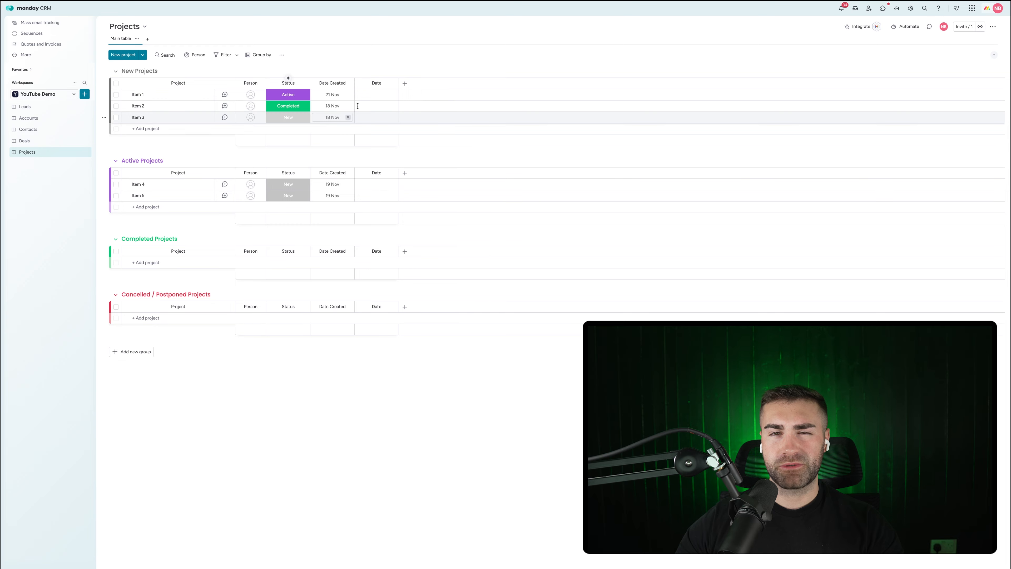
pyautogui.click(381, 85)
pyautogui.write('Completed')
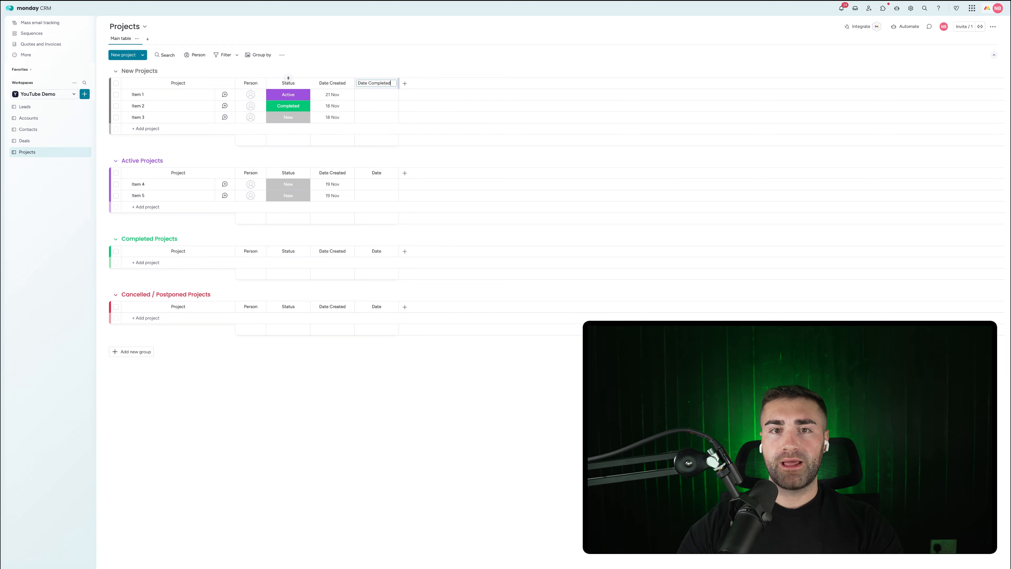
pyautogui.press('Return')
# Step: Add a Formula column after Date Completed
pyautogui.click(405, 83)
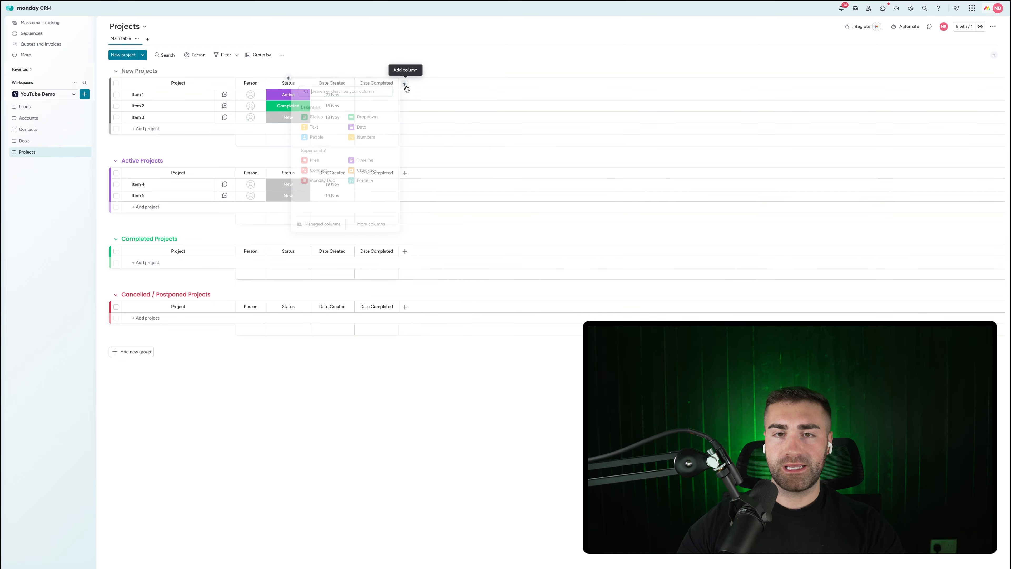
pyautogui.write('form')
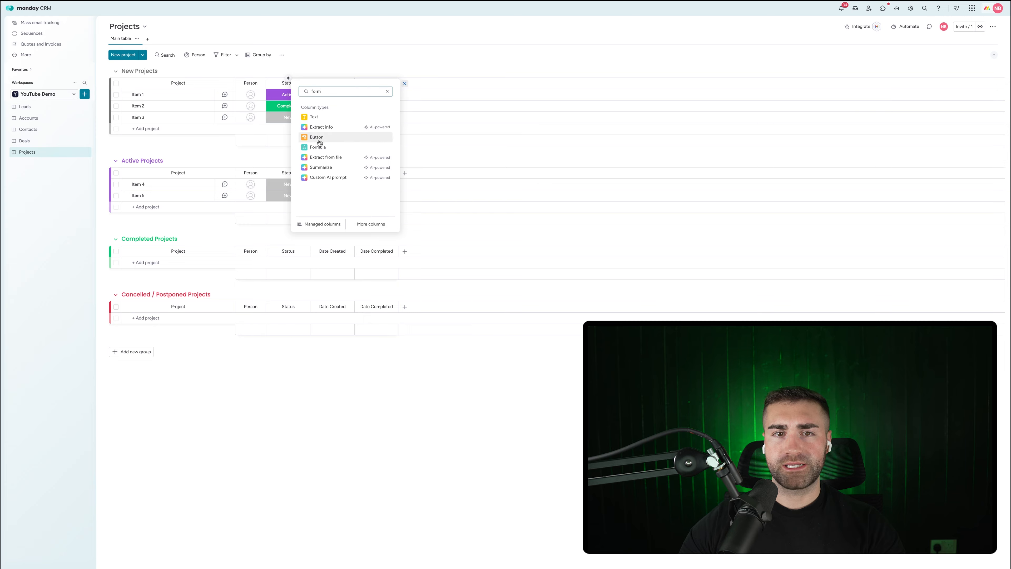
pyautogui.click(316, 147)
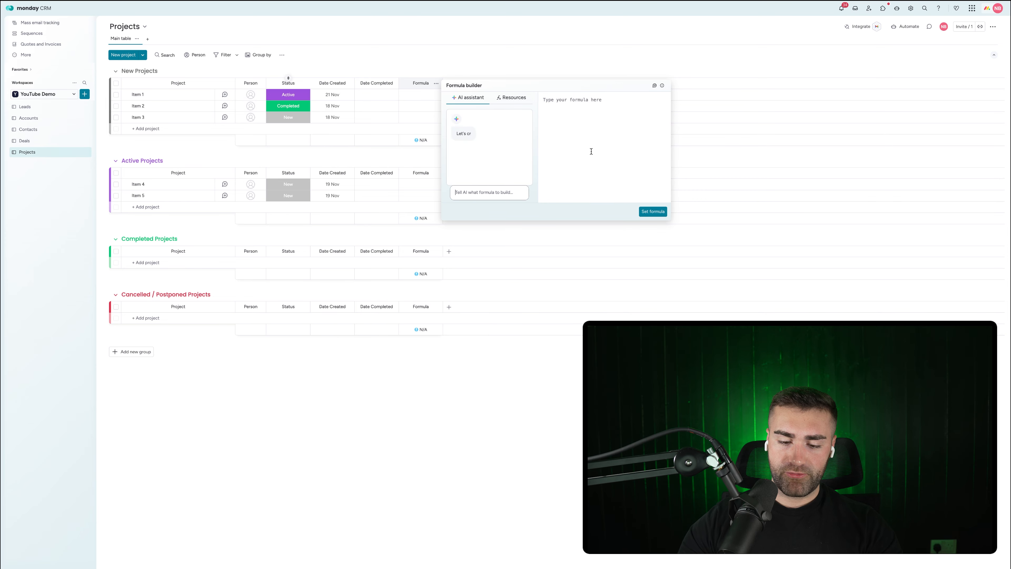
# Step: Have the AI assistant write a formula for days between Date Created and Date Completed, then apply it
pyautogui.write('giv')
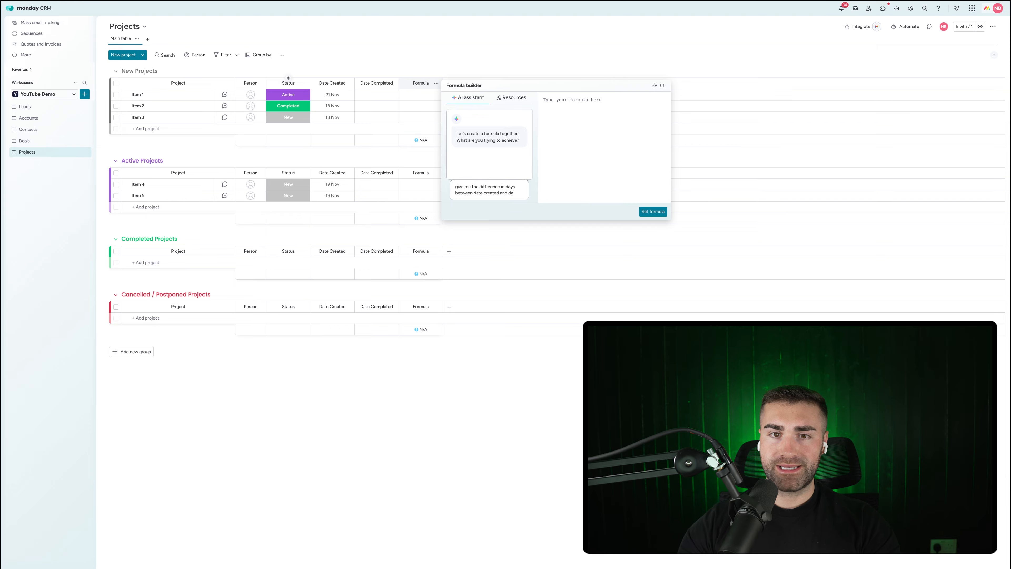
pyautogui.write('mplete')
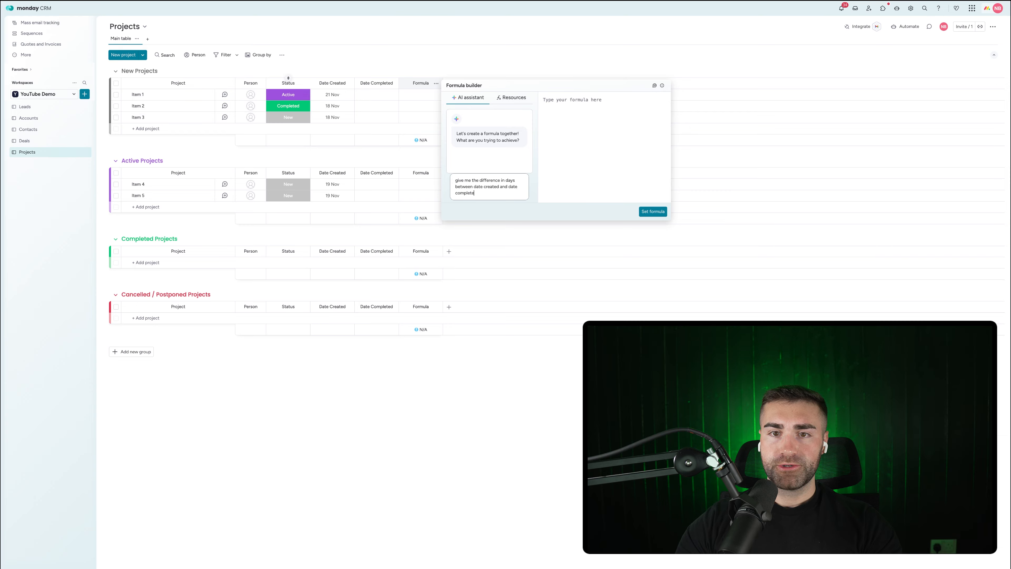
pyautogui.write('d')
pyautogui.press('Return')
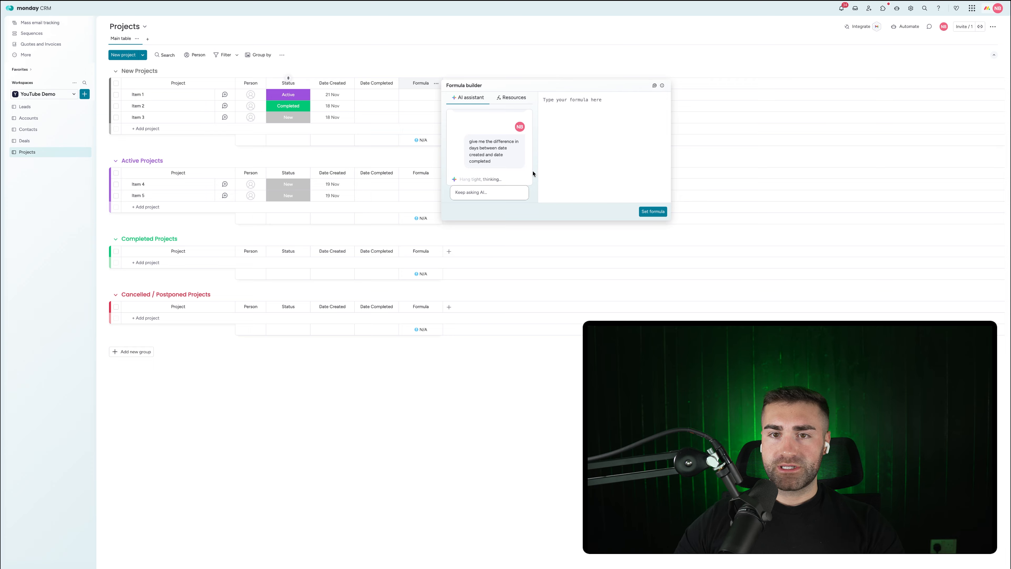
pyautogui.click(520, 148)
pyautogui.click(645, 212)
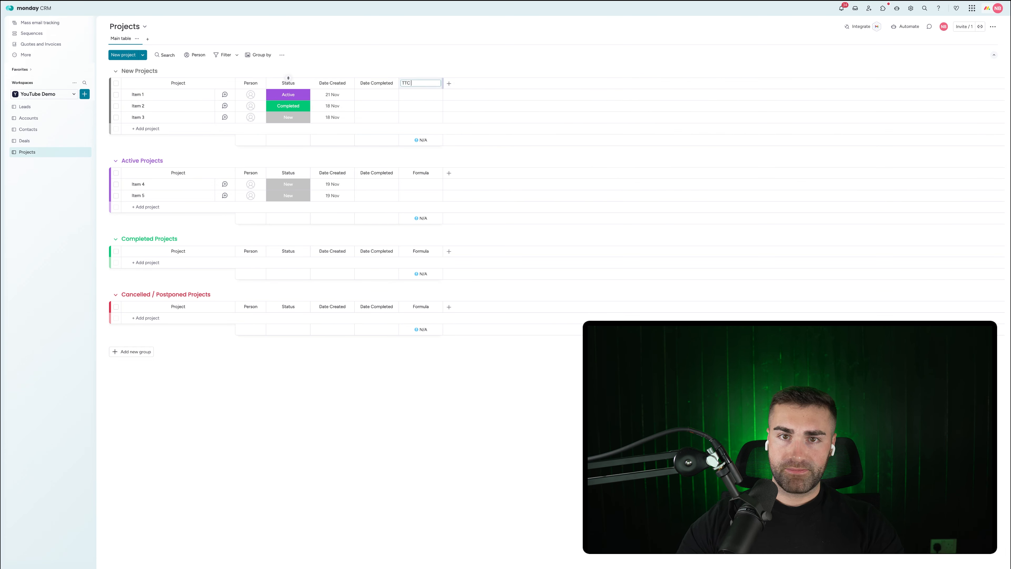
# Step: Restrict editing of the TTC column
pyautogui.click(436, 84)
pyautogui.moveTo(478, 100)
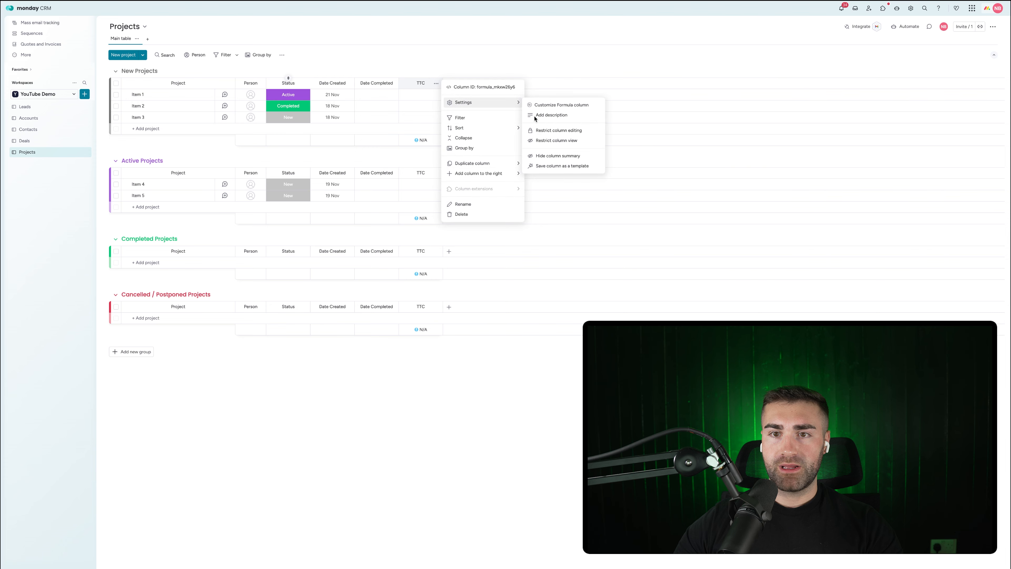
pyautogui.click(589, 156)
pyautogui.click(436, 83)
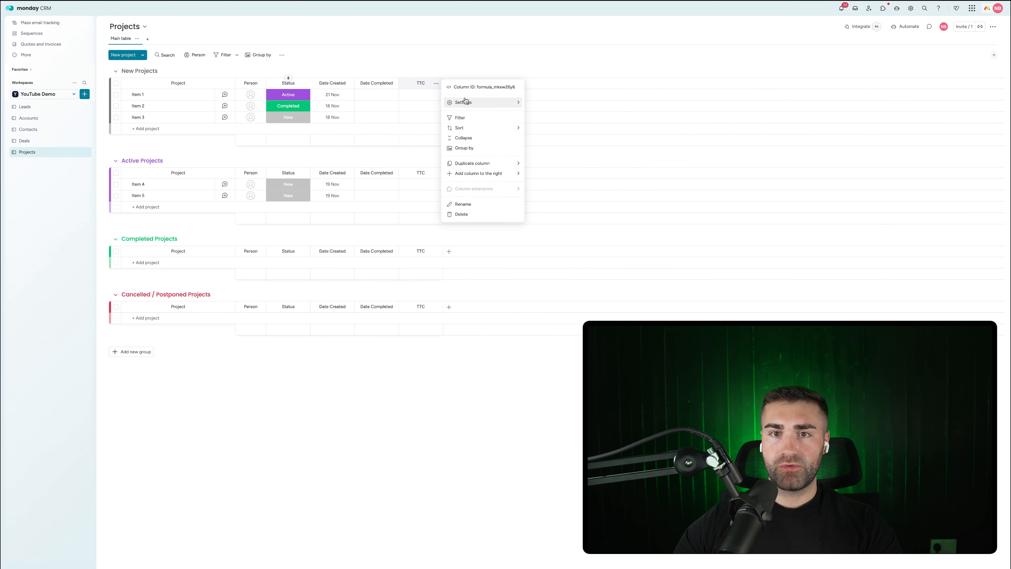
pyautogui.click(551, 131)
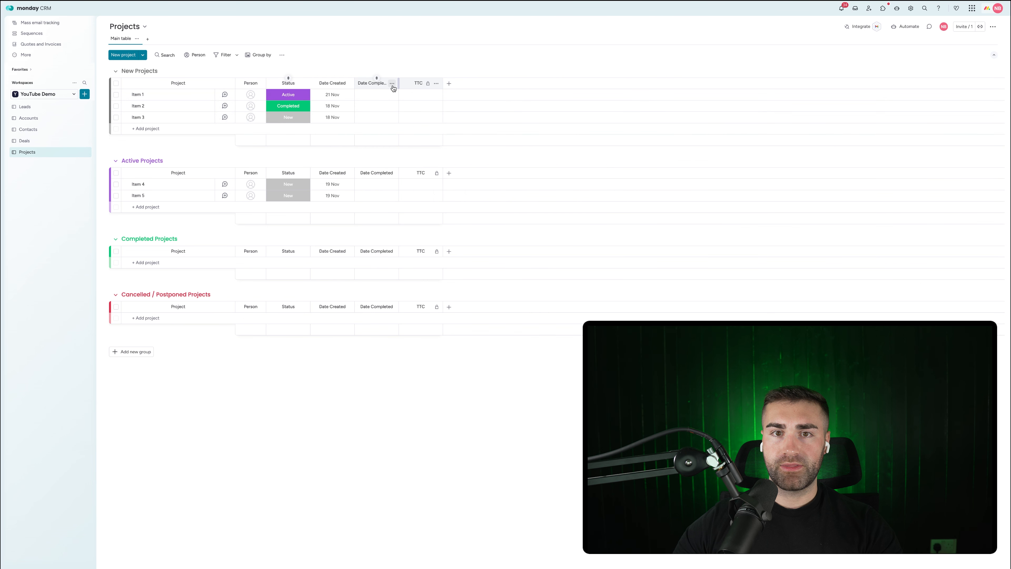
# Step: Restrict editing of the Date Completed and Date Created columns
pyautogui.click(392, 84)
pyautogui.moveTo(422, 102)
pyautogui.click(547, 157)
pyautogui.click(428, 129)
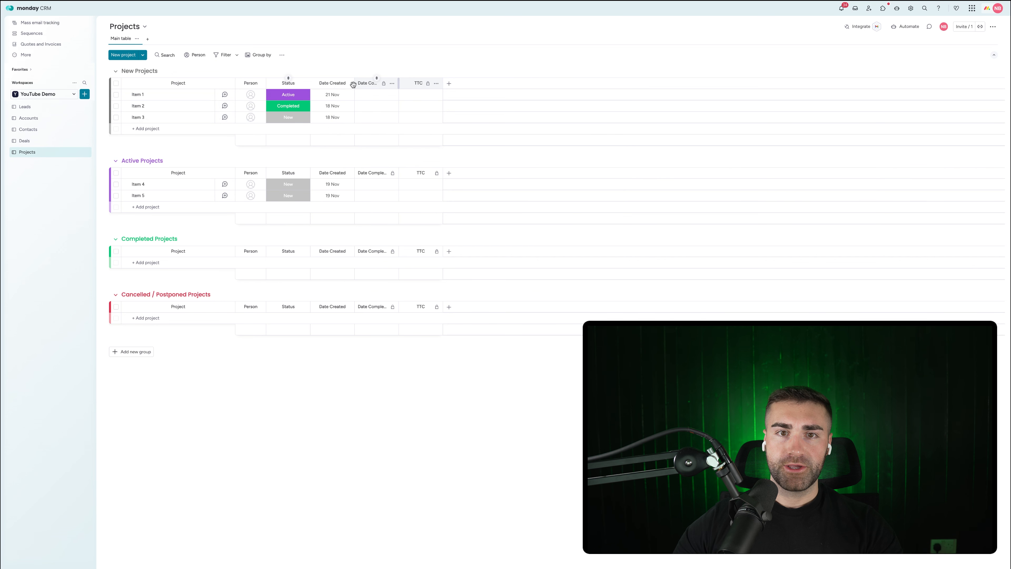
pyautogui.click(348, 83)
pyautogui.moveTo(377, 105)
pyautogui.click(470, 156)
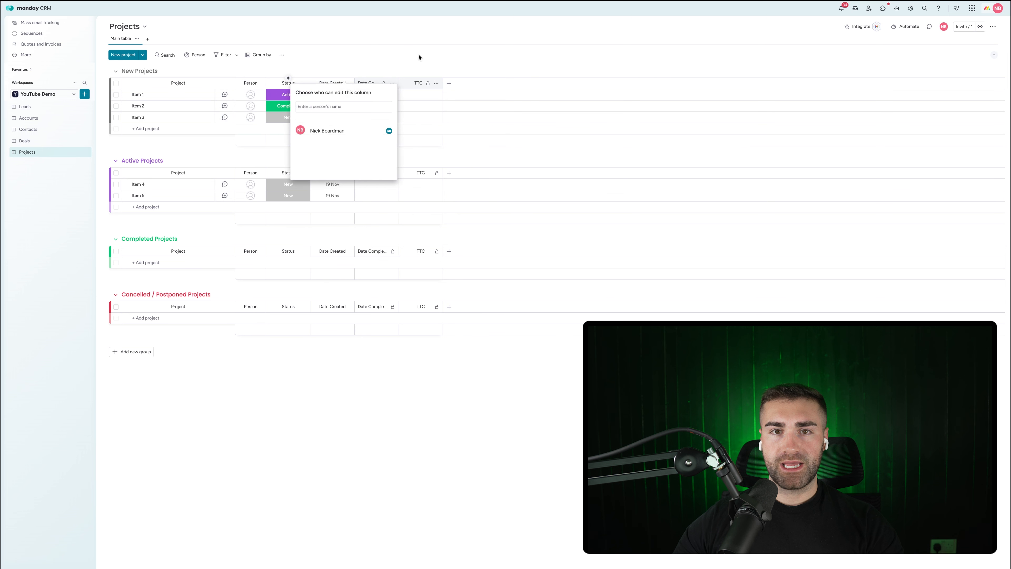
pyautogui.click(386, 129)
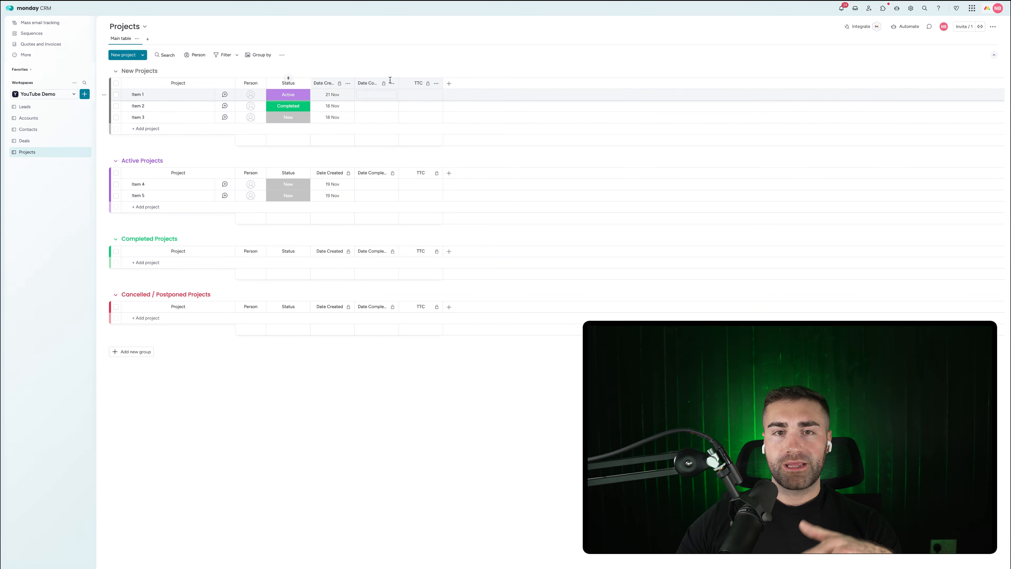
pyautogui.click(901, 26)
# Step: Add an automation: when an item is created, set Date Created to today
pyautogui.click(531, 24)
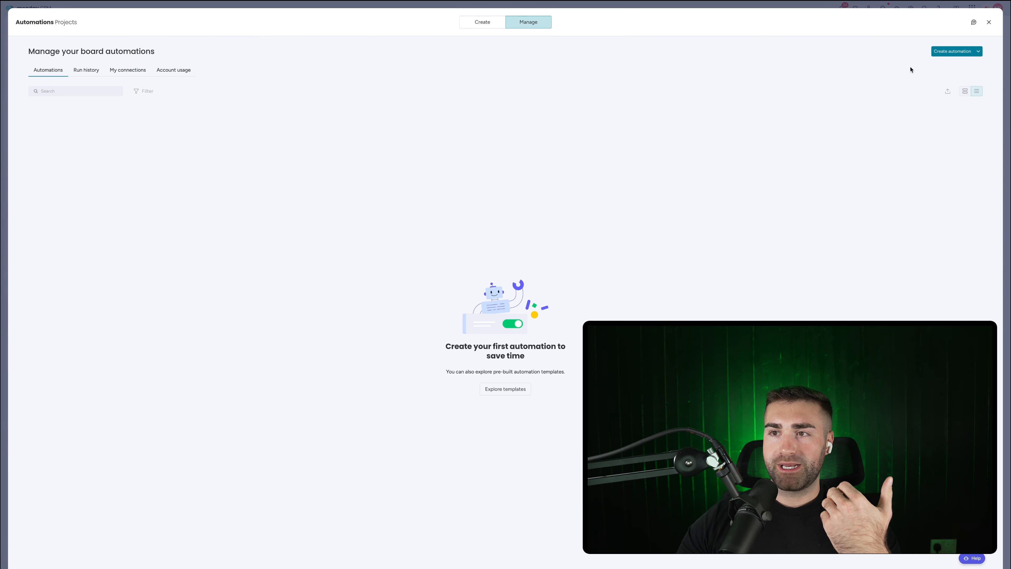
pyautogui.click(230, 71)
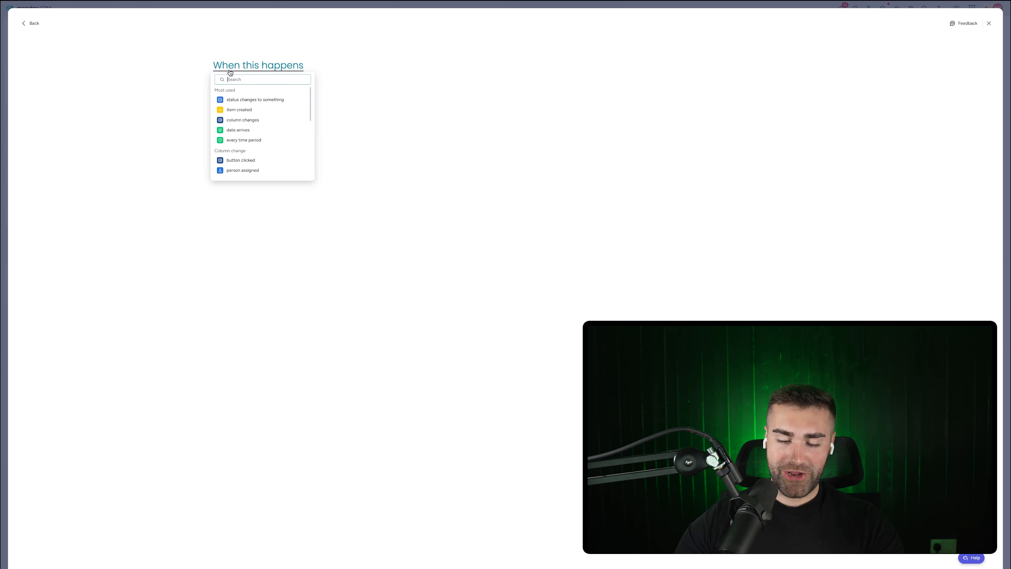
pyautogui.click(241, 100)
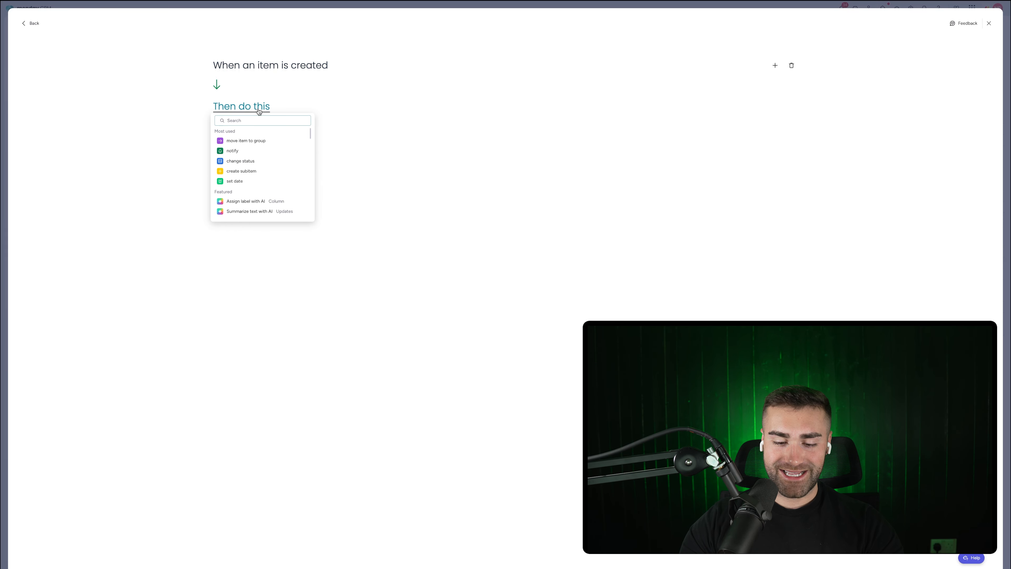
pyautogui.click(262, 137)
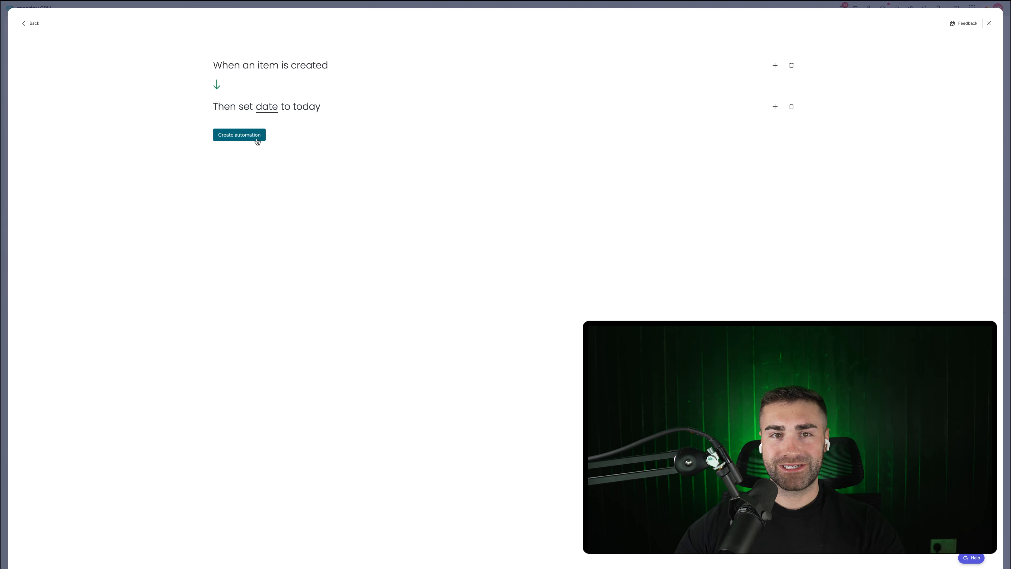
pyautogui.click(271, 106)
pyautogui.click(280, 132)
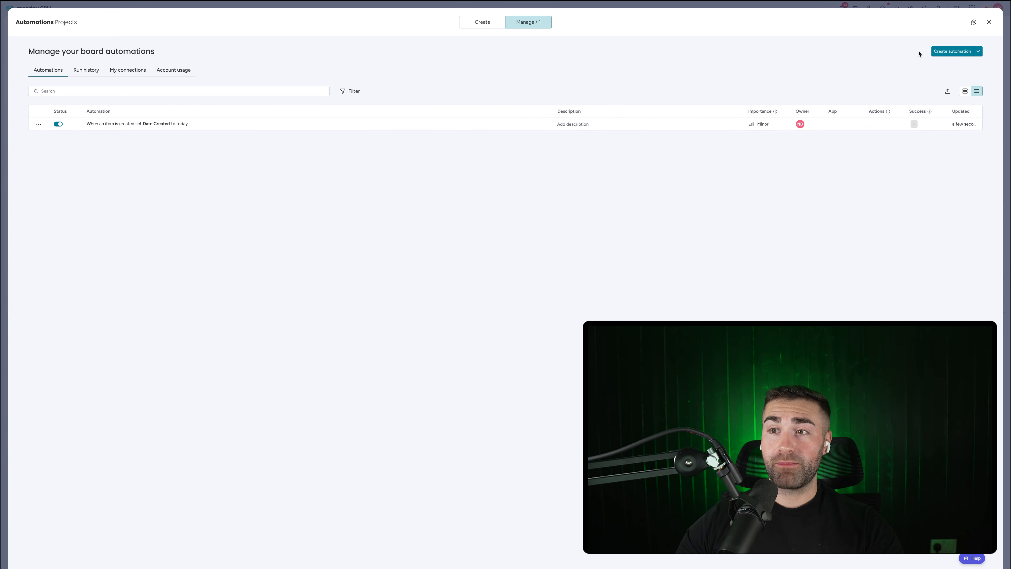
# Step: Add an automation moving items with status New to the New Projects group
pyautogui.click(942, 51)
pyautogui.click(247, 66)
pyautogui.click(242, 99)
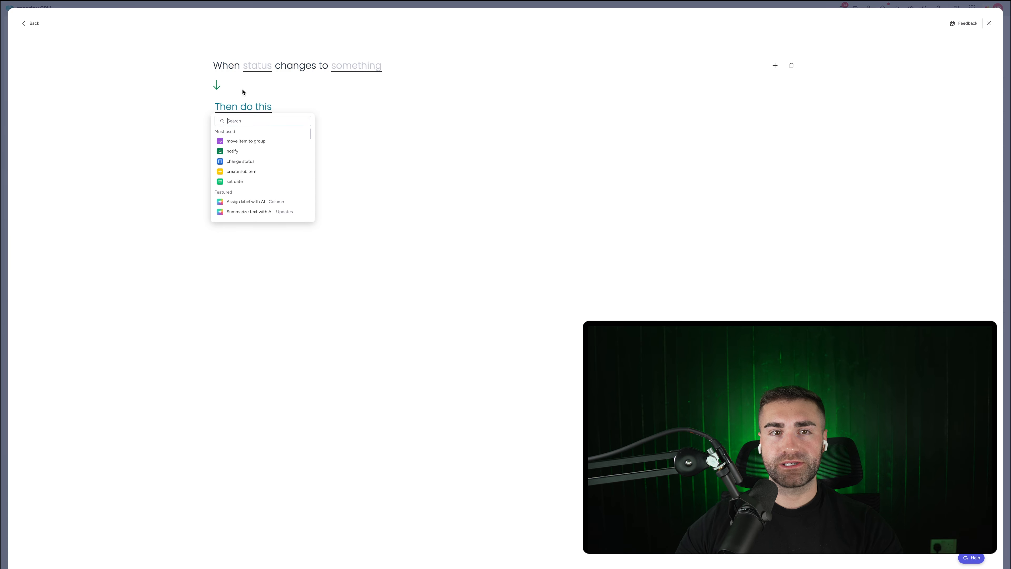
pyautogui.click(254, 67)
pyautogui.click(254, 94)
pyautogui.click(344, 71)
pyautogui.click(350, 110)
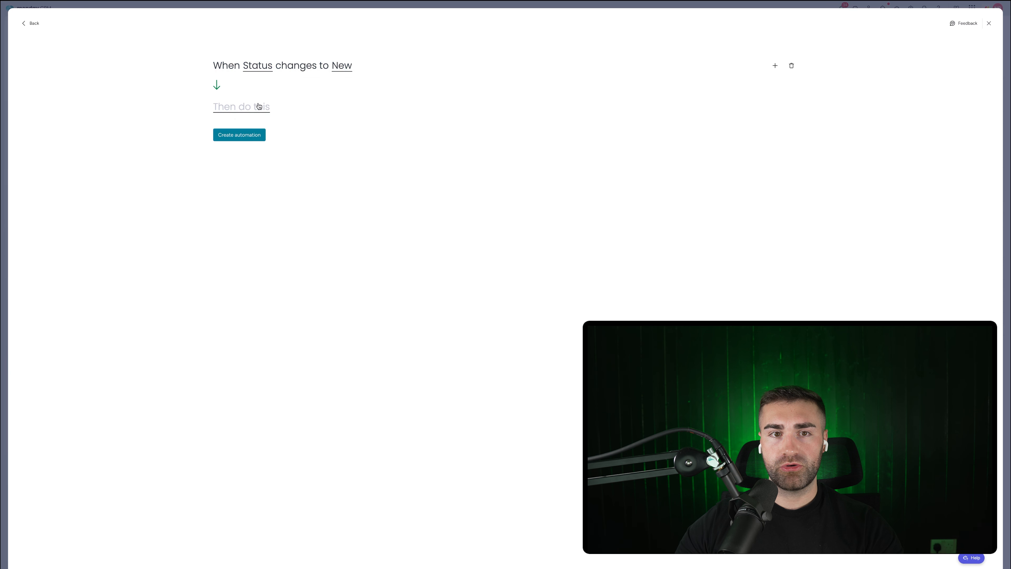
pyautogui.click(257, 107)
pyautogui.click(278, 138)
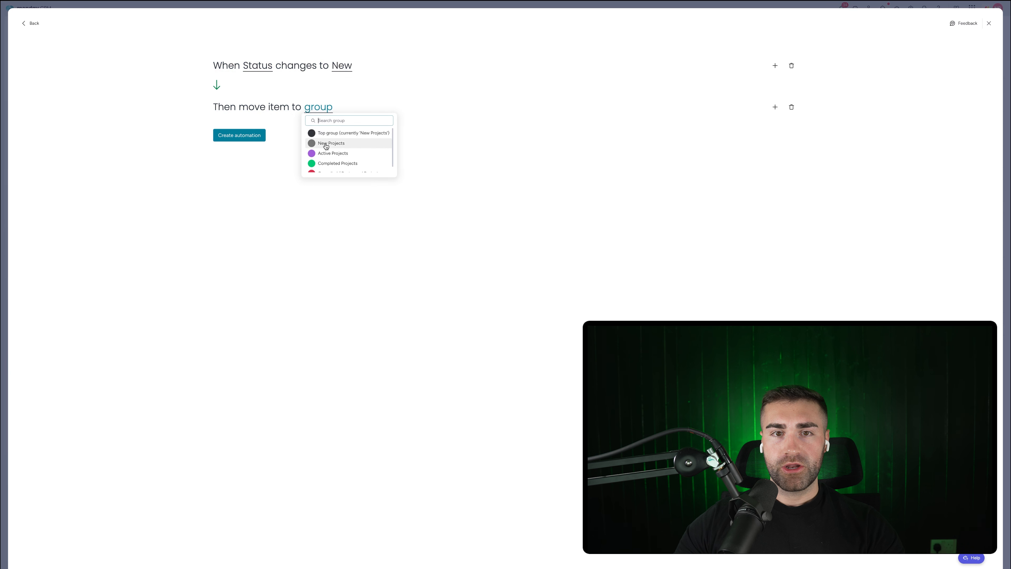
pyautogui.click(330, 142)
pyautogui.click(224, 138)
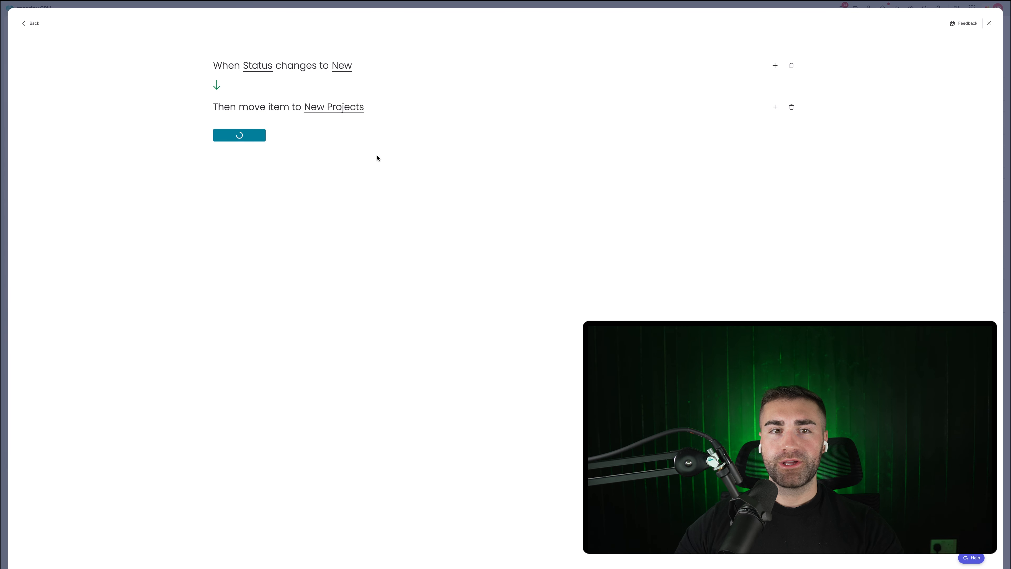
# Step: Add an automation moving items with status Active to the Active Projects group
pyautogui.click(955, 52)
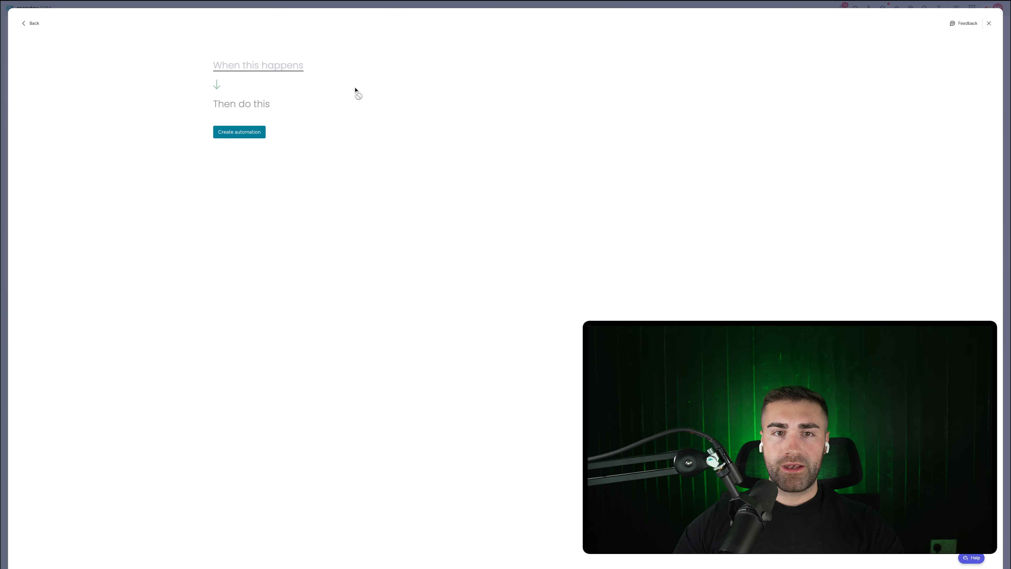
pyautogui.click(285, 74)
pyautogui.click(255, 99)
pyautogui.click(346, 68)
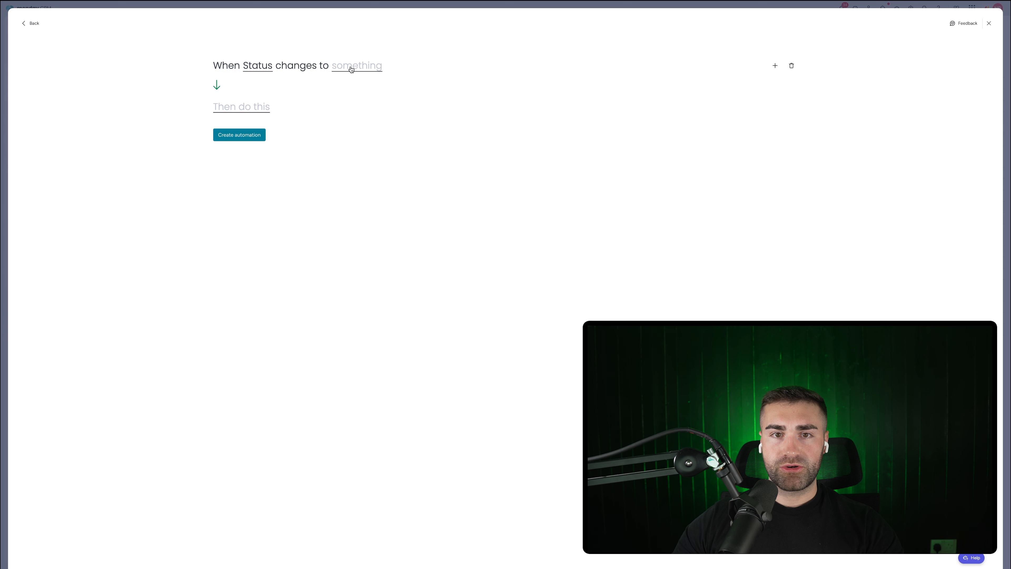
pyautogui.click(351, 69)
pyautogui.click(342, 111)
pyautogui.click(255, 115)
pyautogui.click(266, 142)
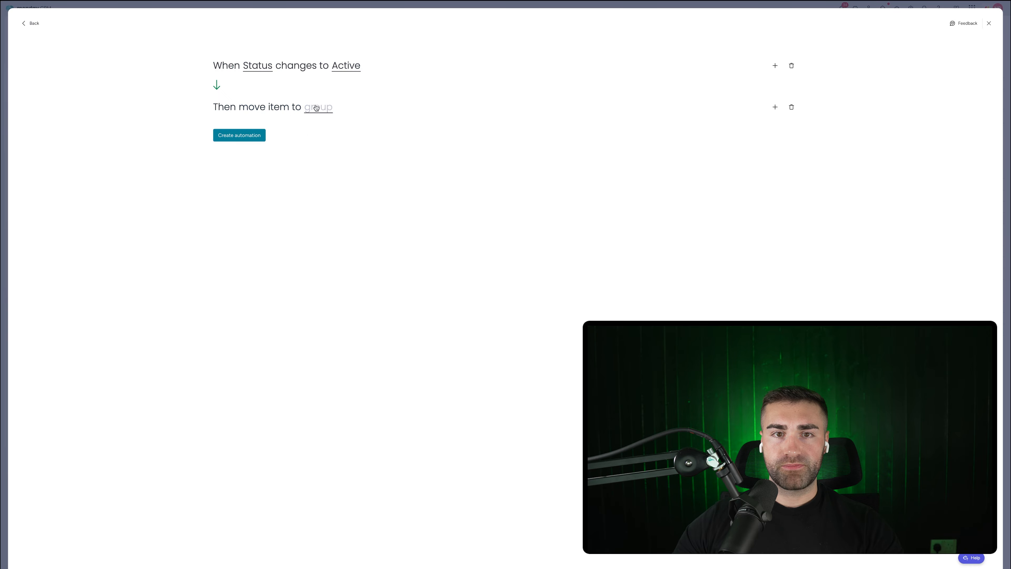
pyautogui.click(316, 108)
pyautogui.click(319, 154)
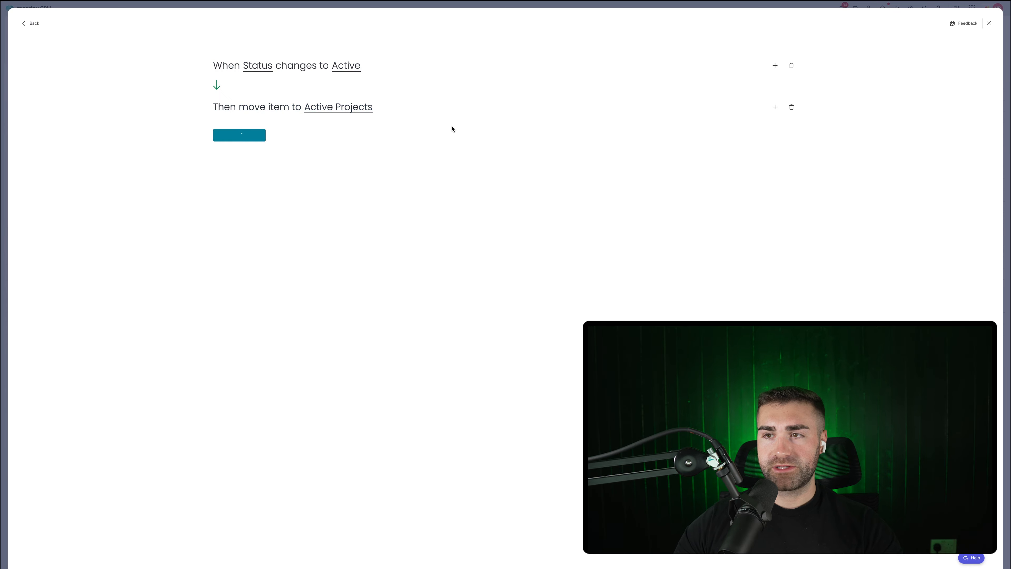
# Step: Add an automation moving items with status Completed to the Completed Projects group
pyautogui.click(950, 51)
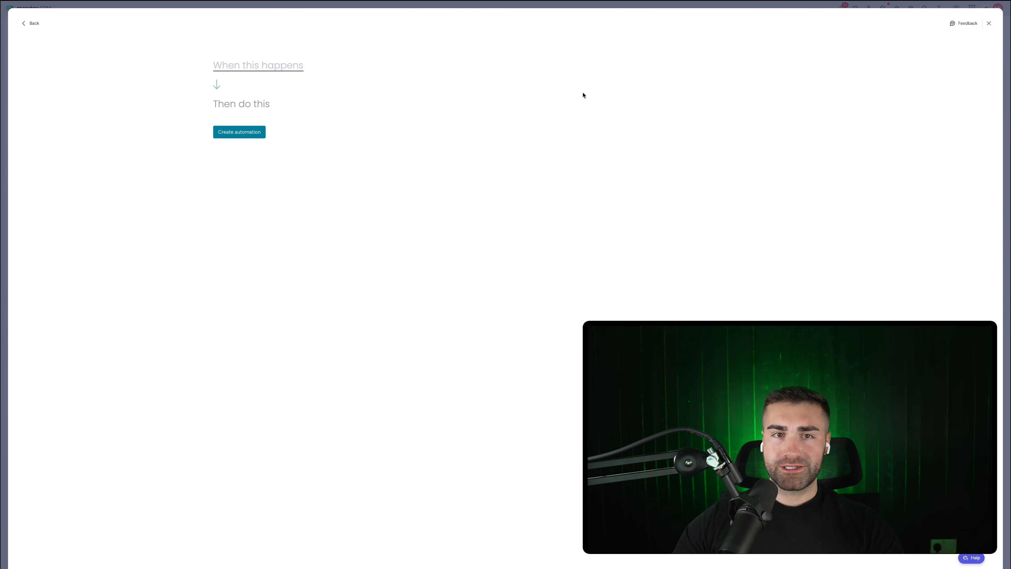
pyautogui.click(256, 72)
pyautogui.click(248, 101)
pyautogui.click(255, 67)
pyautogui.click(257, 89)
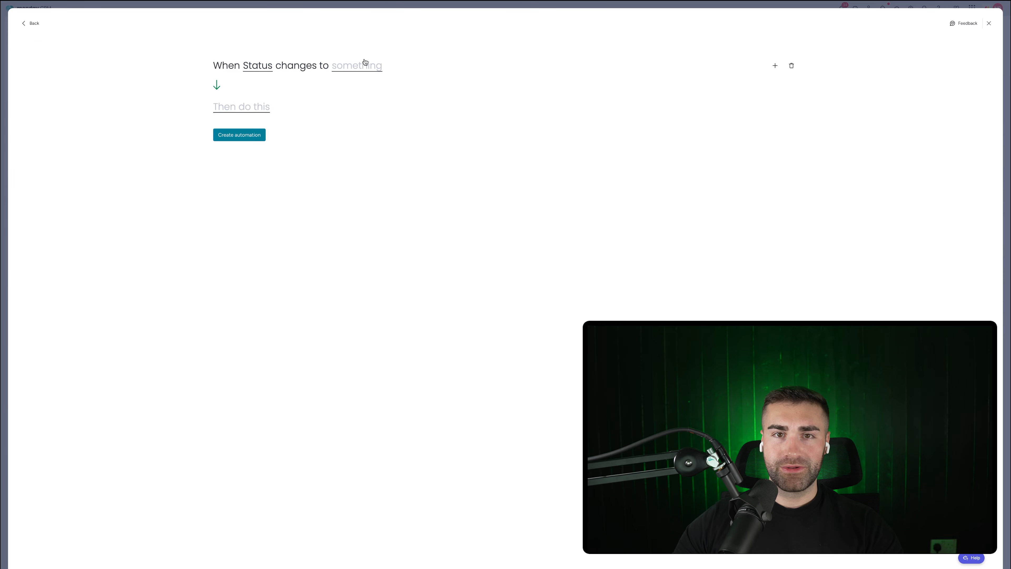
pyautogui.click(365, 63)
pyautogui.click(359, 112)
pyautogui.click(218, 108)
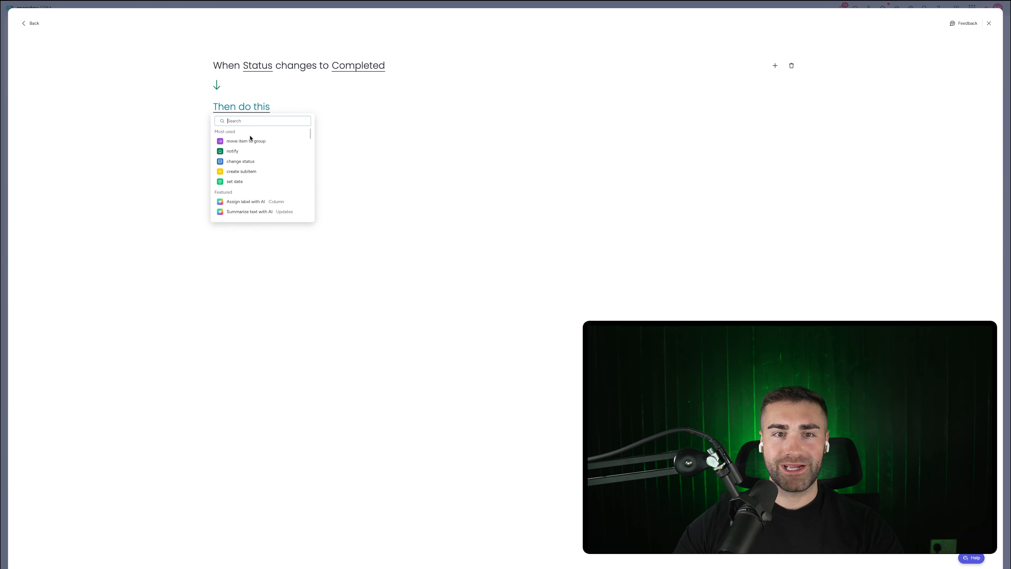
pyautogui.click(250, 140)
pyautogui.click(312, 108)
pyautogui.click(338, 161)
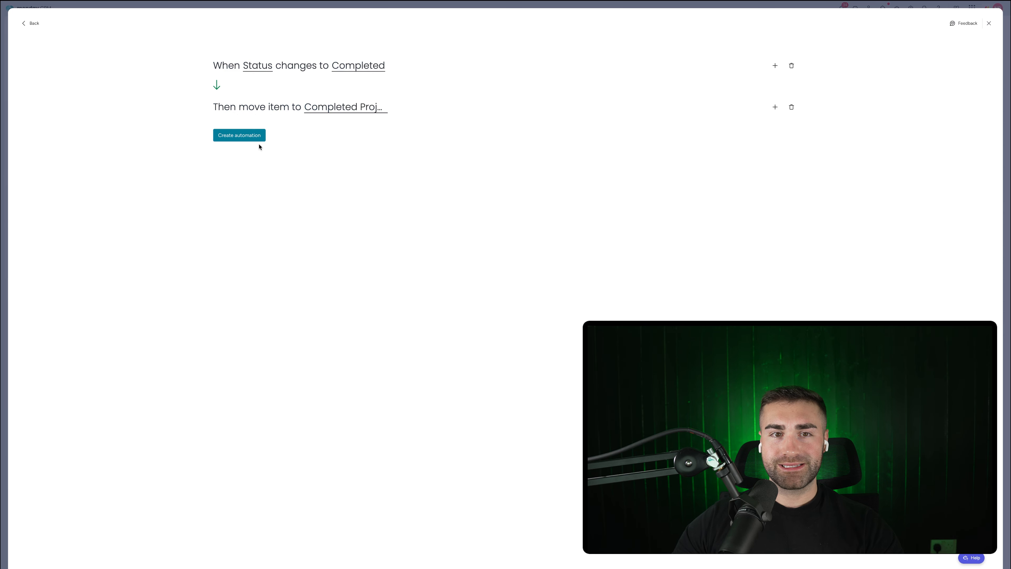
pyautogui.click(258, 139)
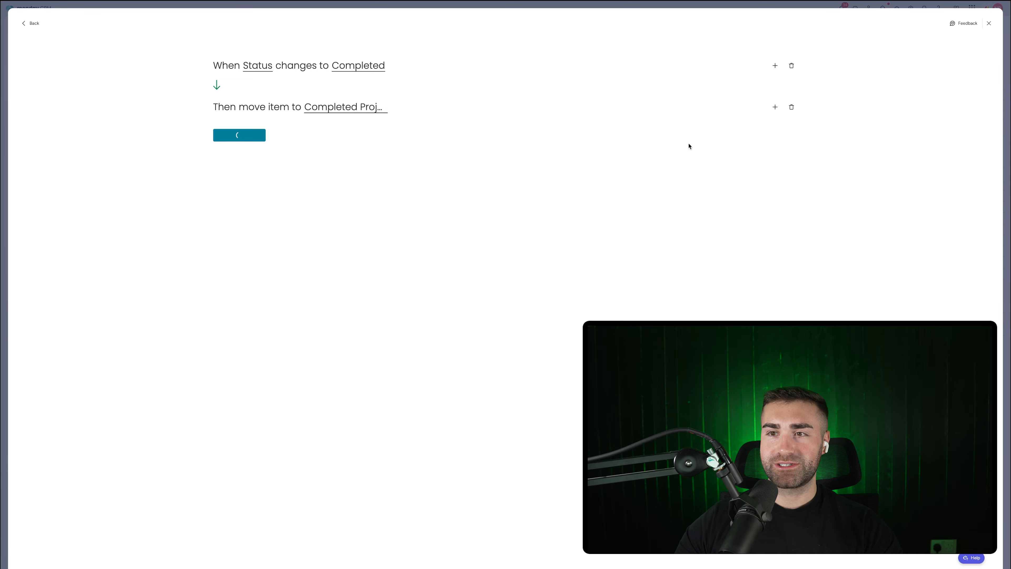
# Step: Add an automation moving Cancelled / Postponed items to the Cancelled / Postponed Projects group
pyautogui.click(959, 53)
pyautogui.click(247, 67)
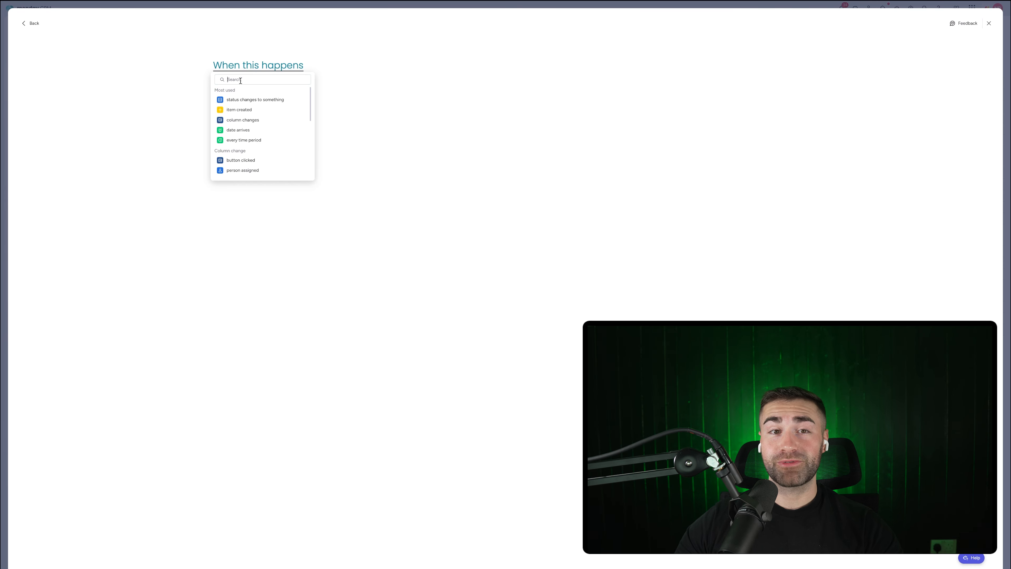
pyautogui.click(242, 100)
pyautogui.click(257, 91)
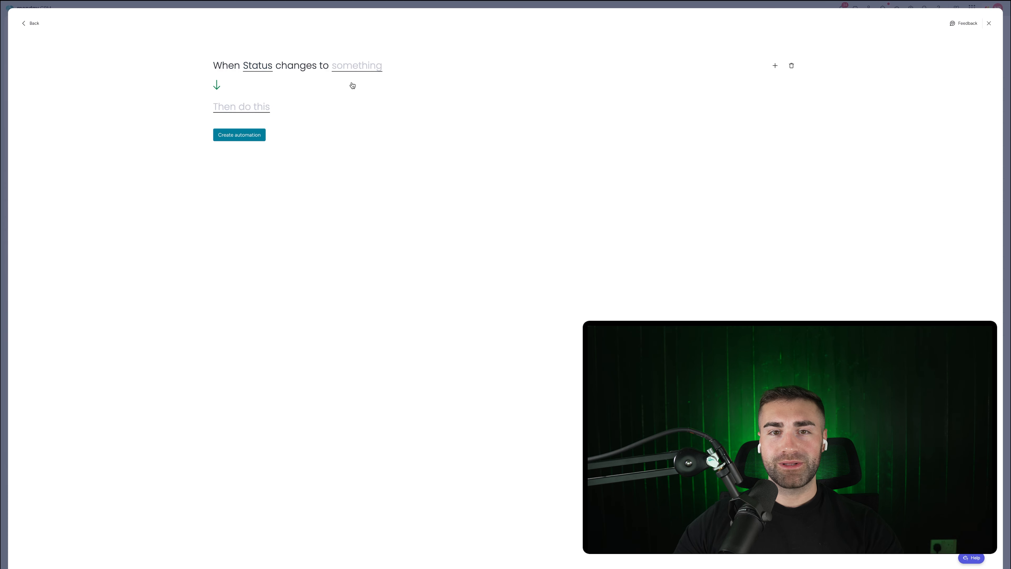
pyautogui.click(354, 67)
pyautogui.click(370, 126)
pyautogui.click(231, 109)
pyautogui.click(305, 110)
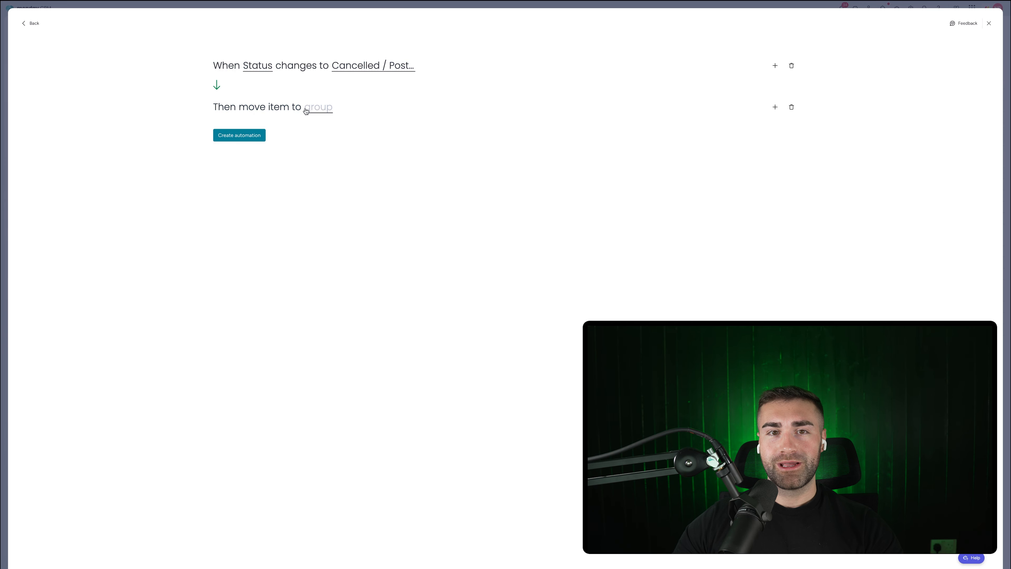
pyautogui.click(327, 165)
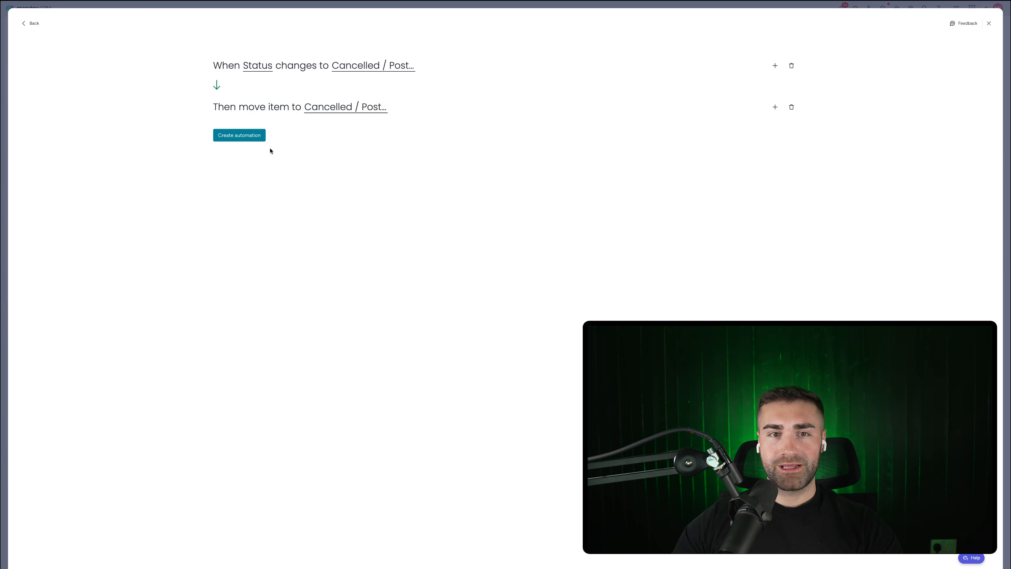
pyautogui.click(263, 136)
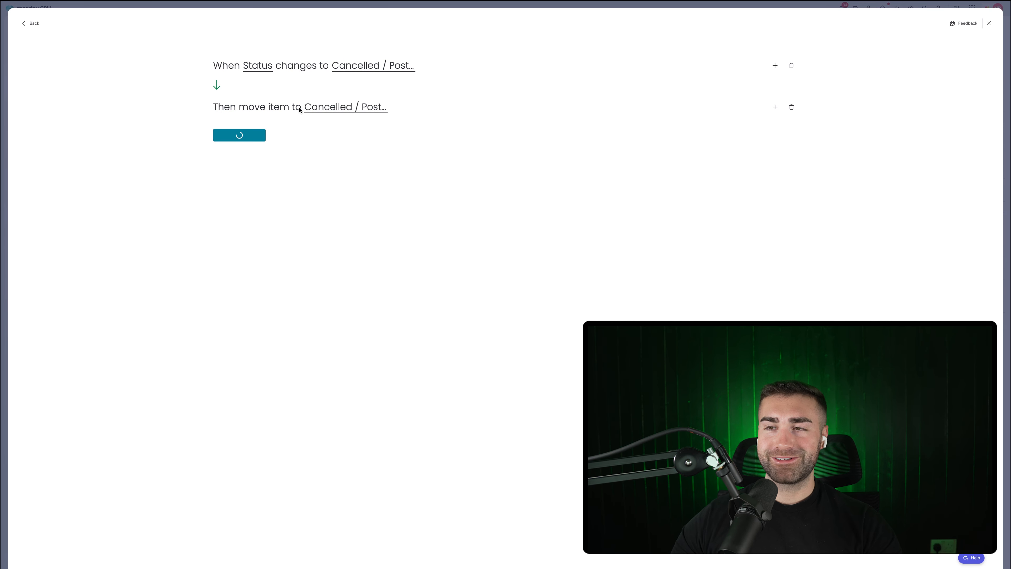
# Step: Extend the Completed automation to also set Date Completed to today
pyautogui.click(184, 138)
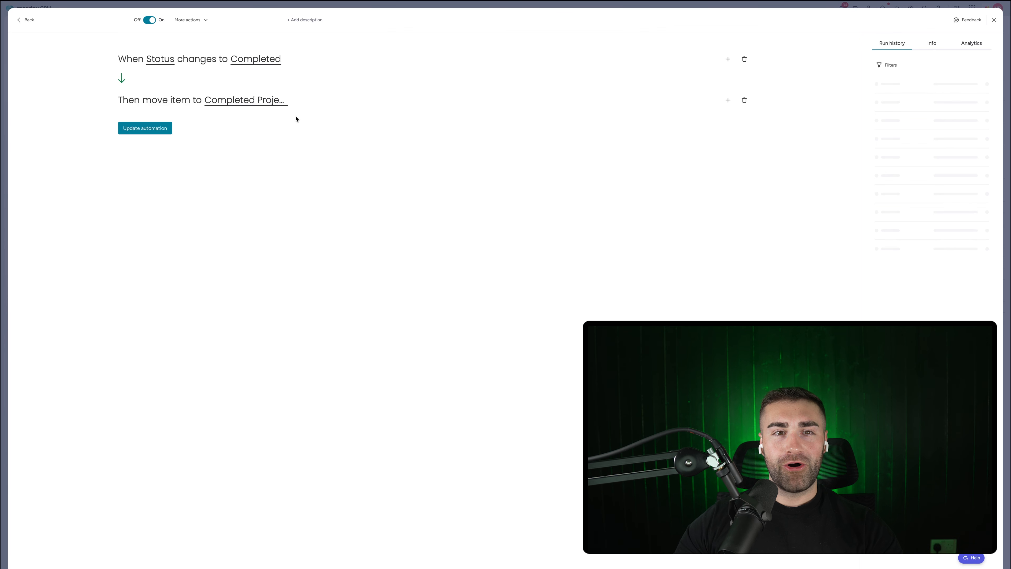
pyautogui.click(728, 101)
pyautogui.write('set date')
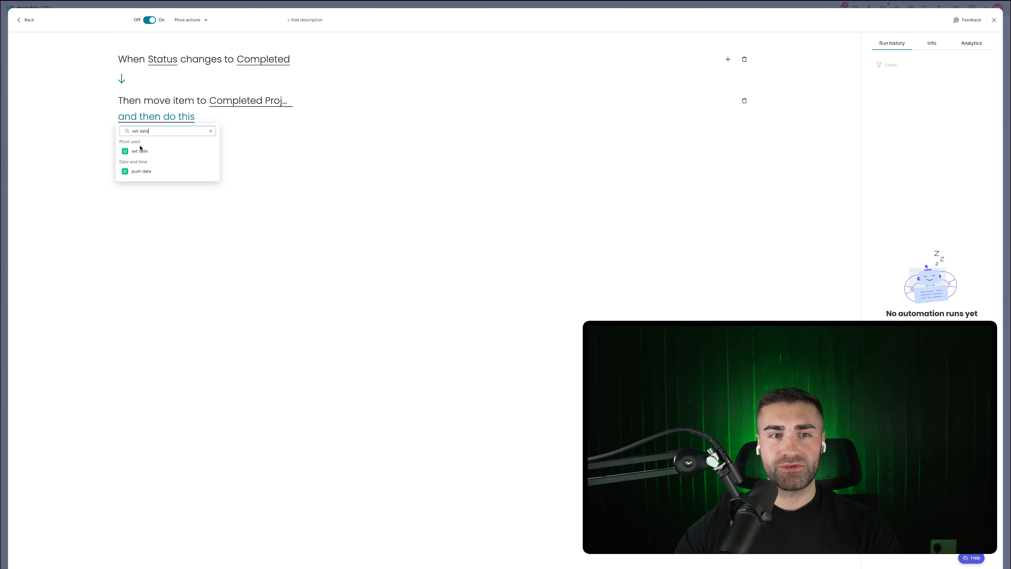
pyautogui.click(140, 150)
pyautogui.click(189, 118)
pyautogui.click(203, 157)
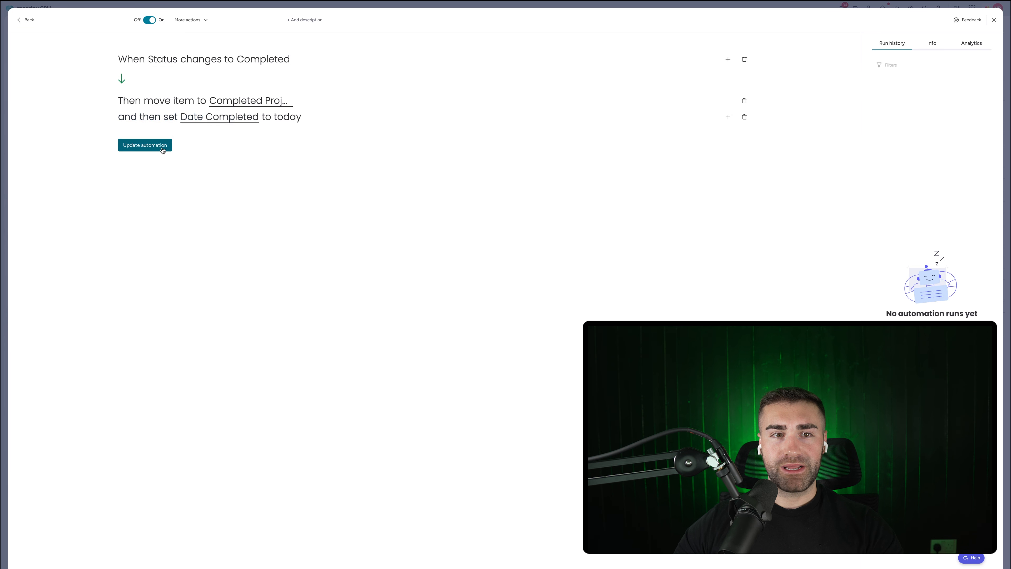
pyautogui.click(162, 150)
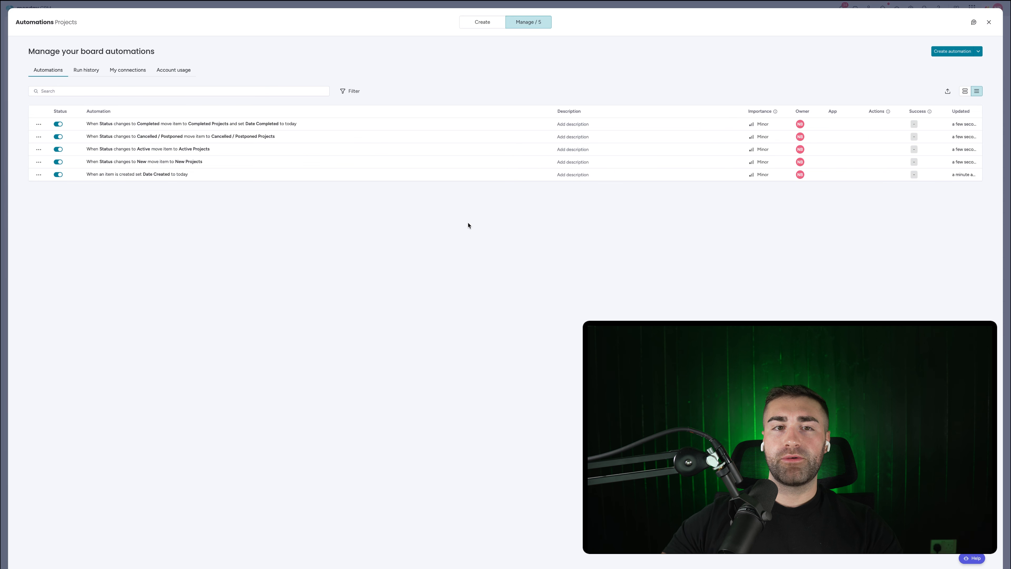
pyautogui.press('Escape')
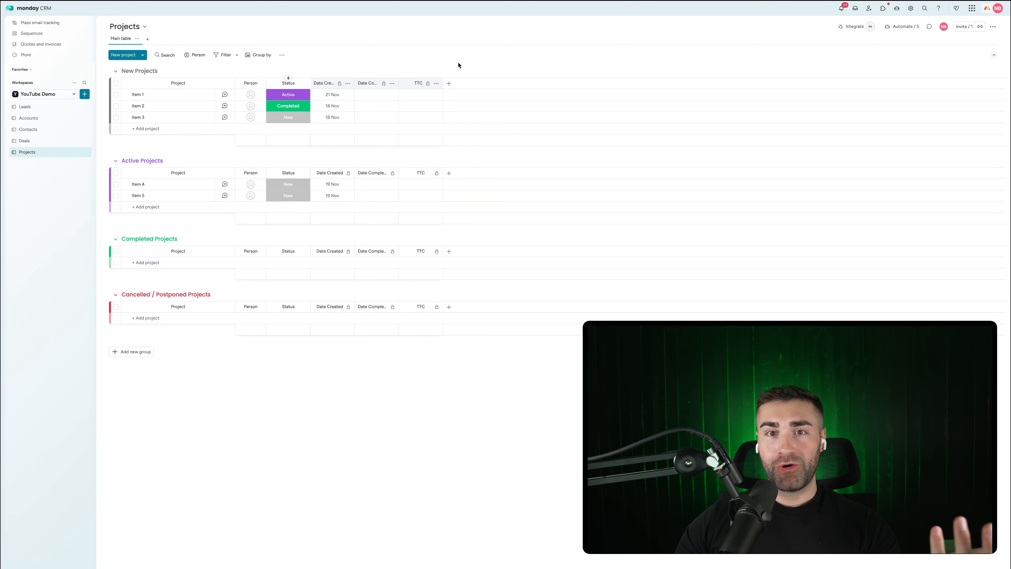
# Step: Add a text column named Domain to the Projects board and restrict who can edit it
pyautogui.click(449, 83)
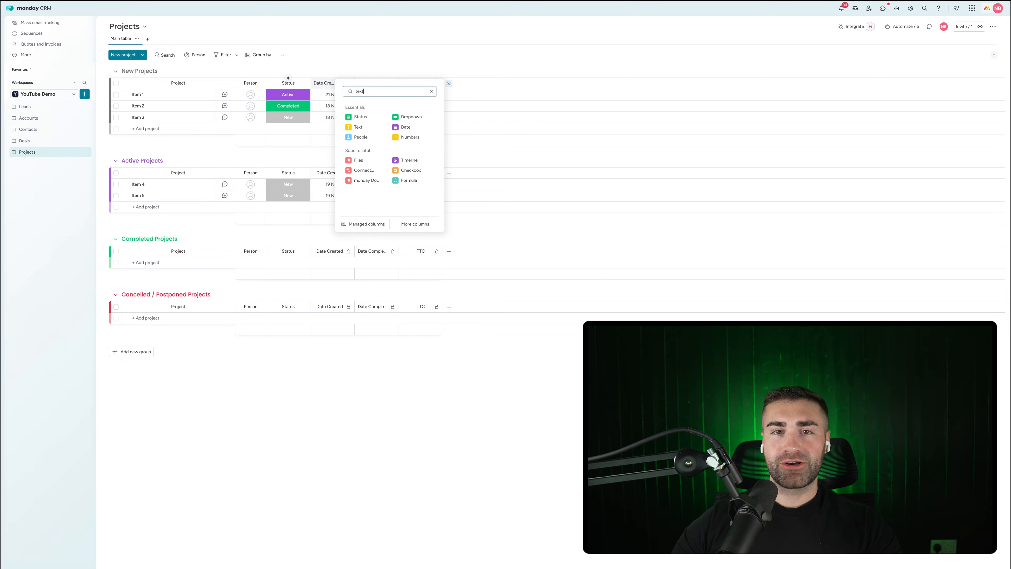
pyautogui.click(360, 128)
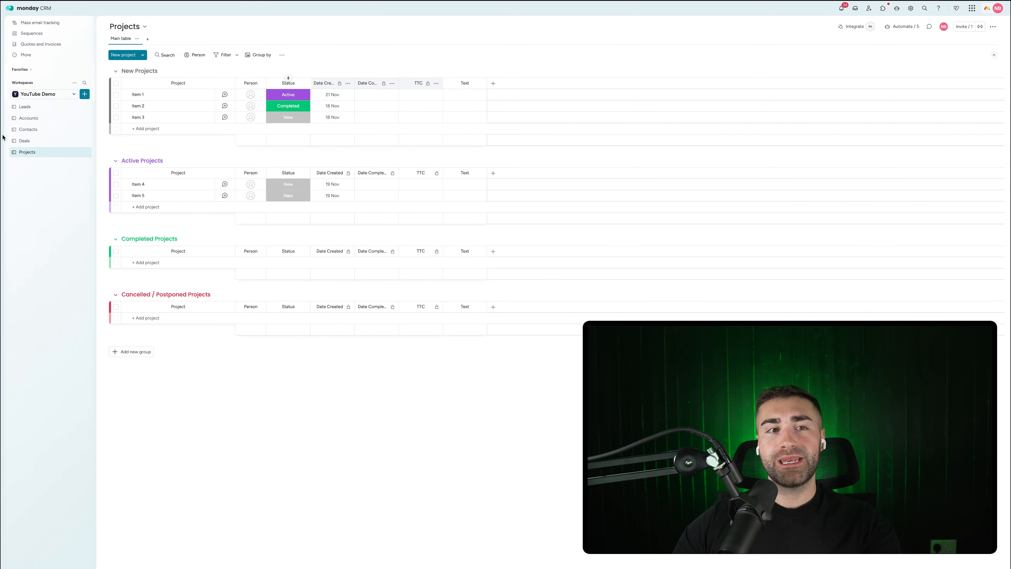
pyautogui.click(25, 141)
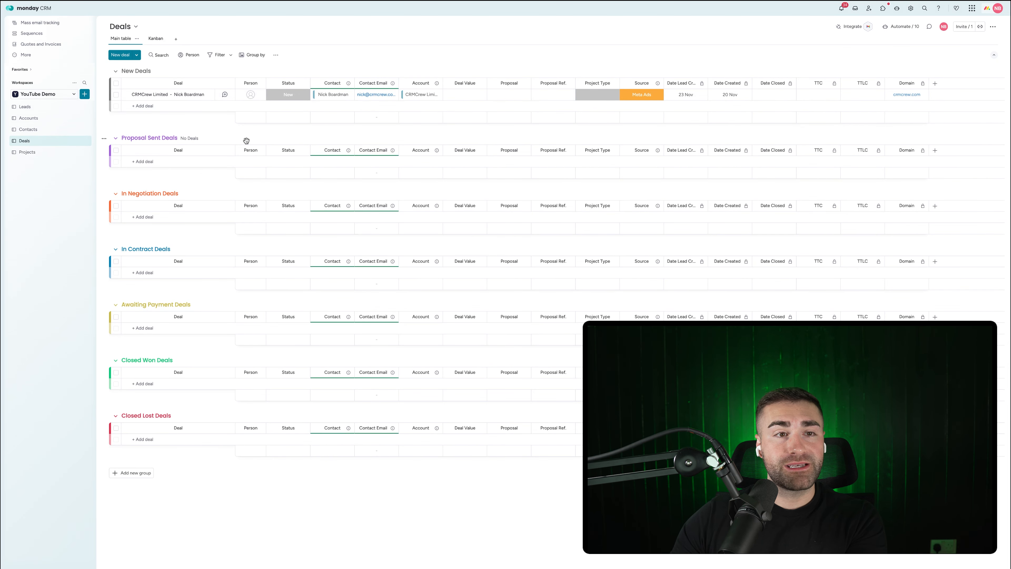
pyautogui.click(27, 151)
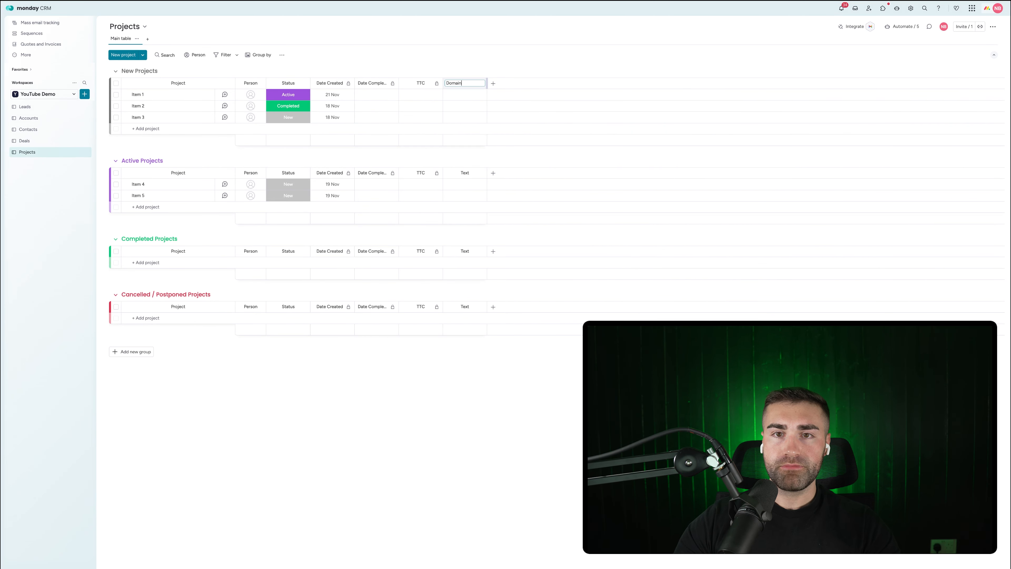
pyautogui.click(483, 84)
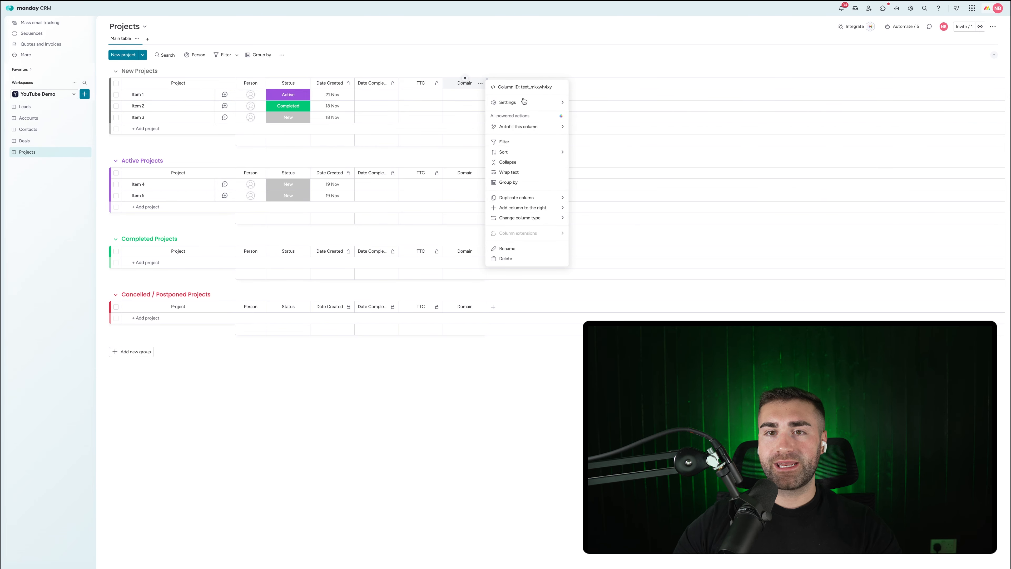
pyautogui.moveTo(525, 101)
pyautogui.click(584, 121)
pyautogui.click(572, 73)
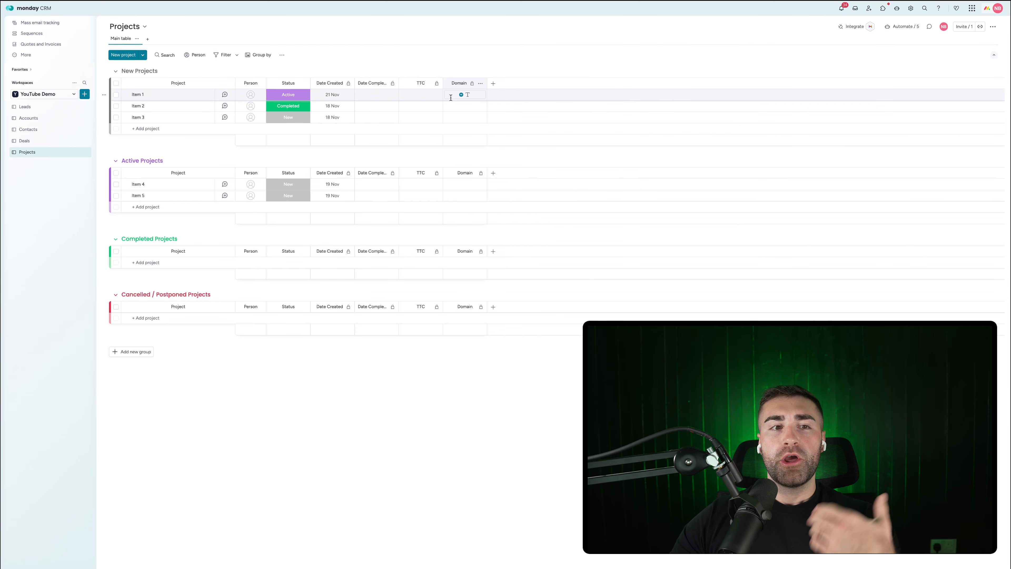
# Step: Check the Deals board's Project Type labels, then add a Proposal link column right after Status
pyautogui.click(26, 140)
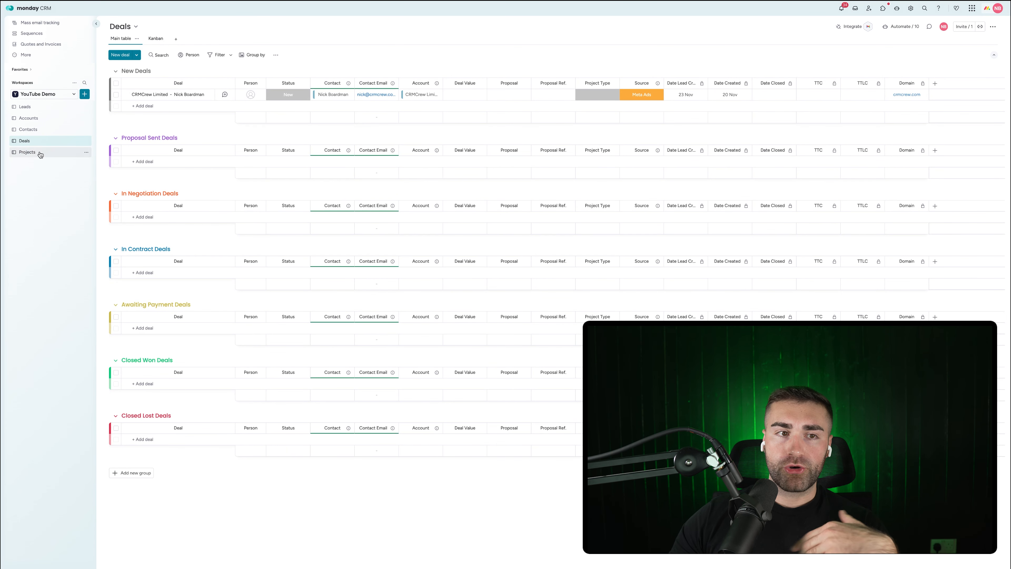
pyautogui.click(598, 95)
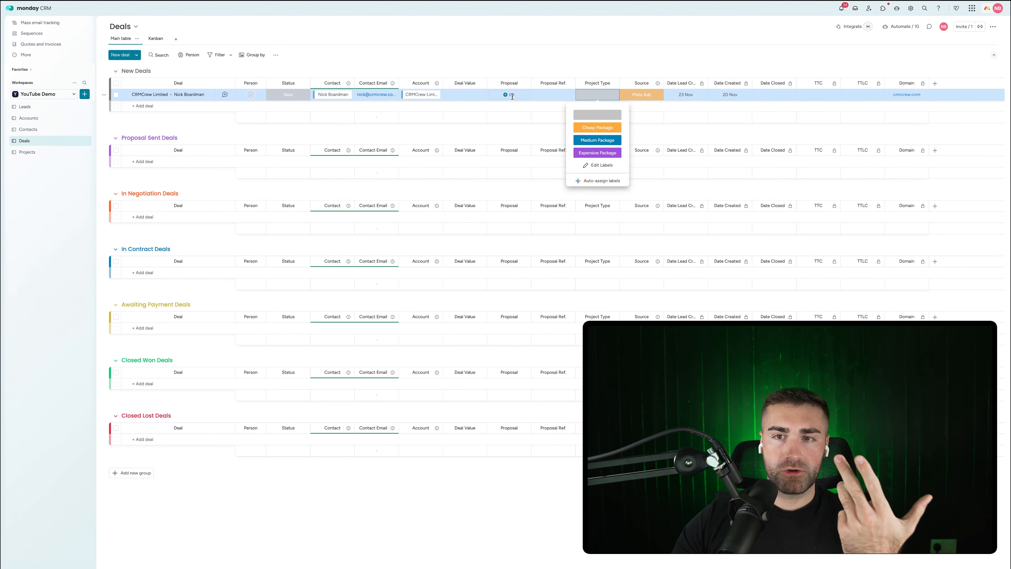
pyautogui.click(33, 153)
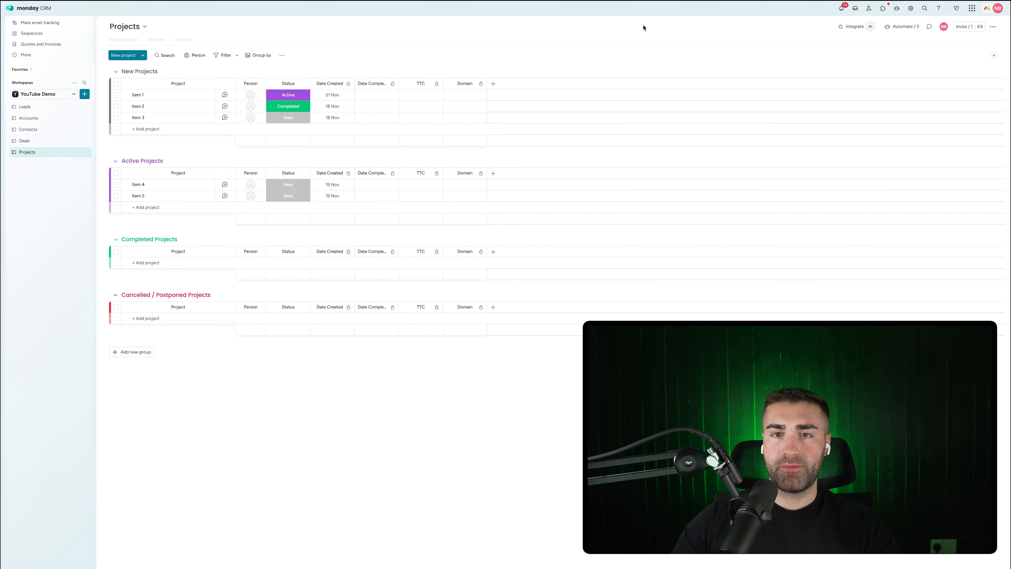
pyautogui.click(493, 83)
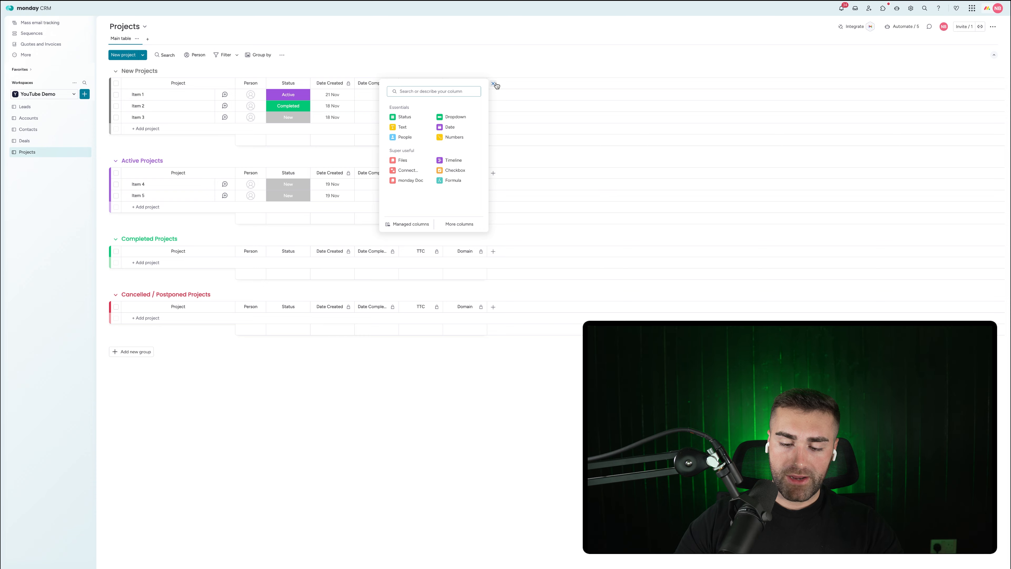
pyautogui.write('lin')
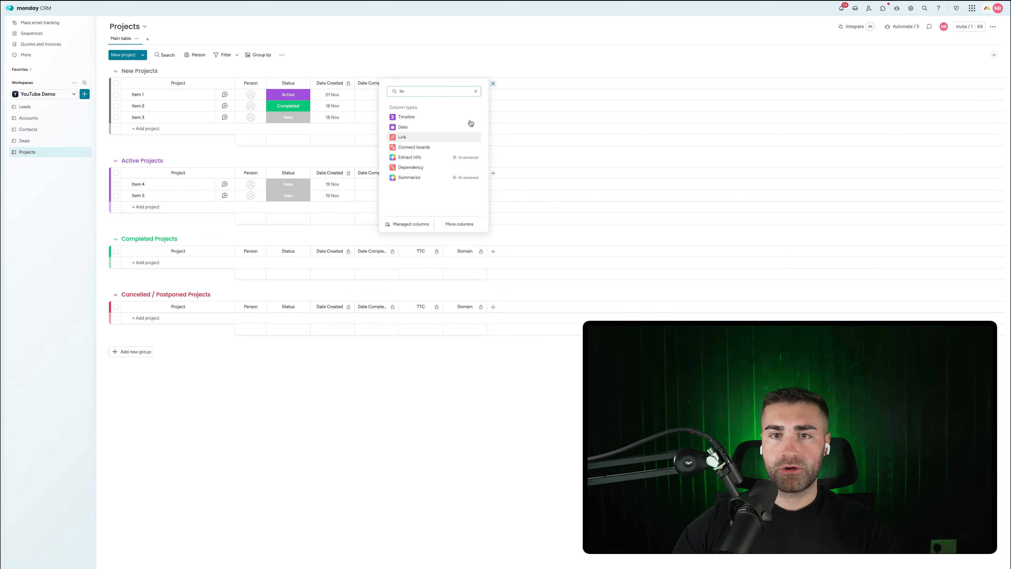
pyautogui.click(414, 137)
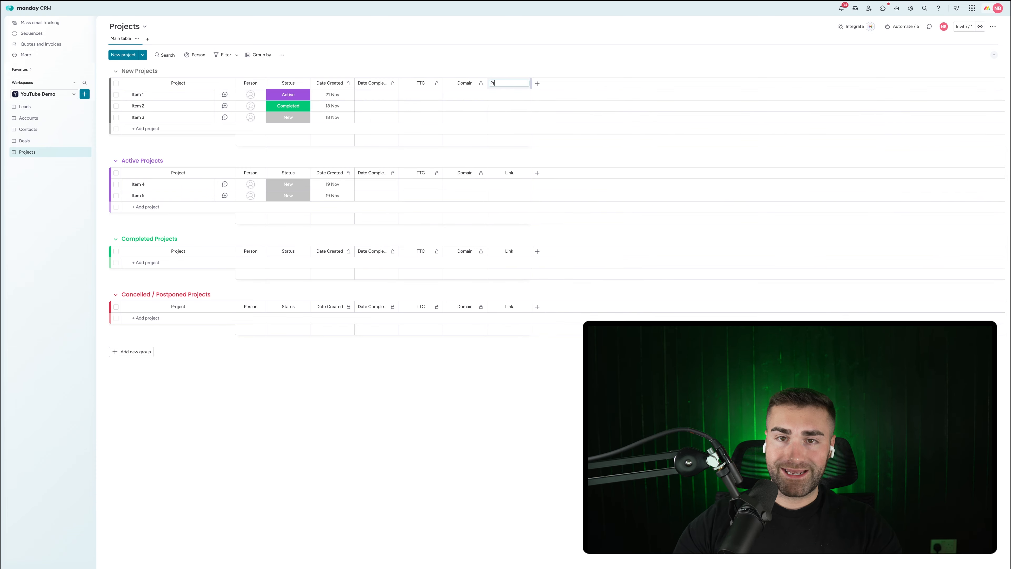
pyautogui.moveTo(510, 85); pyautogui.dragTo(345, 69)
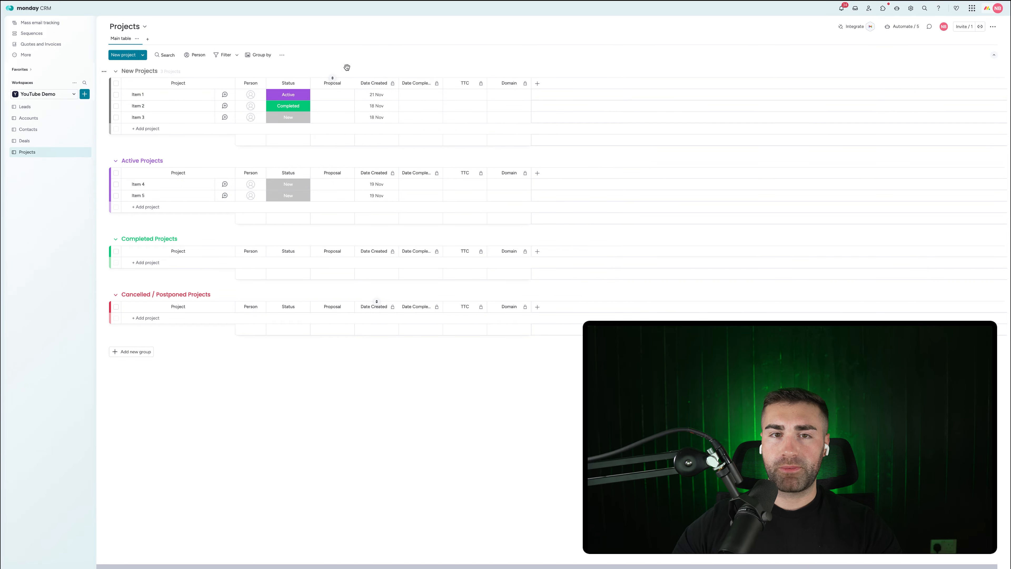
# Step: Add a new status column to every group of the Projects board
pyautogui.click(538, 83)
pyautogui.write('stat')
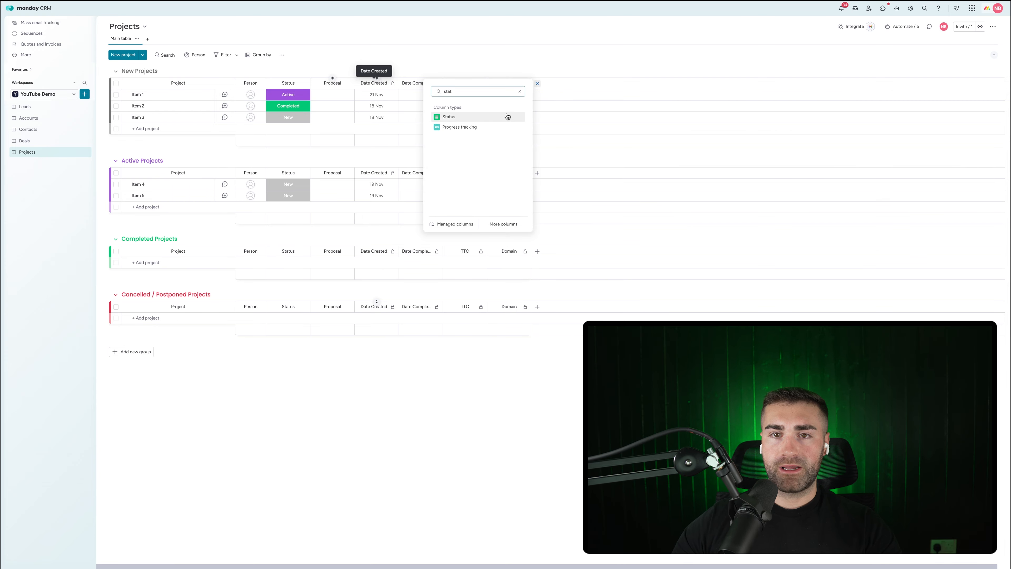
pyautogui.click(448, 117)
# Step: Name the new status column Project Type, hide its summary bars, and add its first label
pyautogui.click(67, 143)
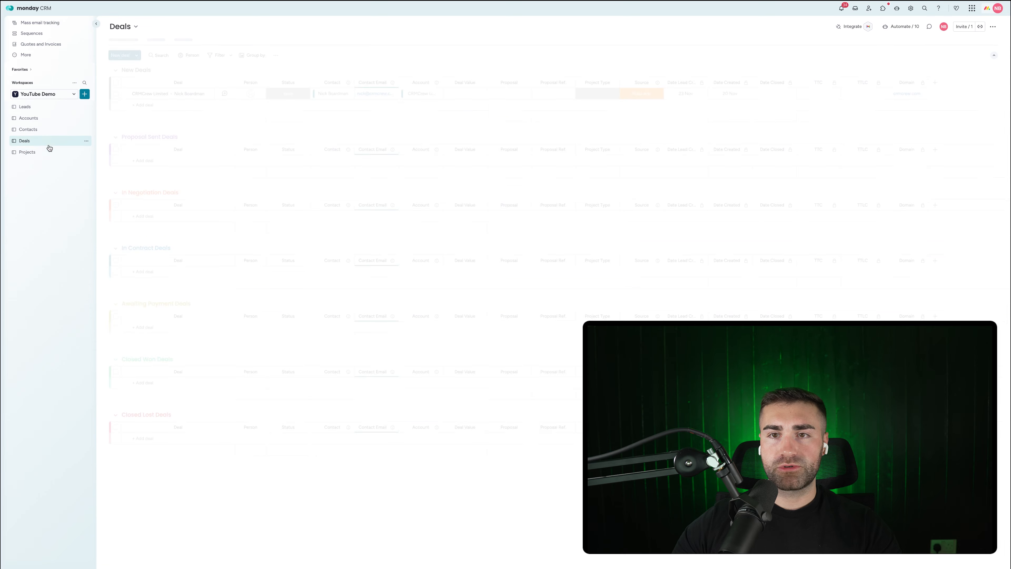
pyautogui.click(44, 152)
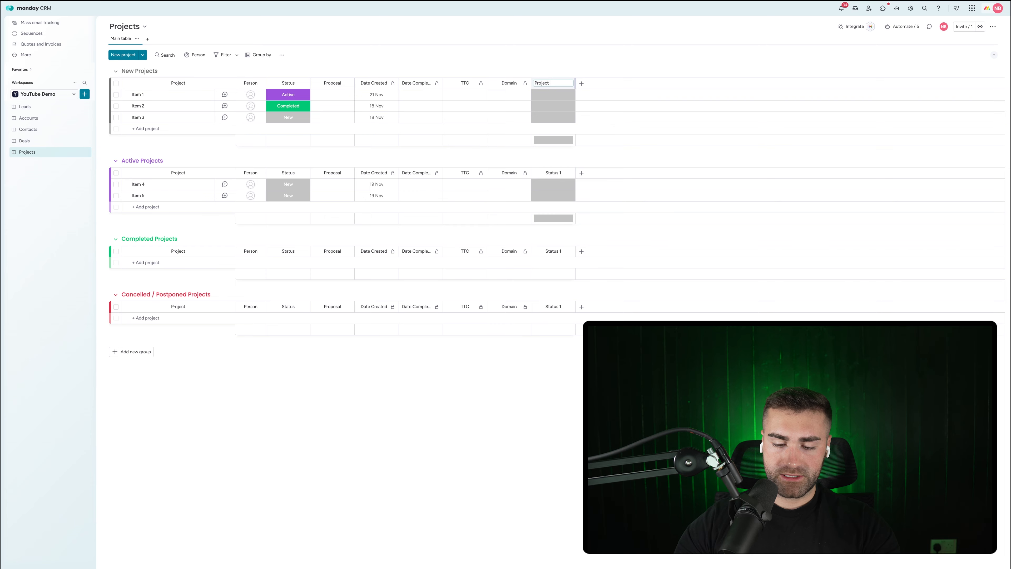
pyautogui.write('pe')
pyautogui.press('Return')
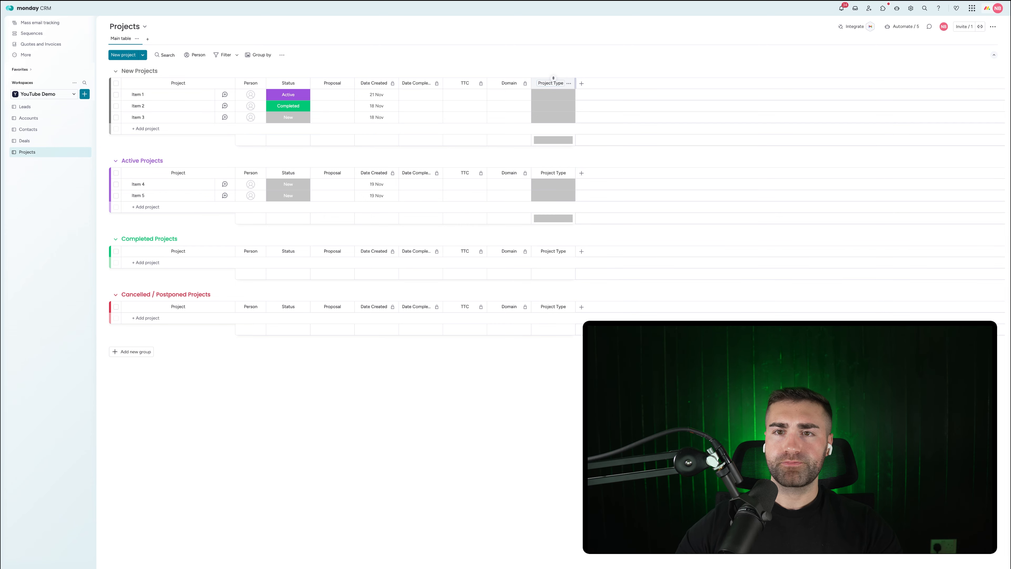
pyautogui.click(568, 84)
pyautogui.moveTo(605, 99)
pyautogui.click(677, 166)
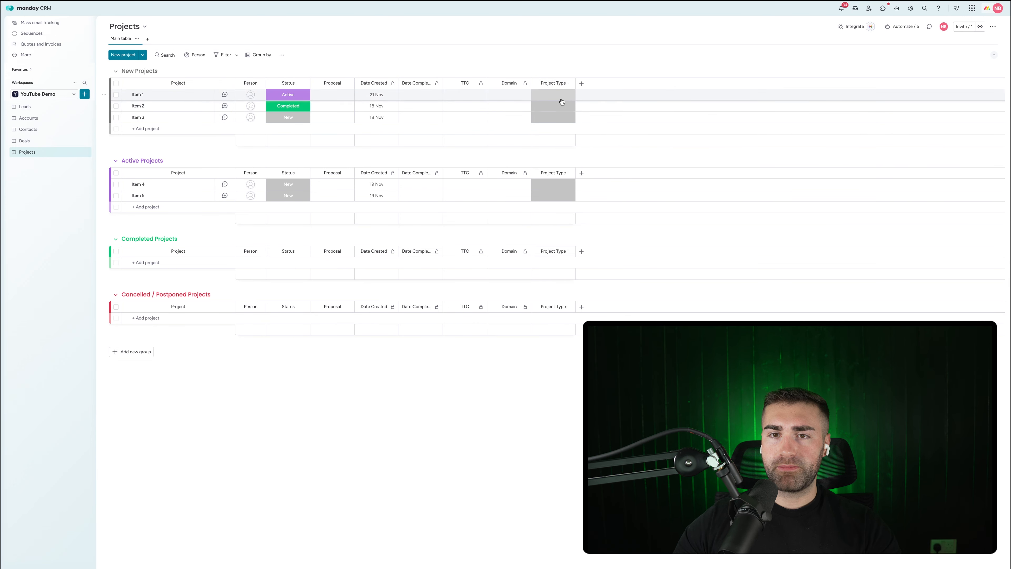
pyautogui.click(561, 99)
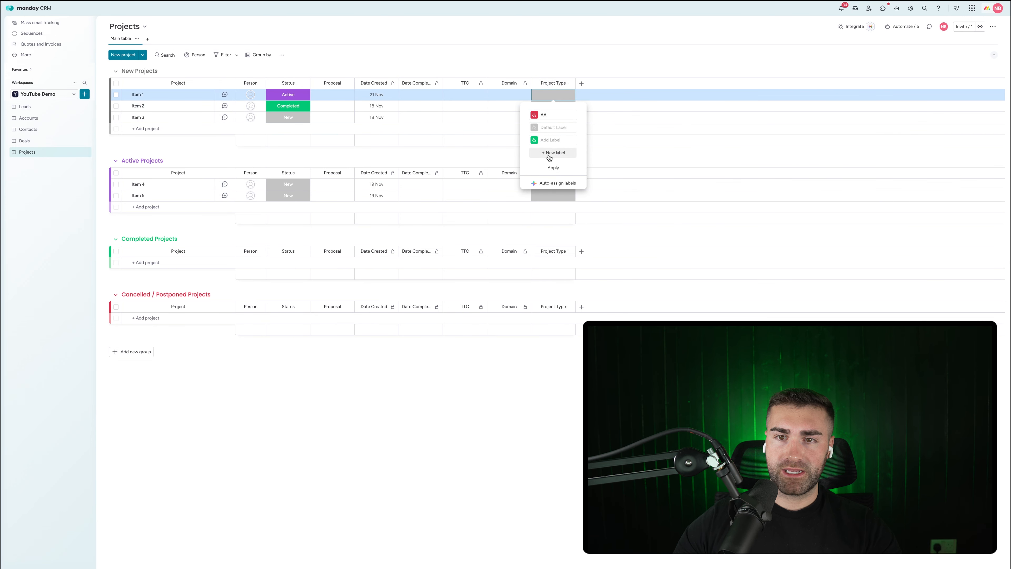
pyautogui.click(549, 155)
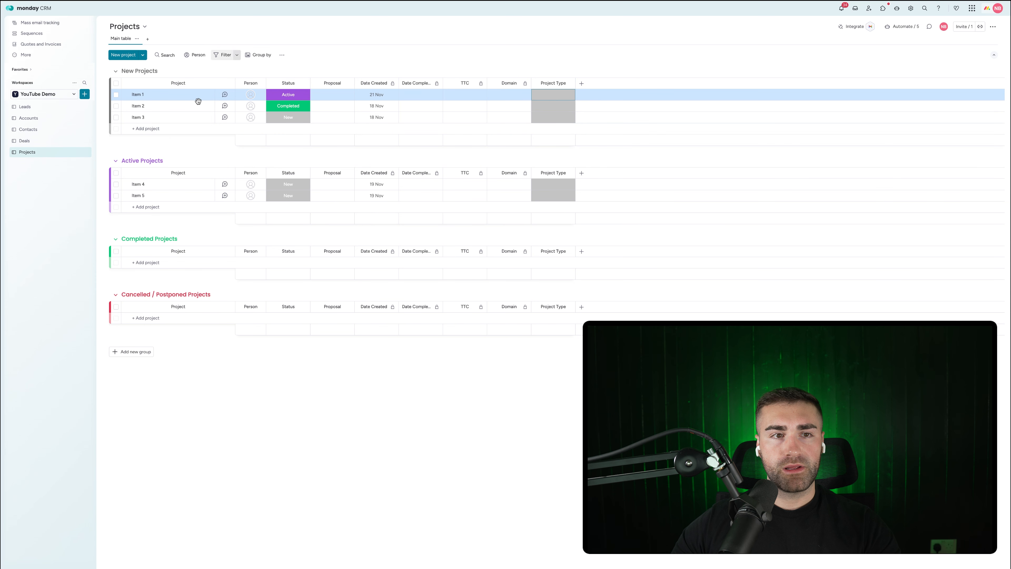
# Step: Compare against the Deals board's Project Type labels, then start editing the Projects labels
pyautogui.click(24, 141)
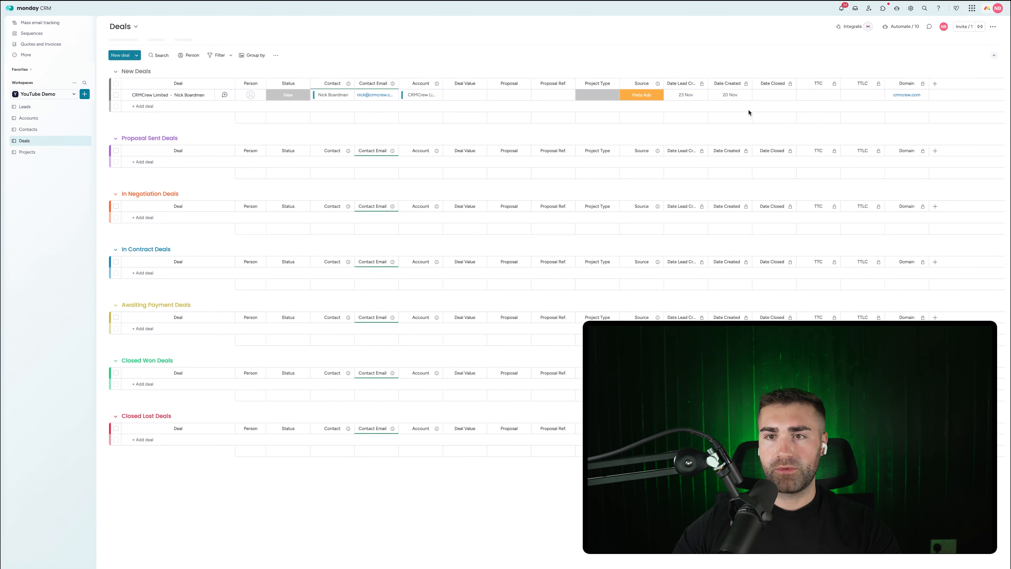
pyautogui.click(604, 95)
pyautogui.click(605, 97)
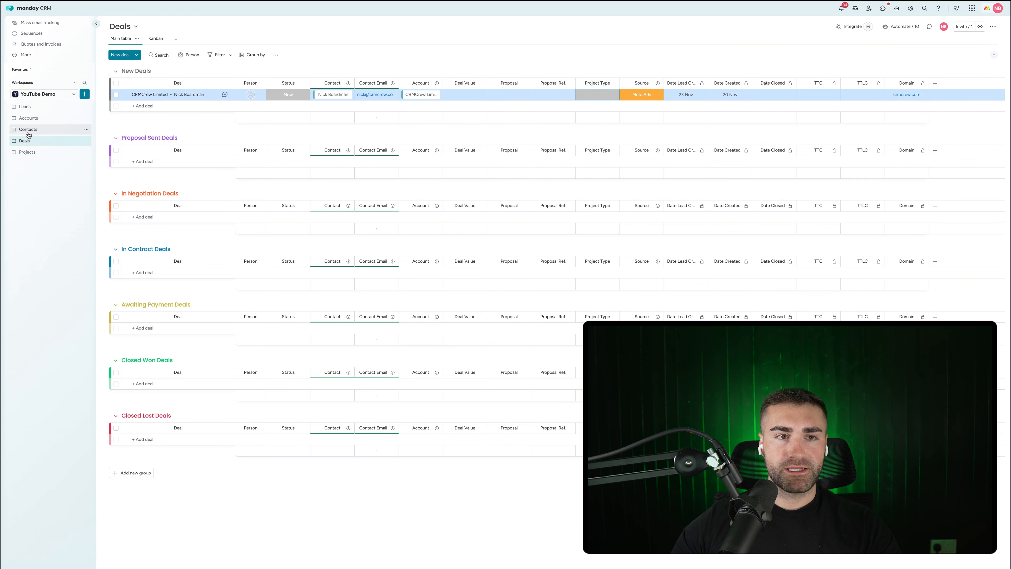
pyautogui.click(27, 152)
pyautogui.rightClick(27, 152)
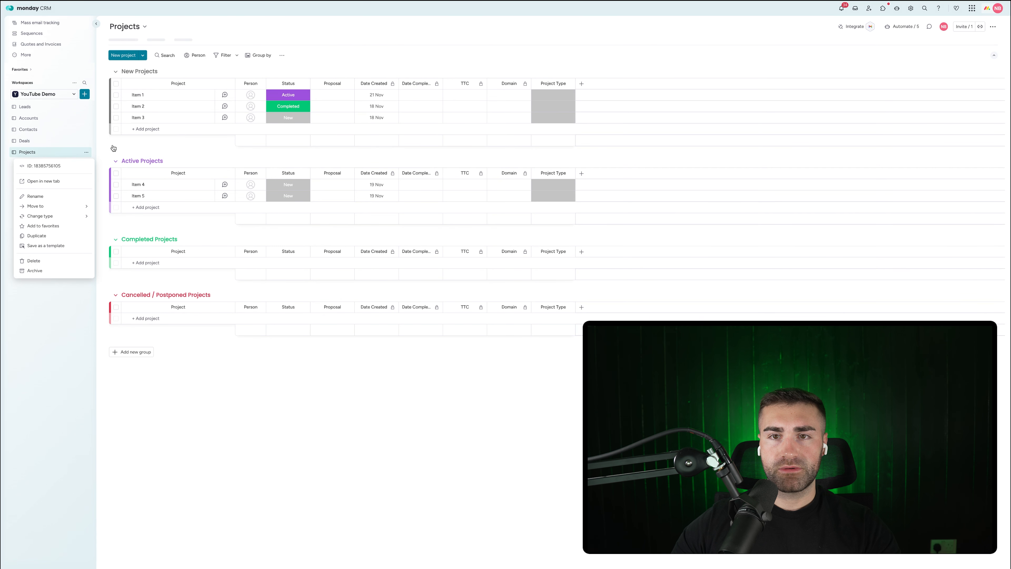
pyautogui.click(563, 99)
pyautogui.click(553, 179)
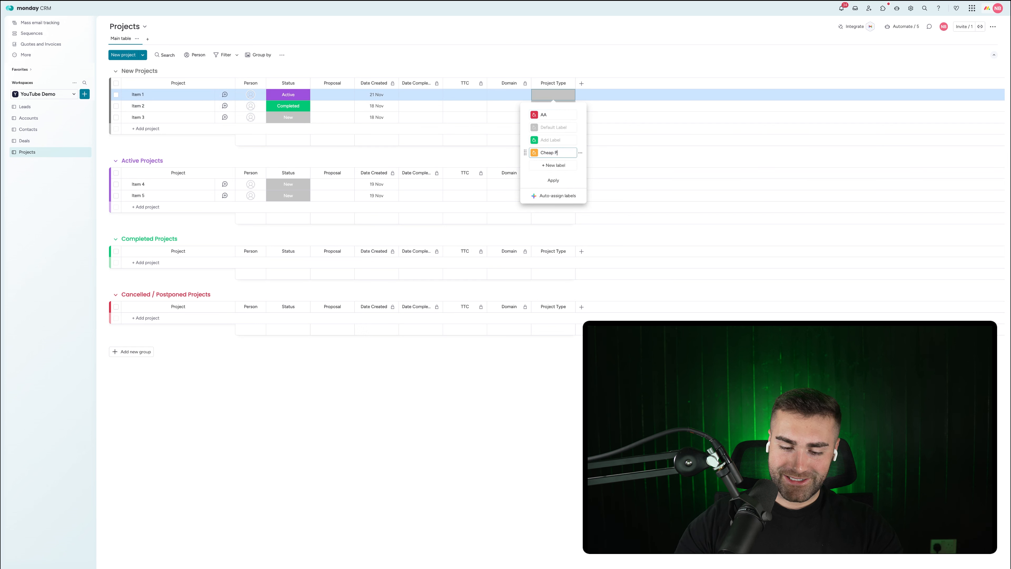
# Step: Add Medium Package and Expensive Package labels and delete the empty and AA labels
pyautogui.click(559, 165)
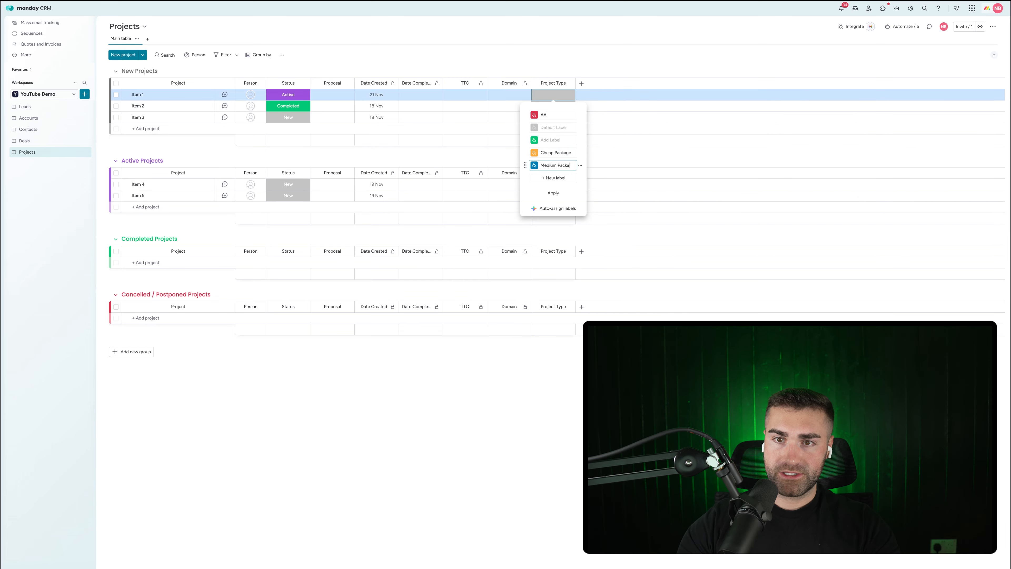
pyautogui.write('Medium Package')
pyautogui.click(541, 178)
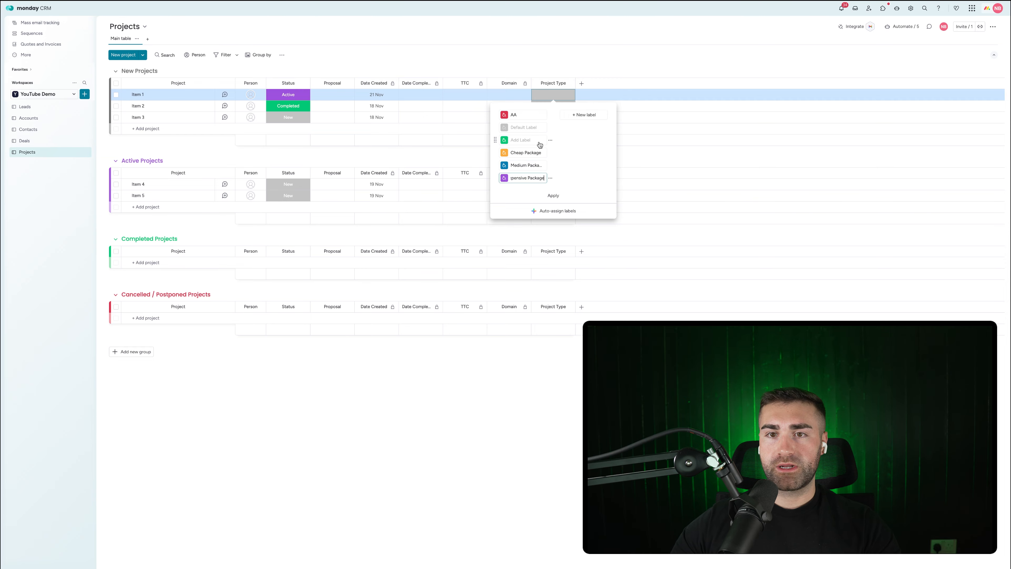
pyautogui.click(570, 164)
pyautogui.click(581, 116)
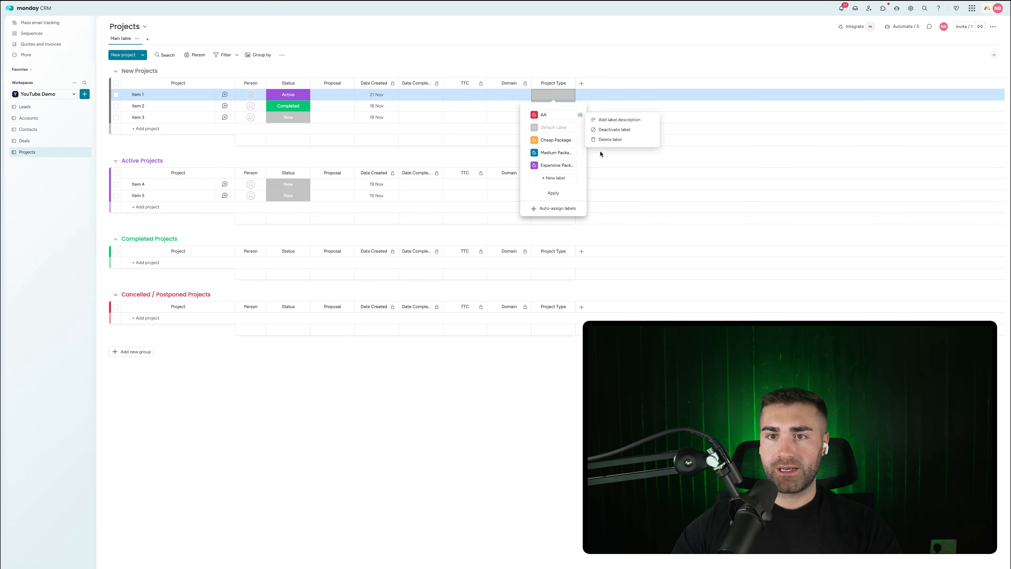
pyautogui.click(595, 139)
pyautogui.click(594, 138)
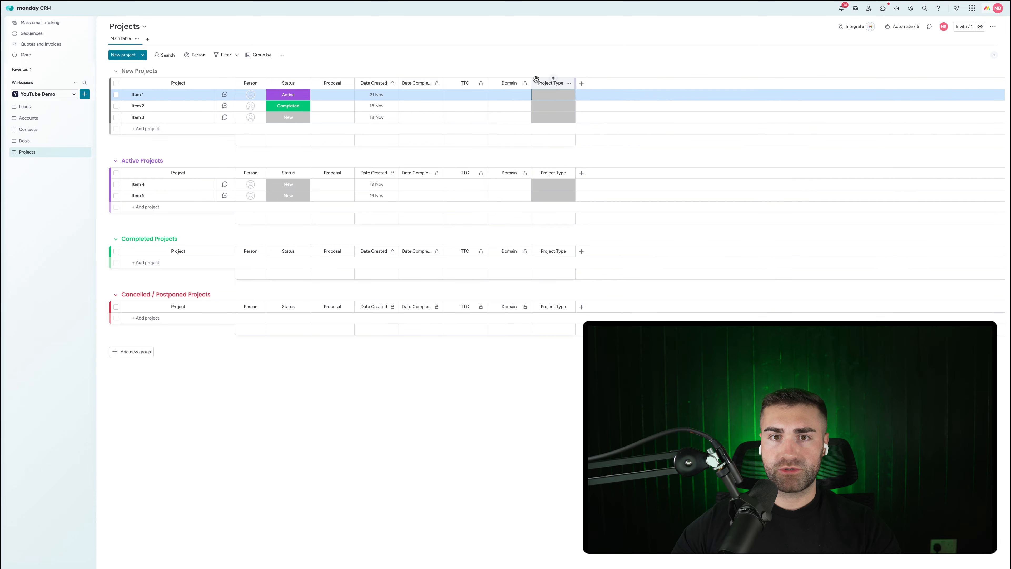
# Step: Move the Project Type column right after Status and check Item 1's labels
pyautogui.moveTo(538, 78); pyautogui.dragTo(337, 80)
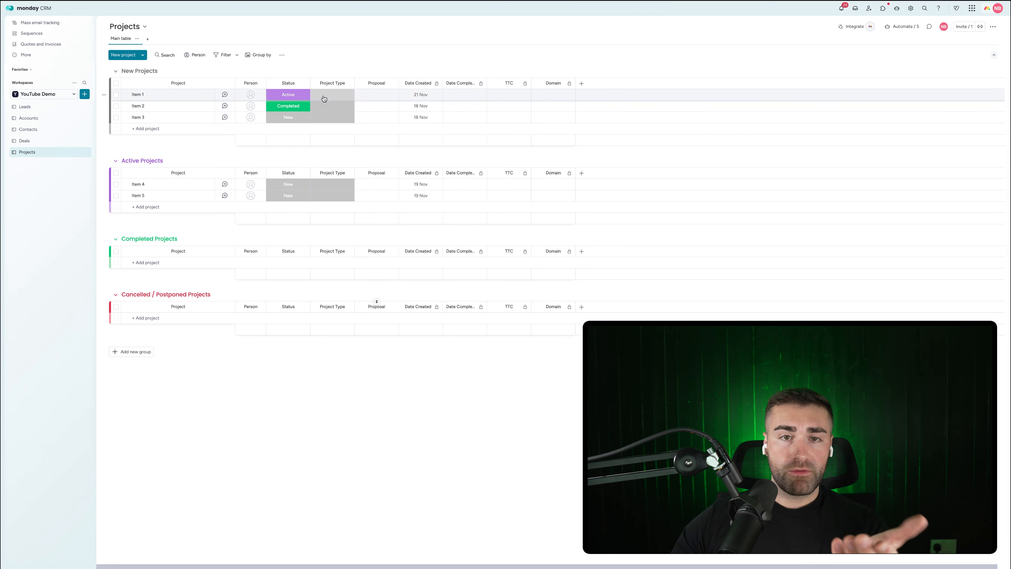
pyautogui.click(327, 98)
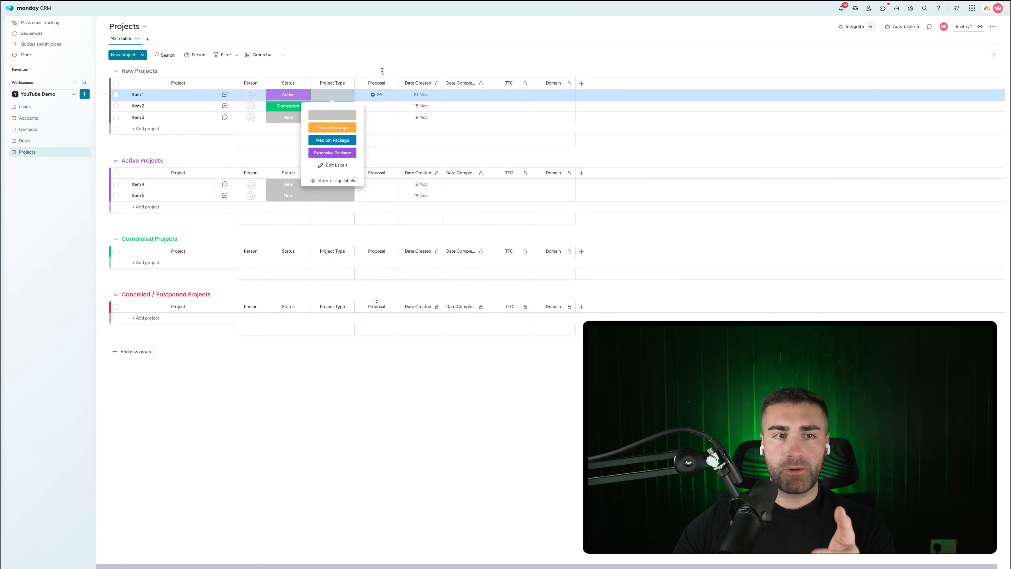
pyautogui.press('Escape')
# Step: Go back to the Projects board and bring up the new column types list
pyautogui.click(79, 141)
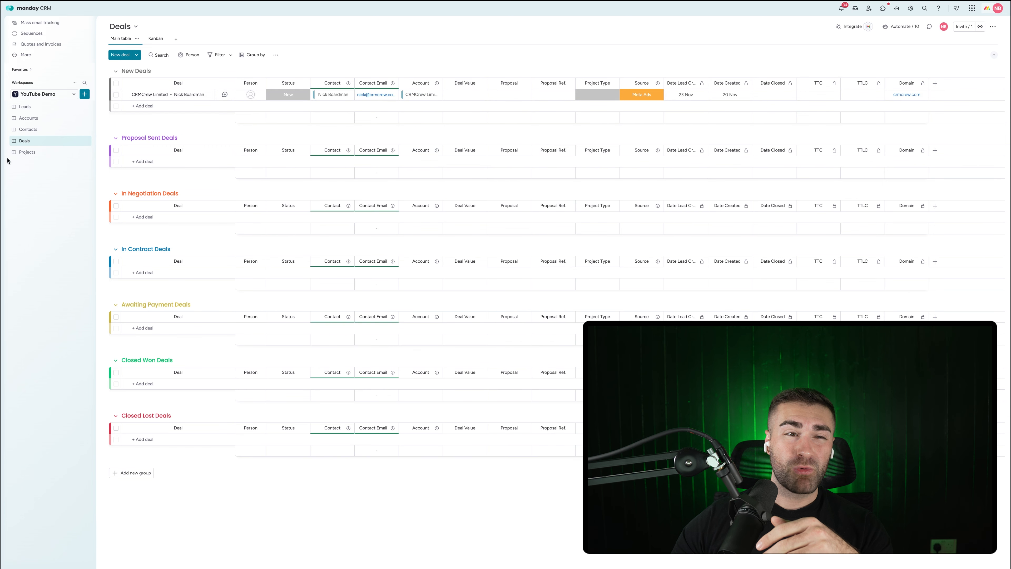
pyautogui.click(28, 153)
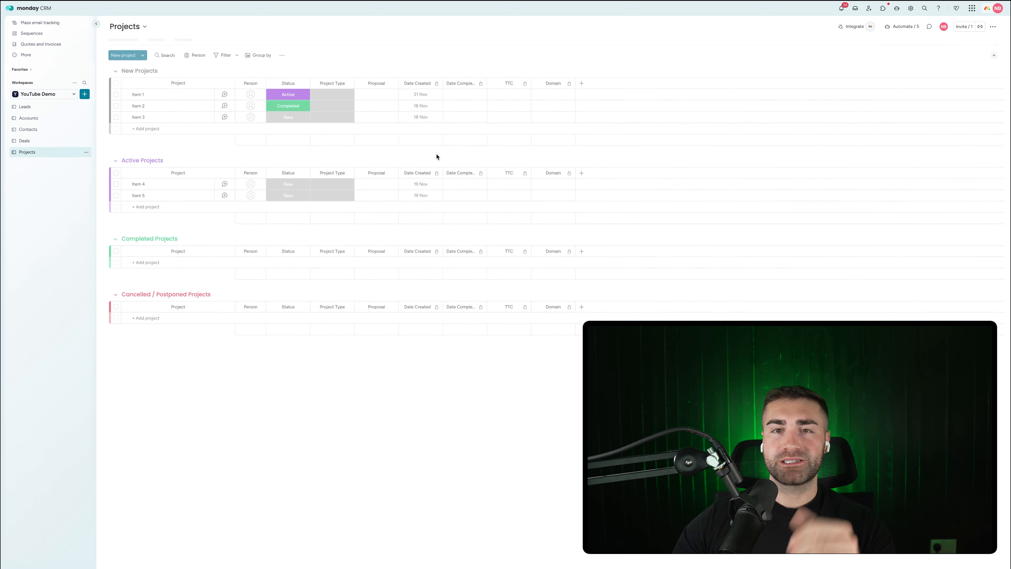
pyautogui.click(584, 83)
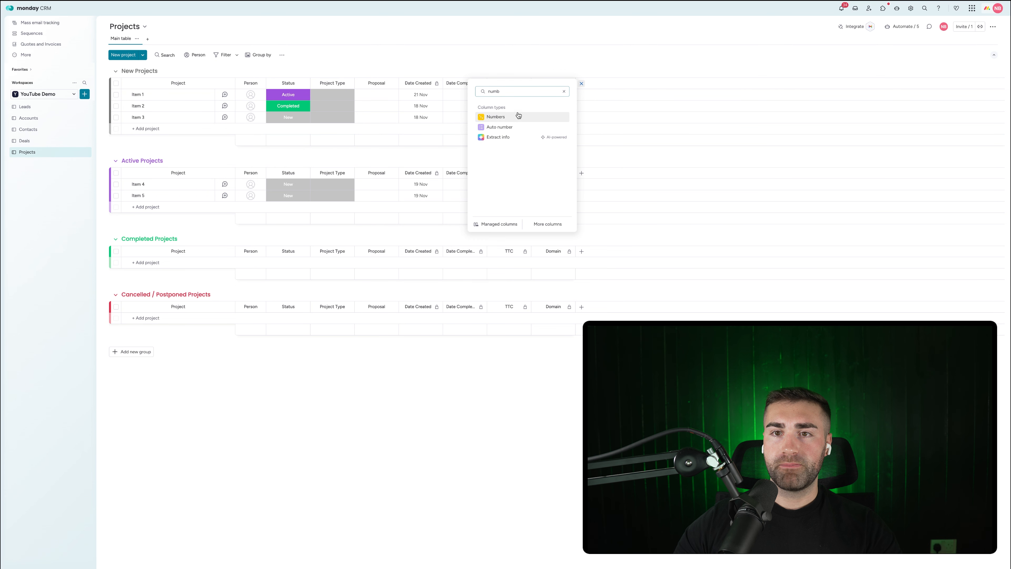
# Step: Add a Numbers column right after Status and name it Project Revenue
pyautogui.click(516, 117)
pyautogui.moveTo(596, 82); pyautogui.dragTo(339, 81)
pyautogui.click(338, 81)
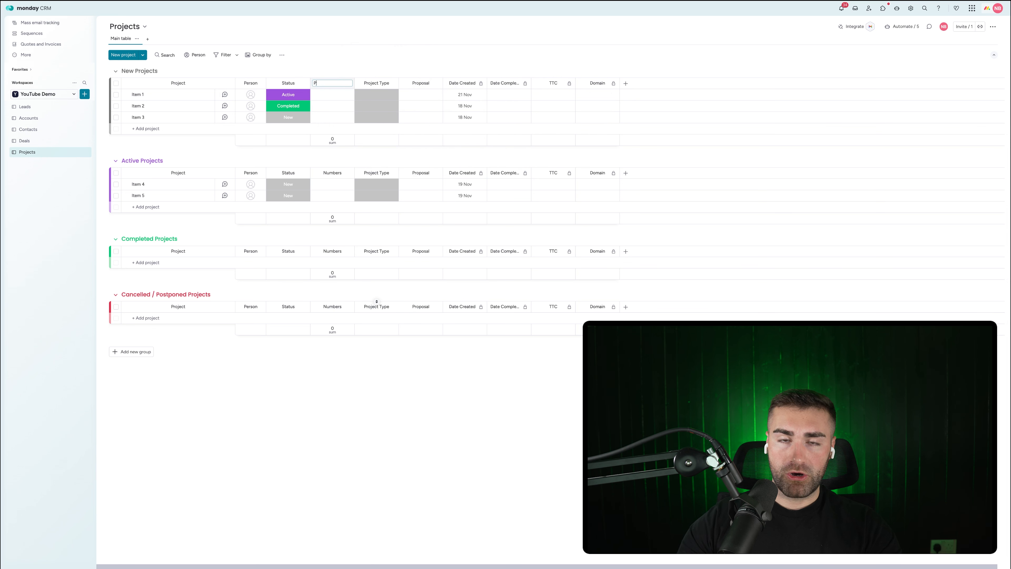
pyautogui.write('Project')
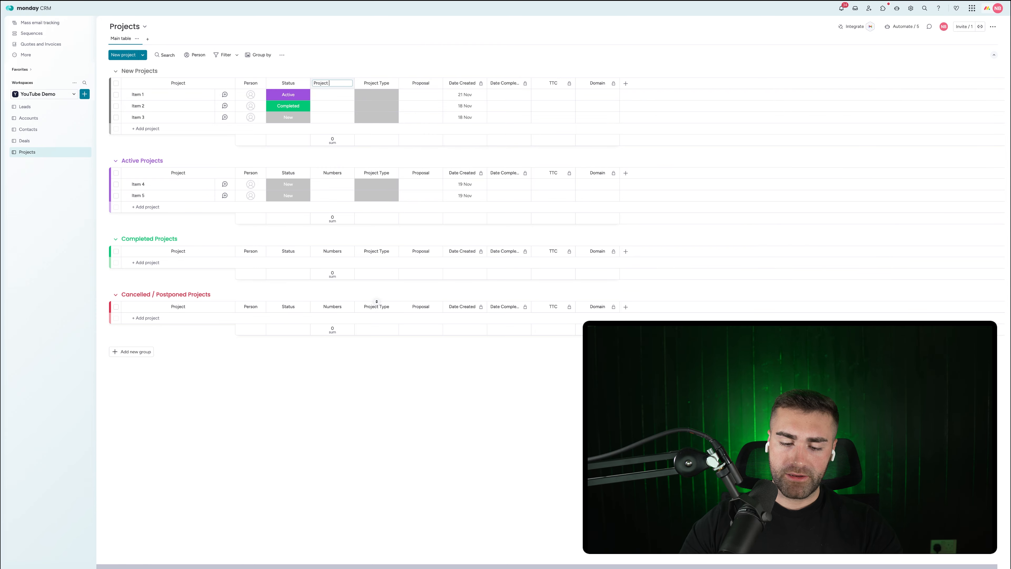
pyautogui.write(' Revenue')
pyautogui.press('Return')
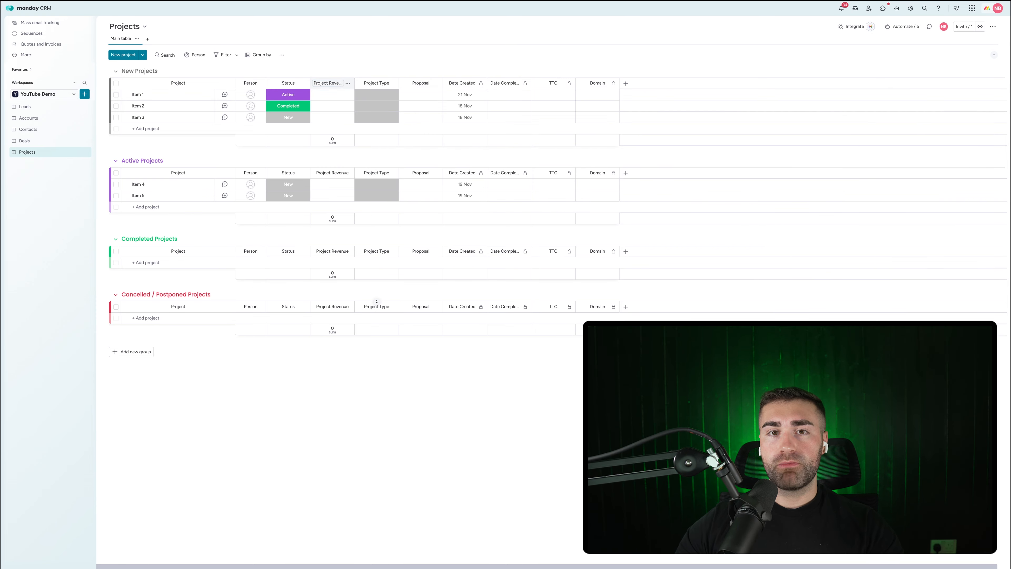
# Step: Format Project Revenue in dollars with two decimal places and hide its summary totals
pyautogui.click(348, 83)
pyautogui.moveTo(394, 103)
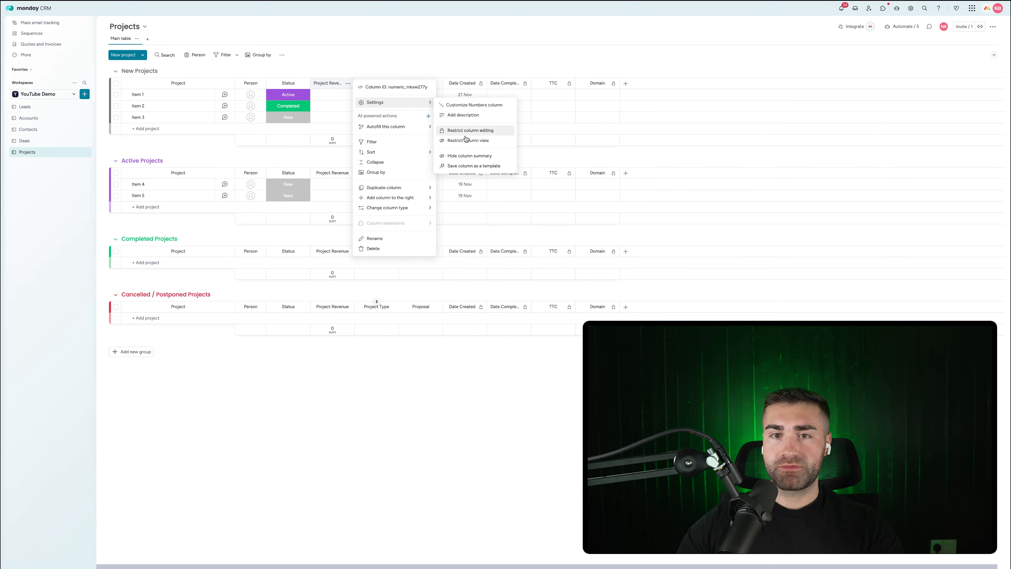
pyautogui.click(463, 105)
pyautogui.click(376, 109)
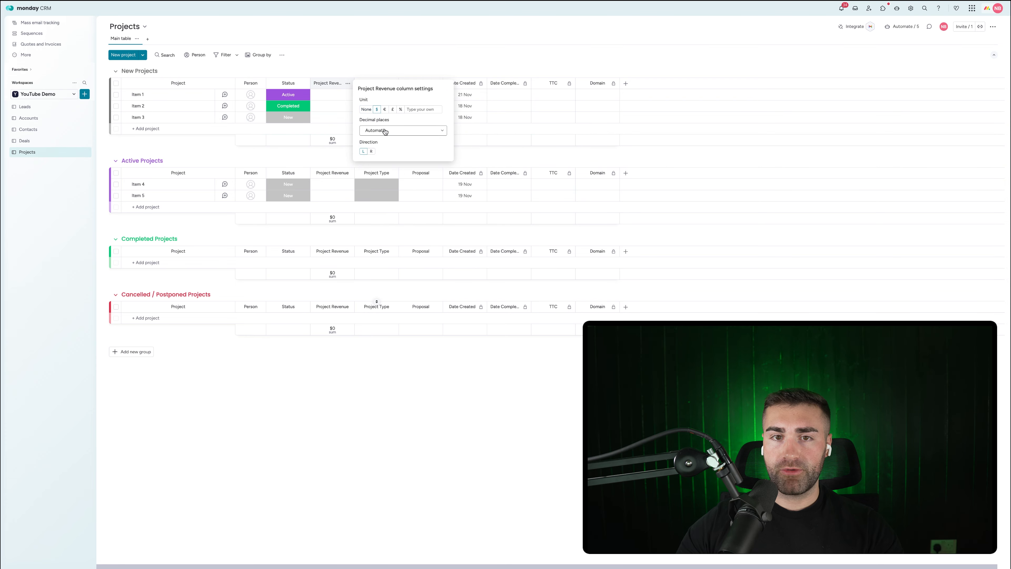
pyautogui.click(384, 130)
pyautogui.click(385, 179)
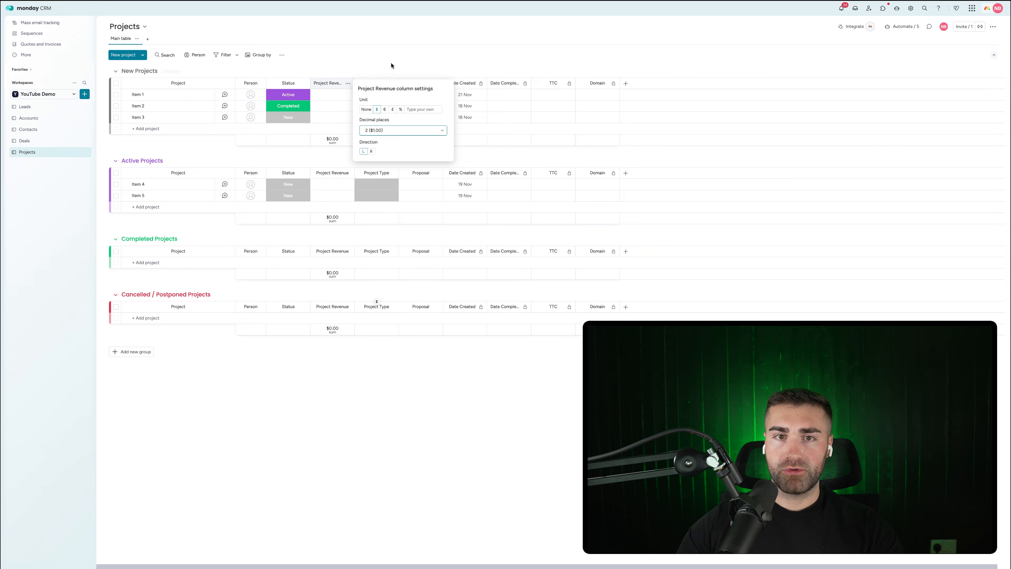
pyautogui.click(346, 82)
pyautogui.click(348, 83)
pyautogui.moveTo(385, 102)
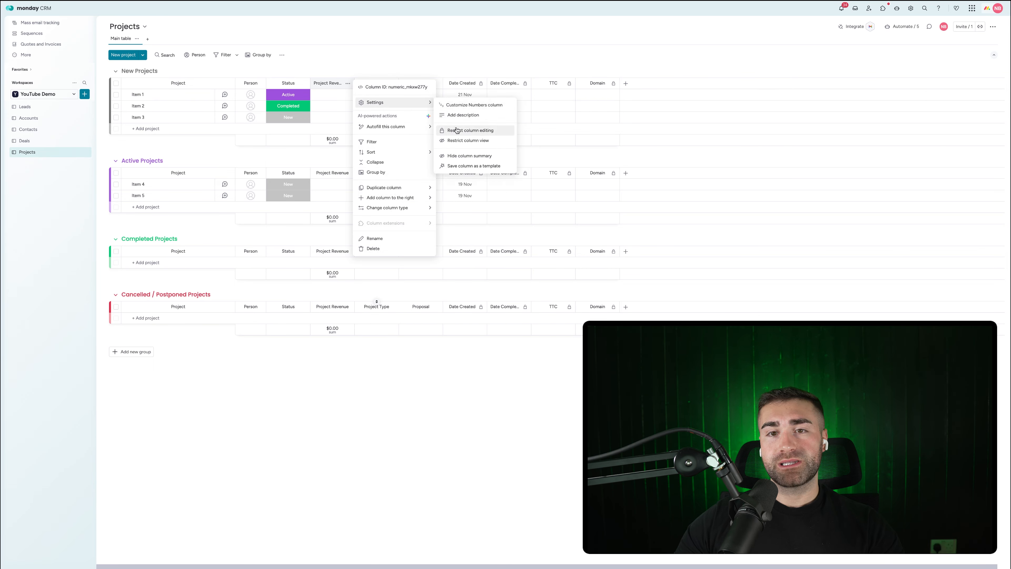
pyautogui.click(448, 156)
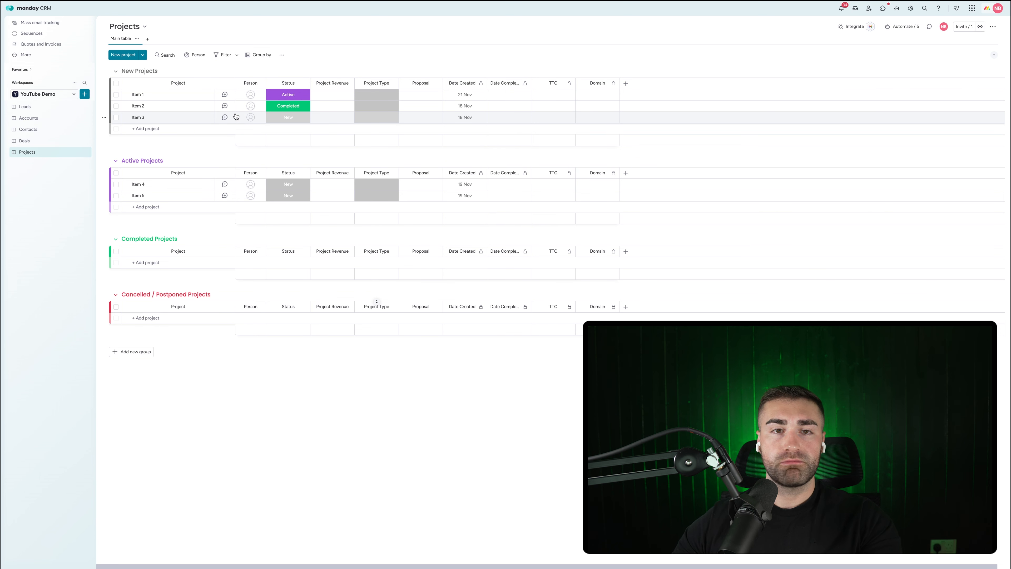
# Step: Add the managed Source column to the Projects board
pyautogui.click(362, 96)
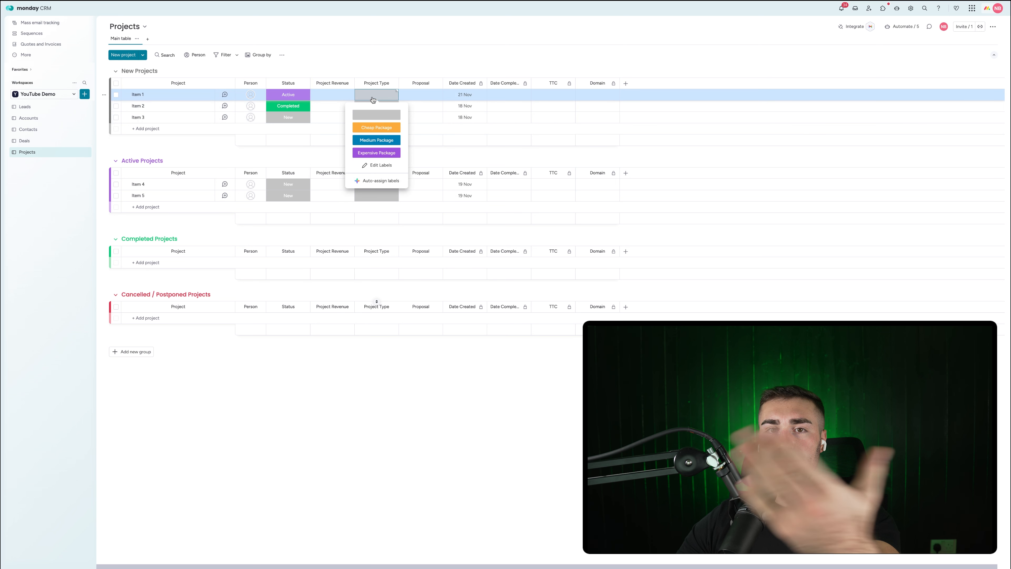
pyautogui.click(373, 55)
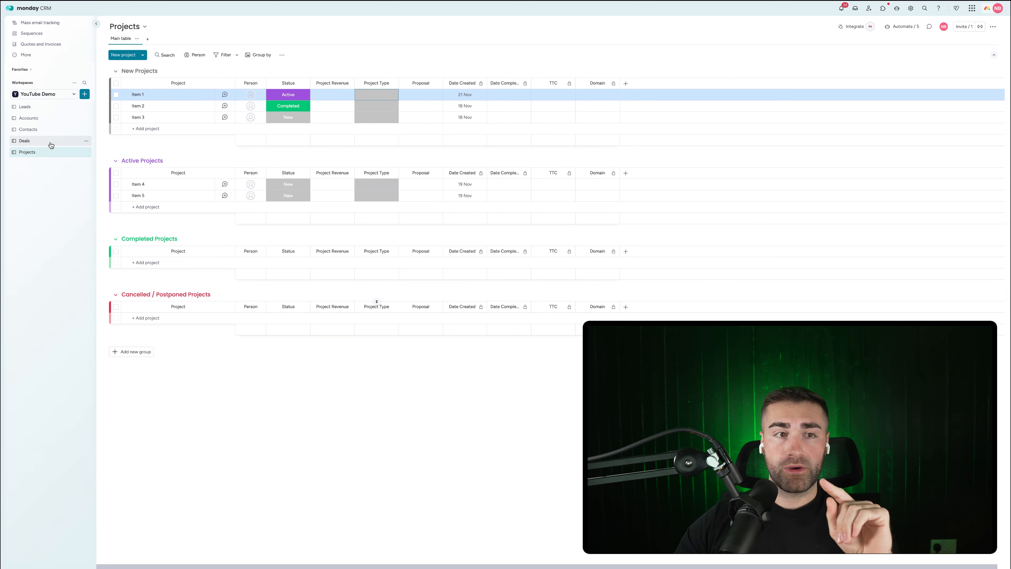
pyautogui.click(625, 83)
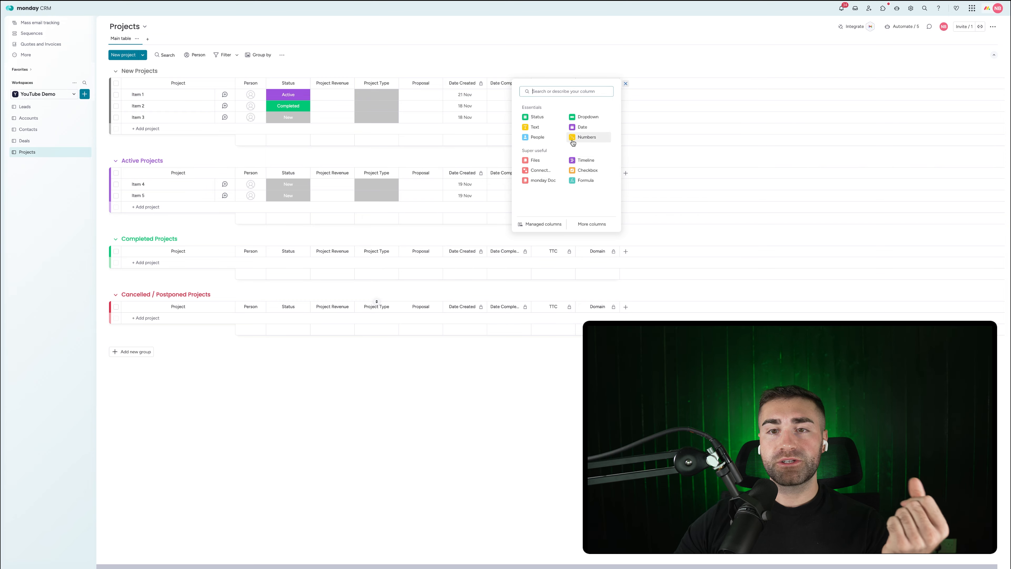
pyautogui.click(542, 223)
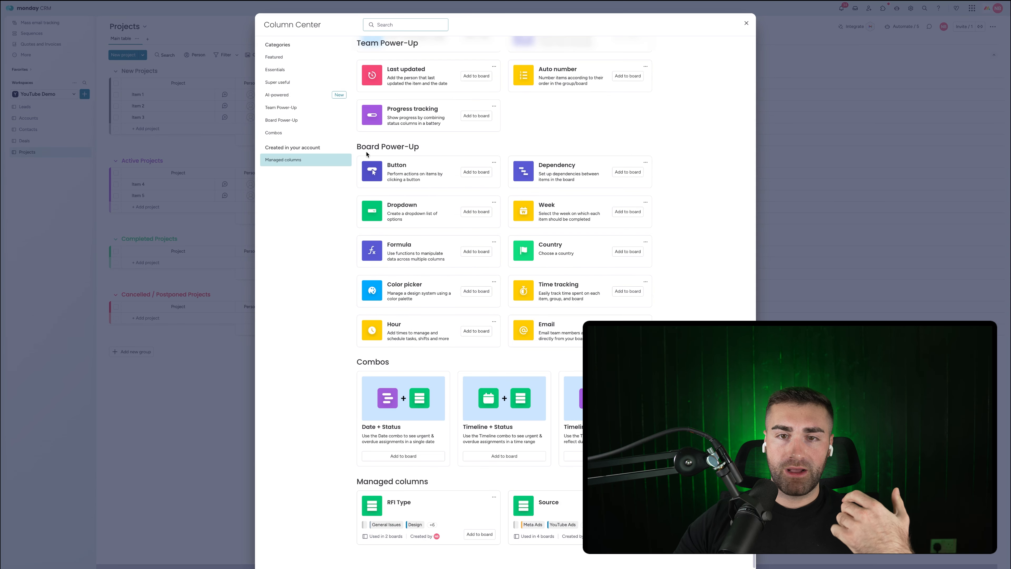
pyautogui.scroll(-4, 511, 223)
pyautogui.click(634, 11)
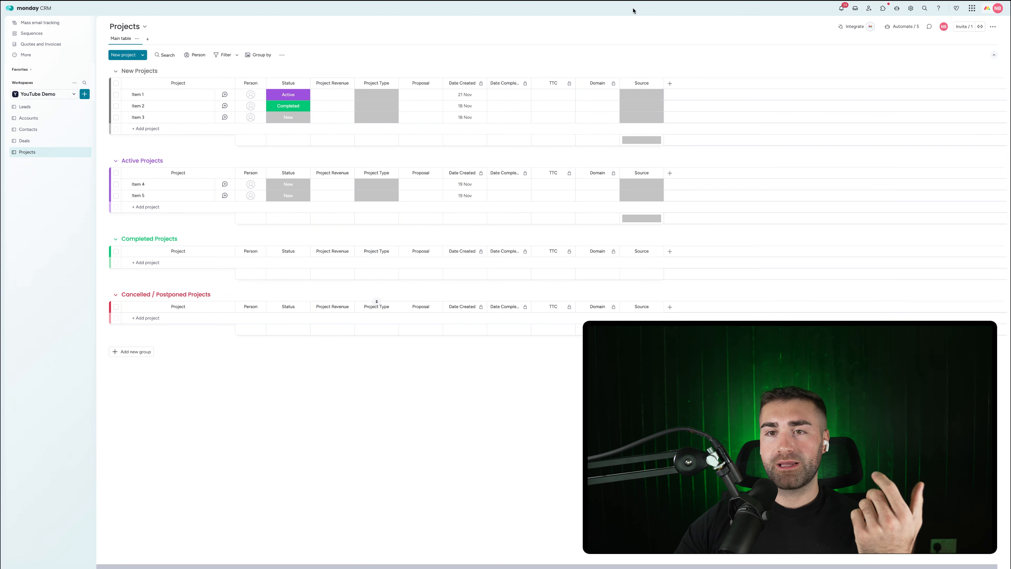
# Step: Move the Source column just before Date Created and hide its summary bar
pyautogui.moveTo(637, 81); pyautogui.dragTo(476, 86)
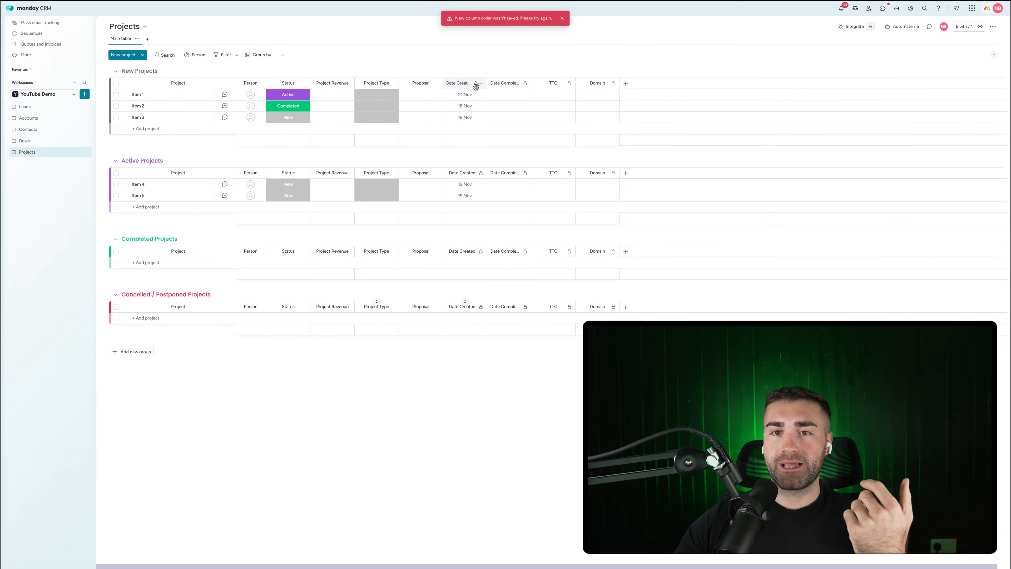
pyautogui.press('super+r')
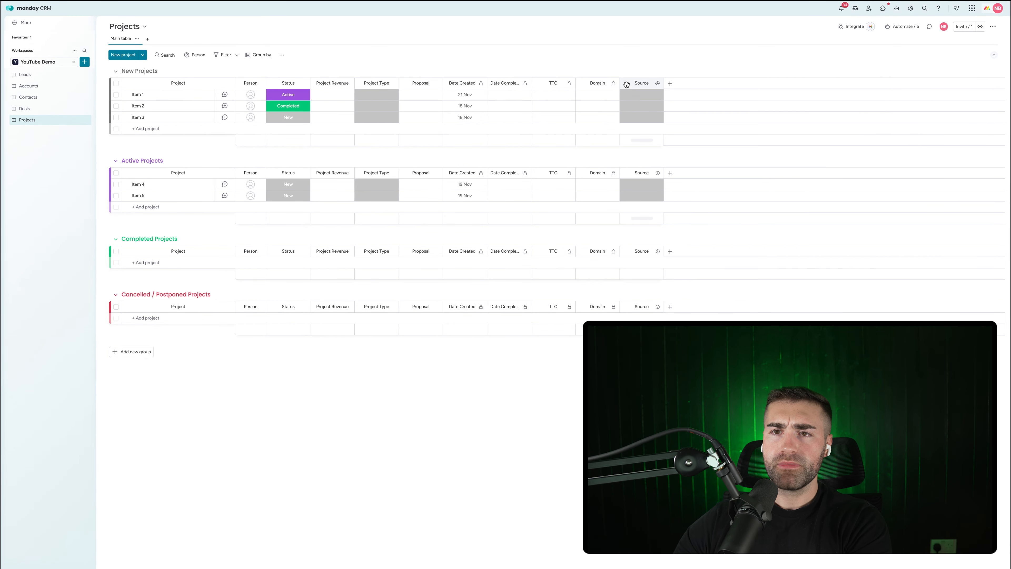
pyautogui.moveTo(626, 85); pyautogui.dragTo(460, 85)
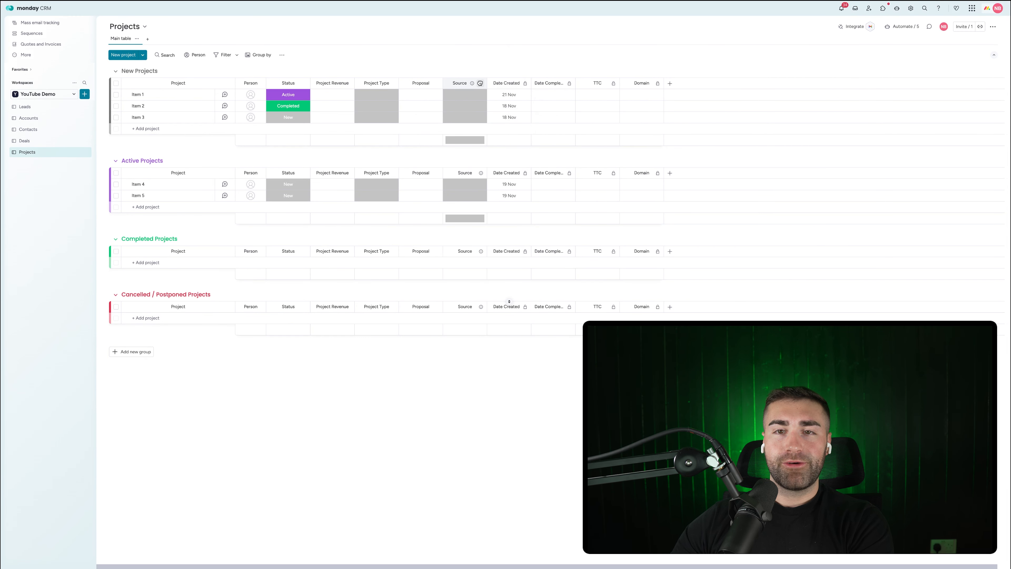
pyautogui.click(481, 85)
pyautogui.moveTo(512, 102)
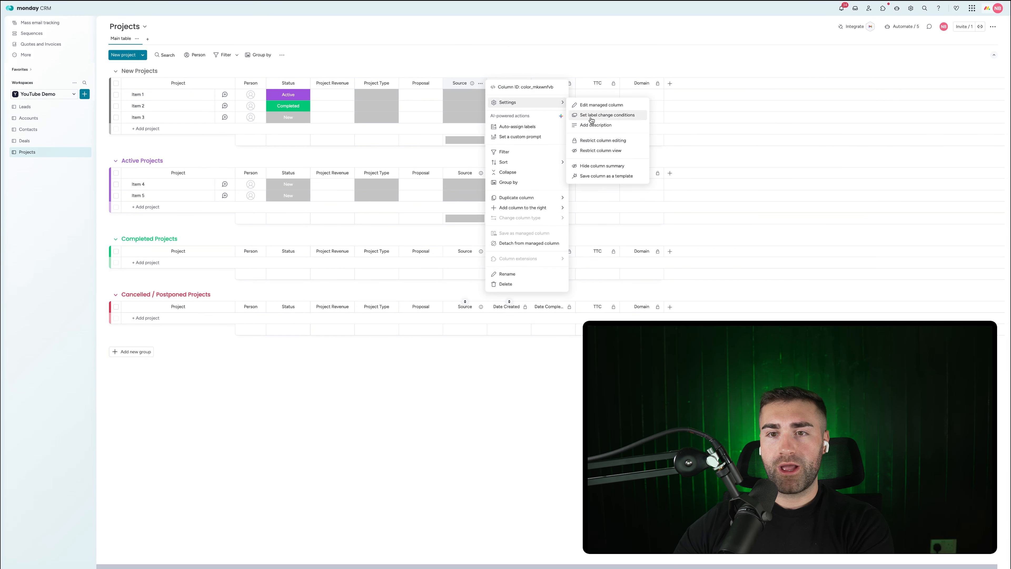
pyautogui.click(601, 165)
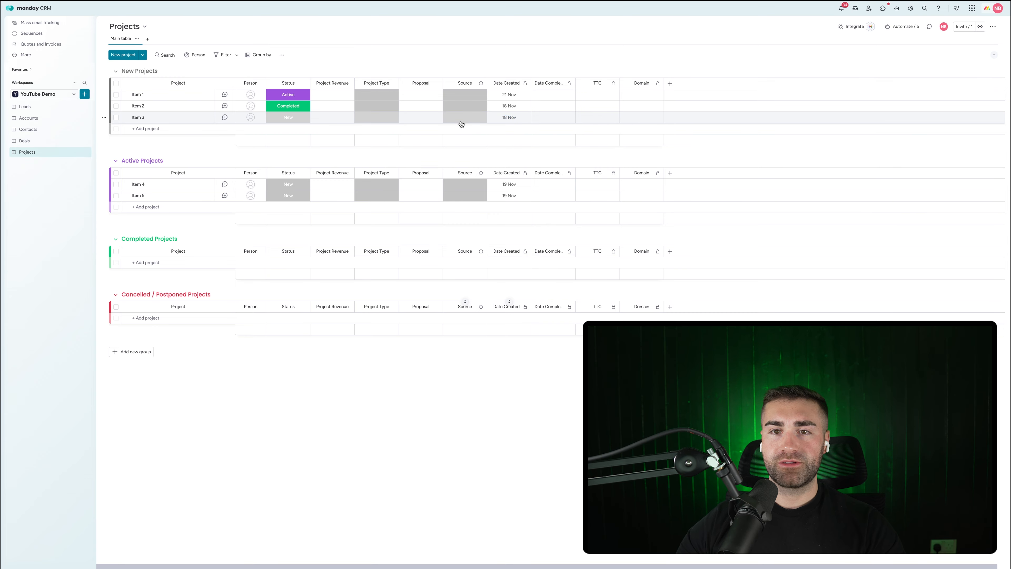
# Step: Set statuses: Item 1 Cancelled / Postponed then New, Item 2 Active, Items 3 and 5 Completed, Item 4 Cancelled / Postponed
pyautogui.click(461, 110)
pyautogui.click(460, 110)
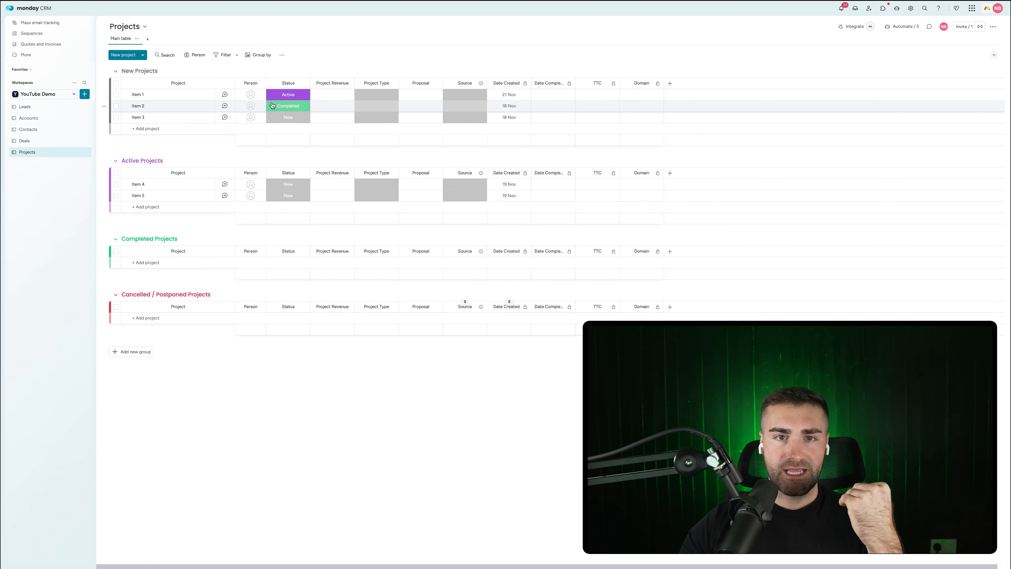
pyautogui.click(288, 95)
pyautogui.click(288, 153)
pyautogui.click(291, 106)
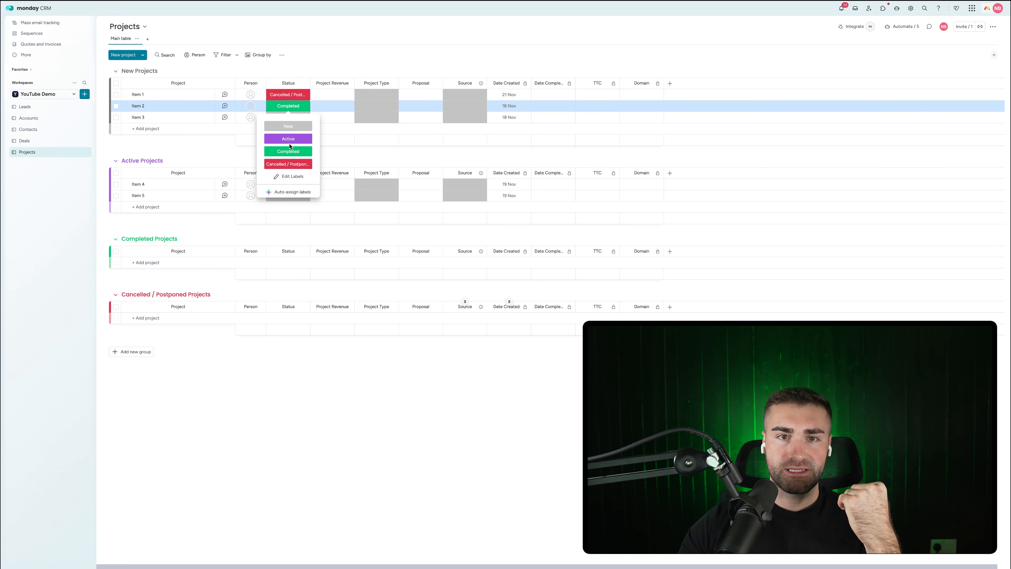
pyautogui.click(288, 139)
pyautogui.click(288, 117)
pyautogui.click(289, 164)
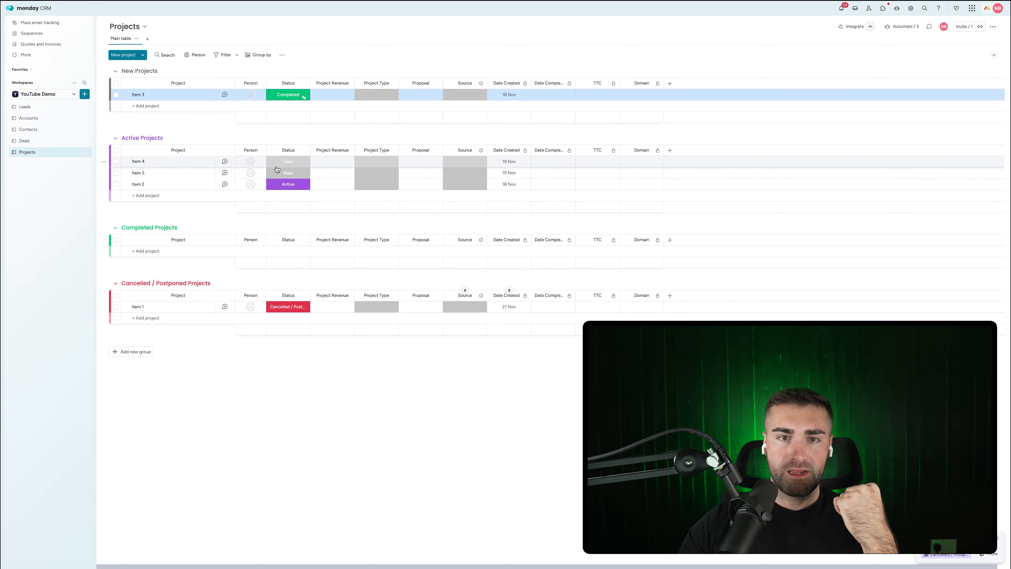
pyautogui.click(289, 172)
pyautogui.click(288, 219)
pyautogui.click(288, 150)
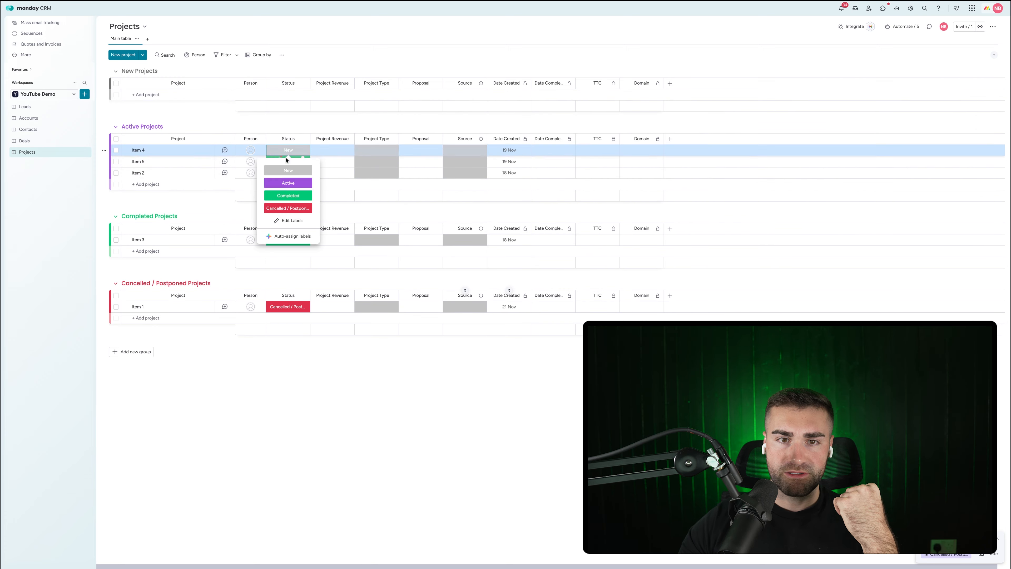
pyautogui.click(288, 208)
pyautogui.click(293, 310)
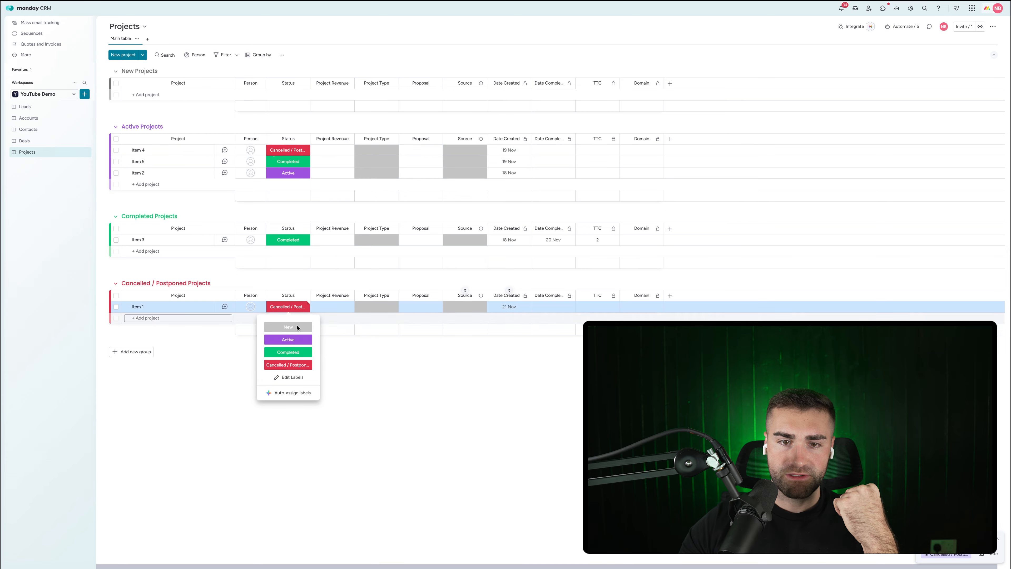
pyautogui.click(289, 328)
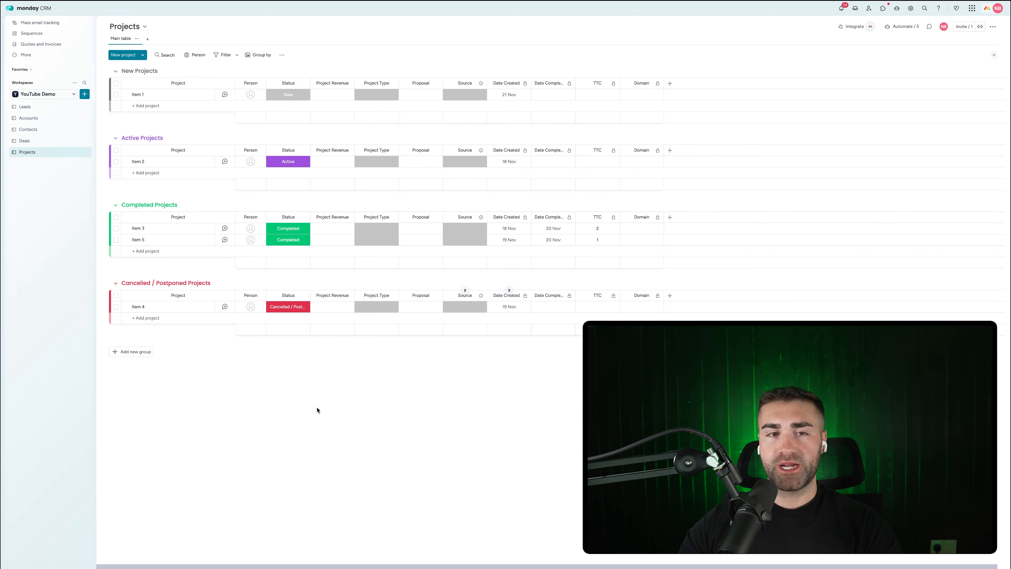
# Step: Create a new workspace board named Tasks that manages tasks
pyautogui.click(85, 94)
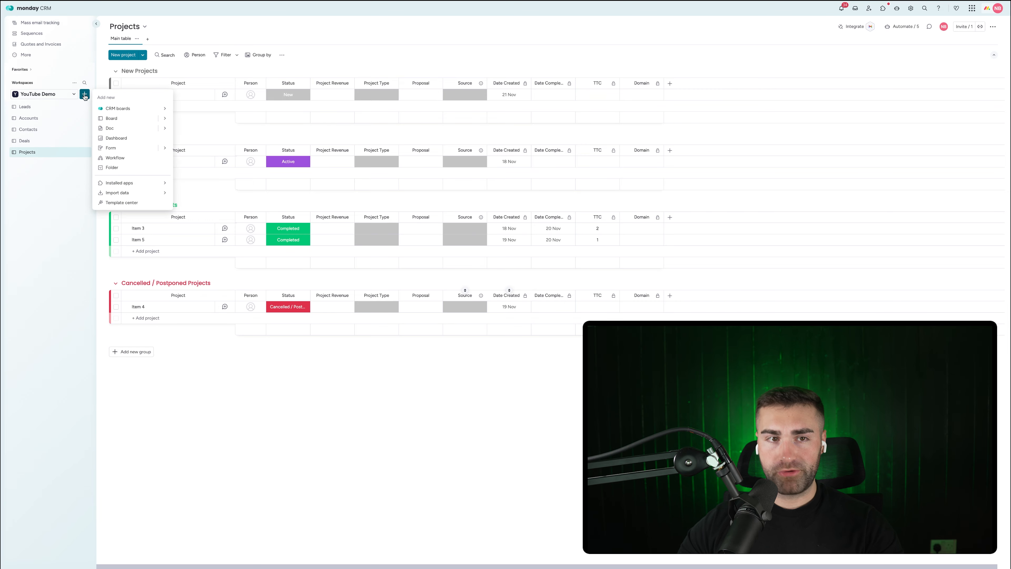
pyautogui.click(112, 118)
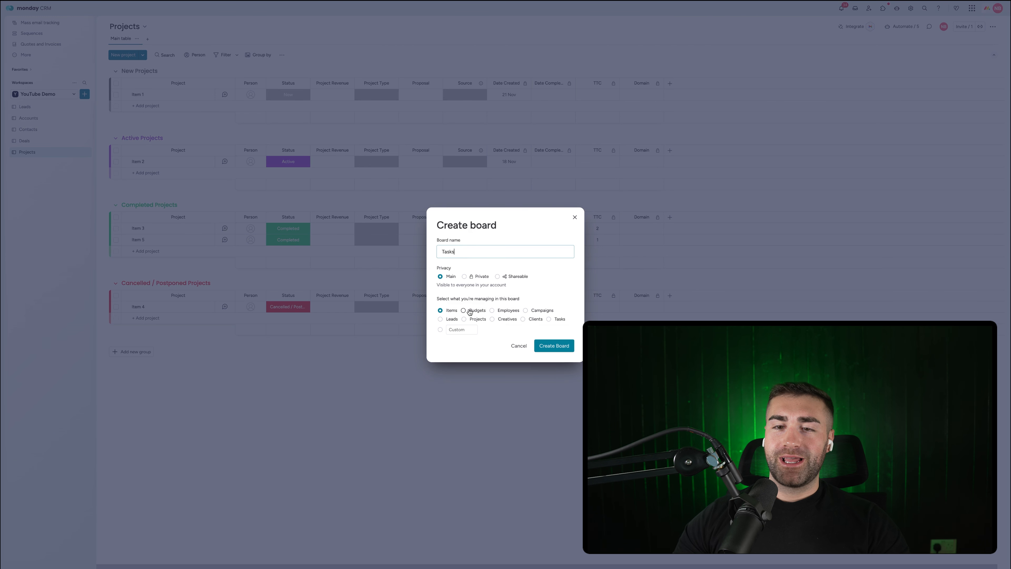
pyautogui.click(558, 320)
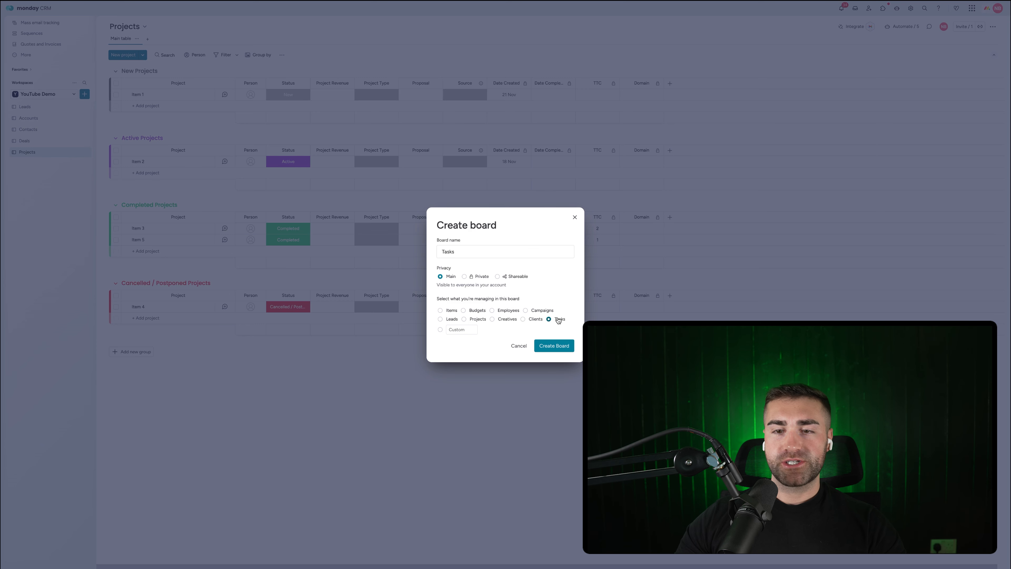
pyautogui.click(554, 345)
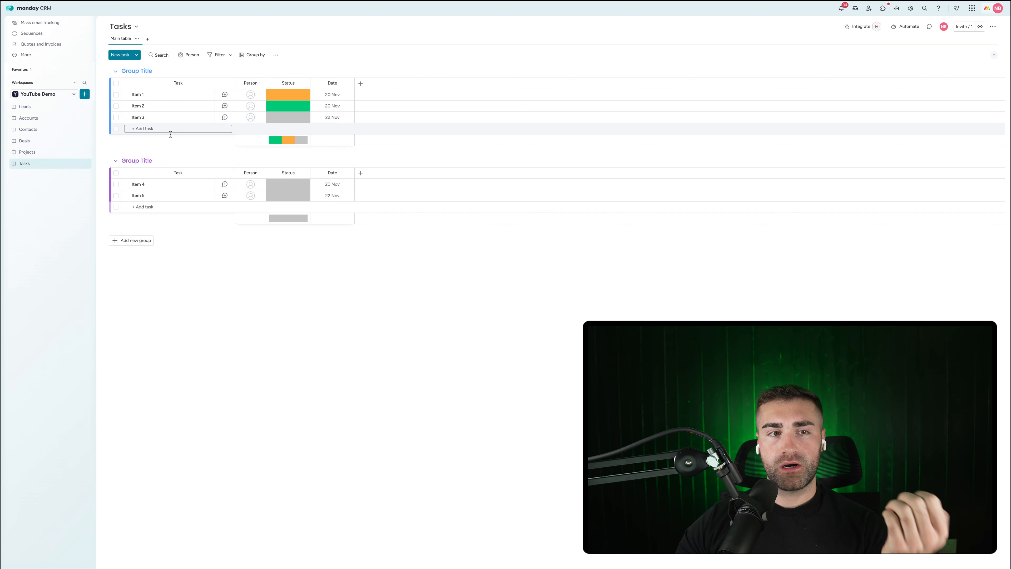
# Step: Rename the Tasks board's first two groups to To Do Tasks and Doing Tasks
pyautogui.click(130, 74)
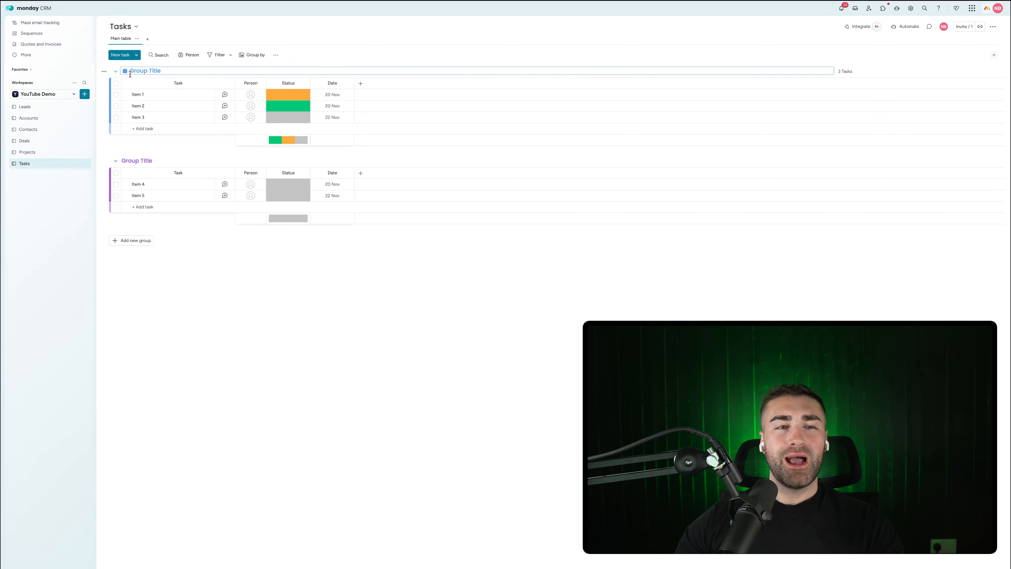
pyautogui.click(34, 151)
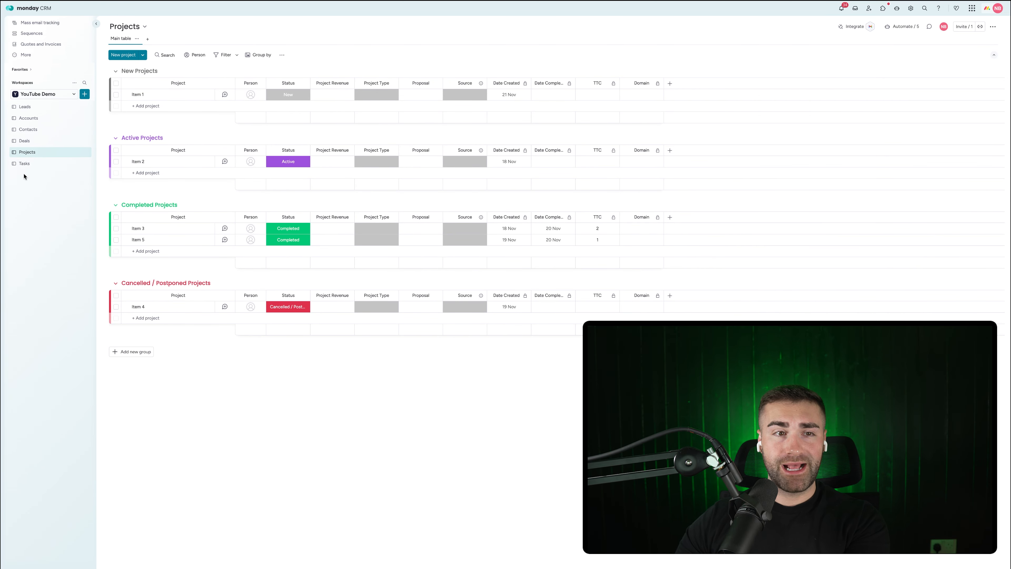
pyautogui.click(29, 164)
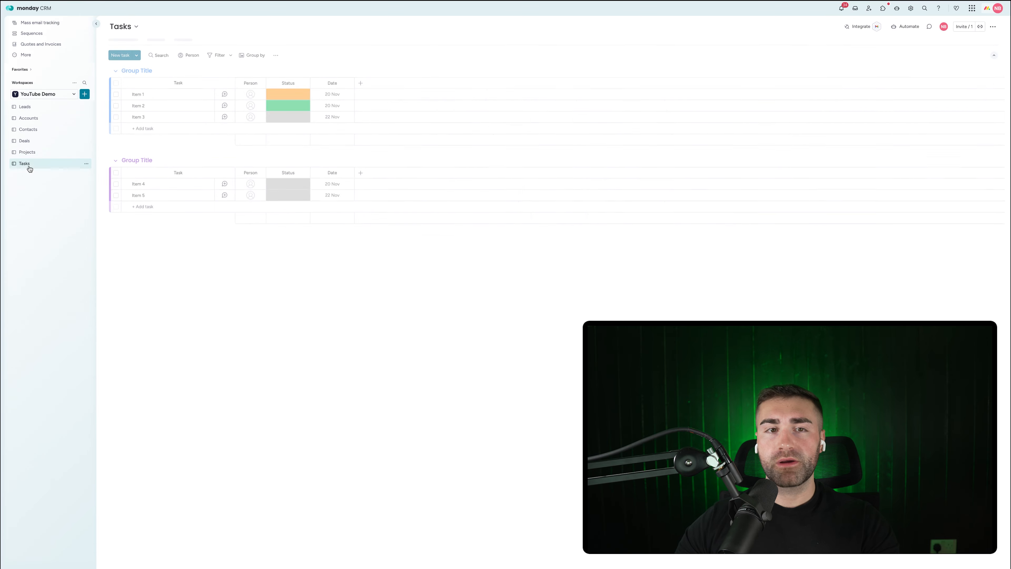
pyautogui.click(137, 70)
pyautogui.write('To Do Tasks')
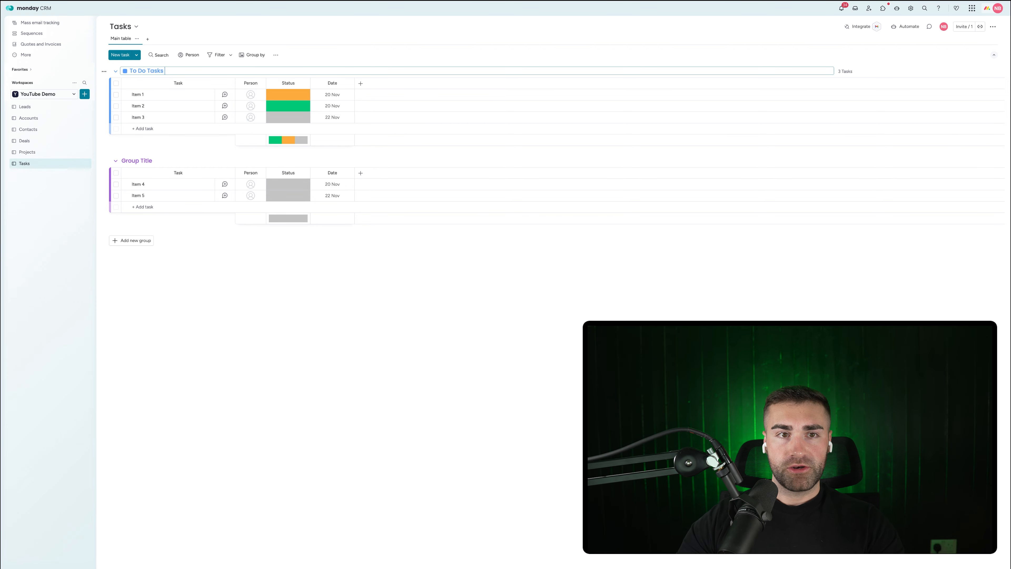
pyautogui.press('Return')
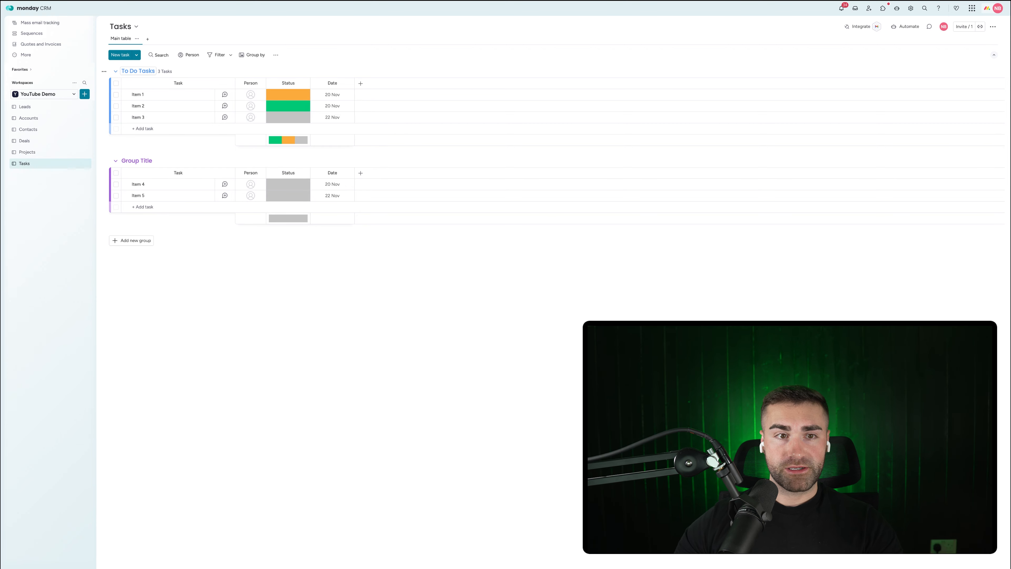
pyautogui.click(142, 161)
pyautogui.write('Doing Tasks')
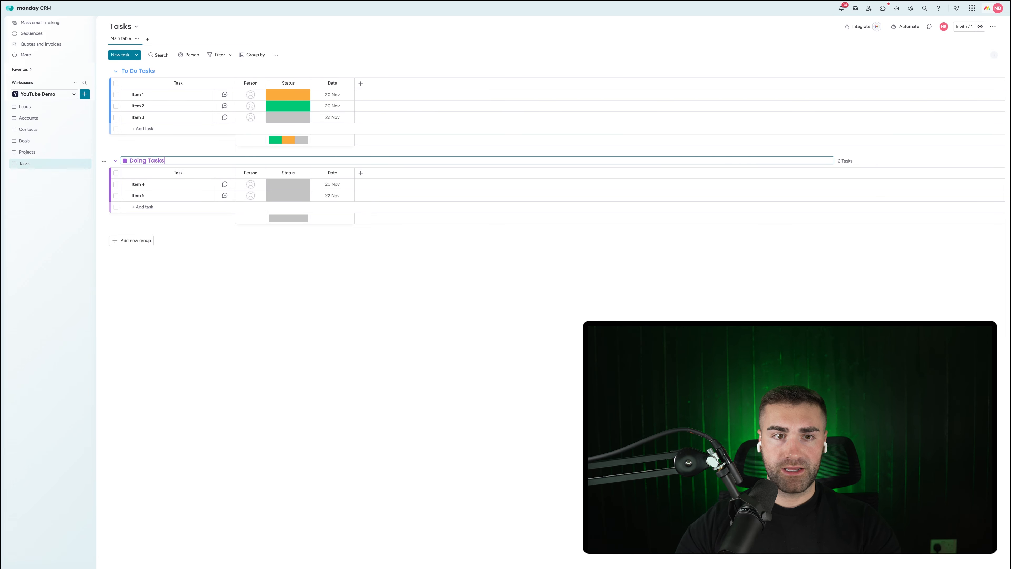
pyautogui.press('Return')
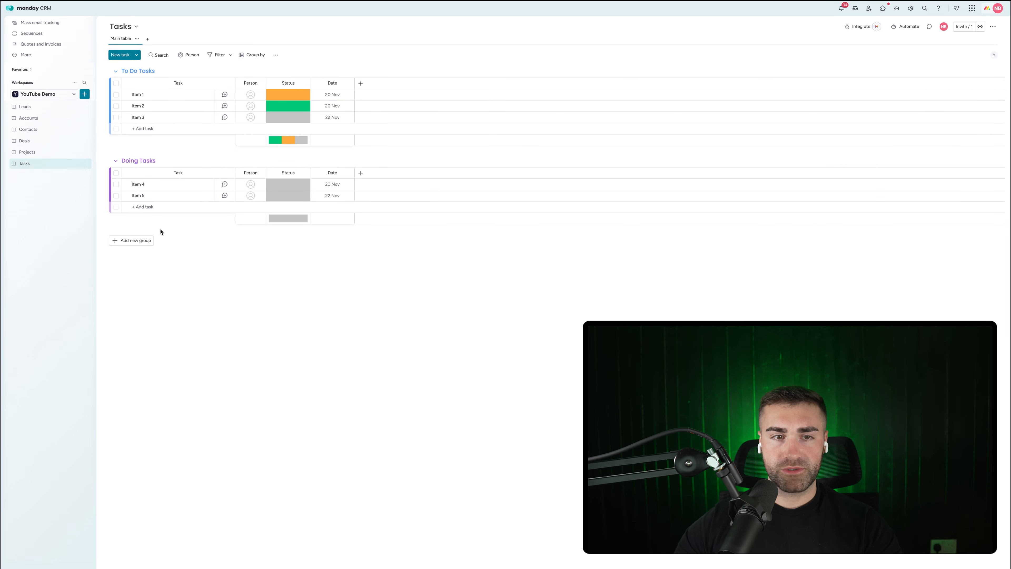
# Step: Add a green Done Tasks group and recolour the To Do Tasks group
pyautogui.click(151, 240)
pyautogui.click(142, 239)
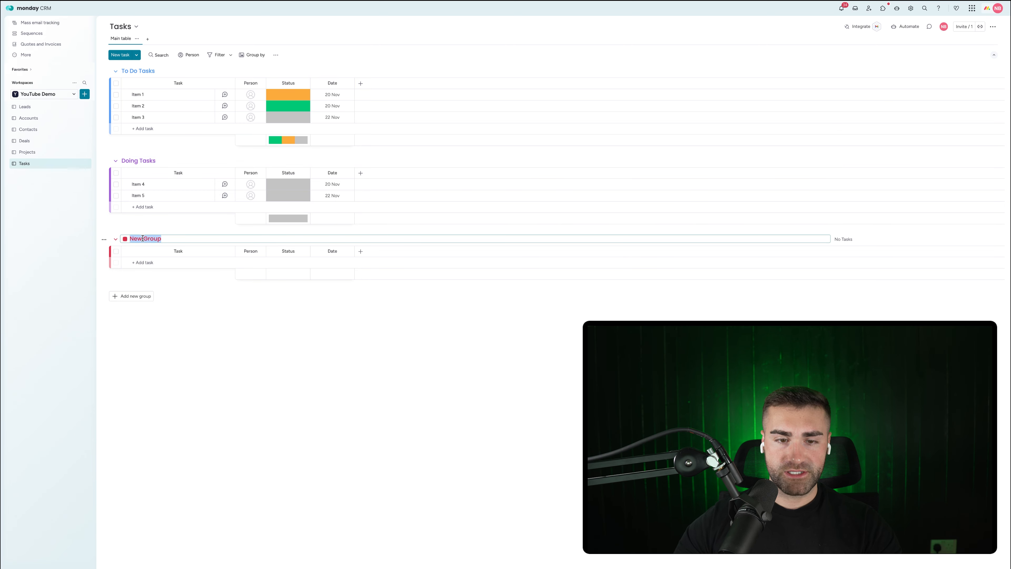
pyautogui.write('Done Tasks')
pyautogui.press('Return')
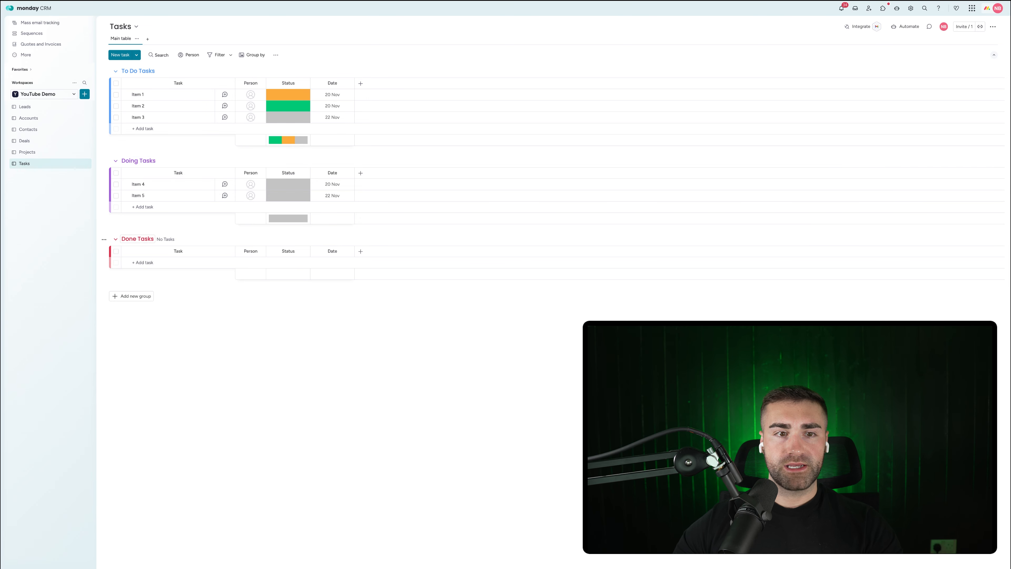
pyautogui.click(142, 238)
pyautogui.click(128, 239)
pyautogui.click(133, 250)
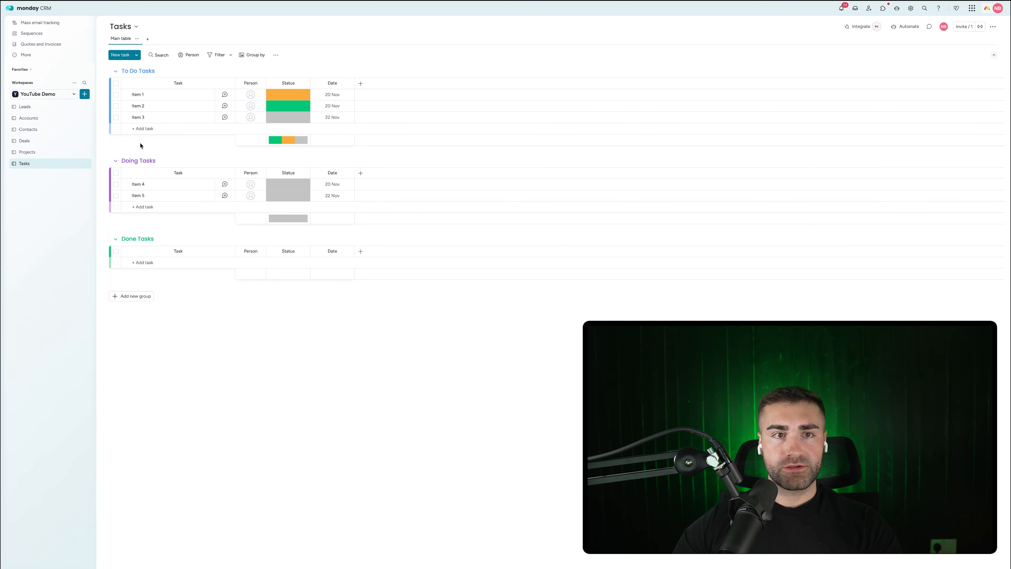
pyautogui.click(125, 70)
pyautogui.click(149, 114)
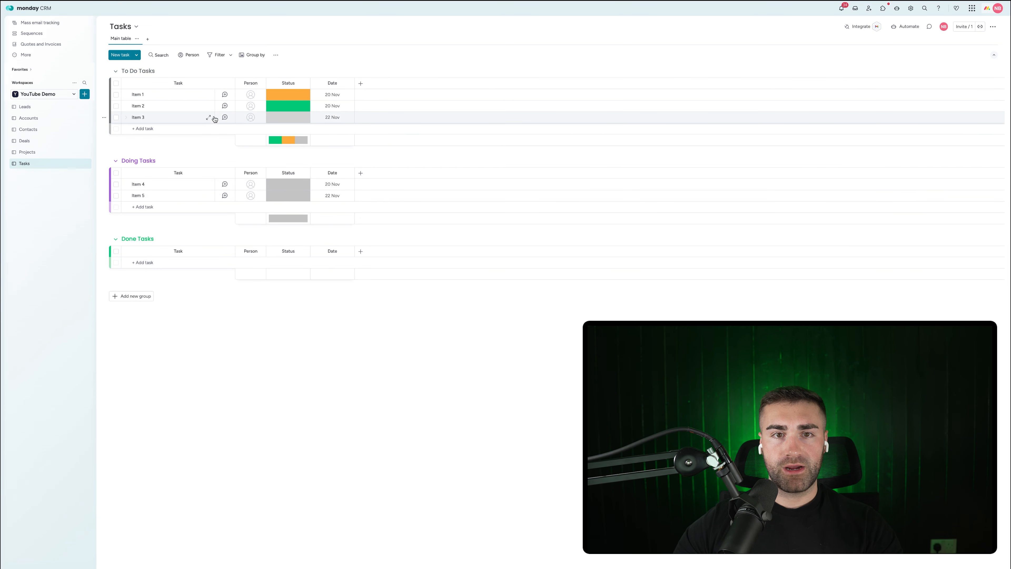
# Step: Change the status labels to To Do, Doing (purple) and Done
pyautogui.click(288, 117)
pyautogui.click(291, 162)
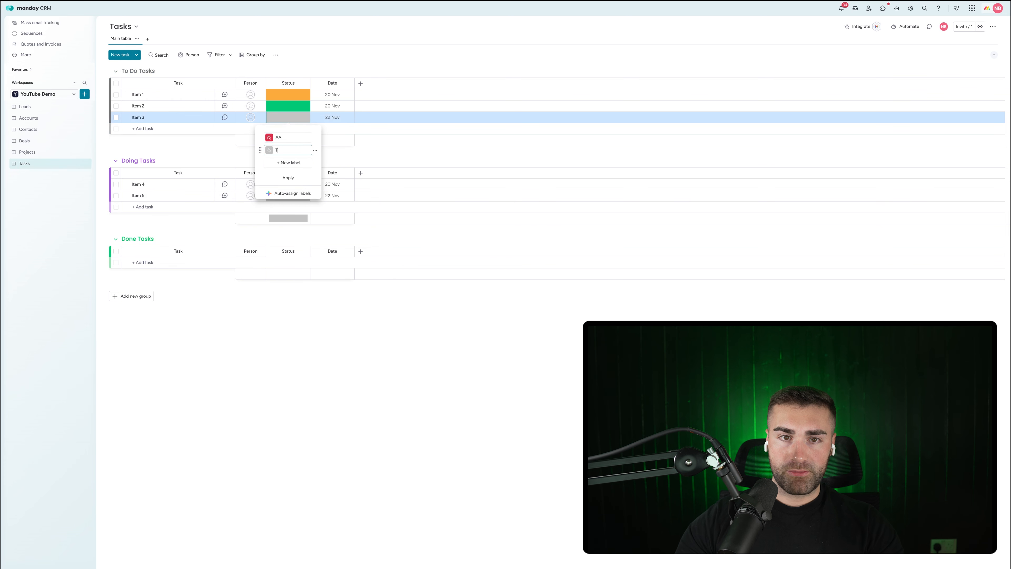
pyautogui.click(289, 163)
pyautogui.write('Doin')
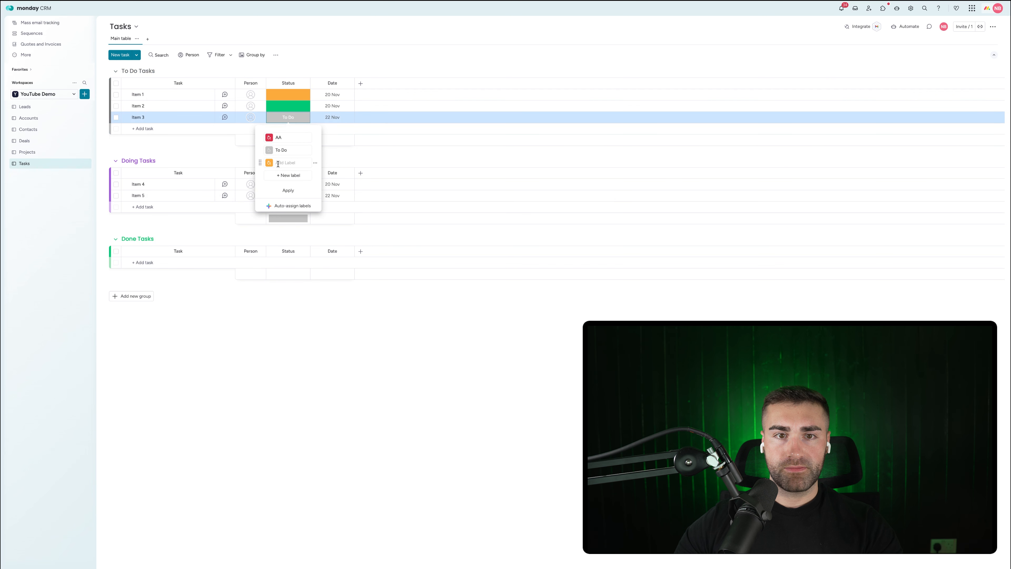
pyautogui.write('g')
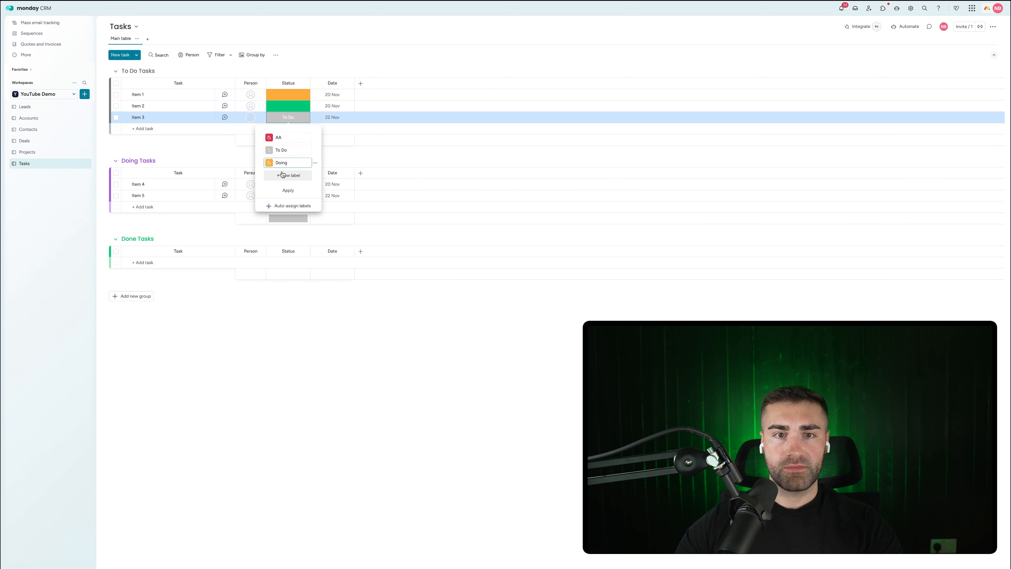
pyautogui.click(284, 175)
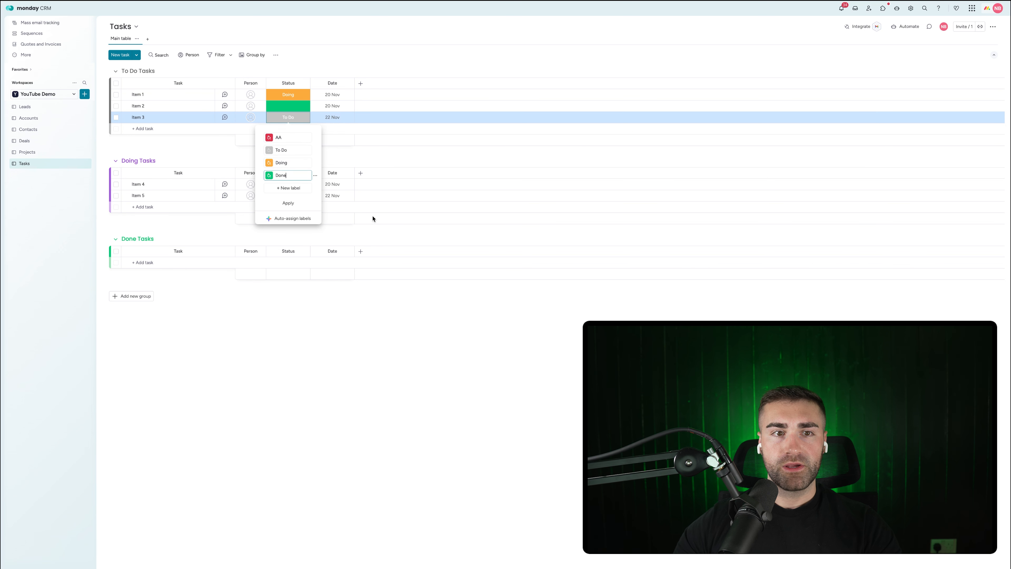
pyautogui.write('Done')
pyautogui.click(270, 163)
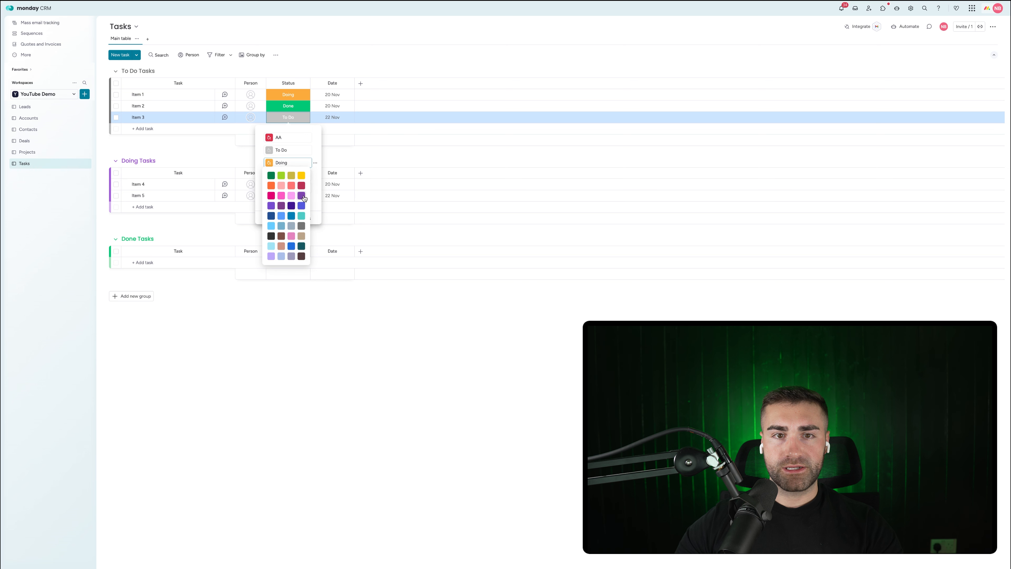
pyautogui.click(301, 196)
pyautogui.click(315, 137)
pyautogui.click(319, 165)
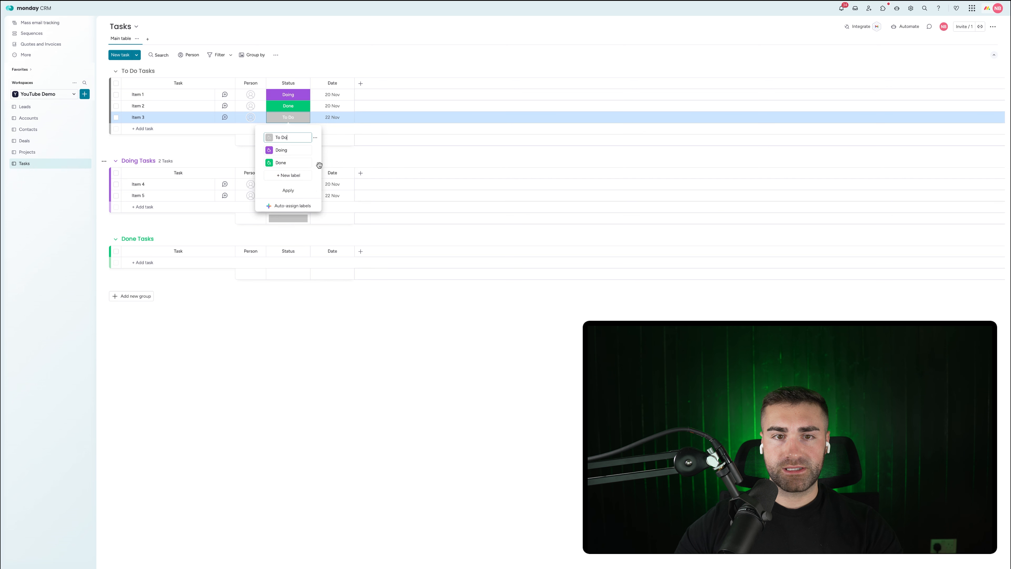
pyautogui.click(287, 192)
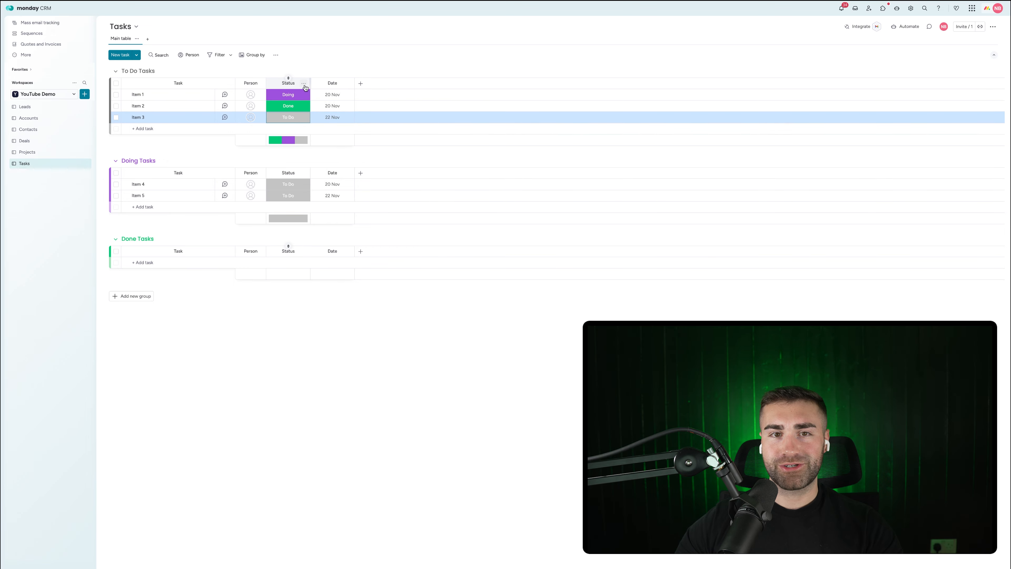
# Step: Rename the Date column to Date Created
pyautogui.click(303, 84)
pyautogui.moveTo(350, 103)
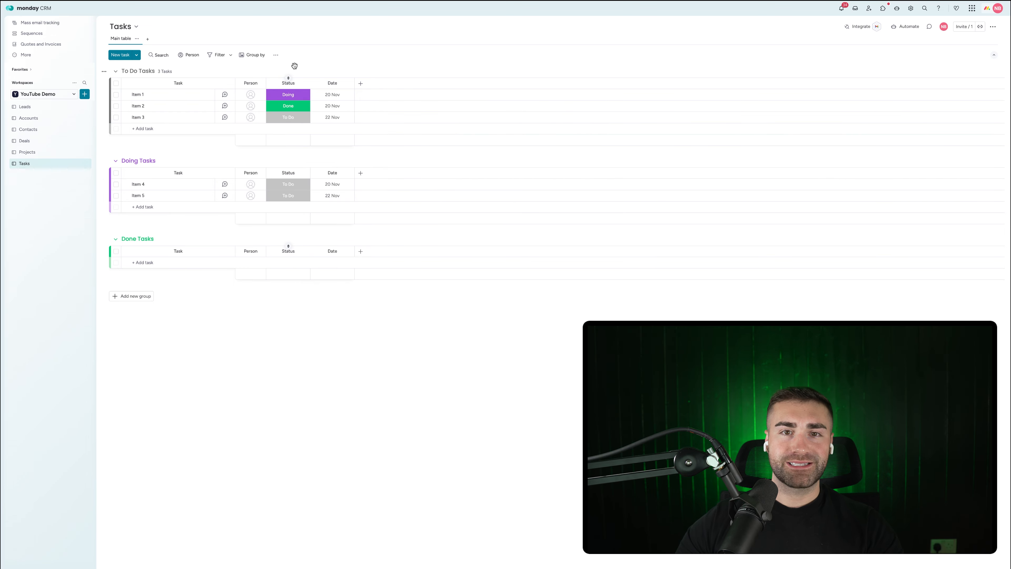
pyautogui.click(331, 83)
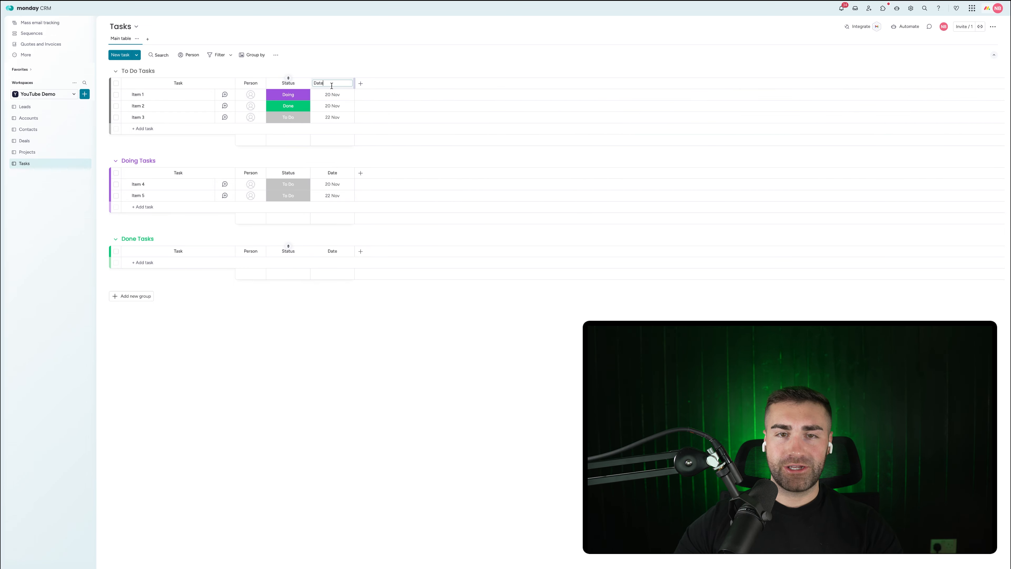
pyautogui.write('Created')
pyautogui.press('Return')
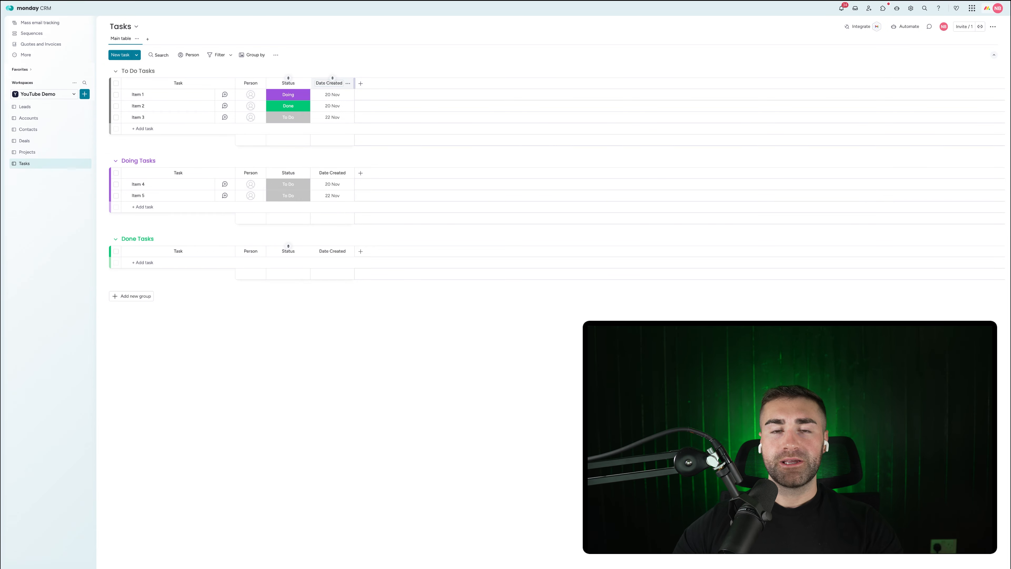
# Step: Add a date column named Date Completed after Date Created
pyautogui.click(360, 83)
pyautogui.write('date')
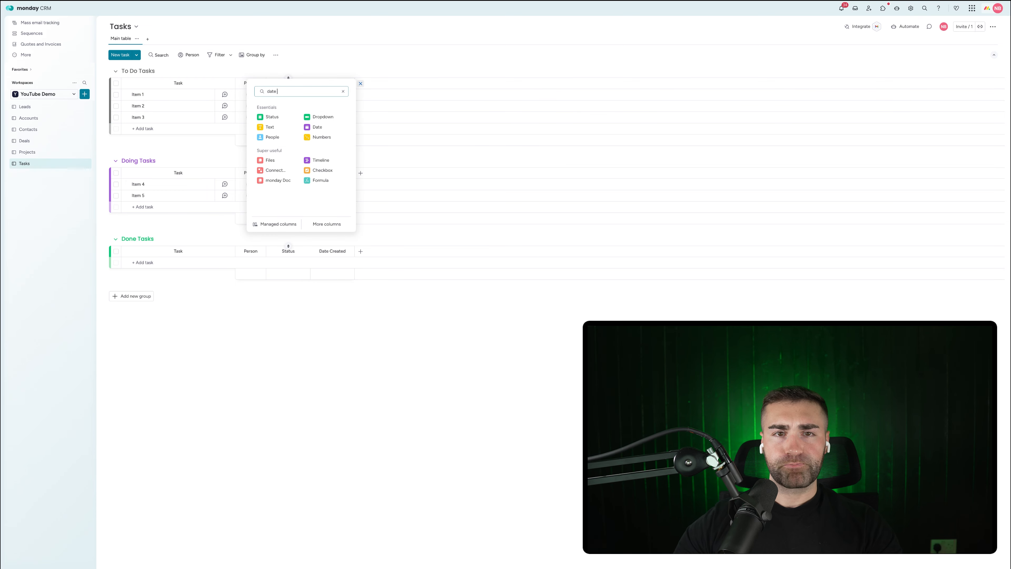
pyautogui.click(315, 114)
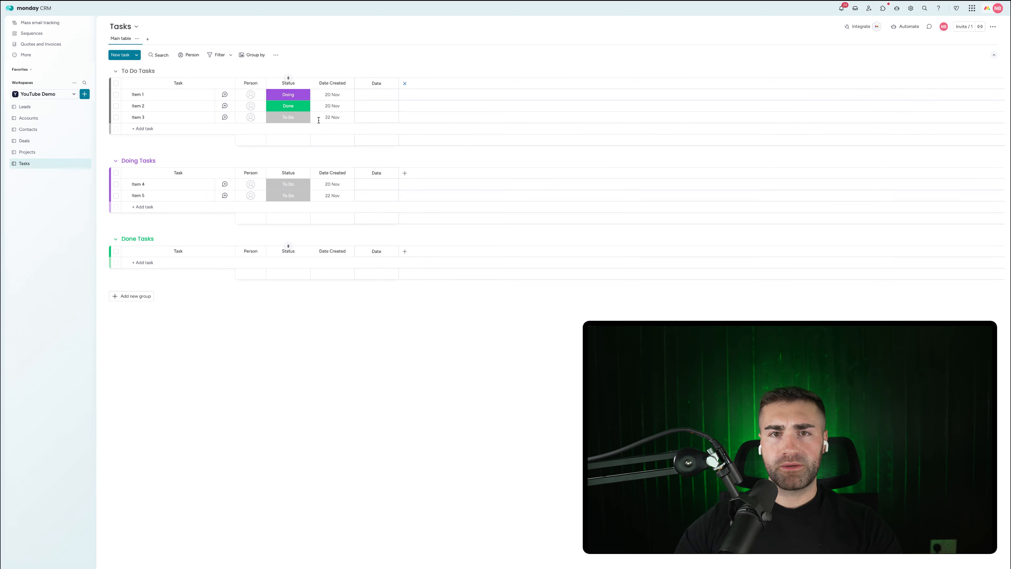
pyautogui.click(376, 84)
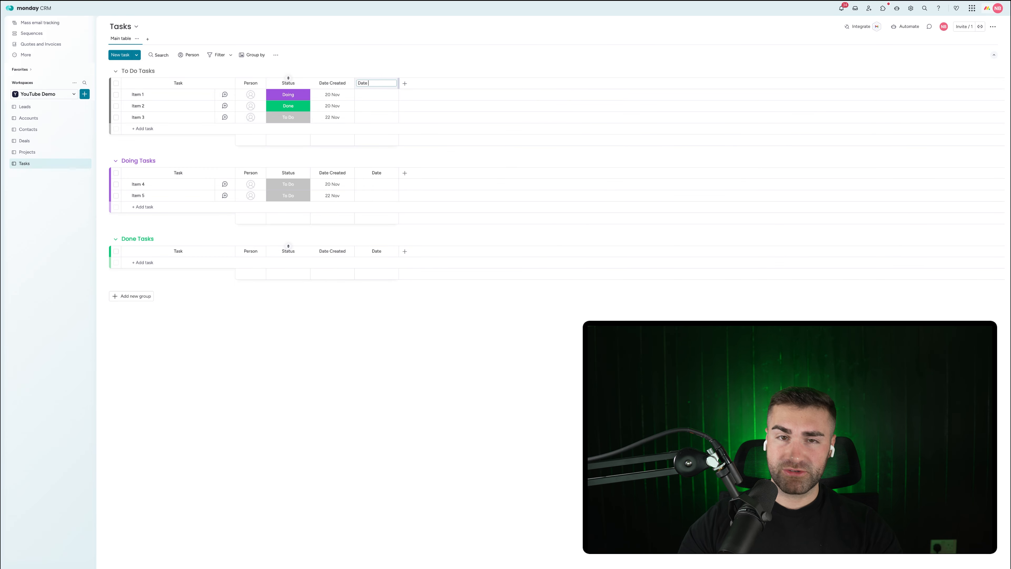
pyautogui.write('Completed')
pyautogui.press('Return')
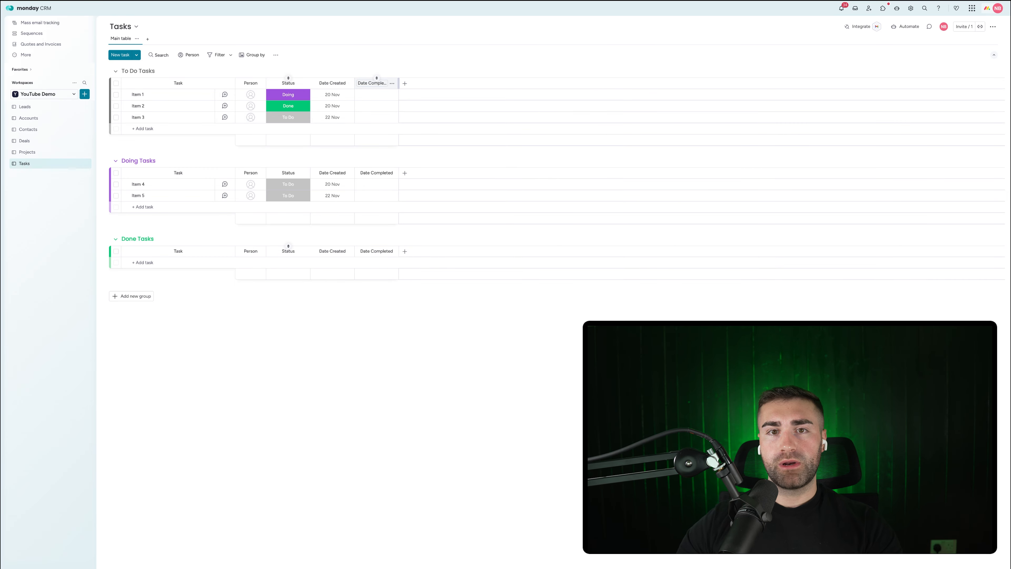
# Step: Add a Formula column after Date Completed
pyautogui.click(405, 83)
pyautogui.write('form')
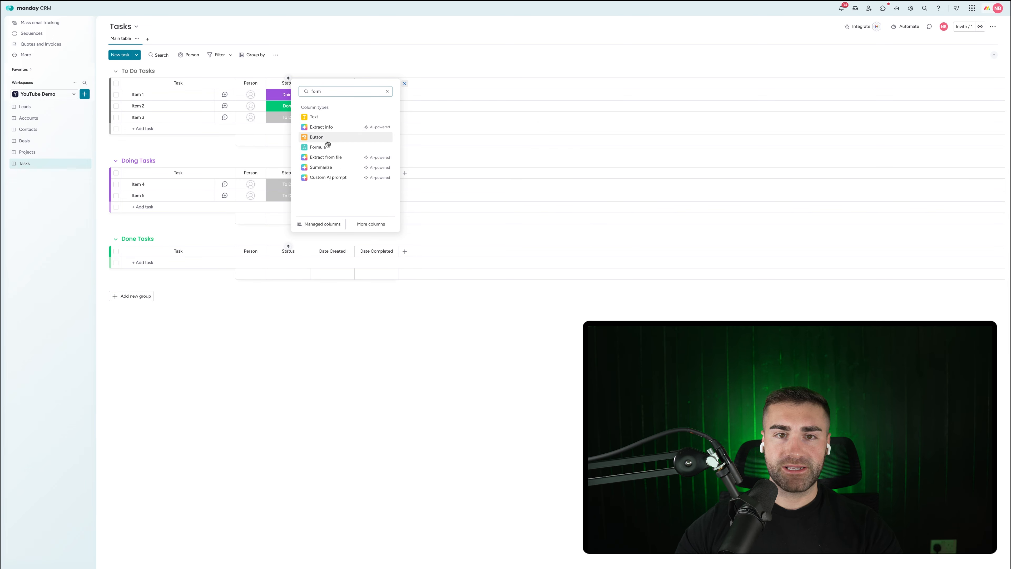
pyautogui.click(325, 147)
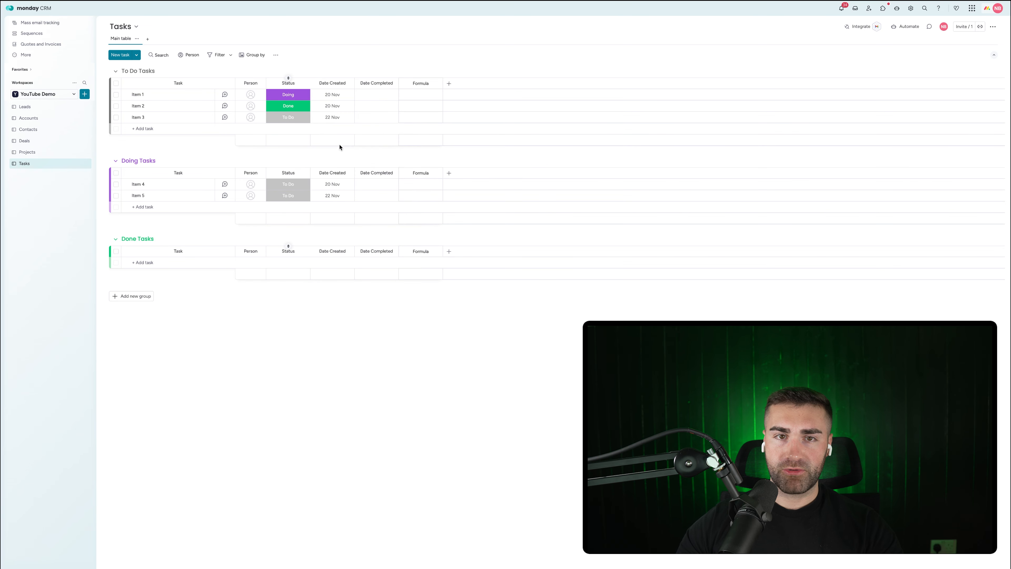
# Step: Apply the AI-suggested DAYS formula between Date Completed and Date Created, and rename the column TTC
pyautogui.write('give me the differenc ei')
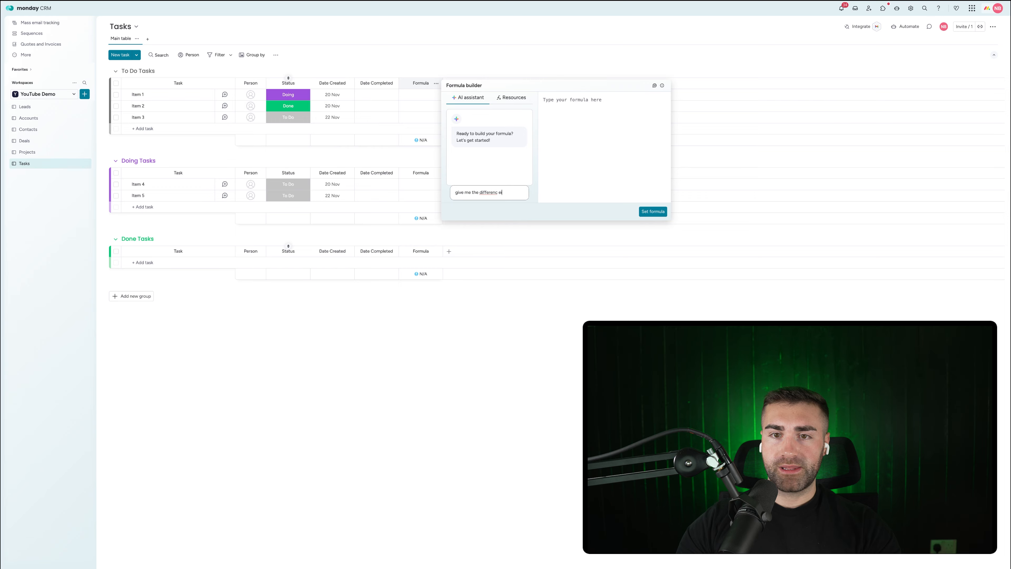
pyautogui.write('n days between')
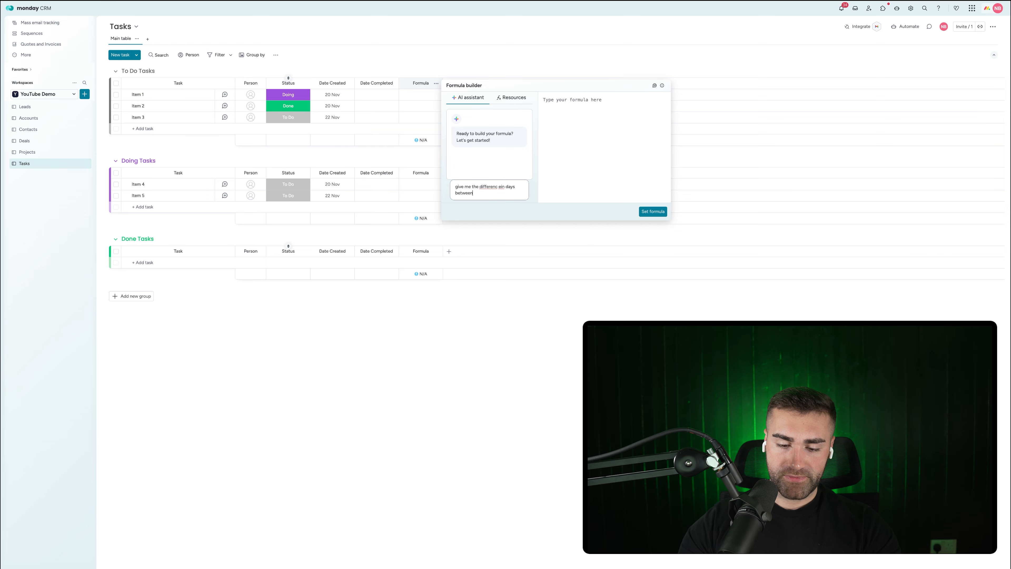
pyautogui.write(' date created and dat')
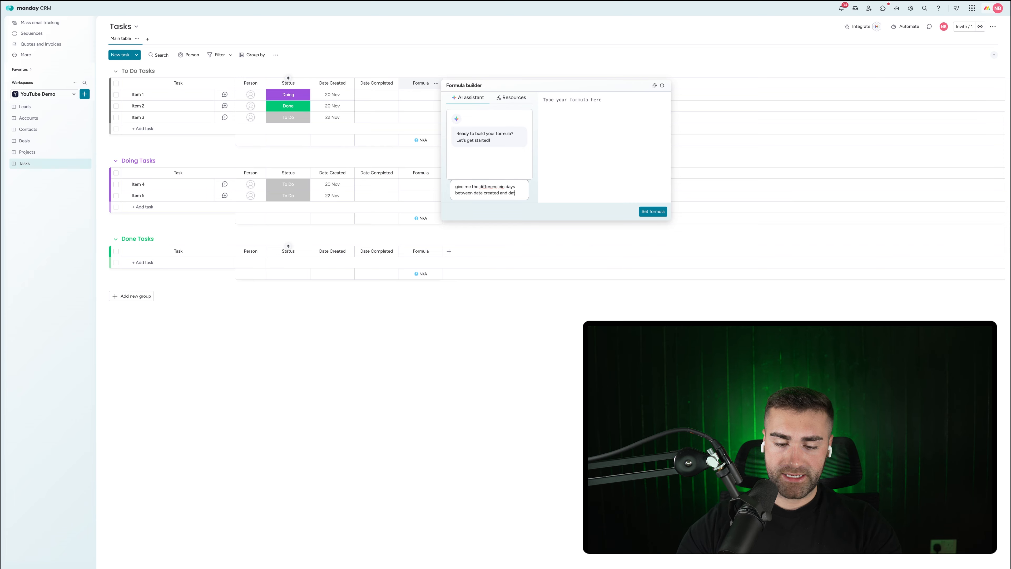
pyautogui.write('e completed')
pyautogui.press('Return')
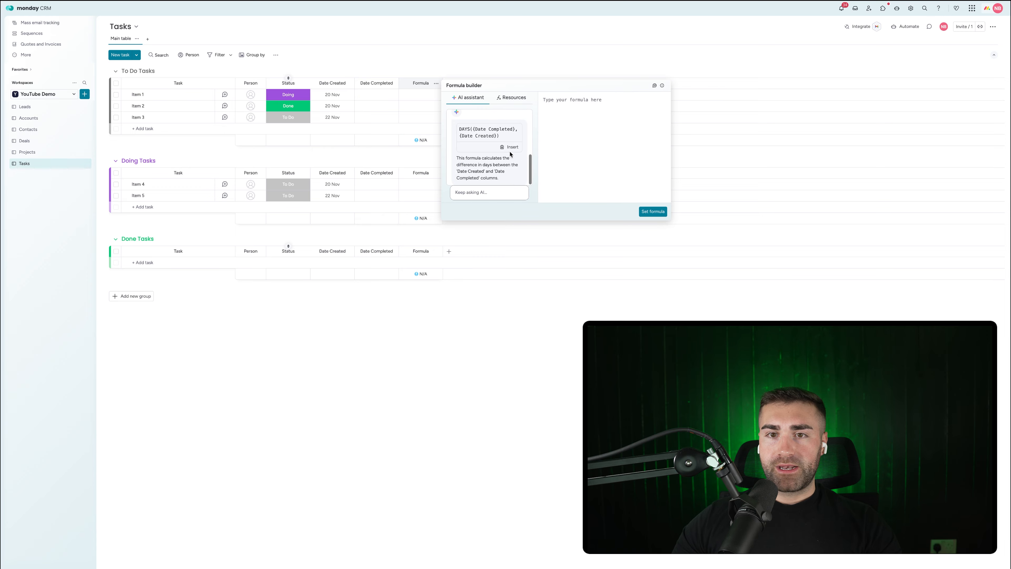
pyautogui.click(653, 211)
pyautogui.click(422, 83)
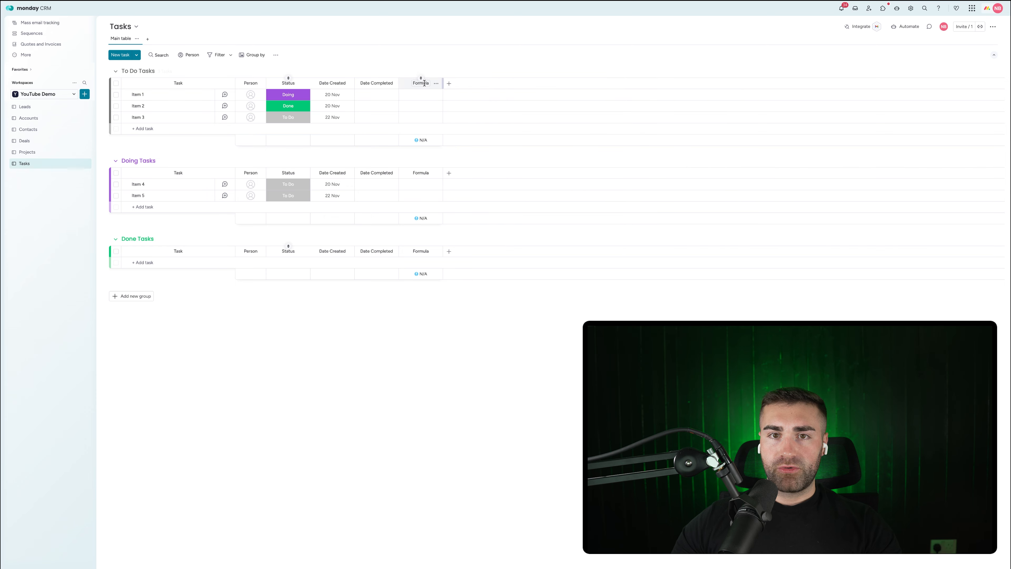
pyautogui.press('Return')
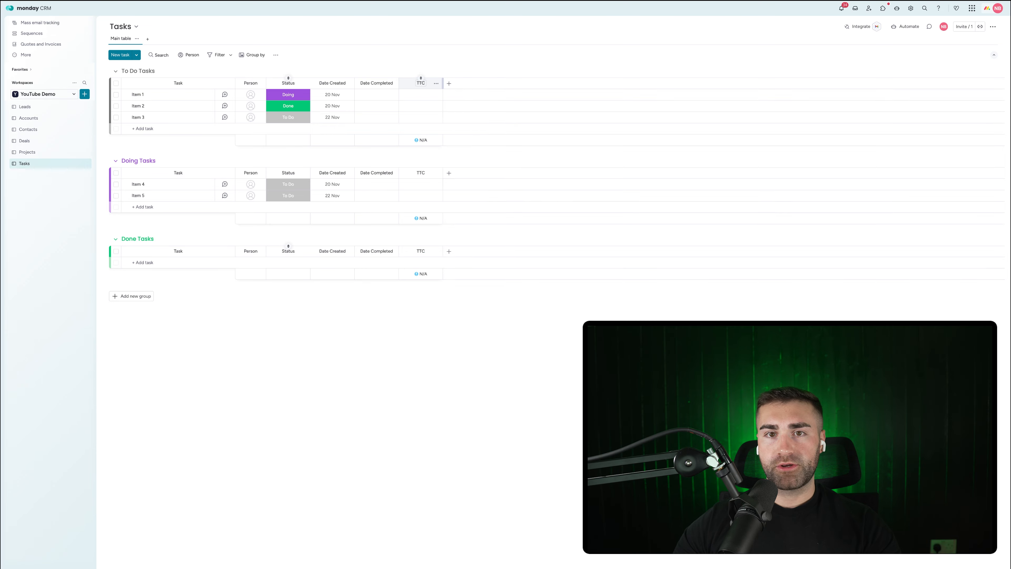
# Step: Hide the TTC column summary and restrict editing of the TTC column
pyautogui.click(436, 83)
pyautogui.moveTo(466, 103)
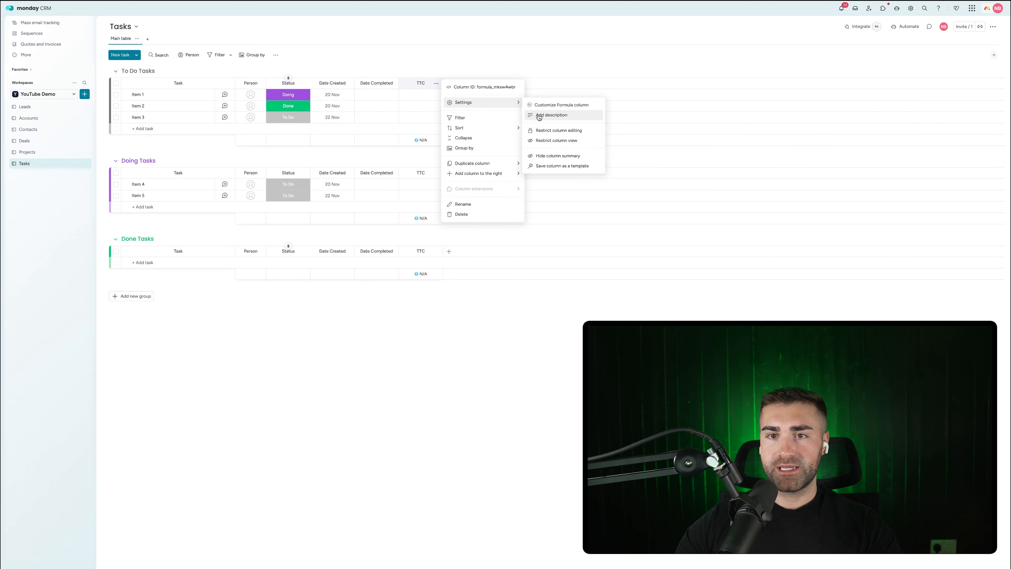
pyautogui.click(549, 156)
pyautogui.click(439, 85)
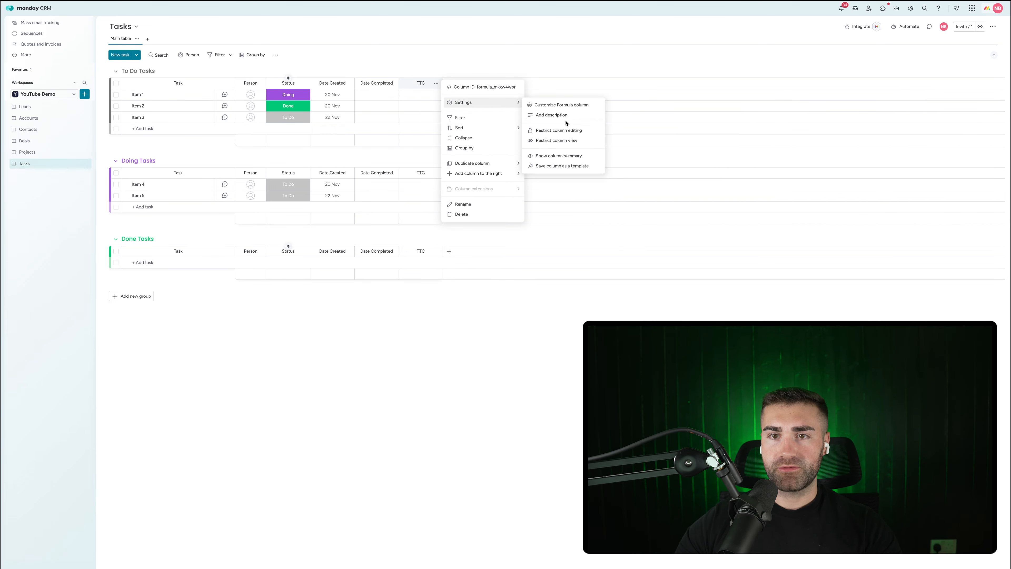
pyautogui.click(573, 131)
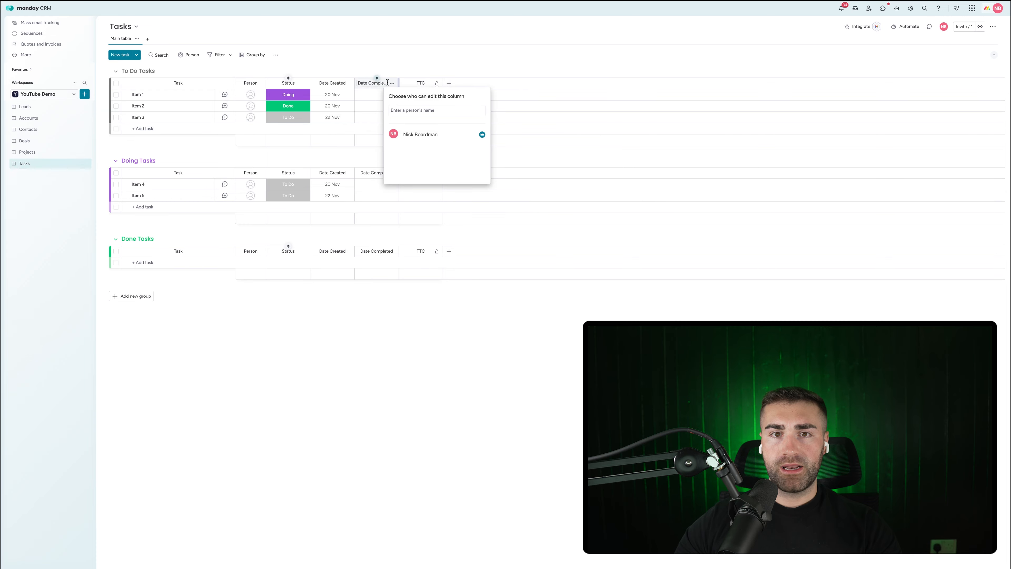
# Step: Restrict editing of the Date Completed and Date Created columns
pyautogui.click(392, 83)
pyautogui.moveTo(428, 102)
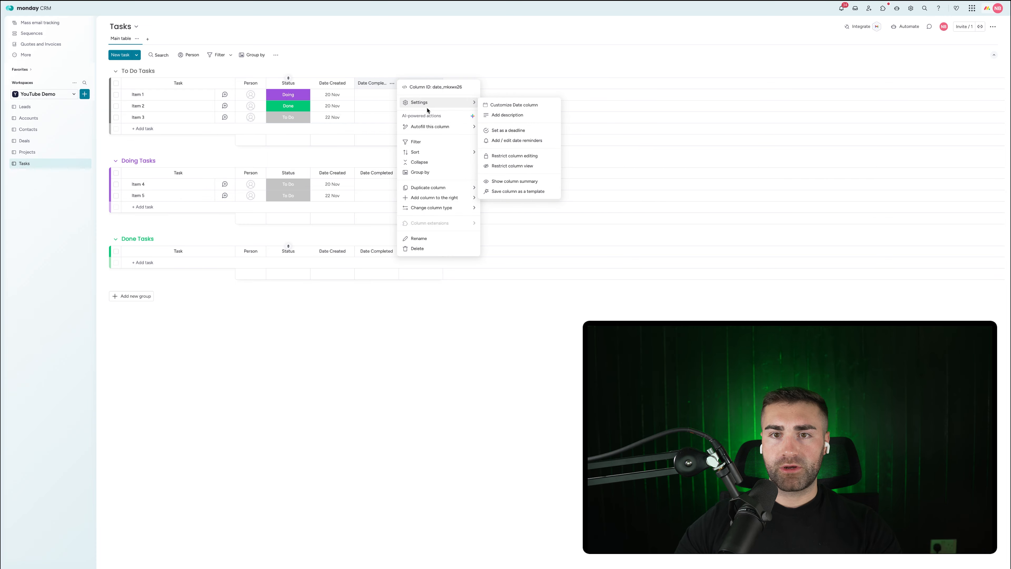
pyautogui.click(518, 156)
pyautogui.click(348, 83)
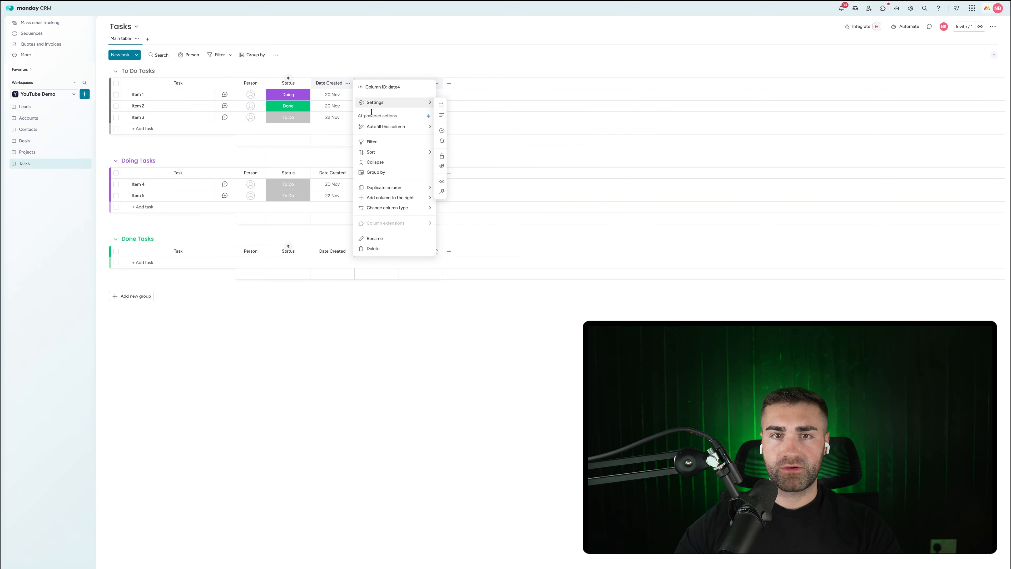
pyautogui.moveTo(378, 103)
pyautogui.click(501, 160)
pyautogui.click(386, 73)
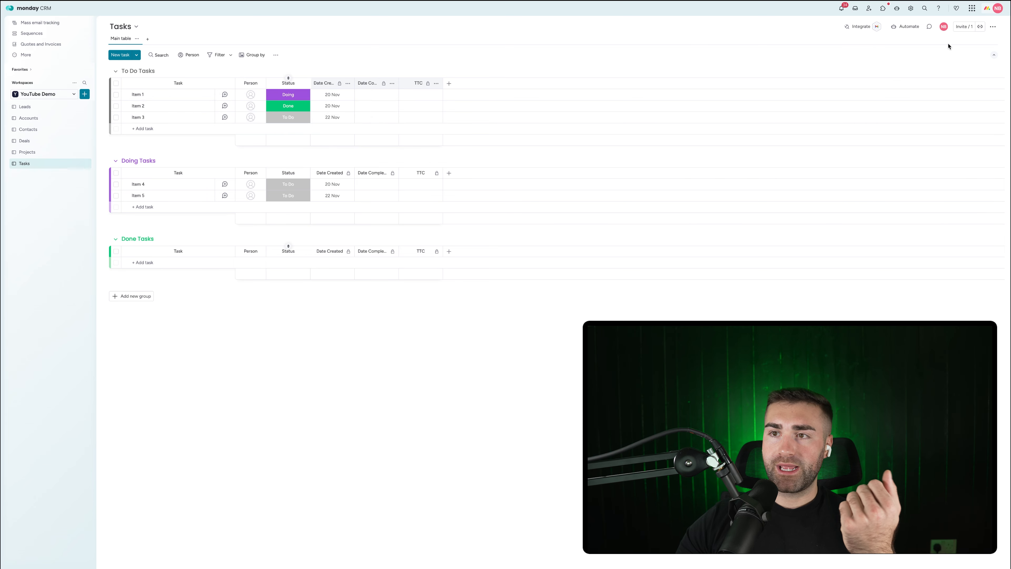
# Step: Create an automation: when an item is created, set Date Created to today
pyautogui.click(910, 27)
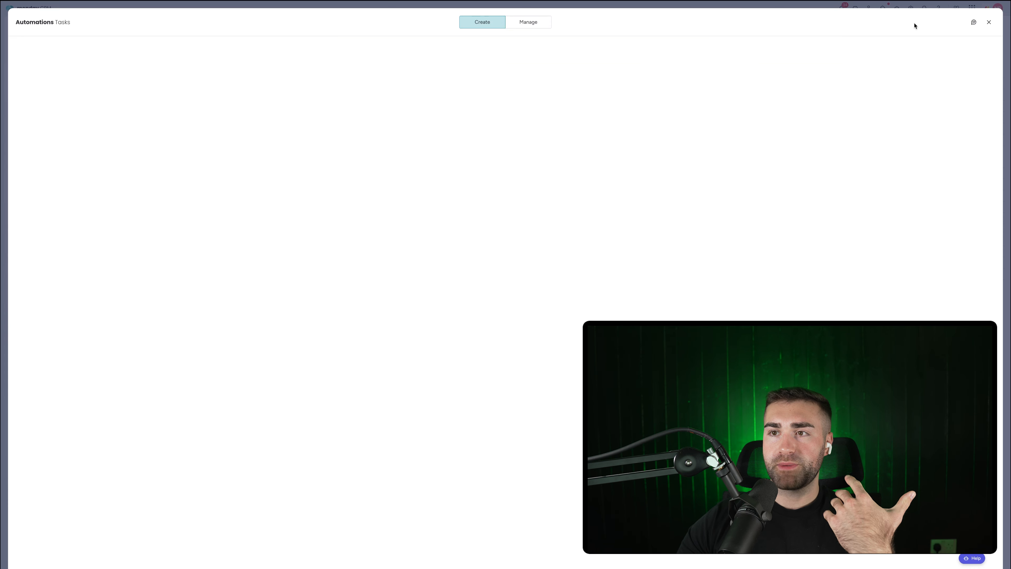
pyautogui.click(546, 22)
pyautogui.click(952, 51)
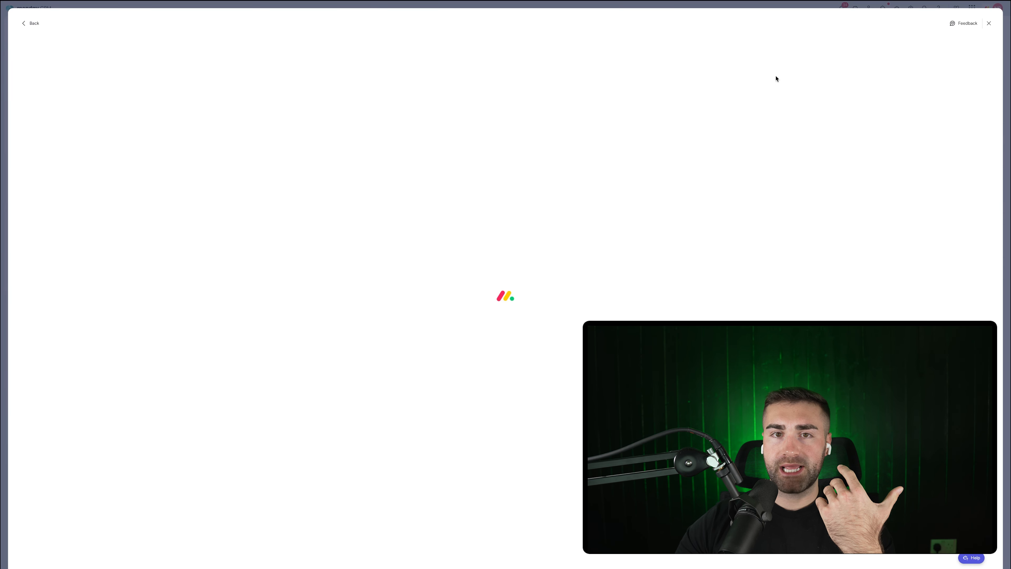
pyautogui.click(251, 67)
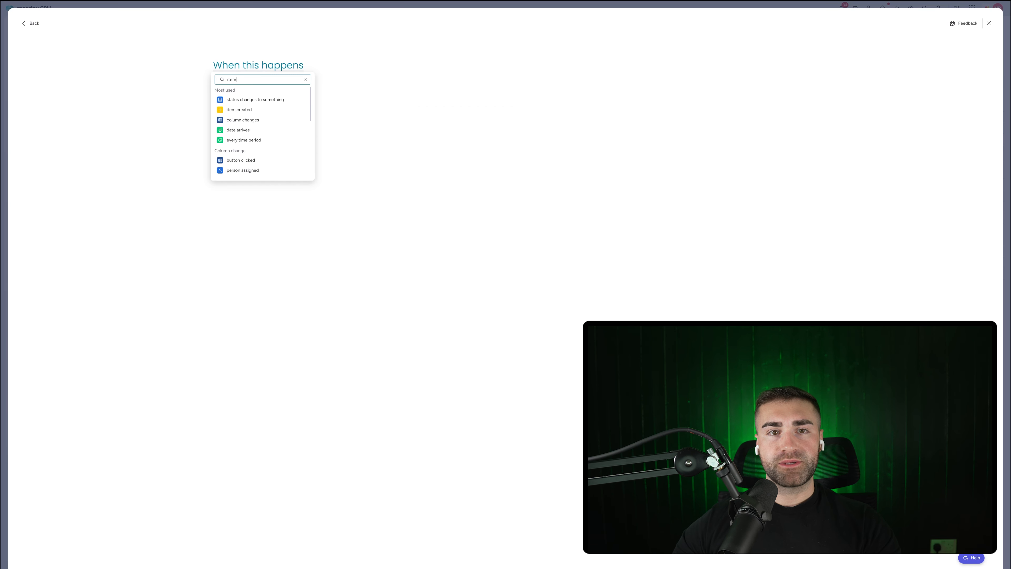
pyautogui.write('item')
pyautogui.click(239, 100)
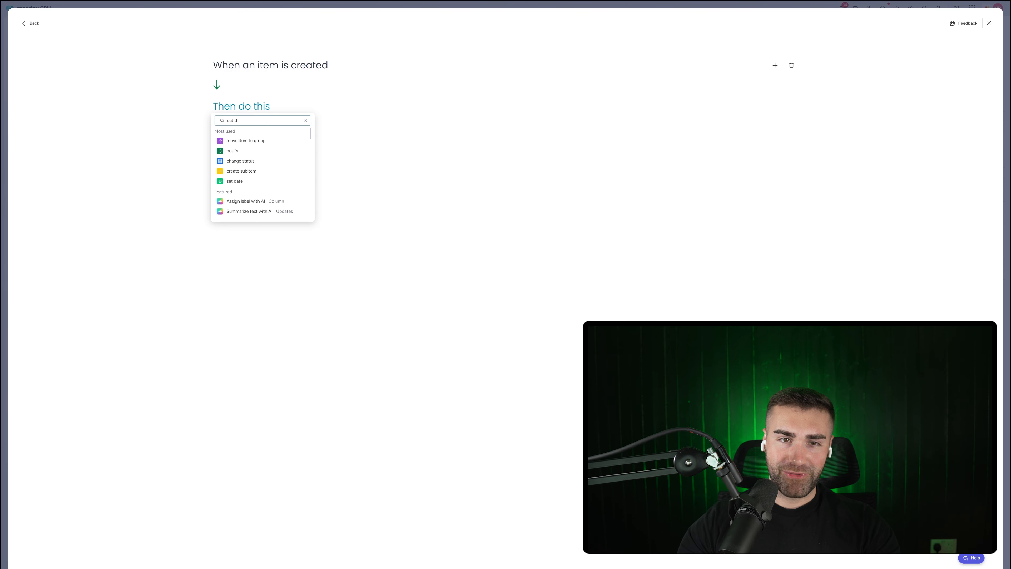
pyautogui.write('set date')
pyautogui.click(251, 141)
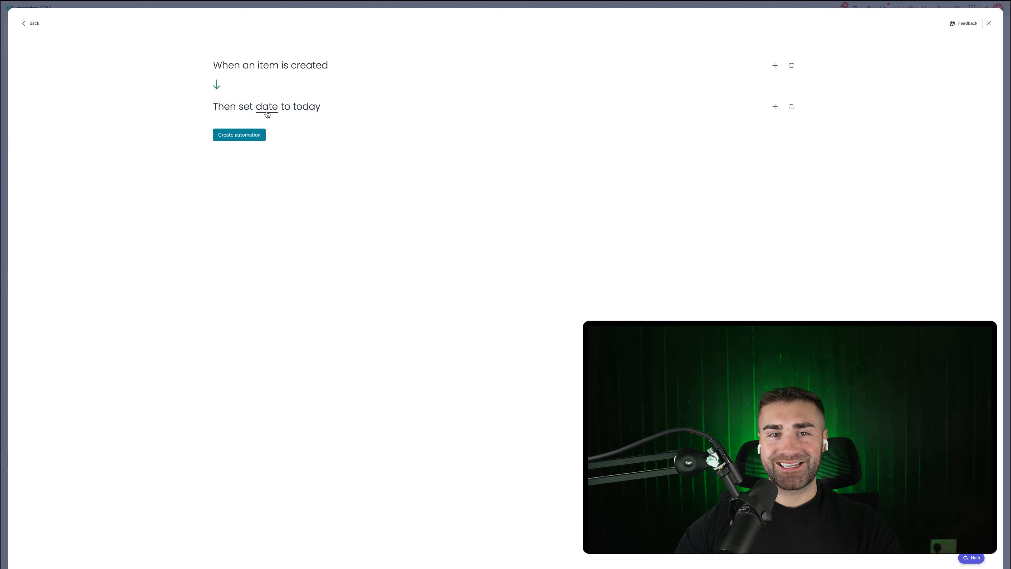
pyautogui.click(267, 115)
pyautogui.click(274, 130)
pyautogui.click(239, 135)
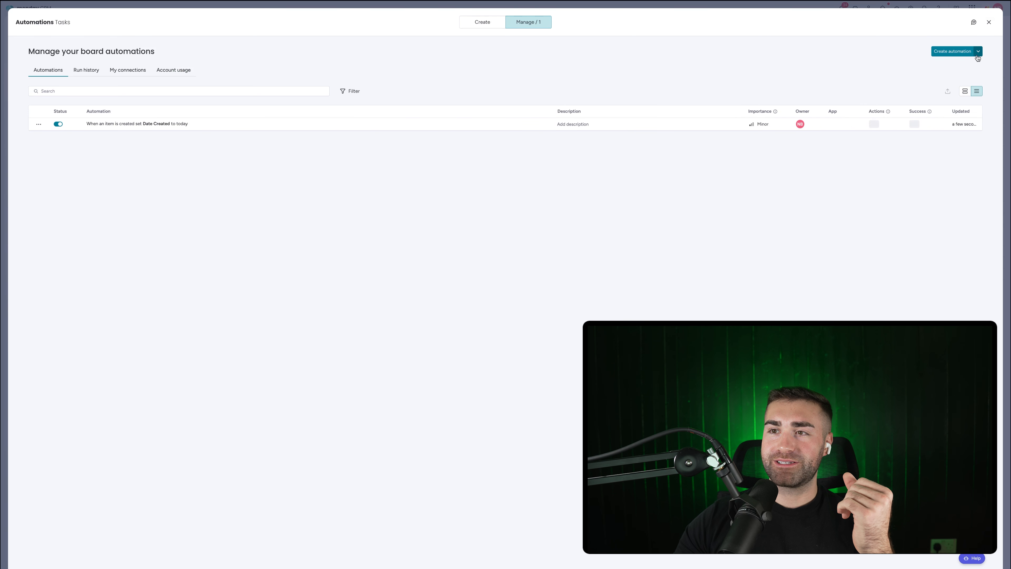
# Step: Build an automation: when Status changes to To Do, move the item to To Do Tasks
pyautogui.click(977, 55)
pyautogui.click(250, 97)
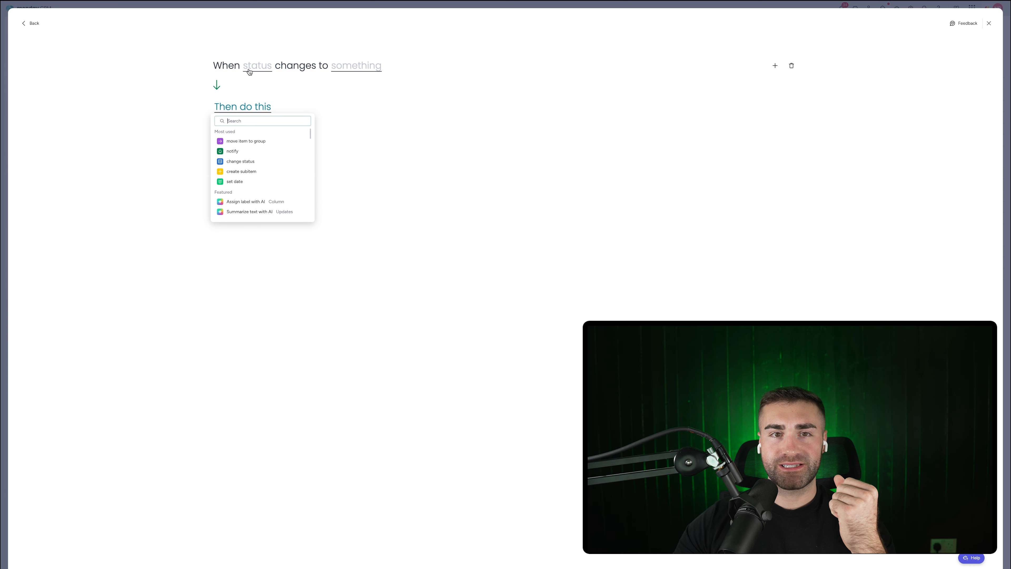
pyautogui.click(249, 72)
pyautogui.click(255, 92)
pyautogui.click(368, 67)
pyautogui.click(350, 102)
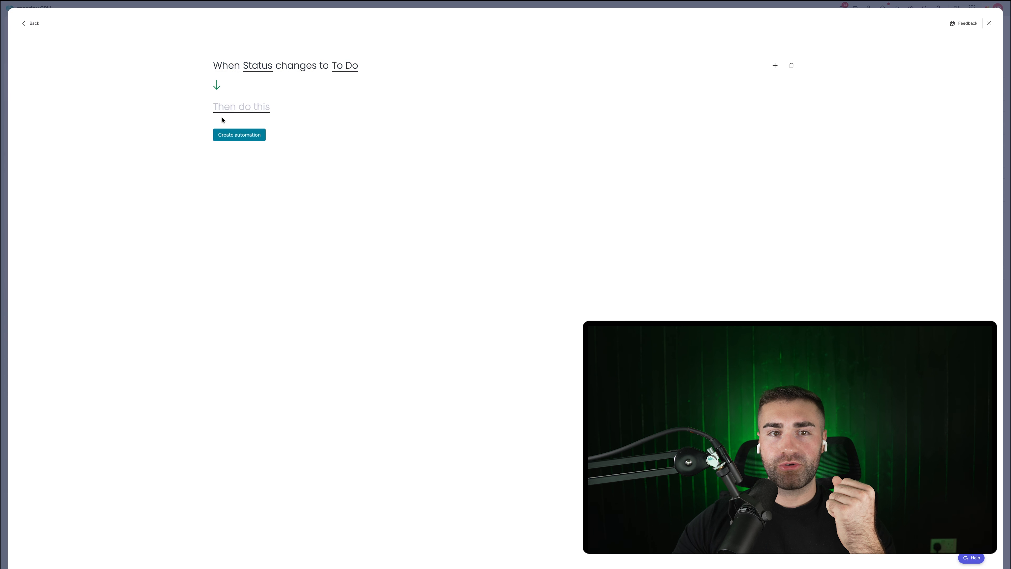
pyautogui.click(228, 114)
pyautogui.click(249, 140)
pyautogui.click(313, 106)
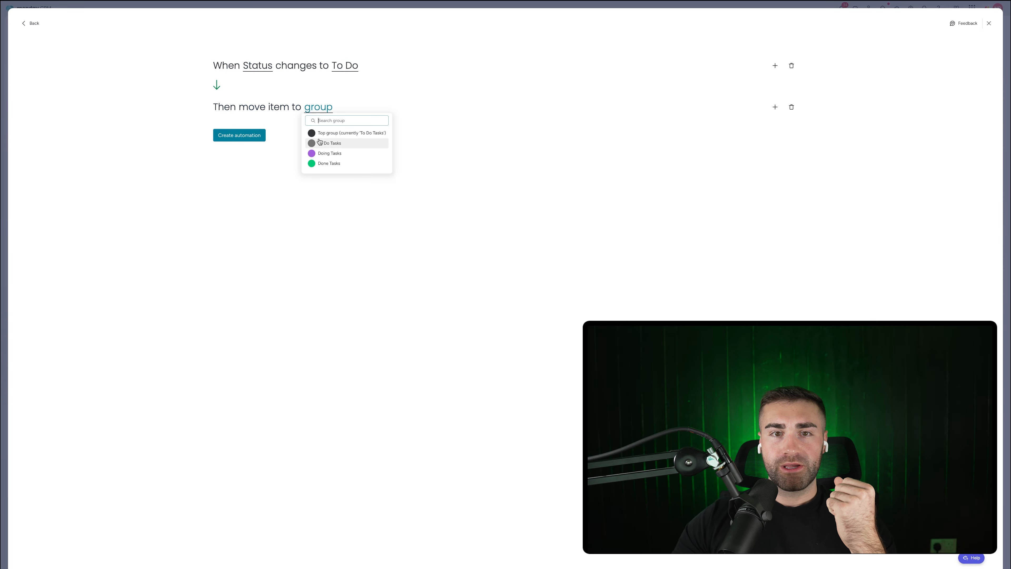
pyautogui.click(319, 142)
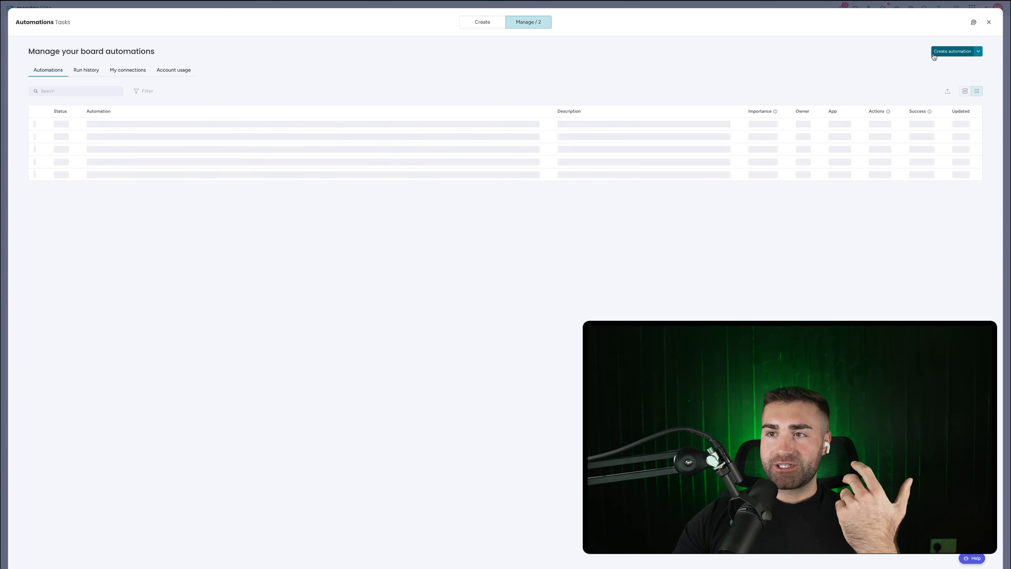
# Step: Create an automation: when Status changes to Doing, move the item to Doing Tasks
pyautogui.click(951, 53)
pyautogui.click(237, 63)
pyautogui.click(242, 100)
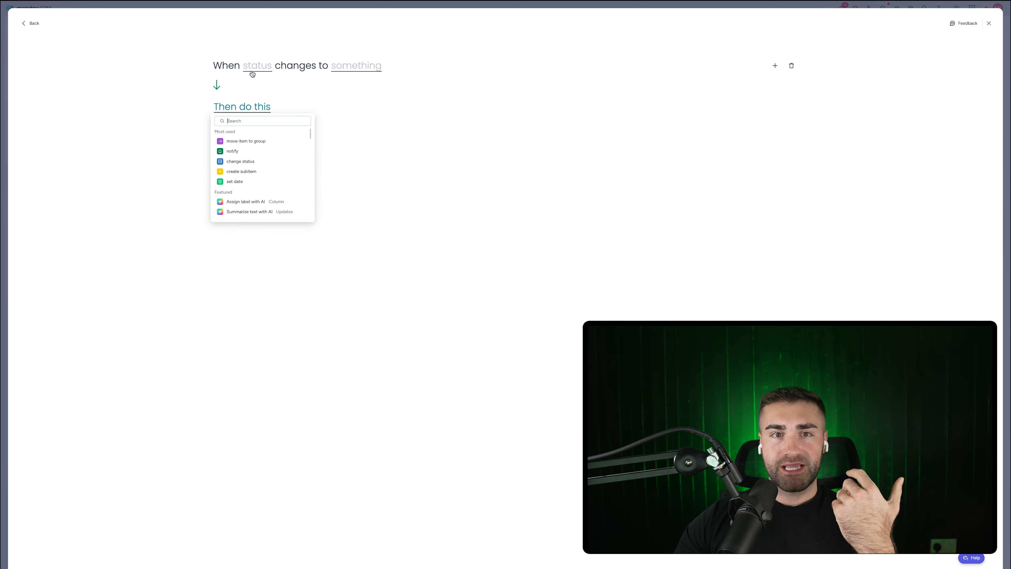
pyautogui.click(250, 70)
pyautogui.click(255, 93)
pyautogui.click(350, 70)
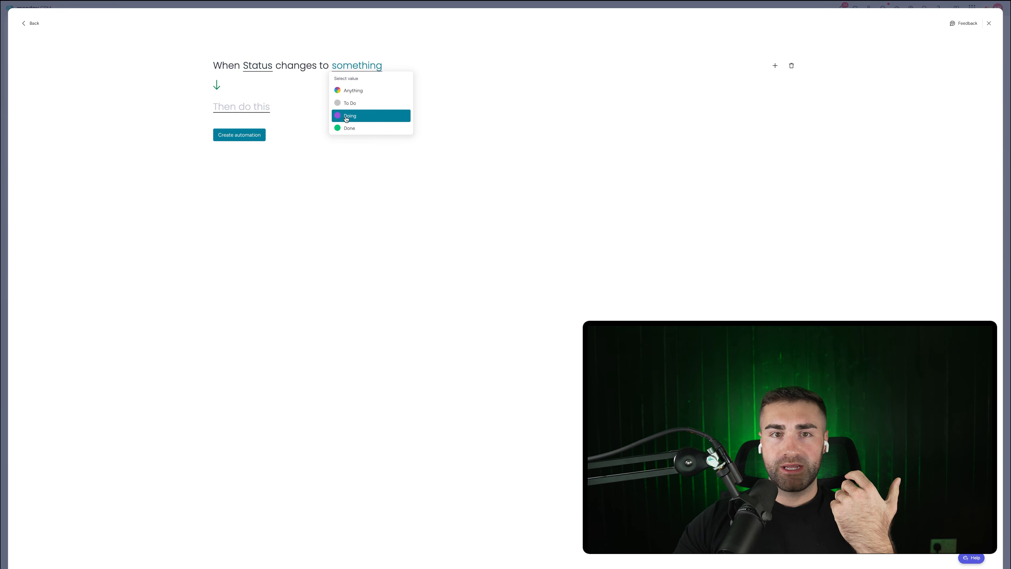
pyautogui.click(345, 114)
pyautogui.click(260, 106)
pyautogui.click(258, 141)
pyautogui.click(320, 106)
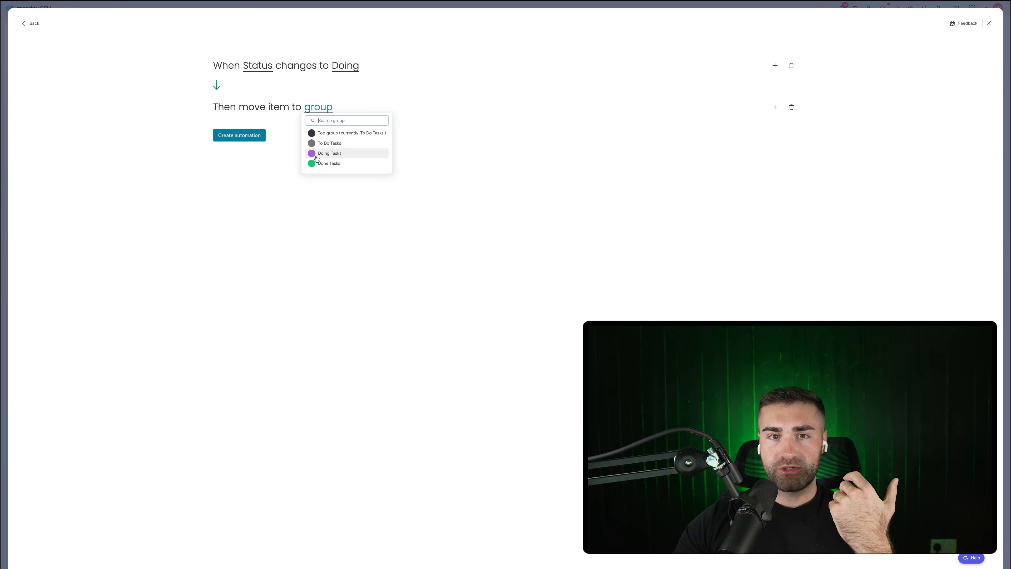
pyautogui.click(317, 154)
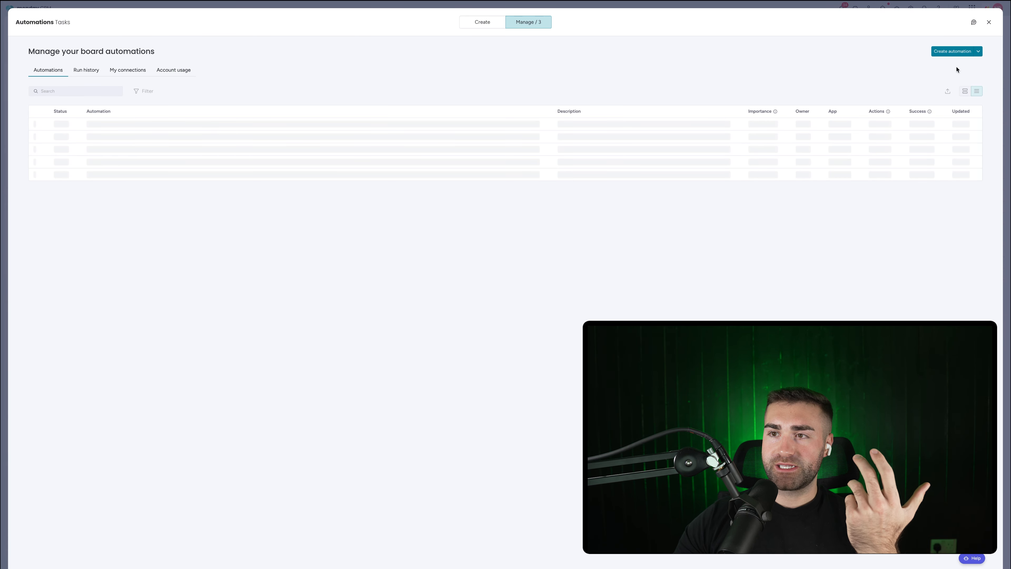
# Step: Start an automation: when Status changes to Done, move the item to Done Tasks
pyautogui.click(954, 53)
pyautogui.click(219, 69)
pyautogui.click(258, 100)
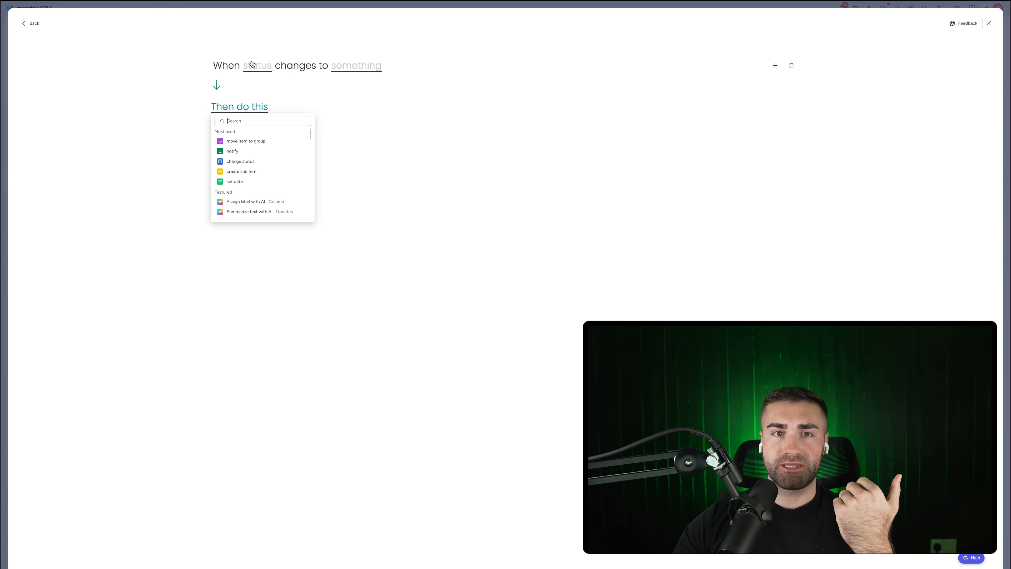
pyautogui.click(254, 67)
pyautogui.click(259, 91)
pyautogui.click(359, 67)
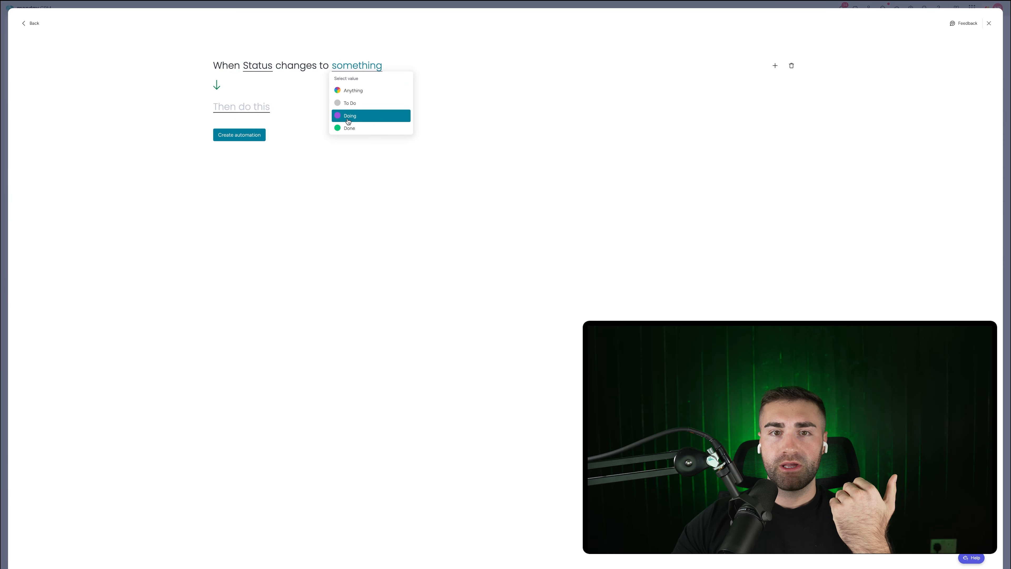
pyautogui.click(360, 113)
pyautogui.click(260, 107)
pyautogui.click(263, 141)
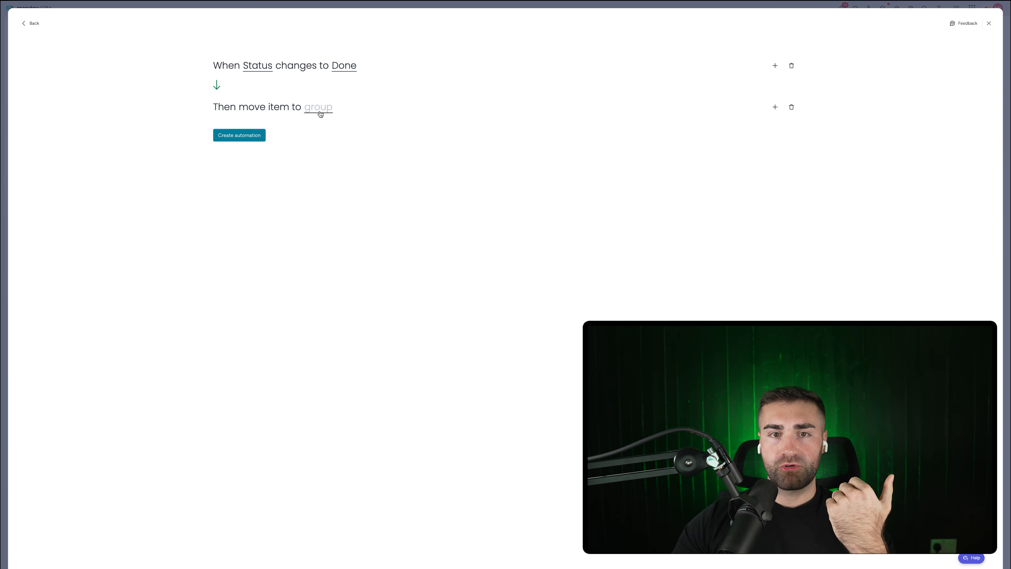
pyautogui.click(318, 109)
pyautogui.click(329, 155)
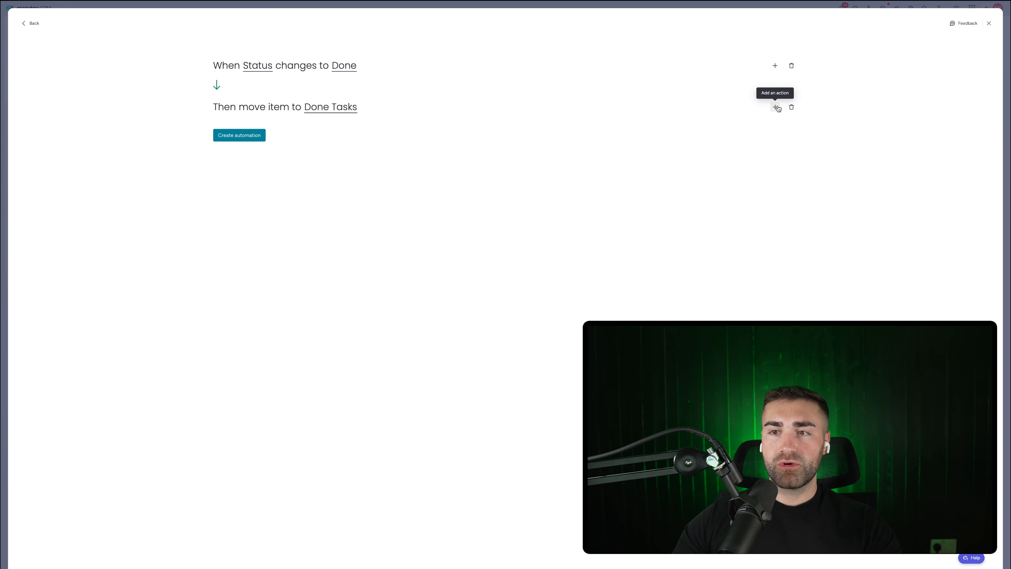
# Step: Add a second action setting Date Completed to today and save the Done automation
pyautogui.click(775, 107)
pyautogui.write('set date')
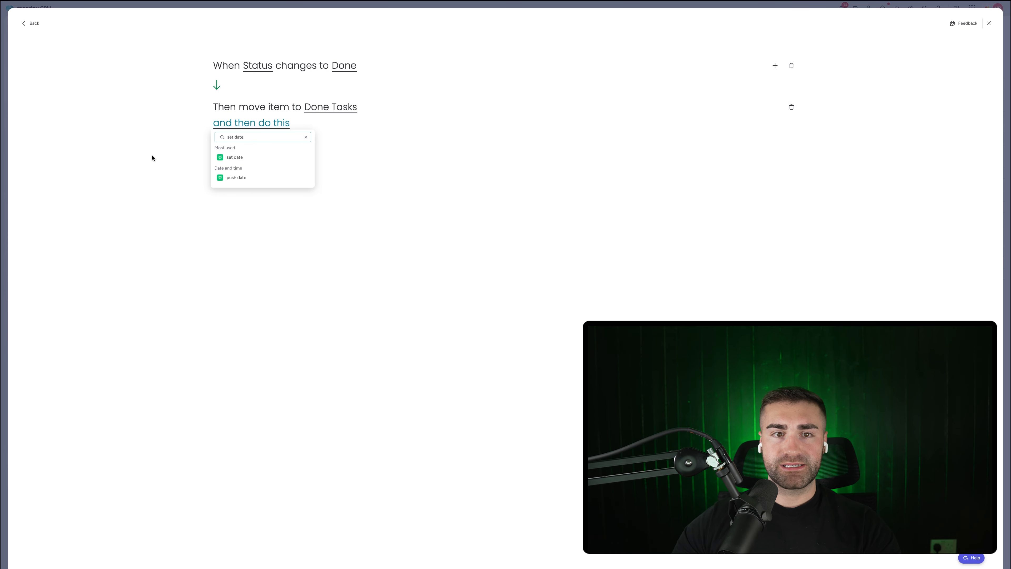
pyautogui.click(227, 157)
pyautogui.click(292, 124)
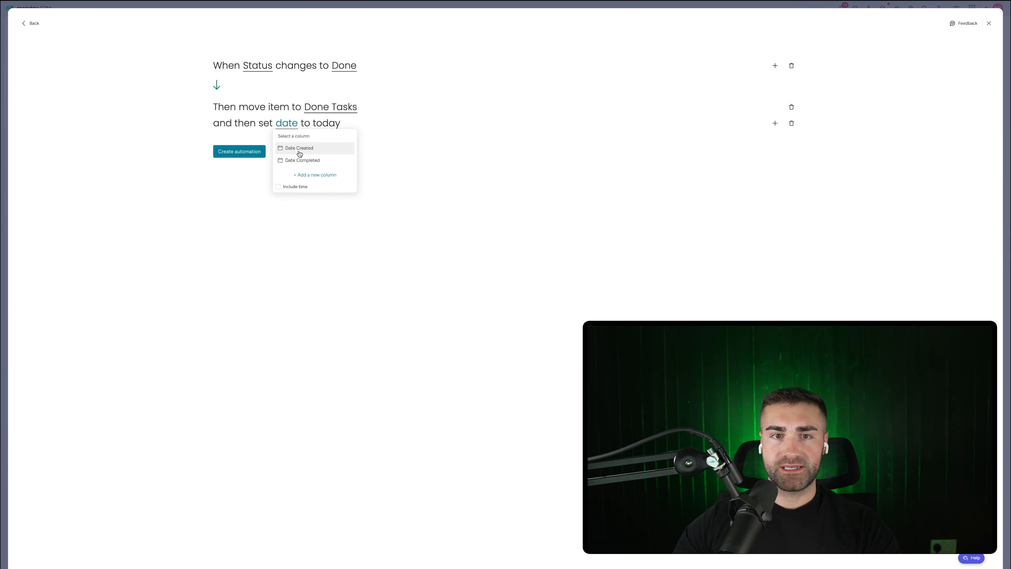
pyautogui.click(299, 161)
pyautogui.click(255, 151)
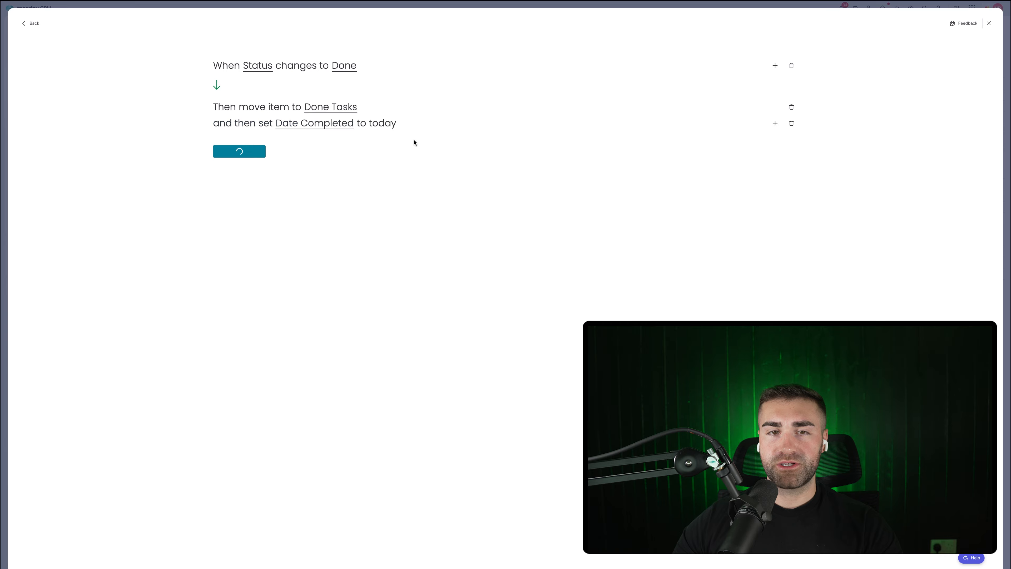
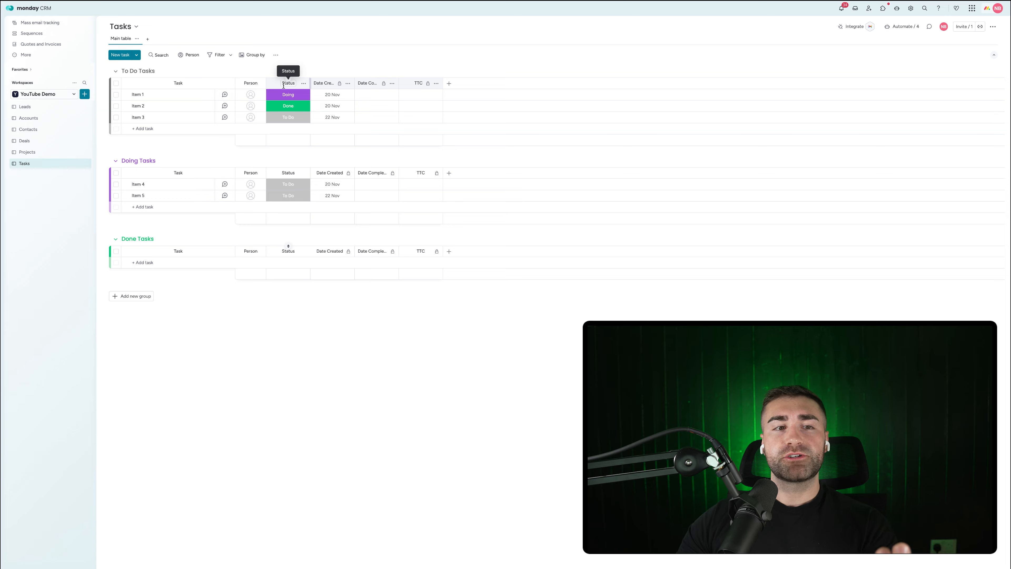
# Step: Add a Date column to the Tasks board and name it Due Date
pyautogui.click(450, 84)
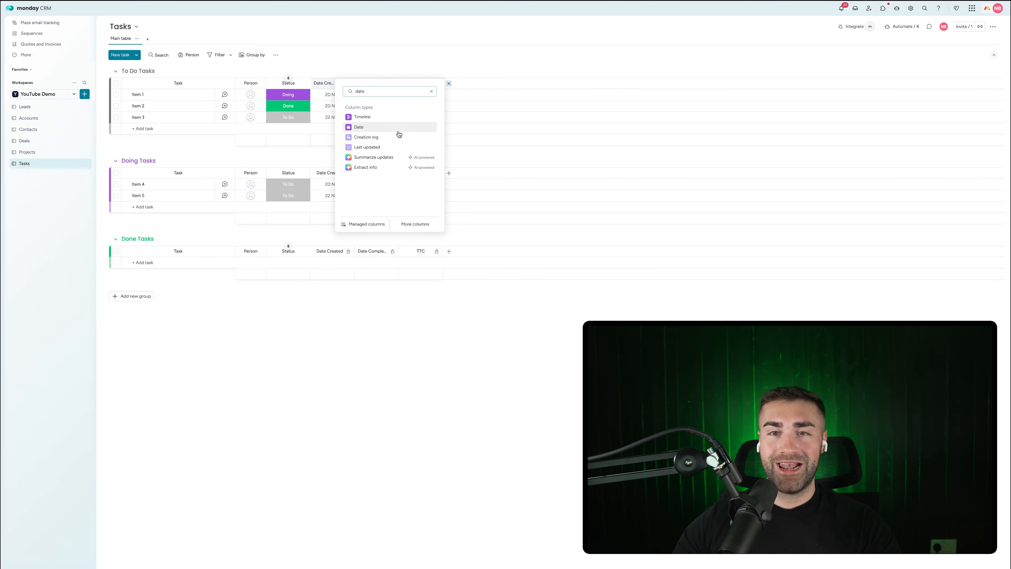
pyautogui.click(398, 131)
pyautogui.click(464, 84)
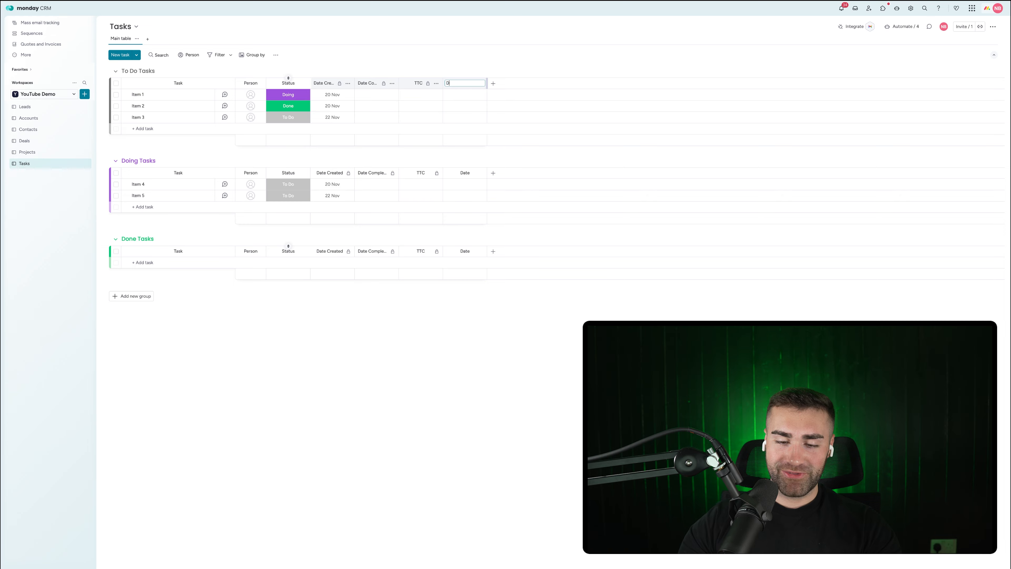
pyautogui.write('Deu Date')
pyautogui.press('Return')
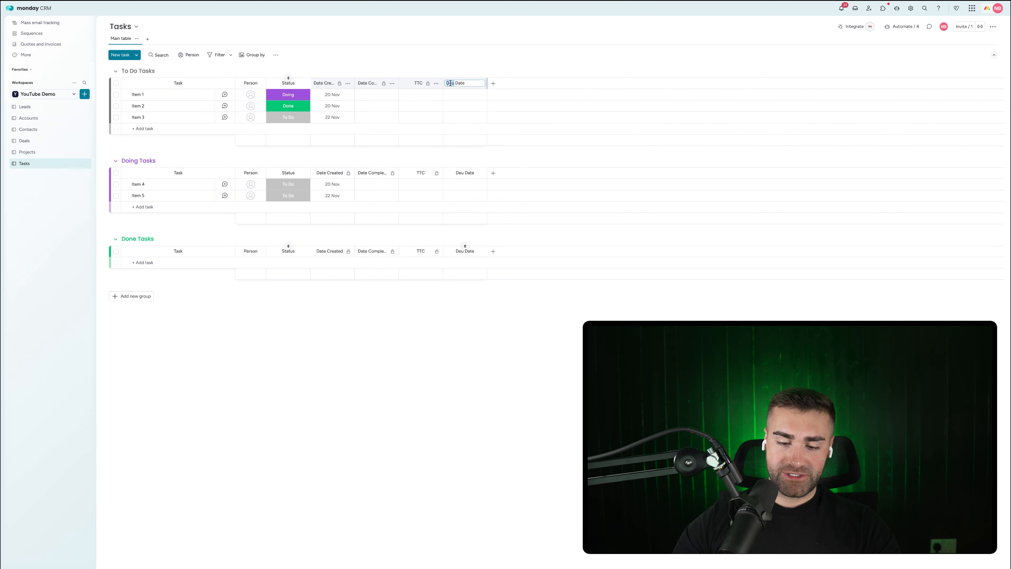
pyautogui.press('Return')
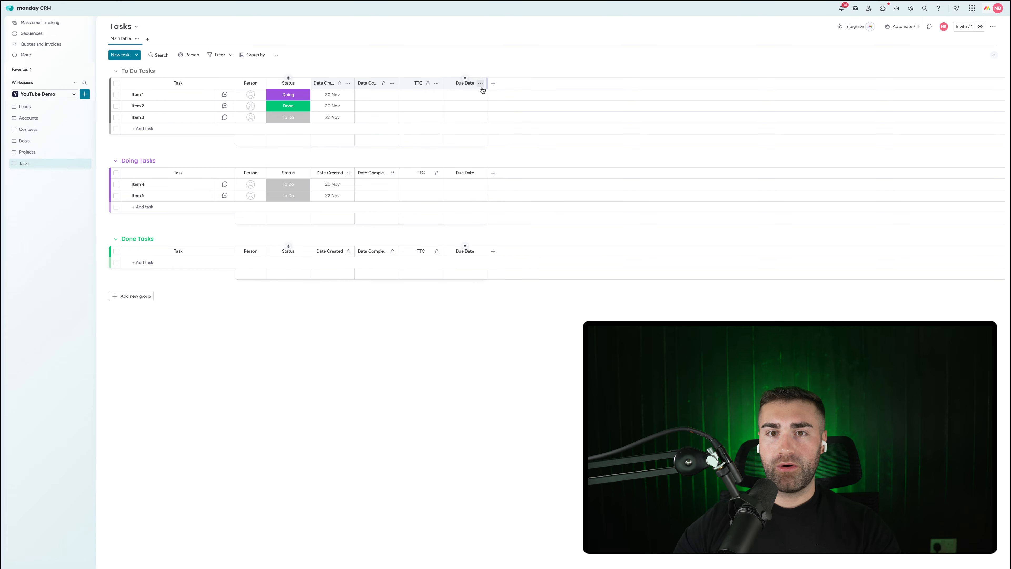
# Step: Make Due Date a deadline tied to Status and Person, and place it after Status
pyautogui.click(481, 85)
pyautogui.moveTo(512, 104)
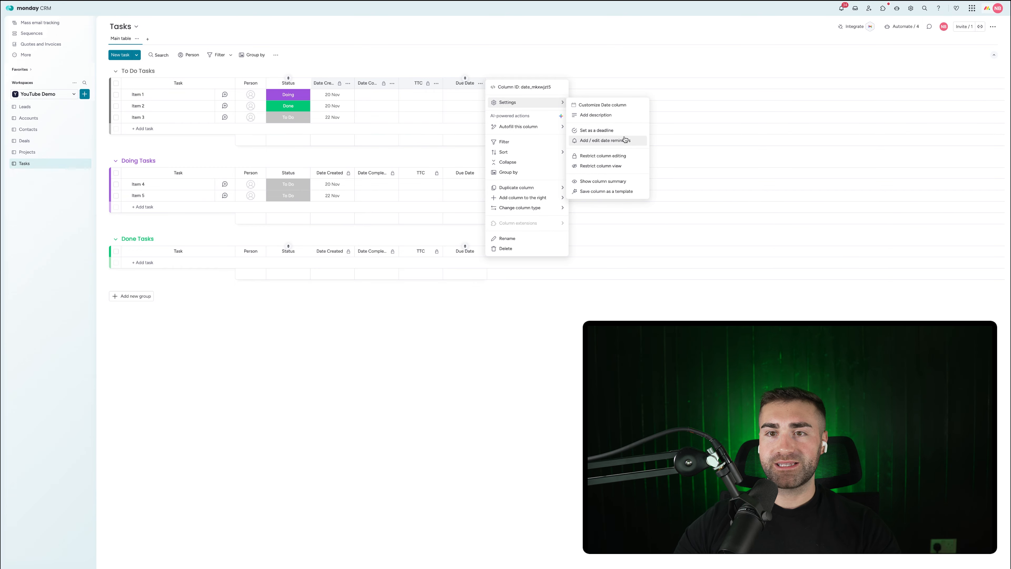
pyautogui.click(617, 132)
pyautogui.click(539, 257)
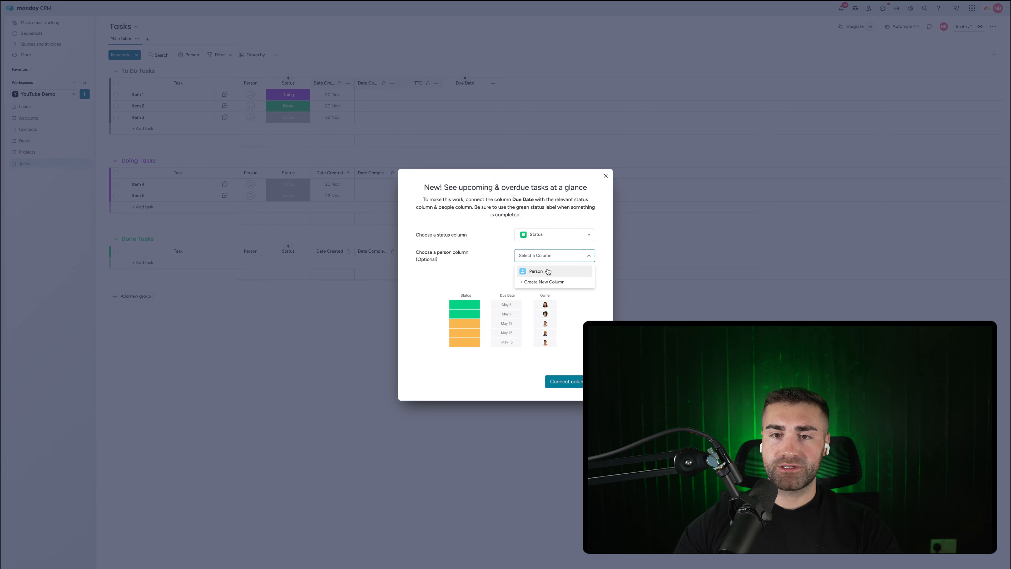
pyautogui.click(547, 273)
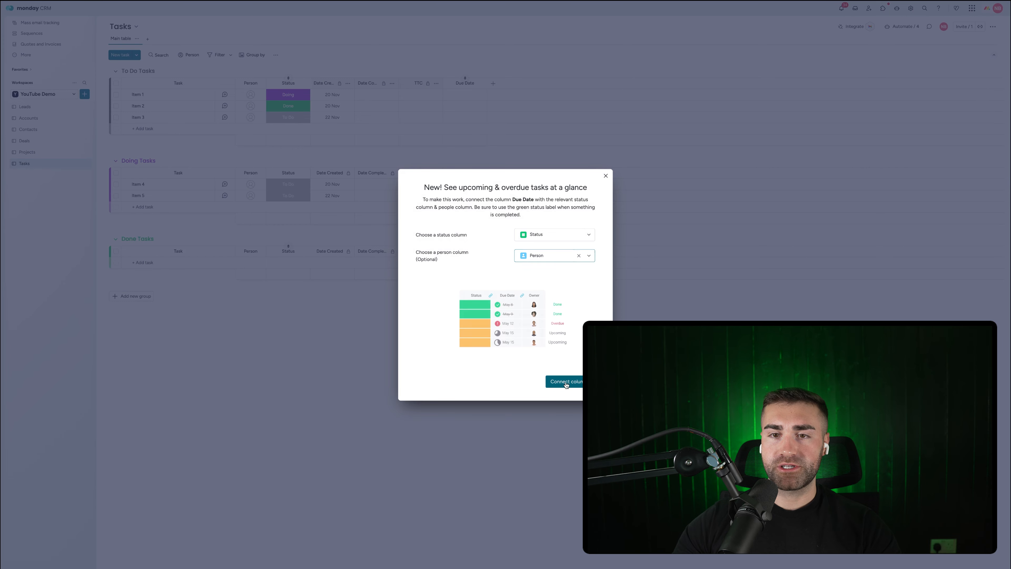
pyautogui.click(334, 344)
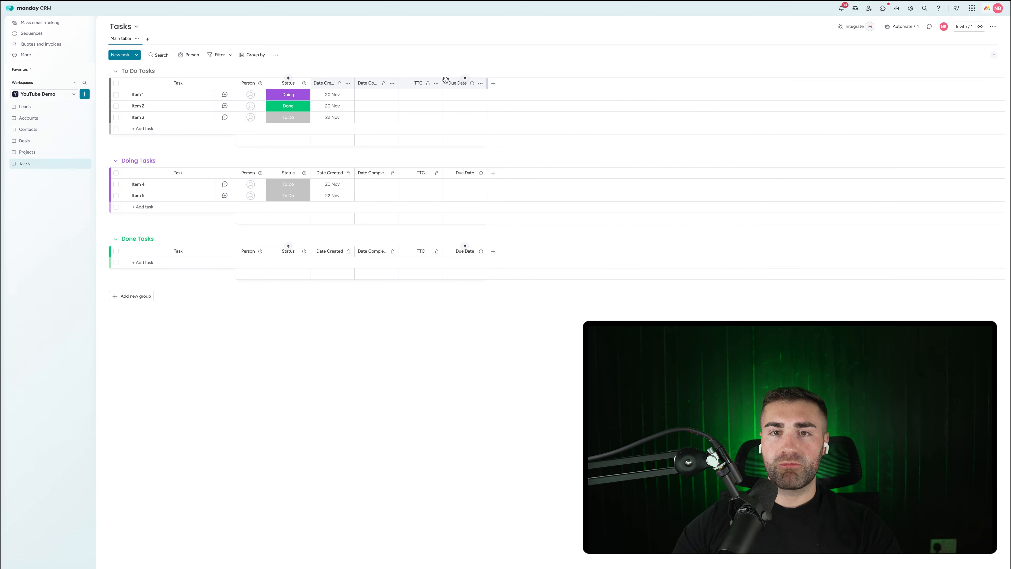
pyautogui.moveTo(446, 80); pyautogui.dragTo(342, 82)
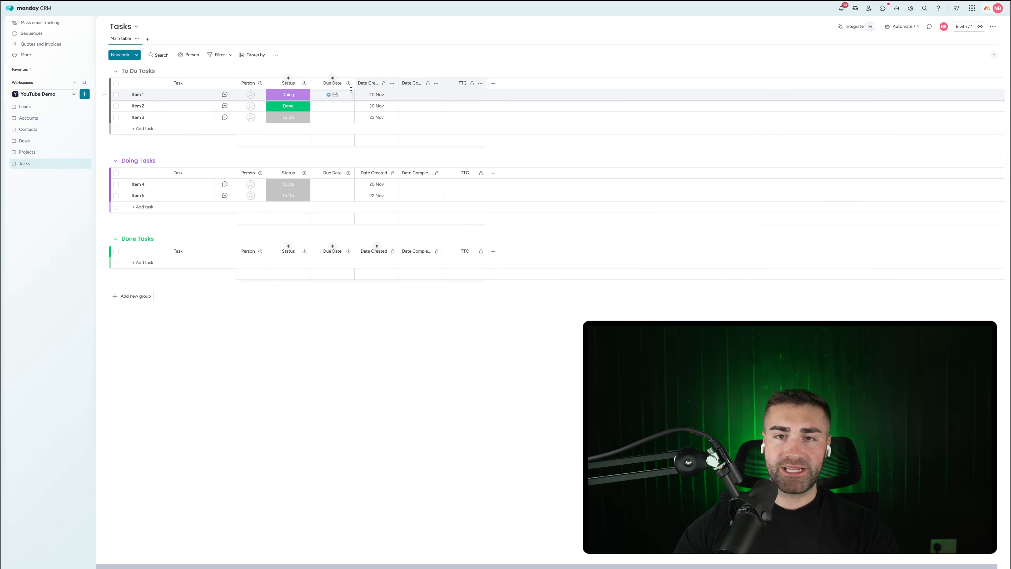
# Step: Add a new Status column titled Task Type
pyautogui.click(493, 84)
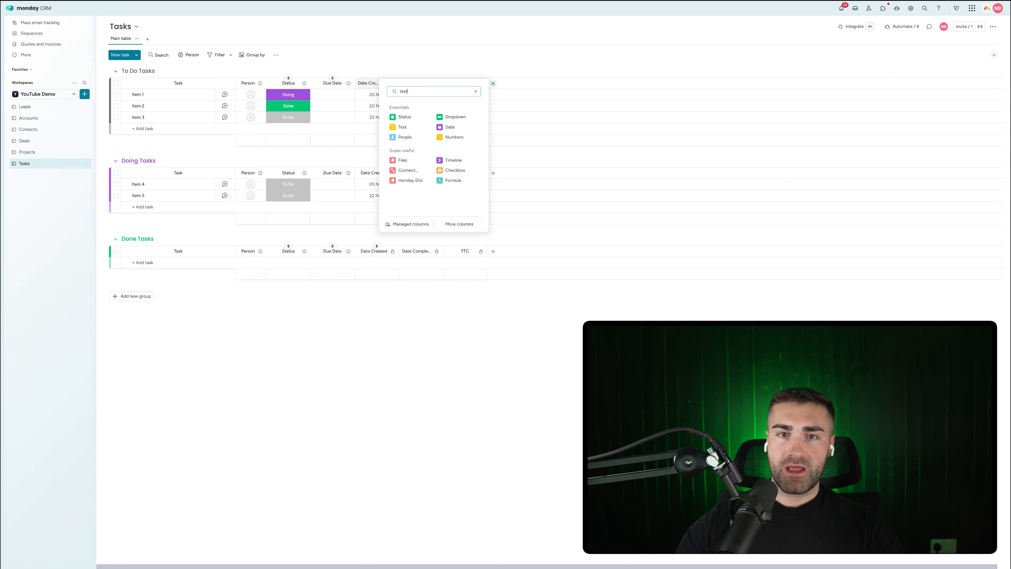
pyautogui.click(422, 116)
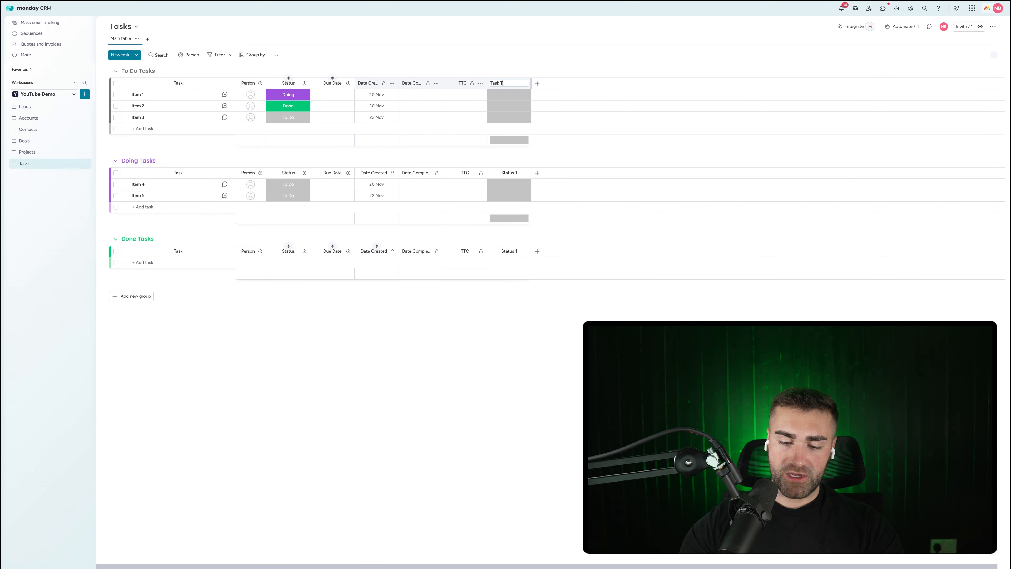
pyautogui.press('Return')
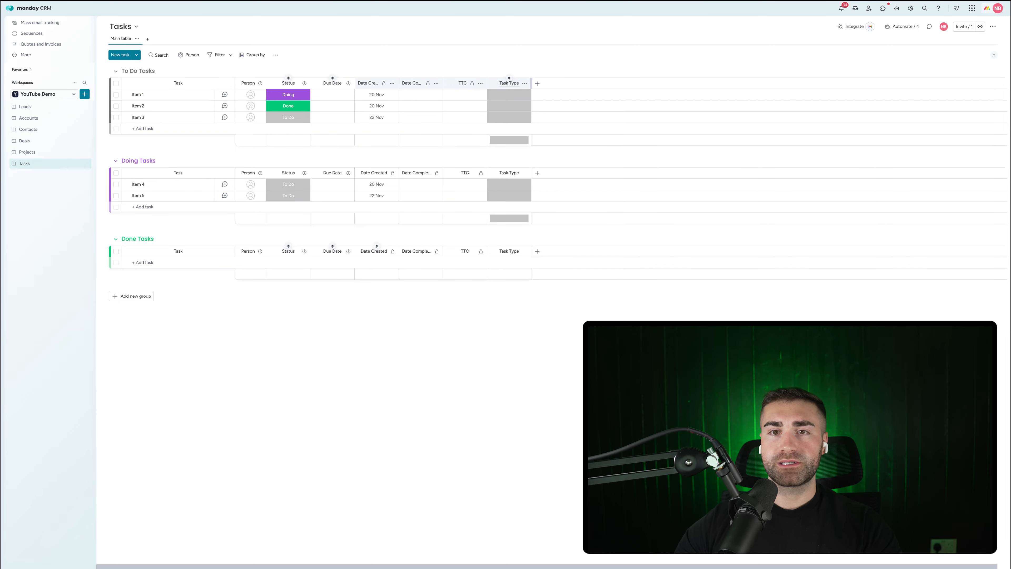
# Step: Give Task Type the labels Marketing, Finance and Admin, deleting the empty and AA labels
pyautogui.click(509, 94)
pyautogui.click(510, 143)
pyautogui.click(507, 140)
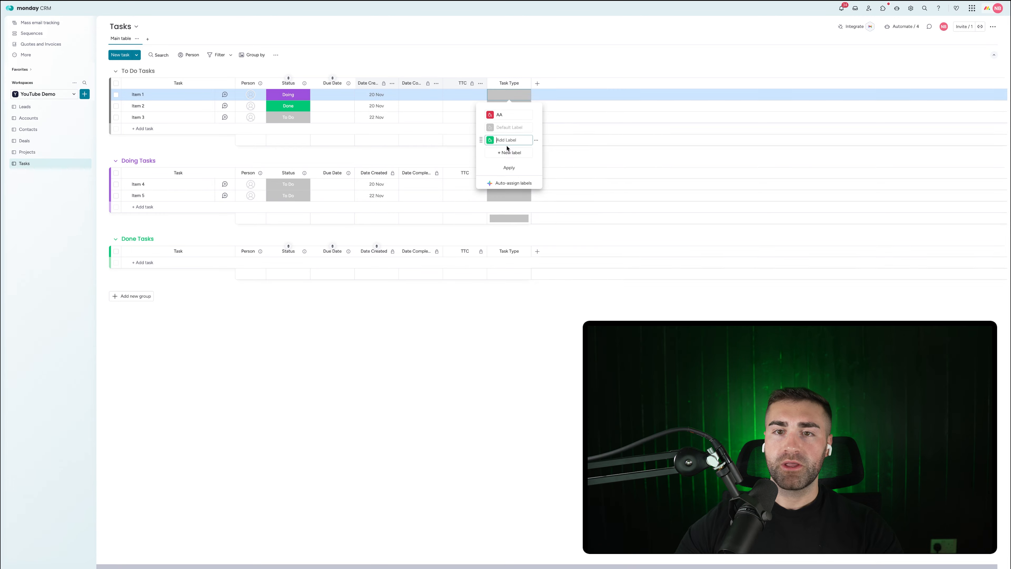
pyautogui.click(505, 153)
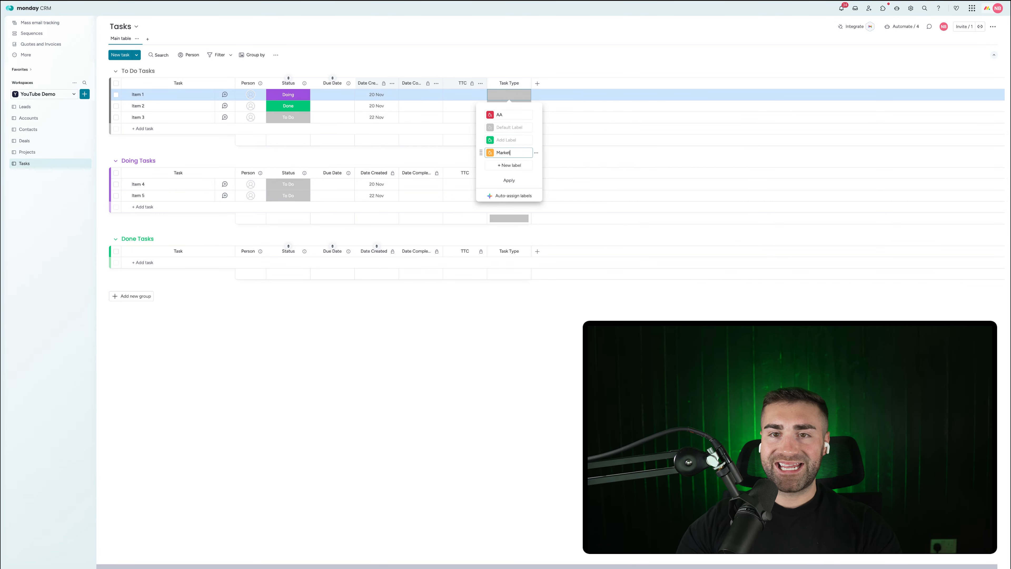
pyautogui.click(498, 164)
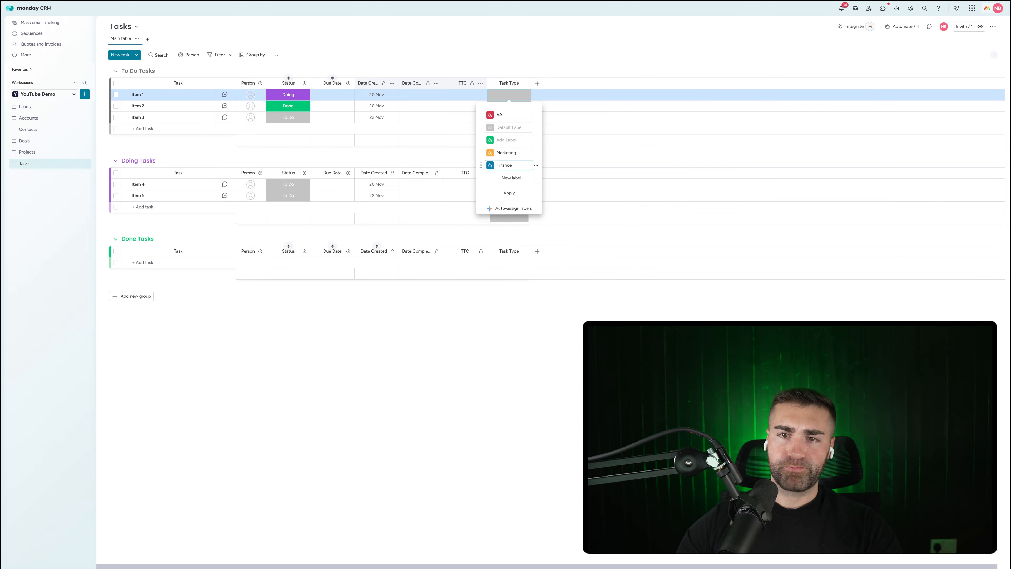
pyautogui.click(500, 178)
pyautogui.write('Admin')
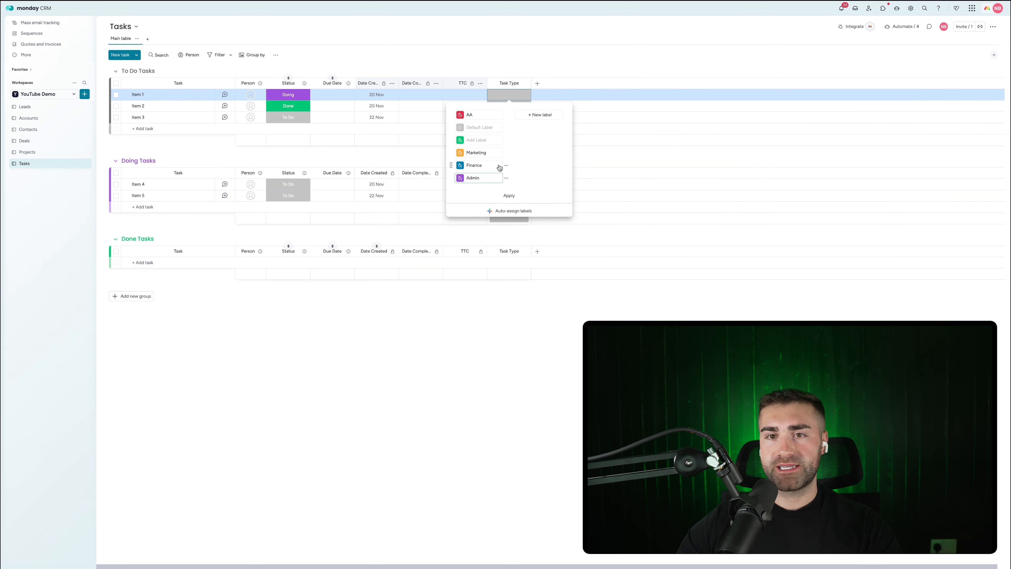
pyautogui.click(507, 140)
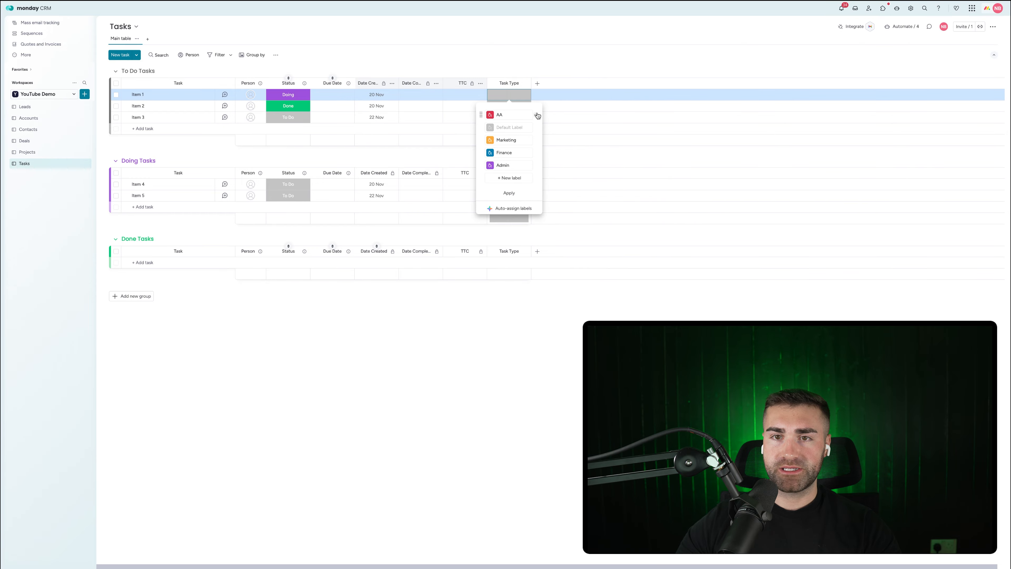
pyautogui.click(535, 115)
pyautogui.click(556, 140)
# Step: Move the Task Type column to sit right after Due Date
pyautogui.click(524, 83)
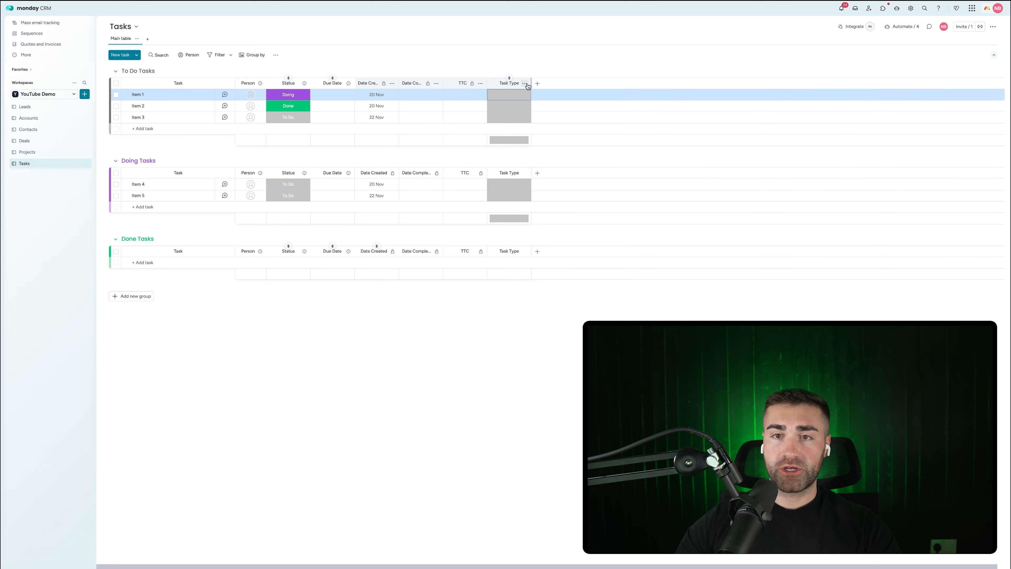
pyautogui.click(524, 83)
pyautogui.moveTo(552, 102)
pyautogui.click(610, 99)
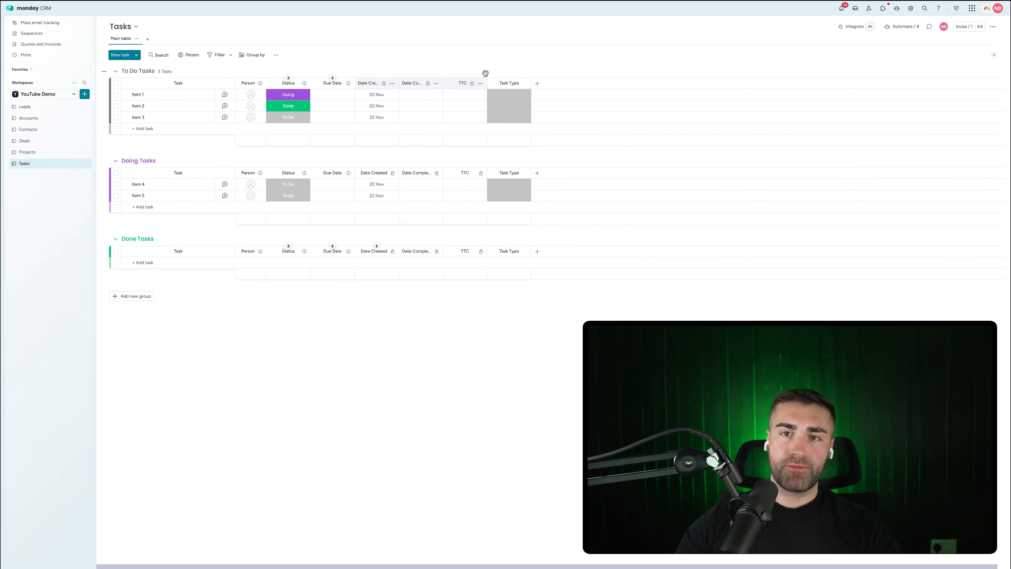
pyautogui.moveTo(496, 83); pyautogui.dragTo(378, 83)
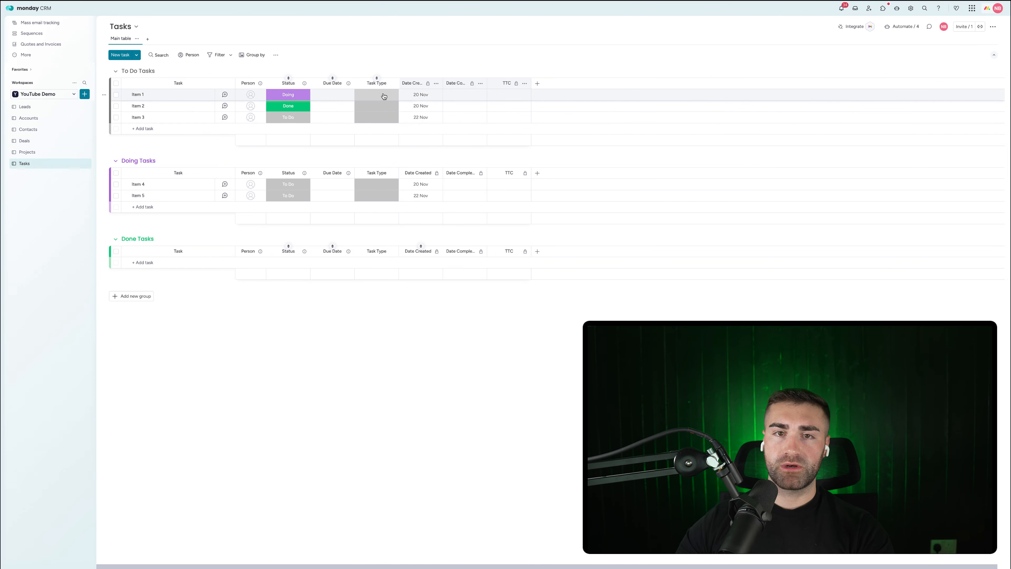
pyautogui.click(366, 105)
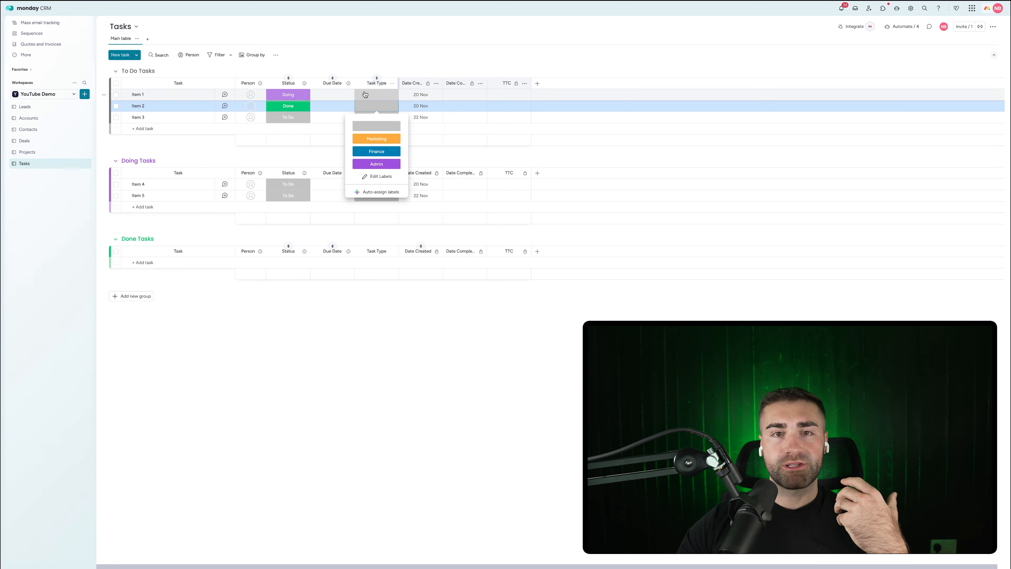
pyautogui.click(385, 50)
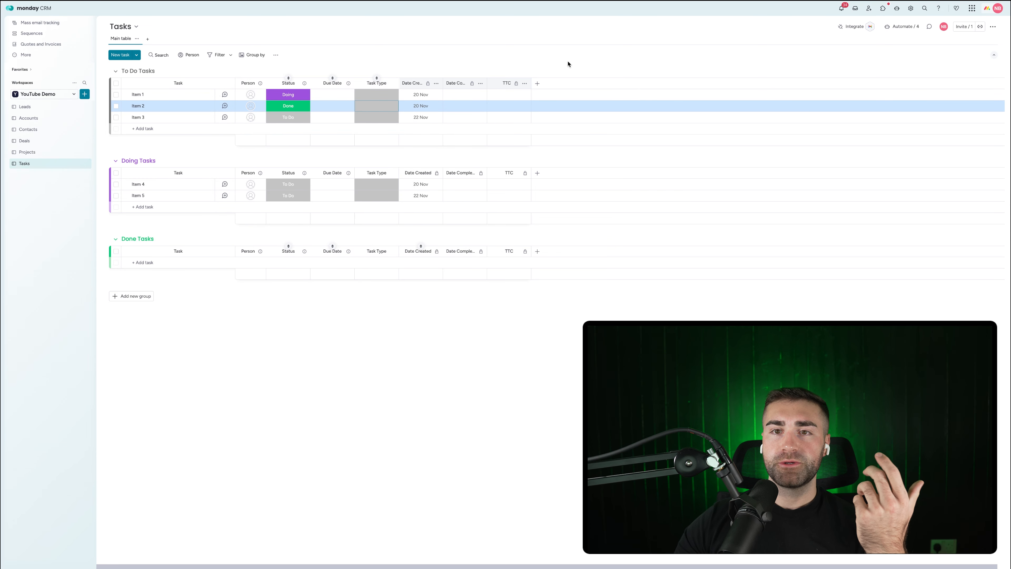
# Step: Add a Long text column named Task Description and drag it after Task Type
pyautogui.click(537, 83)
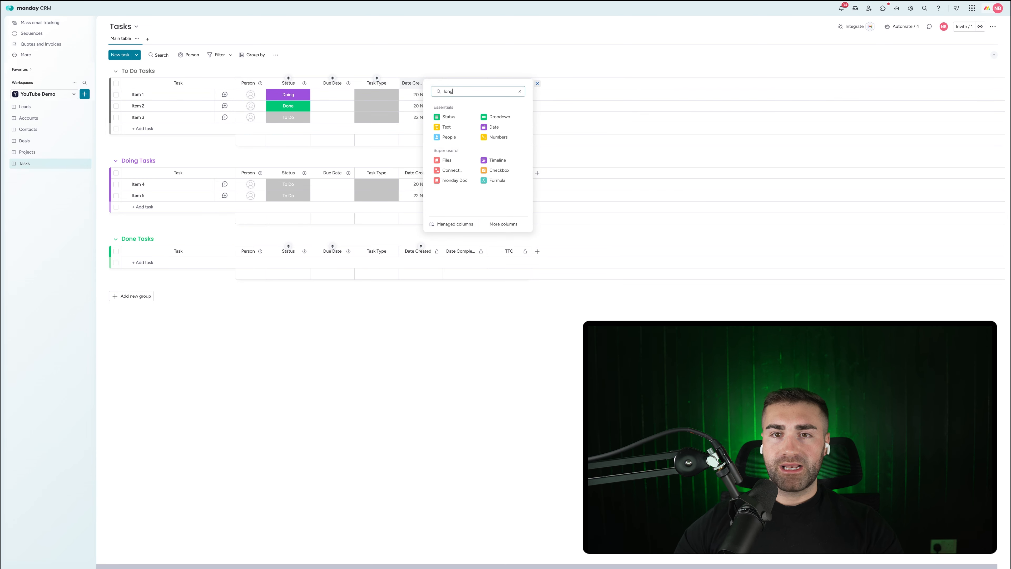
pyautogui.click(451, 128)
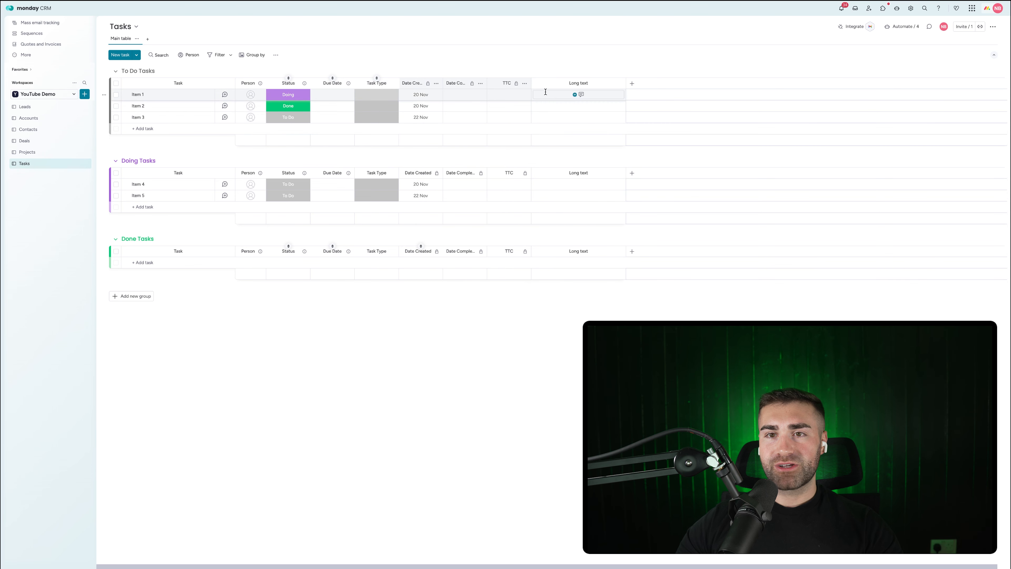
pyautogui.click(577, 83)
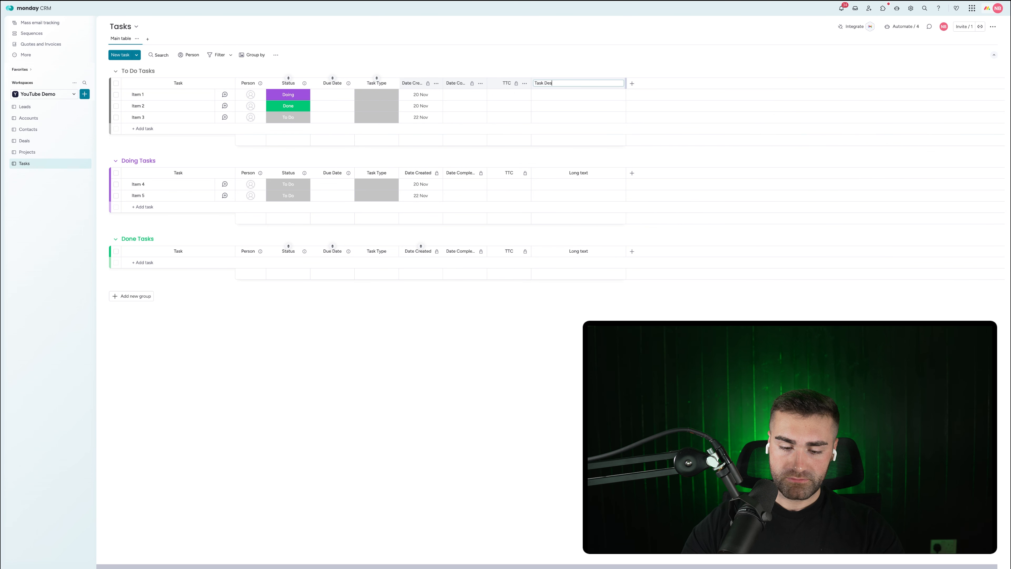
pyautogui.press('Return')
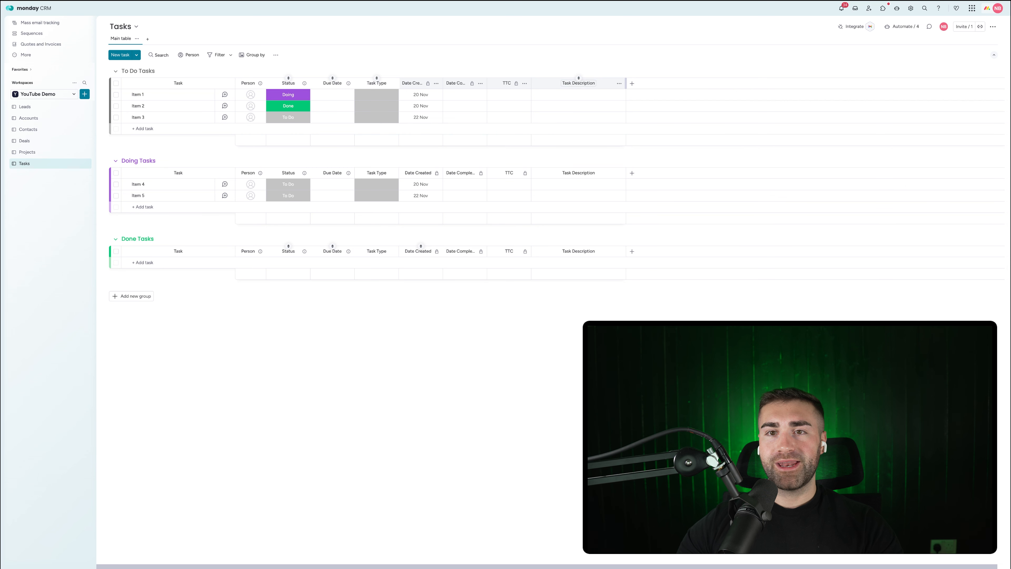
pyautogui.moveTo(542, 86); pyautogui.dragTo(430, 85)
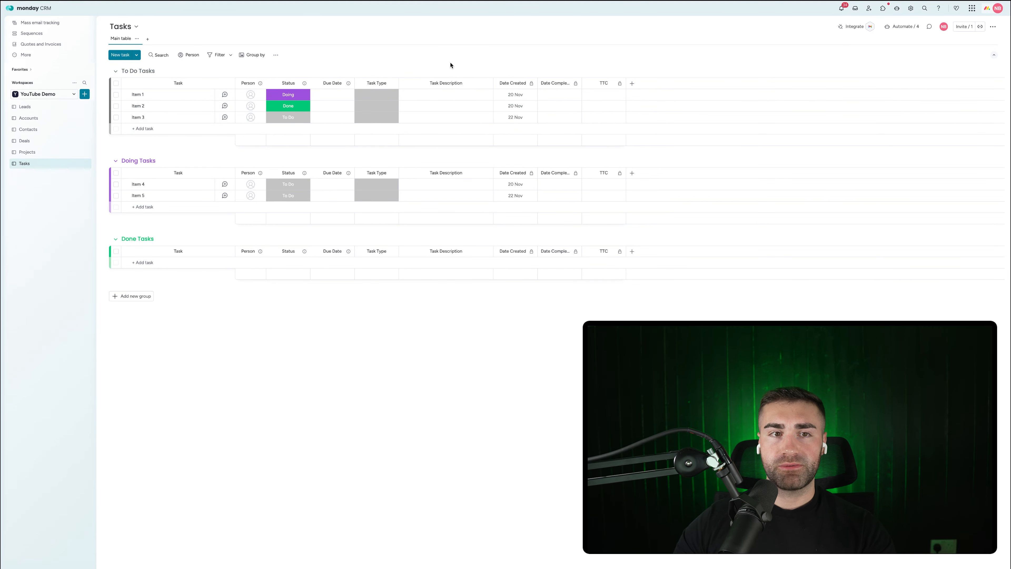
# Step: Add a subitem named Example Subitem #1 under Item 3
pyautogui.click(126, 117)
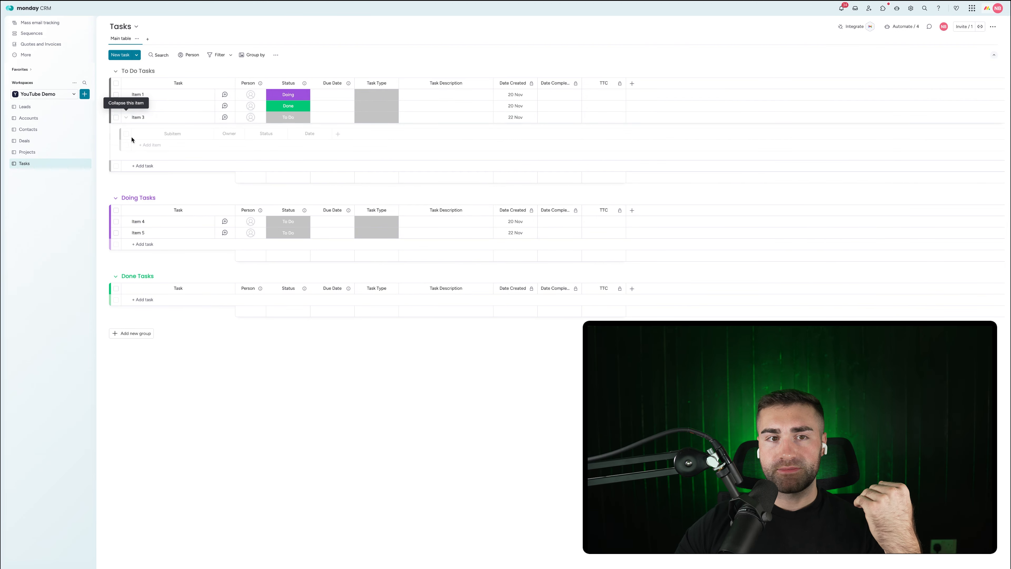
pyautogui.click(148, 146)
pyautogui.write('Example SUbitem #1')
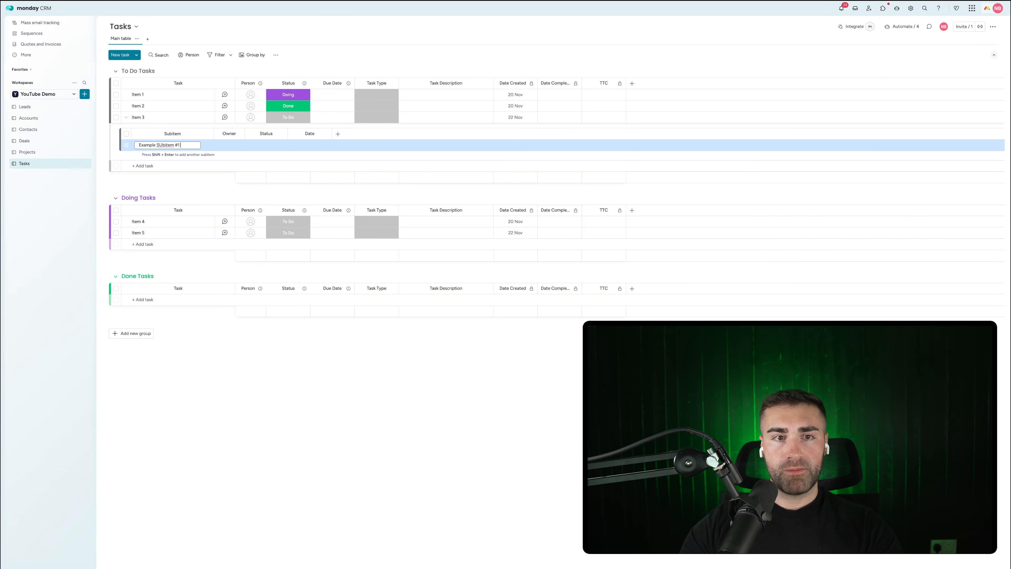
pyautogui.press('Return')
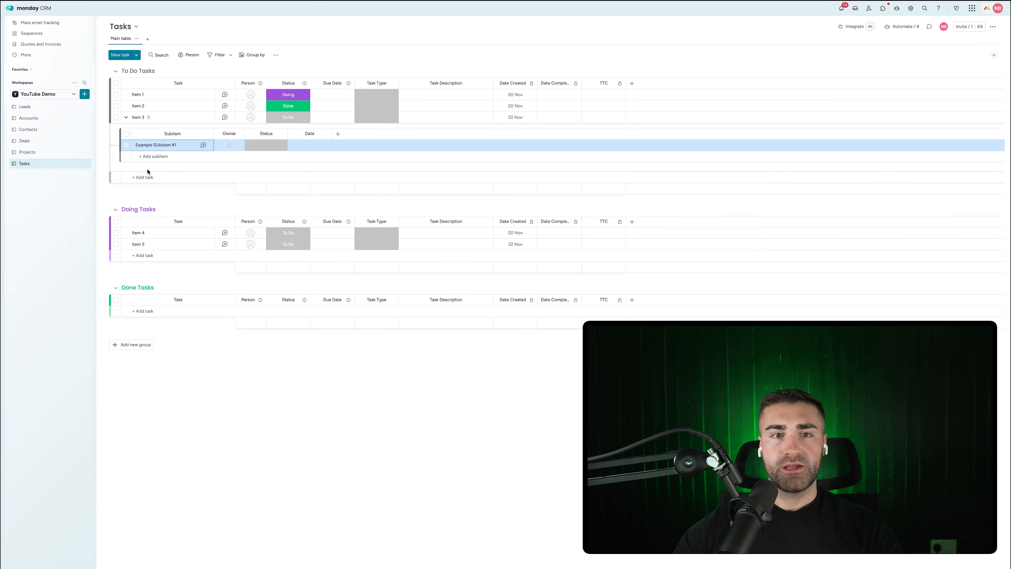
# Step: Set the subitem Status labels to To Do, Doing and Done, deleting AA
pyautogui.click(268, 145)
pyautogui.click(266, 190)
pyautogui.click(265, 178)
pyautogui.write('To ')
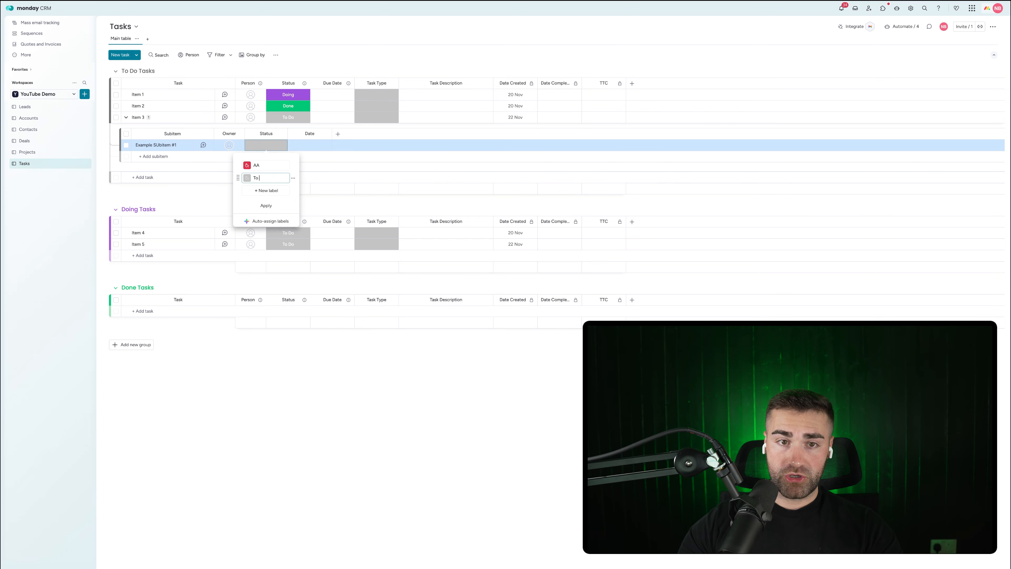
pyautogui.write('Do')
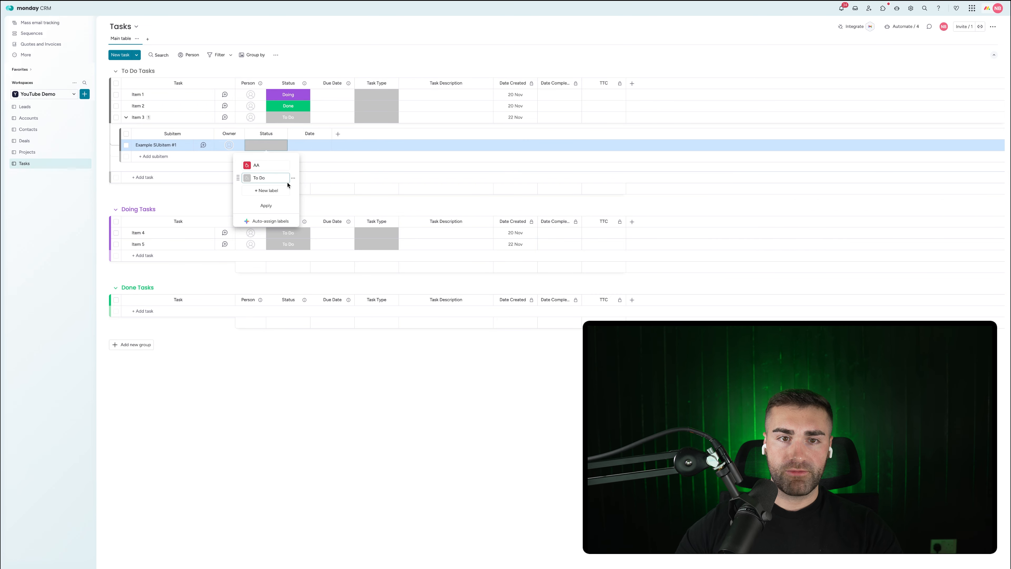
pyautogui.click(266, 191)
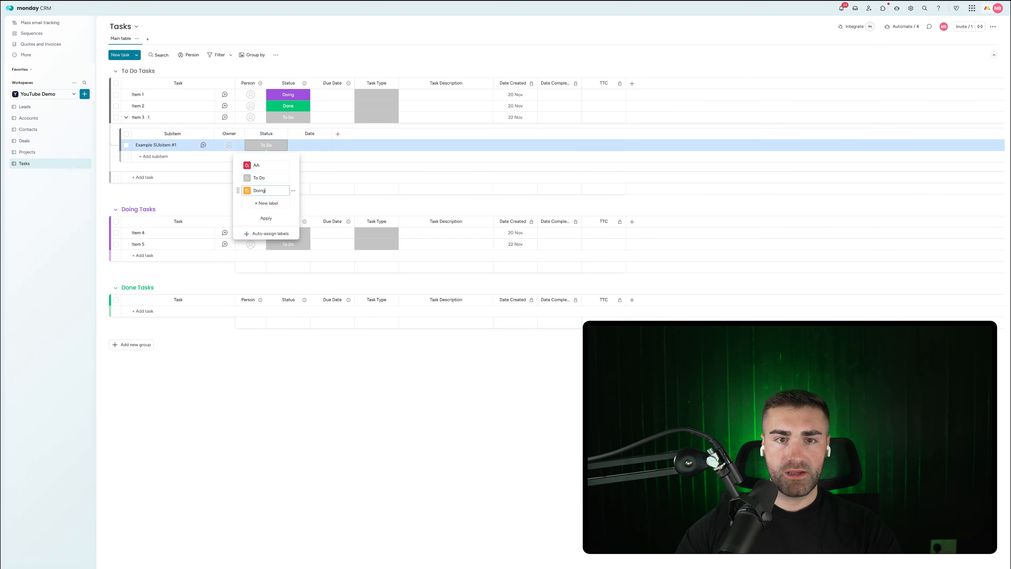
pyautogui.click(263, 202)
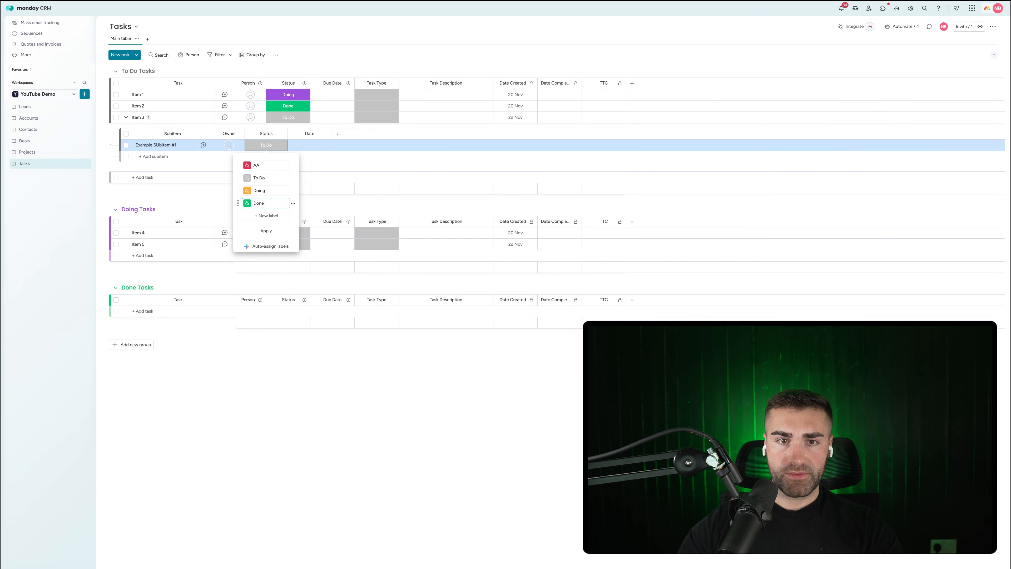
pyautogui.click(293, 164)
pyautogui.click(305, 179)
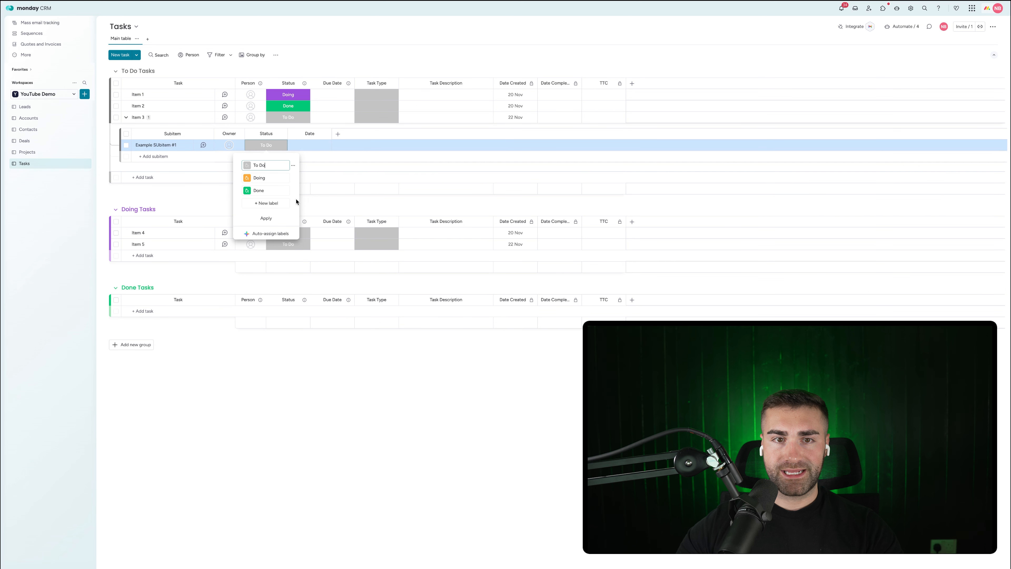
pyautogui.click(267, 219)
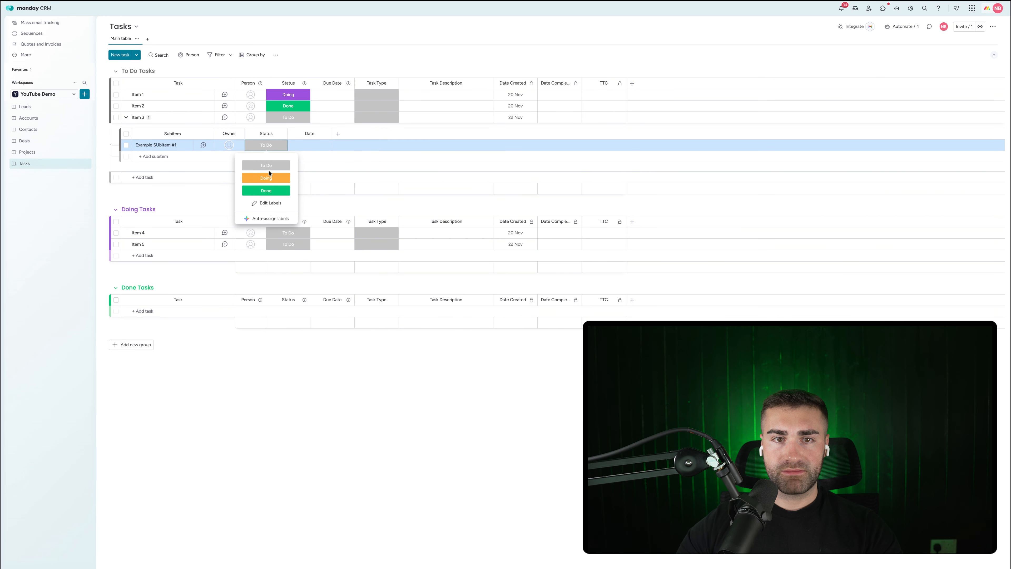
# Step: Change the Doing status label's colour to purple
pyautogui.click(263, 203)
pyautogui.click(246, 178)
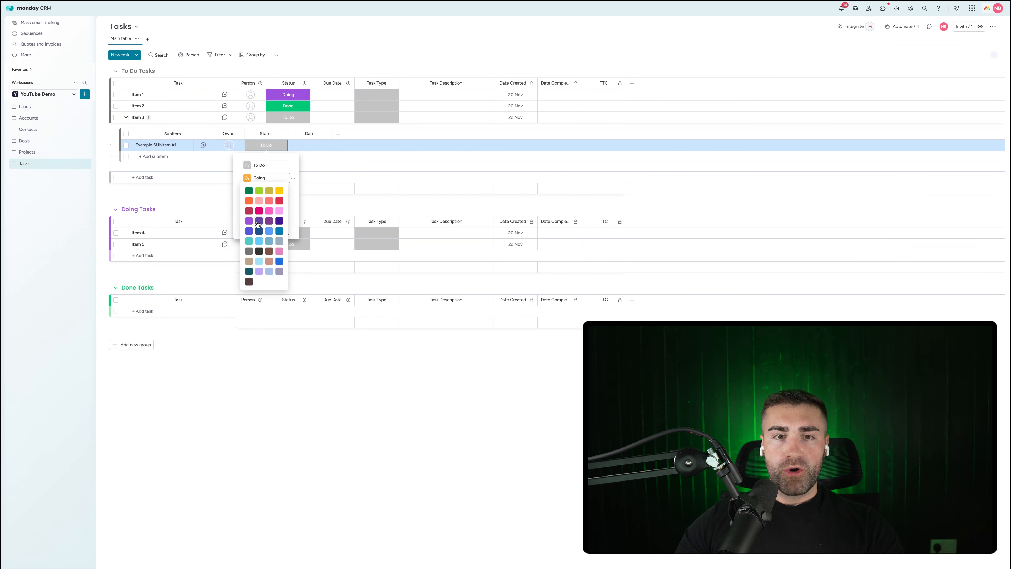
pyautogui.click(252, 222)
pyautogui.click(190, 198)
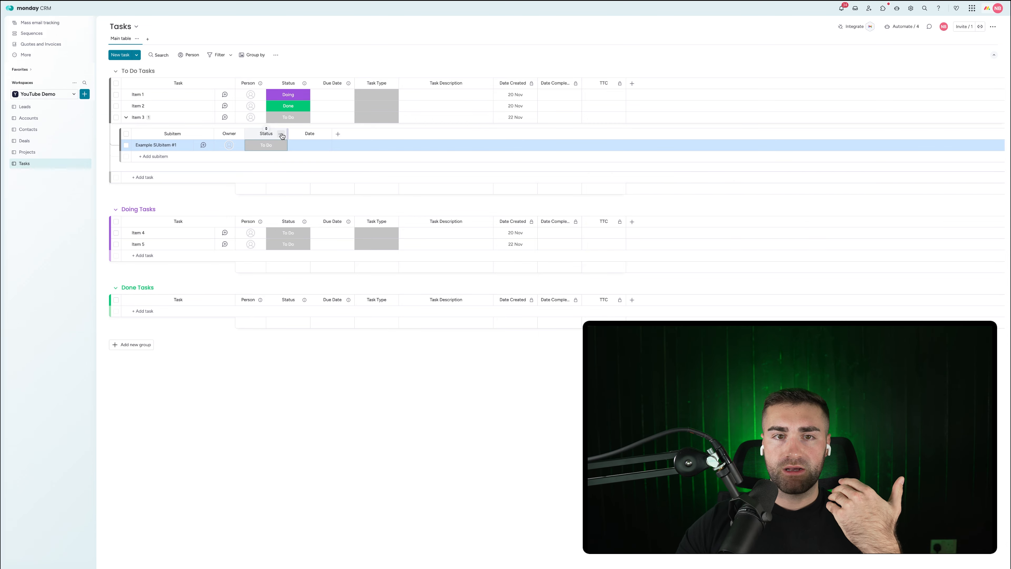
# Step: Show the subitem Status summary on parent items and place it after Person
pyautogui.click(282, 134)
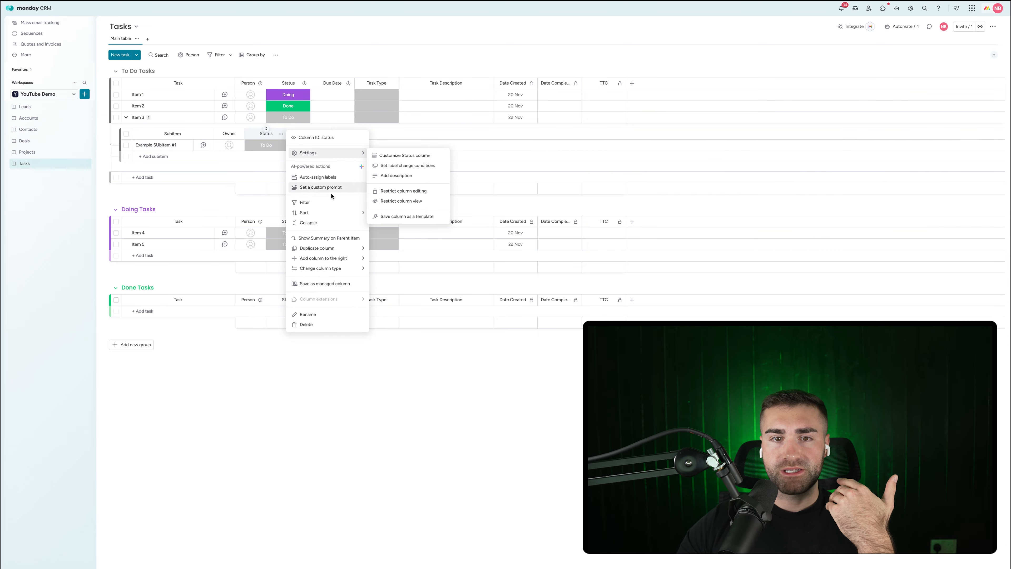
pyautogui.click(323, 238)
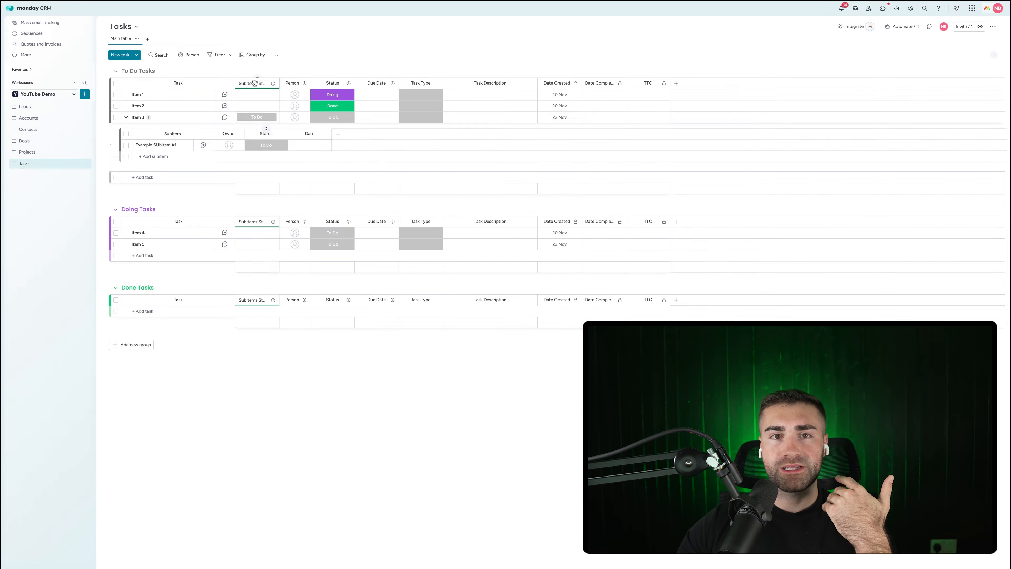
pyautogui.moveTo(245, 79); pyautogui.dragTo(277, 83)
pyautogui.moveTo(301, 85); pyautogui.dragTo(328, 81)
# Step: Rename the subitem Date column to Due Date and set it as a deadline
pyautogui.click(310, 135)
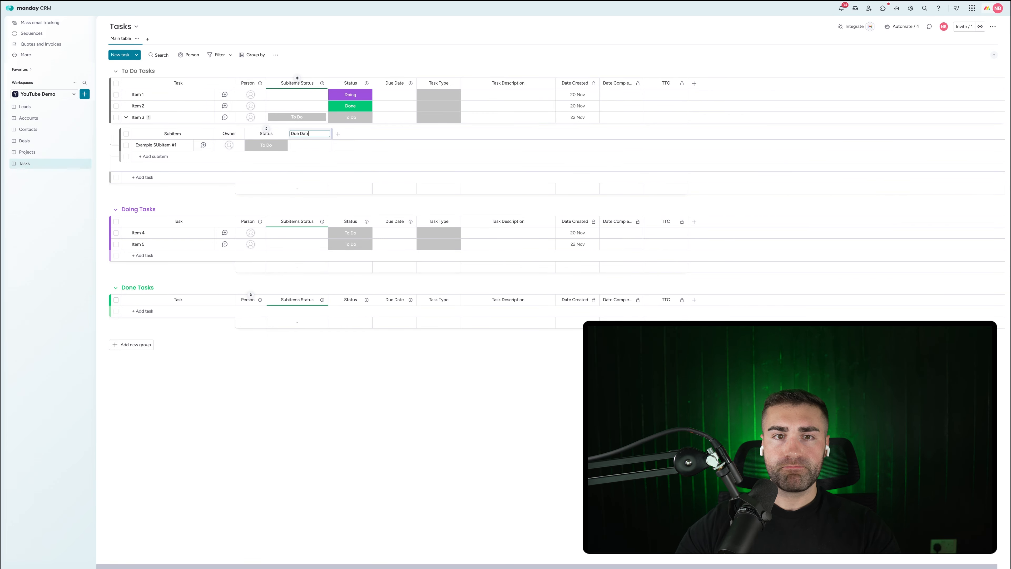
pyautogui.write('Due Date')
pyautogui.press('Return')
pyautogui.click(326, 135)
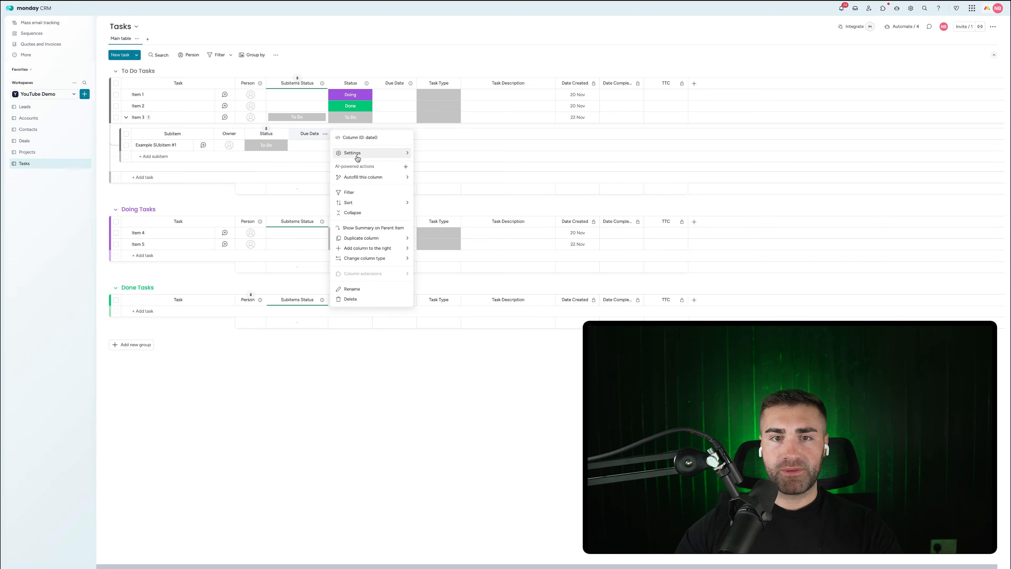
pyautogui.moveTo(354, 156)
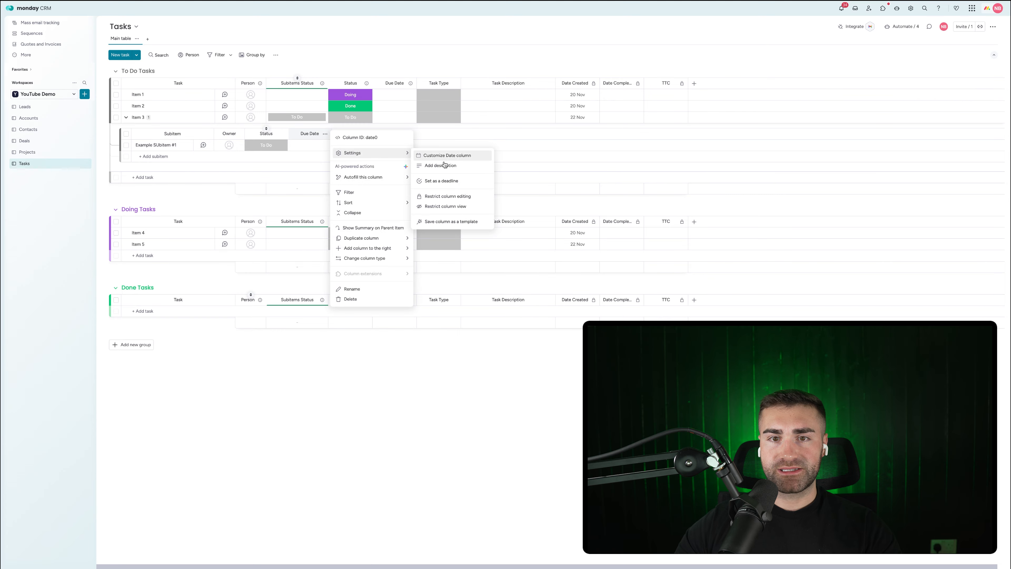
pyautogui.click(442, 181)
# Step: Tie the subitem Due Date deadline to Status and Owner, then collapse Item 3's subitems
pyautogui.click(547, 258)
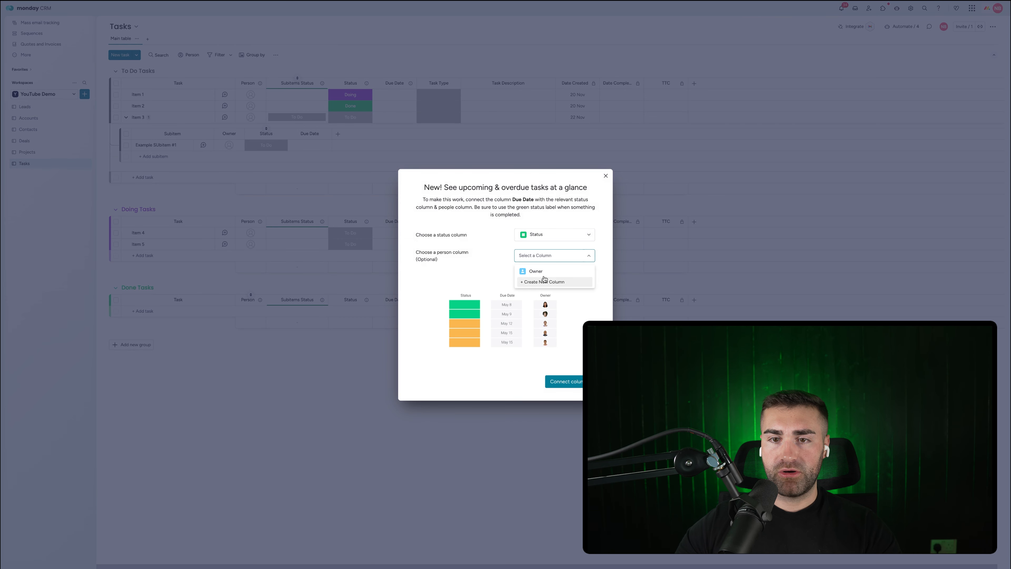
pyautogui.click(543, 280)
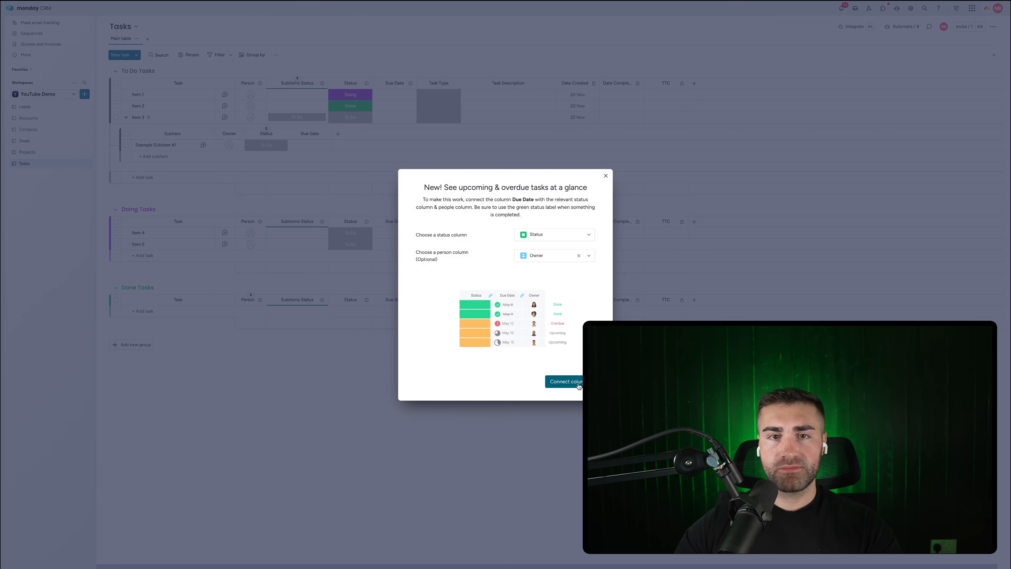
pyautogui.click(578, 381)
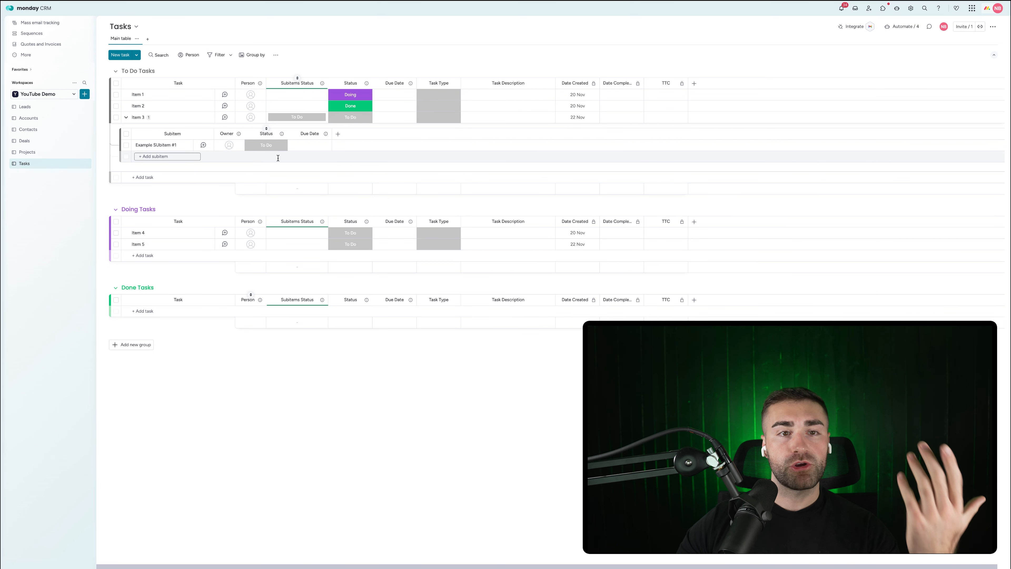
pyautogui.click(124, 119)
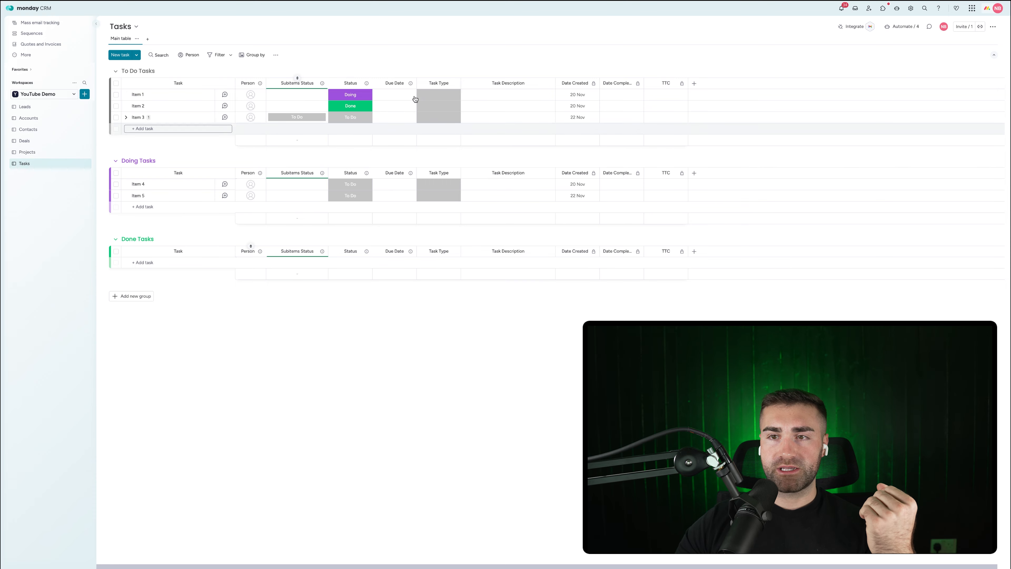
pyautogui.click(694, 83)
# Step: Add a Connect boards column linking two-way to the Projects board, without mirror columns
pyautogui.write('connect')
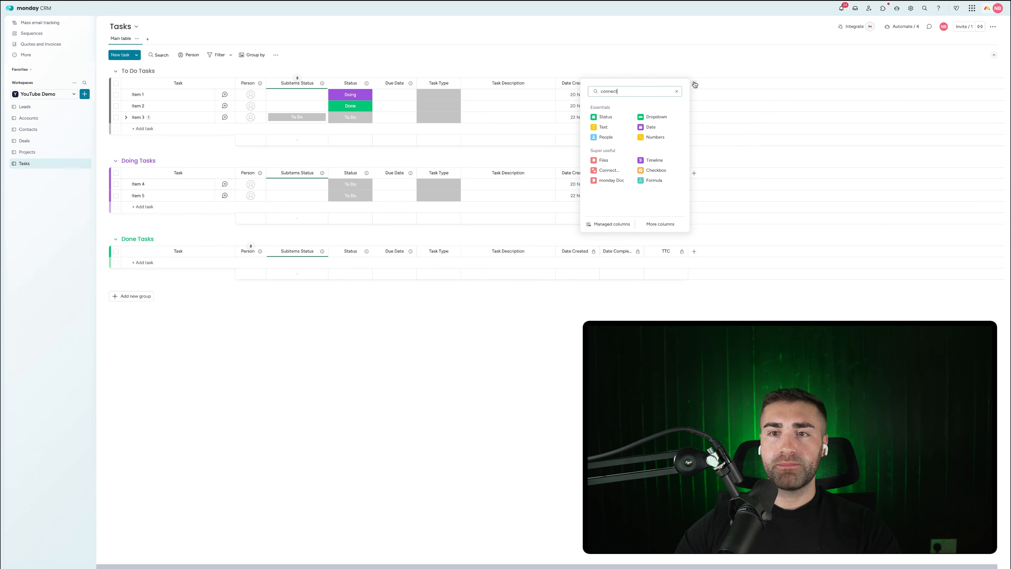
pyautogui.click(615, 118)
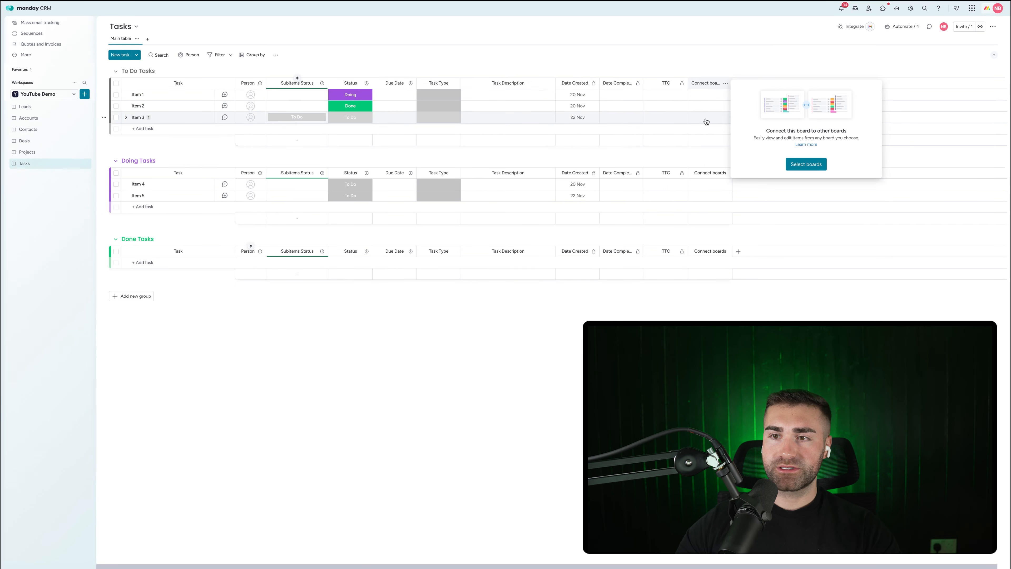
pyautogui.click(815, 166)
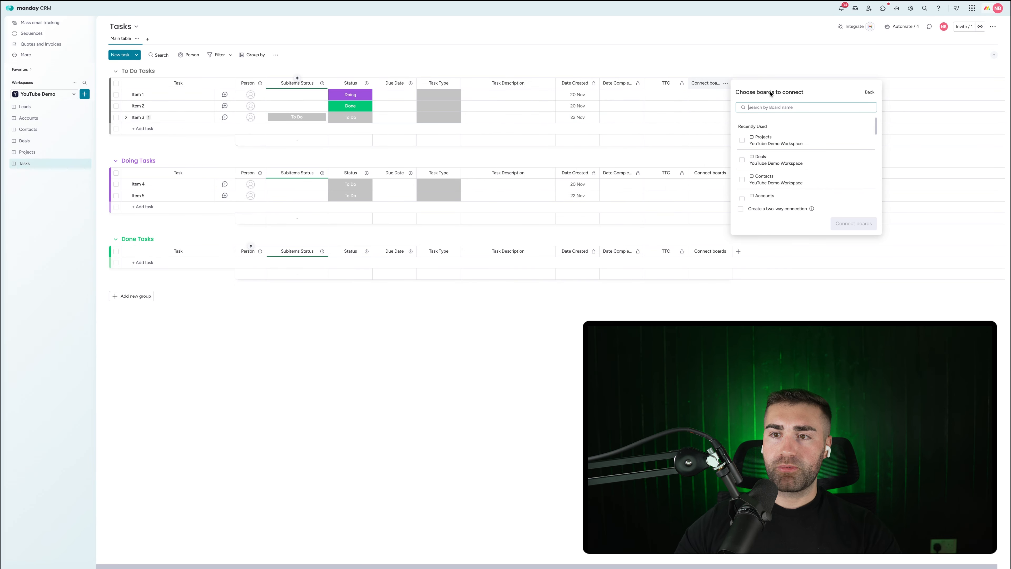
pyautogui.click(764, 140)
pyautogui.click(764, 208)
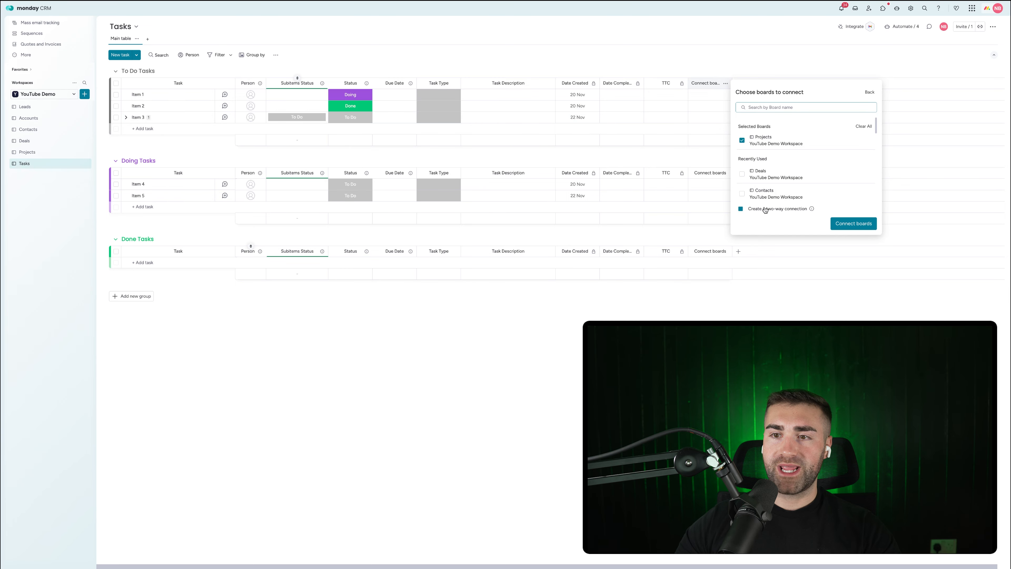
pyautogui.click(861, 226)
pyautogui.click(806, 235)
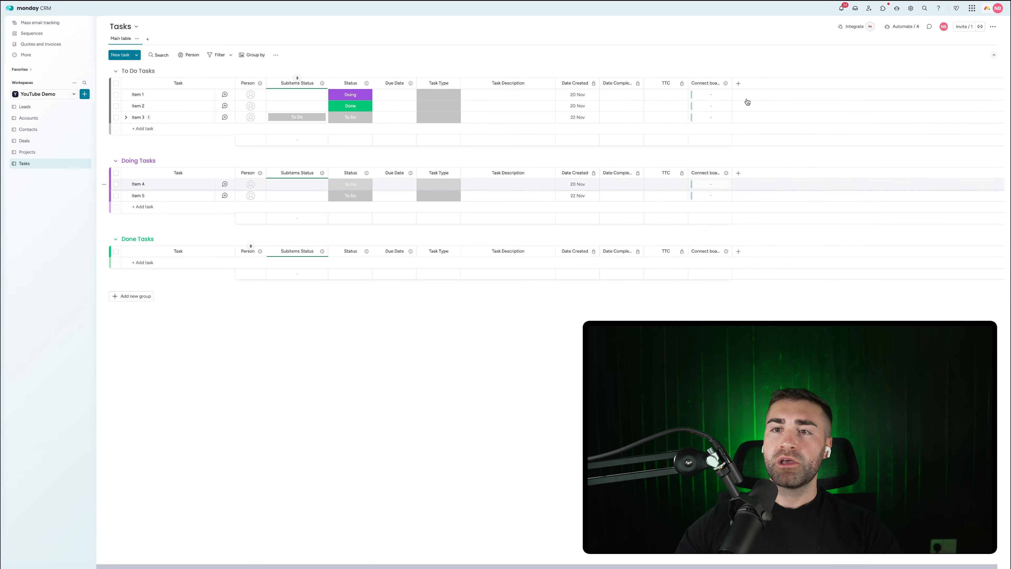
# Step: Name the connection column Project and move it right after Person
pyautogui.click(712, 83)
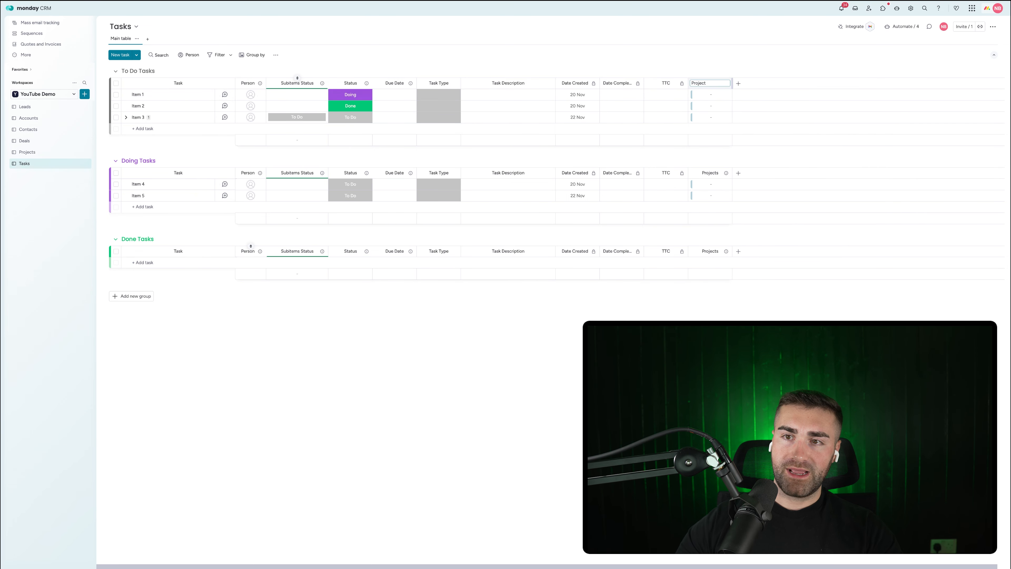
pyautogui.press('Return')
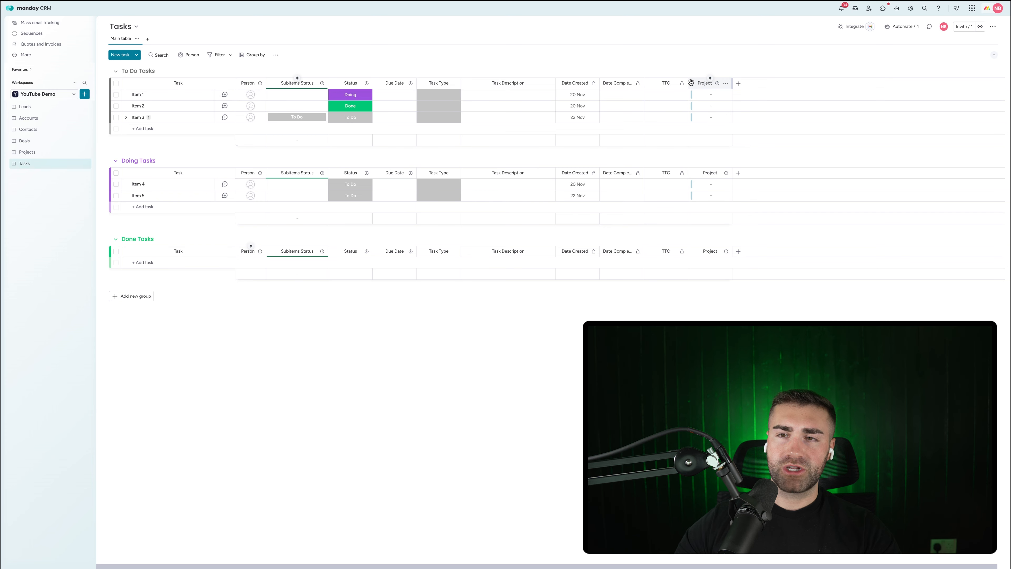
pyautogui.moveTo(691, 83); pyautogui.dragTo(279, 84)
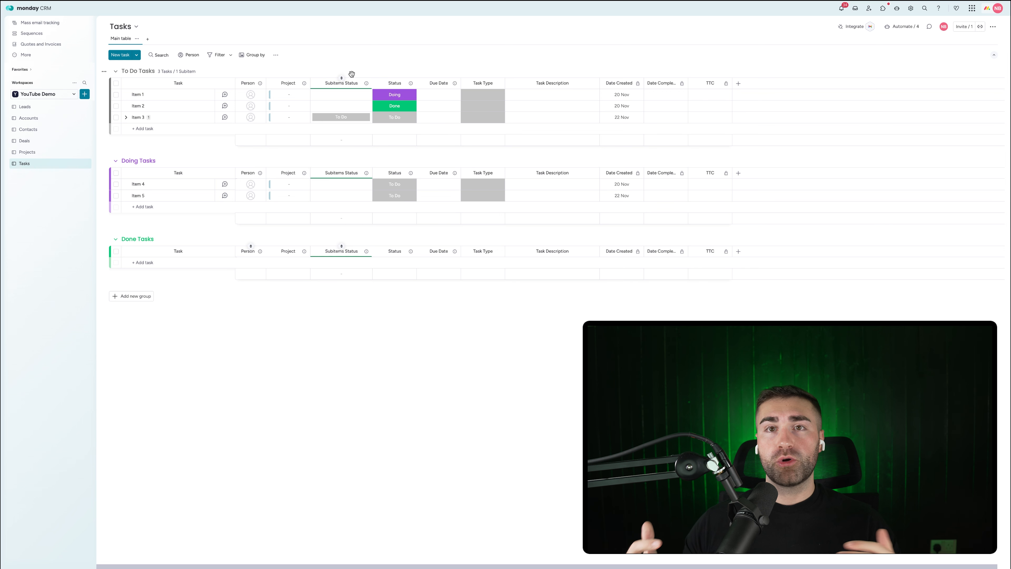
pyautogui.click(272, 107)
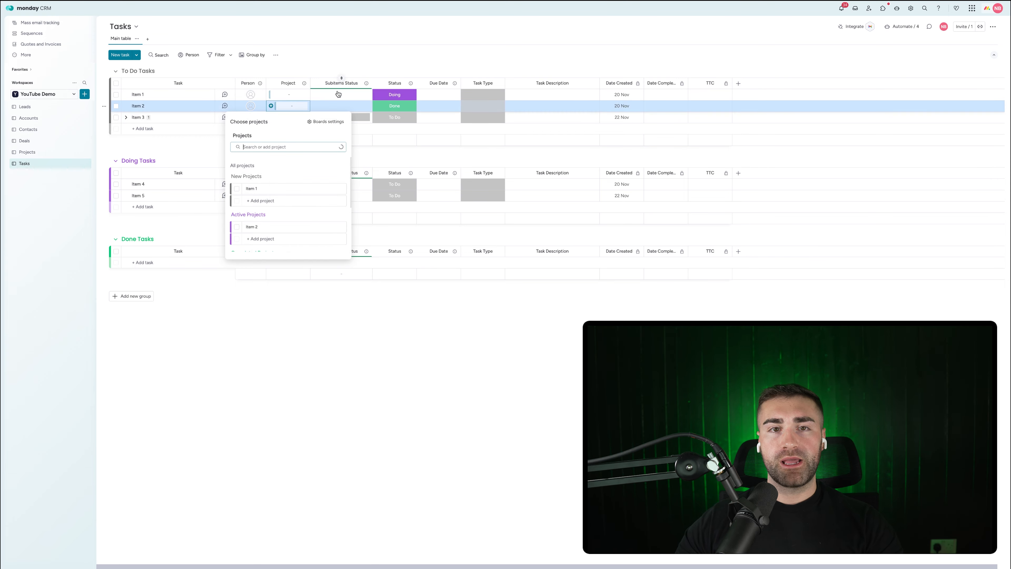
pyautogui.click(349, 66)
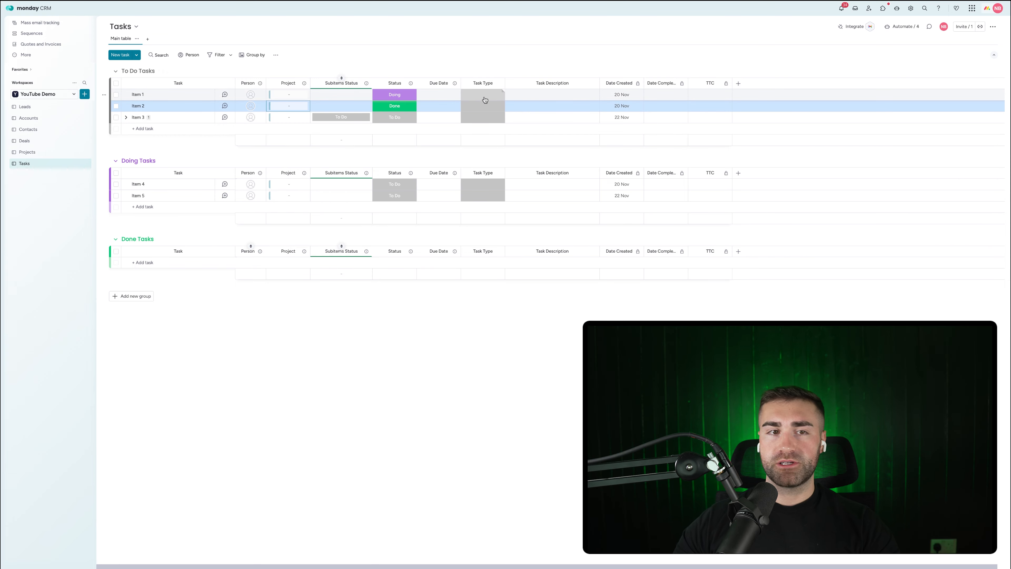
pyautogui.click(470, 62)
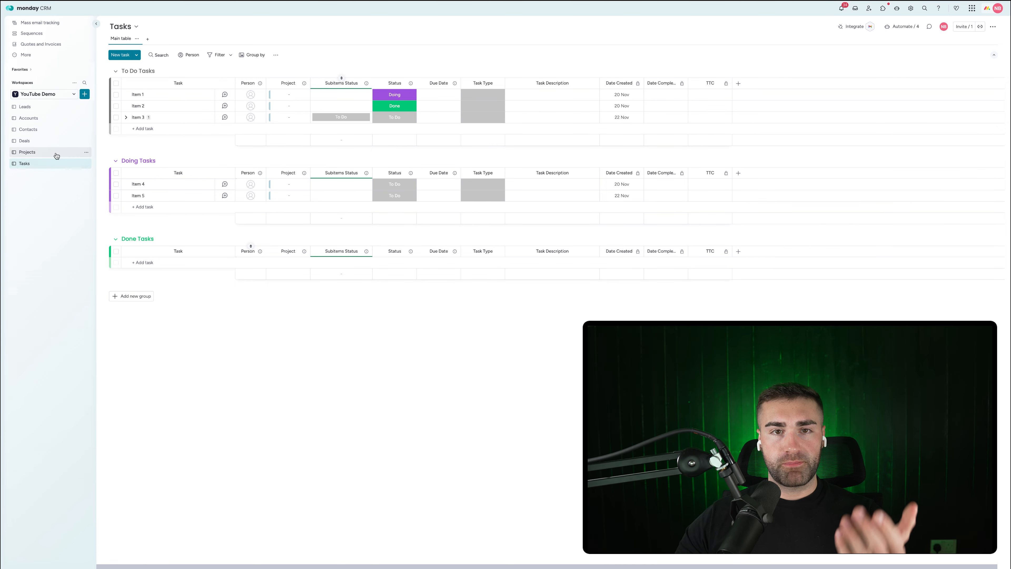
# Step: On the Projects board, rename the linked column to Tasks and move it after Status
pyautogui.click(40, 152)
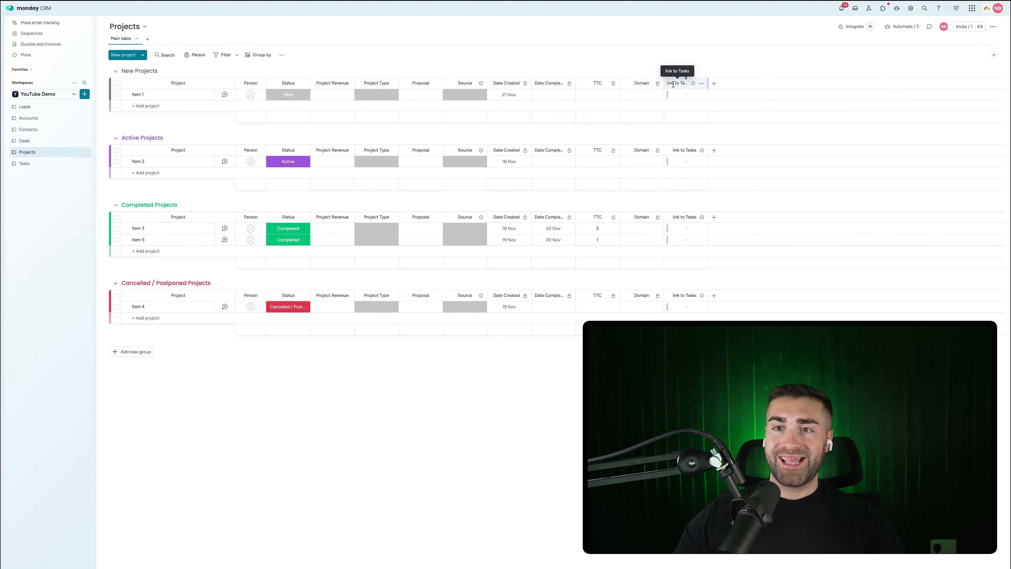
pyautogui.click(681, 83)
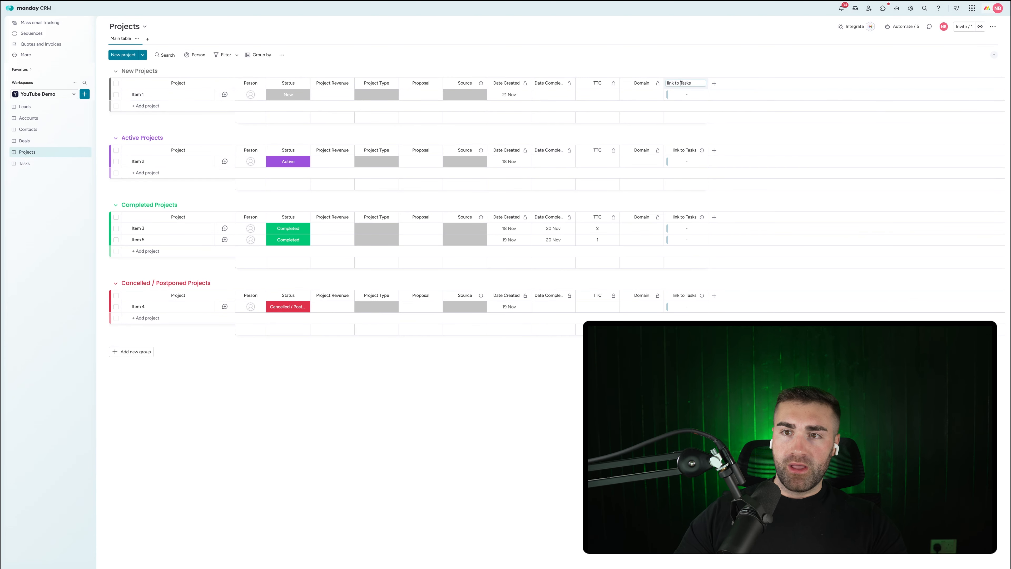
pyautogui.press('BackSpace')
pyautogui.press('BackSpace')
pyautogui.press('BackSpace')
pyautogui.press('BackSpace')
pyautogui.press('BackSpace')
pyautogui.press('BackSpace')
pyautogui.press('BackSpace')
pyautogui.press('BackSpace')
pyautogui.press('Return')
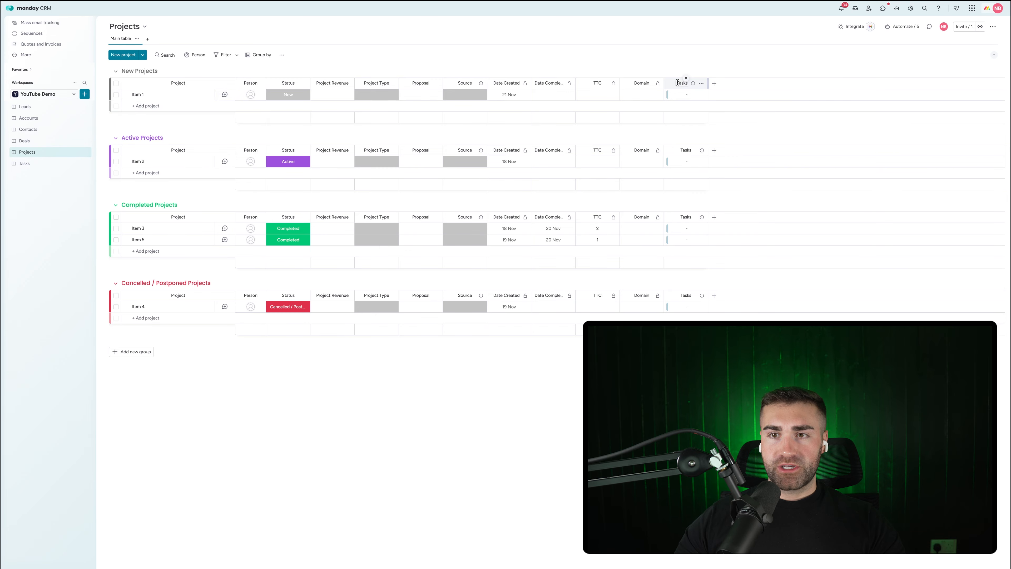
pyautogui.moveTo(669, 83); pyautogui.dragTo(373, 83)
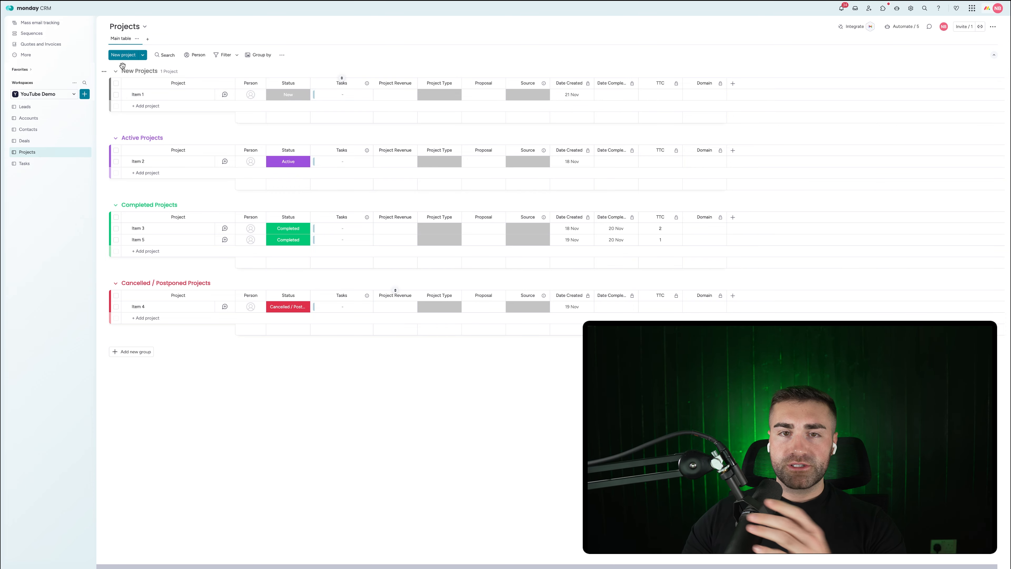
# Step: Check Item 1's Project Type labels, then open the board's automations manager
pyautogui.click(432, 98)
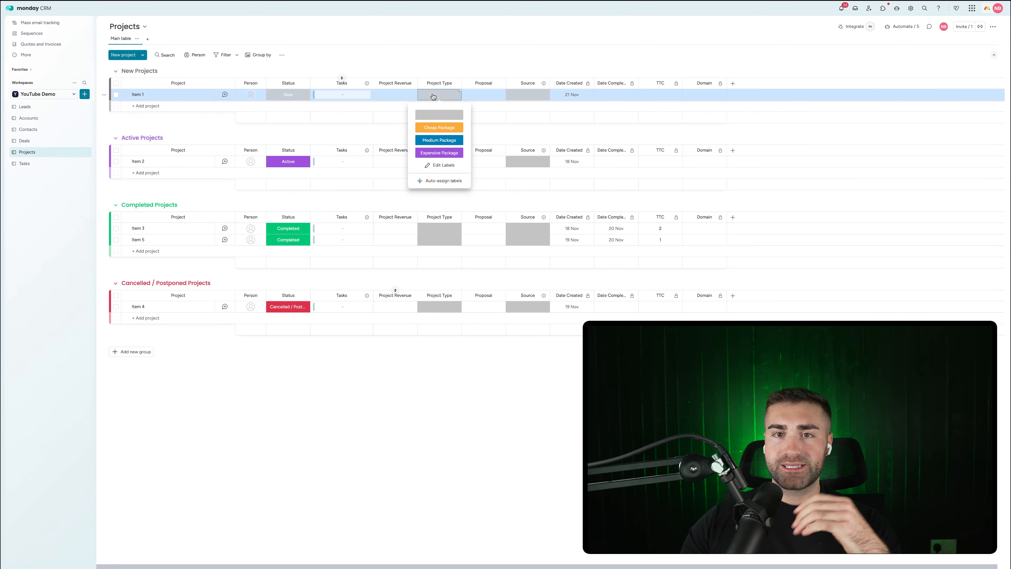
pyautogui.click(432, 99)
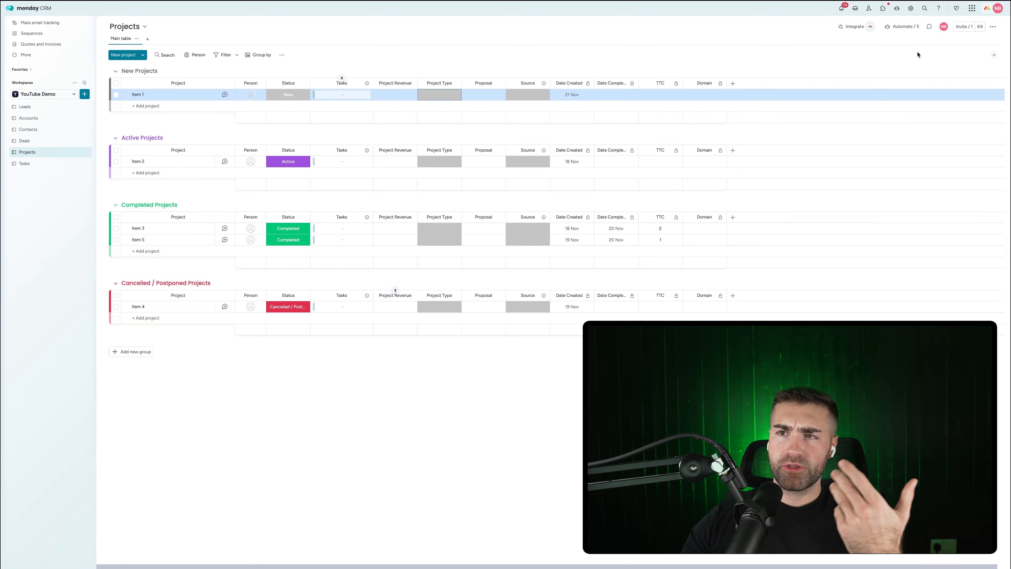
pyautogui.click(894, 27)
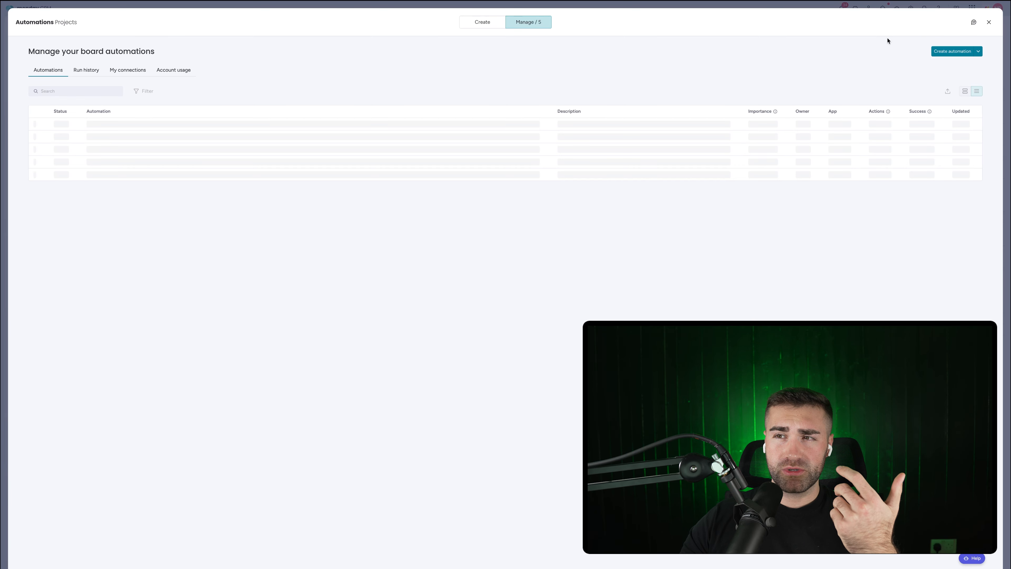
# Step: Start a new automation triggered when an item is created, creating a connected item elsewhere
pyautogui.click(947, 54)
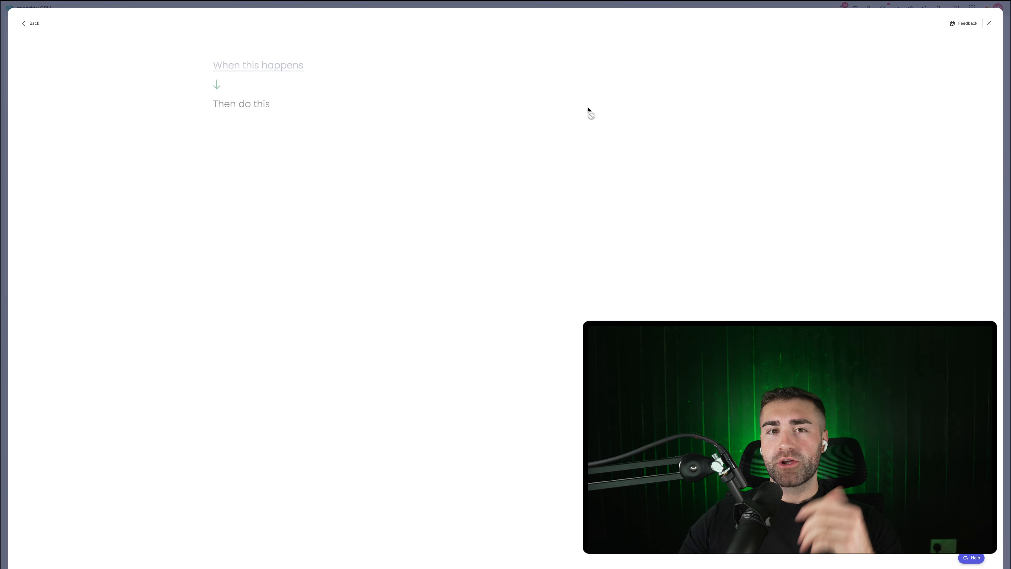
pyautogui.click(240, 68)
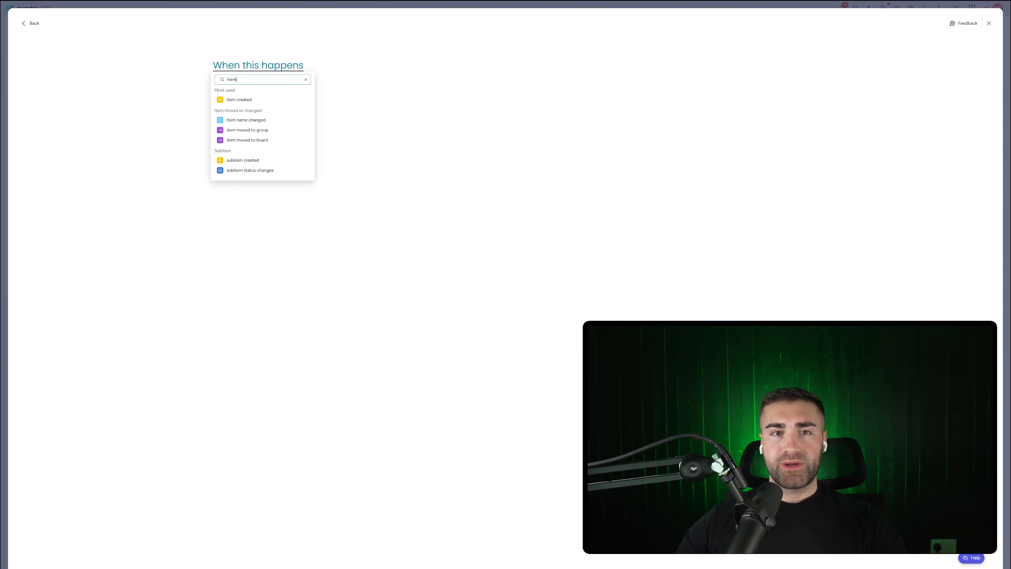
pyautogui.click(256, 99)
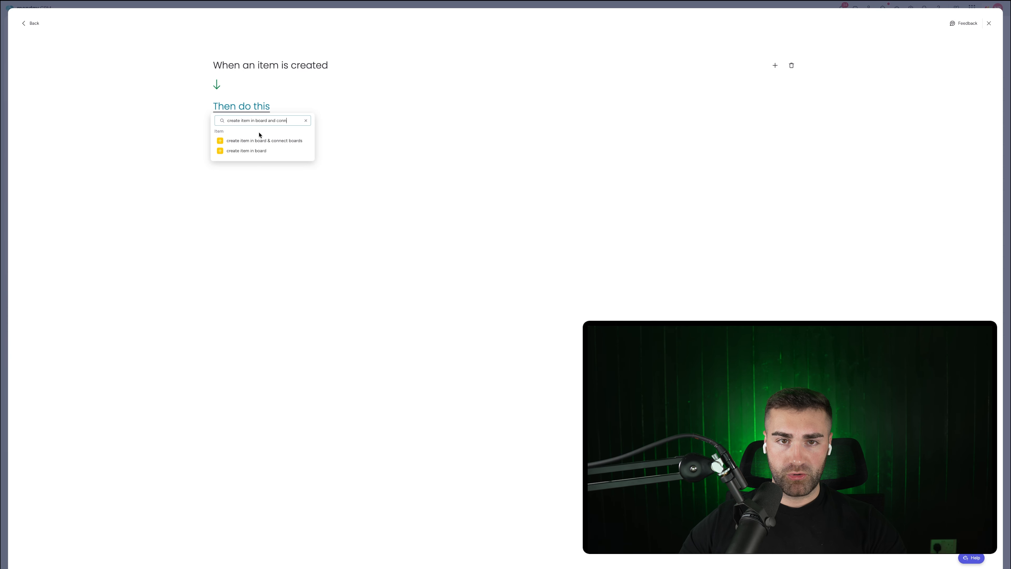
pyautogui.click(261, 141)
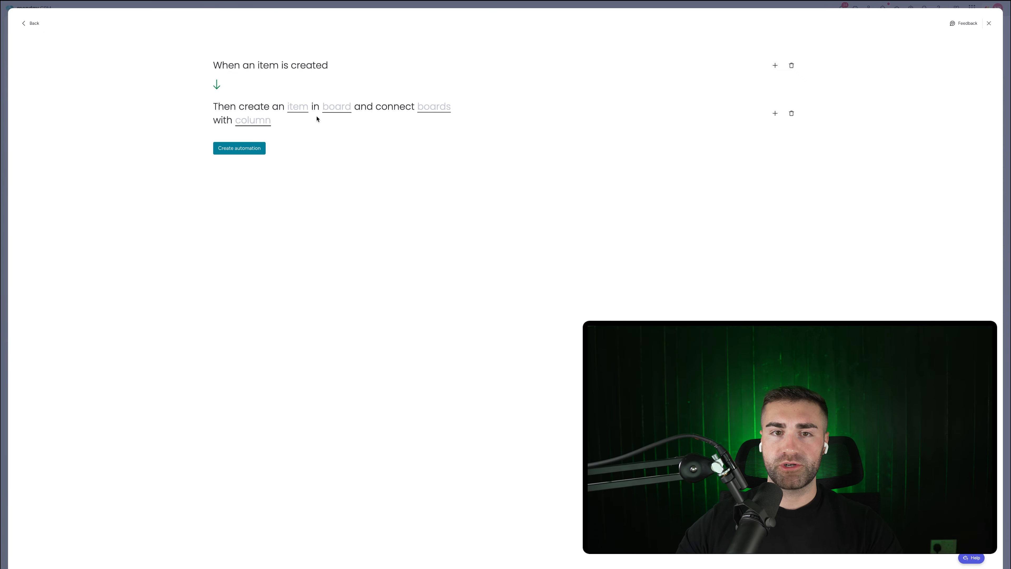
# Step: Target the Tasks board, connecting Projects through the Tasks column, and open the item mapping
pyautogui.click(330, 111)
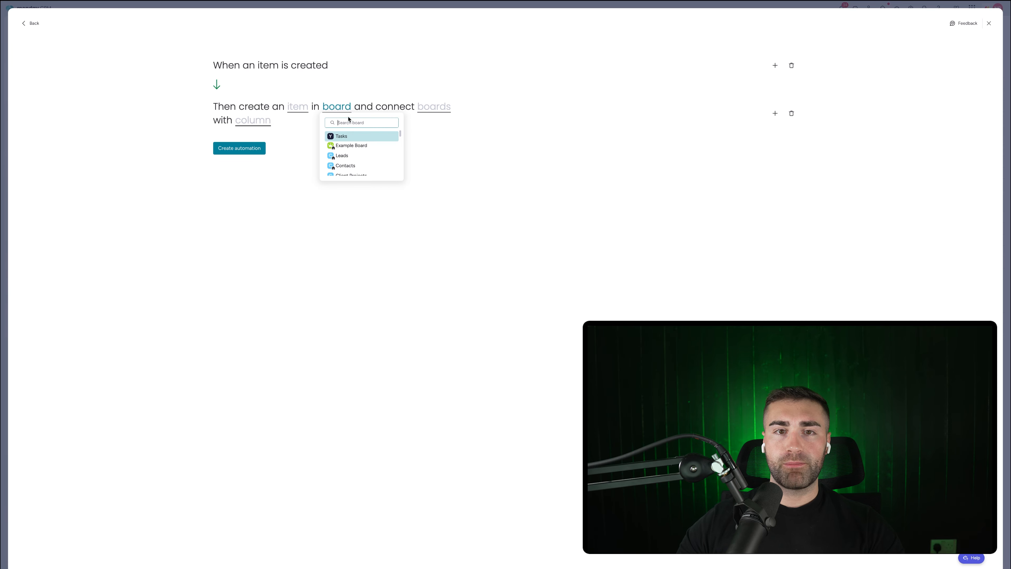
pyautogui.click(343, 136)
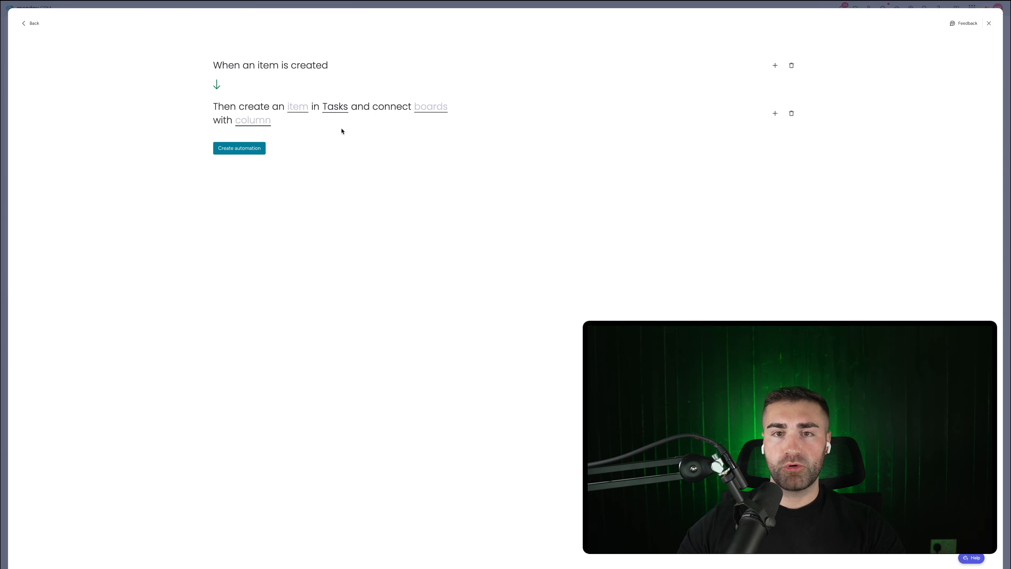
pyautogui.click(423, 106)
pyautogui.click(435, 134)
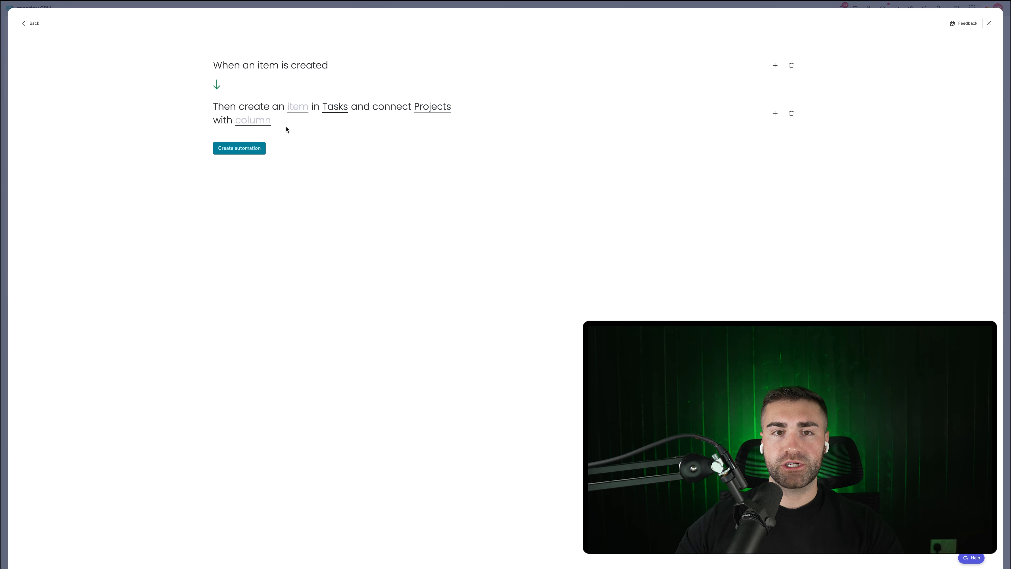
pyautogui.click(255, 120)
pyautogui.click(294, 143)
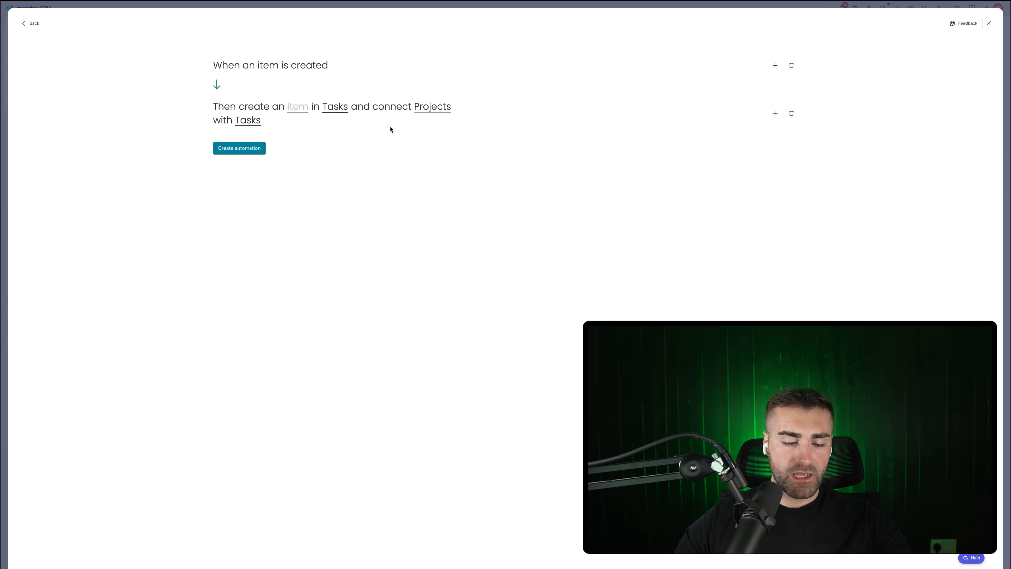
pyautogui.click(298, 108)
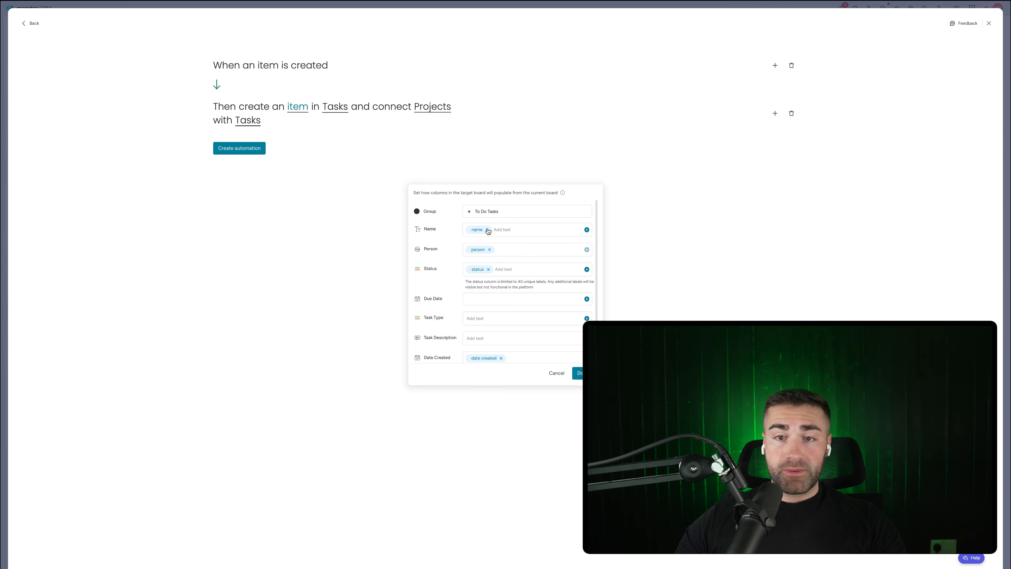
# Step: Stop copying name, person, status, creation and completion dates into the first task
pyautogui.click(487, 230)
pyautogui.click(490, 250)
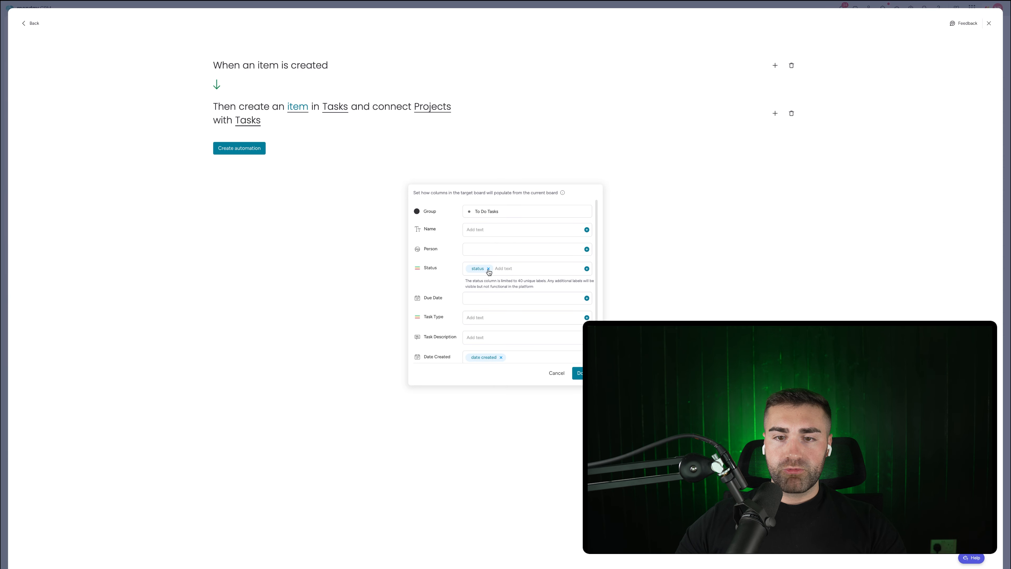
pyautogui.click(489, 269)
pyautogui.scroll(-1, 494, 282)
pyautogui.click(501, 331)
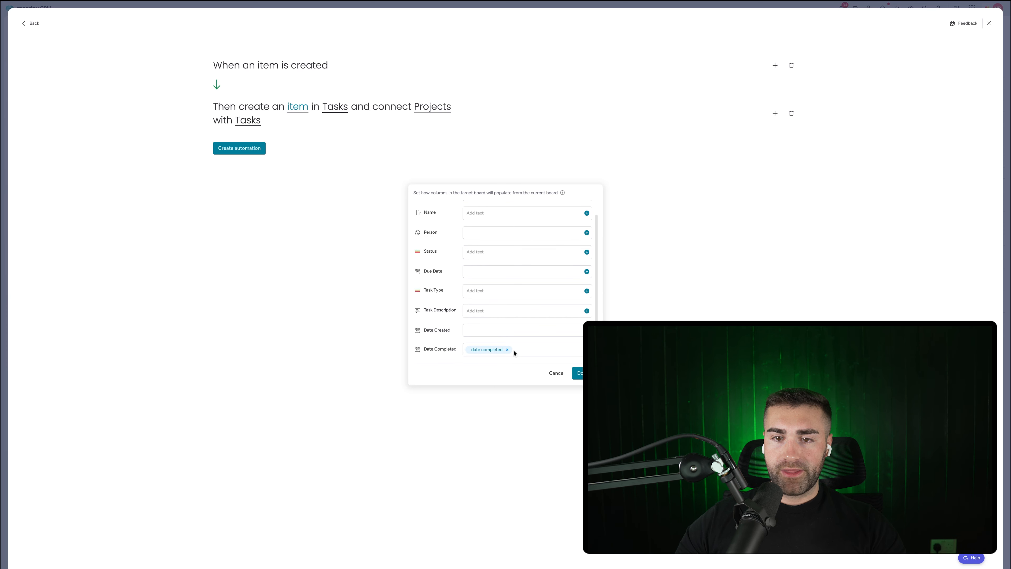
pyautogui.scroll(1, 474, 246)
pyautogui.scroll(-1, 493, 289)
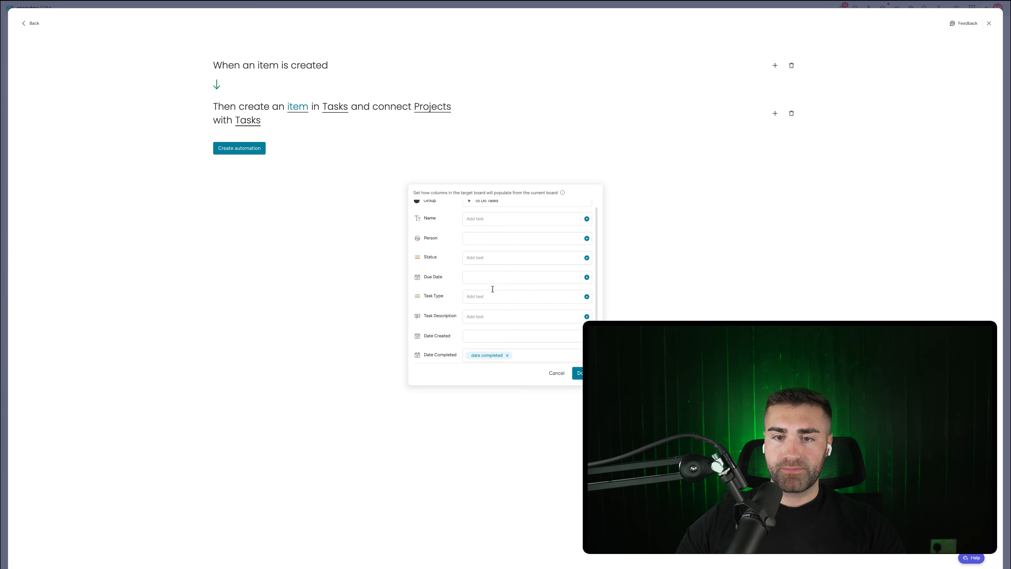
pyautogui.click(508, 351)
pyautogui.scroll(1, 490, 320)
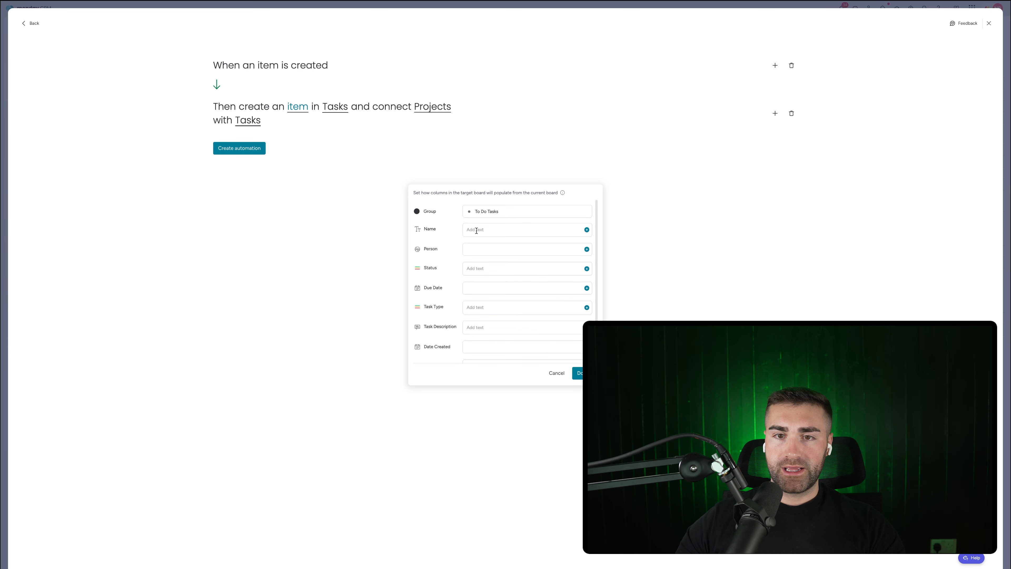
# Step: Name the first task 'Example Task #1', fill its type and description, and confirm
pyautogui.click(476, 229)
pyautogui.write('Example Task')
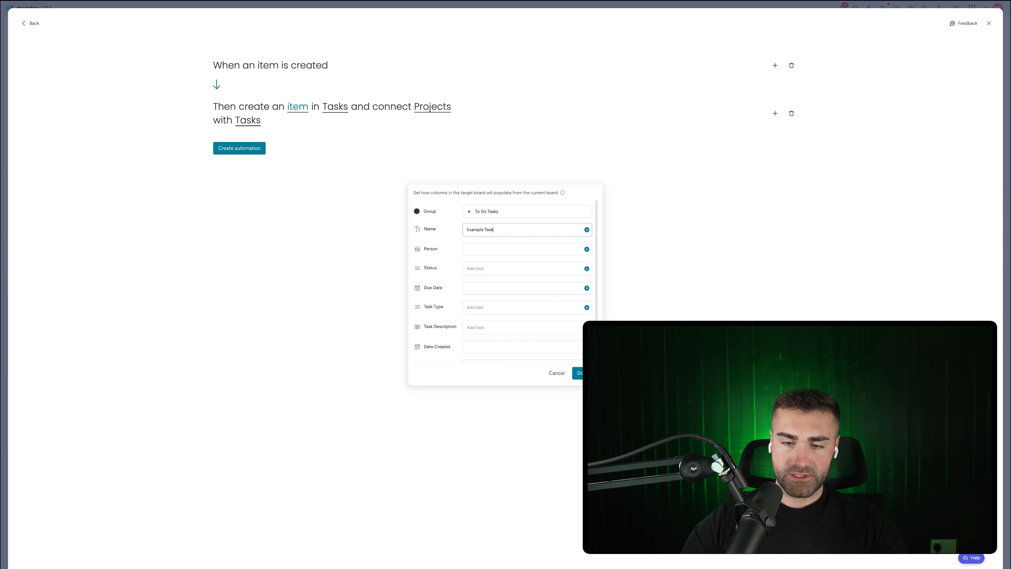
pyautogui.write(' #1')
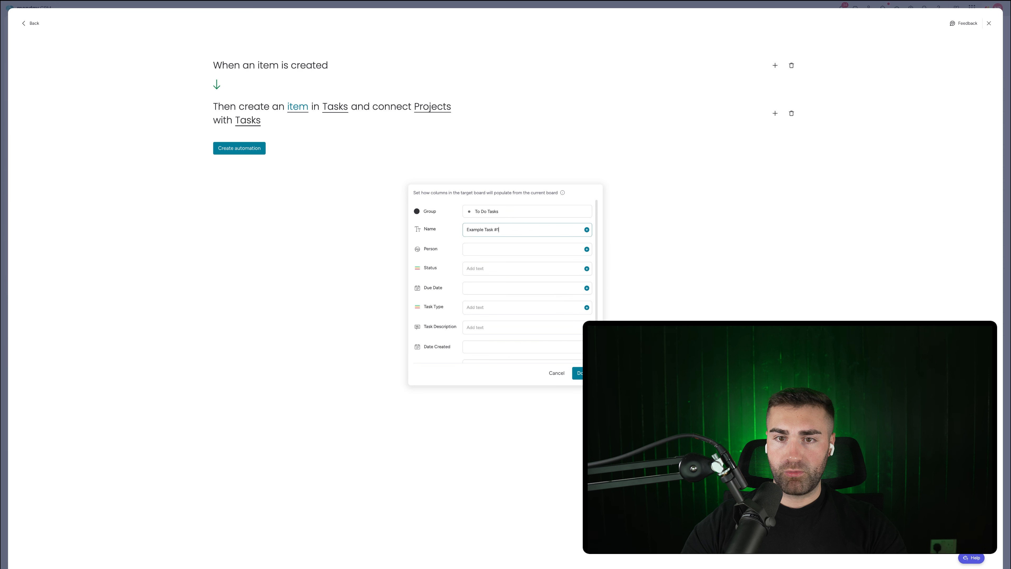
pyautogui.scroll(-1, 480, 299)
pyautogui.click(479, 294)
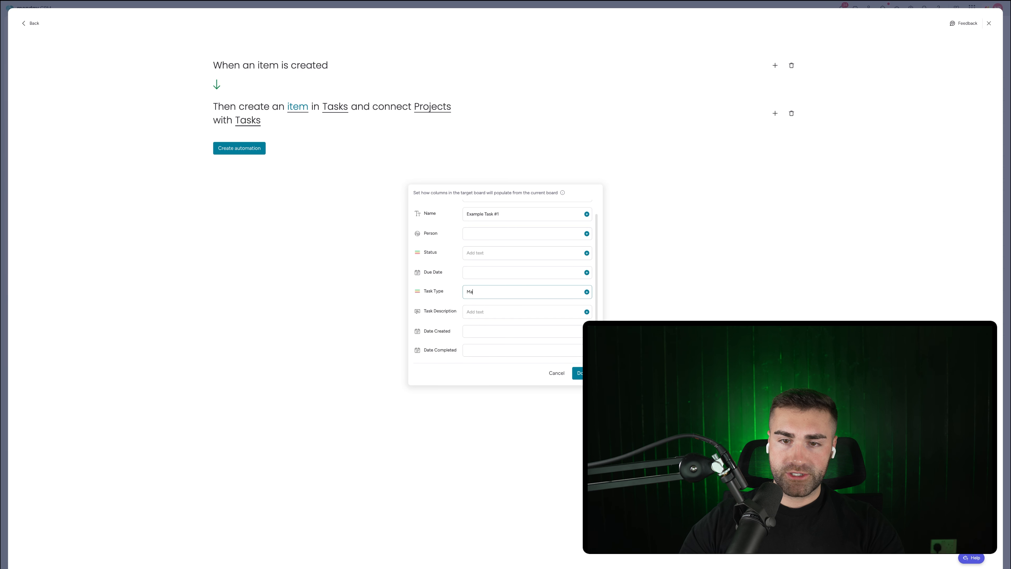
pyautogui.click(474, 312)
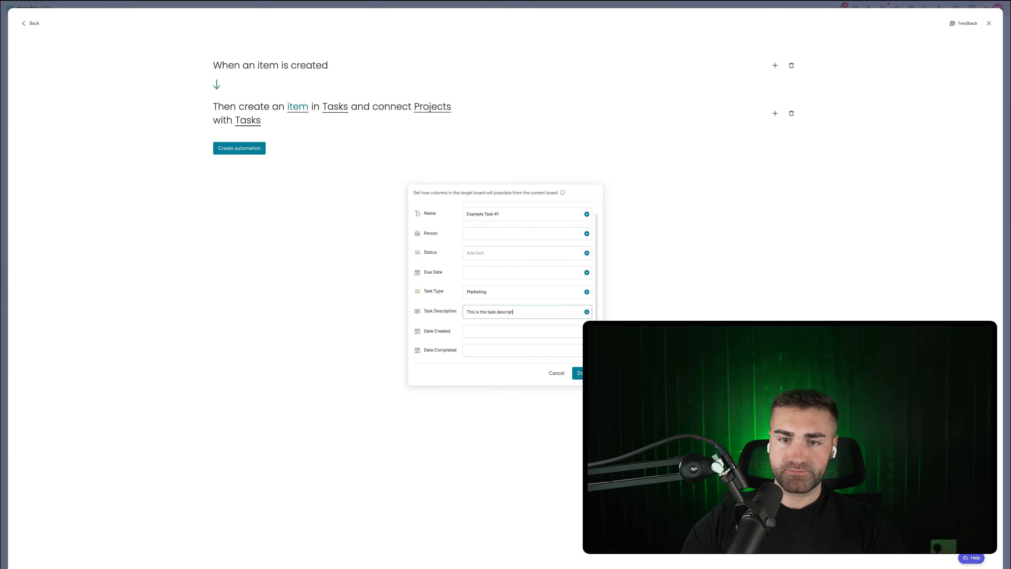
pyautogui.scroll(1, 481, 310)
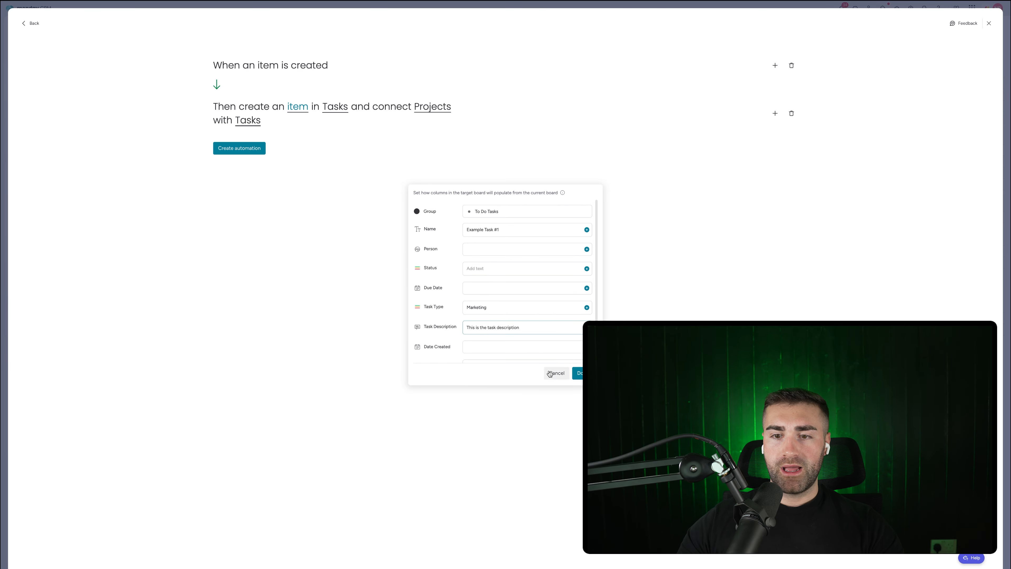
pyautogui.click(578, 372)
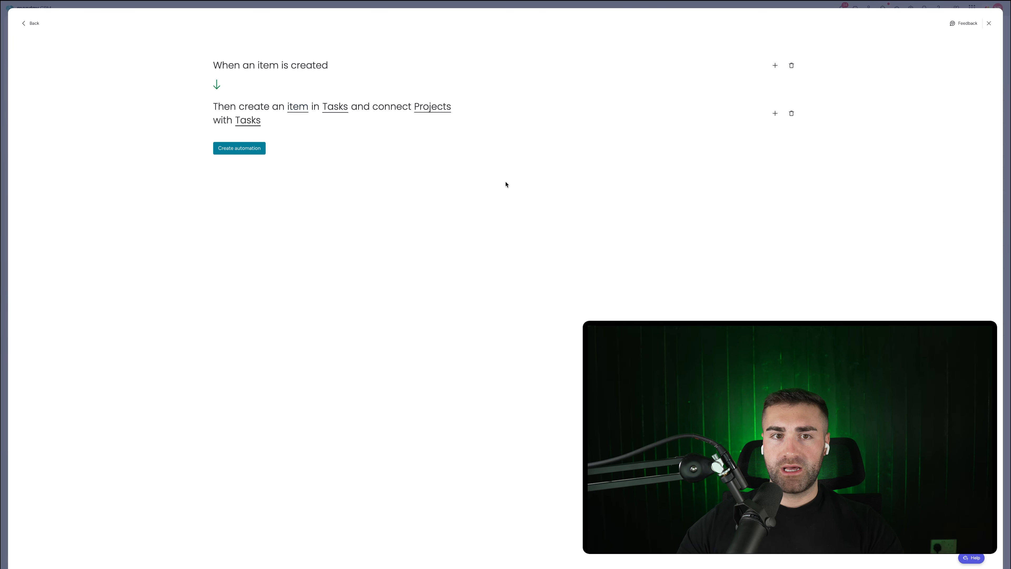
# Step: Add a second action creating a Tasks item connected through the Project column
pyautogui.click(773, 113)
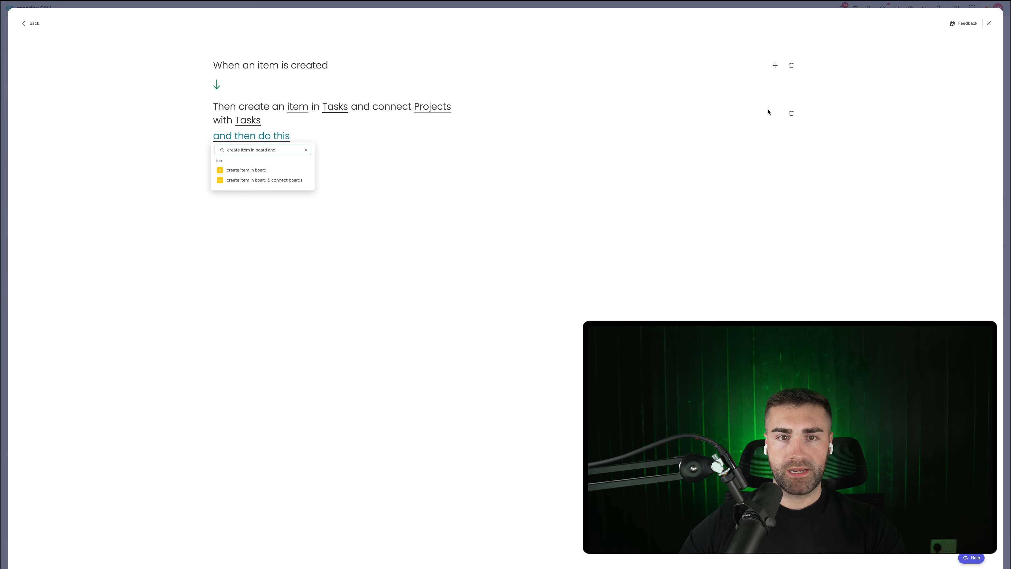
pyautogui.click(298, 180)
pyautogui.click(347, 136)
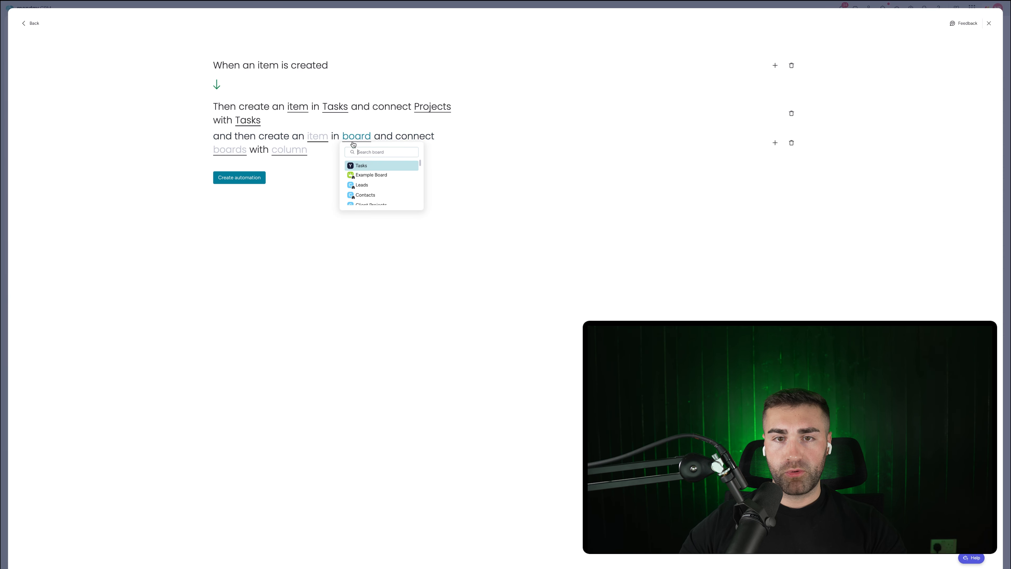
pyautogui.click(357, 169)
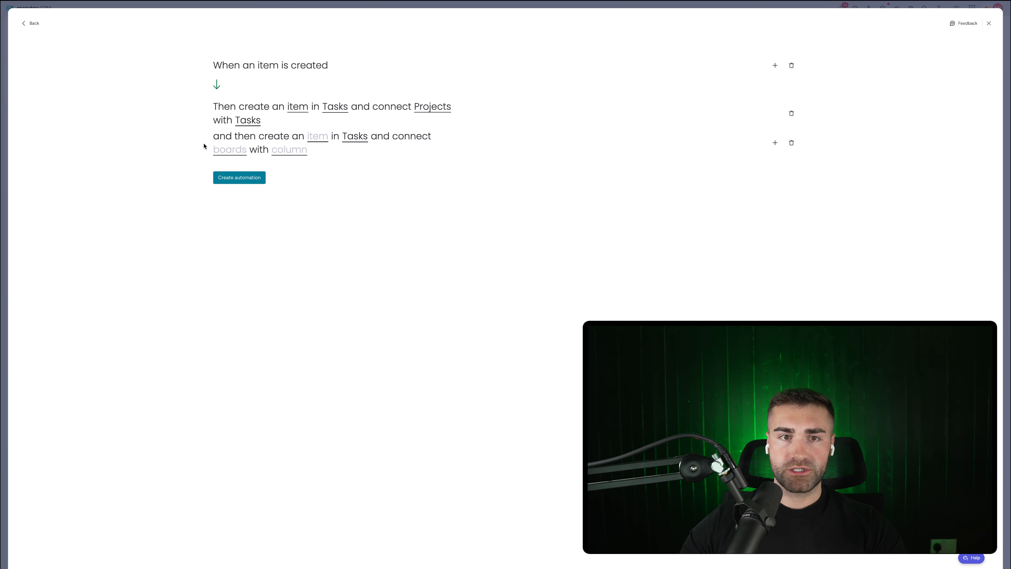
pyautogui.click(224, 151)
pyautogui.click(248, 176)
pyautogui.click(251, 150)
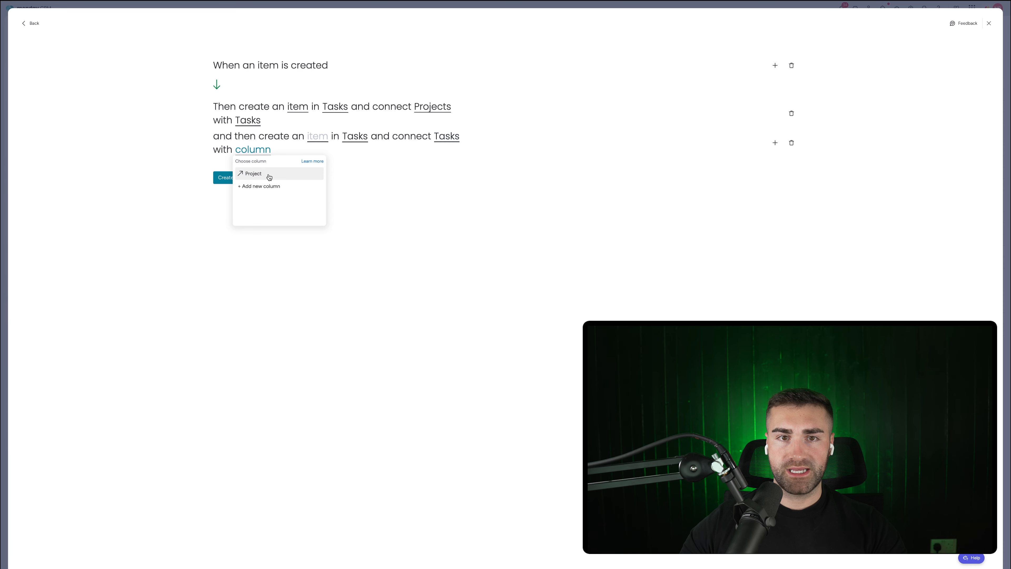
pyautogui.click(269, 177)
pyautogui.click(318, 135)
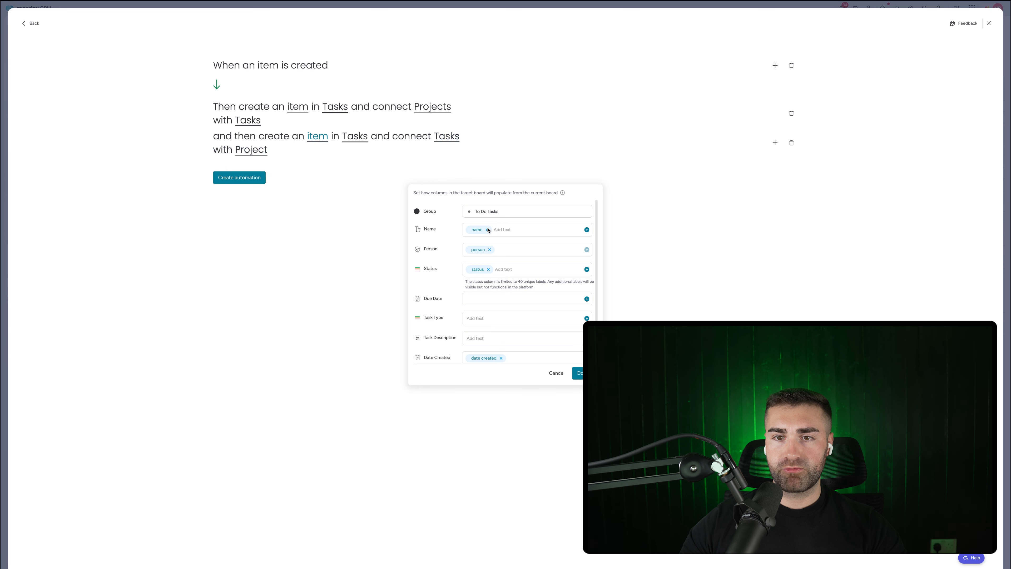
# Step: Stop copying name, person, status, creation and completion dates into the second task
pyautogui.click(487, 230)
pyautogui.click(490, 249)
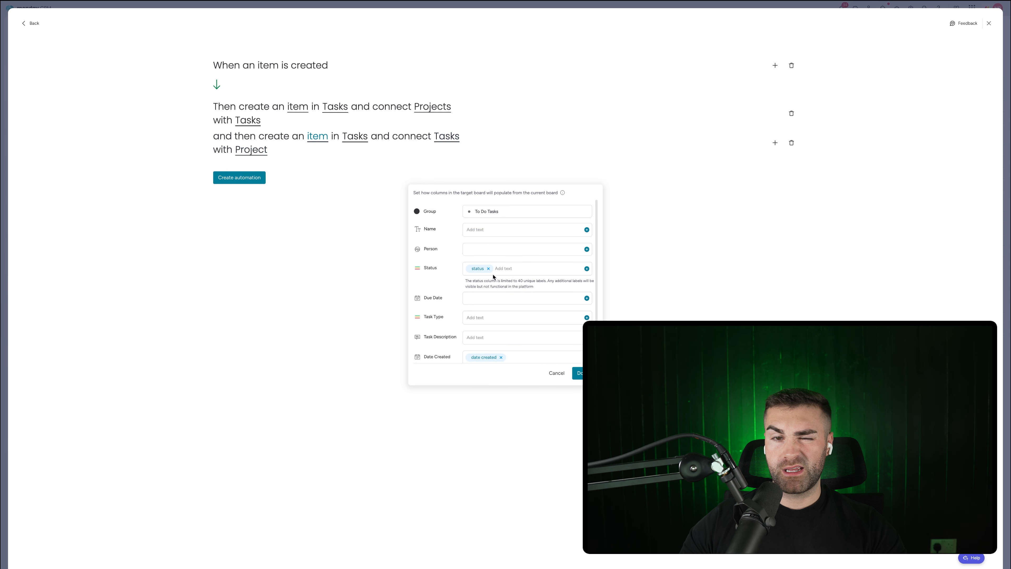
pyautogui.click(489, 268)
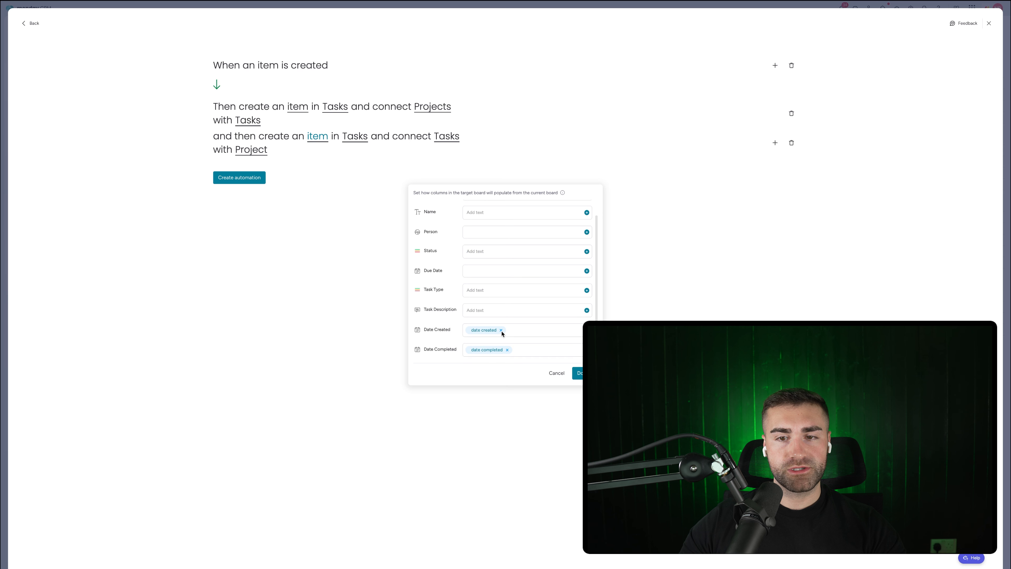
pyautogui.click(501, 331)
pyautogui.click(508, 350)
pyautogui.scroll(1, 483, 222)
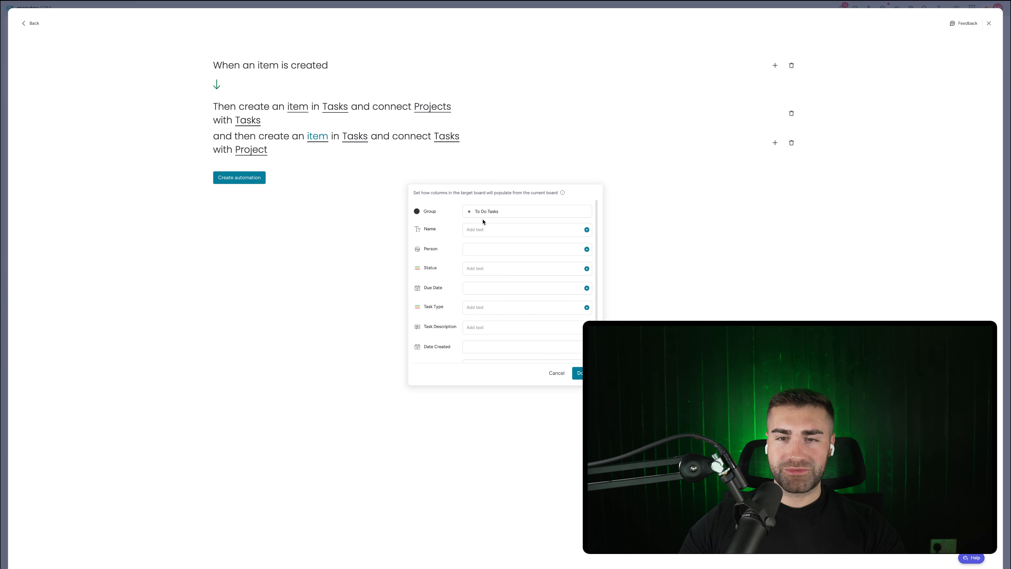
# Step: Name the second task 'Example Task #2' with Admin type and a description, and confirm
pyautogui.click(482, 229)
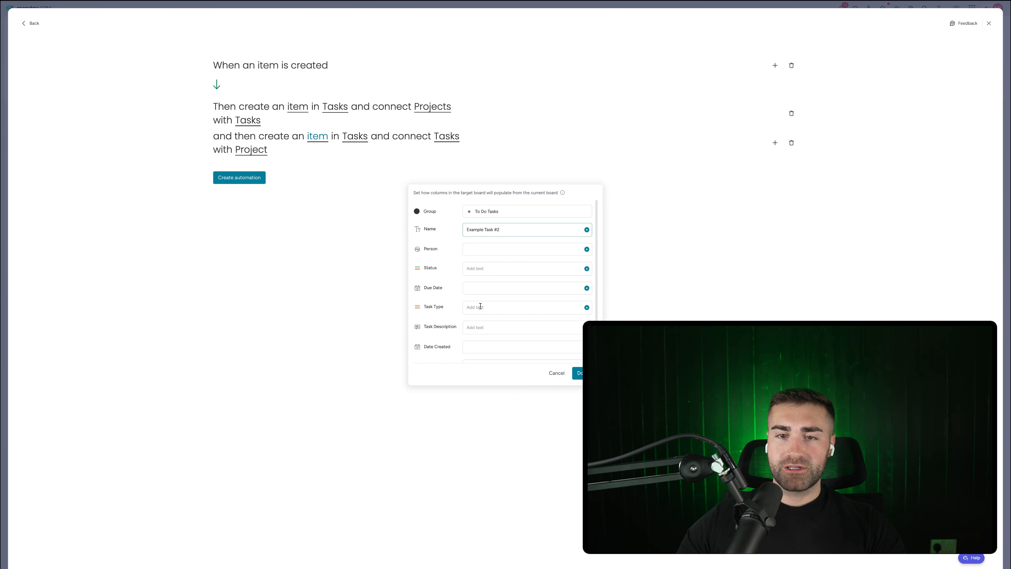
pyautogui.click(481, 306)
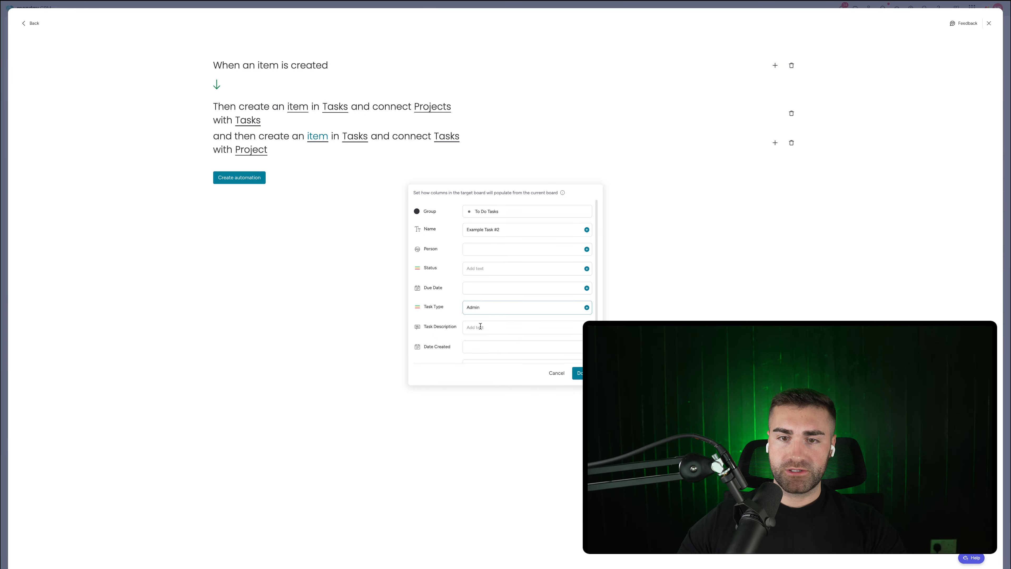
pyautogui.click(480, 326)
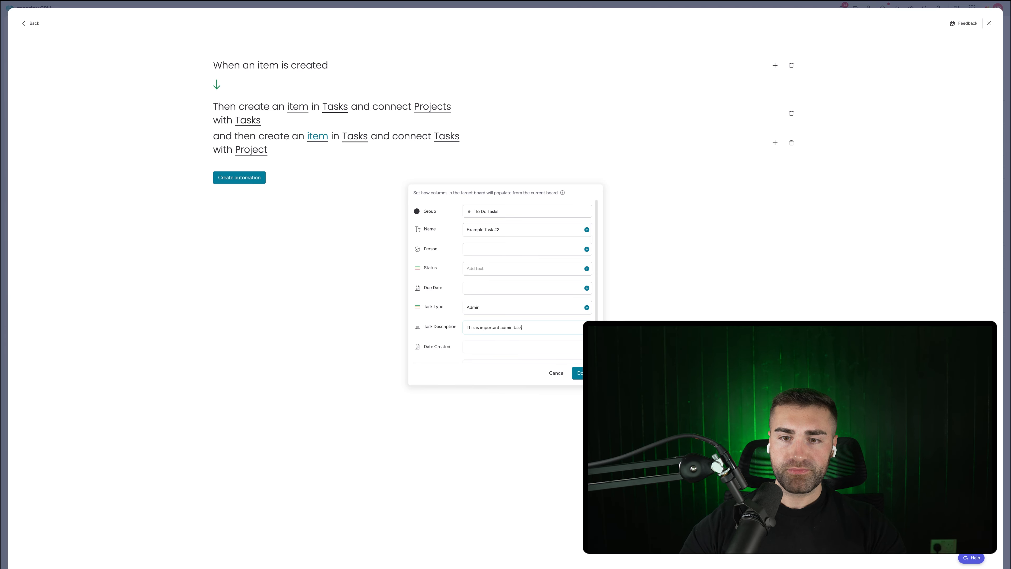
pyautogui.click(577, 372)
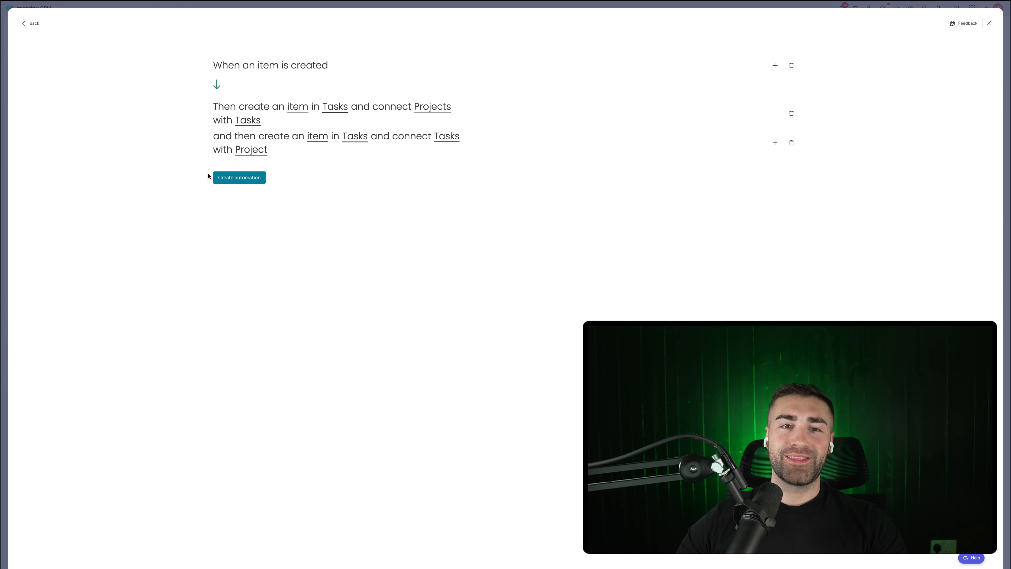
# Step: Save the new project automation and close the automations window
pyautogui.click(228, 177)
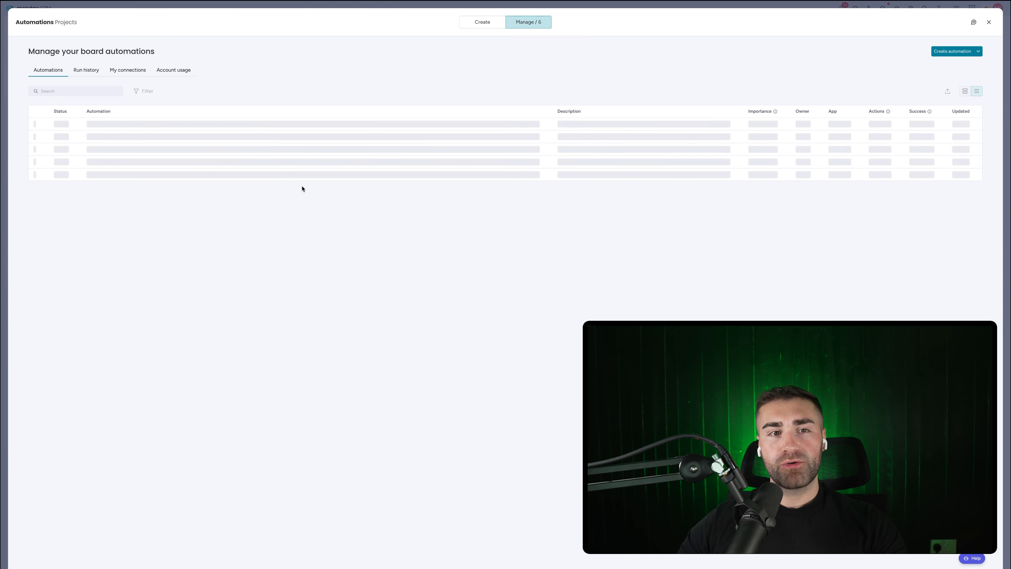
pyautogui.press('Escape')
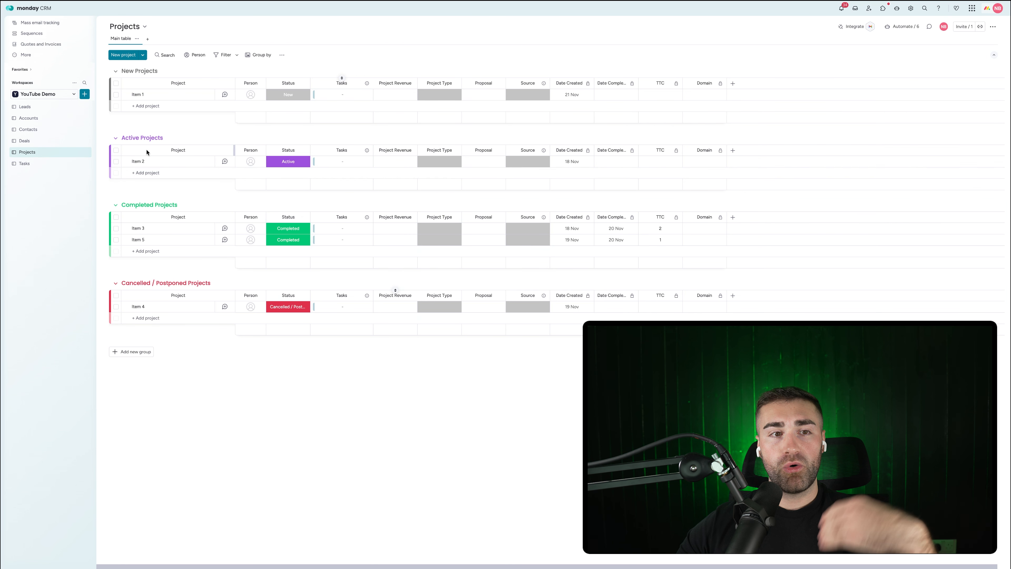
pyautogui.click(56, 164)
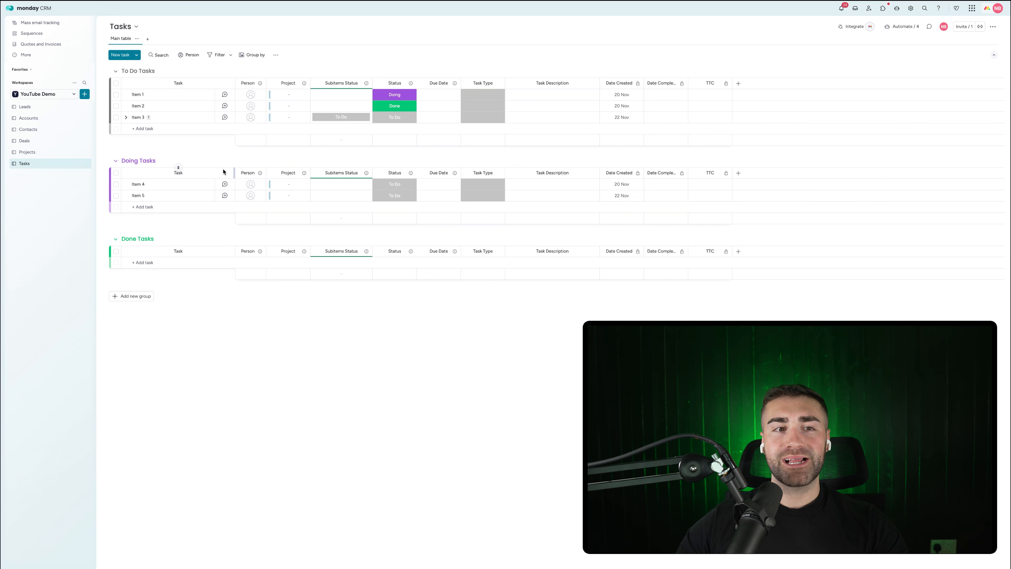
pyautogui.click(50, 153)
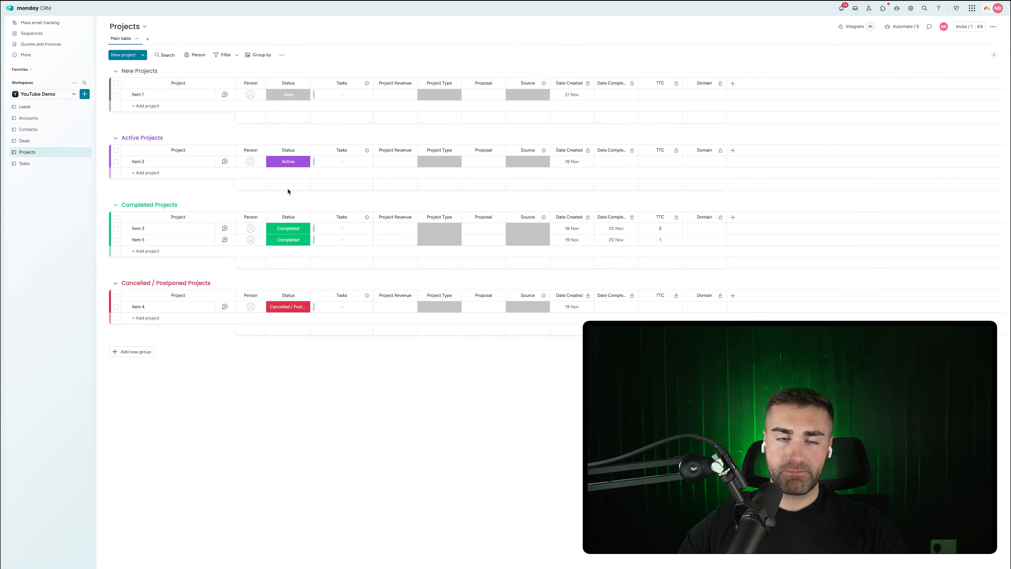
# Step: Delete all five test projects from the Projects board
pyautogui.press('super+a')
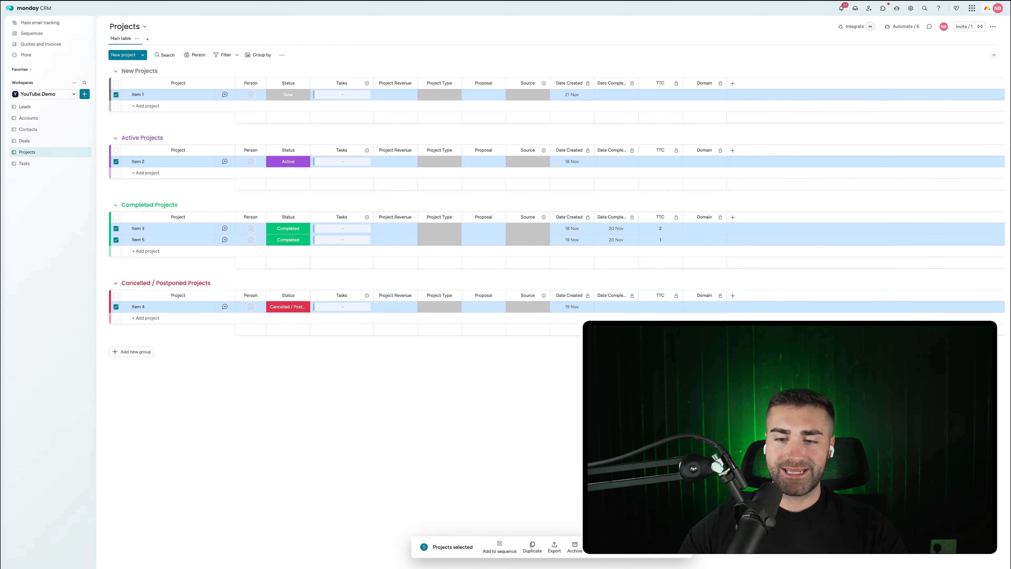
pyautogui.click(595, 547)
pyautogui.click(549, 305)
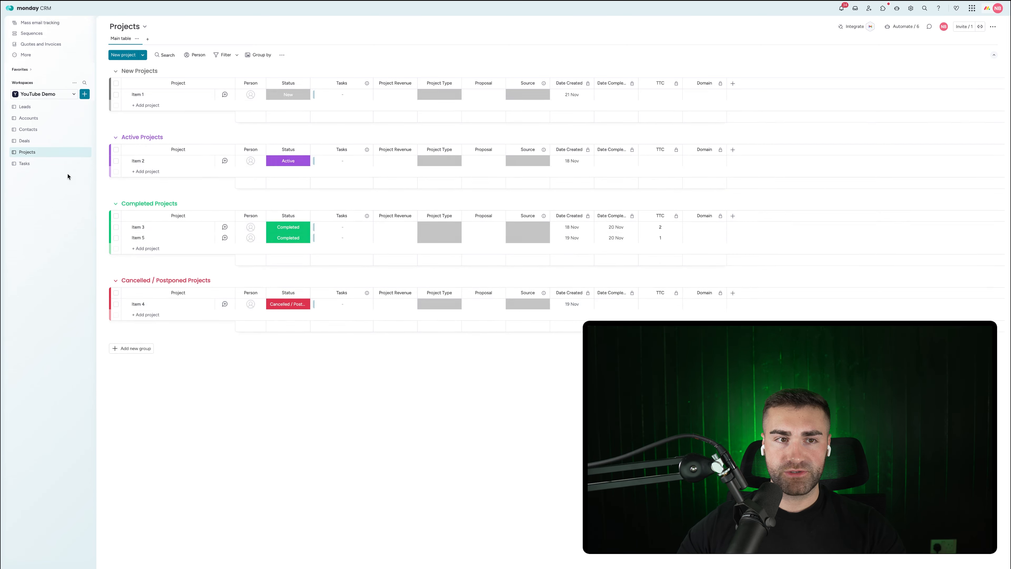
# Step: Delete all five test tasks from the Tasks board
pyautogui.click(45, 163)
pyautogui.press('super+a')
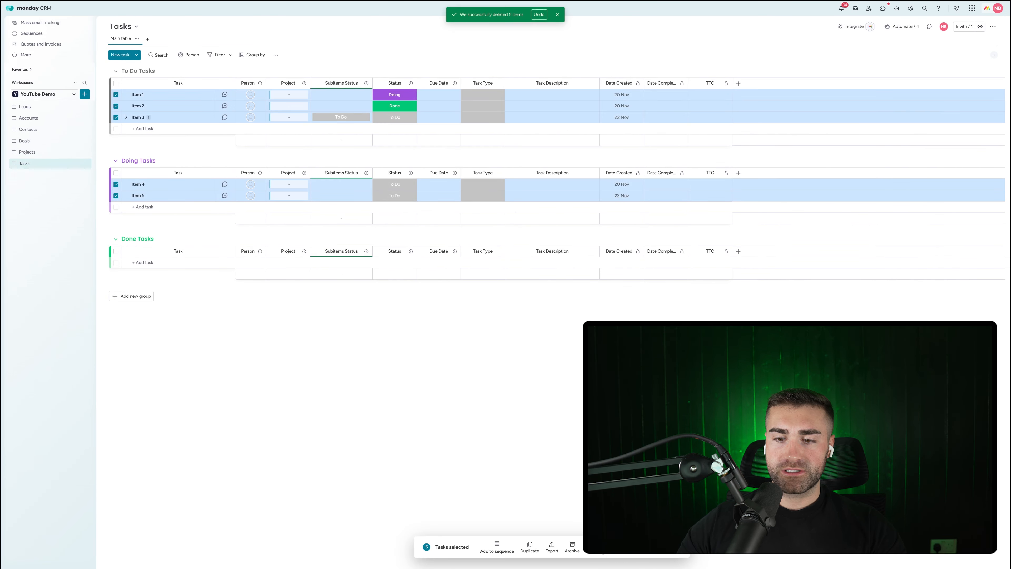
pyautogui.click(595, 547)
pyautogui.click(560, 309)
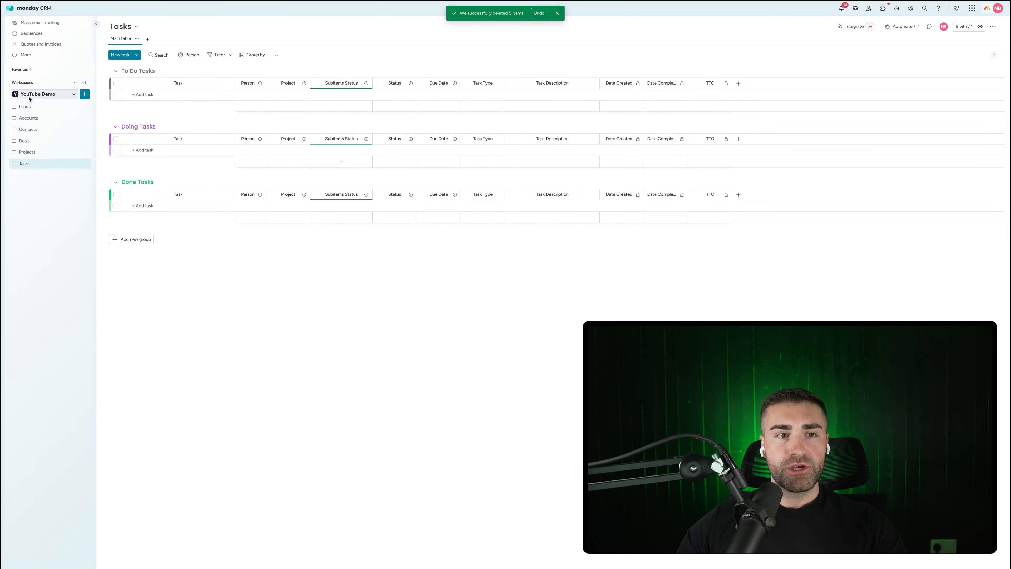
pyautogui.click(44, 151)
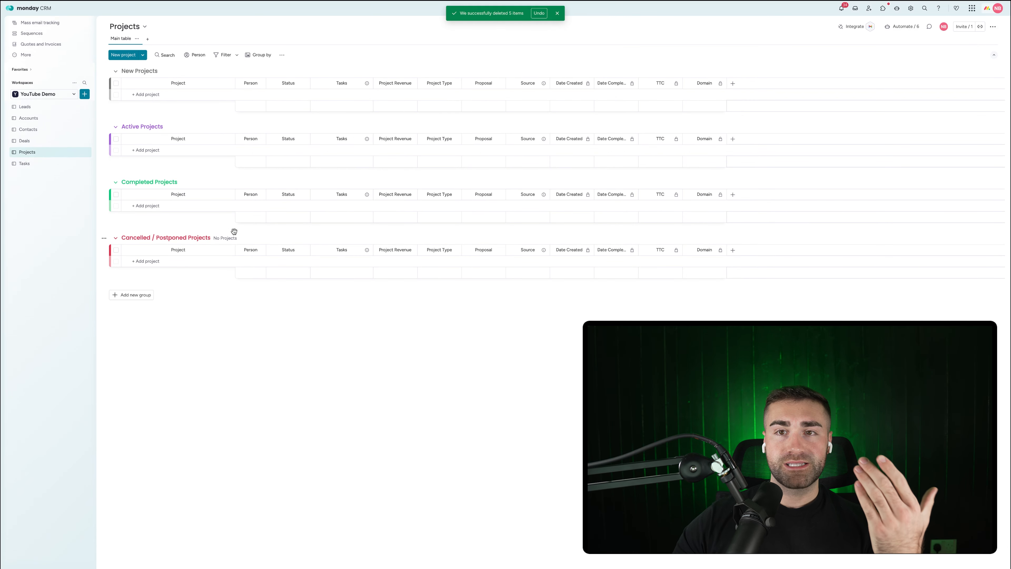
pyautogui.click(557, 14)
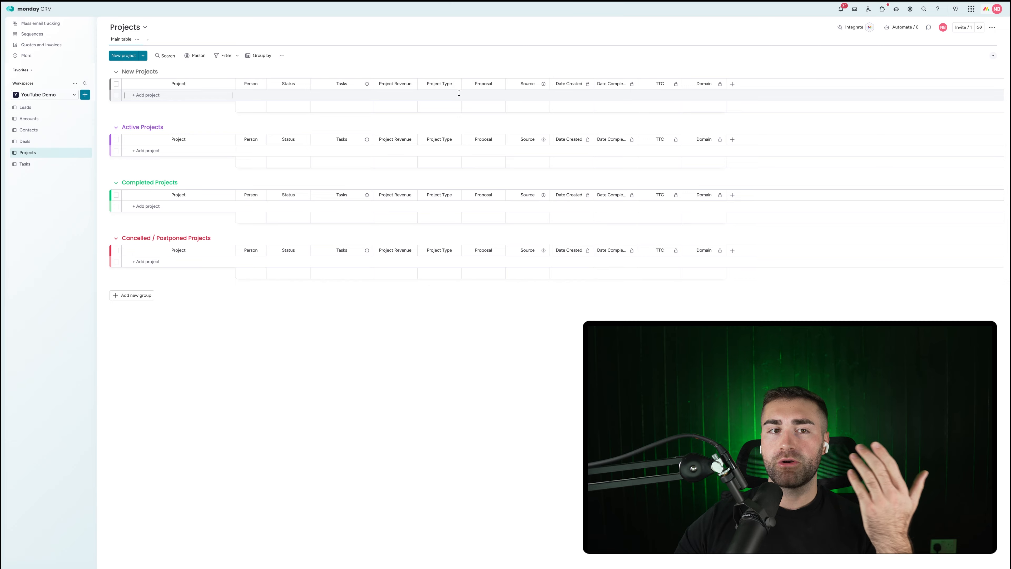
pyautogui.click(25, 141)
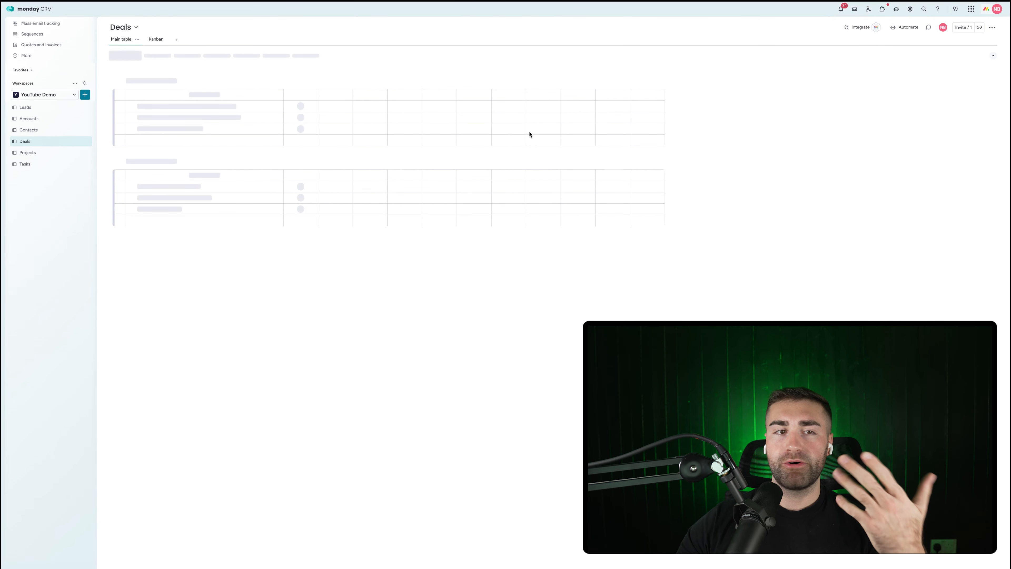
# Step: Look through the Tasks board's automations list without making changes
pyautogui.click(597, 95)
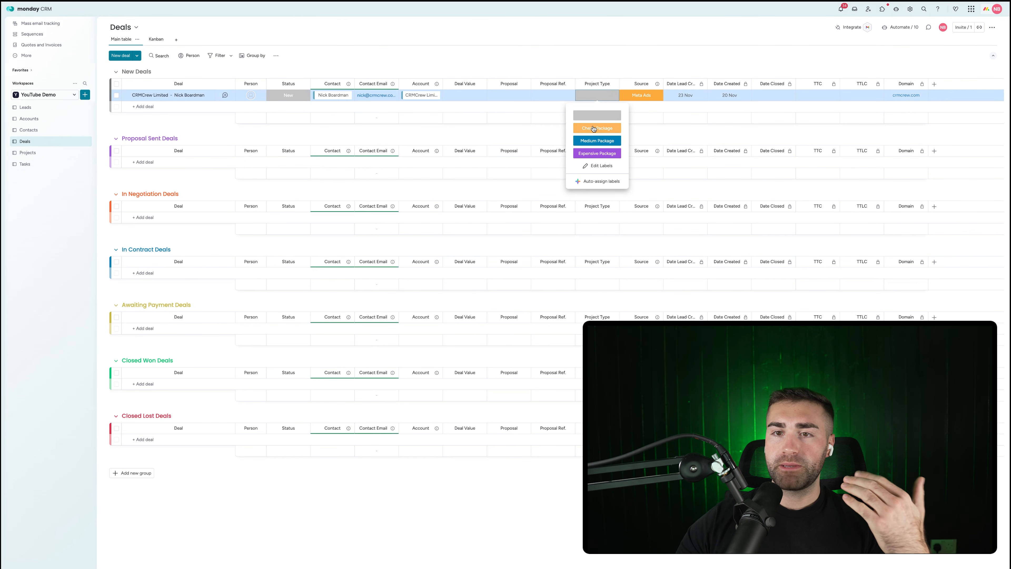
pyautogui.click(460, 135)
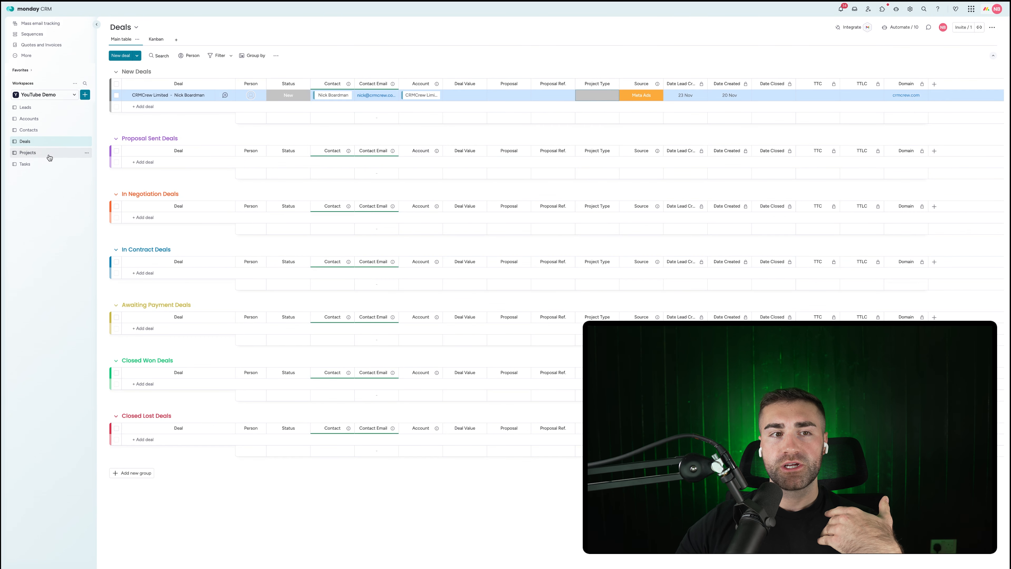
pyautogui.click(27, 165)
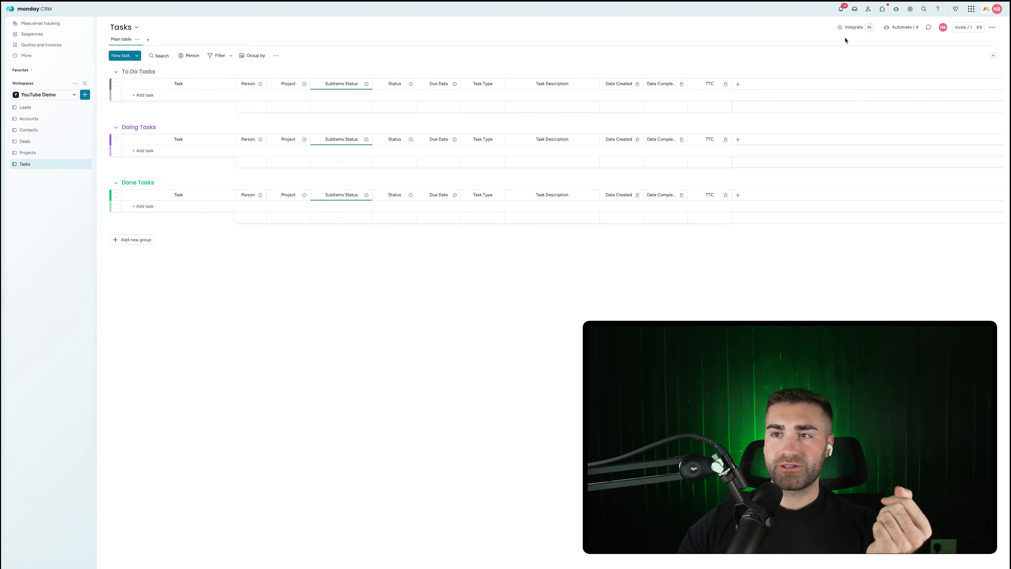
pyautogui.click(893, 33)
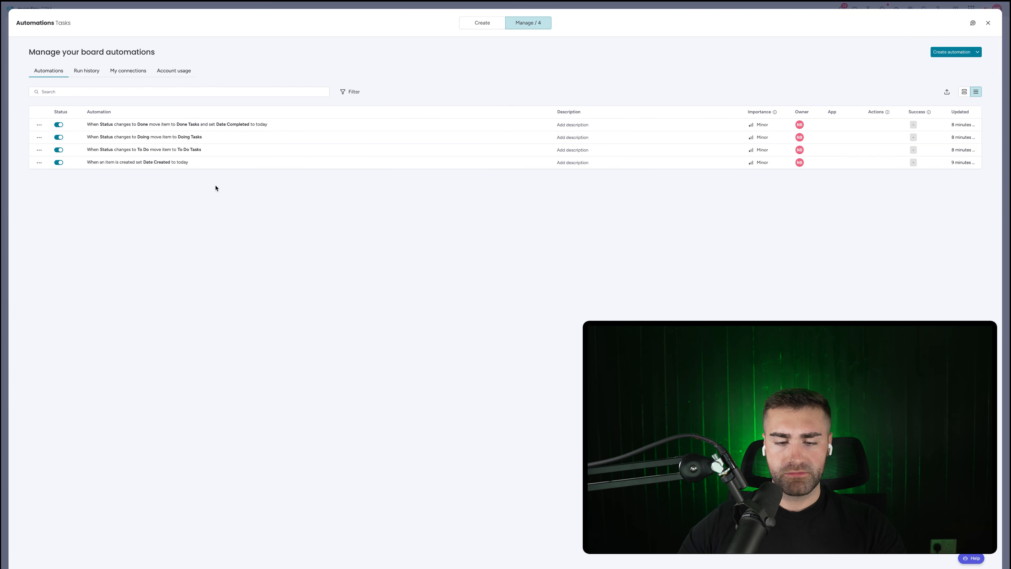
pyautogui.press('super+r')
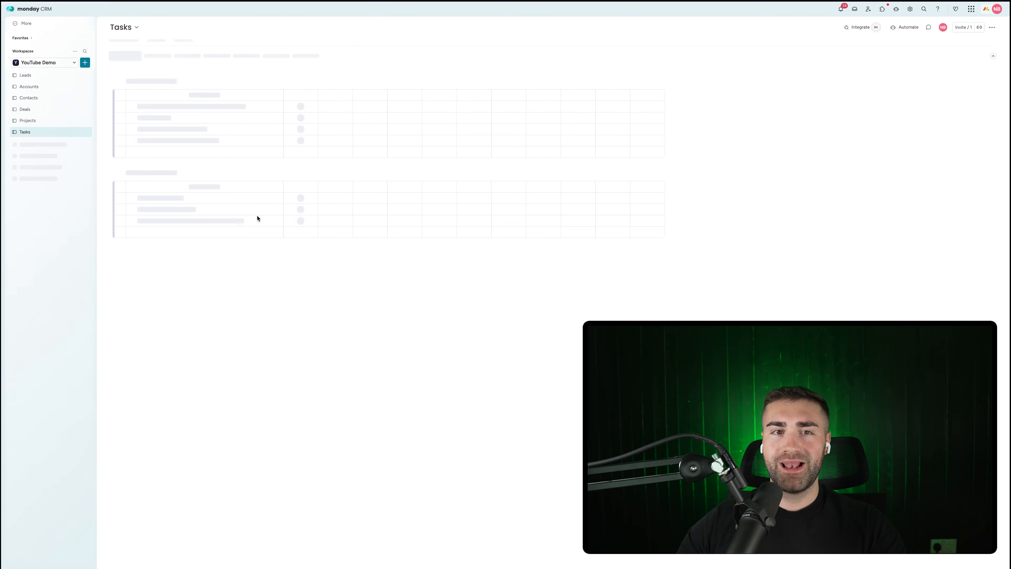
pyautogui.click(915, 29)
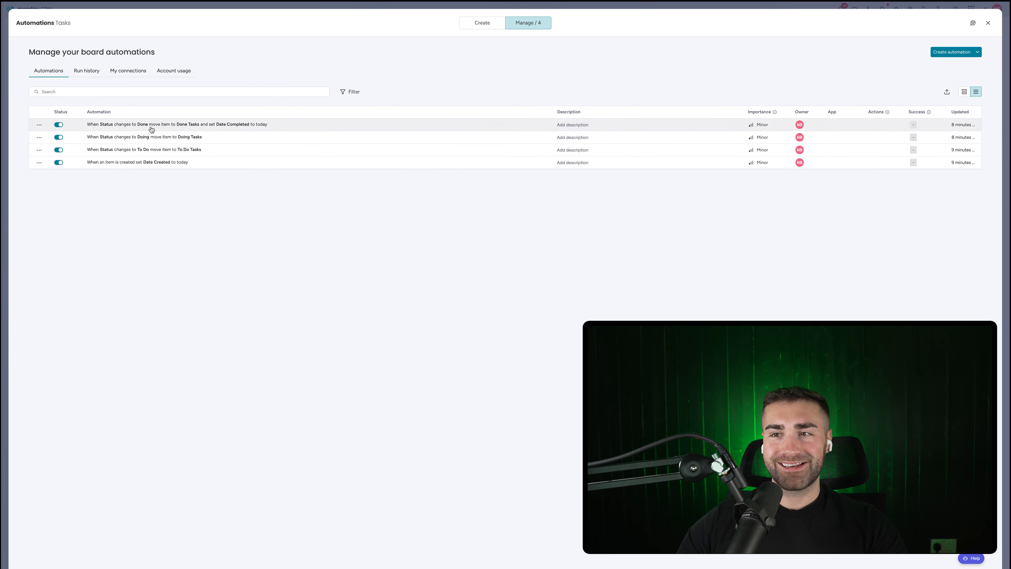
pyautogui.press('Escape')
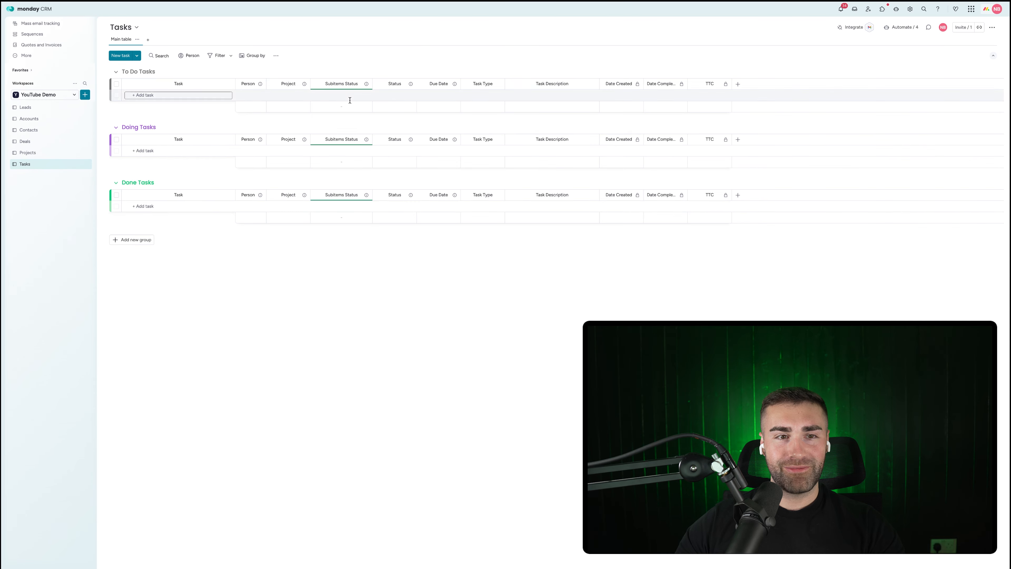
# Step: Duplicate the Projects automation that creates linked tasks when a project is created
pyautogui.click(38, 153)
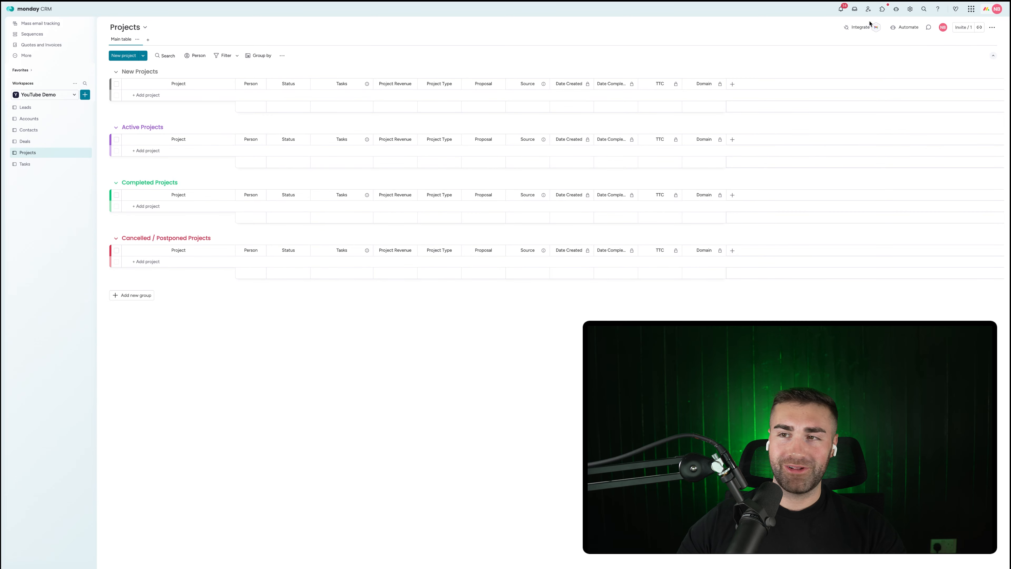
pyautogui.click(908, 27)
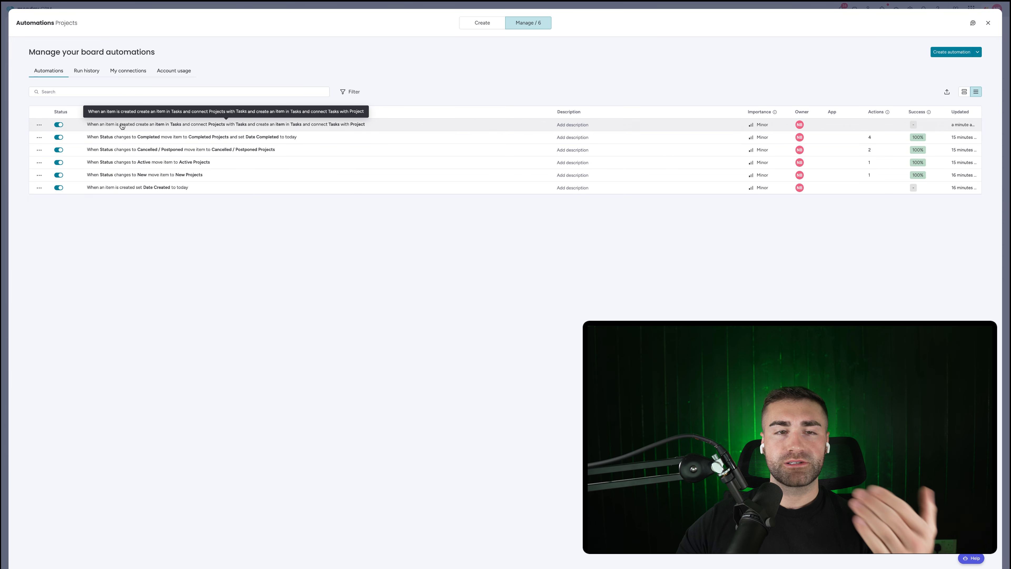
pyautogui.click(40, 126)
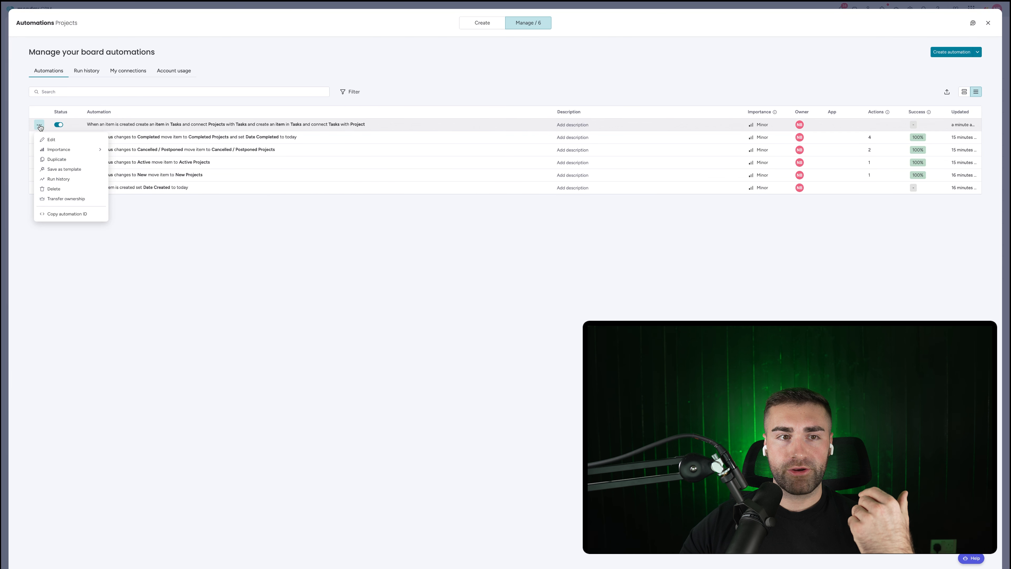
pyautogui.click(53, 159)
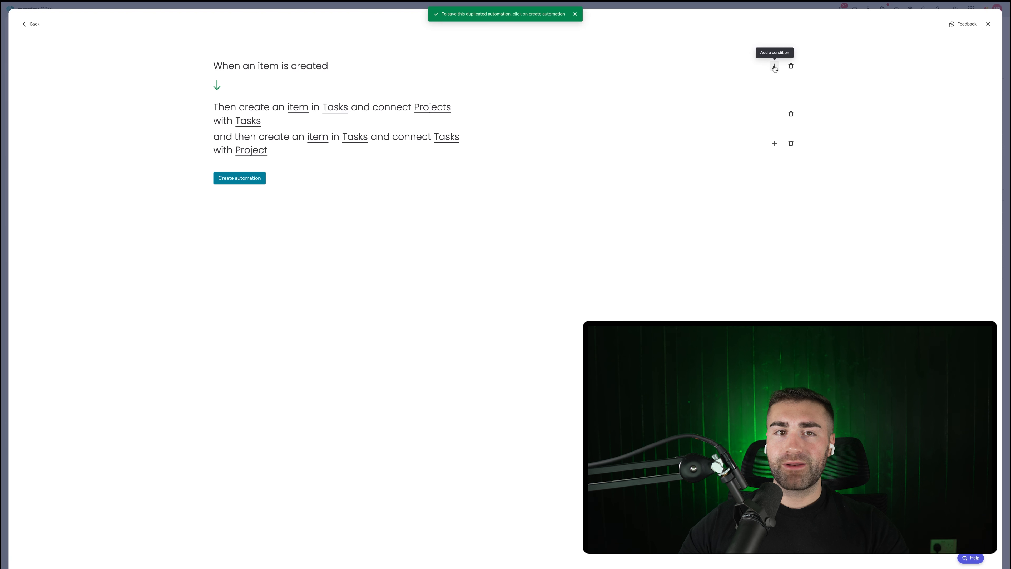
# Step: Add a trigger condition requiring Project Type to be Expensive Package
pyautogui.click(775, 66)
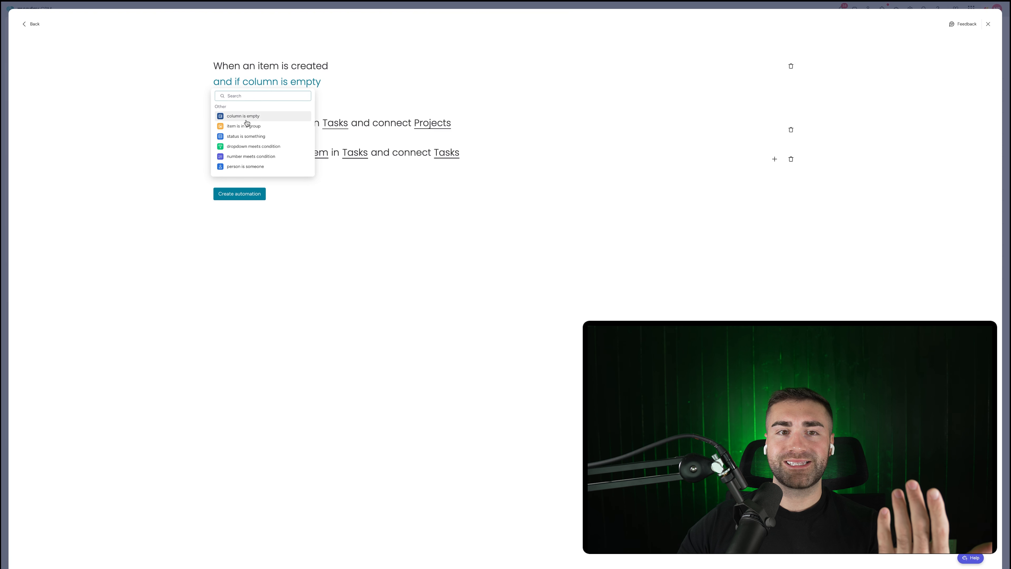
pyautogui.click(245, 136)
pyautogui.click(275, 82)
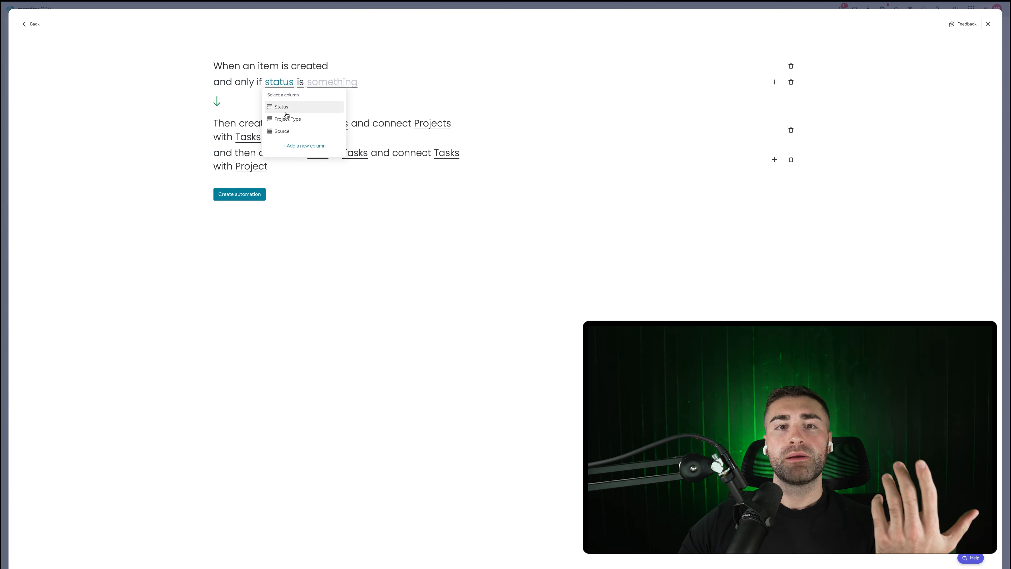
pyautogui.click(279, 117)
pyautogui.click(356, 84)
pyautogui.click(360, 132)
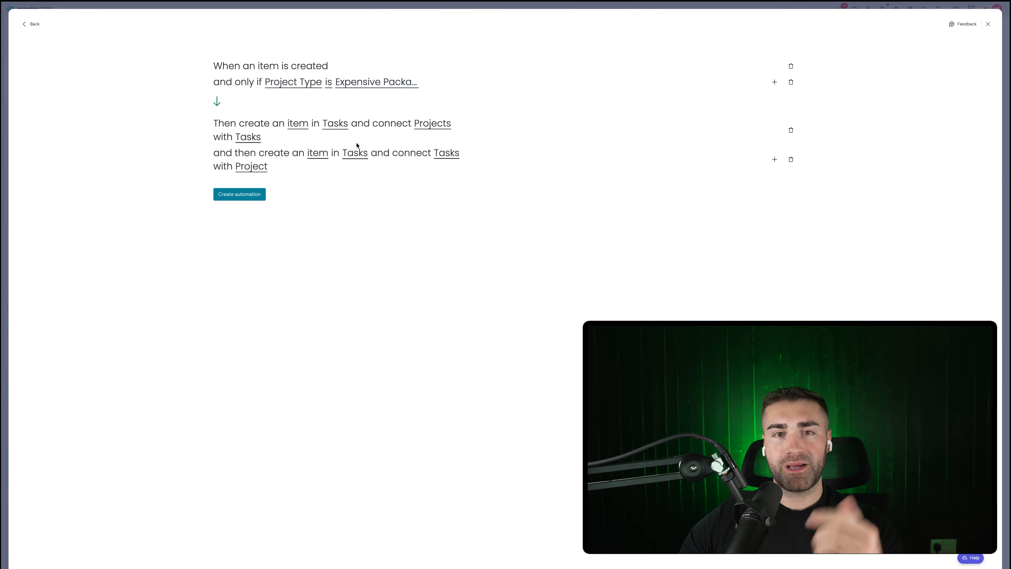
# Step: Rename the first created task to 'Expensive Package Task #1'
pyautogui.click(295, 126)
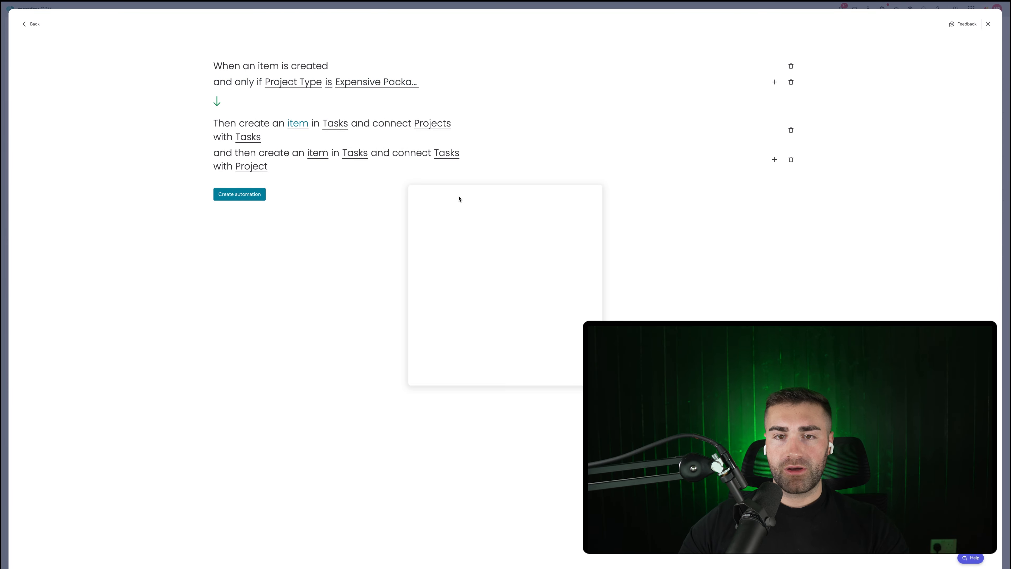
pyautogui.click(492, 230)
pyautogui.write('Expensive Package')
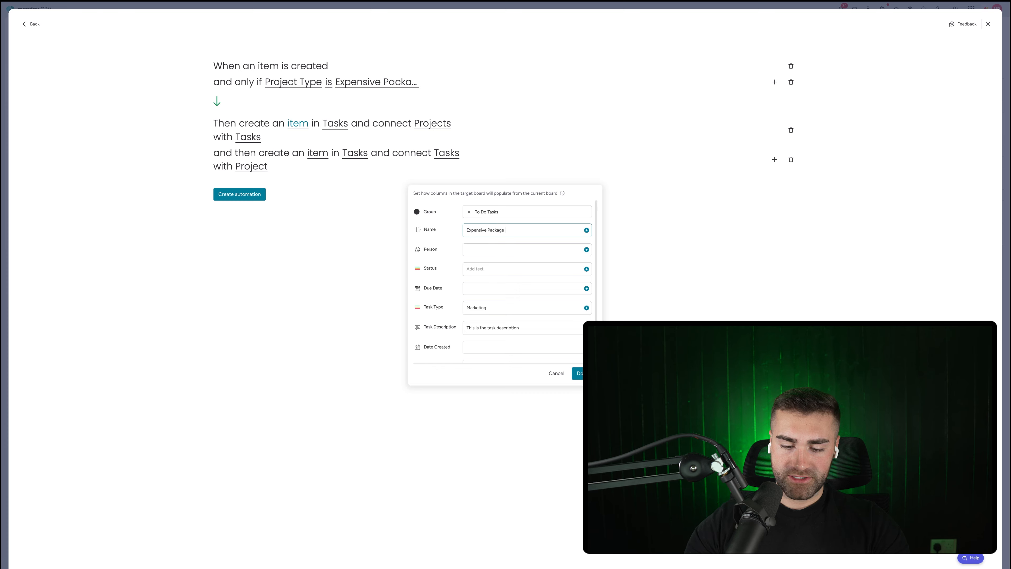
pyautogui.write(' Task #1')
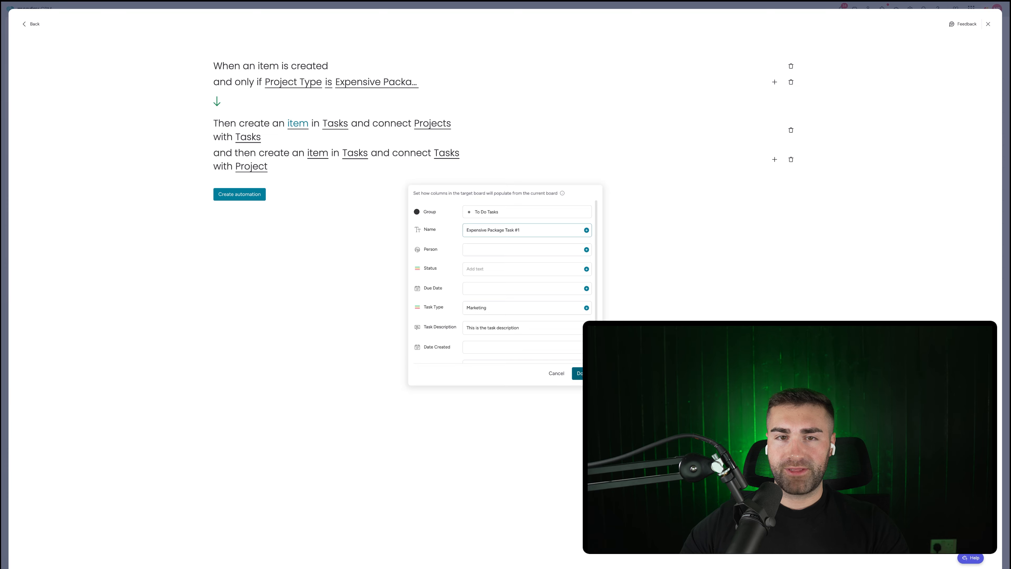
pyautogui.click(584, 373)
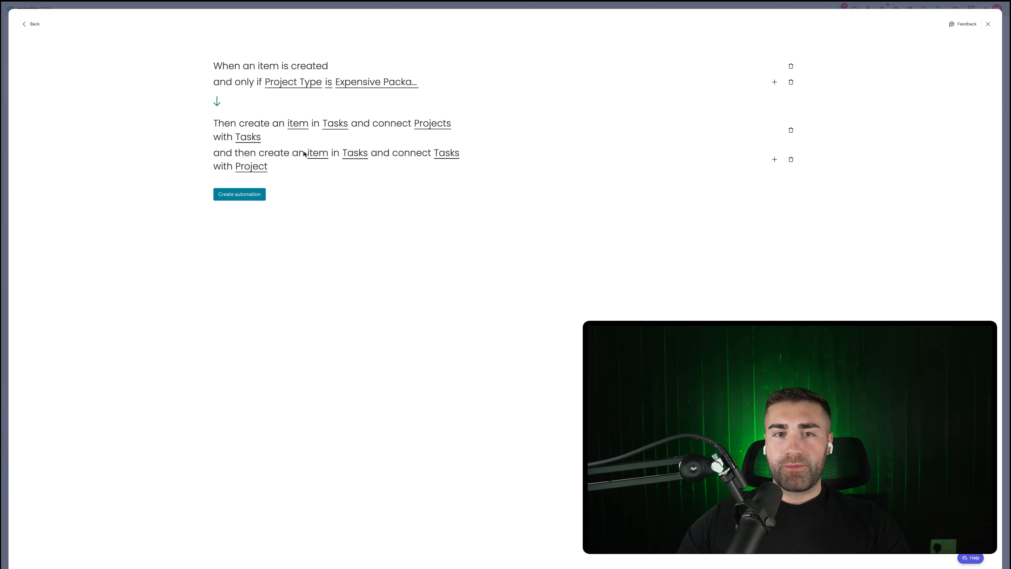
# Step: Rename the second created task to 'Expensive Package Task #2'
pyautogui.click(313, 155)
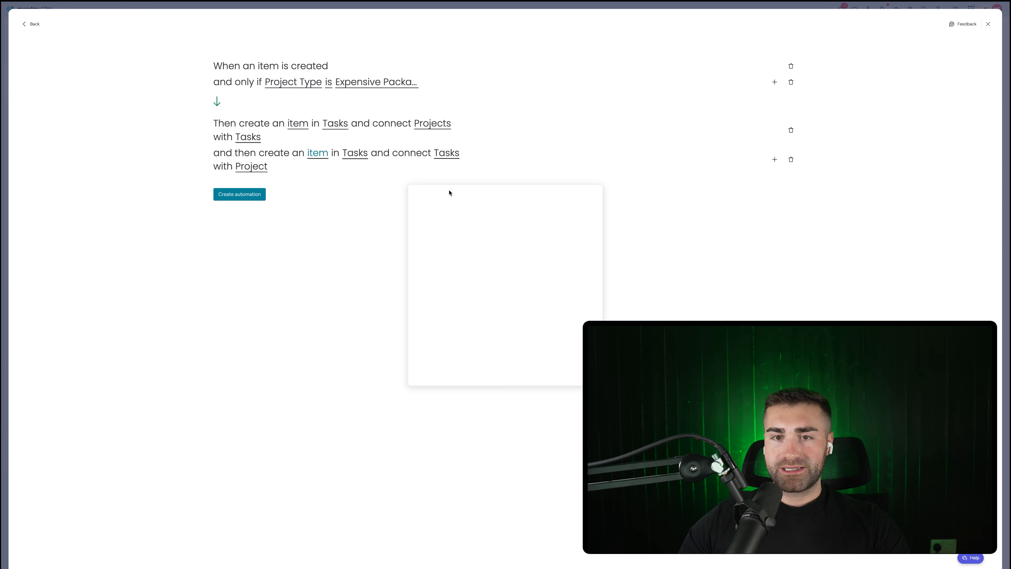
pyautogui.click(499, 230)
pyautogui.moveTo(490, 229); pyautogui.dragTo(409, 235)
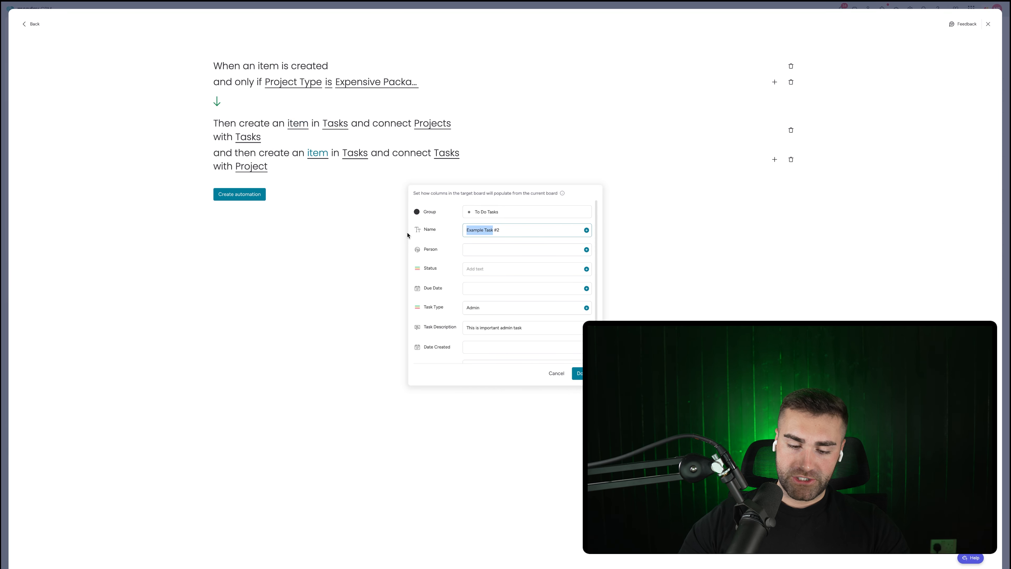
pyautogui.write('Expensive Packag')
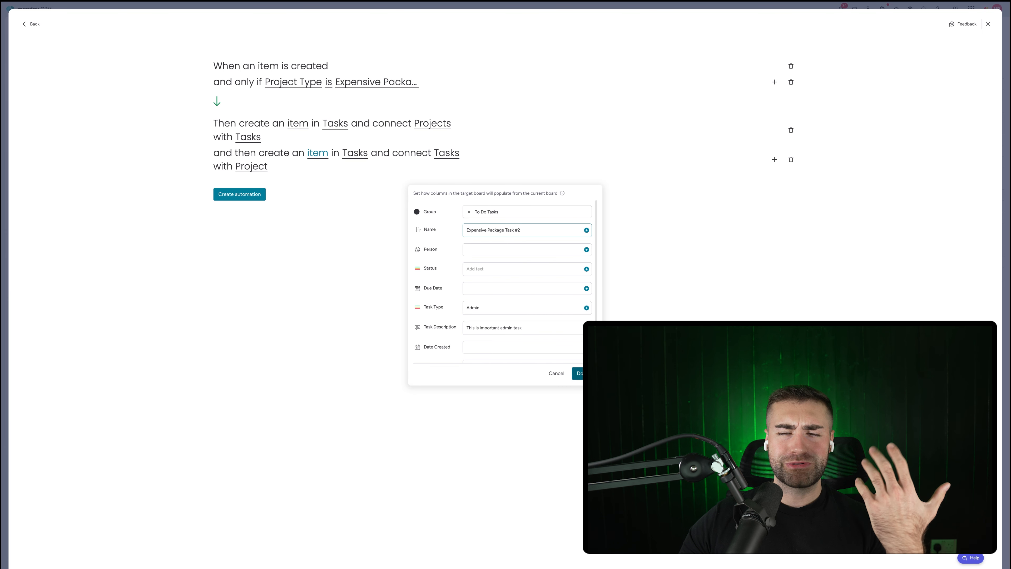
pyautogui.click(498, 181)
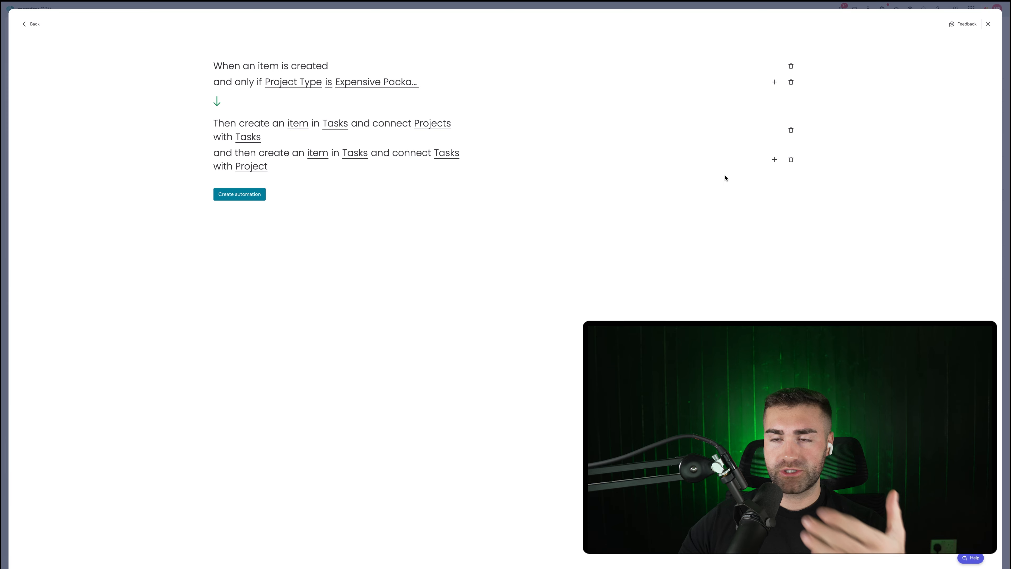
pyautogui.click(773, 162)
# Step: Add a 'create an item in board and connect boards' action: Tasks item linked to Projects via Tasks column
pyautogui.write('create an item')
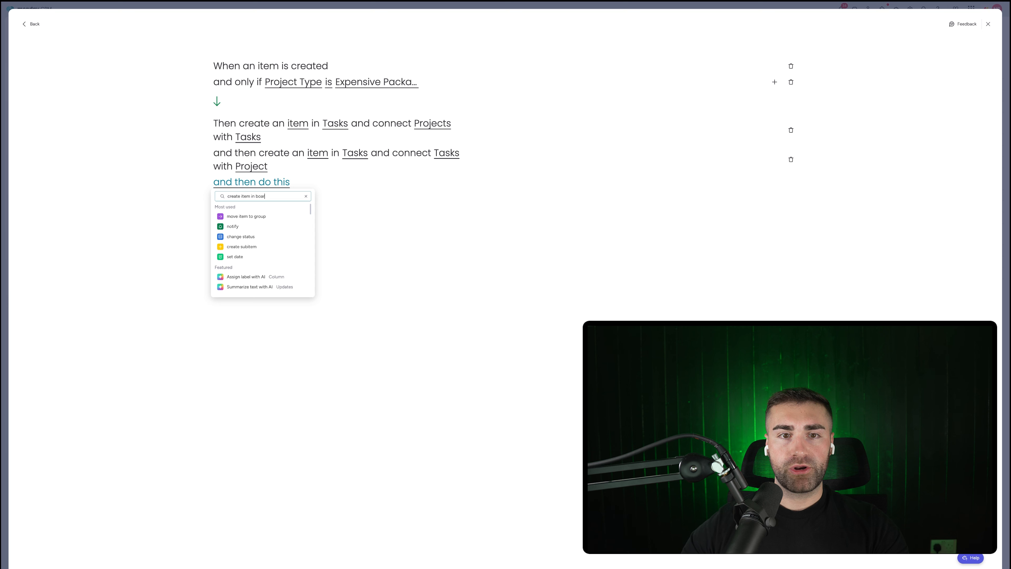
pyautogui.write(' in board')
pyautogui.click(273, 226)
pyautogui.click(361, 181)
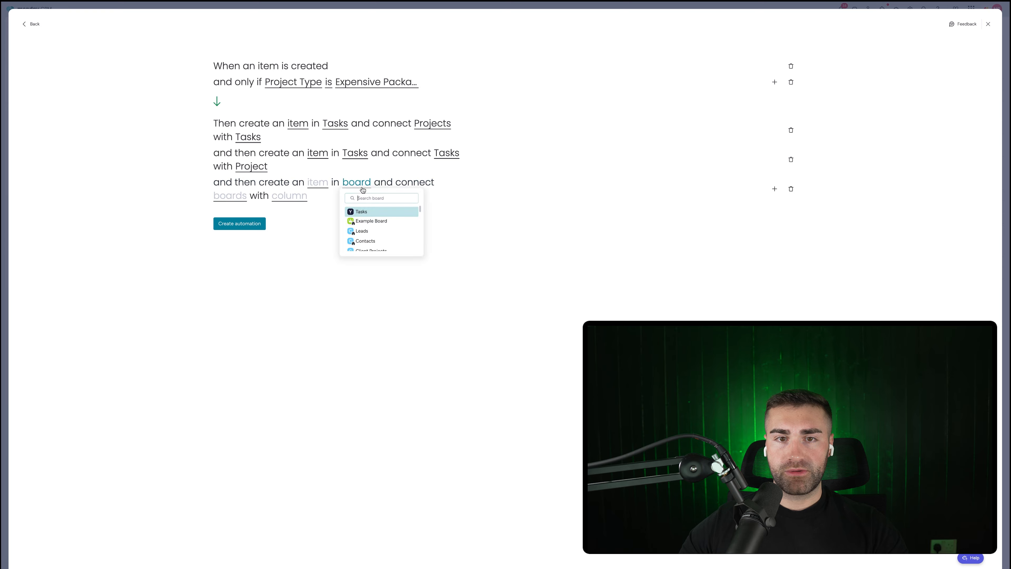
pyautogui.click(359, 212)
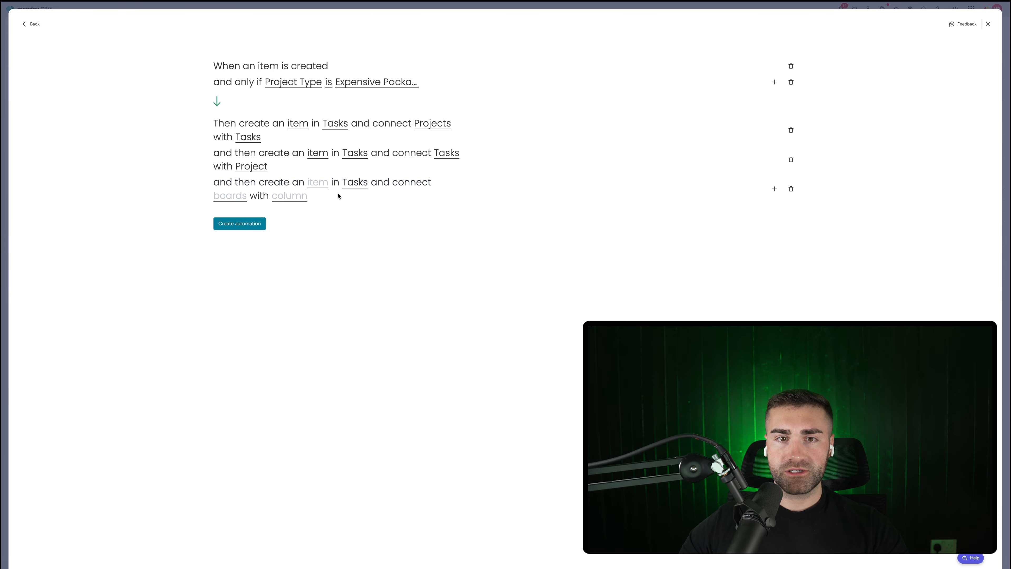
pyautogui.click(232, 197)
pyautogui.click(236, 222)
pyautogui.click(289, 196)
pyautogui.click(289, 220)
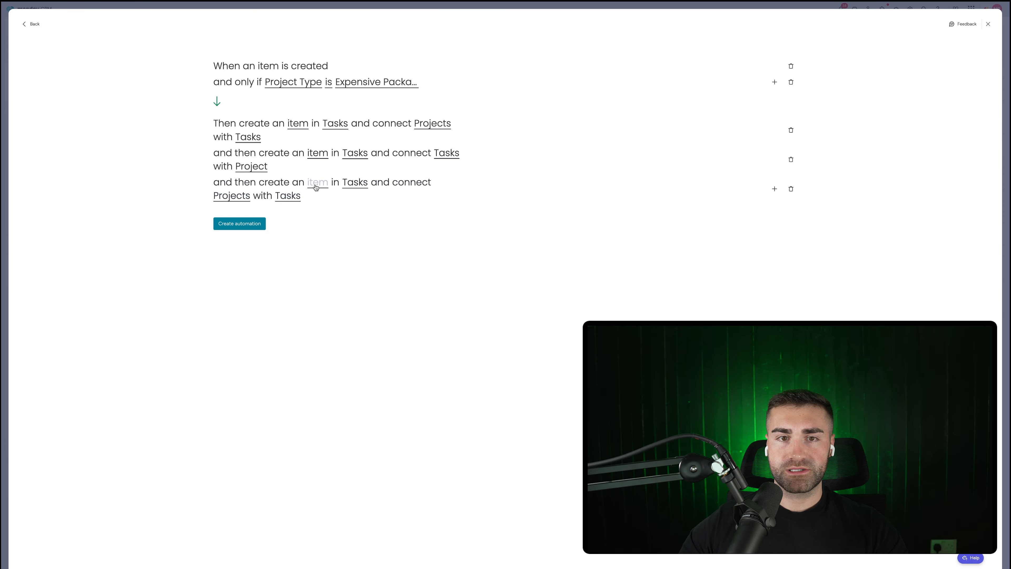
# Step: Clear the person, status, date created and date completed mappings for the new task
pyautogui.click(316, 184)
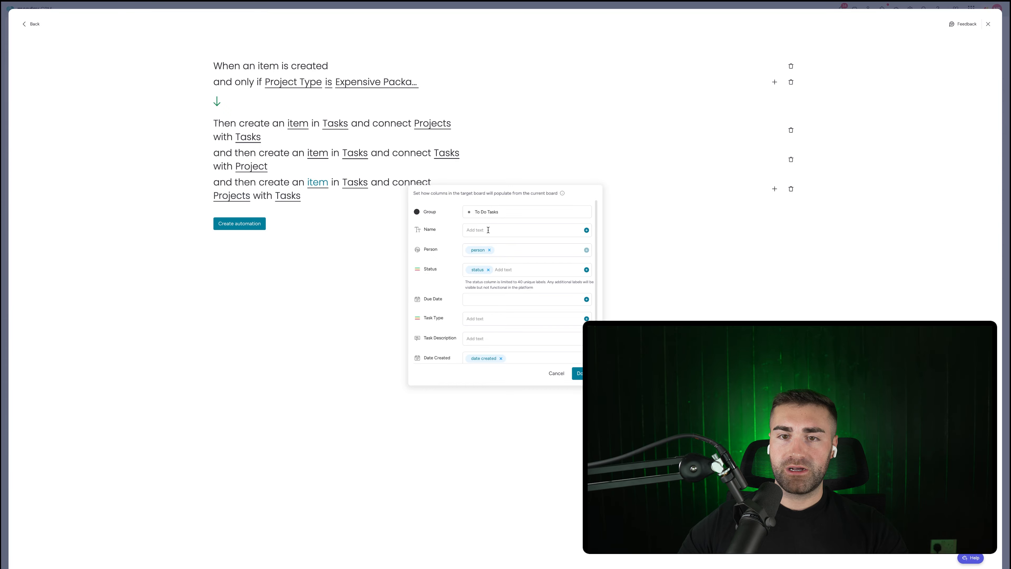
pyautogui.click(491, 251)
pyautogui.click(488, 270)
pyautogui.scroll(-1, 486, 275)
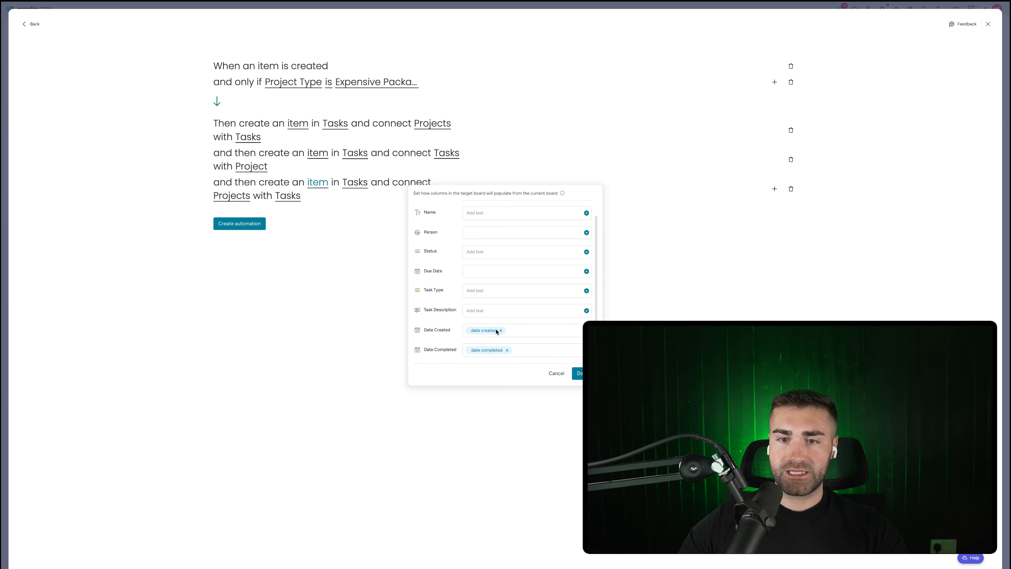
pyautogui.click(501, 330)
pyautogui.click(506, 349)
pyautogui.scroll(1, 480, 279)
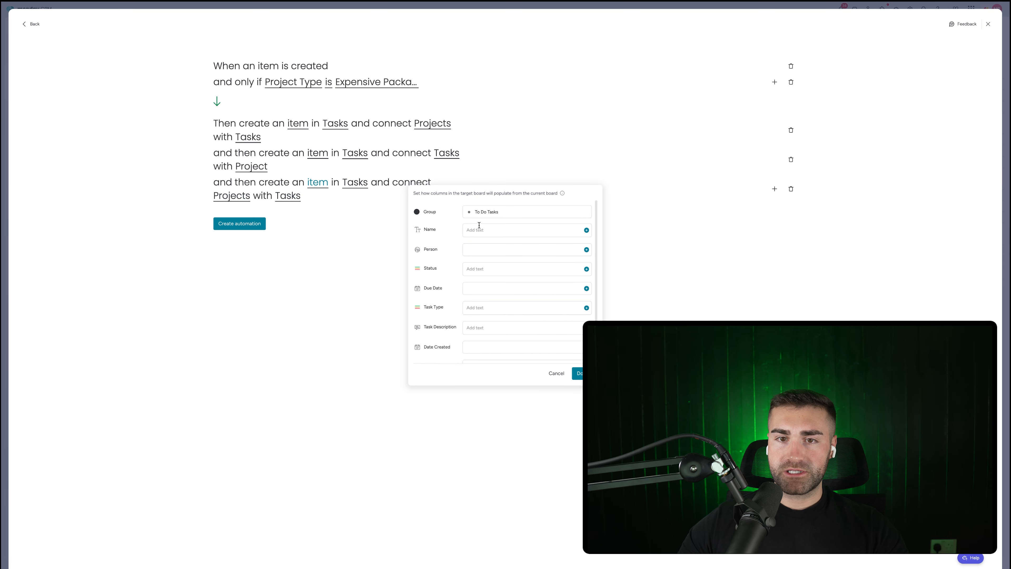
# Step: Name the task 'Expensive Package Task #3' with Task Type Finance, and save the automation
pyautogui.click(480, 230)
pyautogui.write('Expensive Package Task #3')
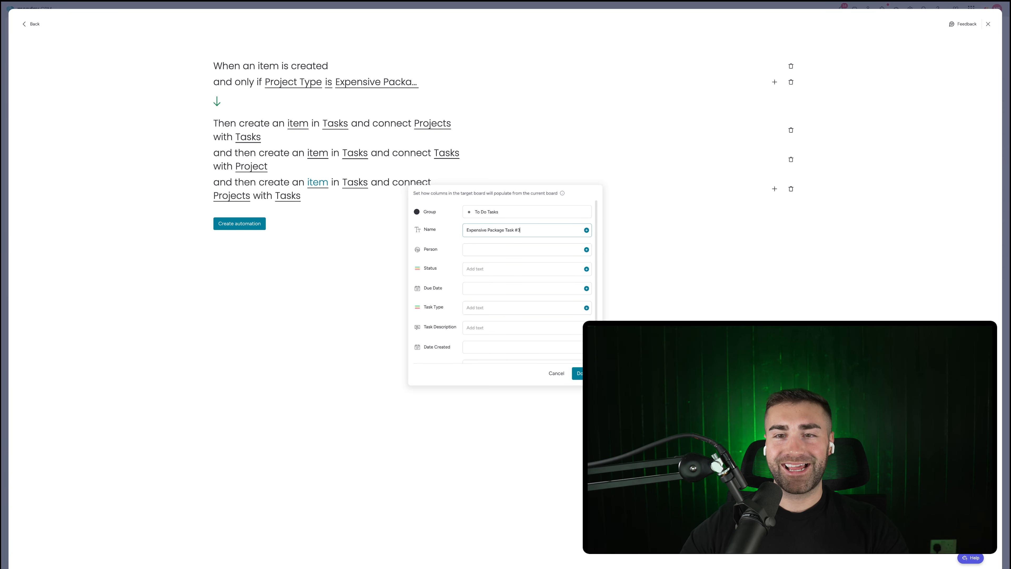
pyautogui.press('Return')
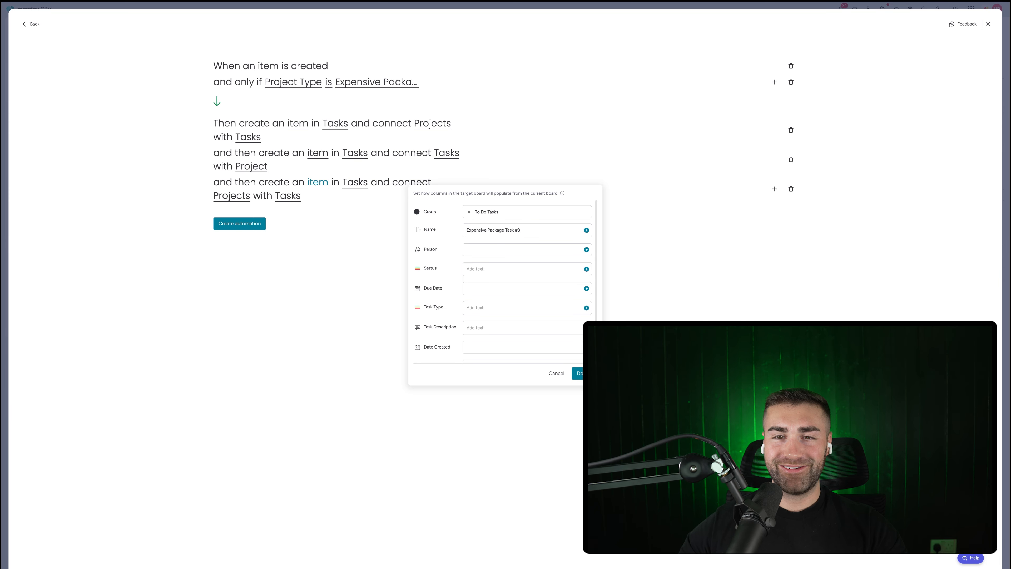
pyautogui.click(507, 236)
pyautogui.scroll(-1, 507, 244)
pyautogui.click(497, 293)
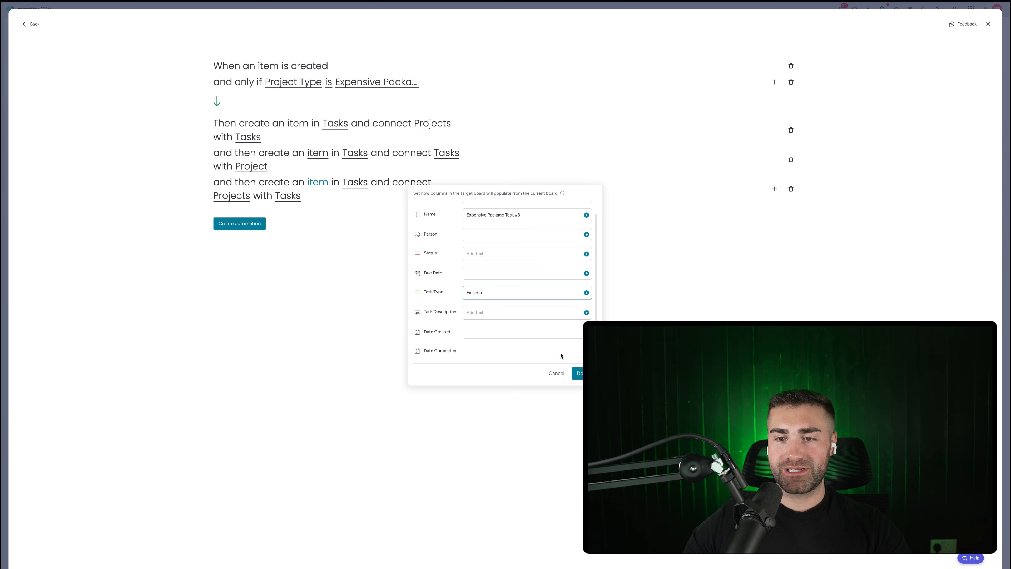
pyautogui.click(578, 373)
pyautogui.click(241, 224)
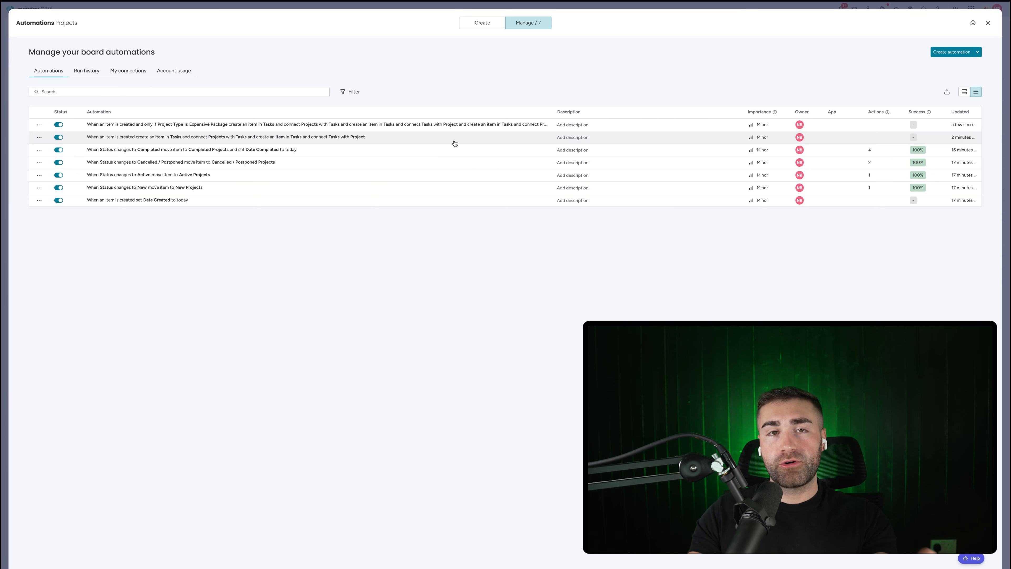
# Step: Close the board automations list and switch to the Deals board
pyautogui.press('Escape')
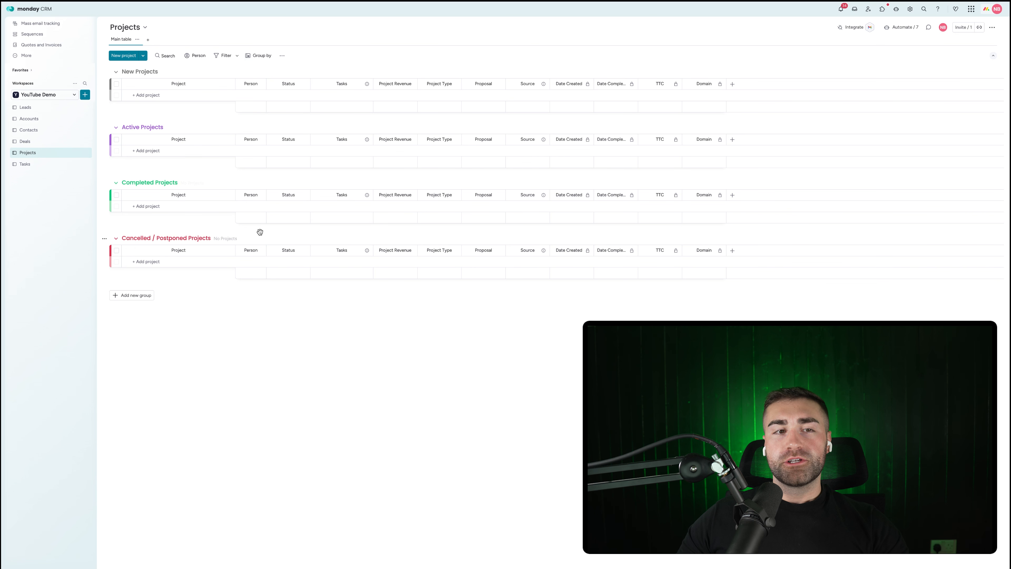
pyautogui.click(42, 143)
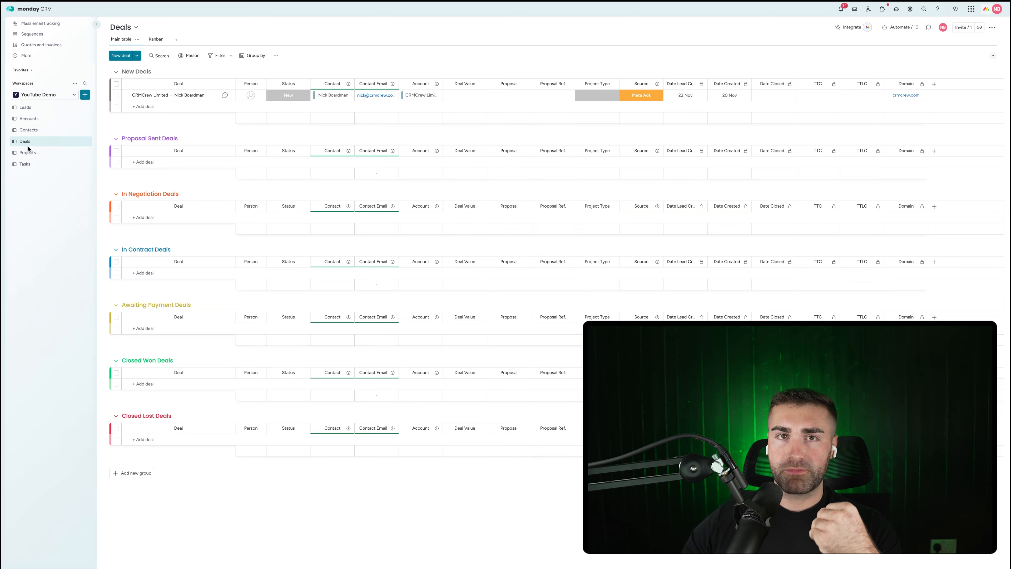
# Step: Add a two-way Connect boards column on Deals linked to the Projects board
pyautogui.click(935, 85)
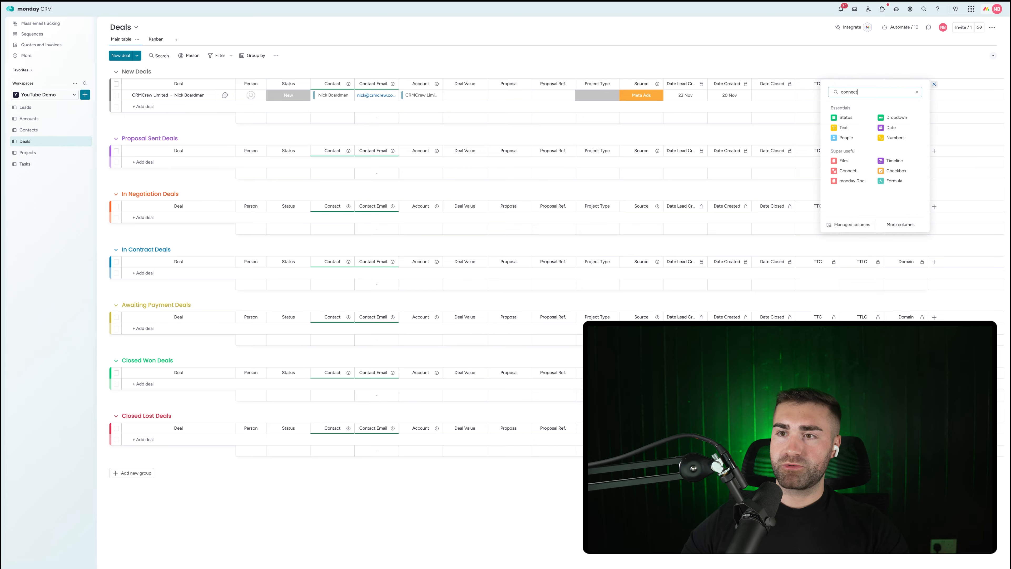
pyautogui.click(852, 128)
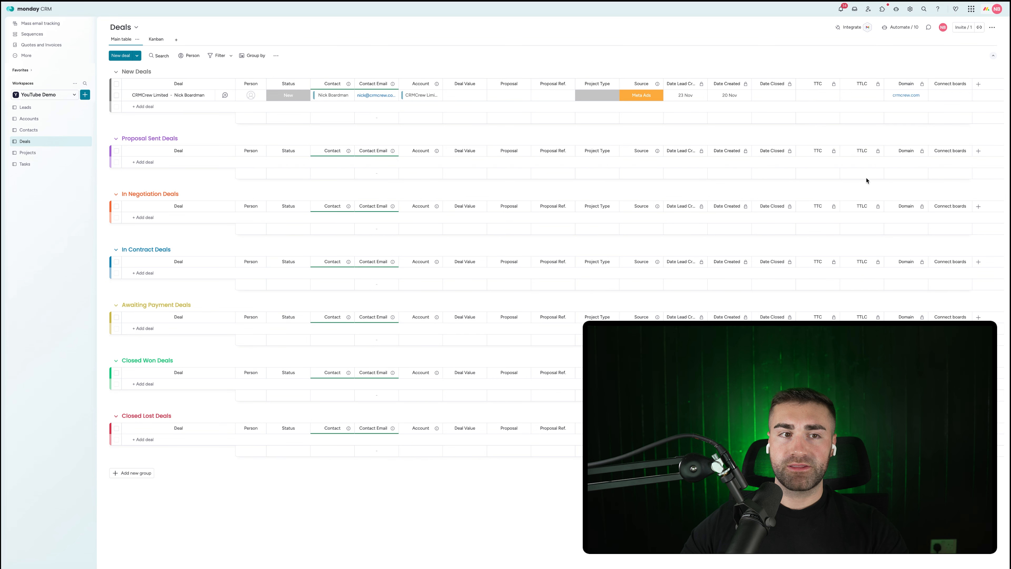
pyautogui.click(886, 166)
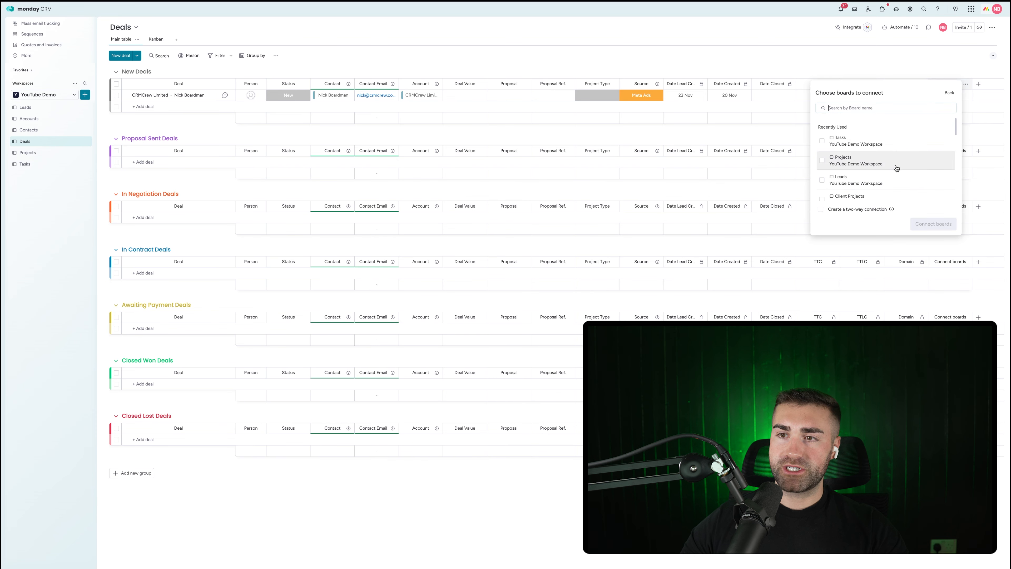
pyautogui.click(857, 160)
pyautogui.click(821, 209)
pyautogui.click(933, 224)
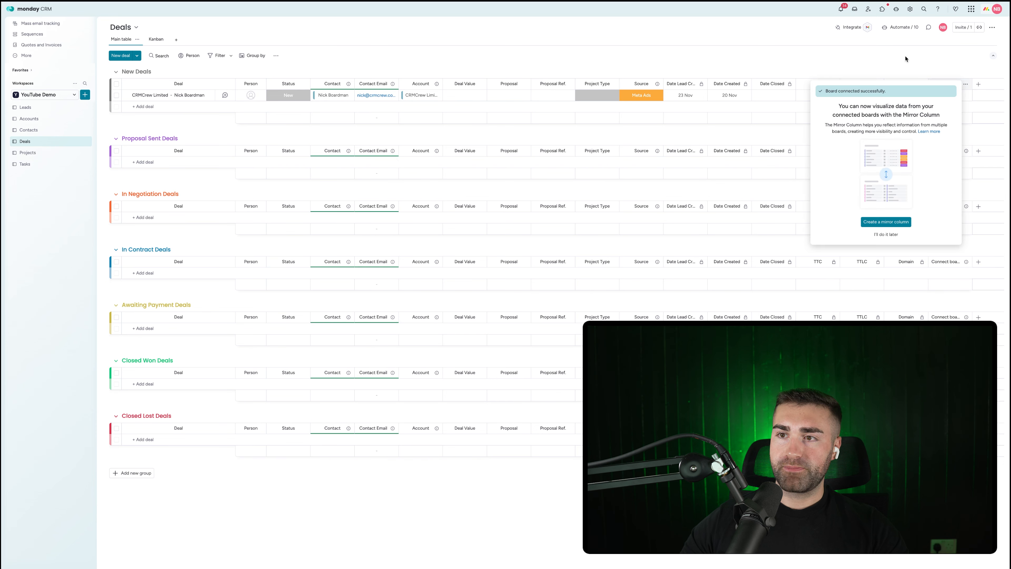
pyautogui.click(906, 59)
# Step: Name the new column Project and restrict who can edit it
pyautogui.click(943, 84)
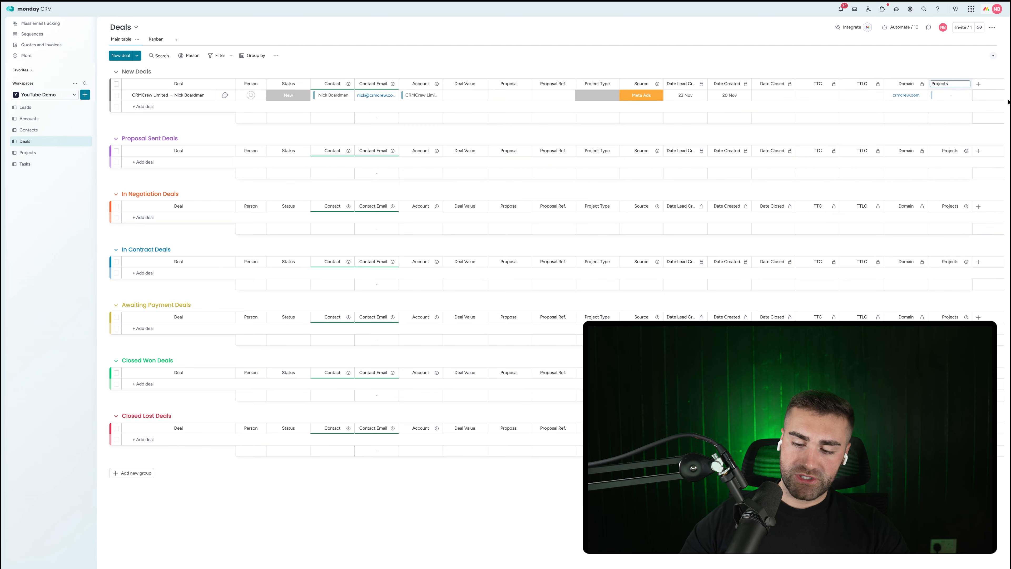
pyautogui.press('Return')
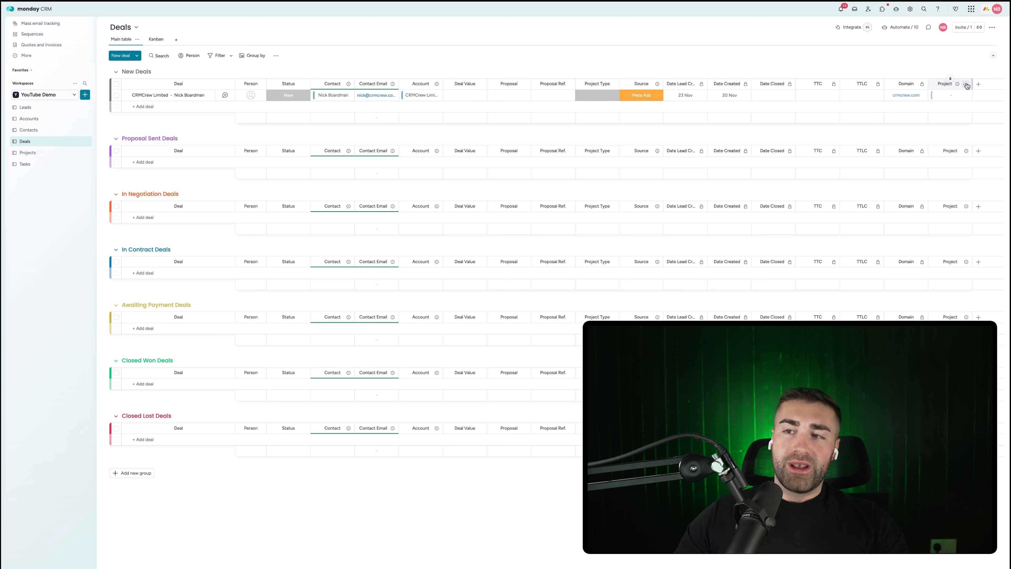
pyautogui.click(965, 84)
pyautogui.moveTo(929, 106)
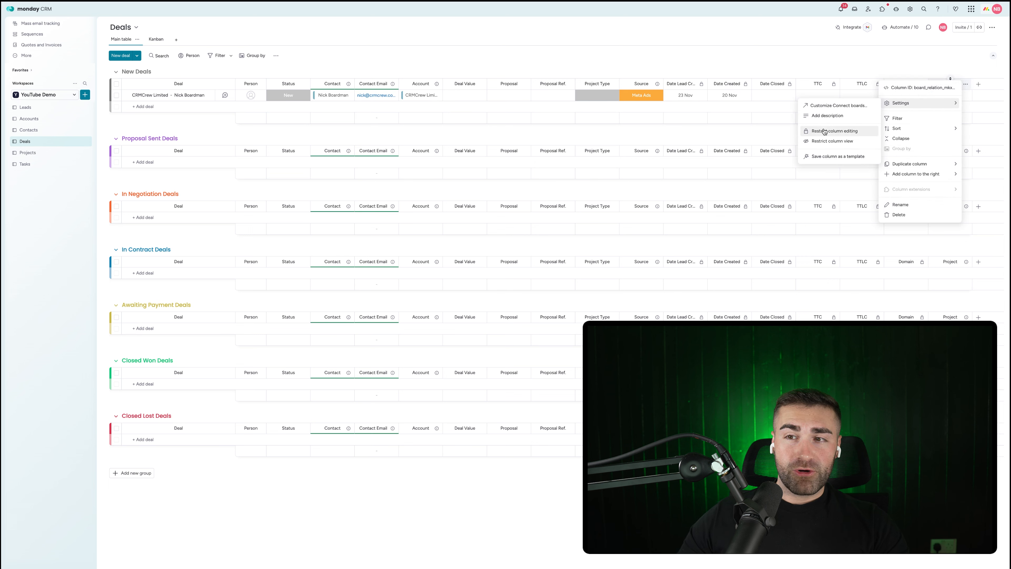
pyautogui.click(834, 131)
# Step: On the Projects board, rename the linked Deals column to Deal
pyautogui.click(14, 153)
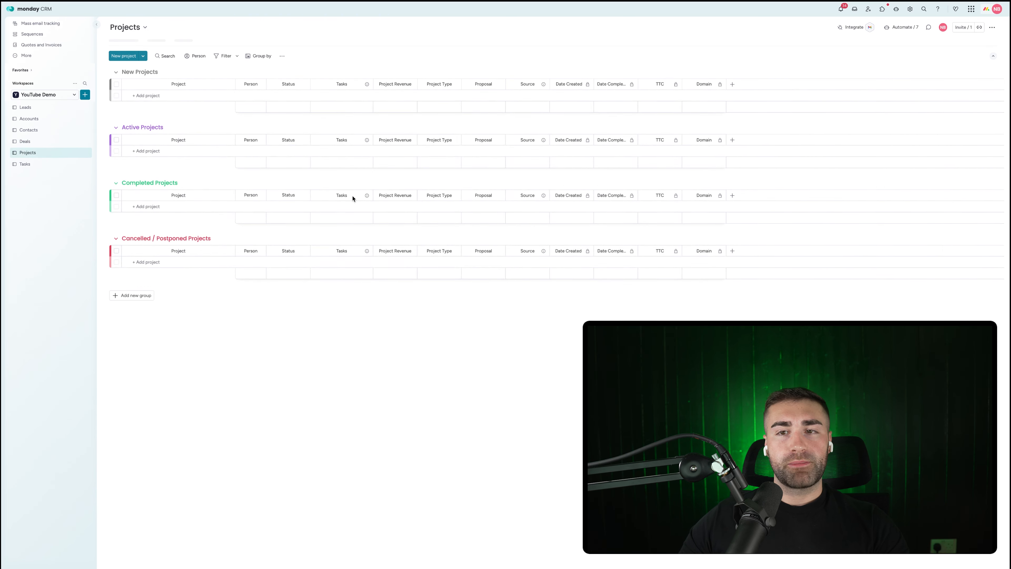
pyautogui.click(742, 84)
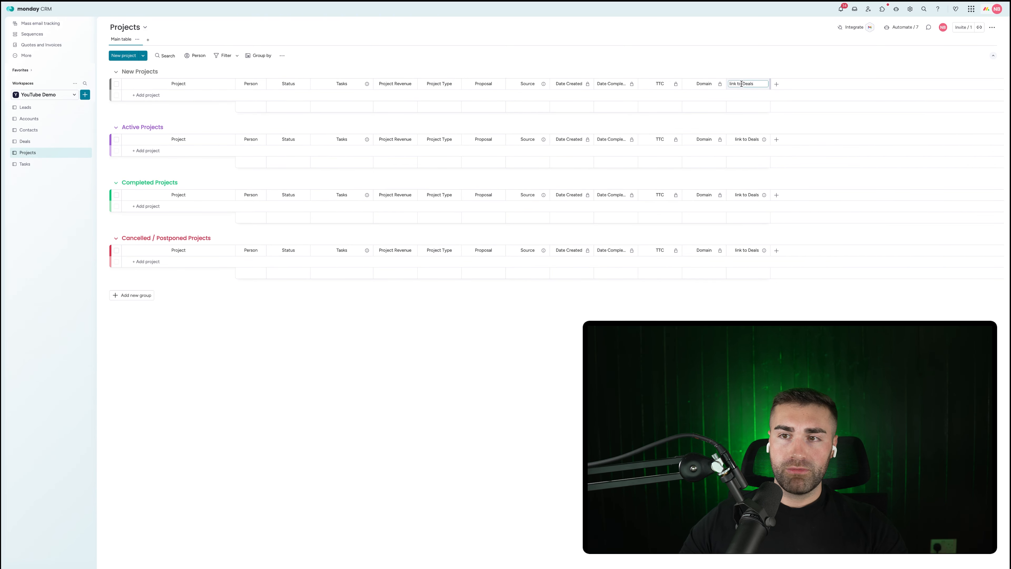
pyautogui.press('BackSpace')
pyautogui.press('BackSpace')
pyautogui.press('BackSpace')
pyautogui.press('BackSpace')
pyautogui.press('BackSpace')
pyautogui.press('BackSpace')
pyautogui.press('BackSpace')
pyautogui.press('BackSpace')
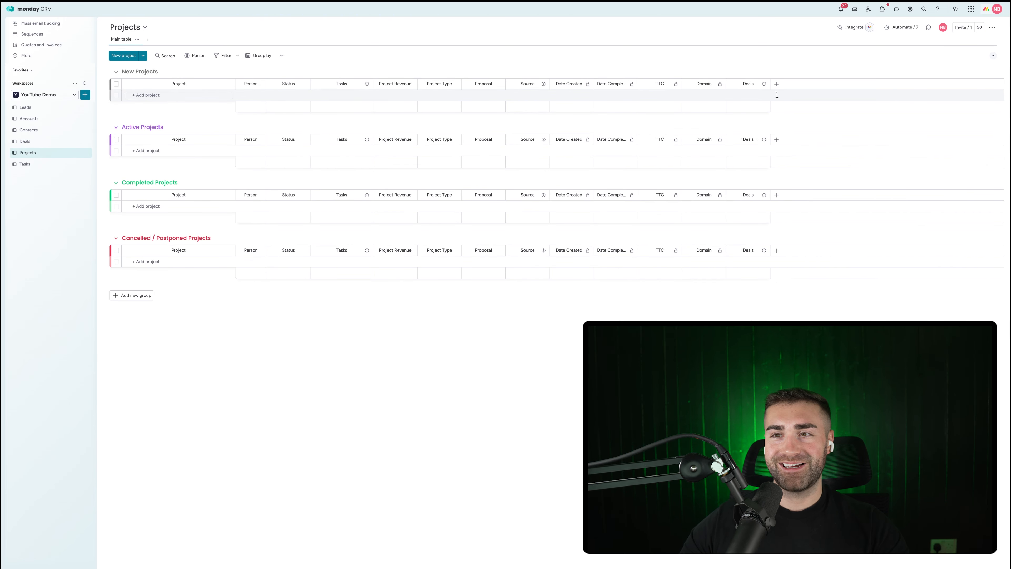
pyautogui.press('Return')
pyautogui.click(747, 84)
pyautogui.press('BackSpace')
pyautogui.press('Return')
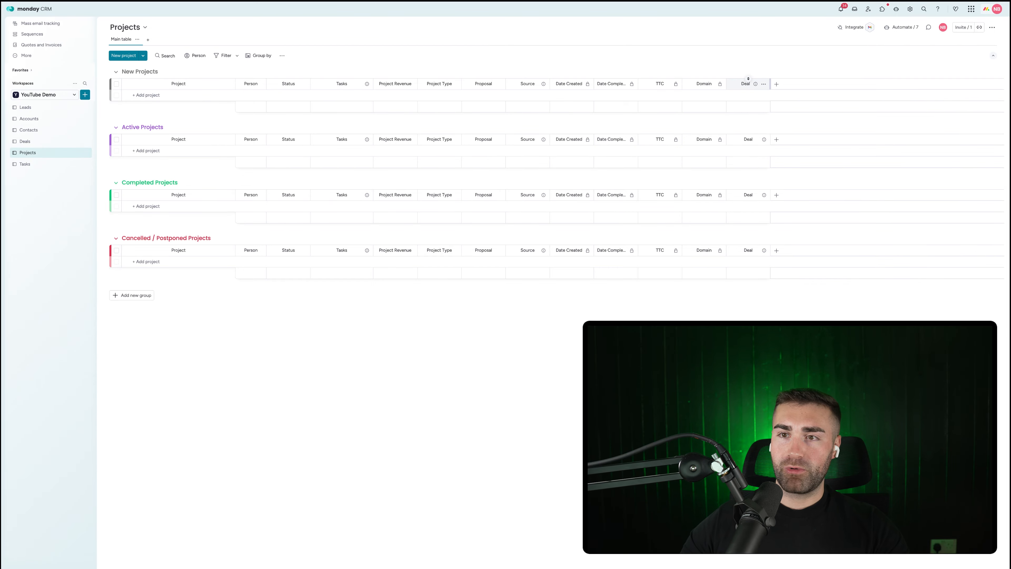
# Step: Restrict who can edit the Deal column on Projects
pyautogui.click(762, 86)
pyautogui.moveTo(784, 105)
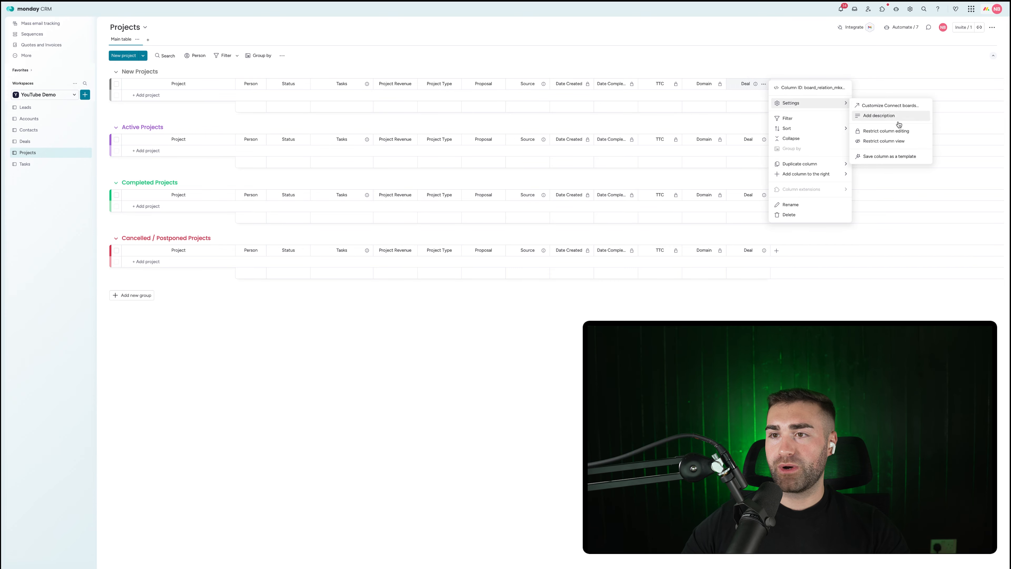
pyautogui.click(886, 131)
pyautogui.click(801, 48)
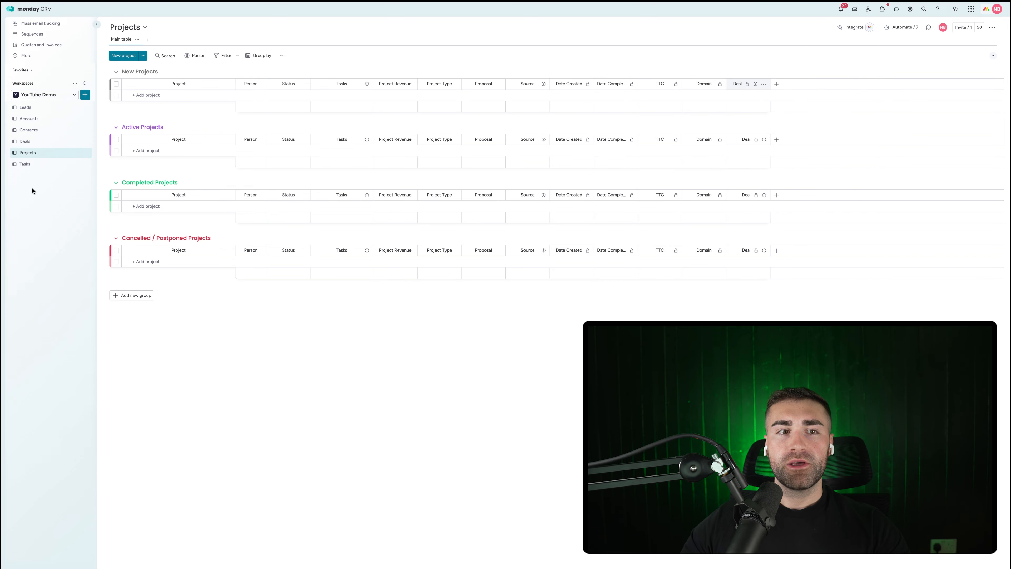
pyautogui.click(35, 144)
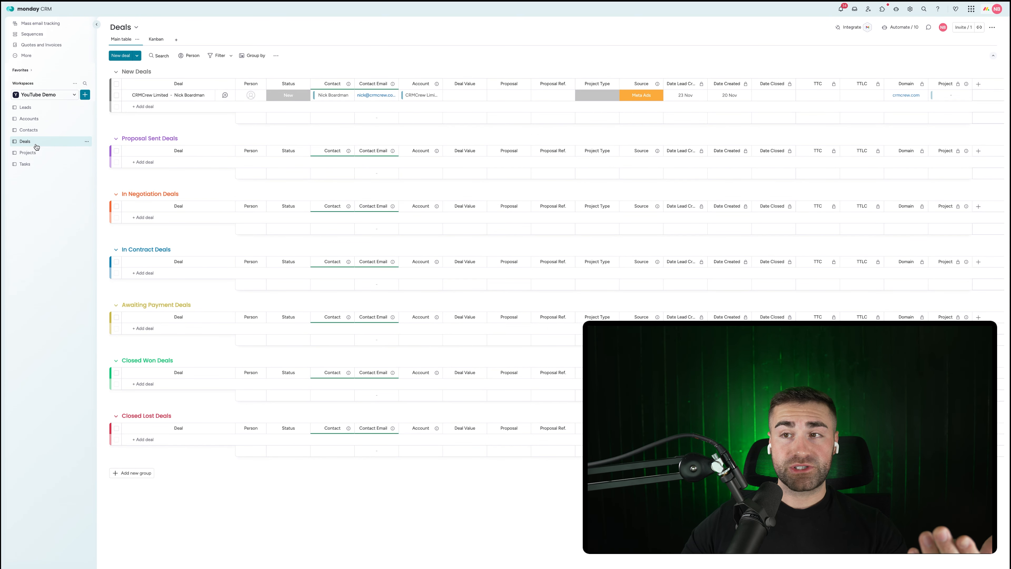
# Step: Start a new Deals automation triggered when Status changes to Won
pyautogui.click(903, 28)
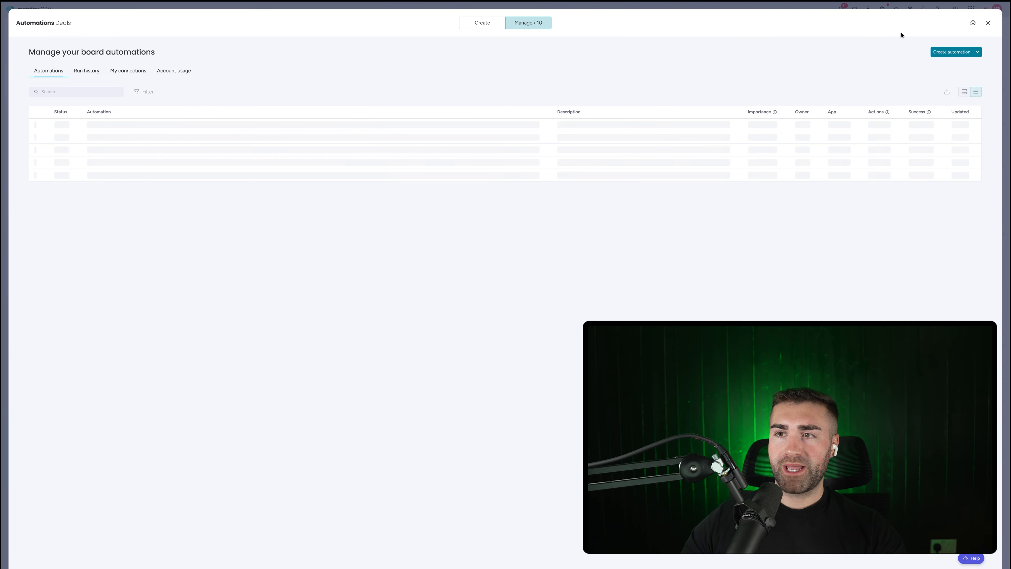
pyautogui.click(952, 54)
pyautogui.click(238, 71)
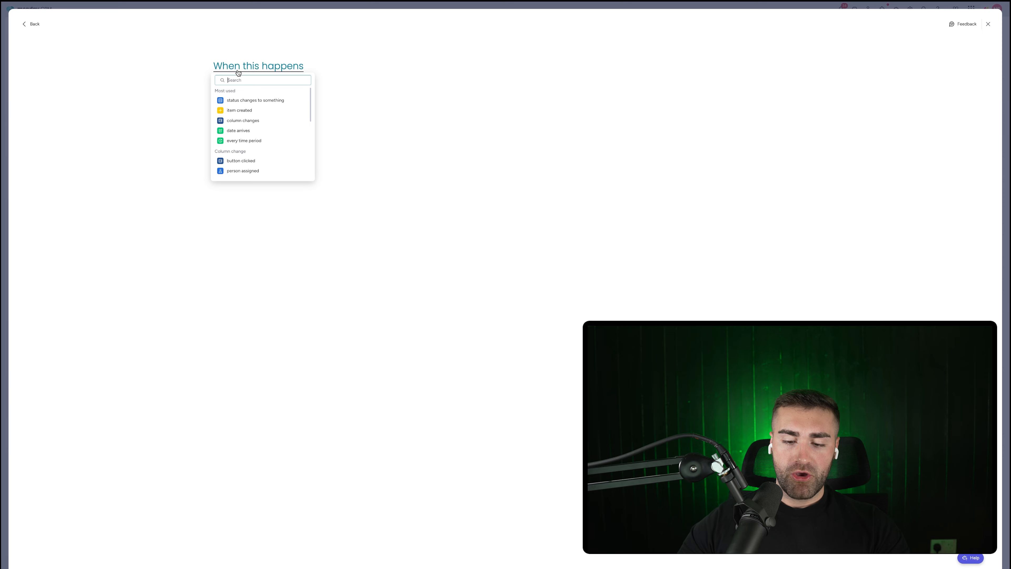
pyautogui.write('stat')
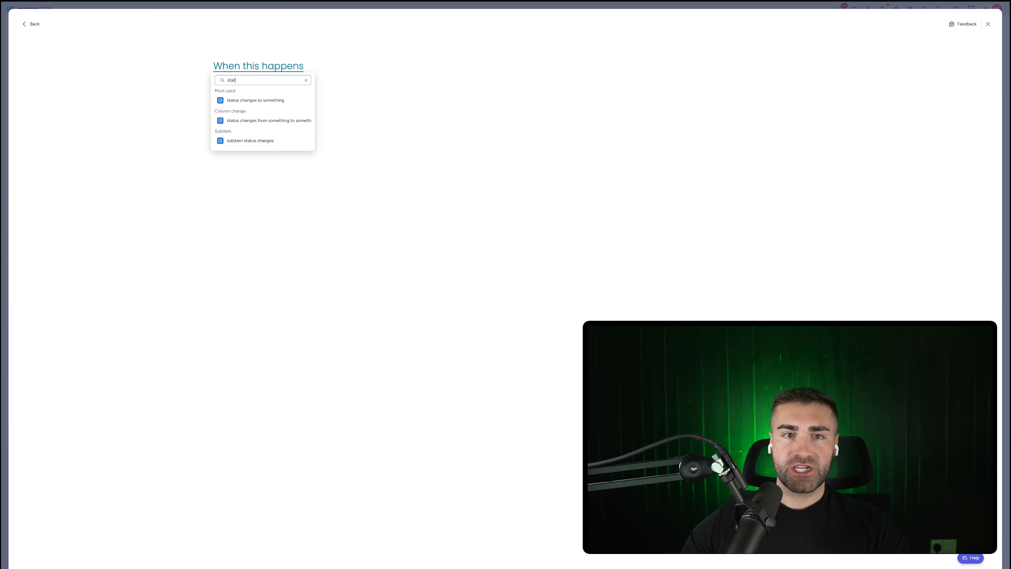
pyautogui.click(293, 100)
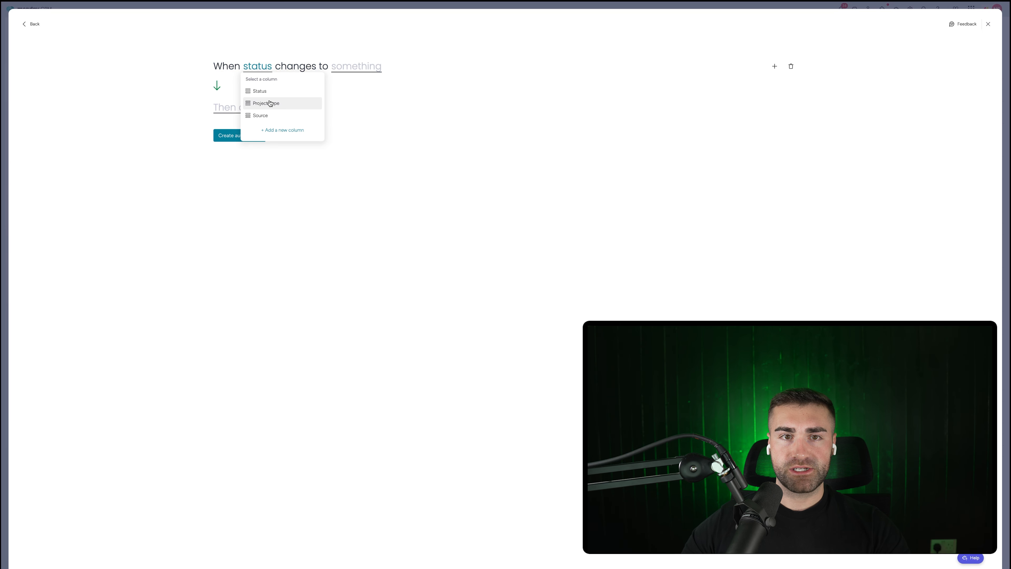
pyautogui.click(260, 91)
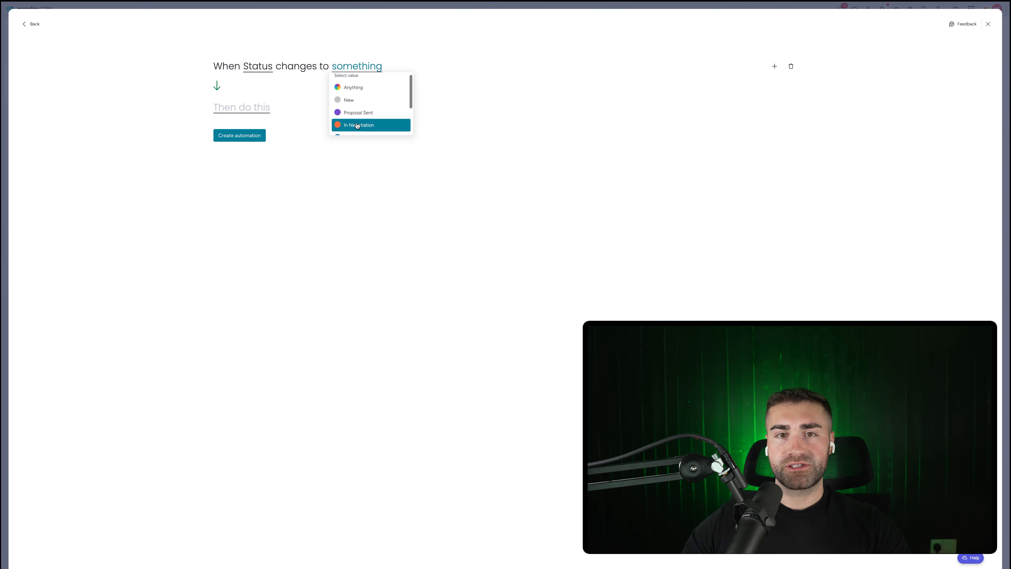
pyautogui.scroll(-2, 351, 127)
pyautogui.click(350, 129)
# Step: Add an action creating a Projects item connected to Deals through the Project column
pyautogui.click(245, 107)
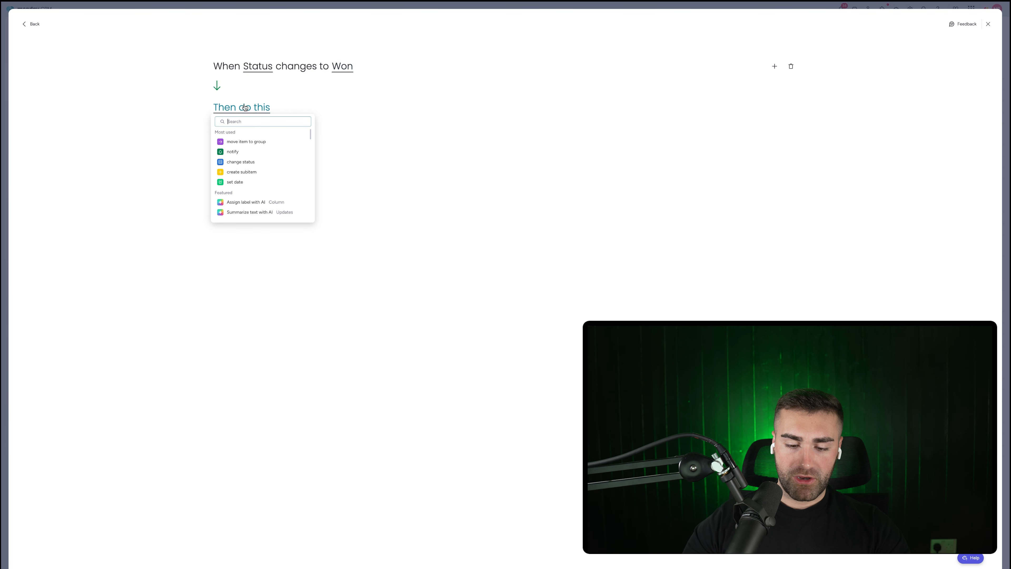
pyautogui.write('create item in board and')
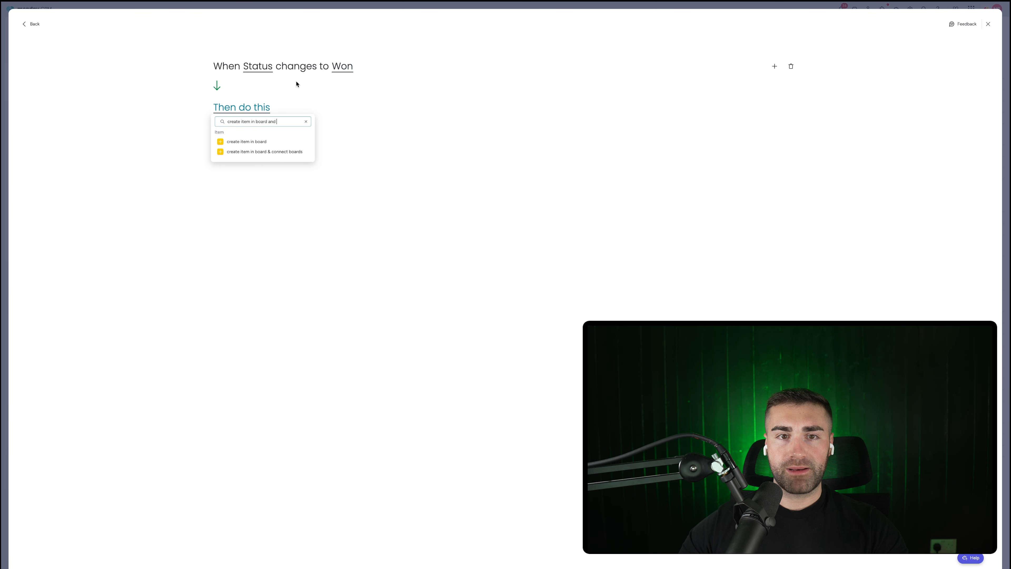
pyautogui.click(293, 152)
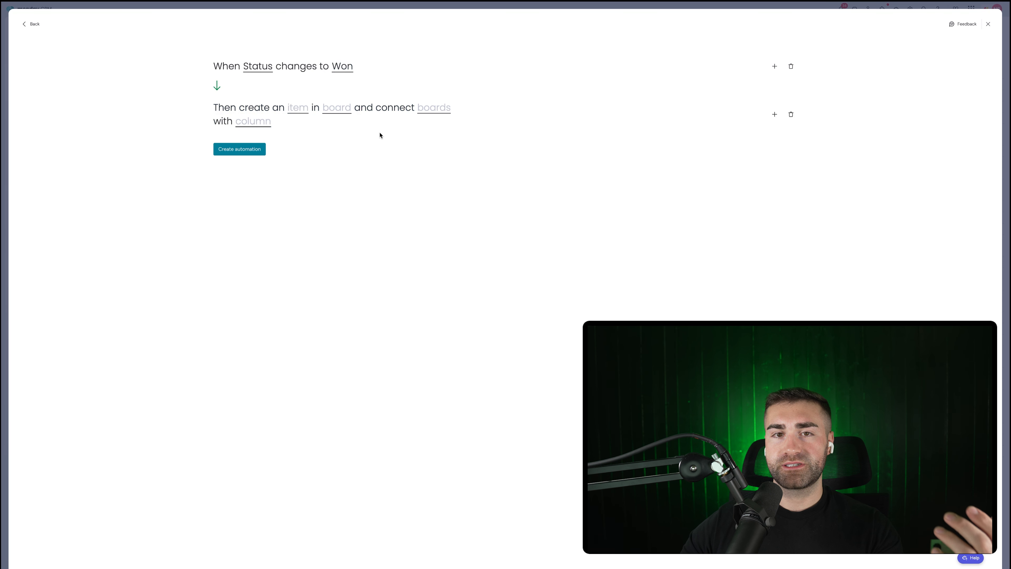
pyautogui.click(338, 106)
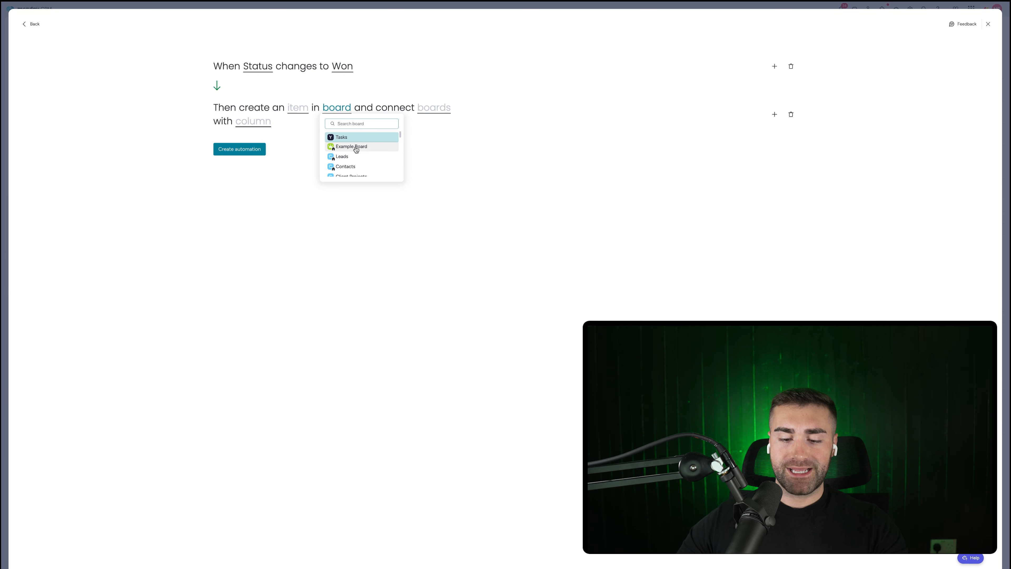
pyautogui.write('proje')
pyautogui.write('cvt')
pyautogui.press('BackSpace')
pyautogui.press('BackSpace')
pyautogui.press('BackSpace')
pyautogui.press('BackSpace')
pyautogui.press('BackSpace')
pyautogui.press('BackSpace')
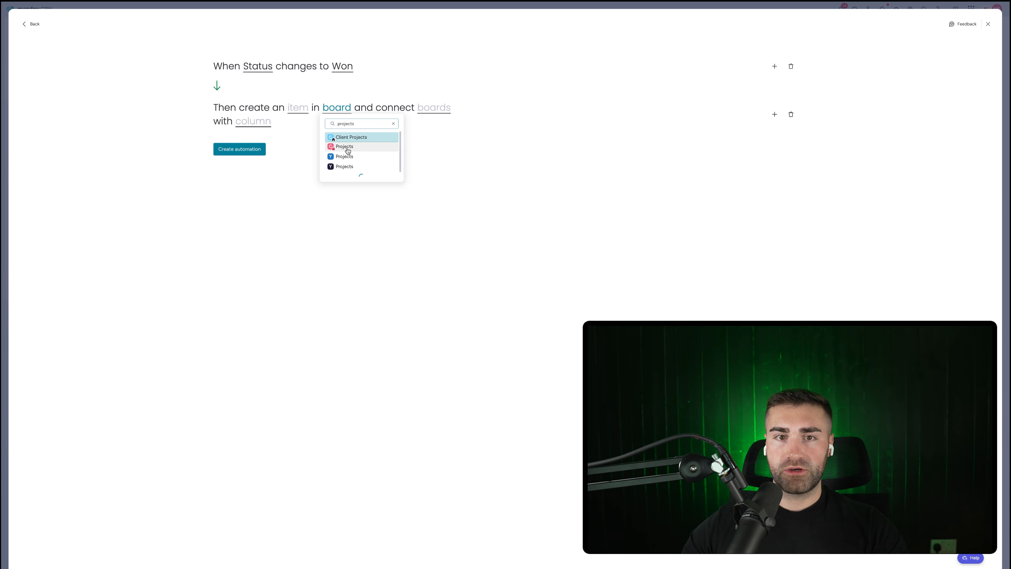
pyautogui.click(338, 136)
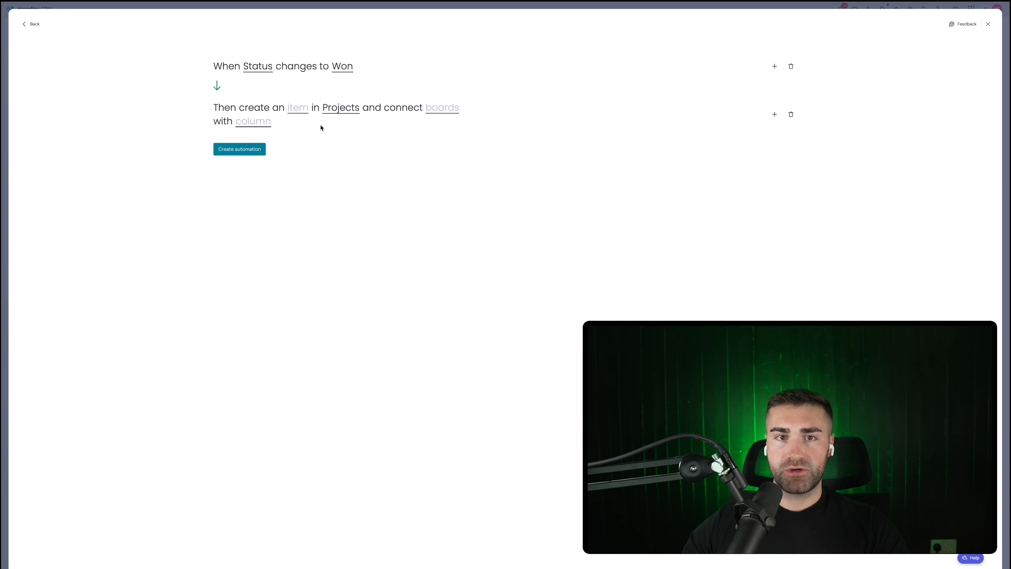
pyautogui.click(447, 110)
pyautogui.click(454, 134)
pyautogui.click(253, 121)
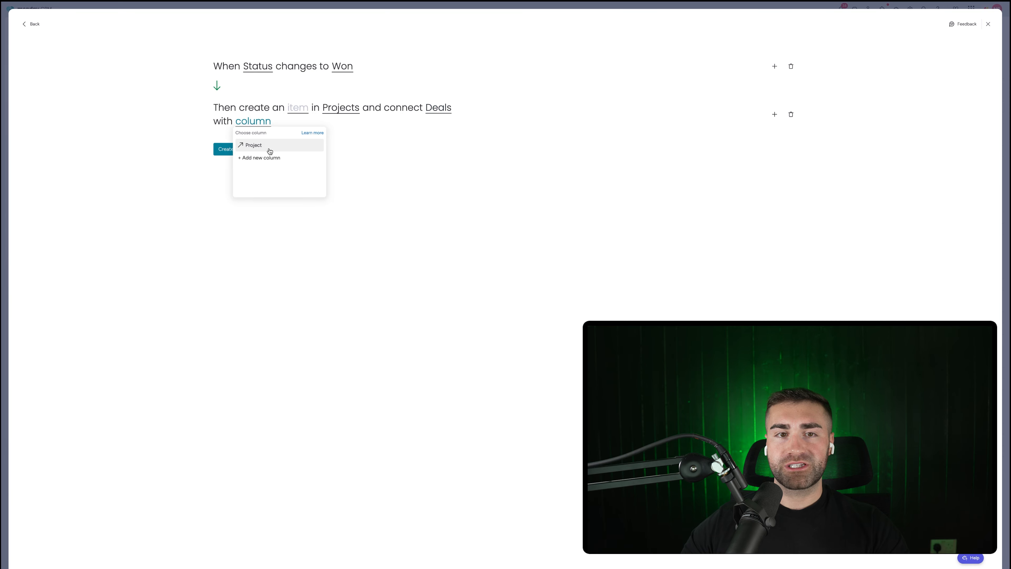
pyautogui.click(269, 146)
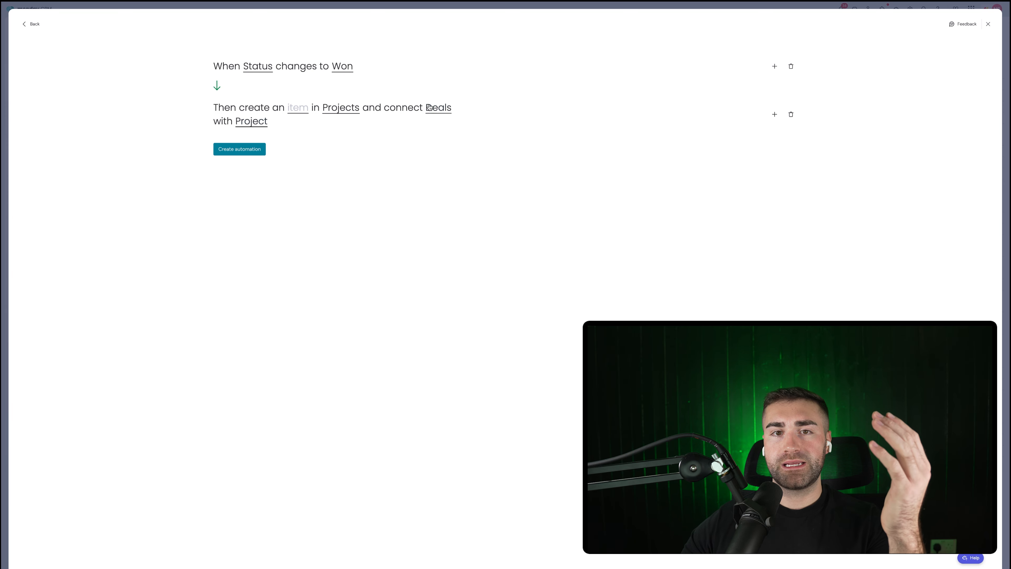
pyautogui.click(299, 110)
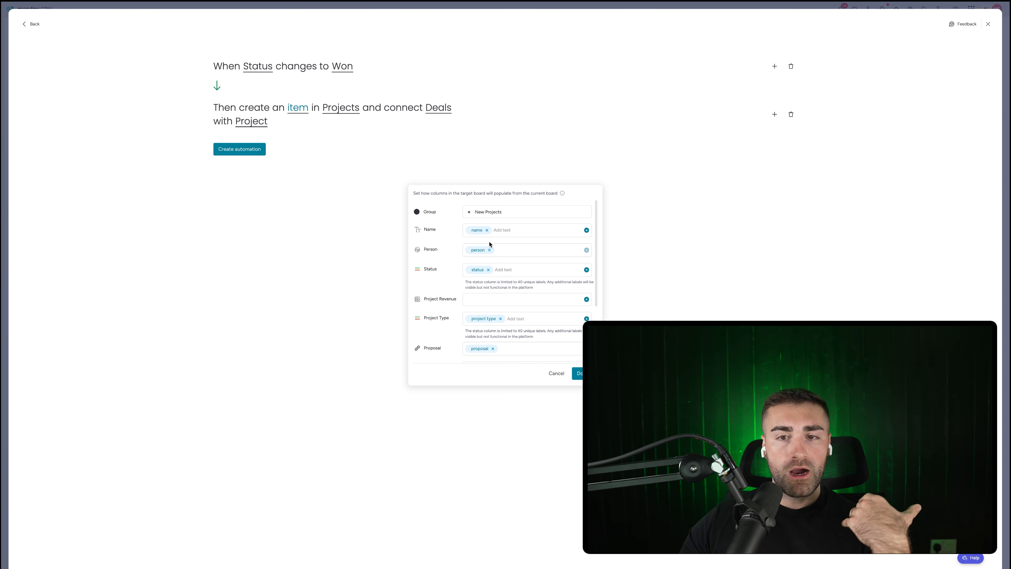
# Step: Unmap Person, Status and Date Created, map Deal Value to Project Revenue, and save the automation
pyautogui.click(490, 250)
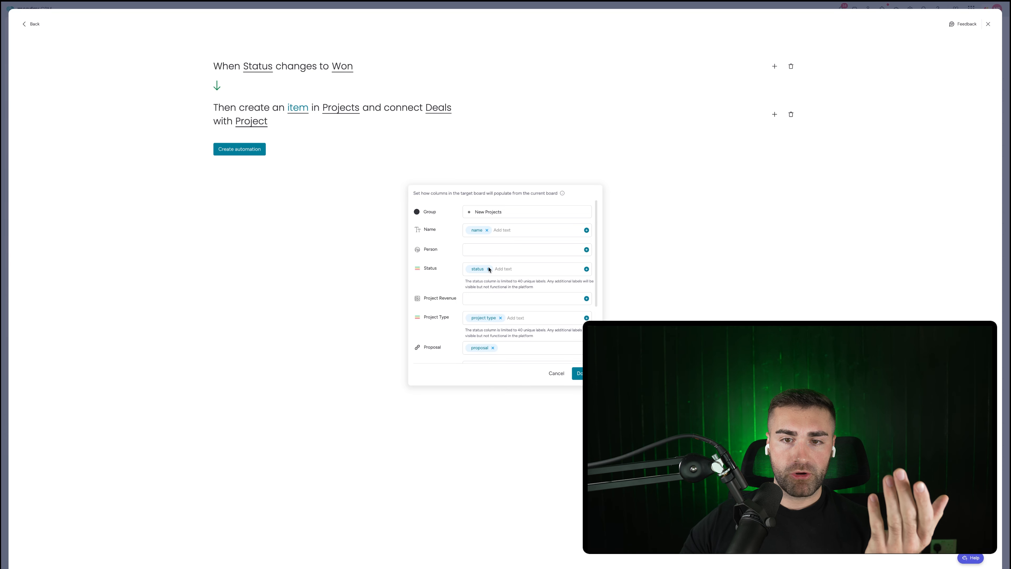
pyautogui.click(488, 269)
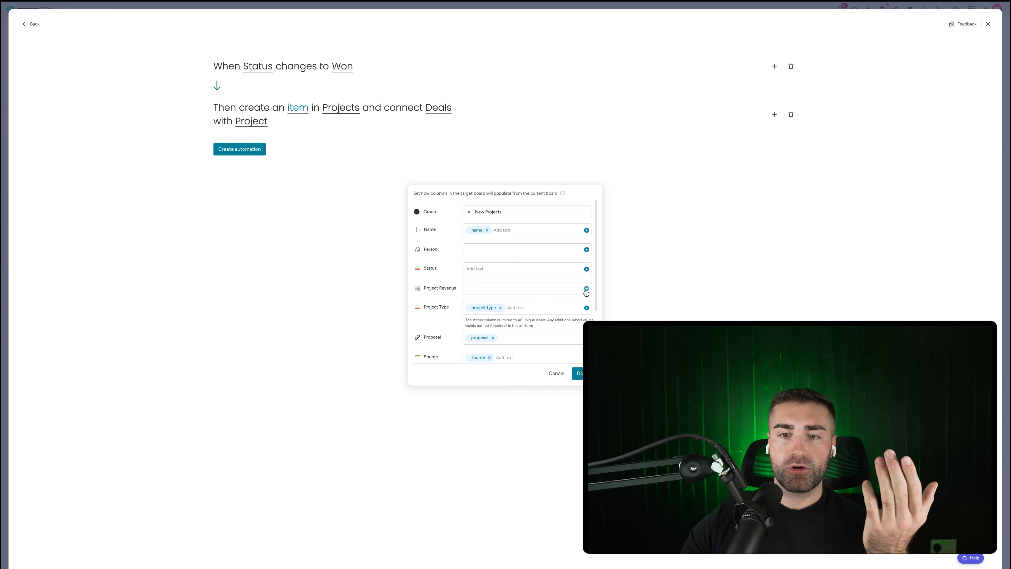
pyautogui.click(586, 289)
pyautogui.click(516, 314)
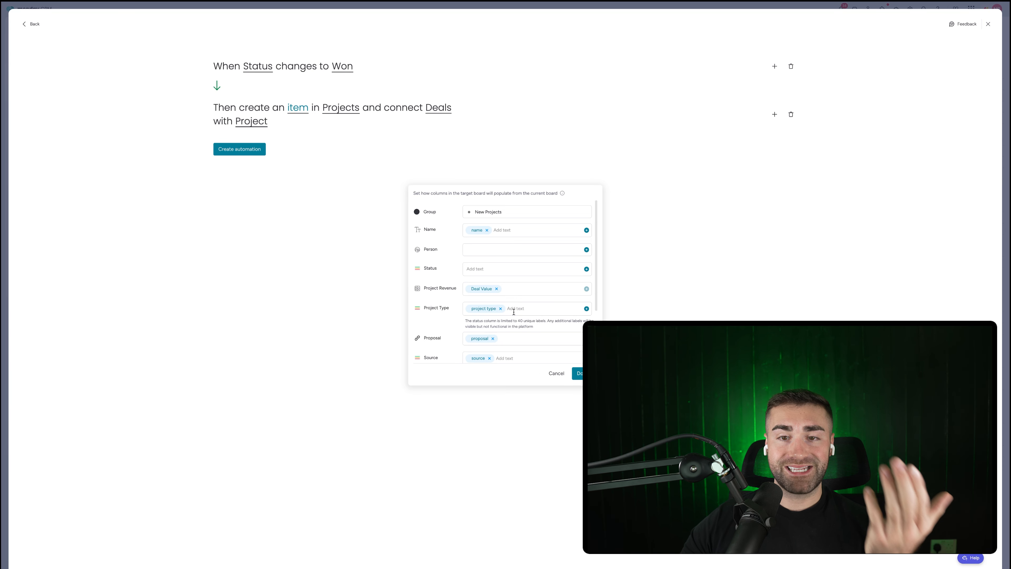
pyautogui.scroll(-2, 496, 313)
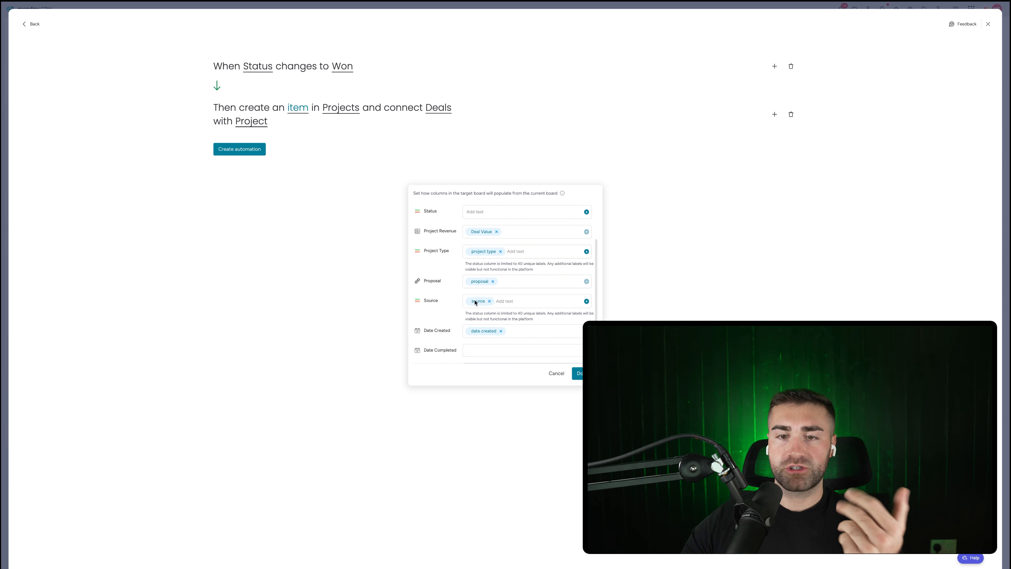
pyautogui.scroll(-1, 475, 302)
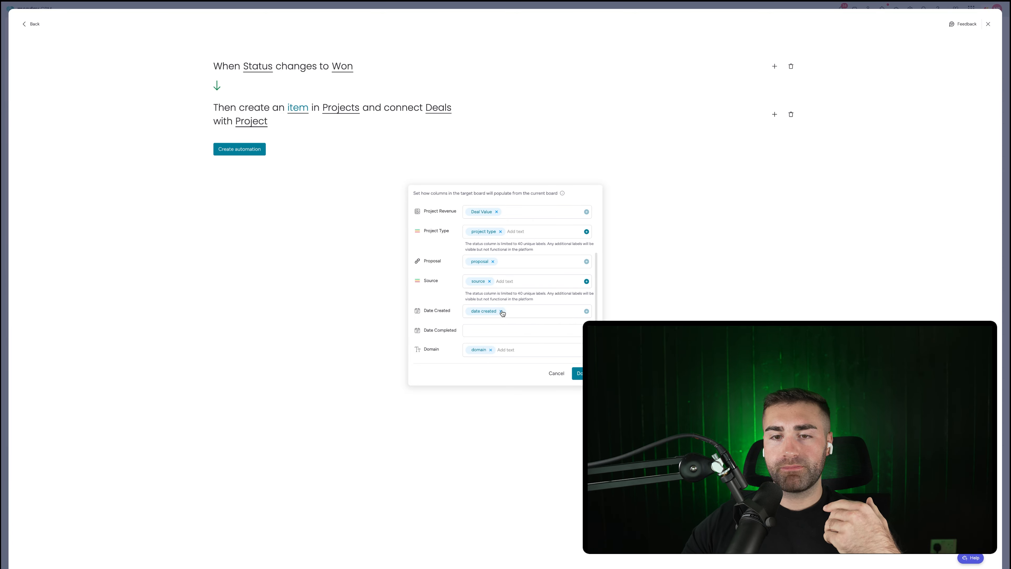
pyautogui.click(501, 310)
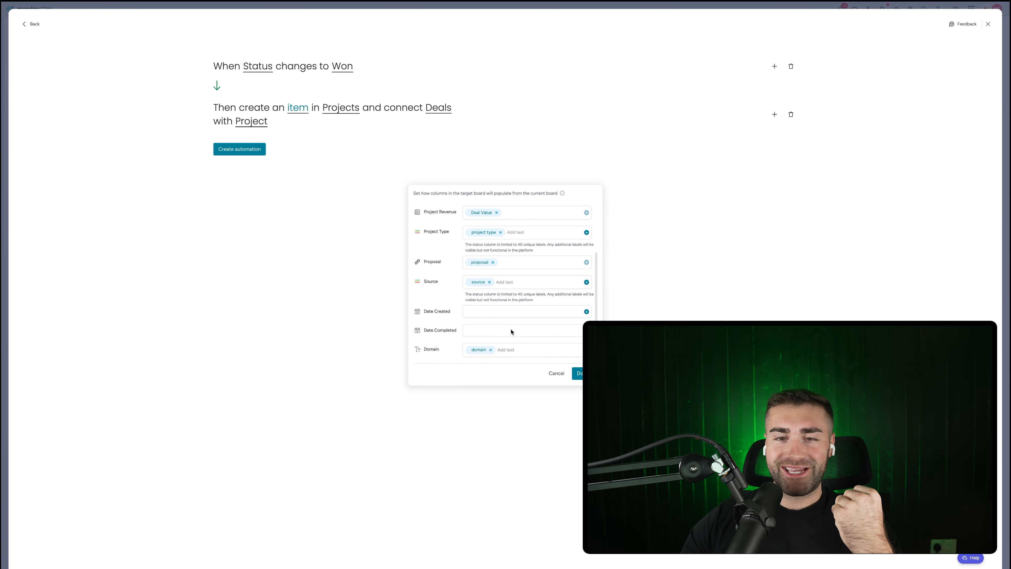
pyautogui.click(572, 372)
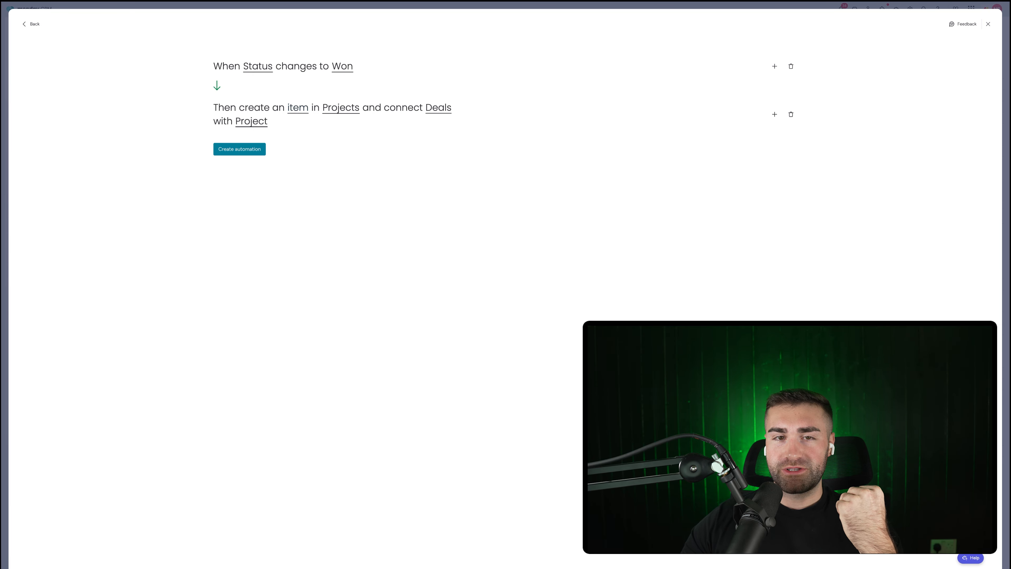
pyautogui.click(251, 153)
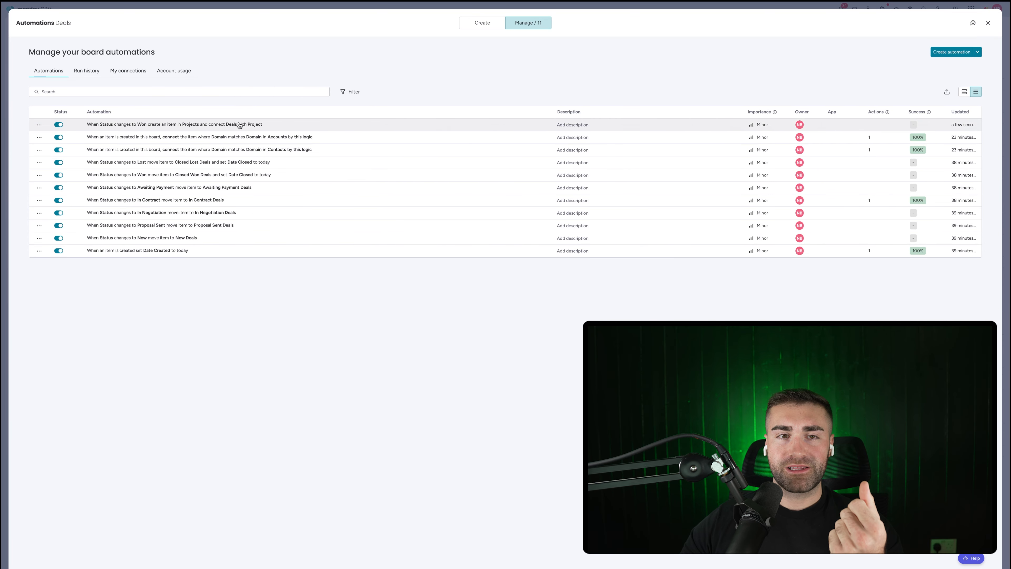
pyautogui.click(988, 23)
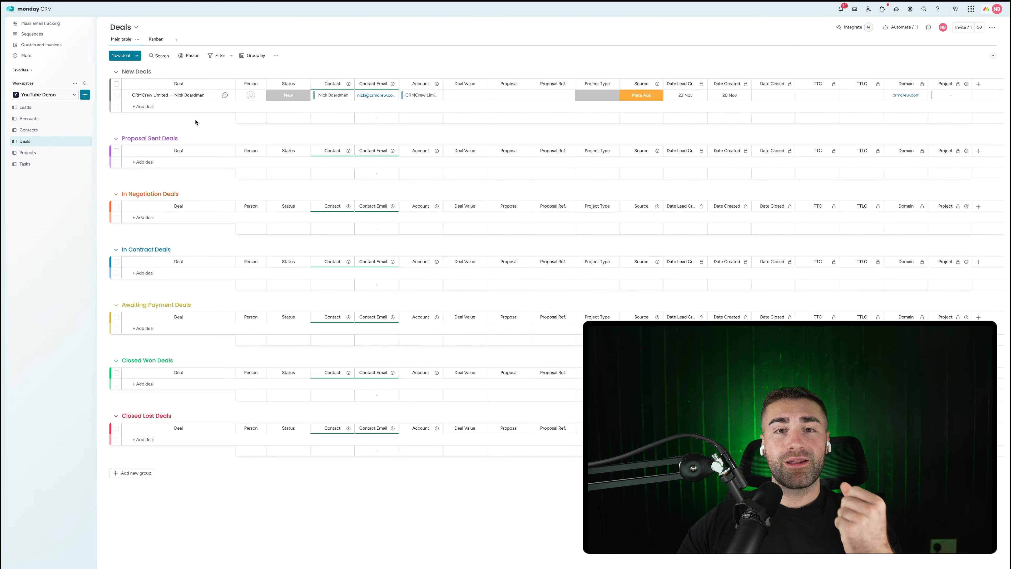
# Step: Set the New Deals deal's Project Type to Expensive Package
pyautogui.click(51, 155)
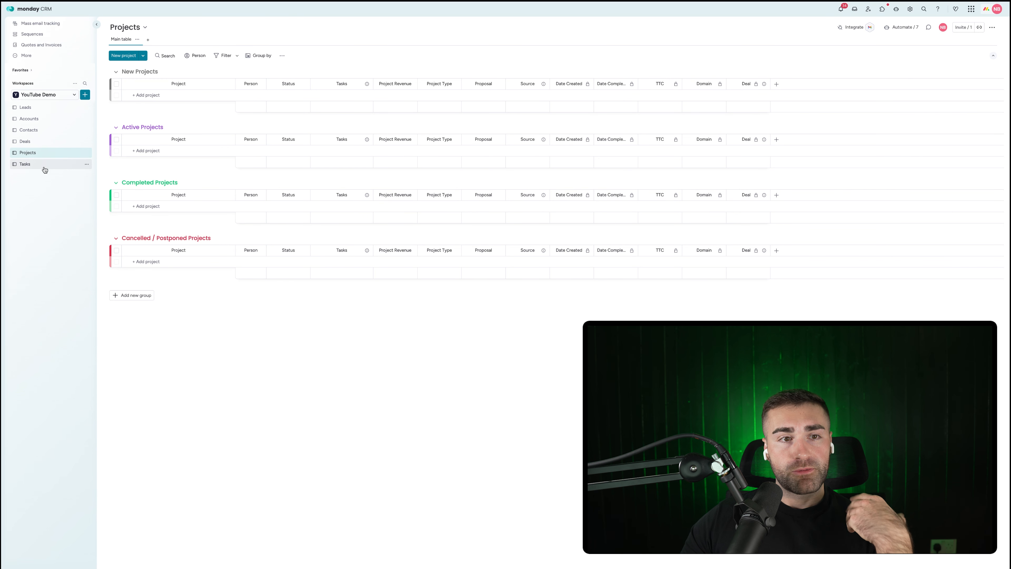
pyautogui.click(40, 143)
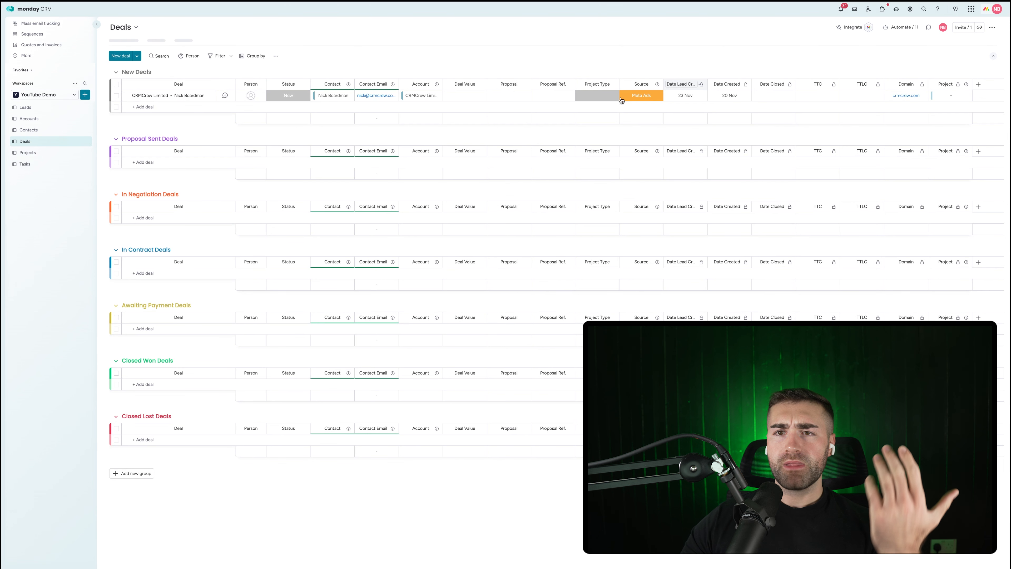
pyautogui.click(589, 95)
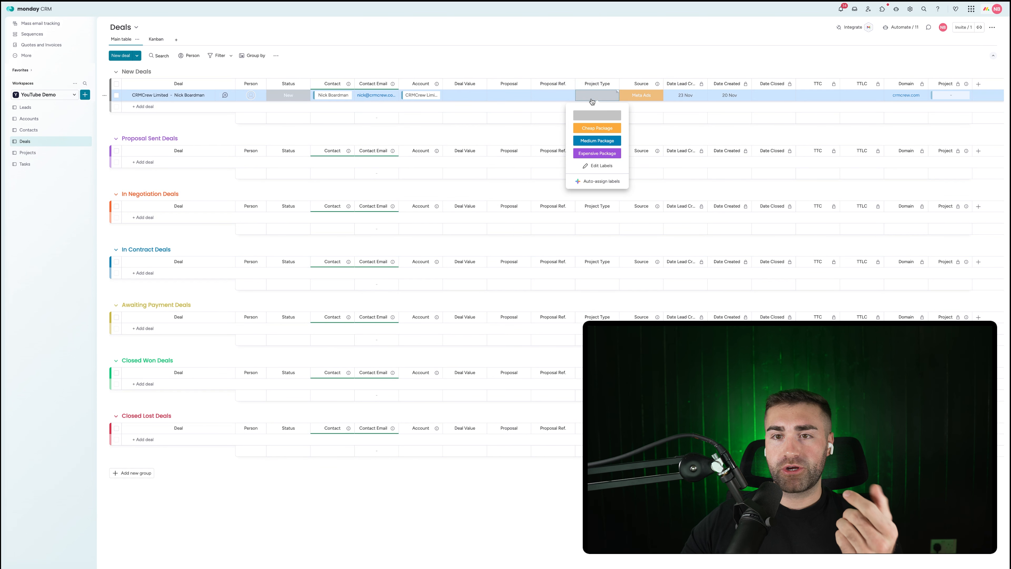
pyautogui.click(584, 154)
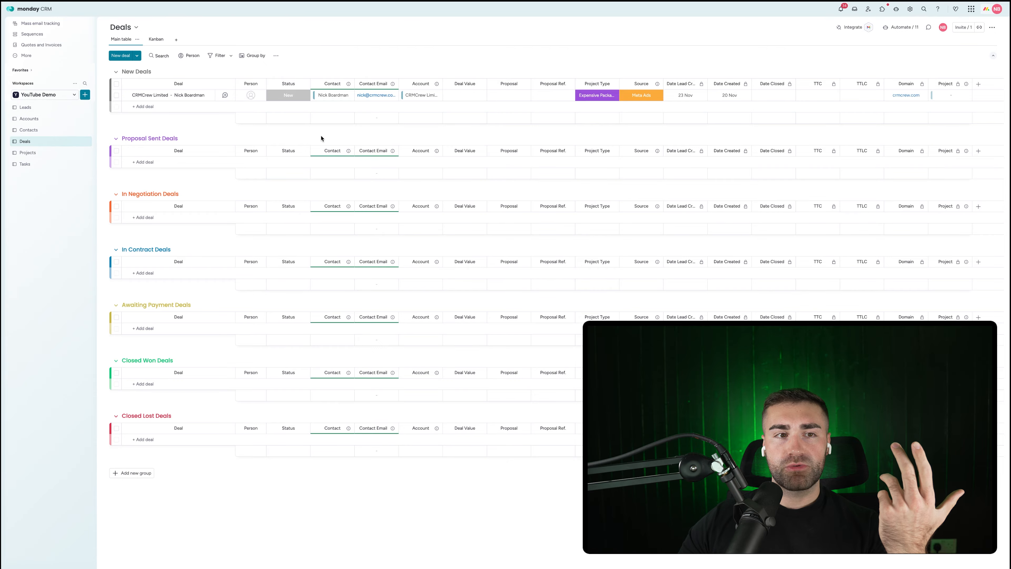
pyautogui.click(34, 152)
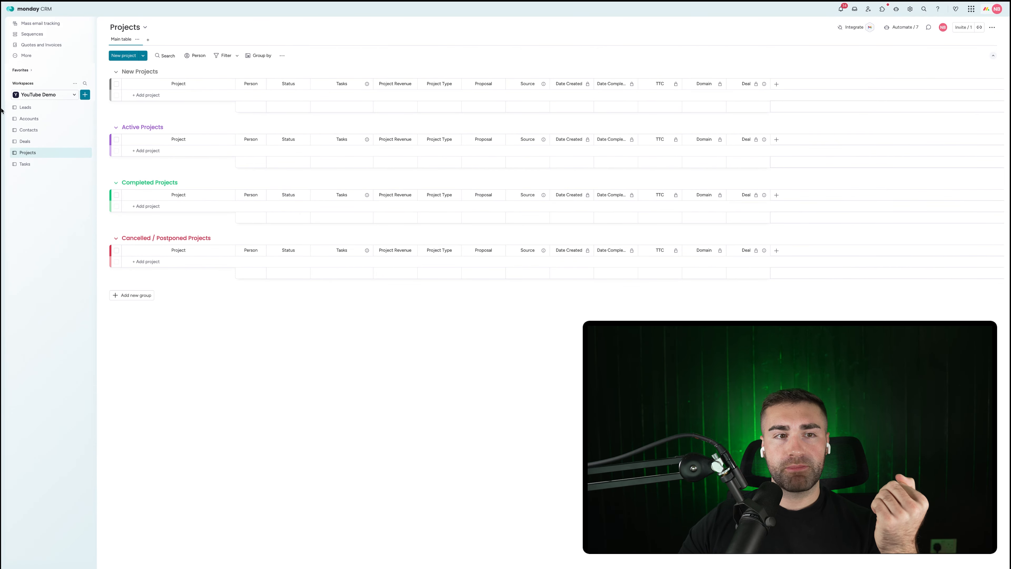
pyautogui.click(25, 141)
# Step: Review the Won-to-Projects automation's column mapping without making changes
pyautogui.click(902, 30)
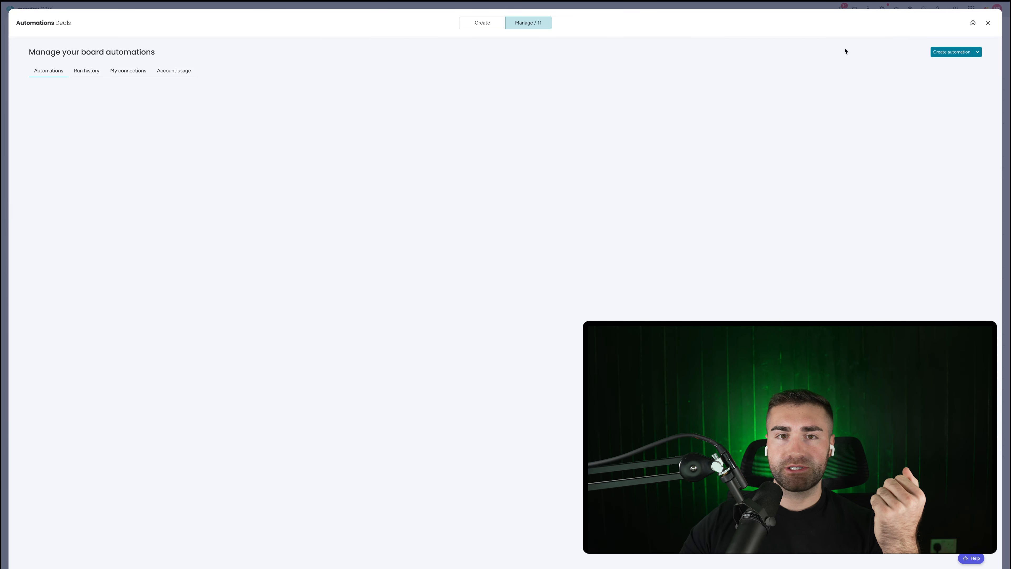
pyautogui.click(121, 128)
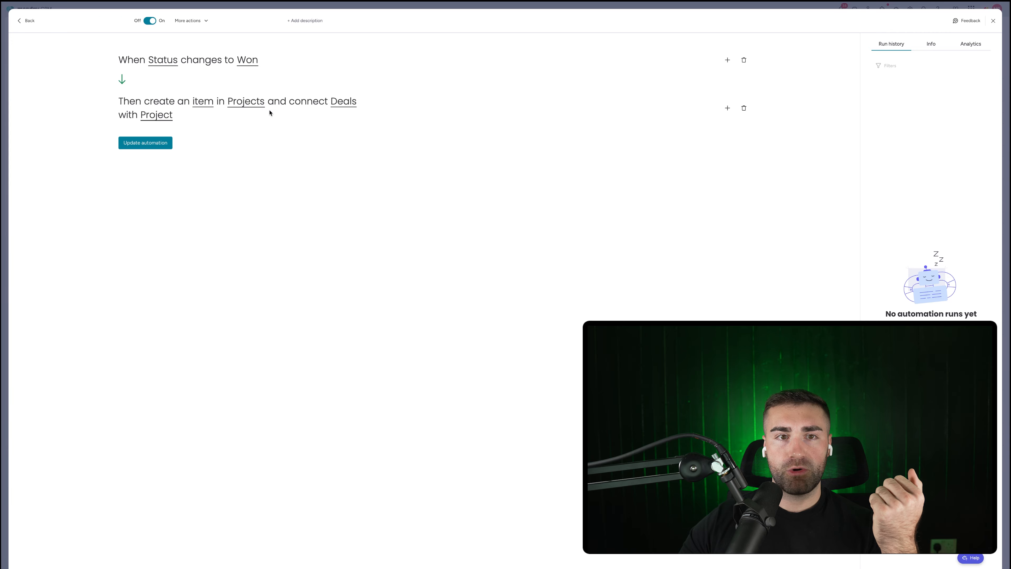
pyautogui.click(205, 103)
pyautogui.scroll(-3, 512, 307)
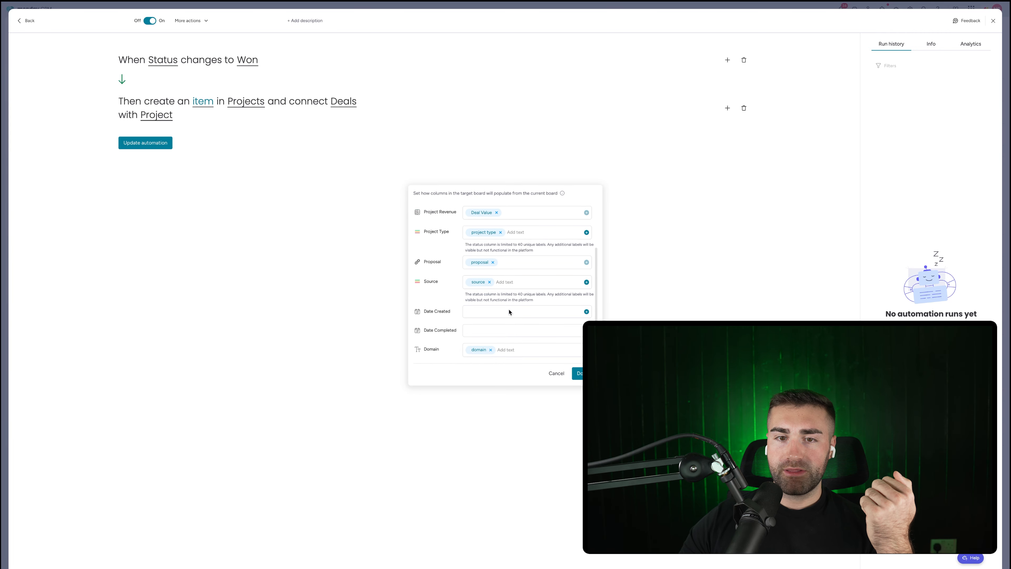
pyautogui.click(584, 374)
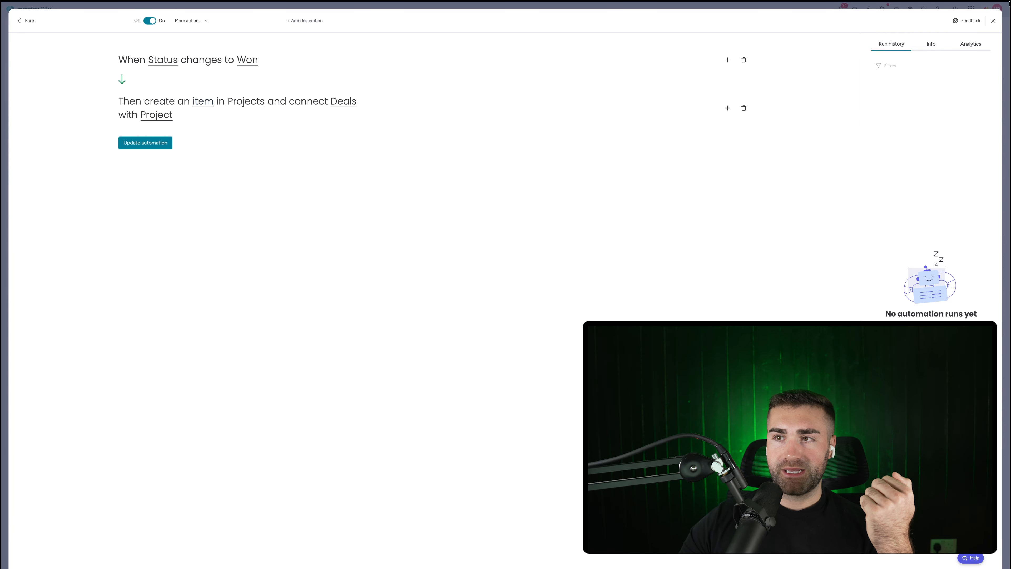
pyautogui.click(993, 21)
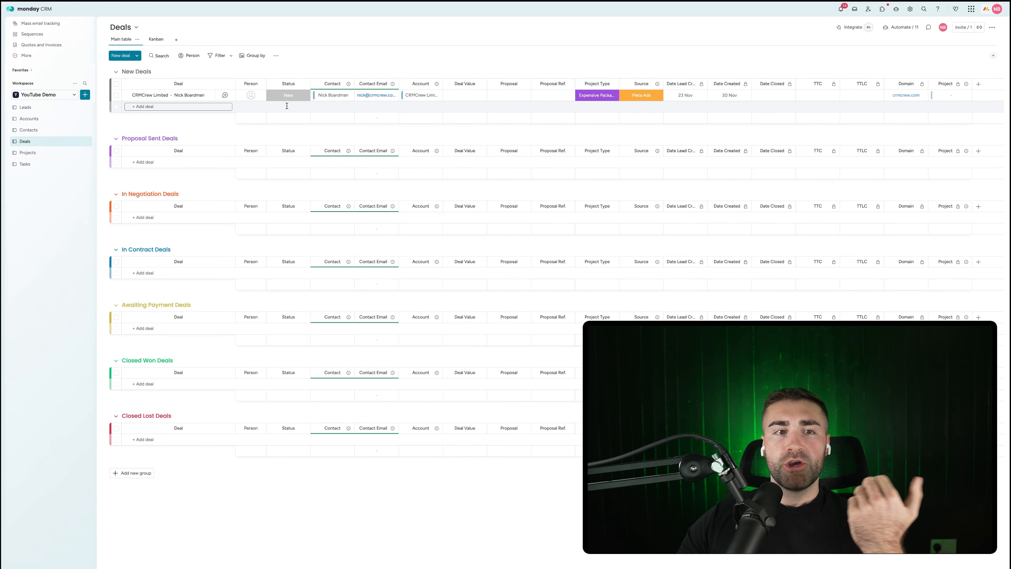
pyautogui.click(49, 153)
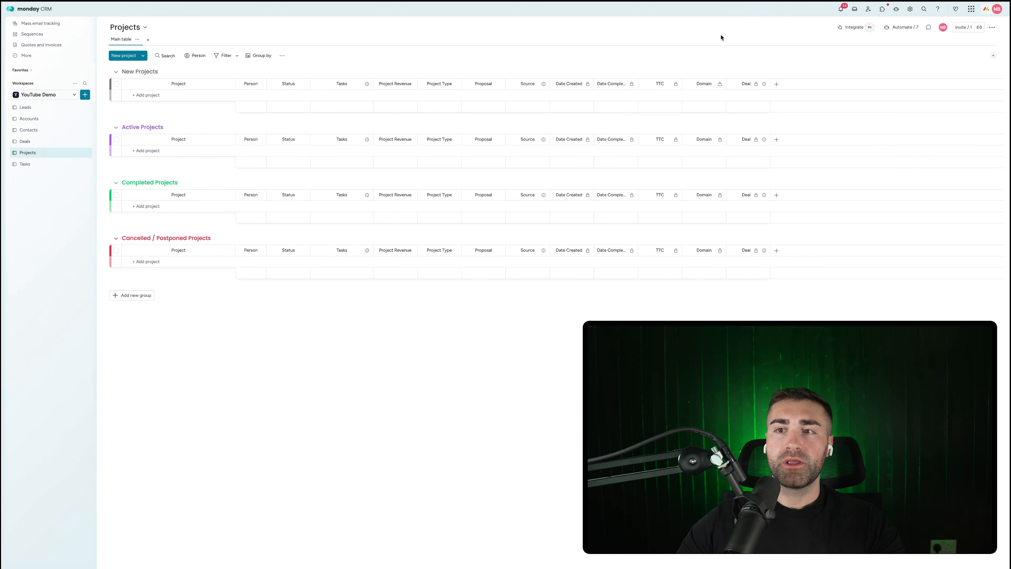
# Step: Add a mirror column named 'Contact' that shows the linked Deal's Contact
pyautogui.click(777, 84)
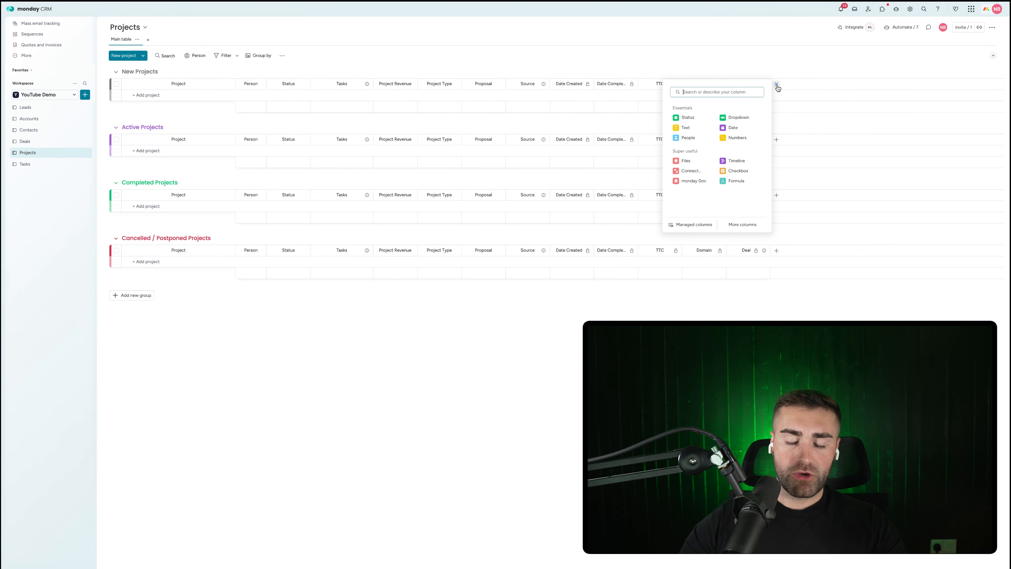
pyautogui.write('mirror')
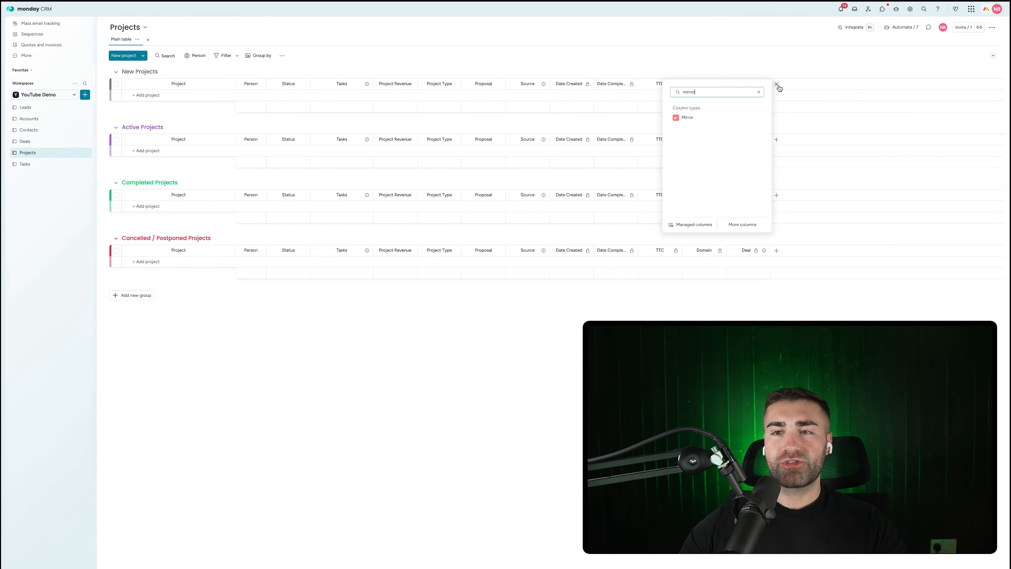
pyautogui.click(703, 120)
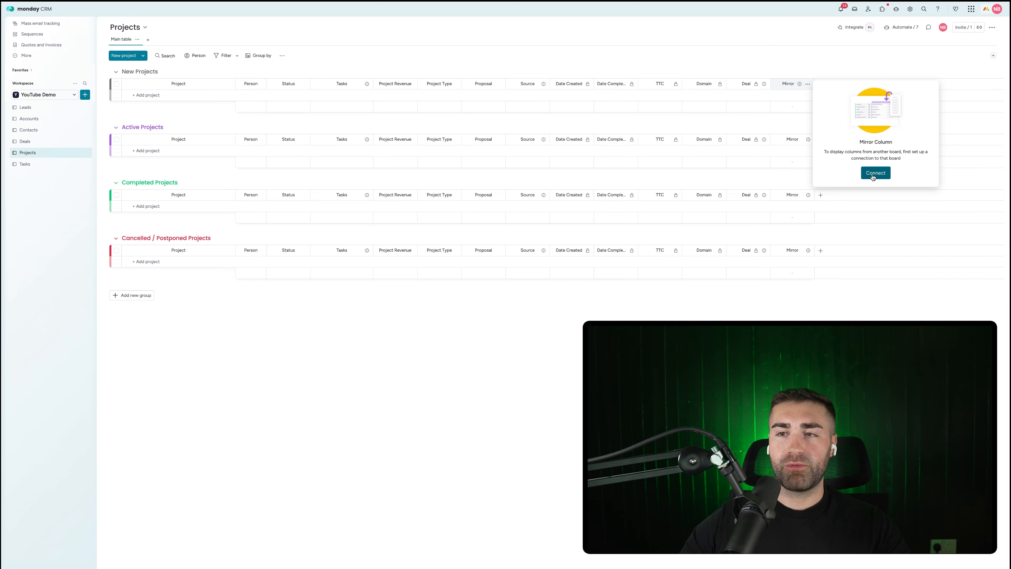
pyautogui.click(875, 172)
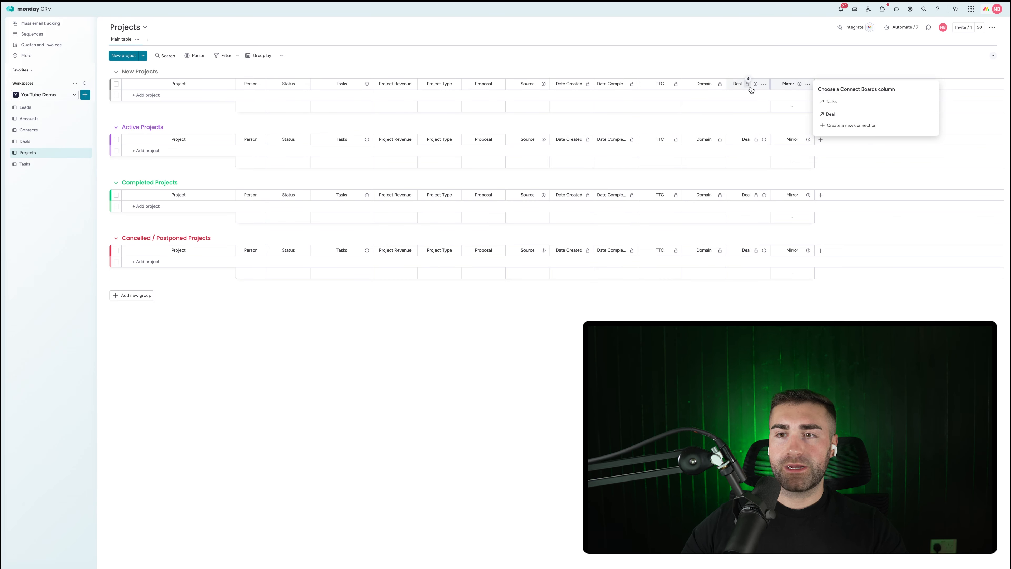
pyautogui.click(847, 118)
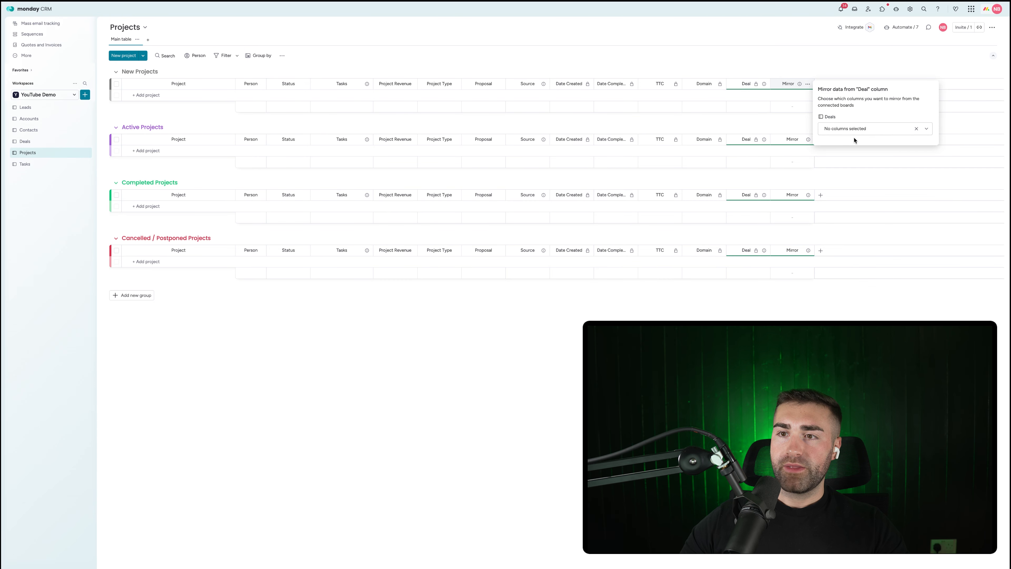
pyautogui.click(854, 192)
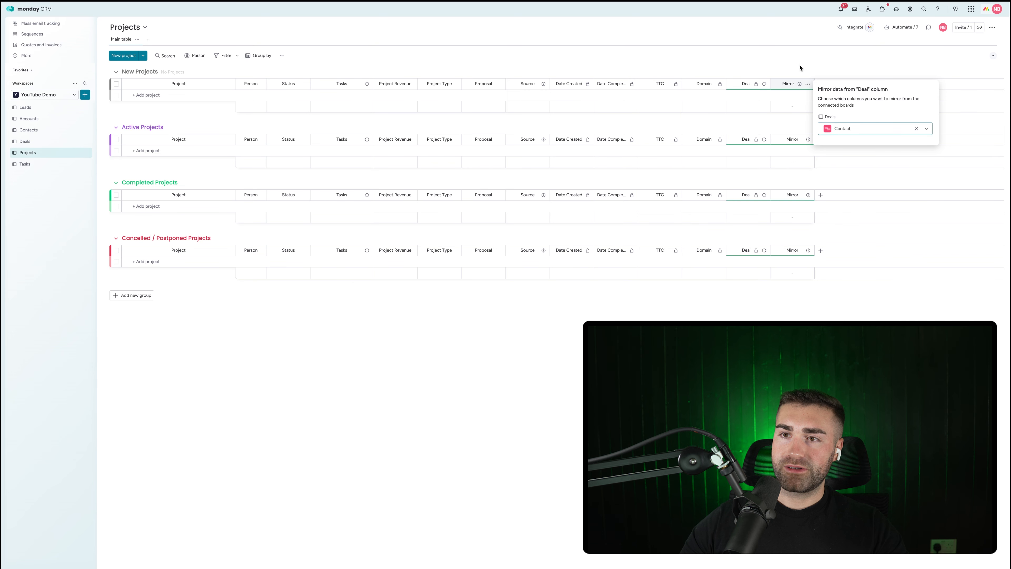
pyautogui.click(789, 83)
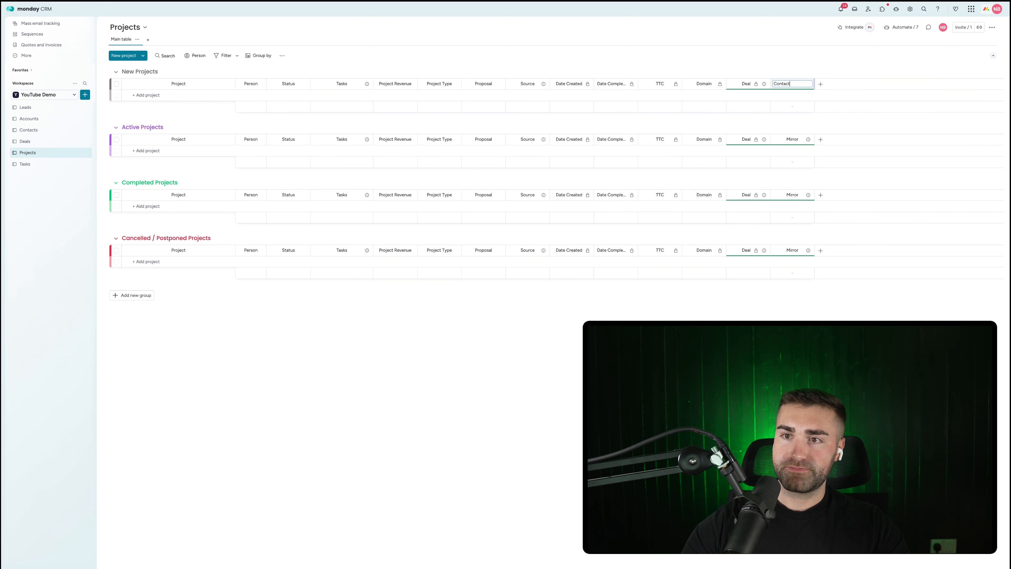
pyautogui.write('Contact')
pyautogui.press('Return')
# Step: Add a second mirror column named 'Account' that shows the linked Deal's Account
pyautogui.click(820, 84)
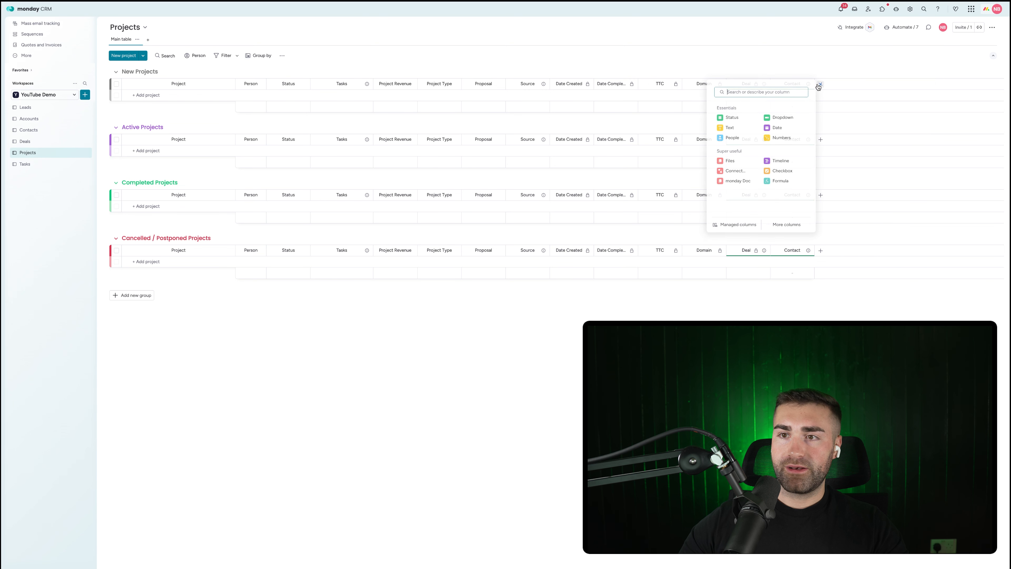
pyautogui.write('mirror')
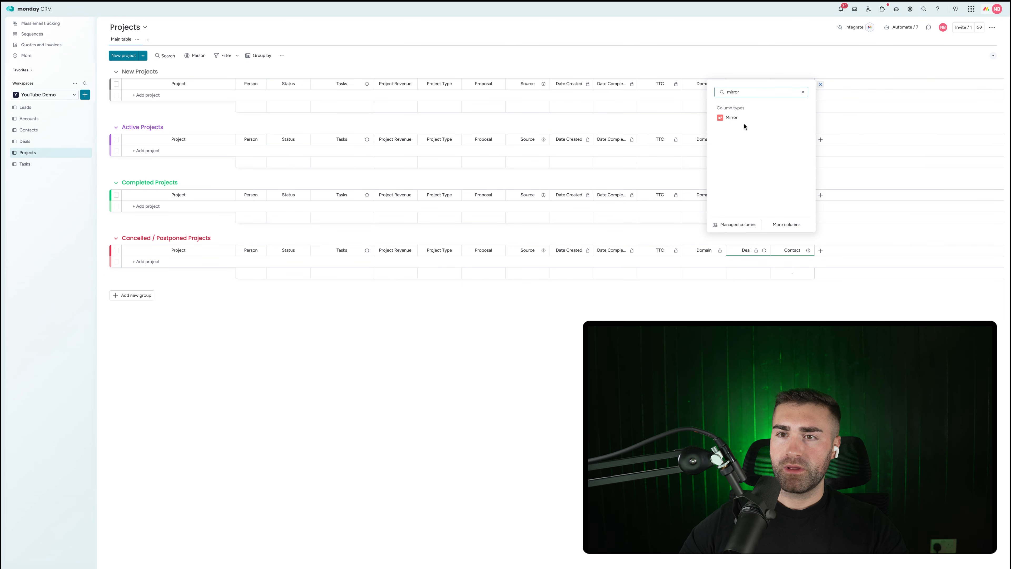
pyautogui.click(732, 117)
pyautogui.click(913, 170)
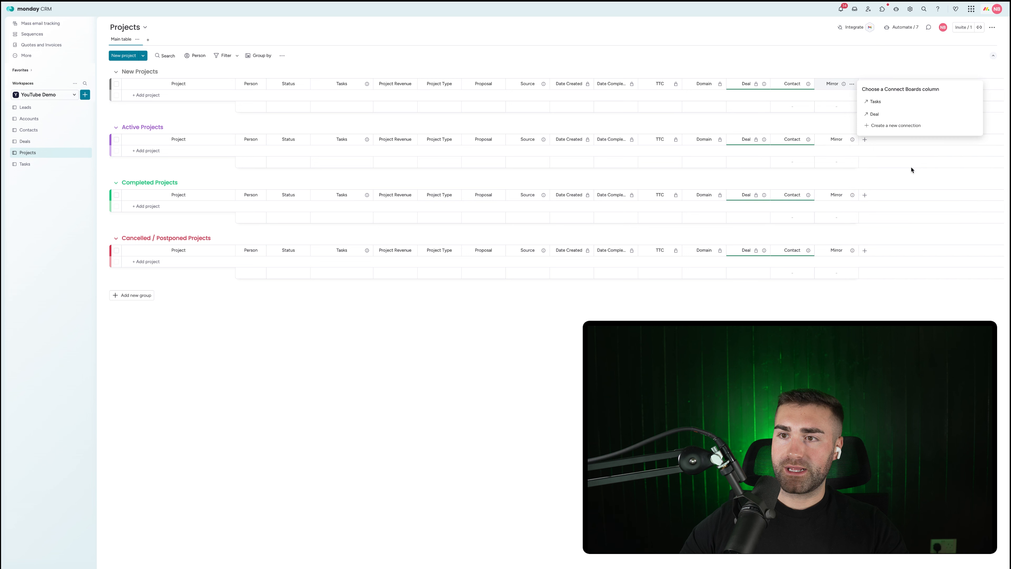
pyautogui.click(875, 114)
pyautogui.click(891, 128)
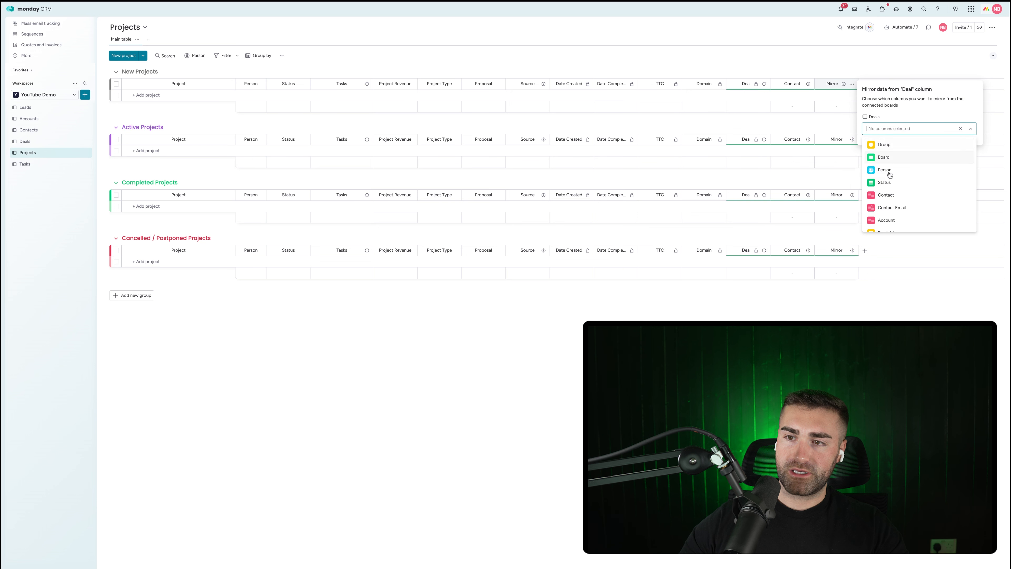
pyautogui.click(889, 218)
pyautogui.click(803, 35)
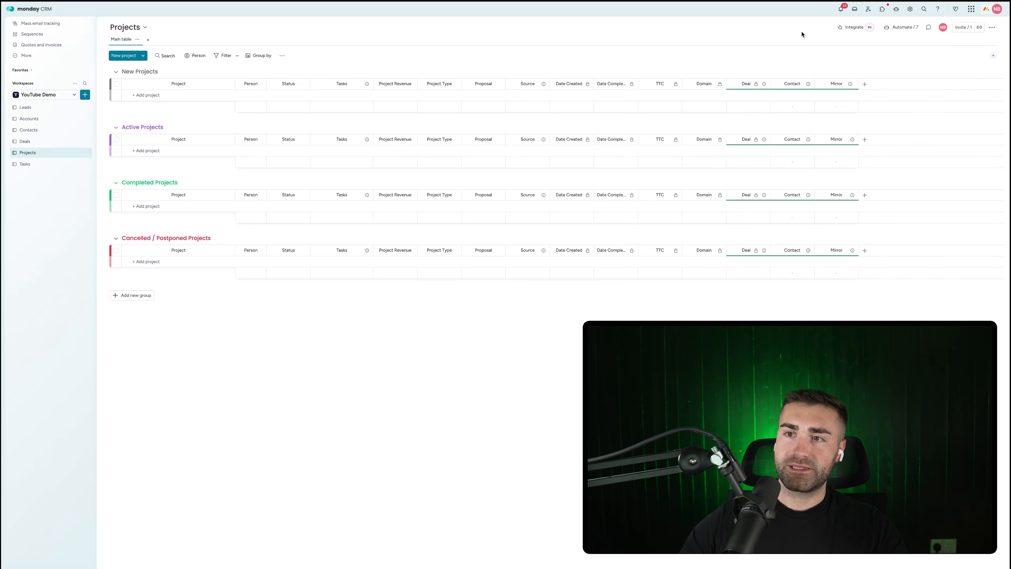
pyautogui.click(831, 84)
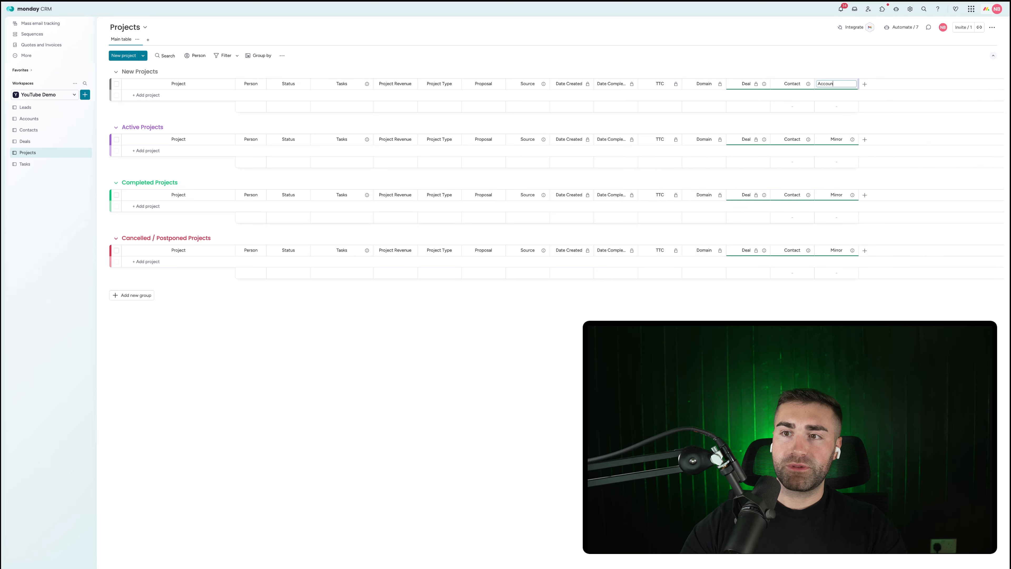
pyautogui.write('Account')
pyautogui.press('Return')
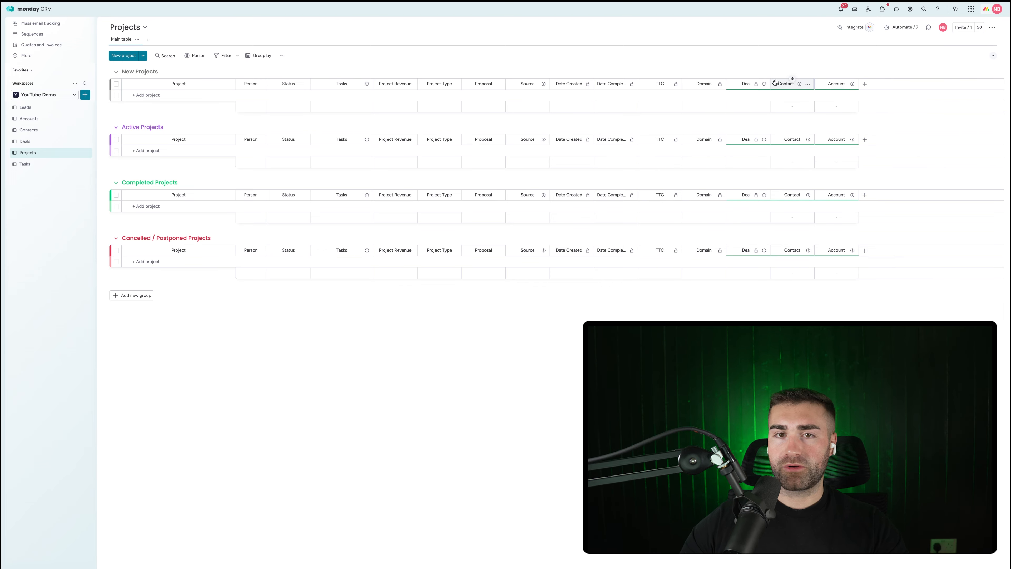
# Step: Move the Contact and Account columns to sit right after Tasks, then return to Deals
pyautogui.moveTo(782, 83); pyautogui.dragTo(393, 89)
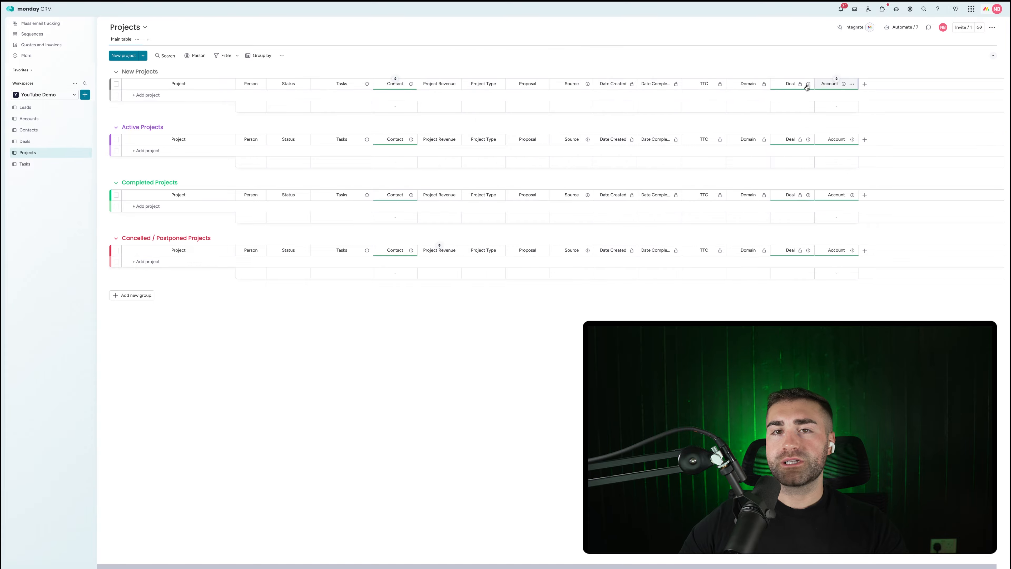
pyautogui.moveTo(830, 84); pyautogui.dragTo(440, 89)
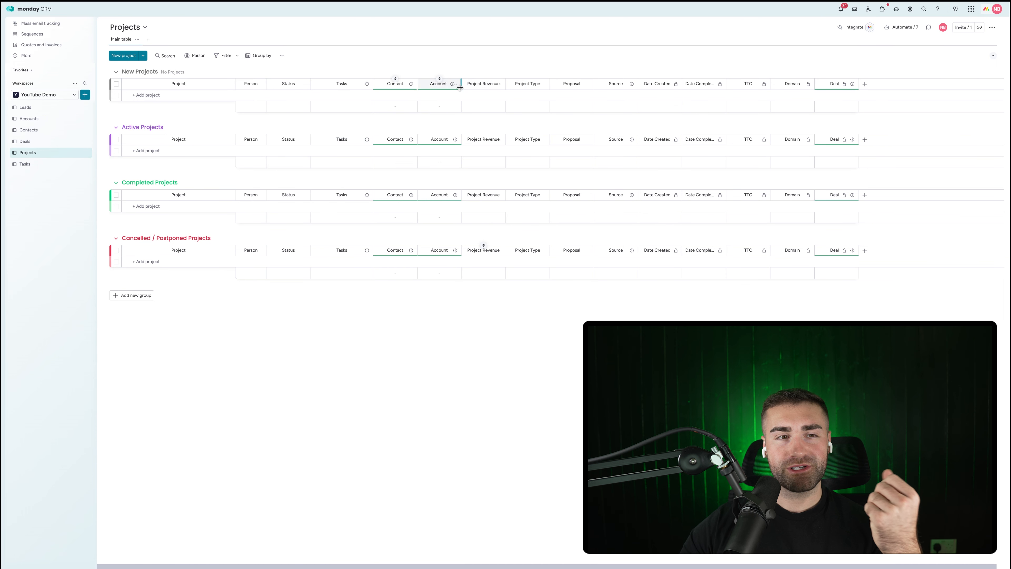
pyautogui.click(26, 142)
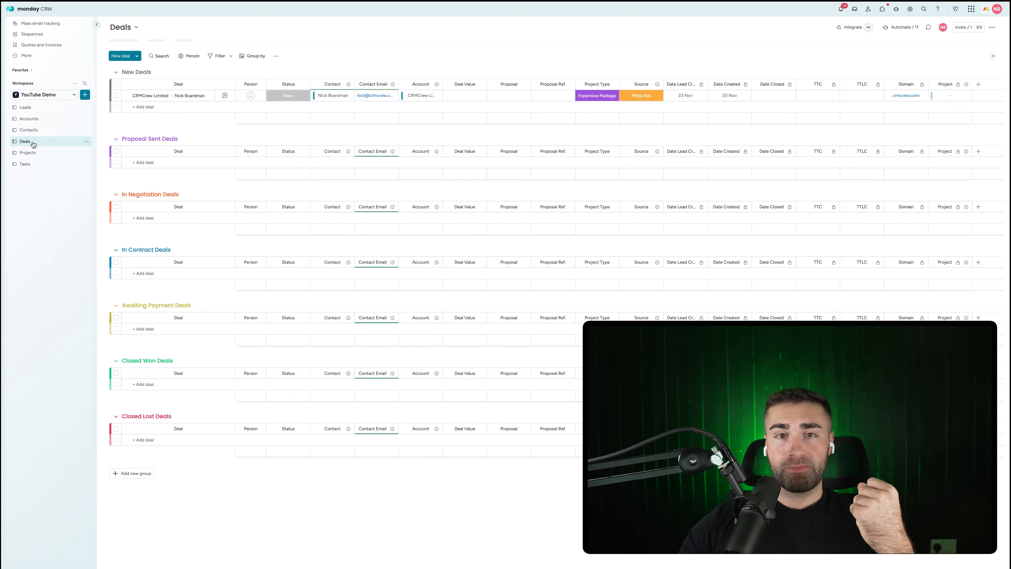
# Step: Set the CRMCrew Limited deal's status to Won and check the new project in Projects
pyautogui.click(291, 99)
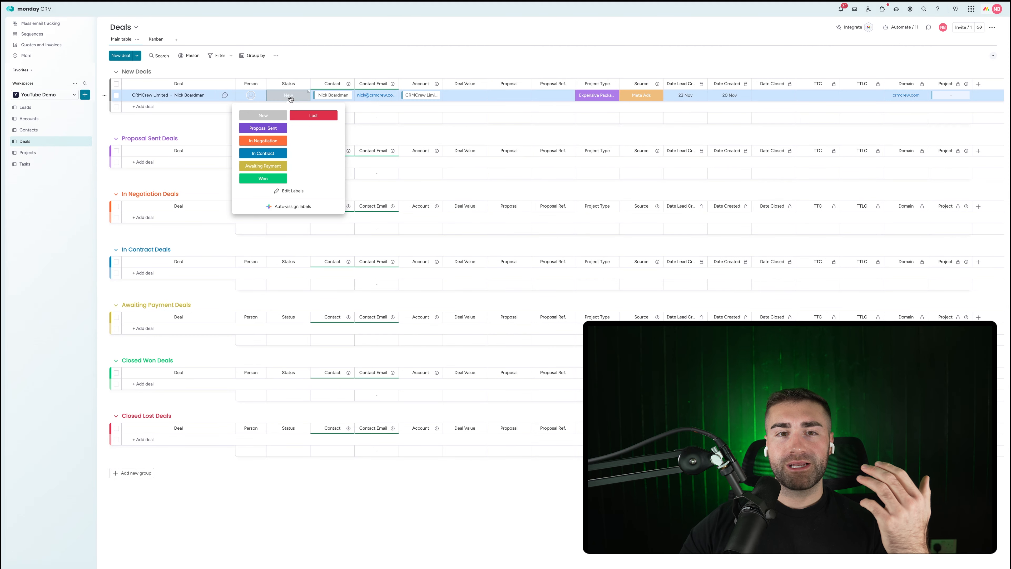
pyautogui.click(262, 170)
pyautogui.click(27, 152)
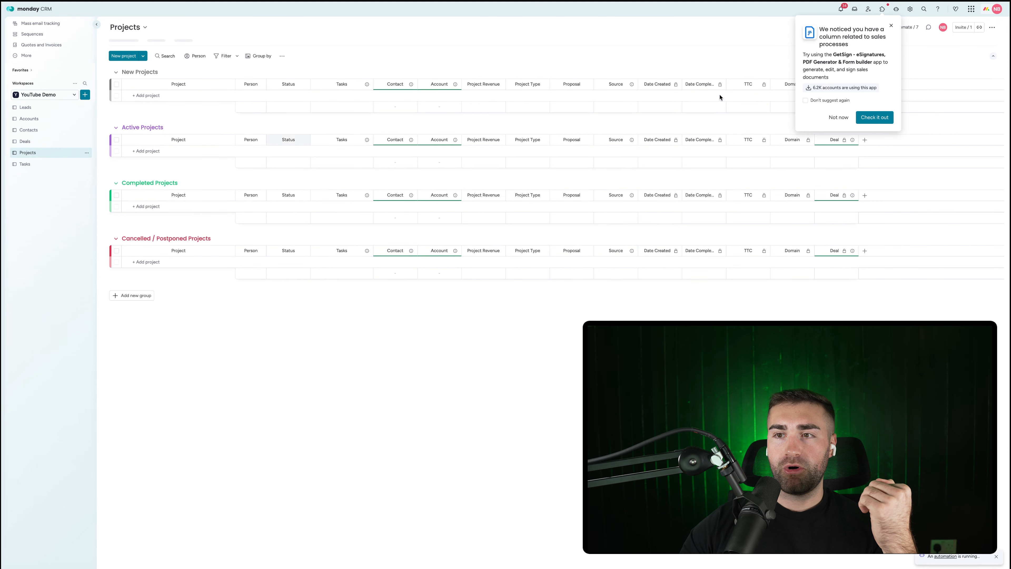
pyautogui.click(888, 25)
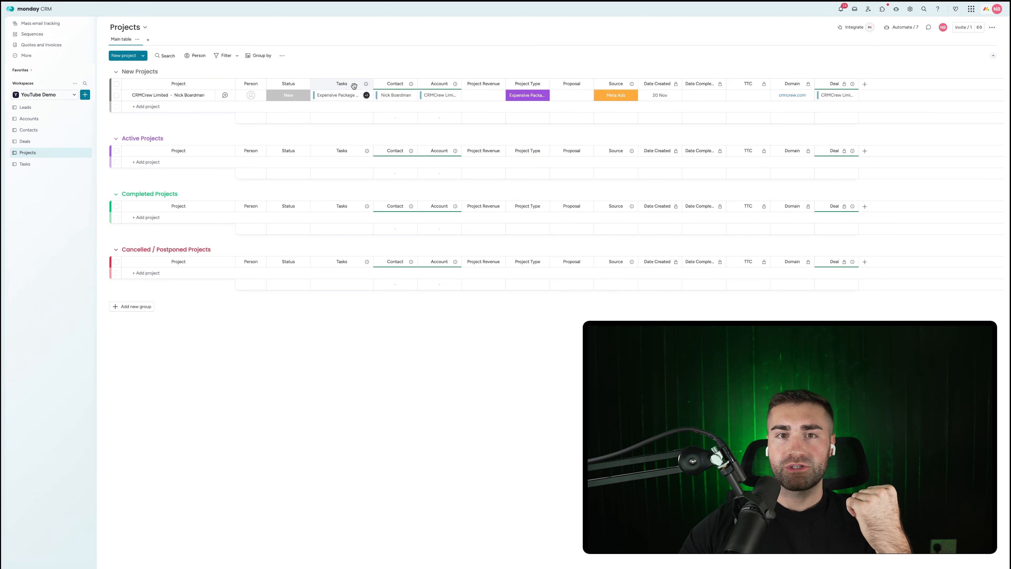
# Step: Widen the Projects board's Tasks column and the Tasks board's Project column
pyautogui.moveTo(371, 84); pyautogui.dragTo(410, 71)
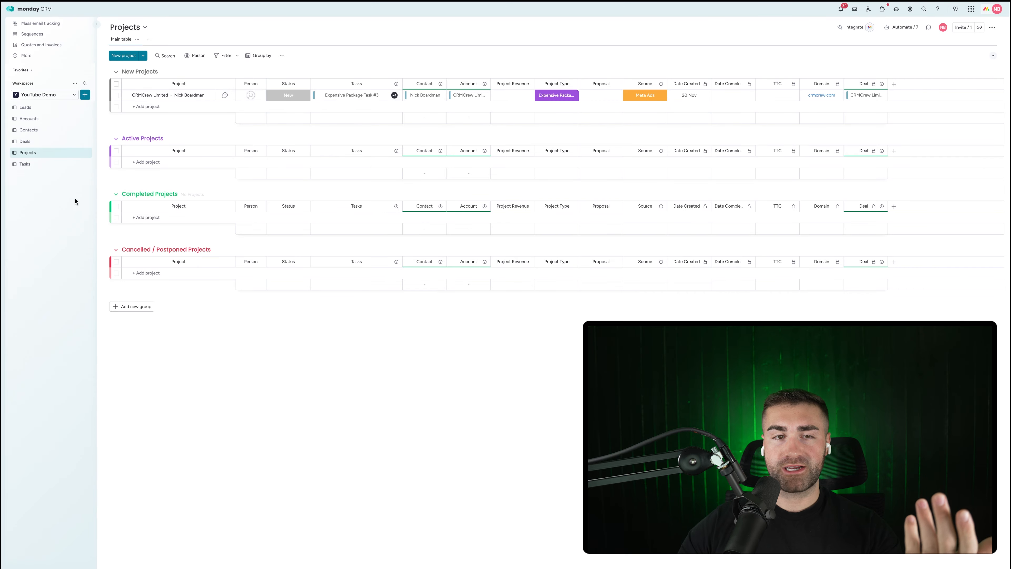
pyautogui.click(26, 165)
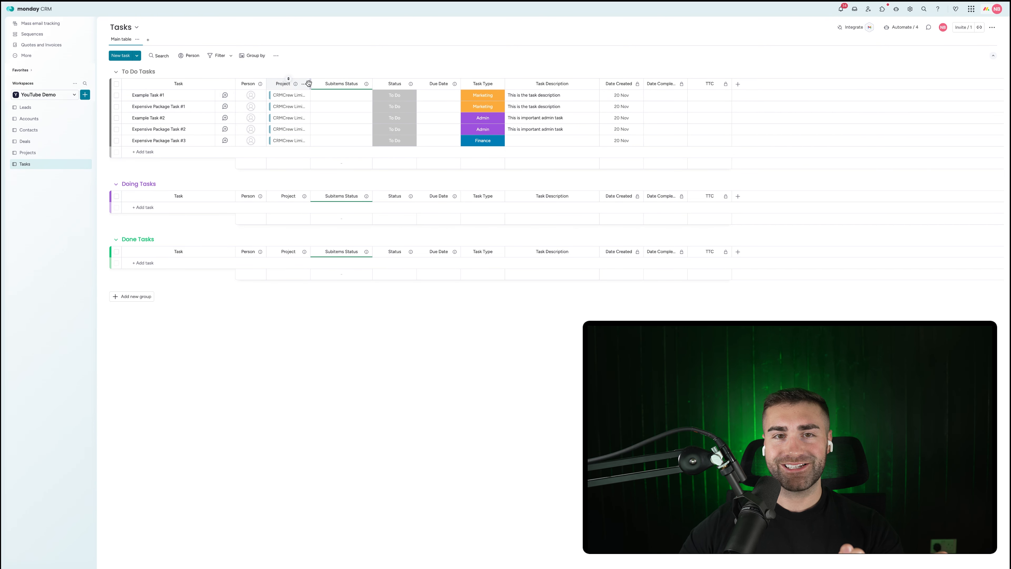
pyautogui.moveTo(310, 83); pyautogui.dragTo(346, 84)
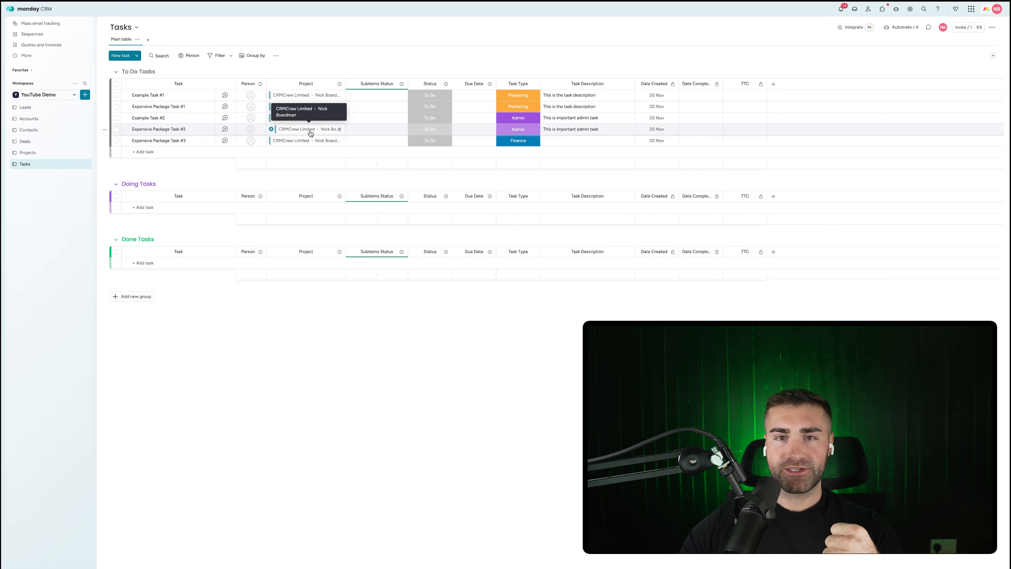
# Step: Review Example Task #2's status choices without changing them, then compare the Tasks and Projects boards
pyautogui.click(426, 121)
pyautogui.click(407, 58)
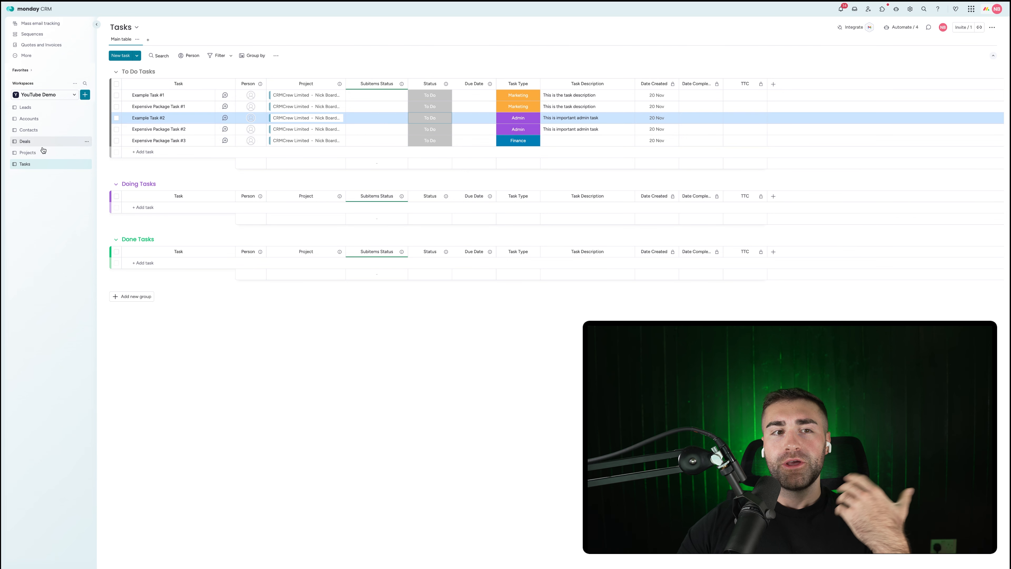
pyautogui.click(37, 154)
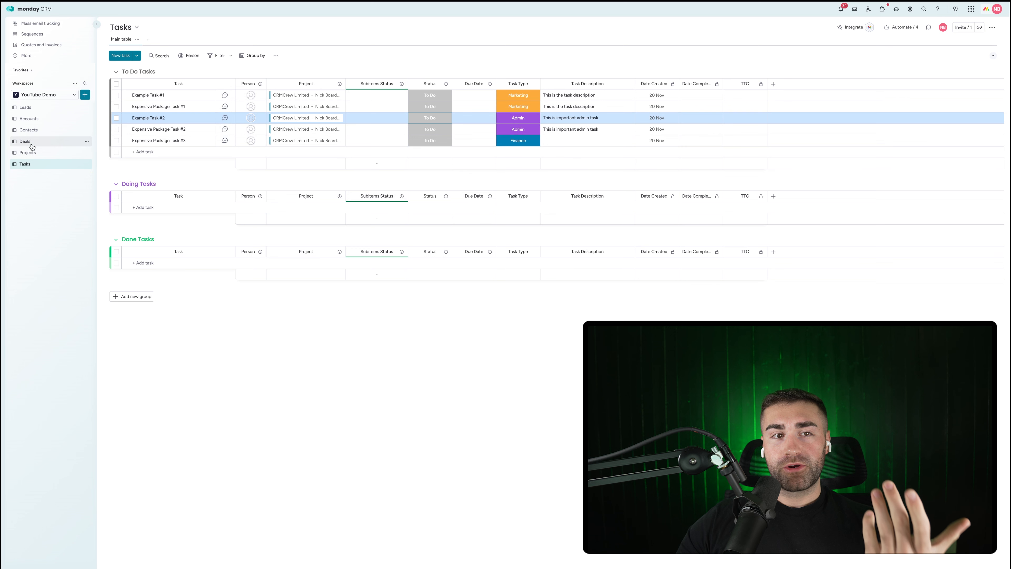
pyautogui.click(34, 160)
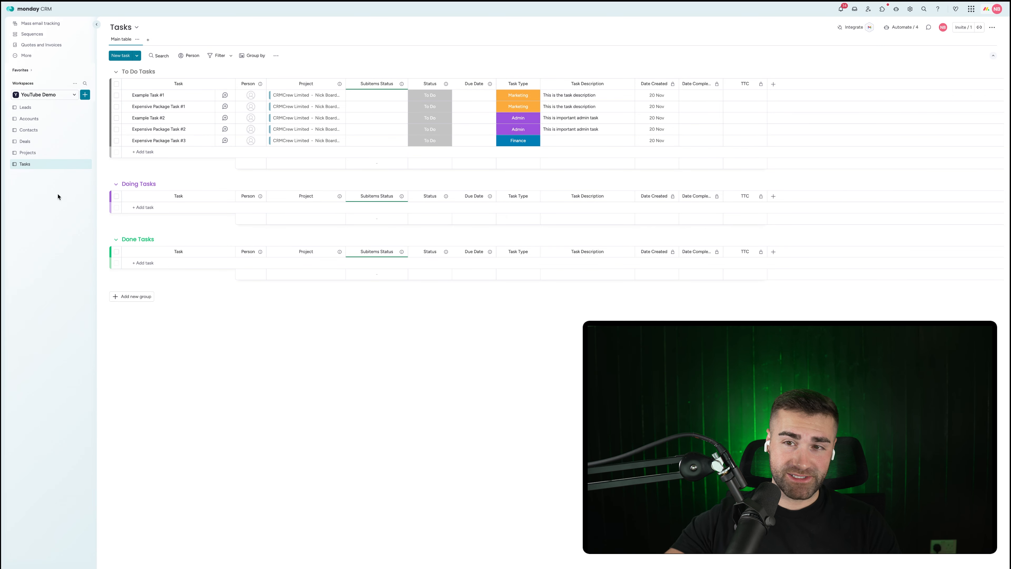
pyautogui.click(28, 152)
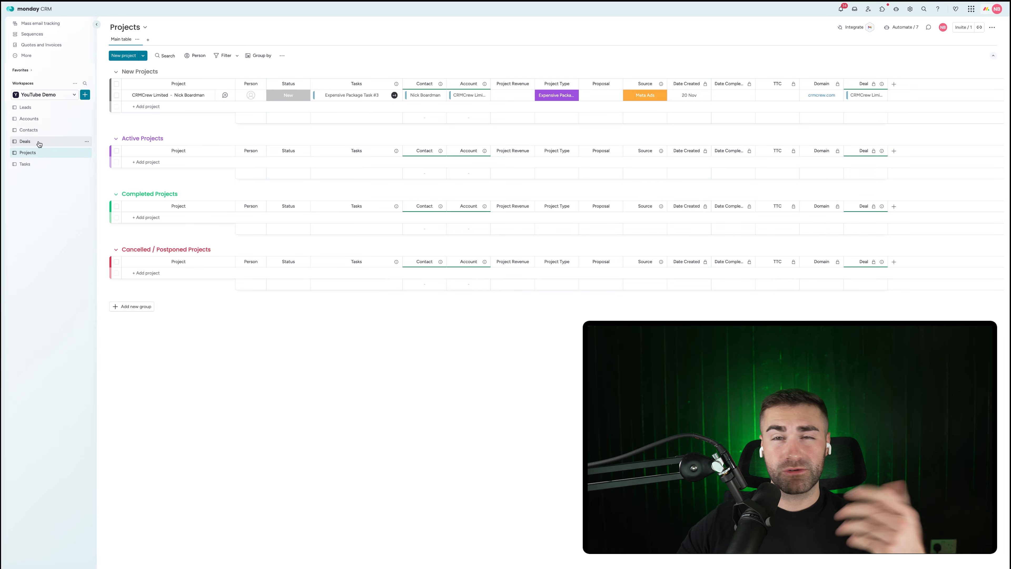
pyautogui.click(30, 168)
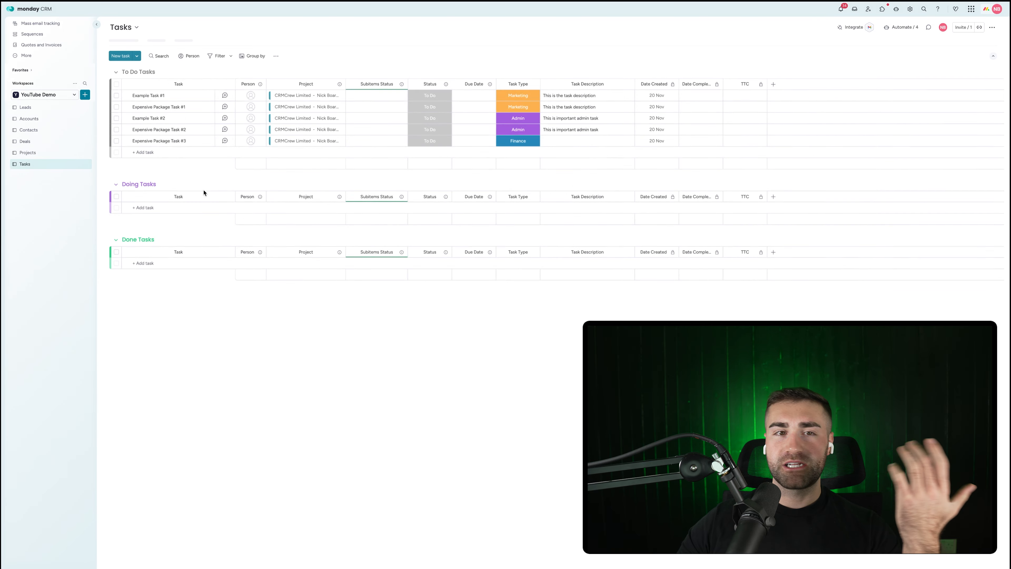